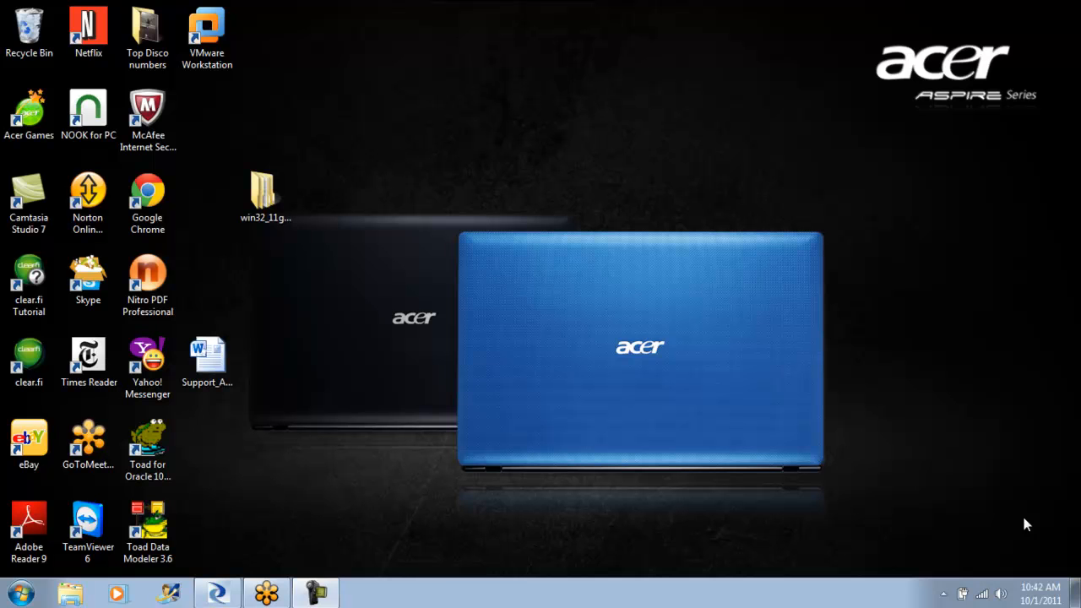
- Switch to SAP BusinessObjects Data Services Designer and open the PRJ_DEMO project
click(218, 594)
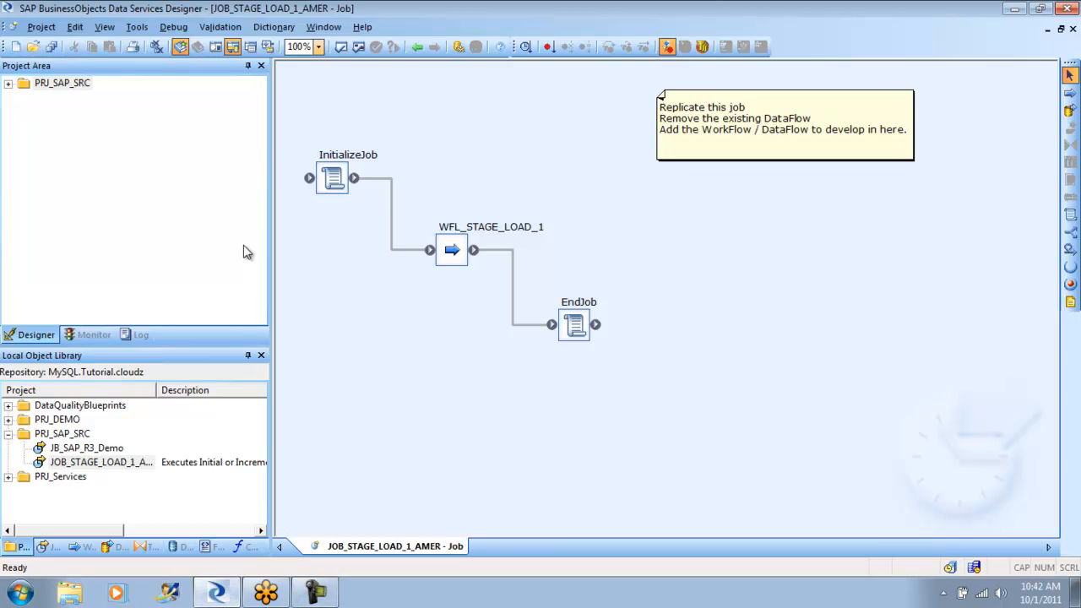
click(42, 28)
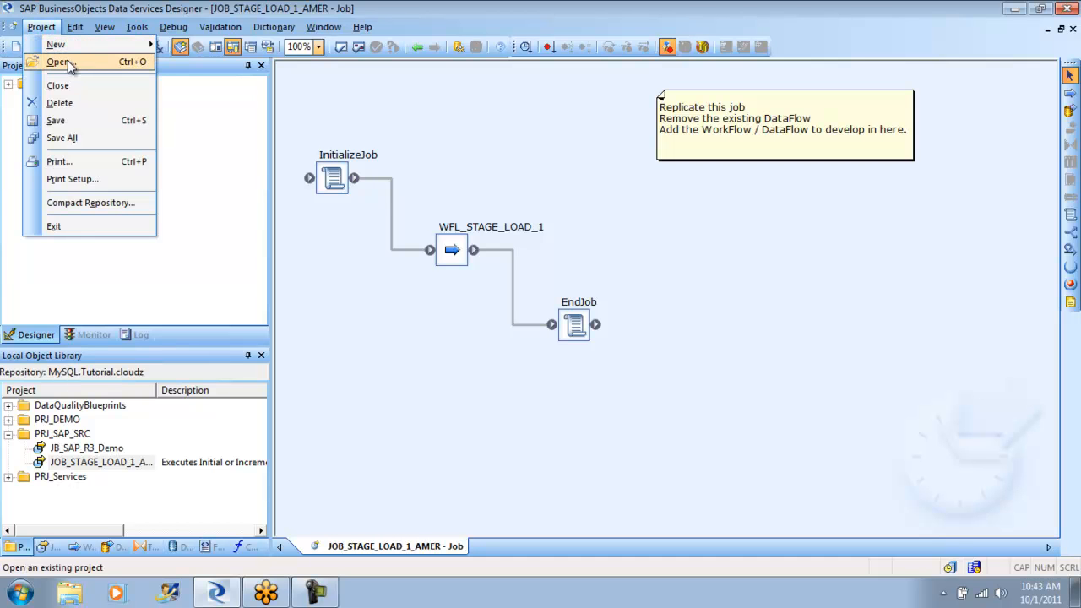
click(60, 62)
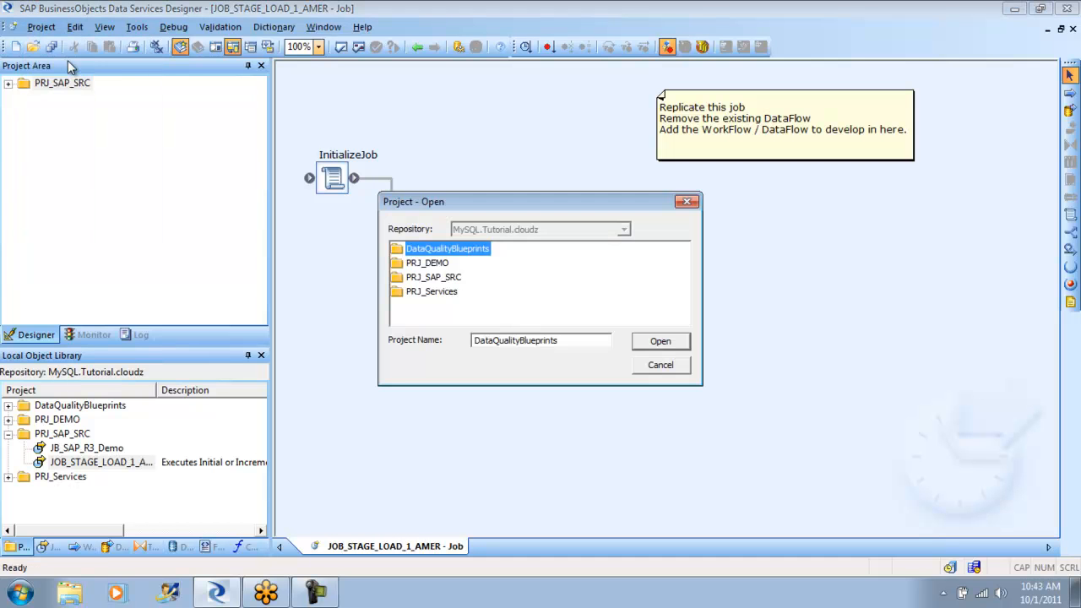
click(429, 263)
click(667, 342)
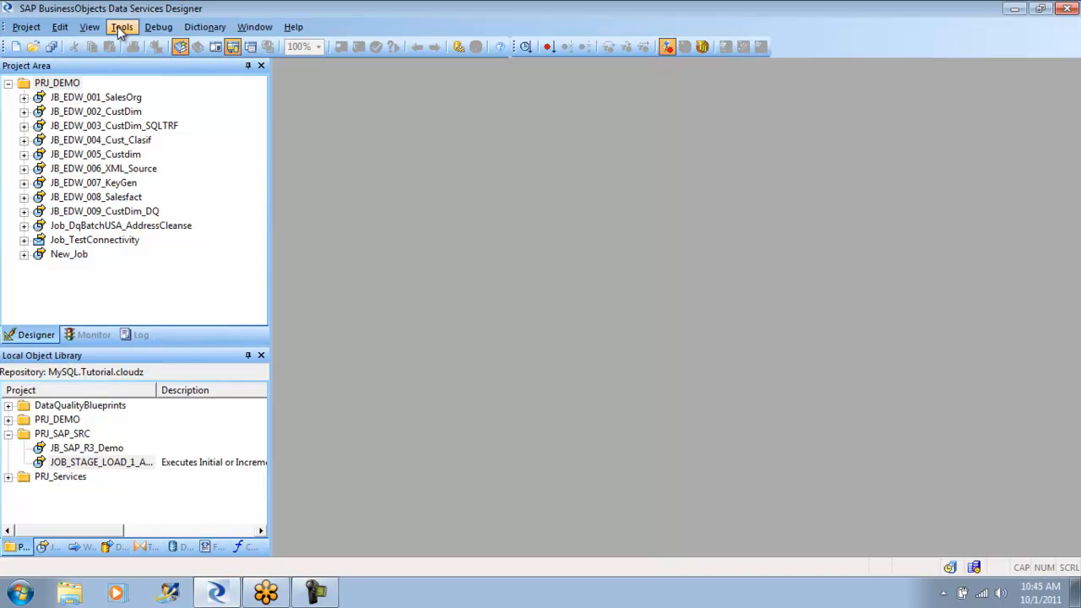
- Collapse PRJ_SAP_SRC in the object library and open the batch job JB_998_INCREMENTAL_LOAD
click(9, 434)
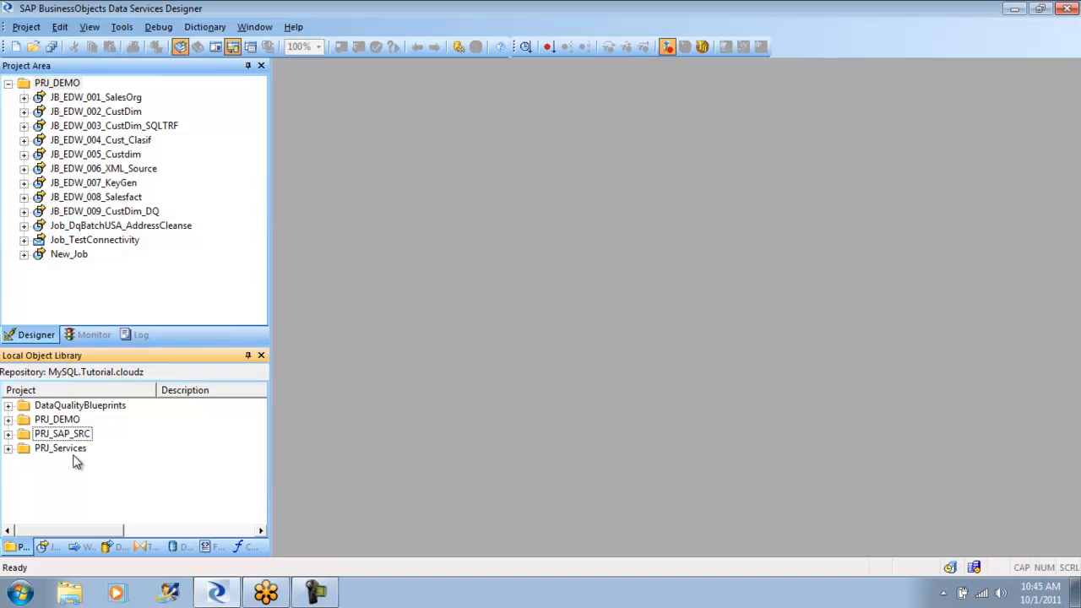
click(46, 548)
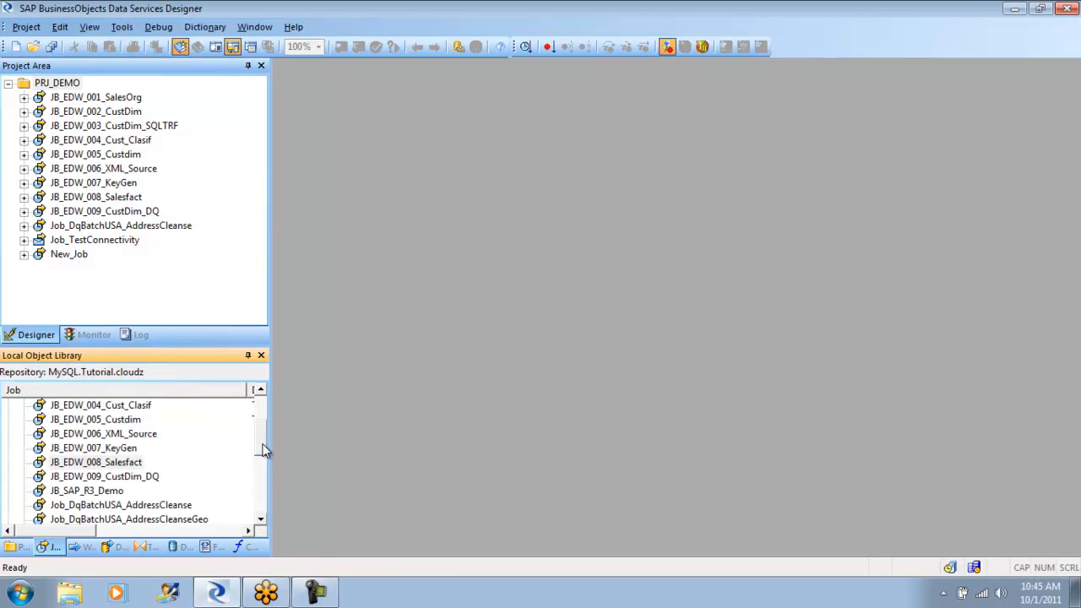
drag(263, 444, 252, 496)
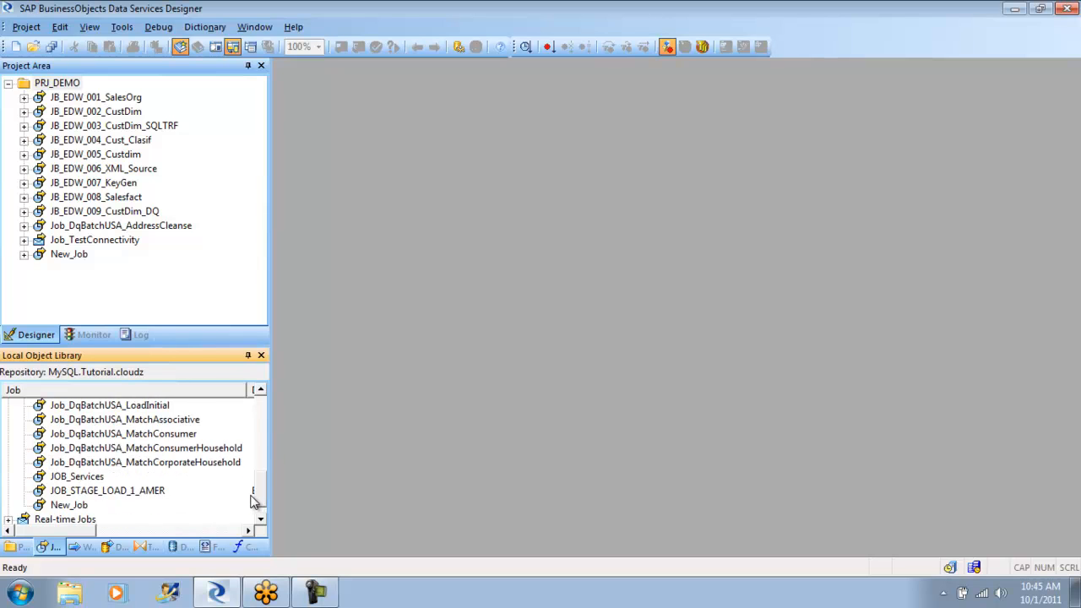
drag(261, 500, 255, 402)
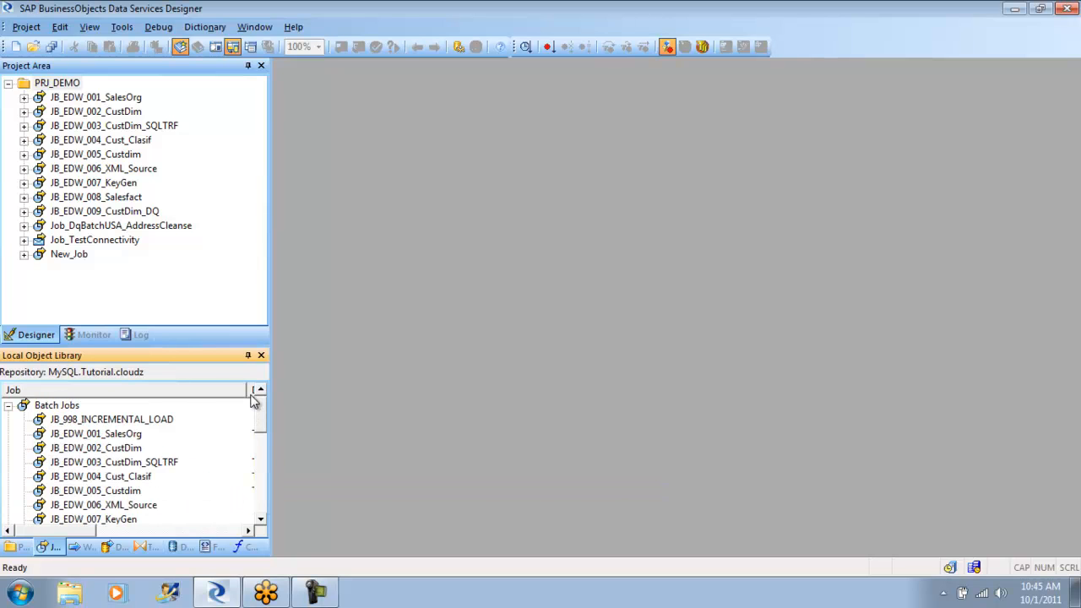
double_click(123, 420)
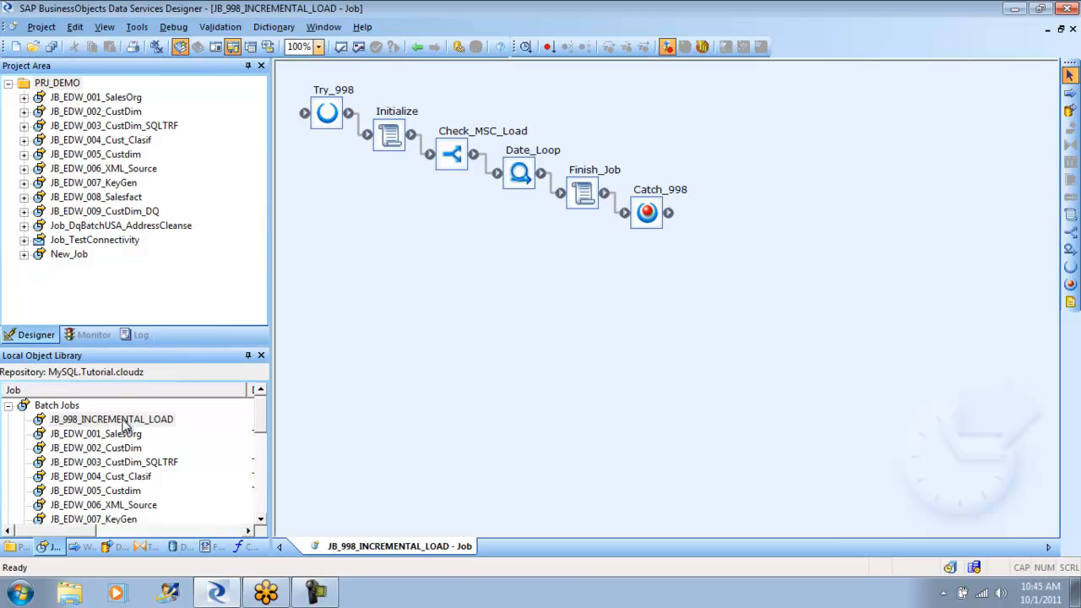
- View the Initialize script of JB_998_INCREMENTAL_LOAD and return to the job diagram
click(397, 136)
double_click(390, 135)
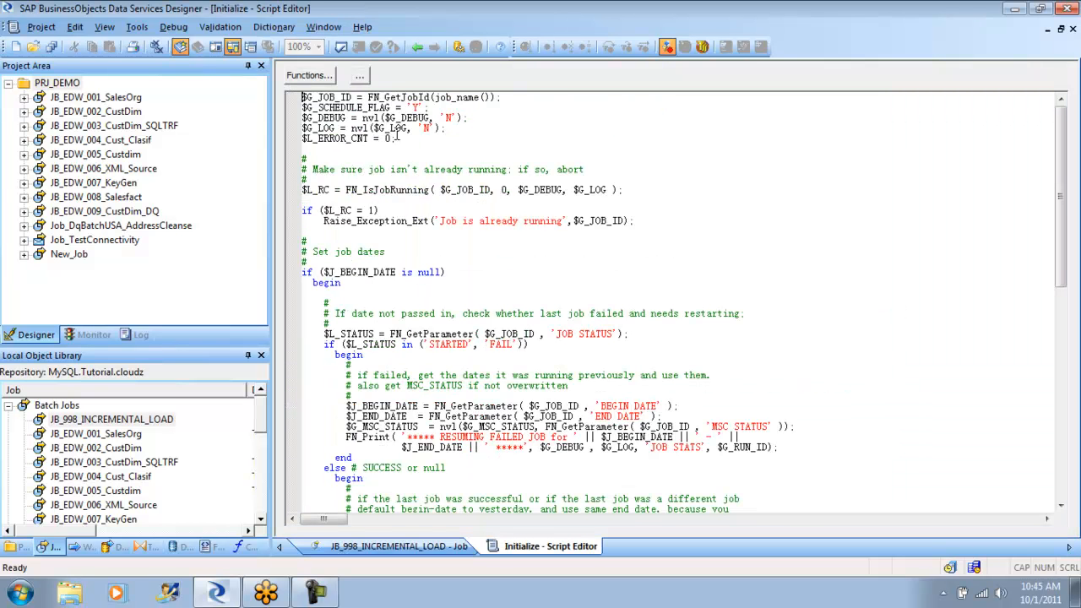
click(419, 49)
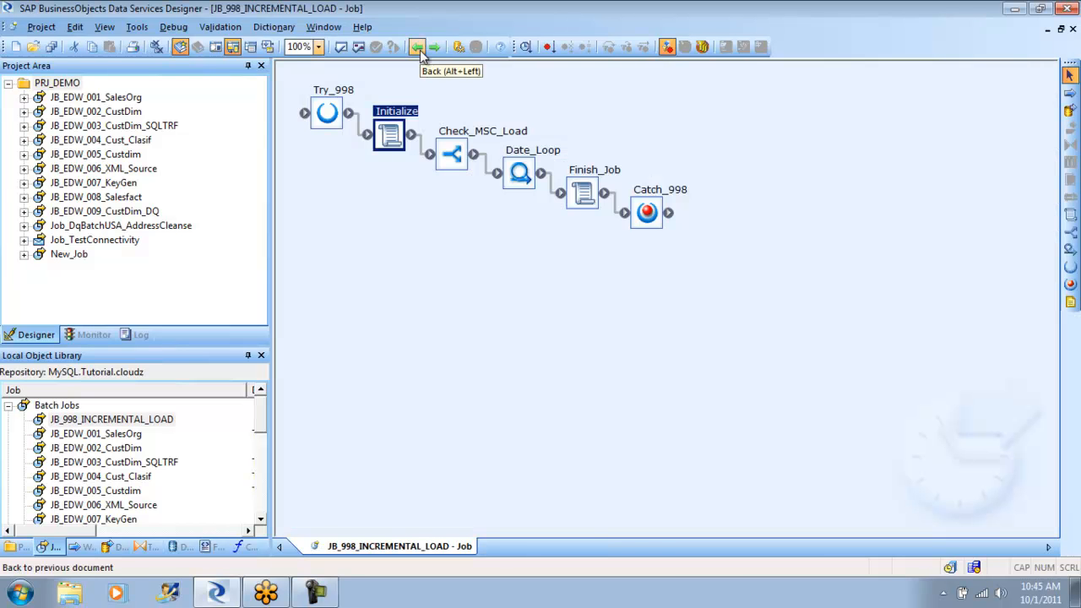
- Open the Check_MSC_Load conditional and its WF_MSC_Loop work flow
click(455, 155)
double_click(453, 154)
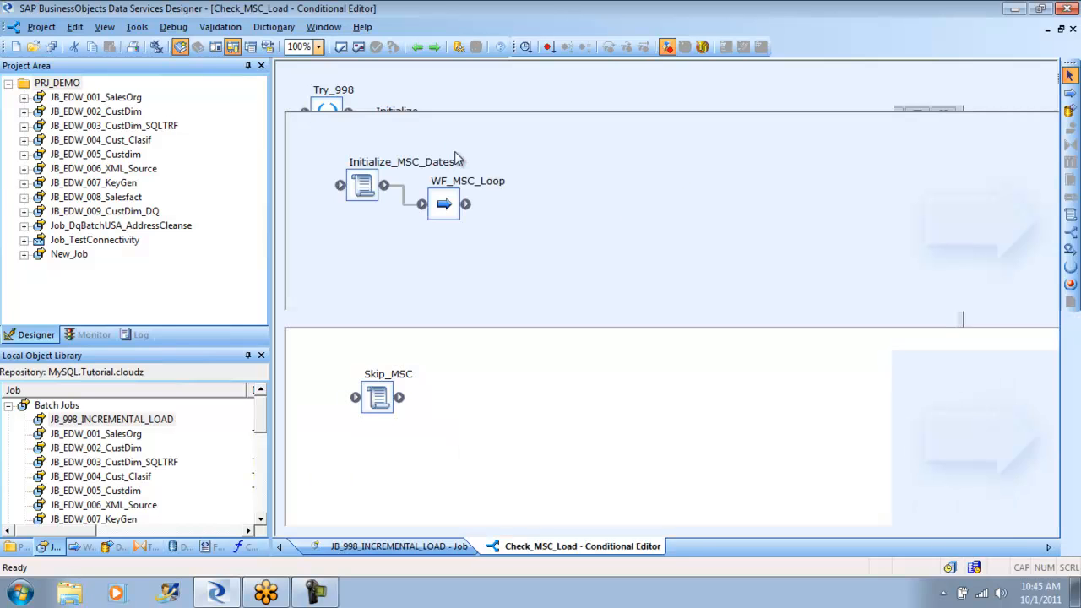
double_click(448, 198)
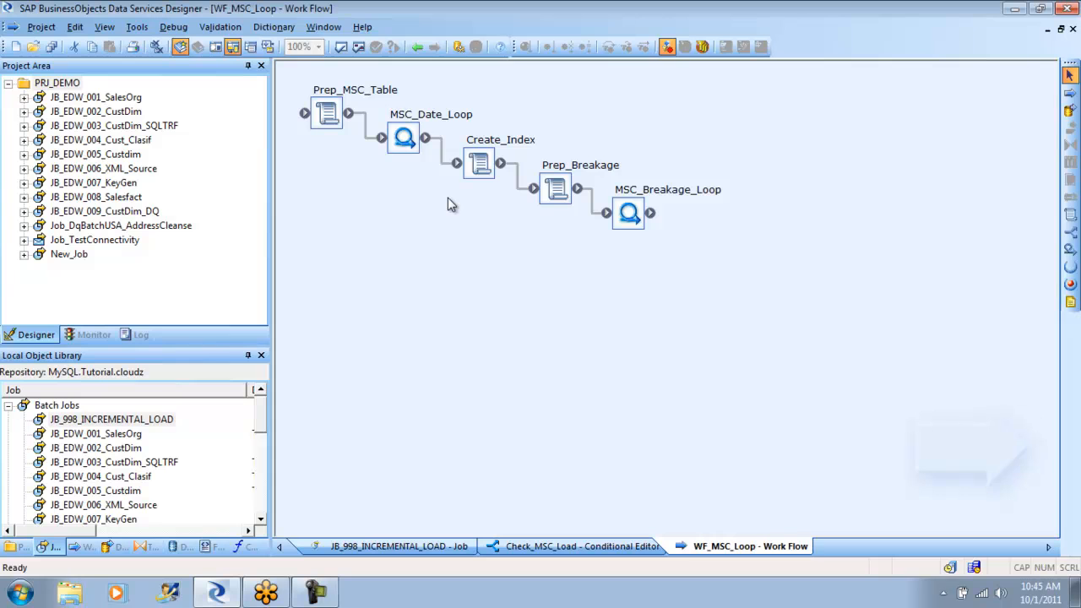
- Open the DF_SXT_DW_CDR_ACCOUNT_DAY_MSC data flow inside MSC_Date_Loop, dismissing the iPhone AutoPlay window
click(403, 140)
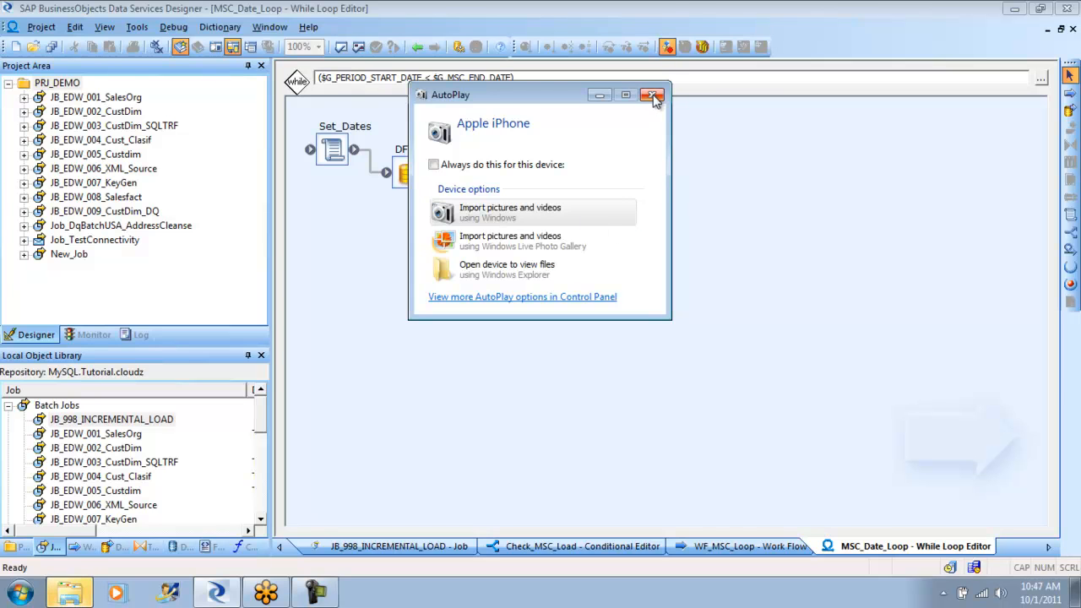
click(654, 96)
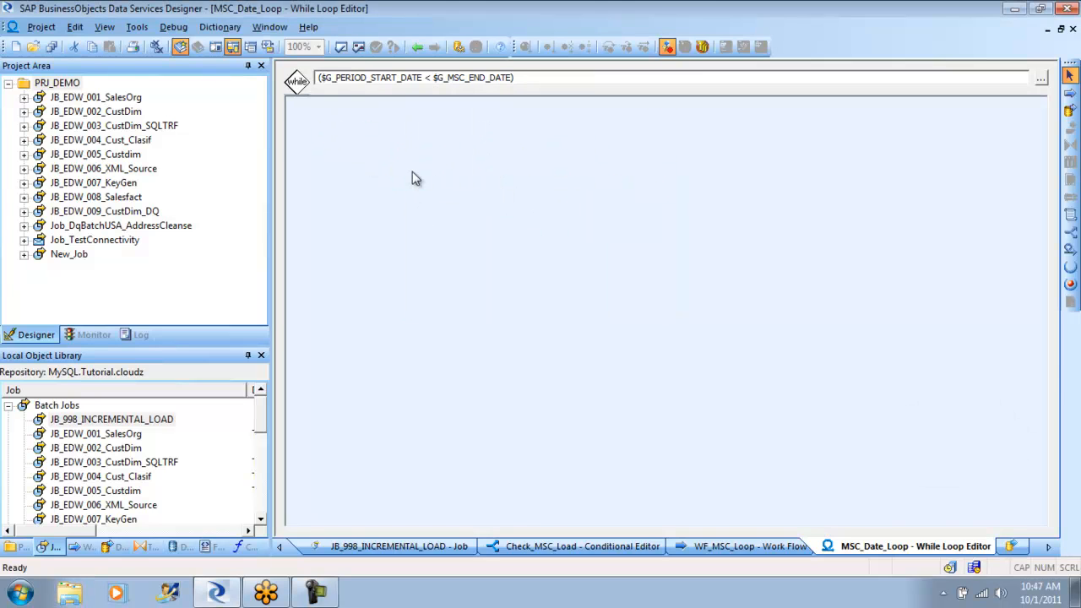
double_click(413, 173)
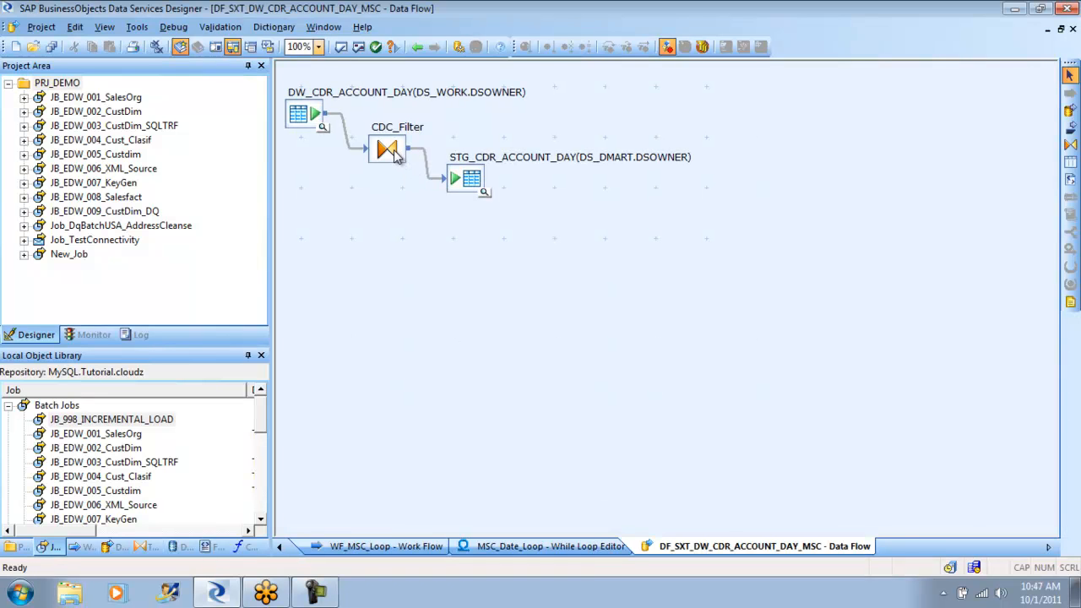
- Examine the CDC_Filter query mapping and the STG_CDR_ACCOUNT_DAY target table settings, returning to the data flow
double_click(392, 154)
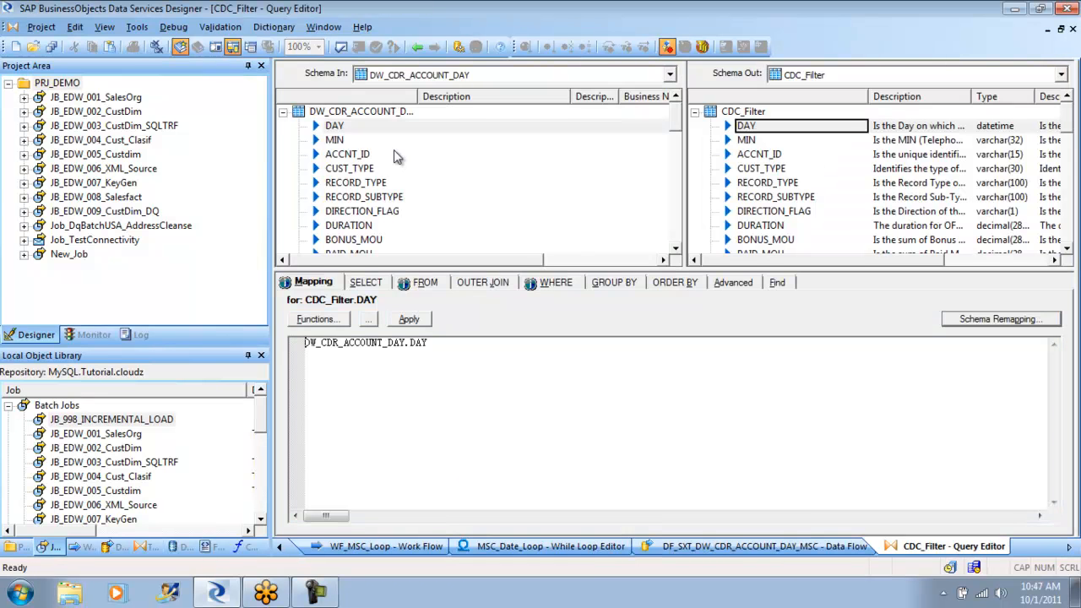
click(418, 46)
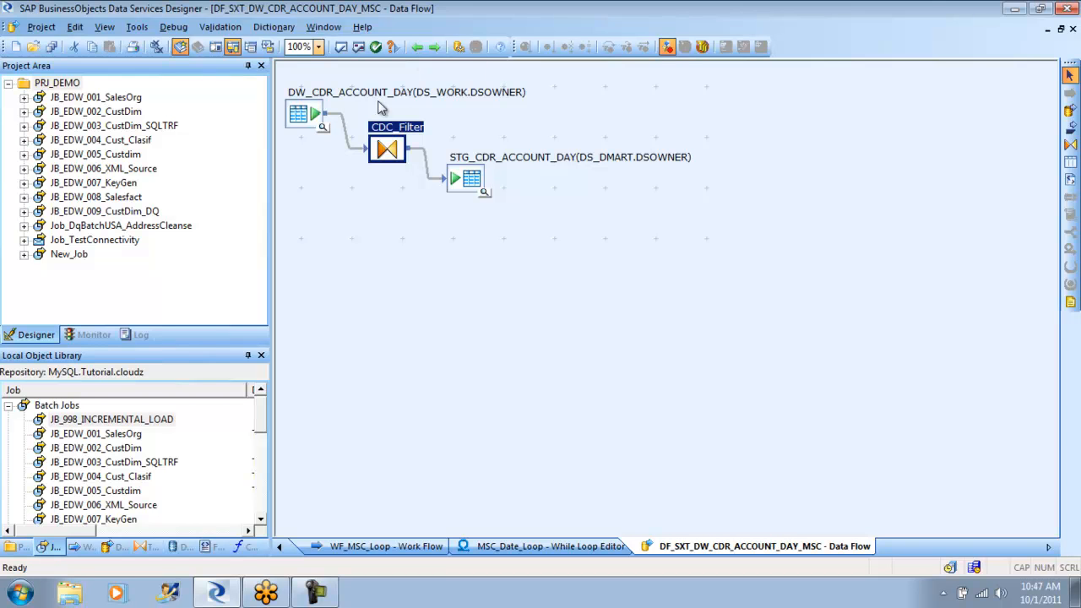
double_click(473, 186)
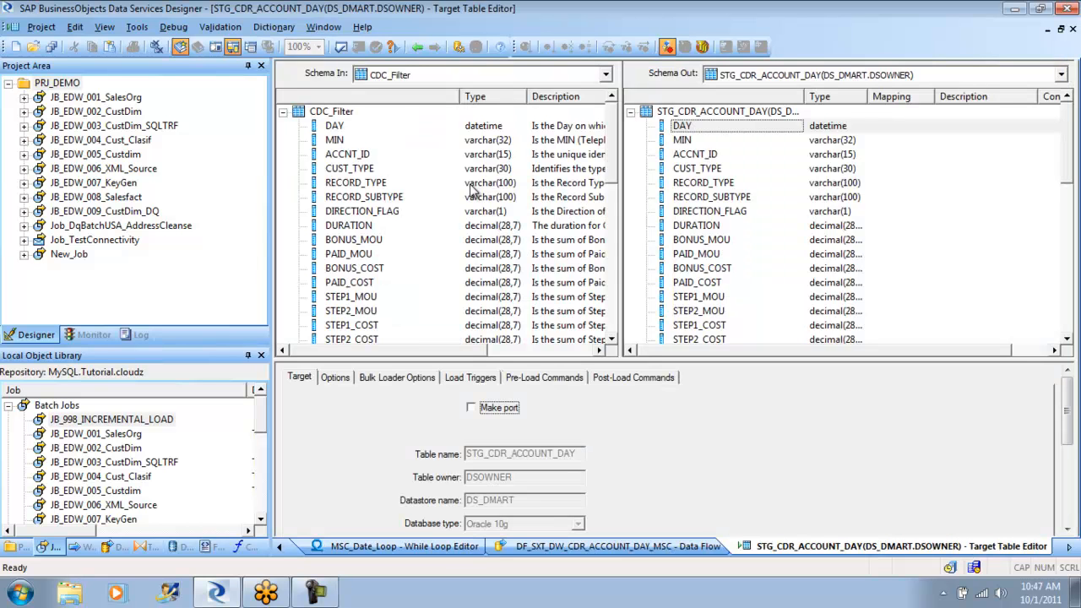
click(418, 47)
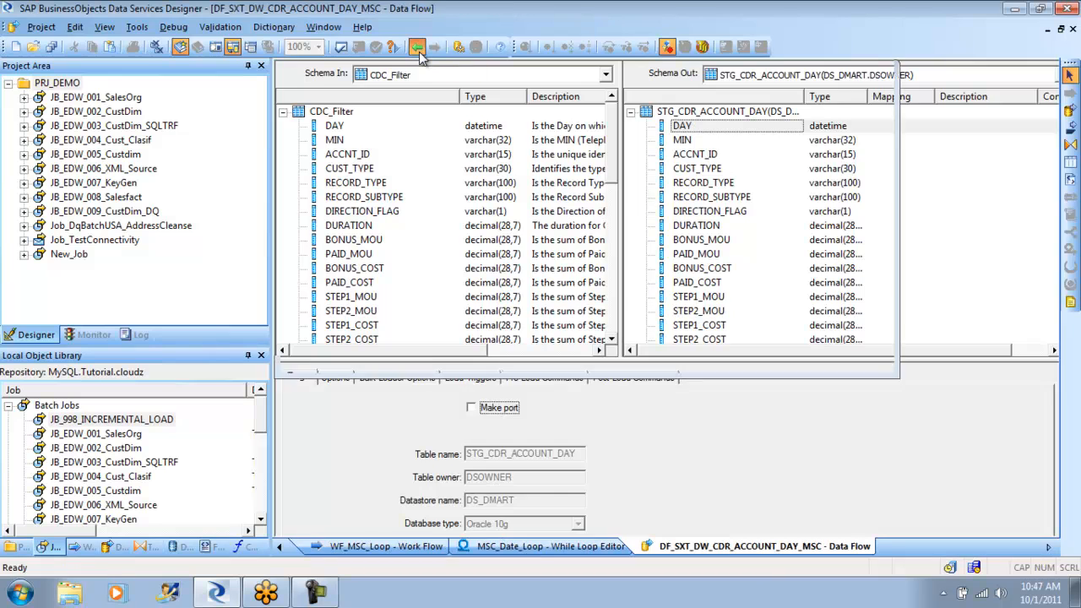
- Go back to the WF_MSC_Loop work flow and view its Prep_Breakage script
click(418, 47)
click(418, 47)
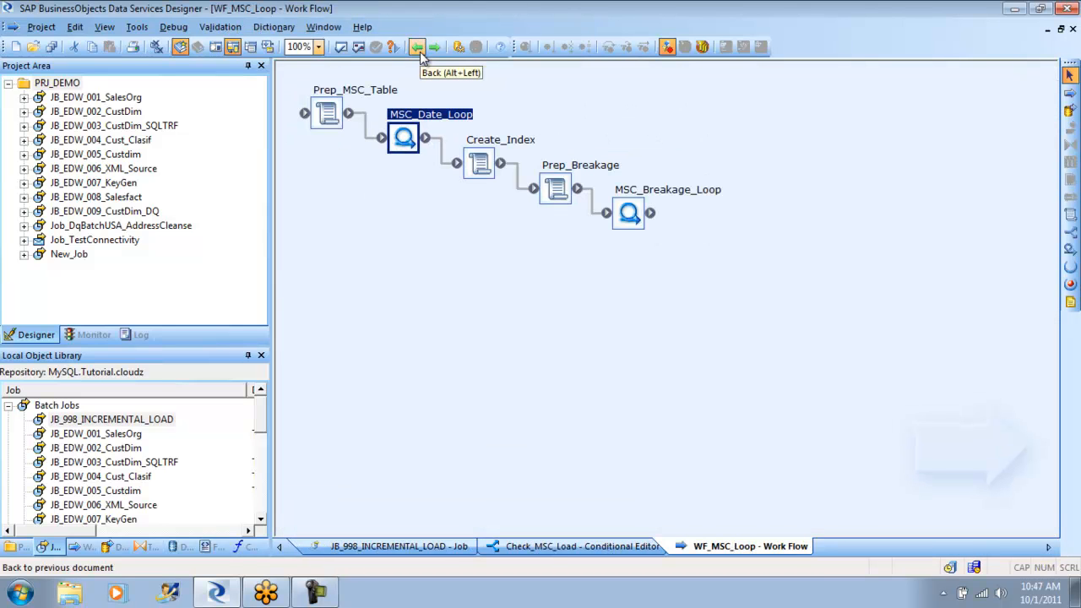
double_click(559, 191)
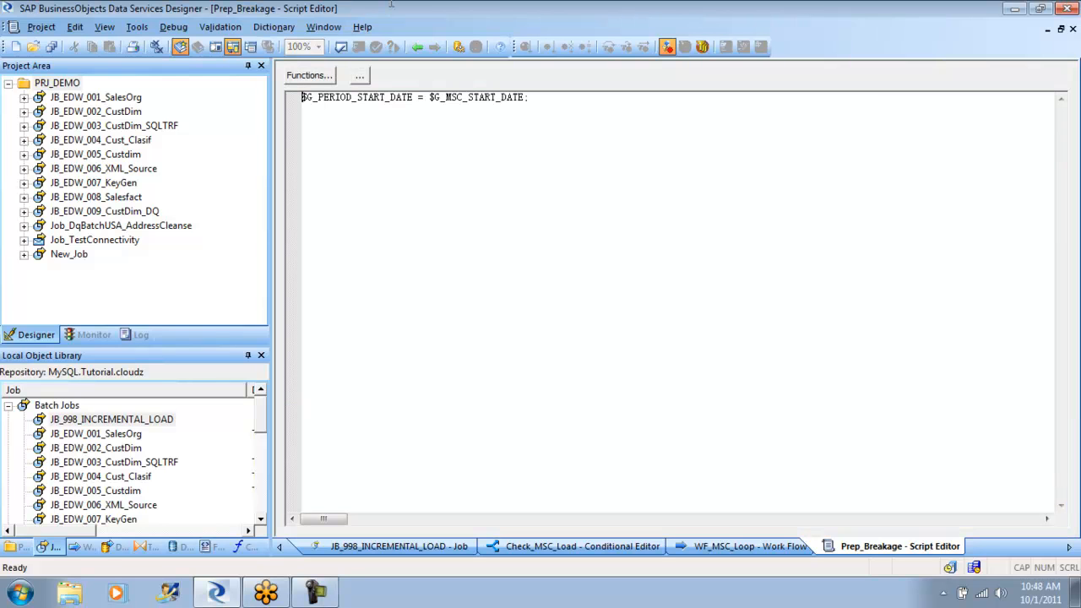
click(416, 47)
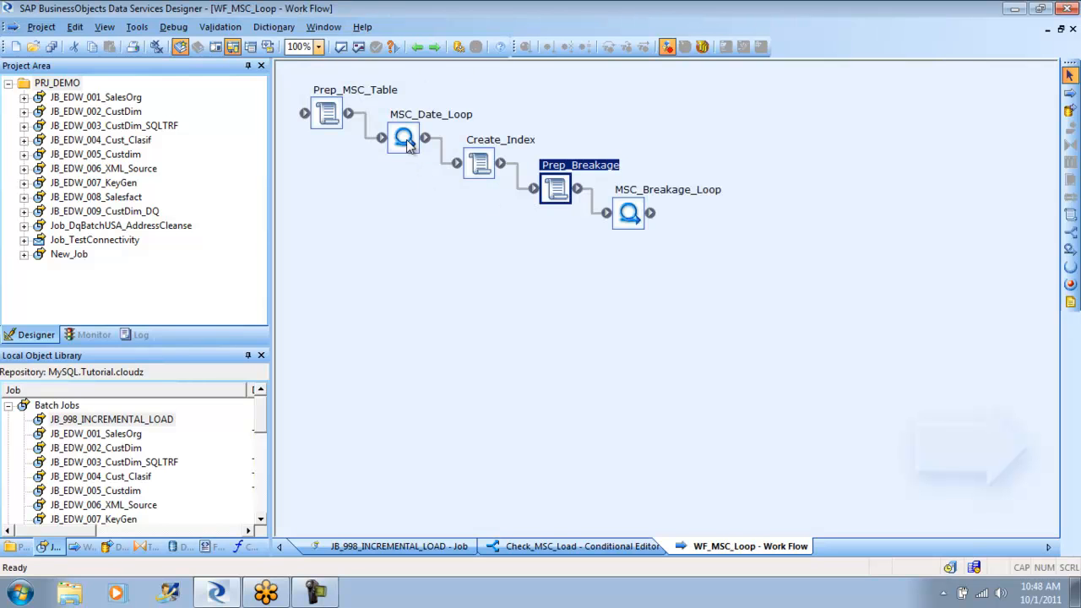
- Open the DF_SXT_DW_CHURNS_MSC data flow through MSC_Breakage_Loop and its WF_MSC_Brk_Ext work flow
double_click(630, 218)
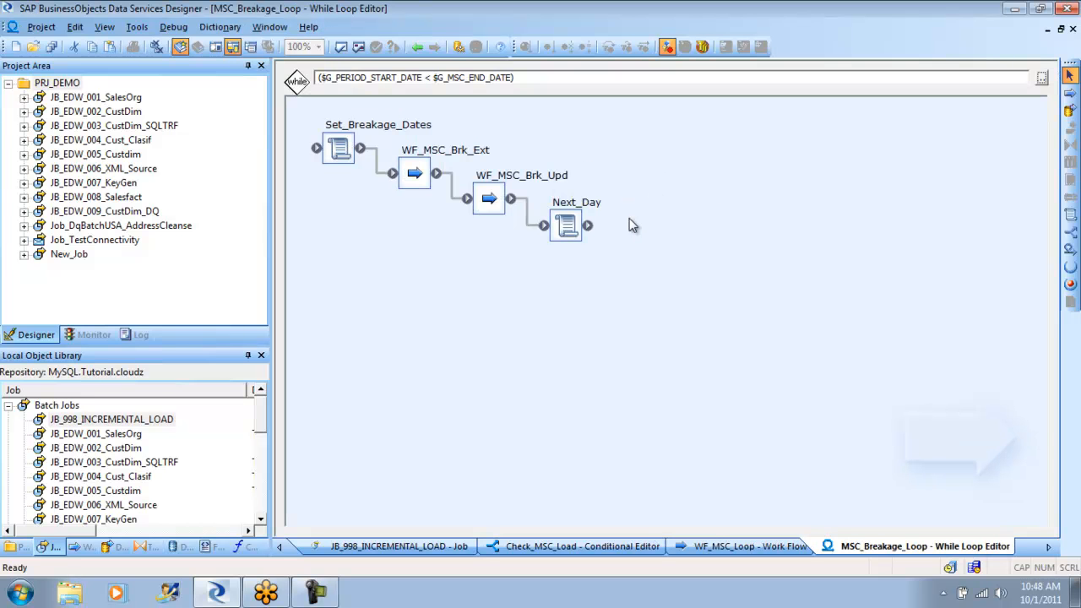
double_click(418, 175)
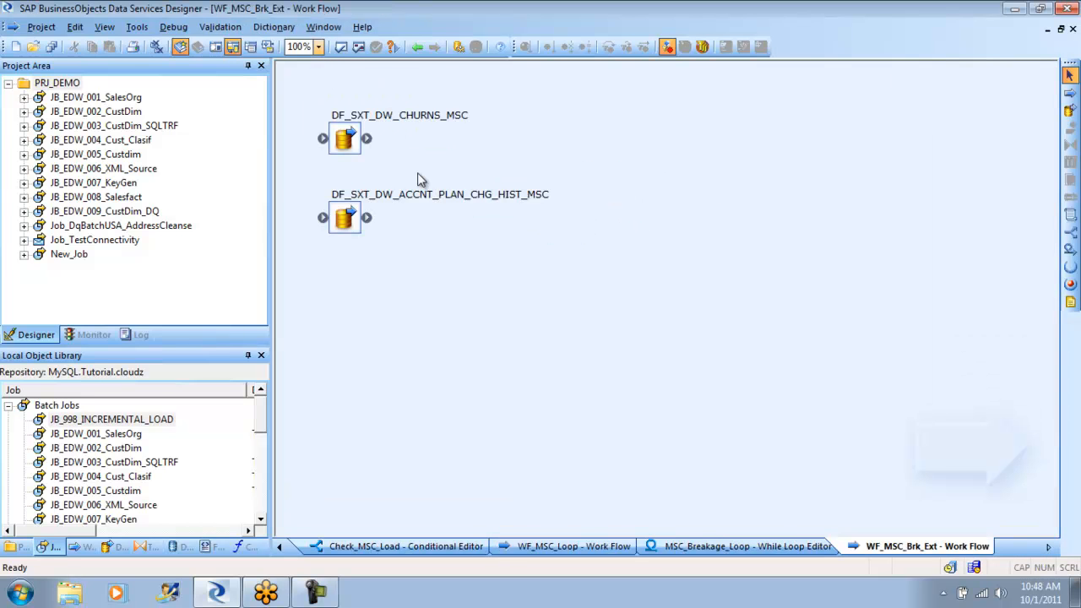
double_click(345, 140)
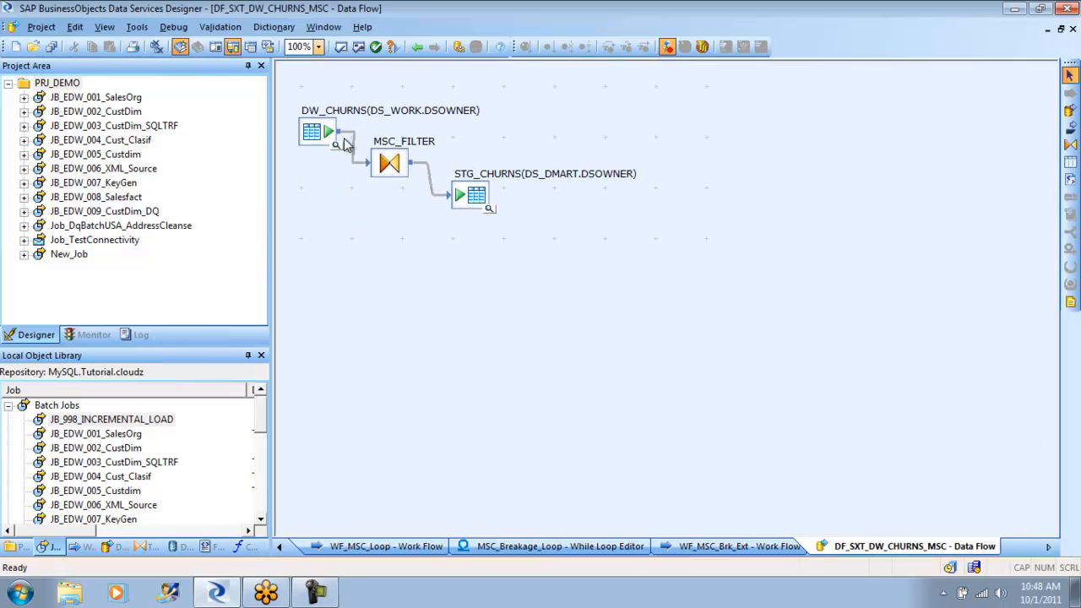
- Examine the WHERE conditions of the MSC_FILTER query and go back to MSC_Breakage_Loop
double_click(390, 164)
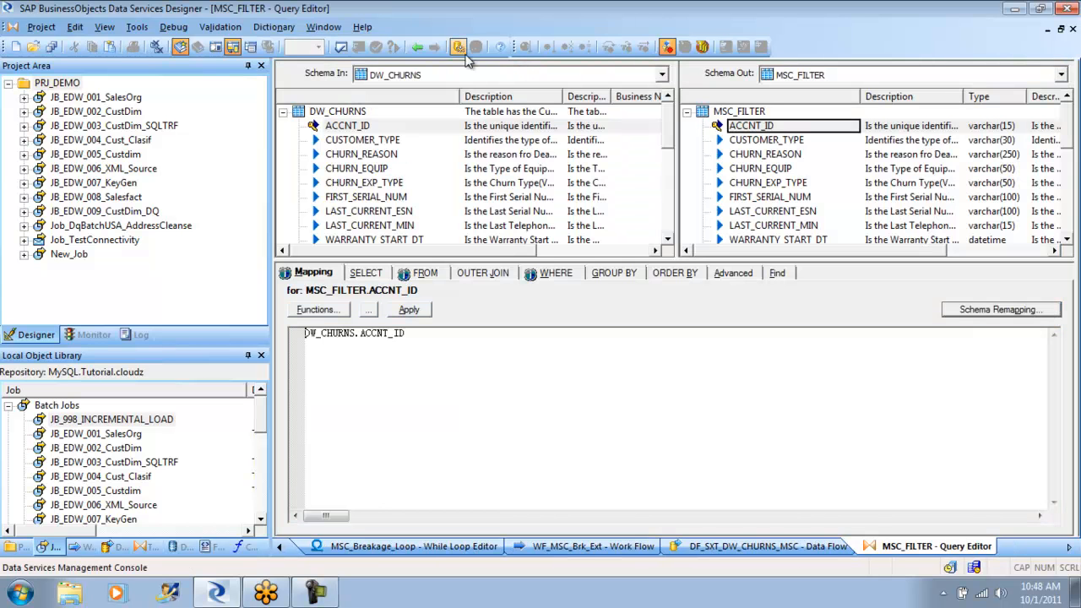
click(551, 279)
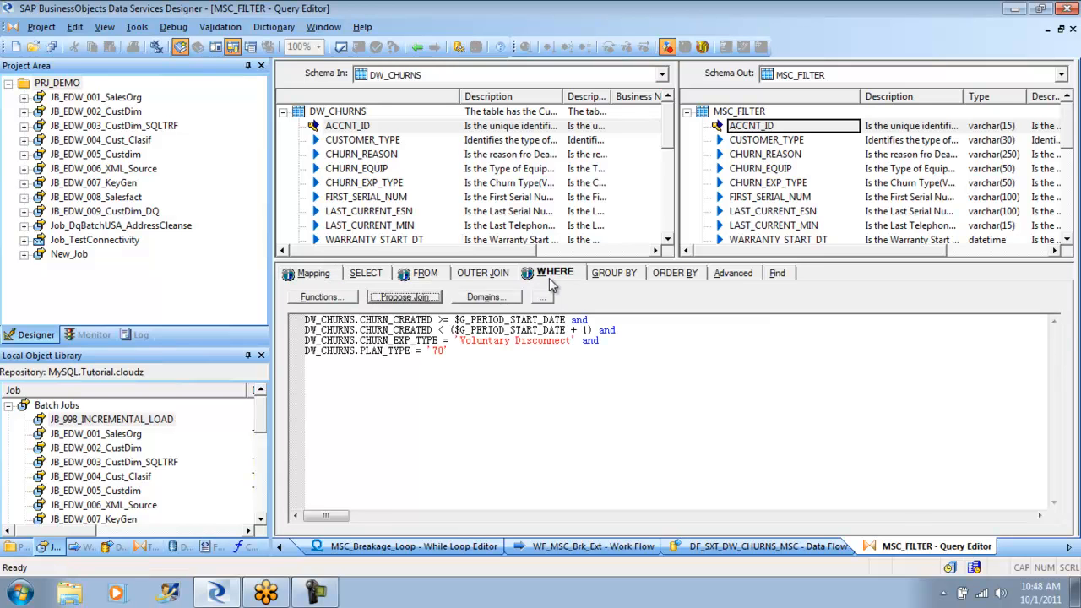
click(416, 48)
click(416, 48)
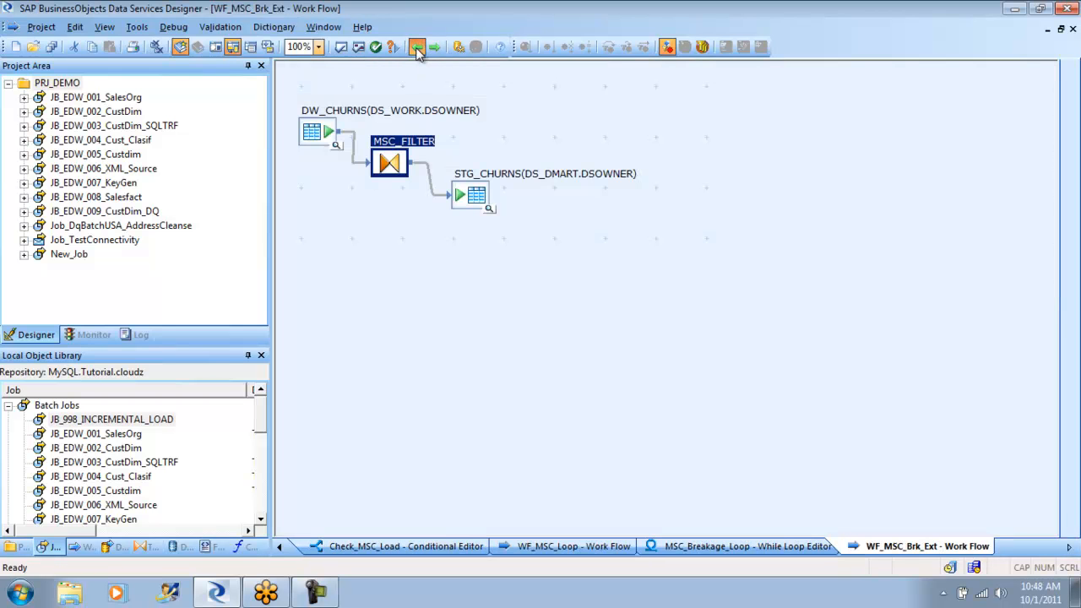
click(417, 48)
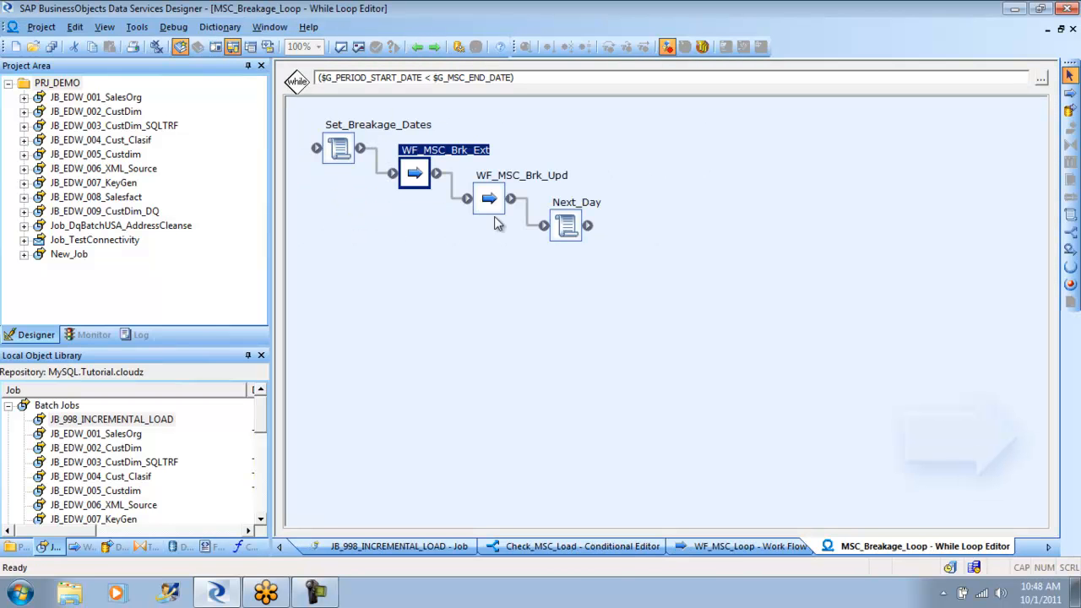
- Examine the Map_Operation transform of DF_MSC_Churn within WF_MSC_Brk_Upd, returning to that work flow
double_click(495, 210)
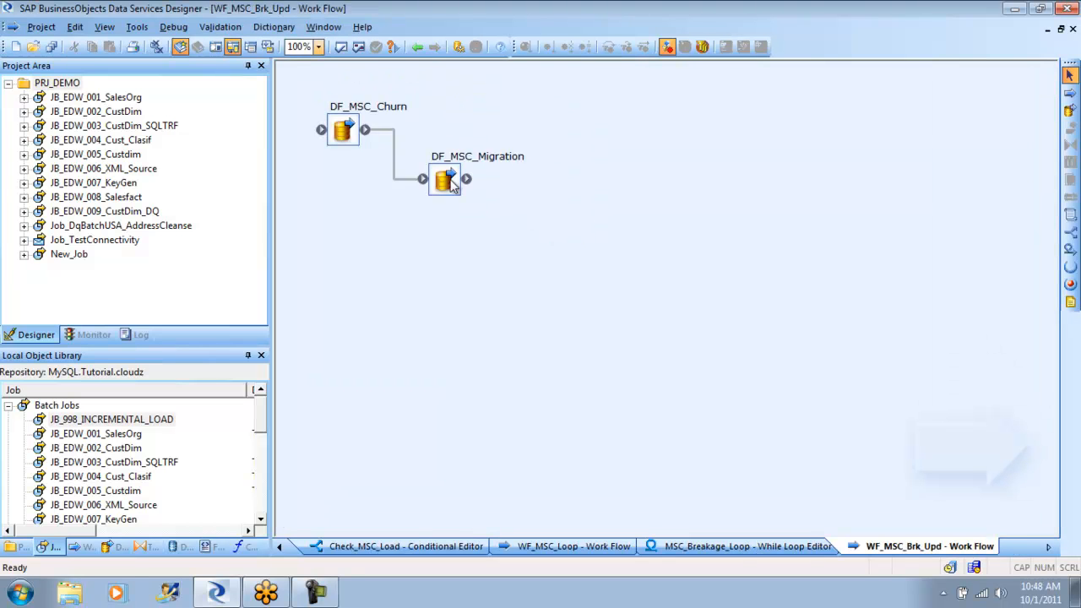
double_click(350, 139)
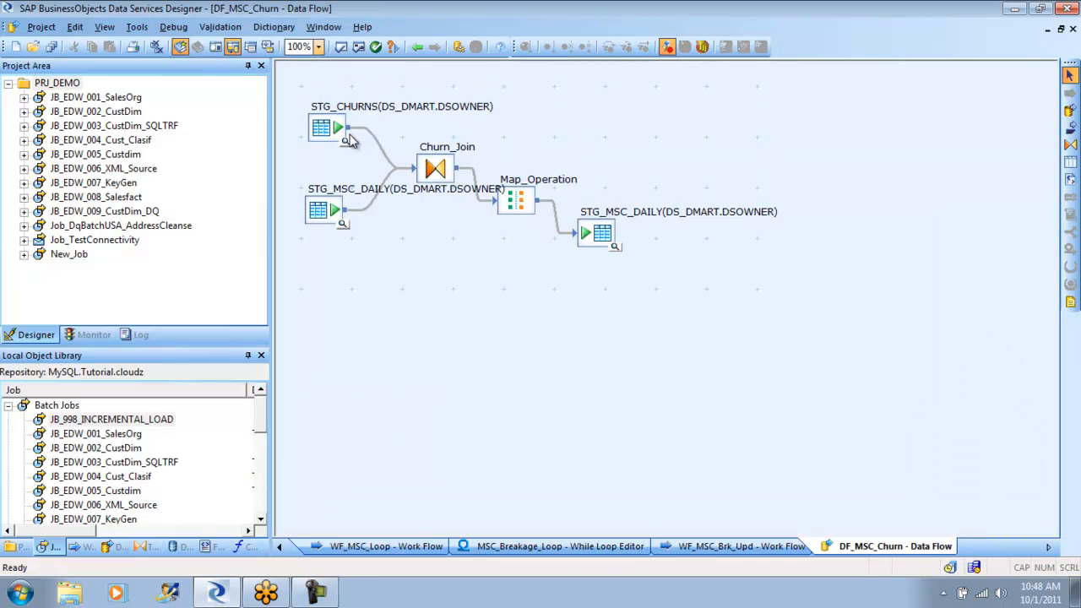
click(527, 203)
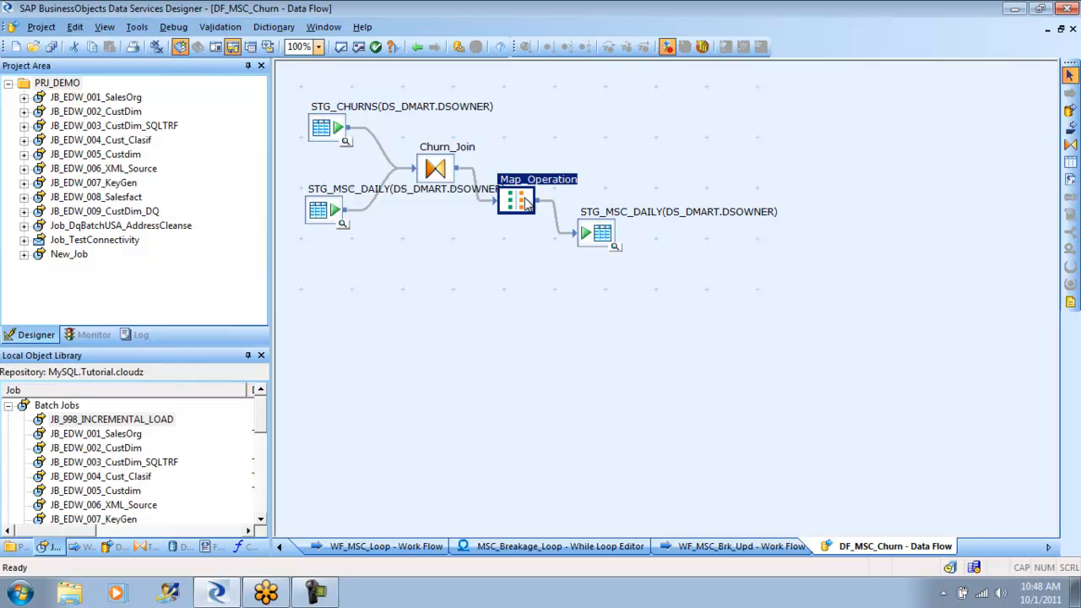
double_click(527, 203)
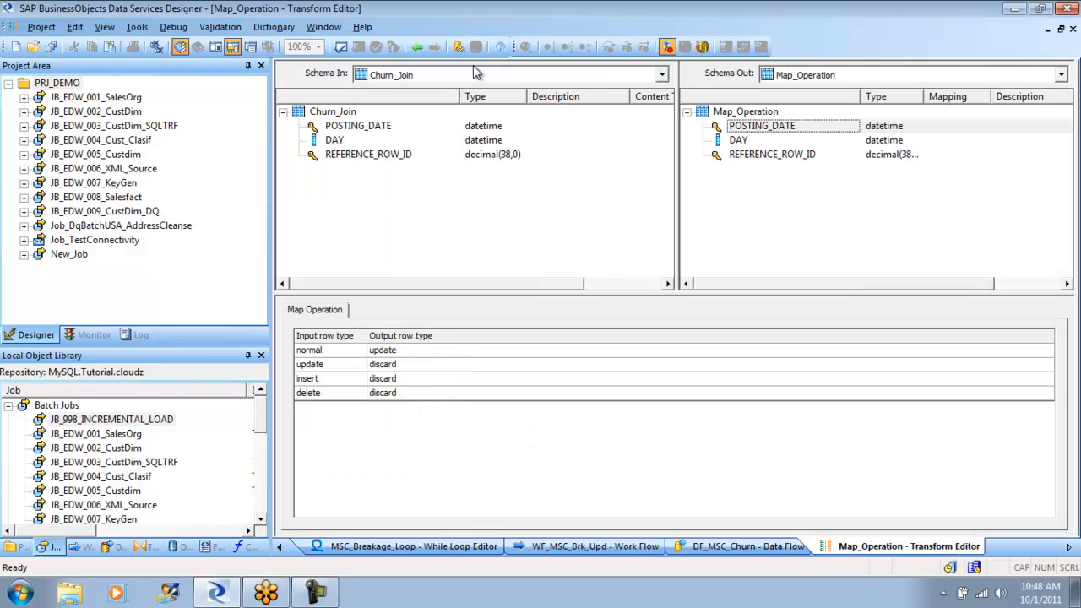
click(418, 48)
click(417, 48)
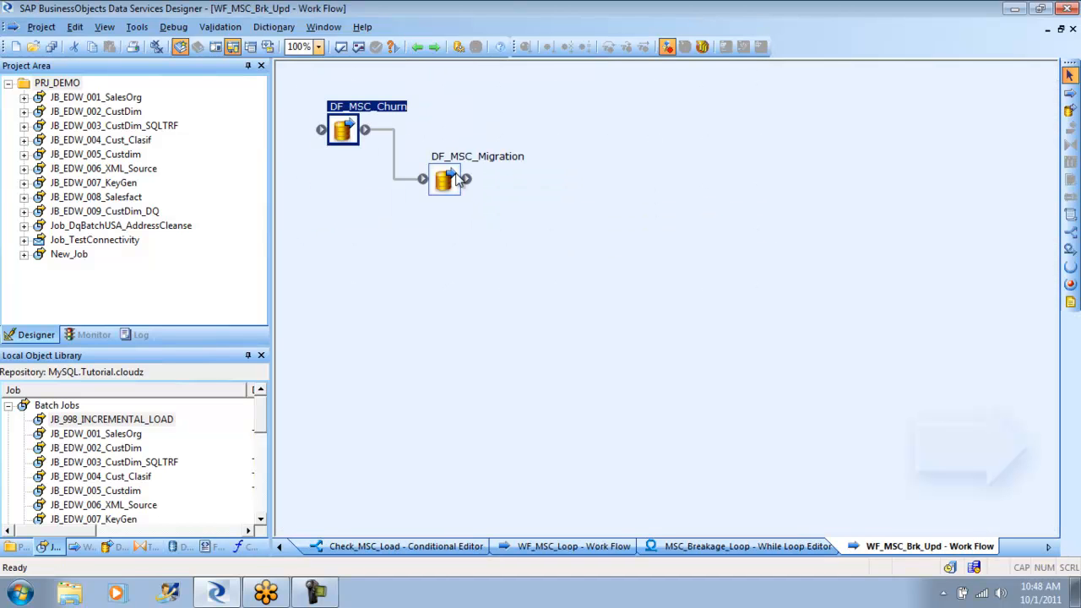
- View the DF_MSC_Migration data flow, collapse the batch jobs list, and go back out of the JB_998_INCREMENTAL_LOAD job
double_click(444, 179)
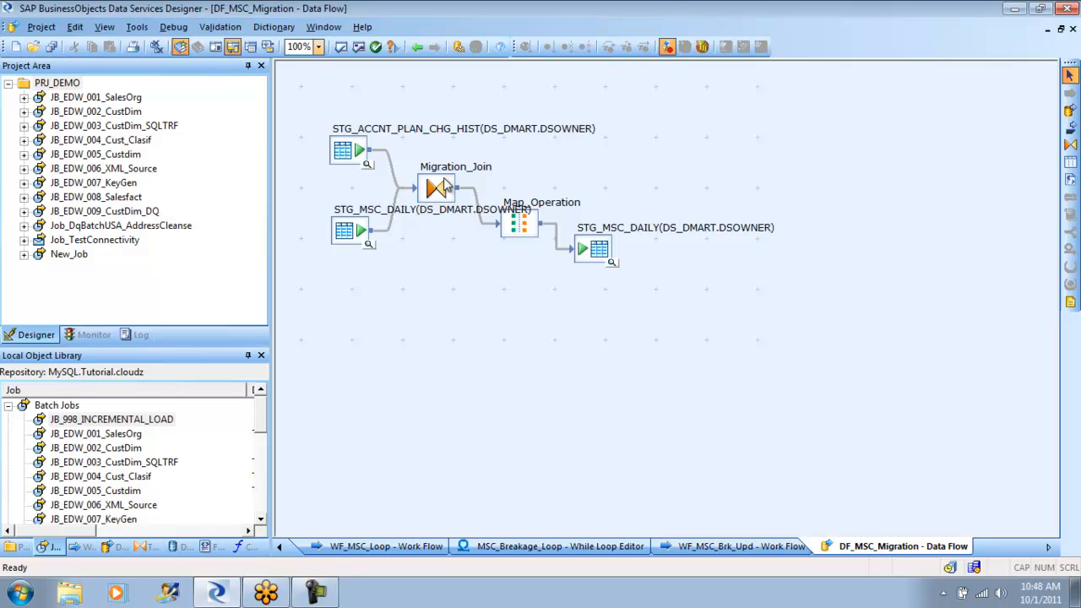
click(418, 48)
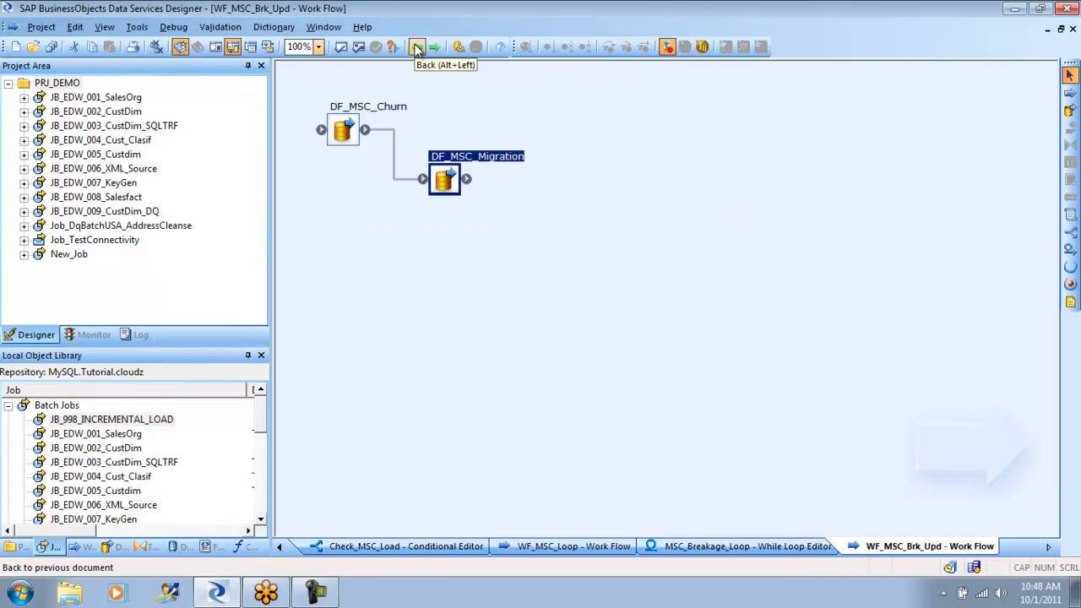
click(417, 48)
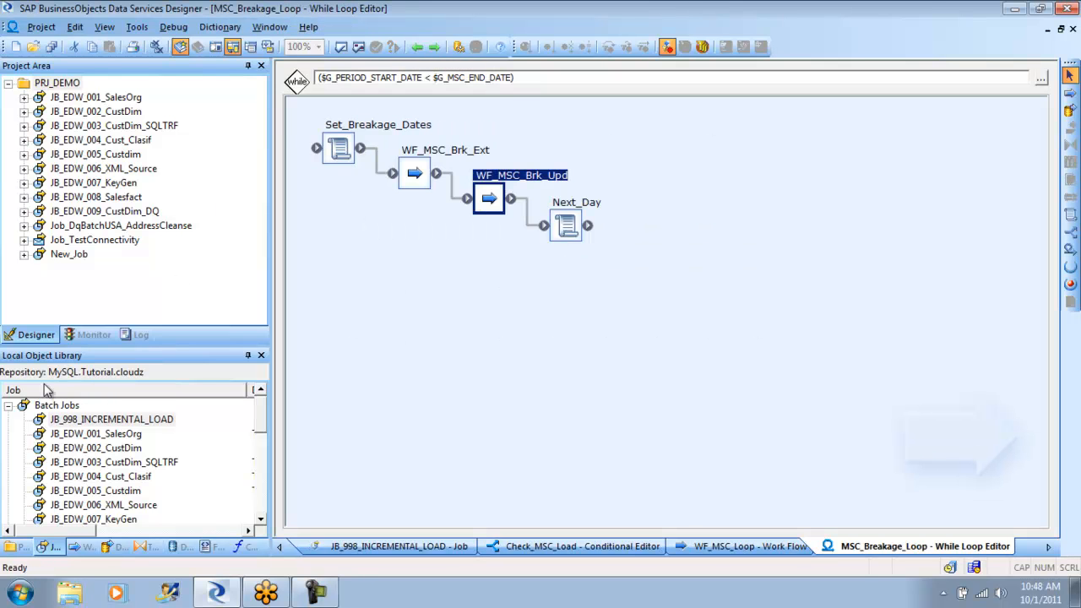
click(8, 405)
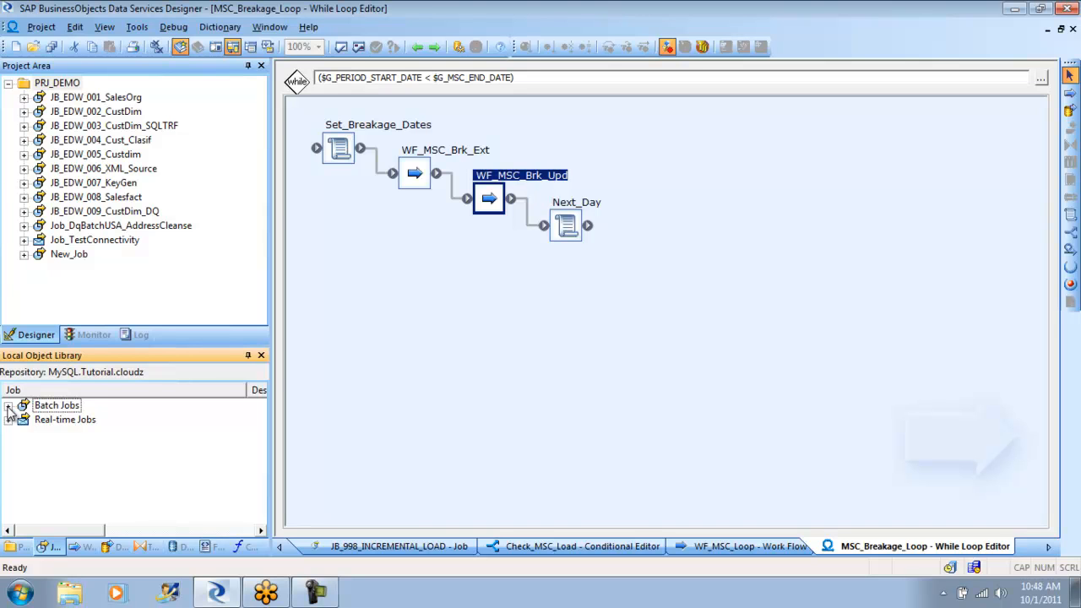
click(416, 48)
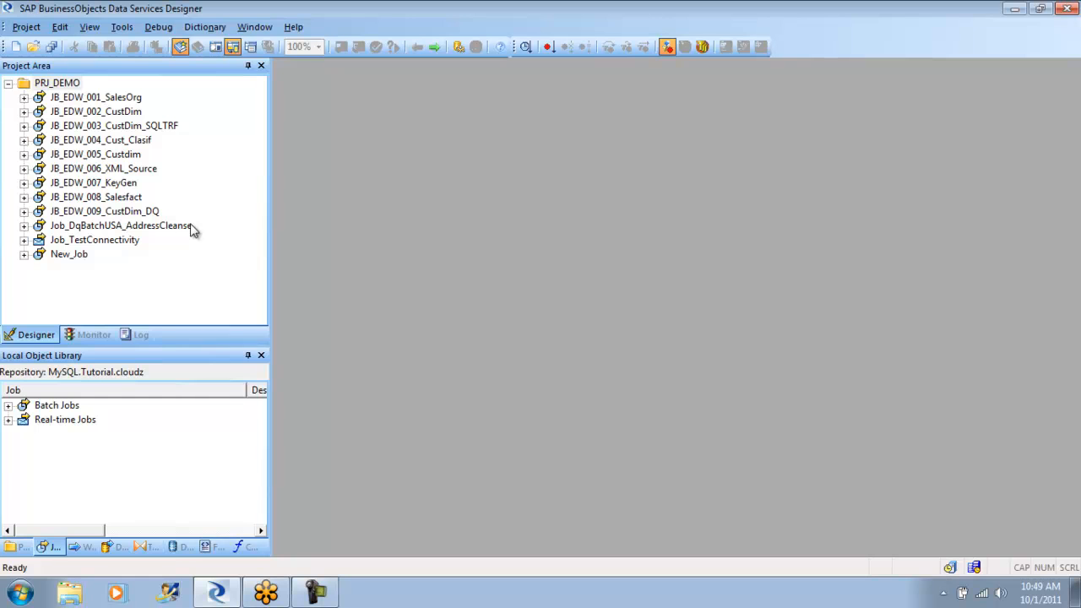
- Show the datastores in the object library and collapse the SALESDWH datastore with its tables
click(180, 546)
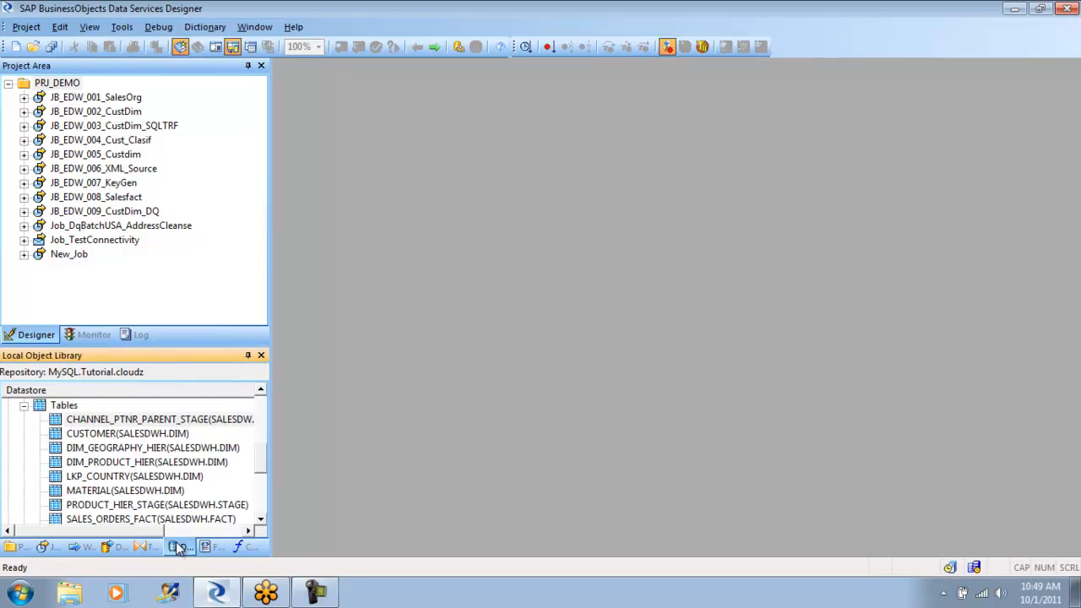
click(24, 406)
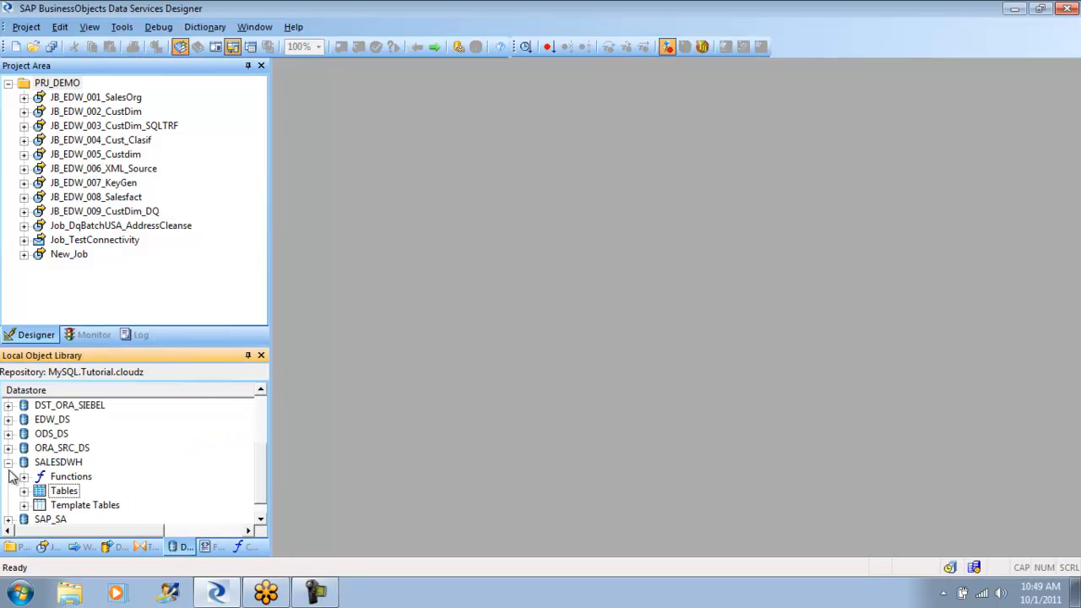
click(8, 462)
- Start a new datastore named ORA_TGT_DS with the datastore type Database
right_click(72, 479)
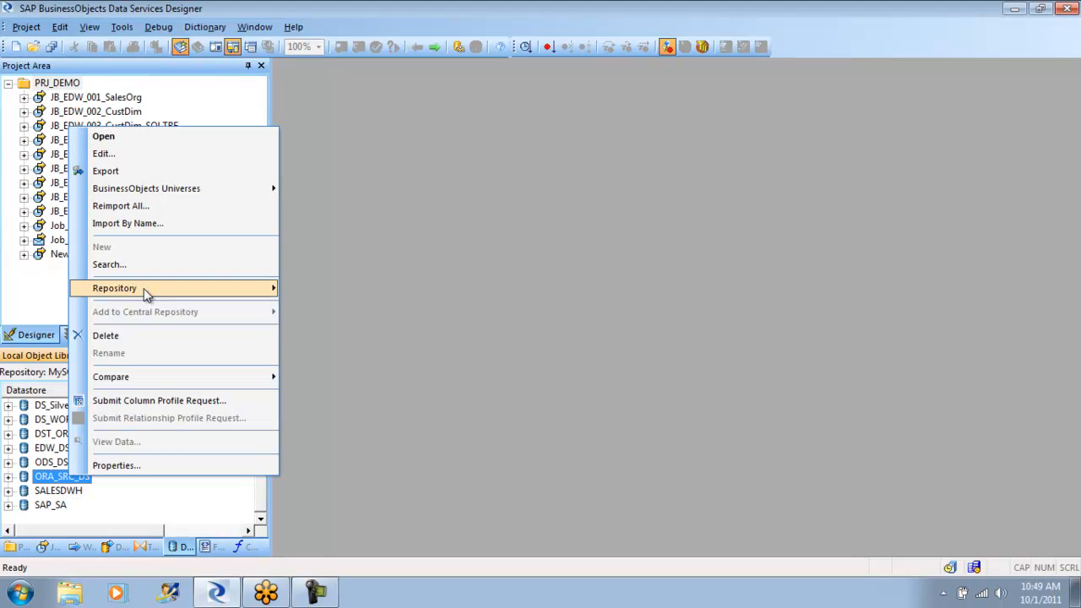
right_click(126, 499)
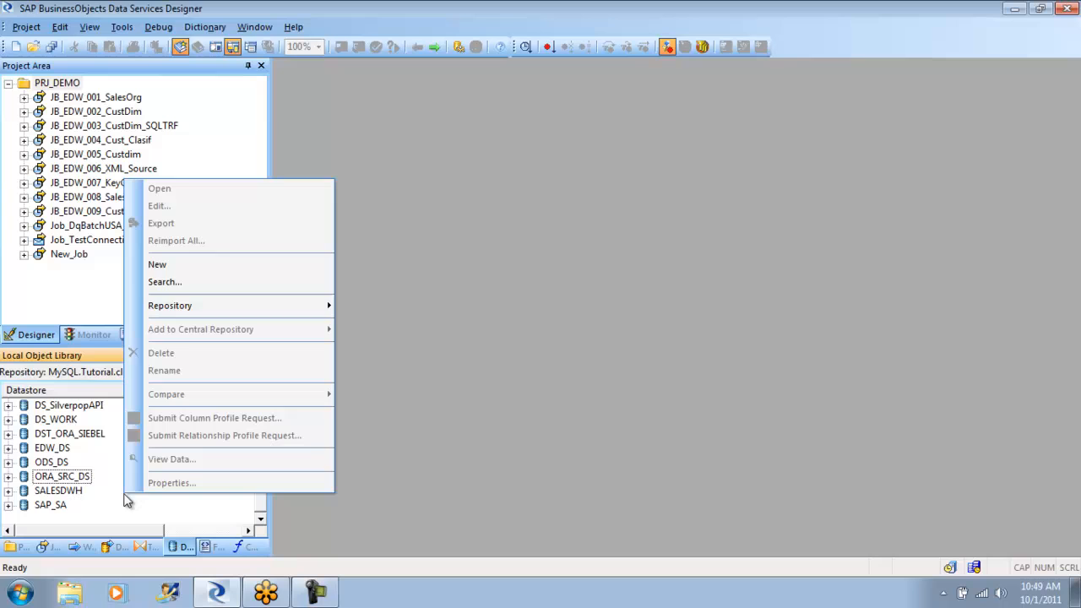
click(189, 267)
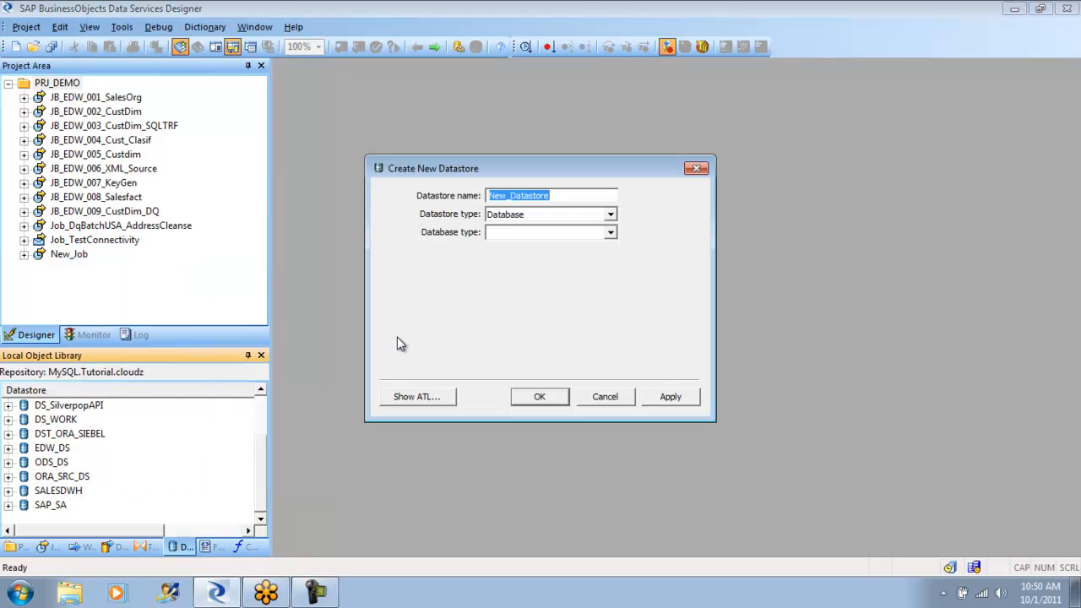
text(ORA)
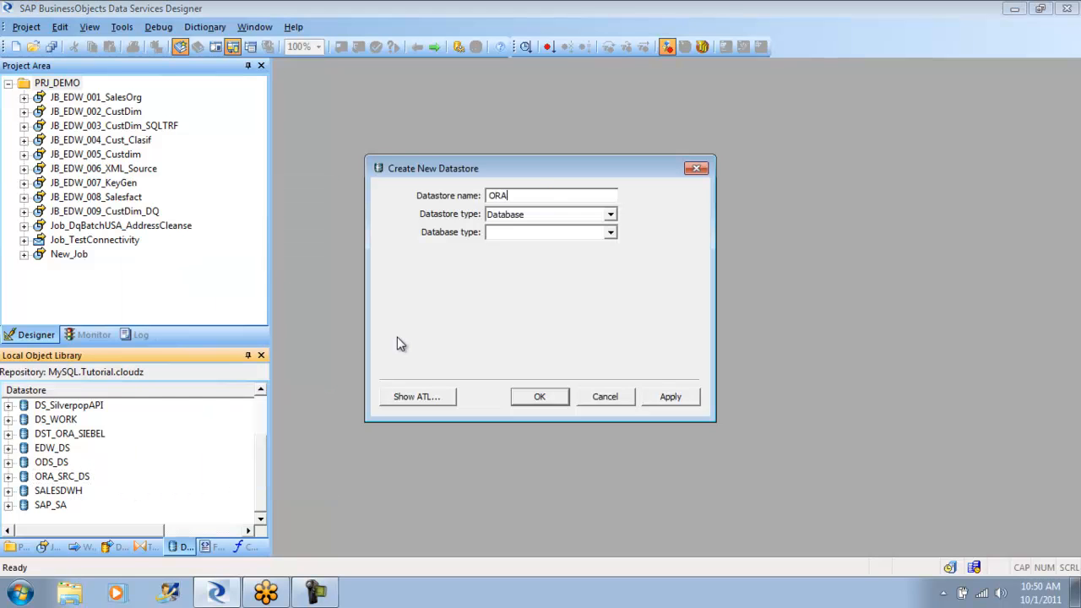
text(_TGT_DS)
click(611, 215)
click(611, 216)
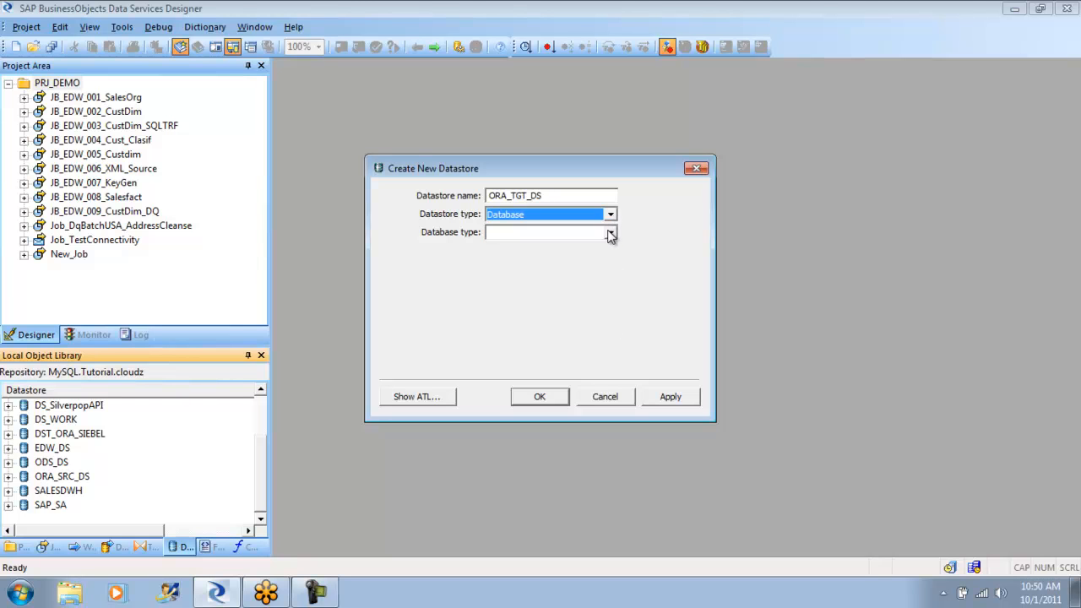
- Set the new datastore's database type to Oracle and its database version to Oracle 11g
click(611, 235)
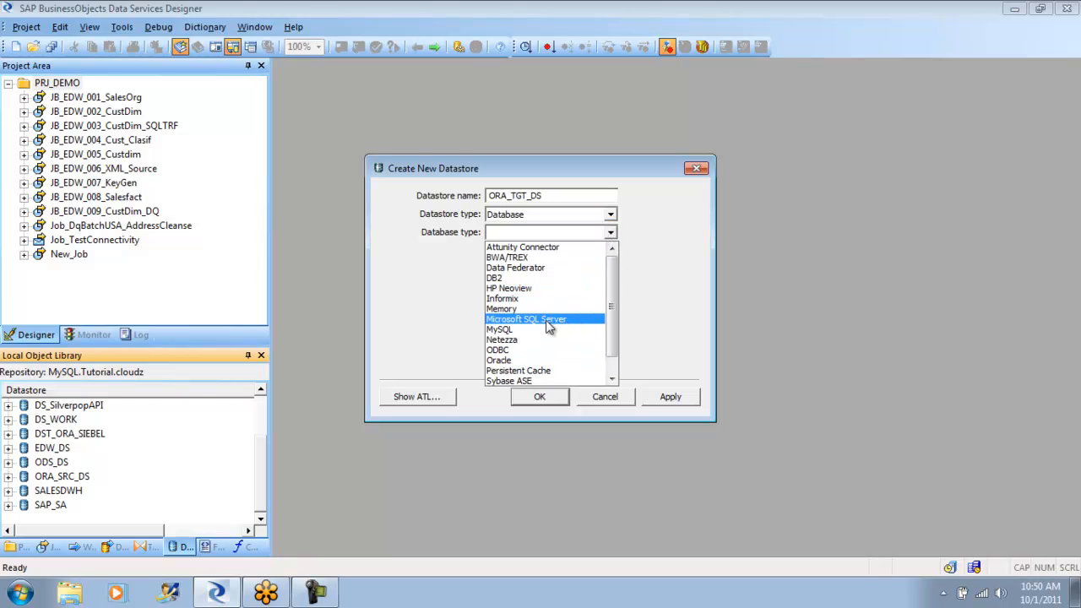
click(542, 361)
click(609, 252)
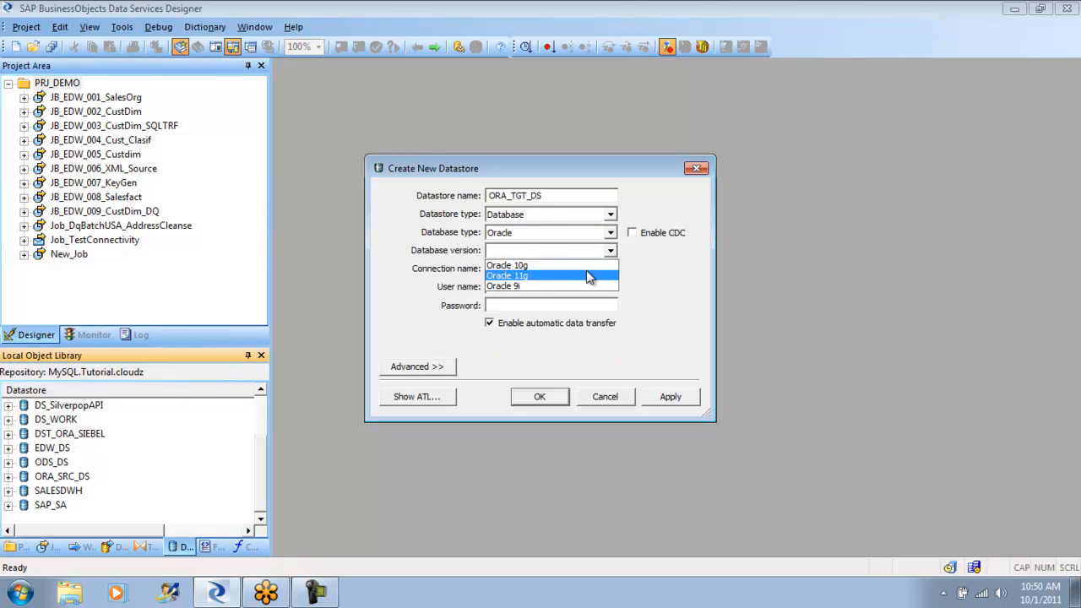
click(588, 270)
- Enter connection name ora, user name system and the account password, and create the datastore
click(598, 269)
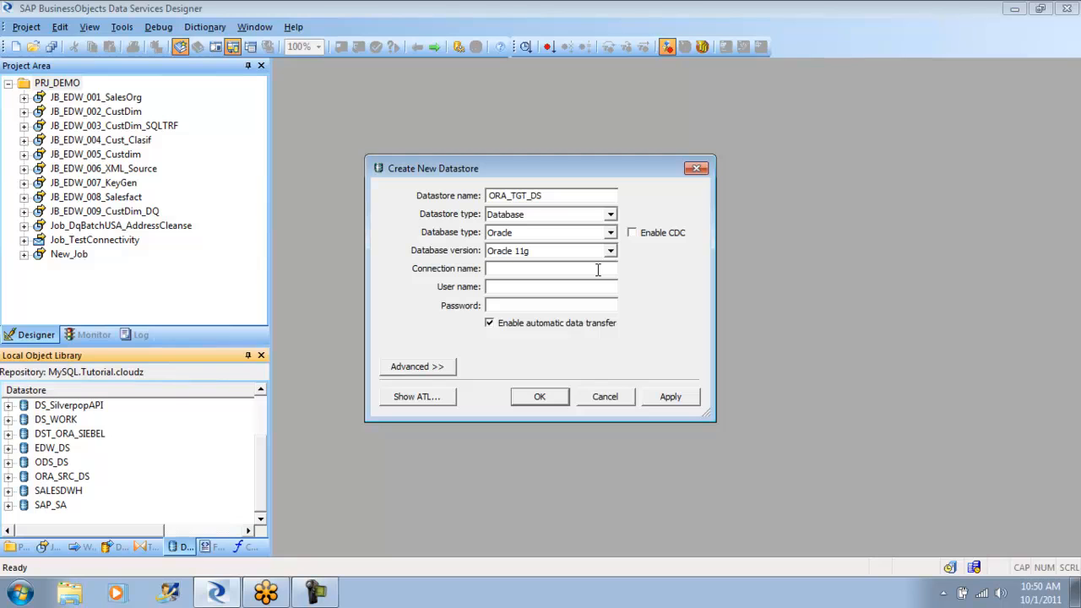
text(ora)
key(Tab)
text(st)
text(ystem)
key(Tab)
text(******)
click(691, 397)
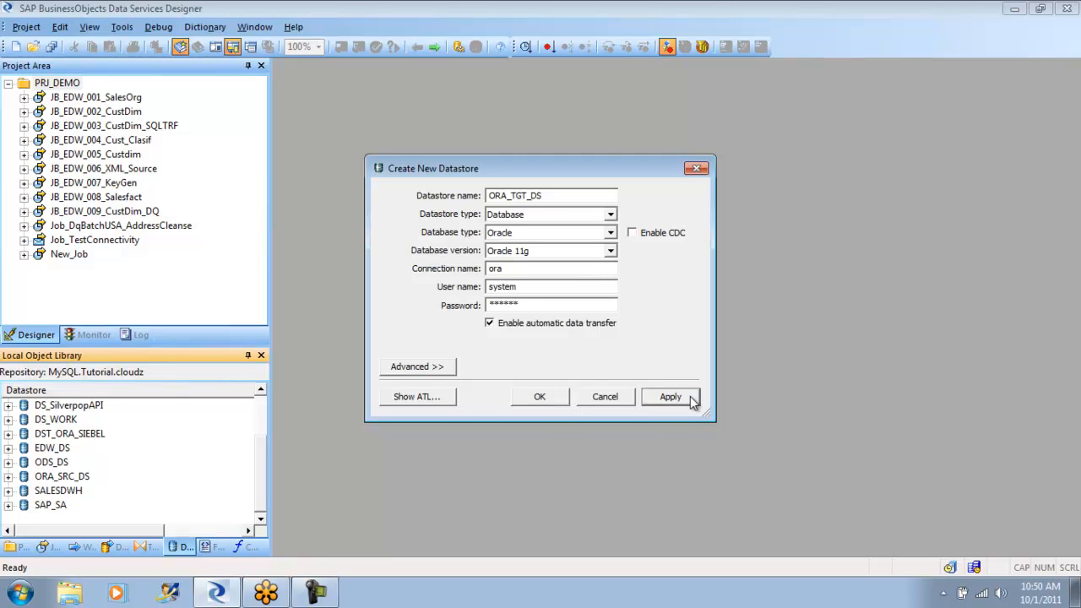
click(553, 391)
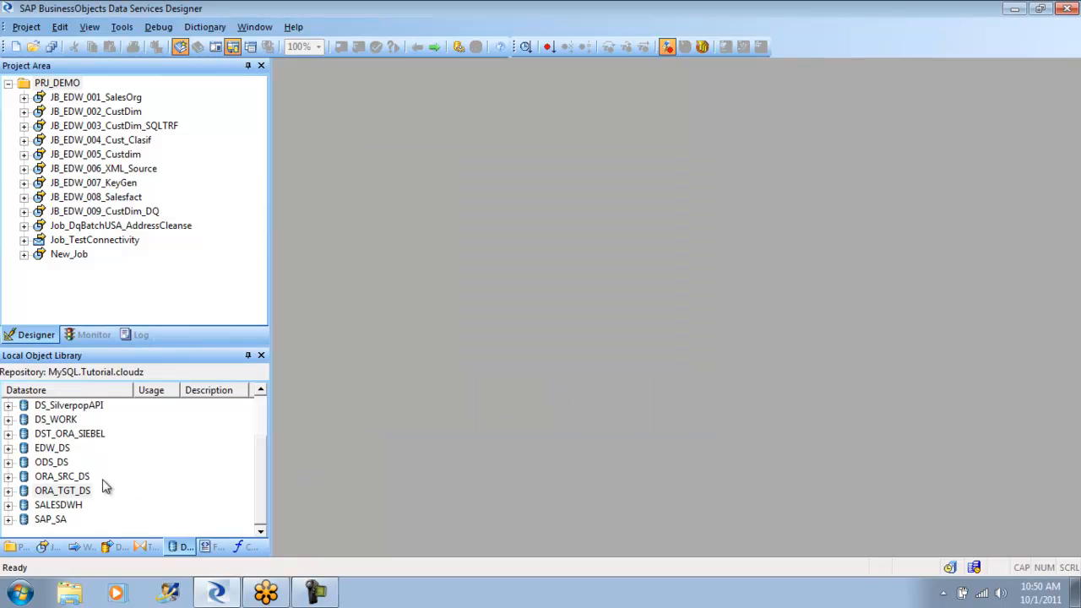
- Open the ORA_SRC_DS datastore and browse its external metadata to the OE schema tables
double_click(67, 477)
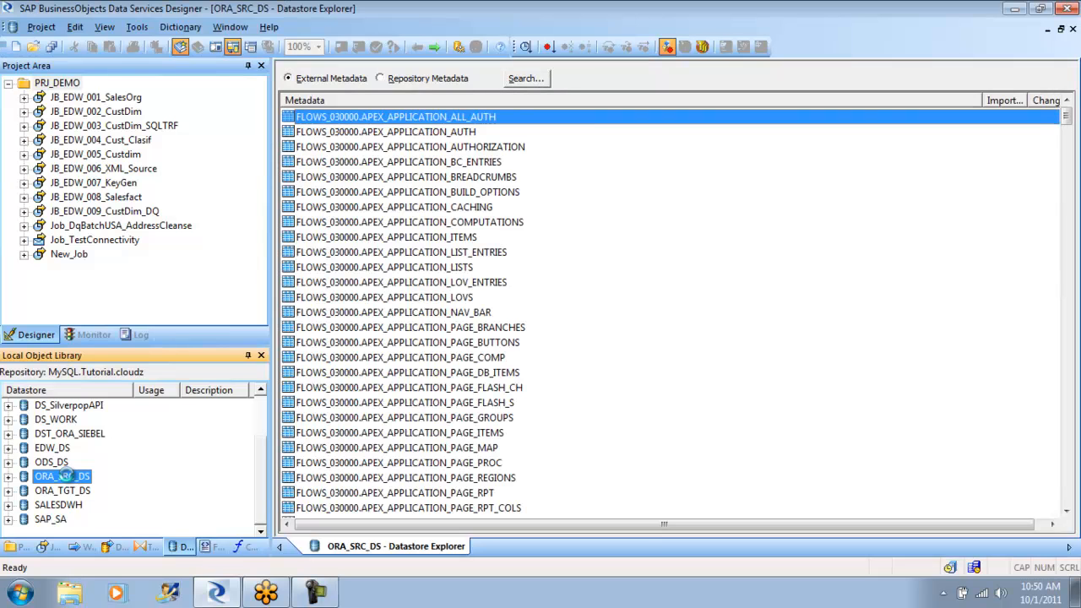
click(9, 476)
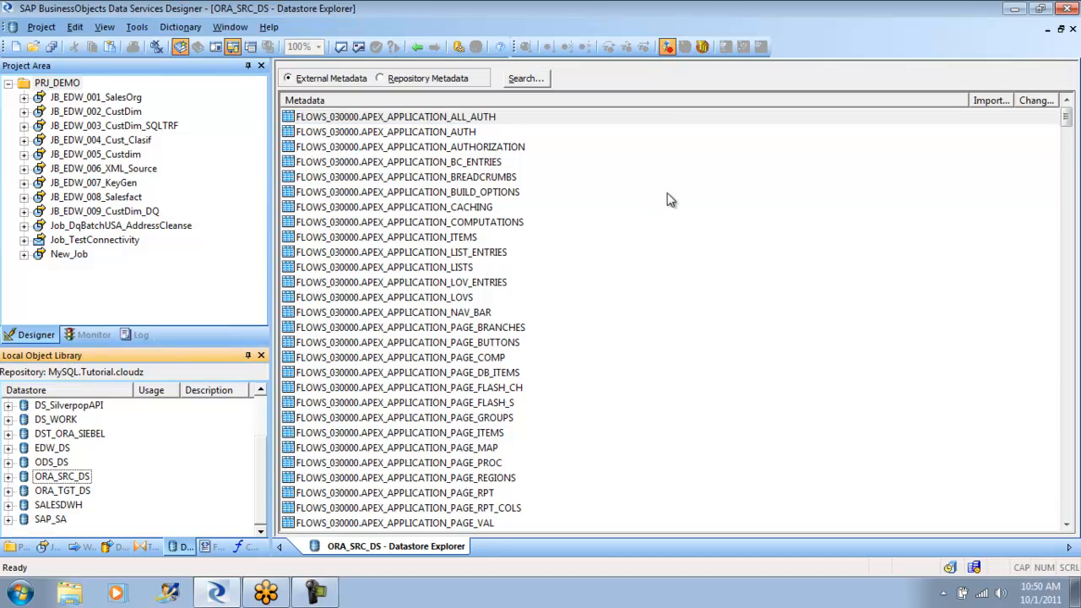
click(1068, 122)
drag(1068, 122, 1065, 397)
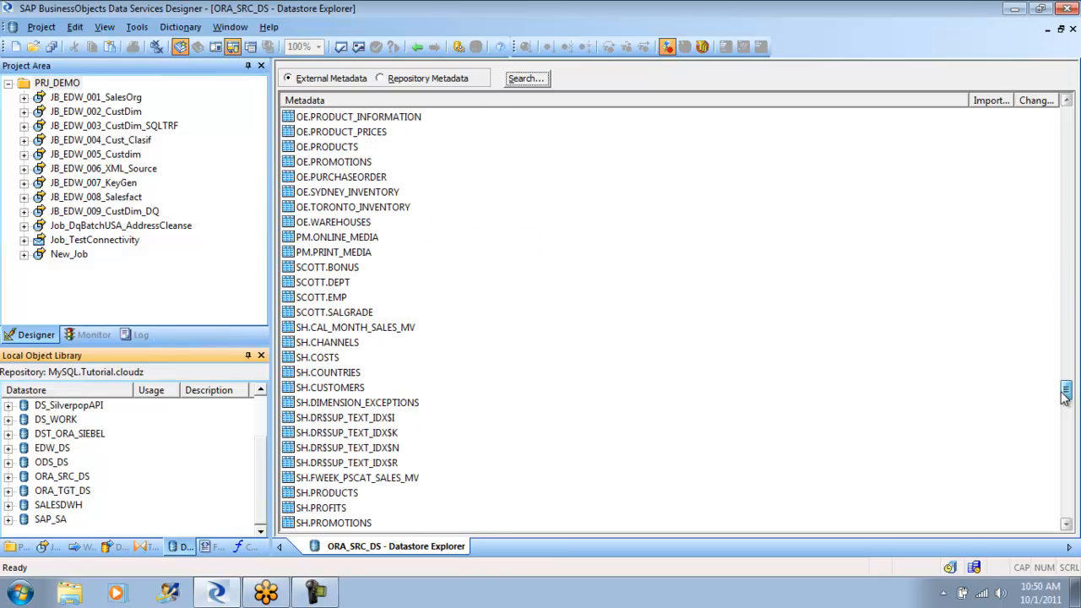
drag(1065, 397, 1065, 384)
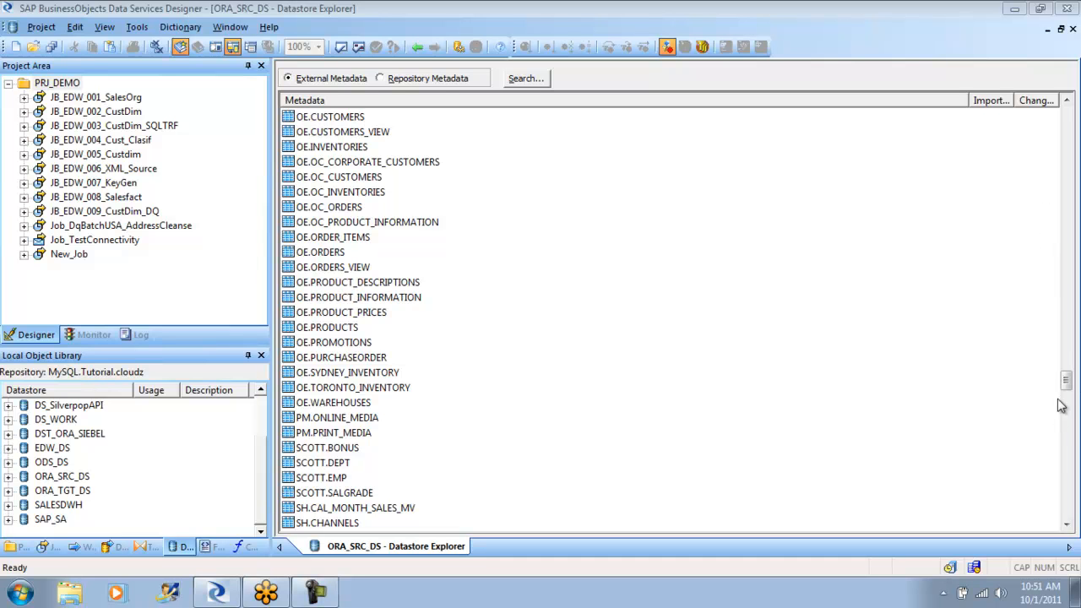
mouse_move(1067, 380)
mouse_down()
mouse_move(1069, 411)
mouse_move(1044, 127)
mouse_move(1053, 381)
mouse_up()
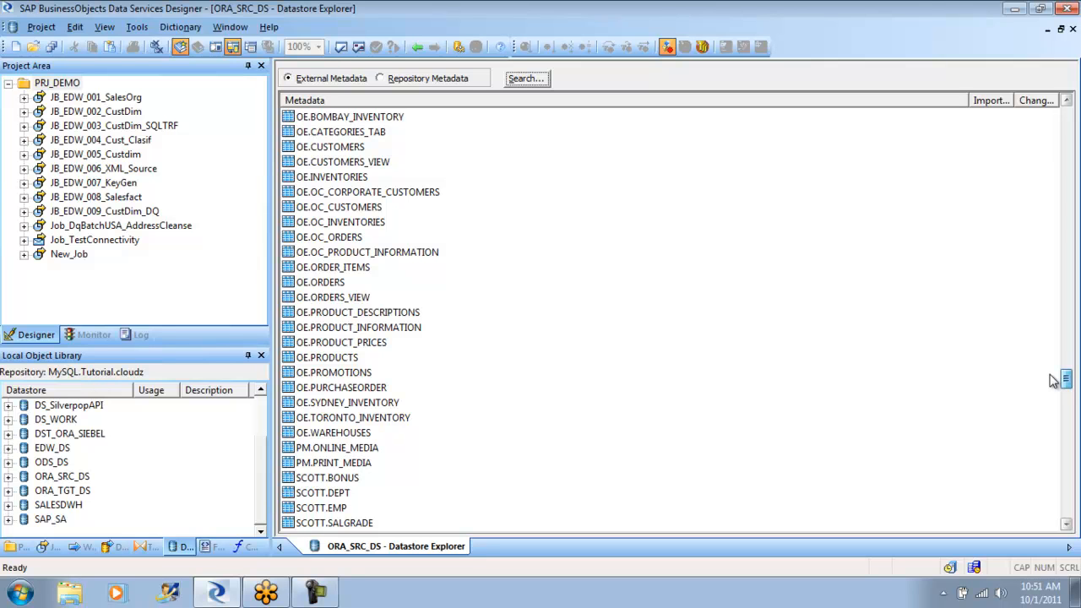
drag(1054, 380, 1053, 390)
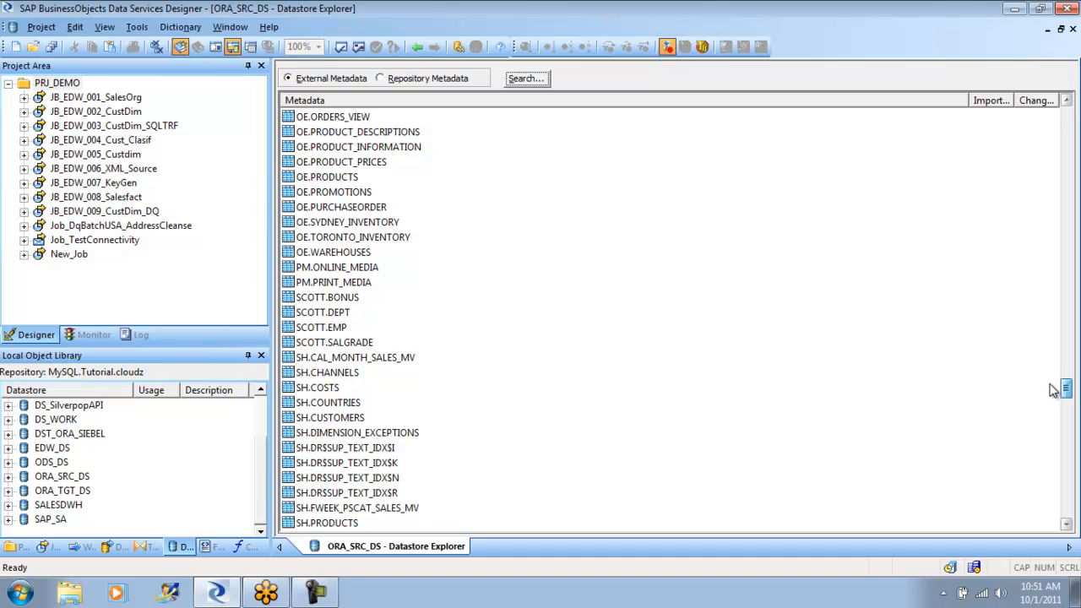
drag(1053, 389, 1054, 382)
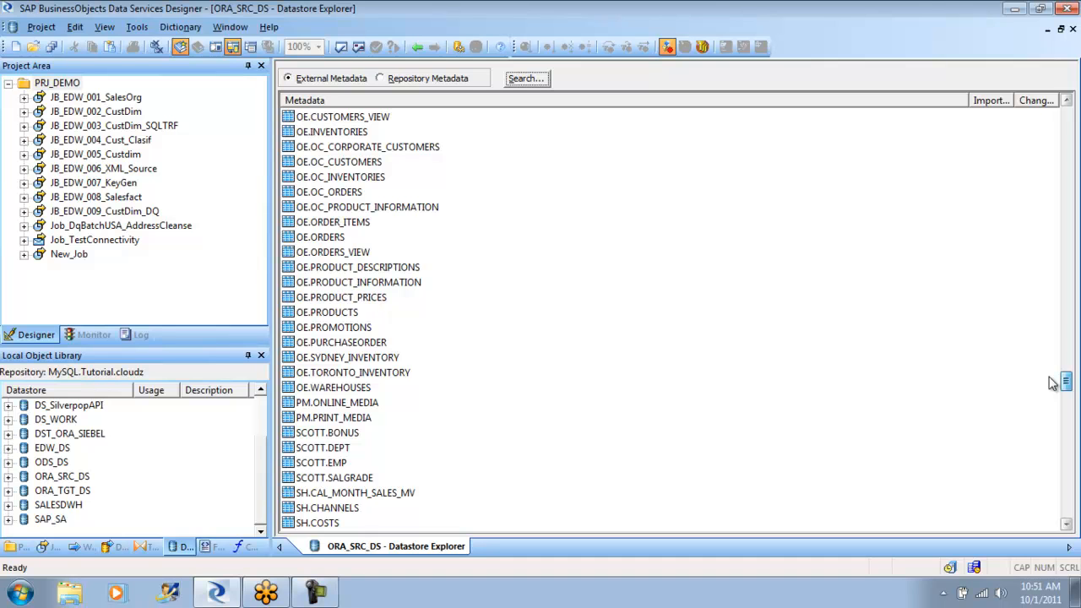
drag(1054, 383, 1049, 380)
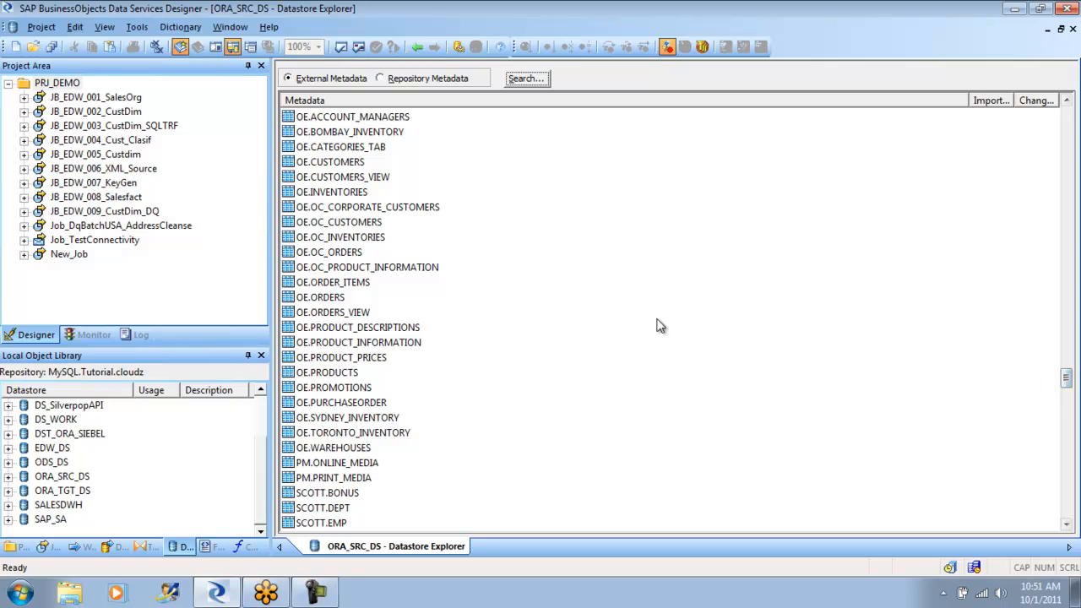
- Import the OE.CUSTOMERS table's metadata into the repository and leave the ORA_SRC_DS datastore explorer
click(347, 163)
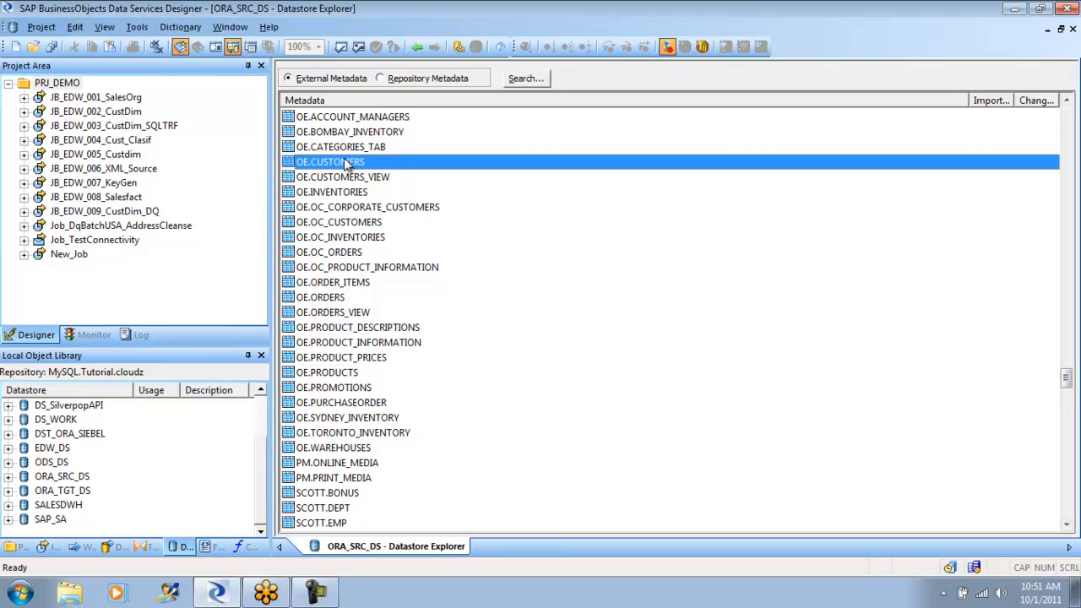
right_click(347, 163)
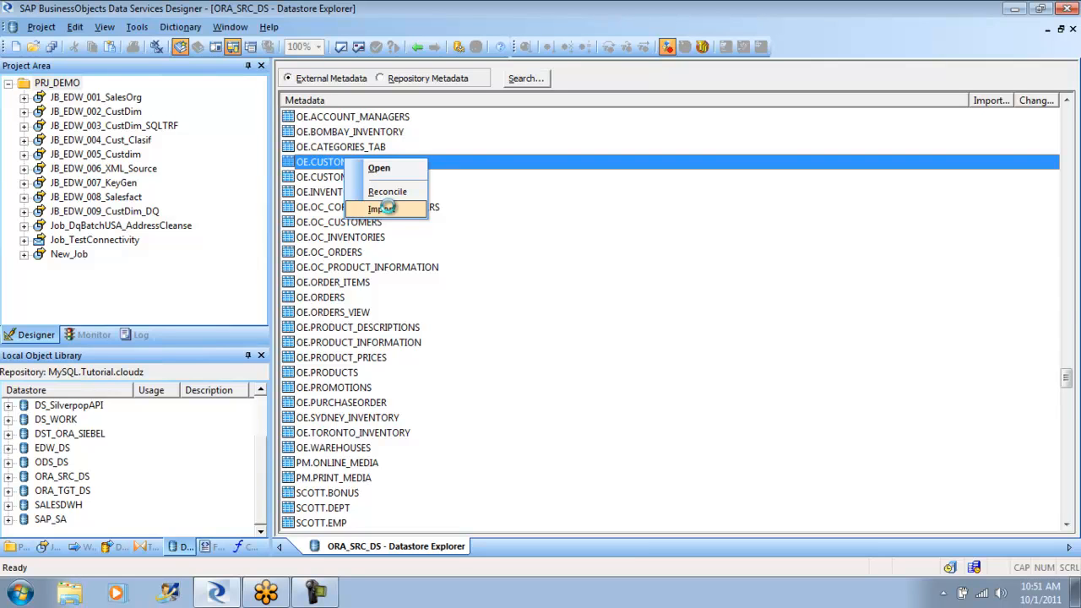
click(386, 208)
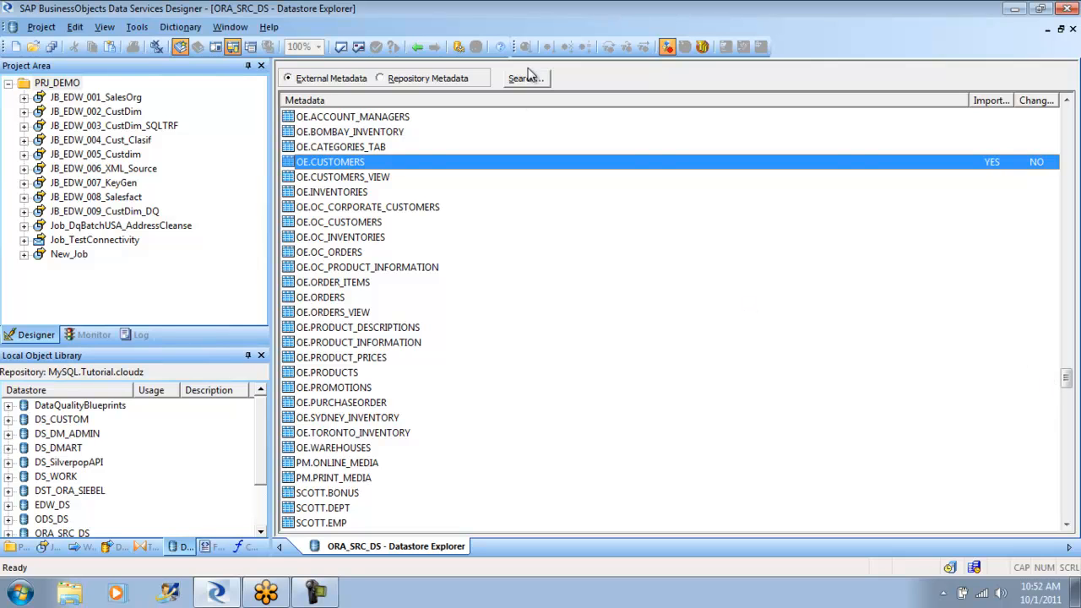
click(417, 46)
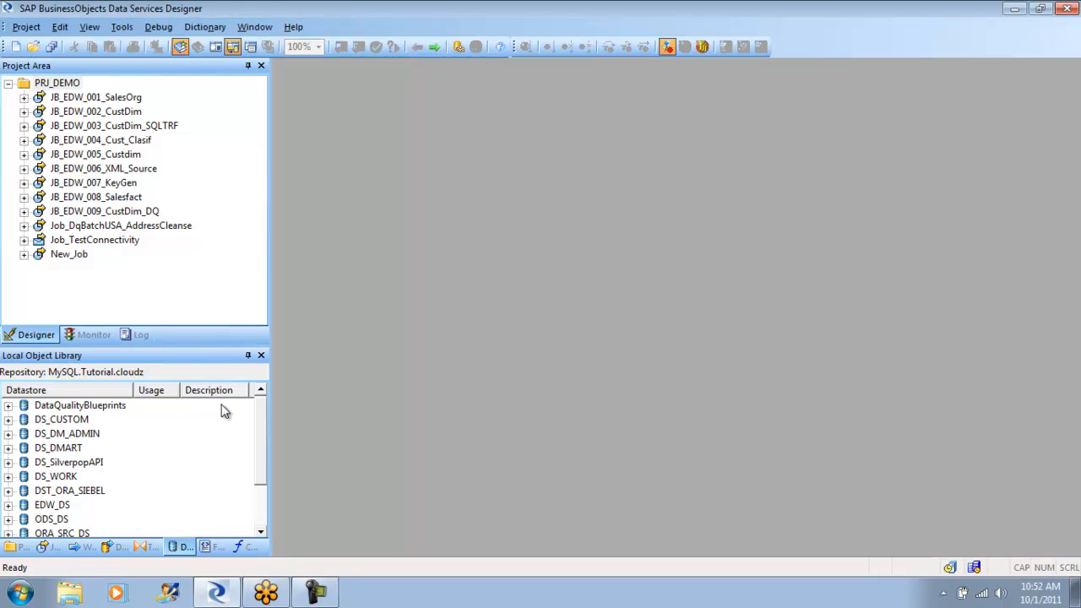
- List the imported tables of the ORA_SRC_DS datastore in the object library
scroll(259, 458, down, 1)
drag(260, 487, 263, 428)
drag(262, 448, 256, 499)
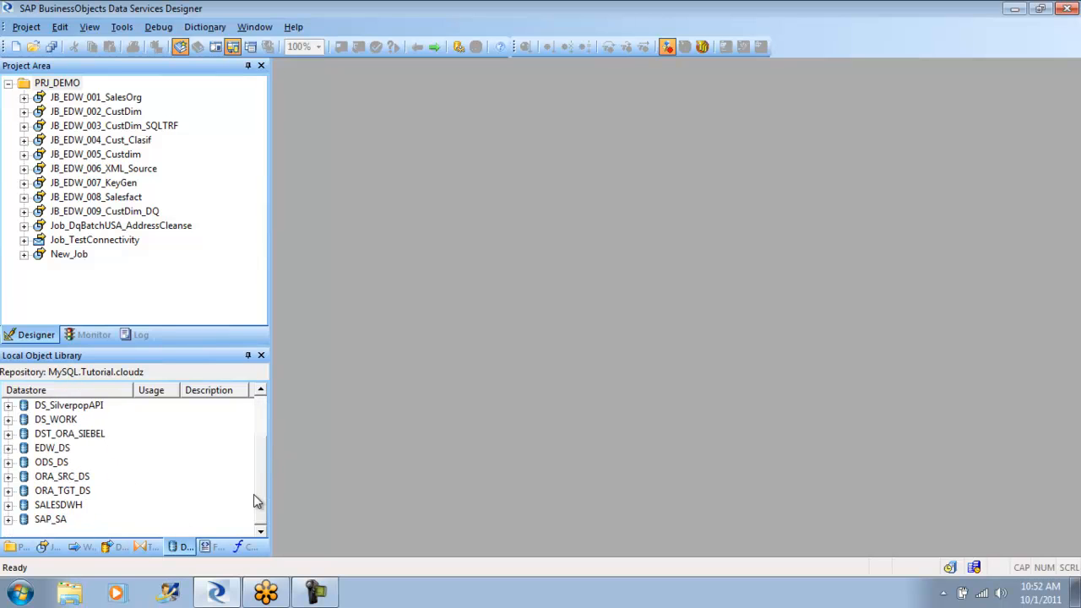
click(9, 478)
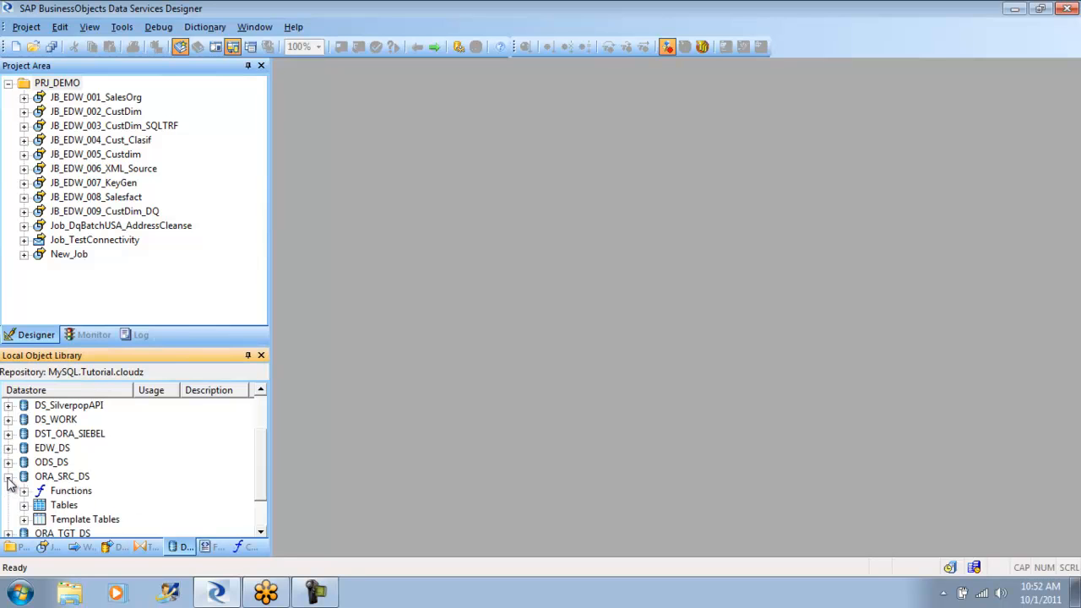
click(24, 504)
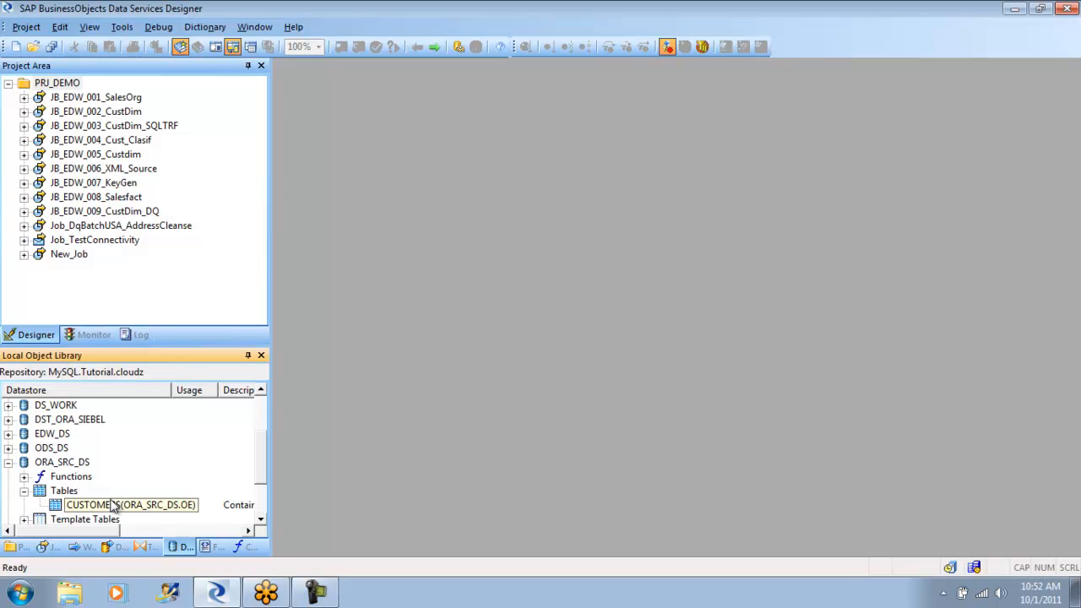
- Rename the job New_Job in the PRJ_DEMO project as JB_EDW_ORA_SRC_CUST
click(62, 259)
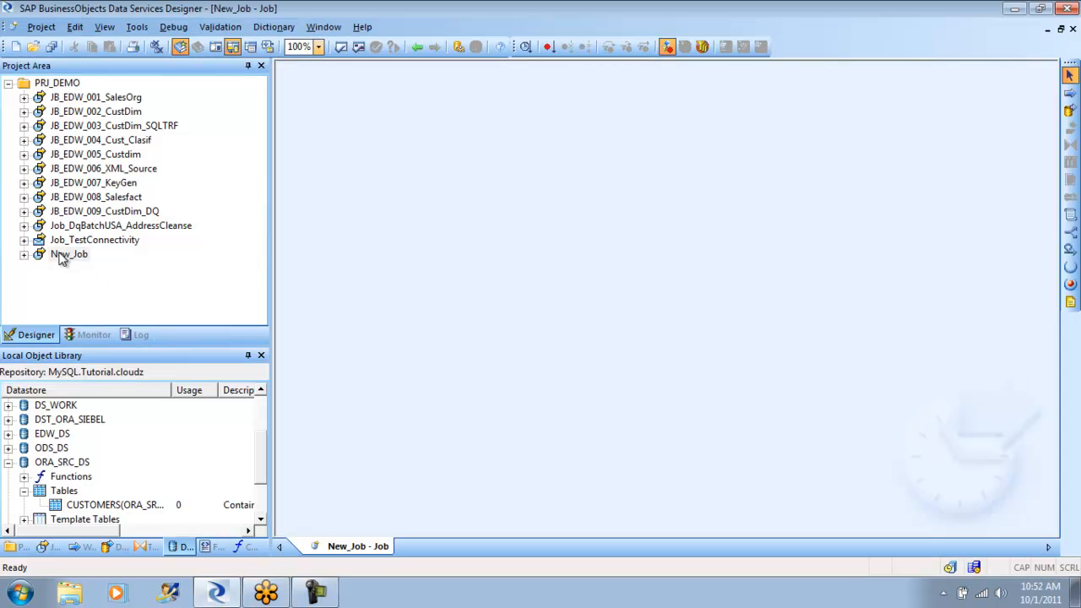
right_click(60, 256)
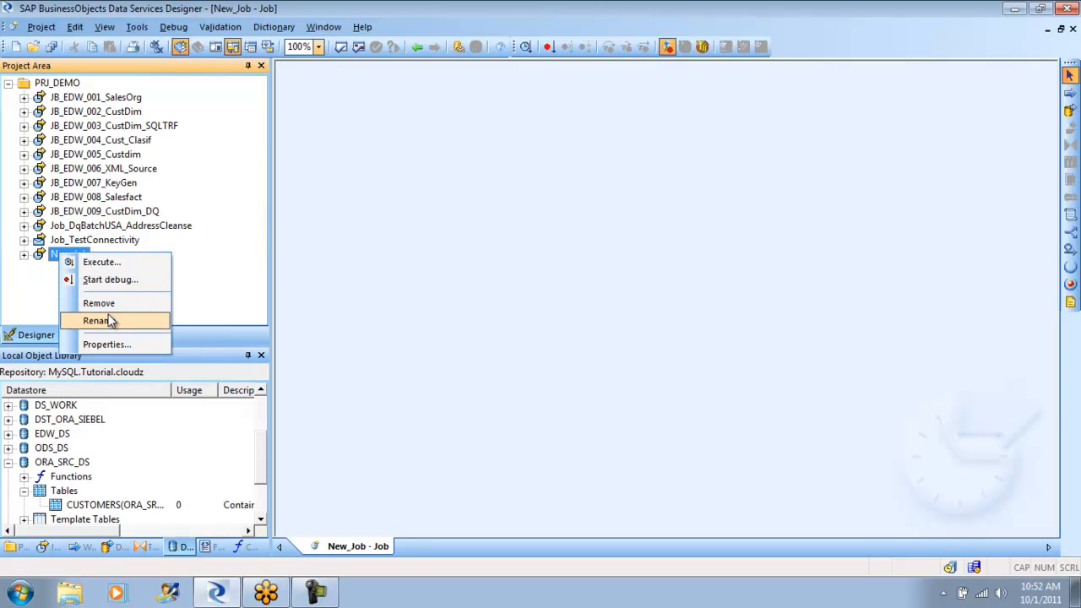
click(116, 320)
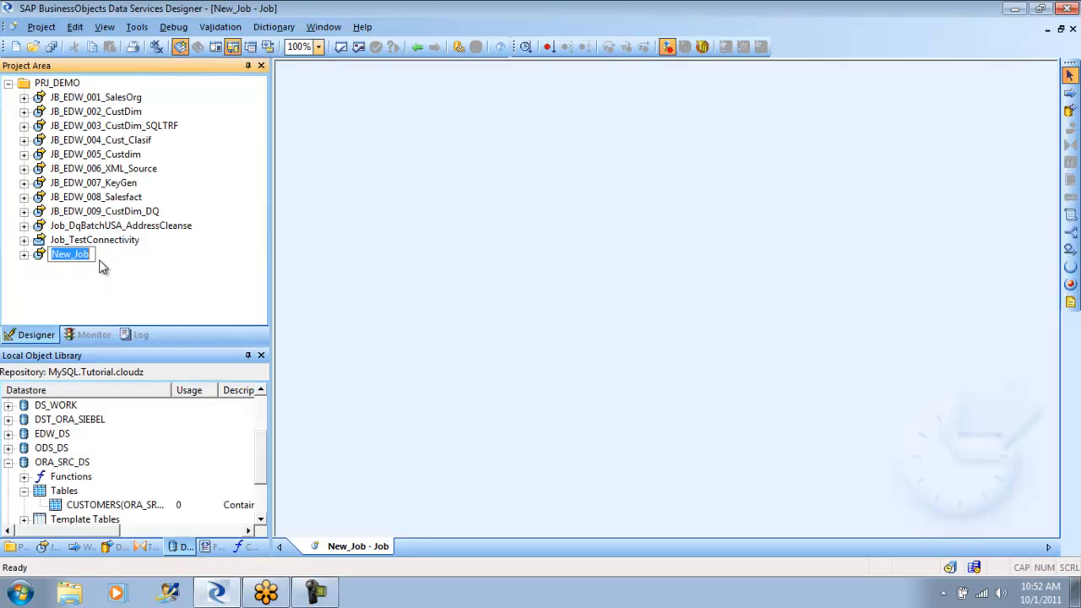
key(BackSpace)
text(JB_EDW_ORA)
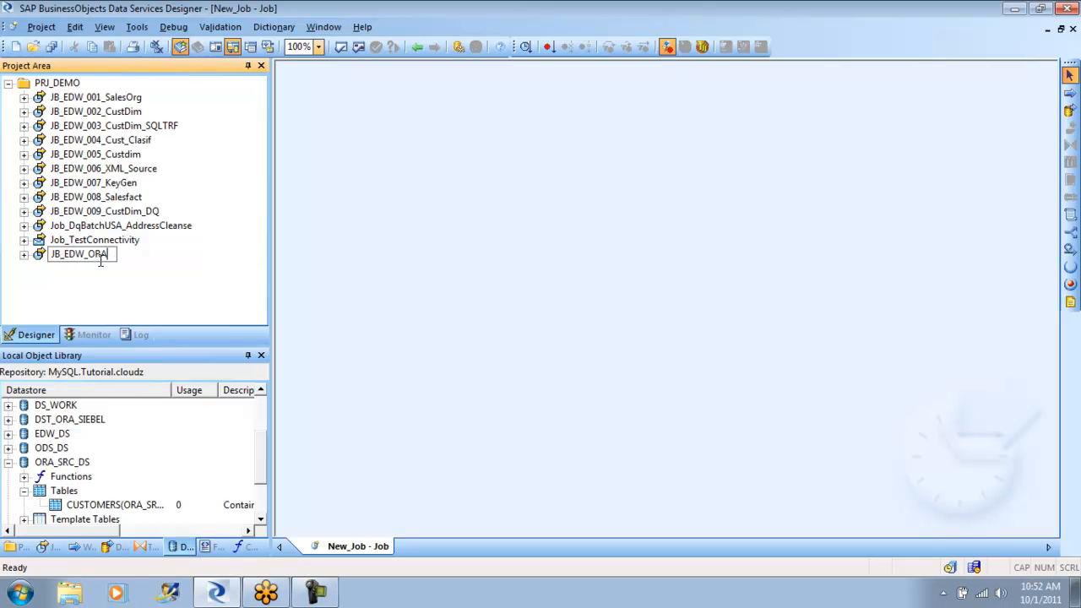
text(_SRC_CUST)
key(Return)
click(116, 255)
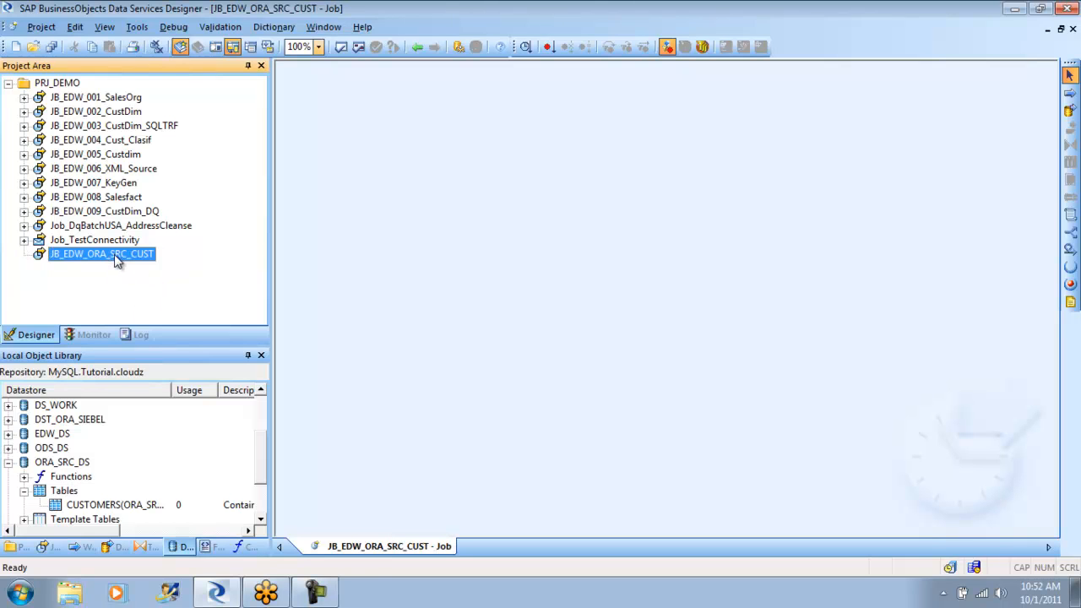
- Add a data flow named DF_EDW_ORA_SRC_CUST to the JB_EDW_ORA_SRC_CUST job
click(1071, 113)
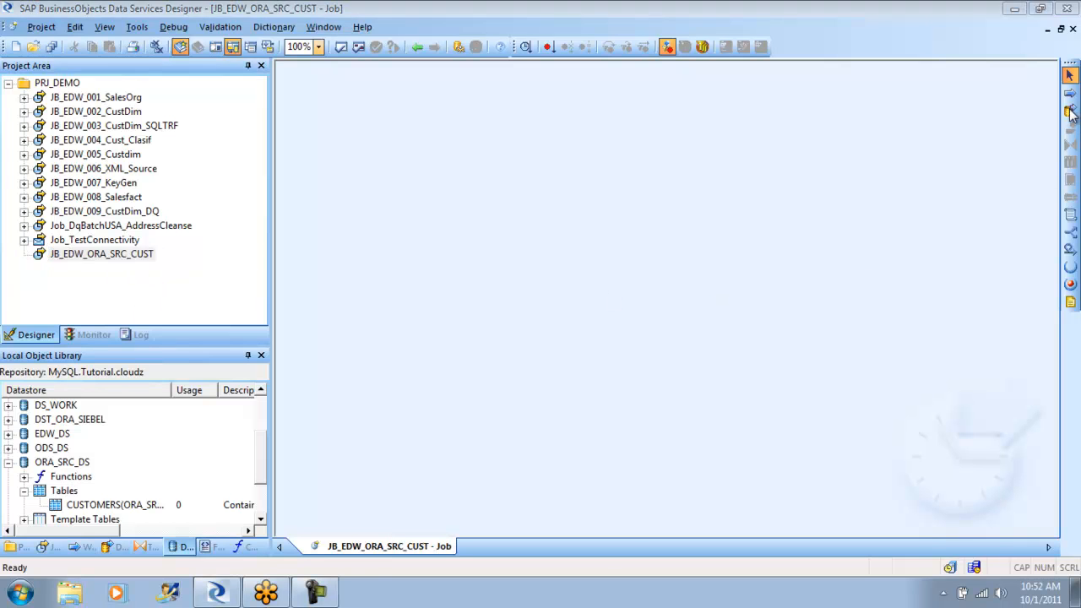
click(1070, 110)
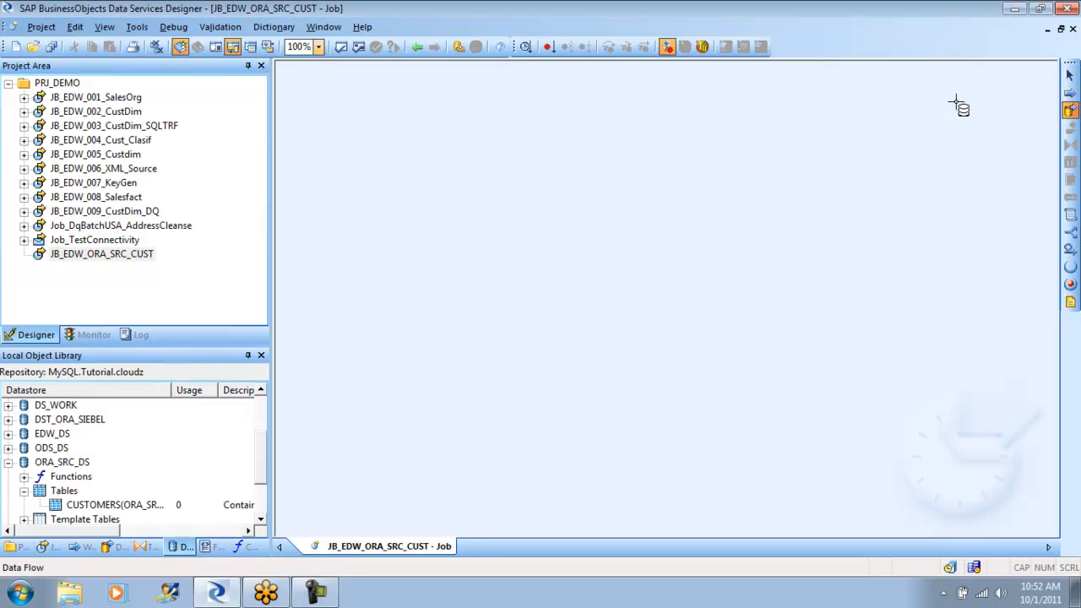
click(443, 180)
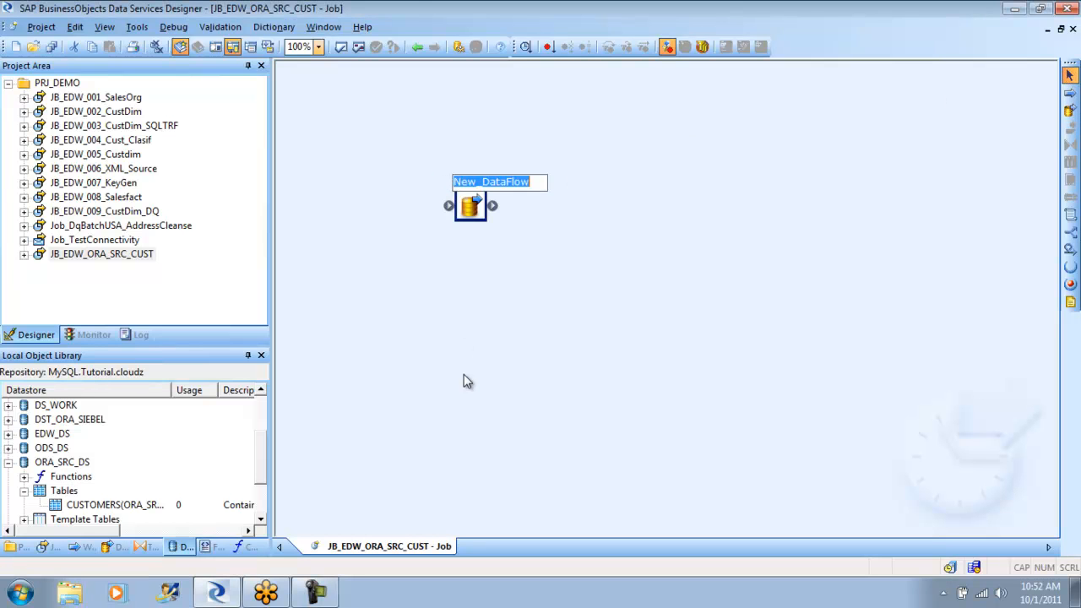
text(DF_)
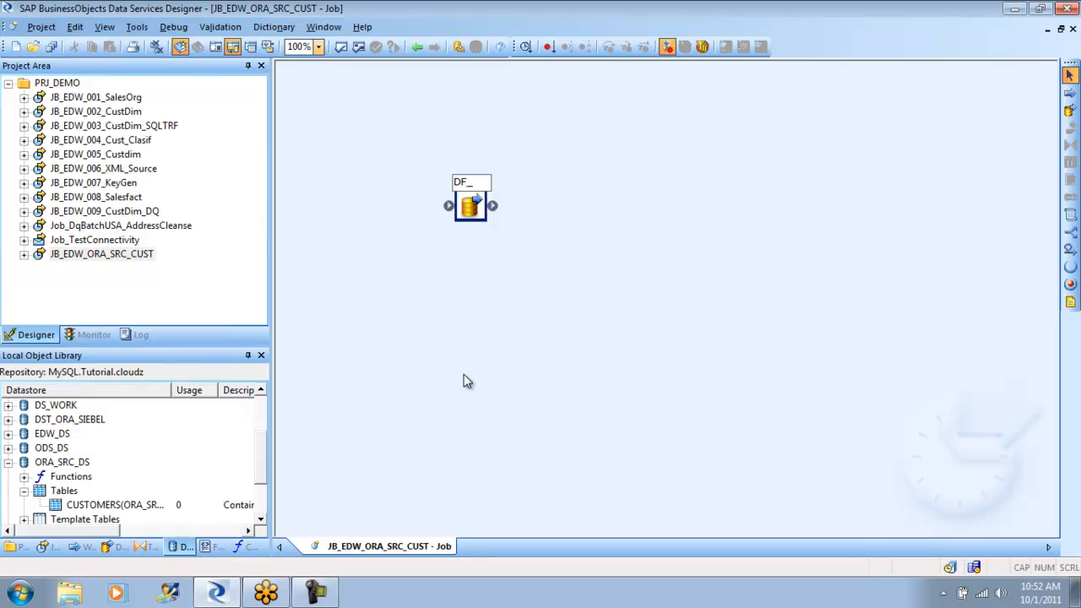
text(EDW_ORA_S)
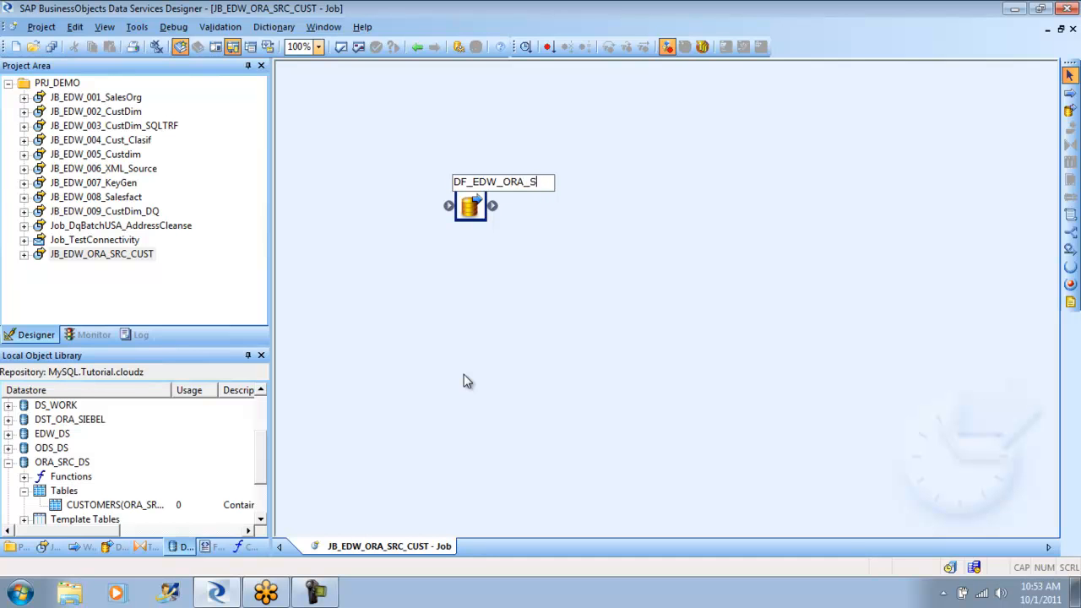
text(RC_CUST)
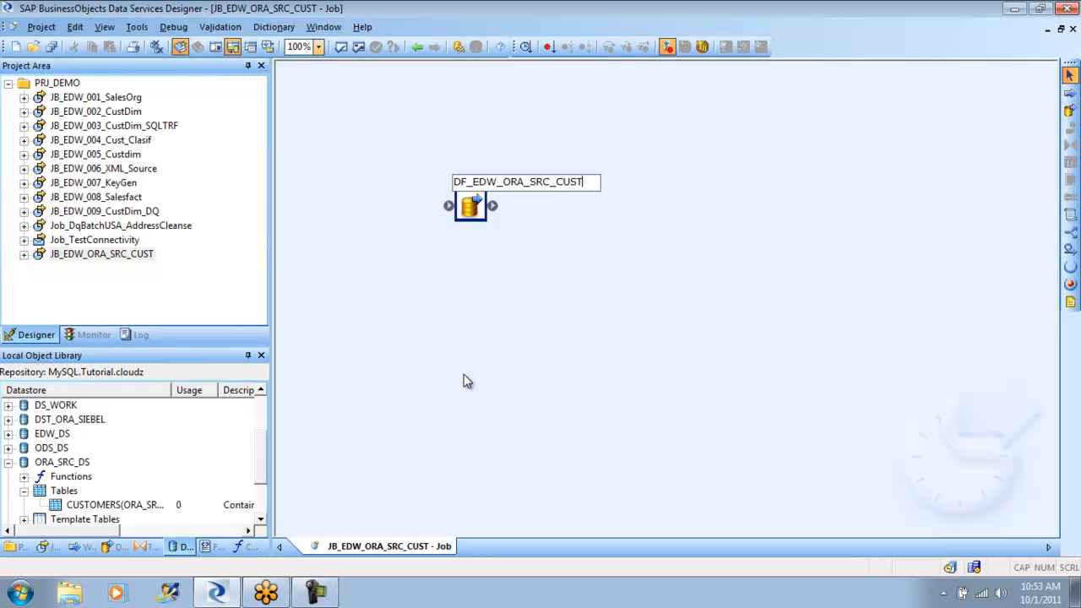
drag(463, 375, 470, 342)
- Open the DF_EDW_ORA_SRC_CUST data flow and place the CUSTOMERS table from ORA_SRC_DS in it as a source
double_click(475, 206)
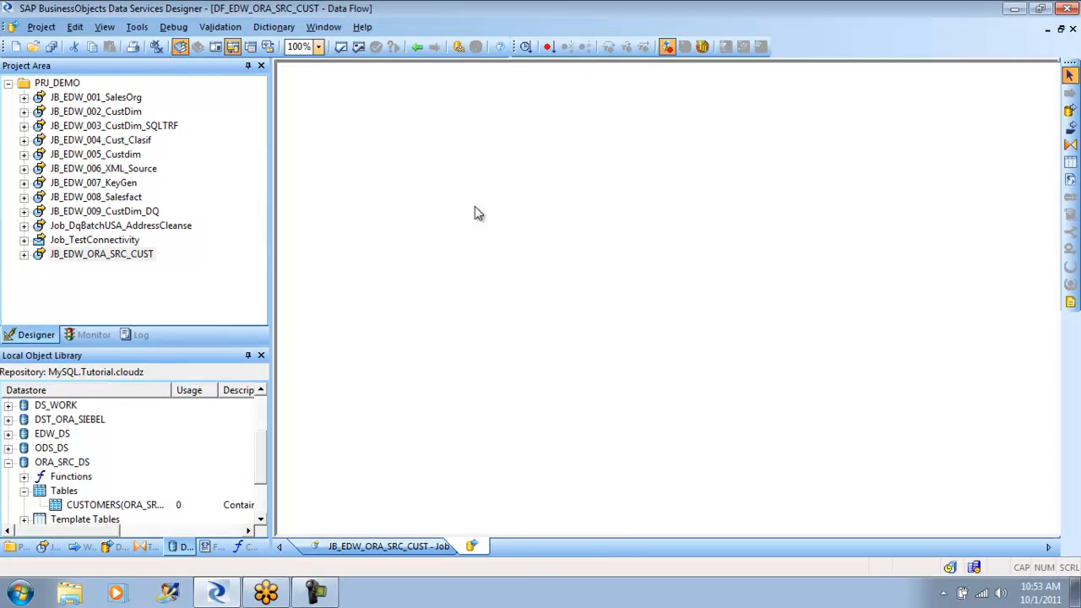
click(100, 505)
drag(99, 505, 356, 146)
click(389, 157)
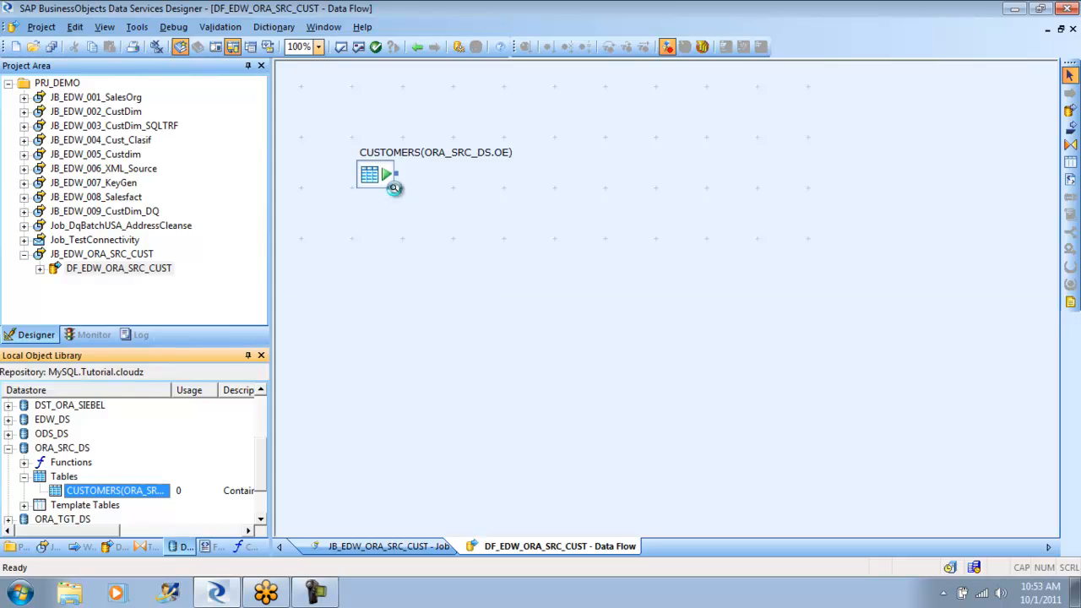
- View the CUSTOMERS source data across all its columns, including credit limit and income level, and close the data view
click(394, 188)
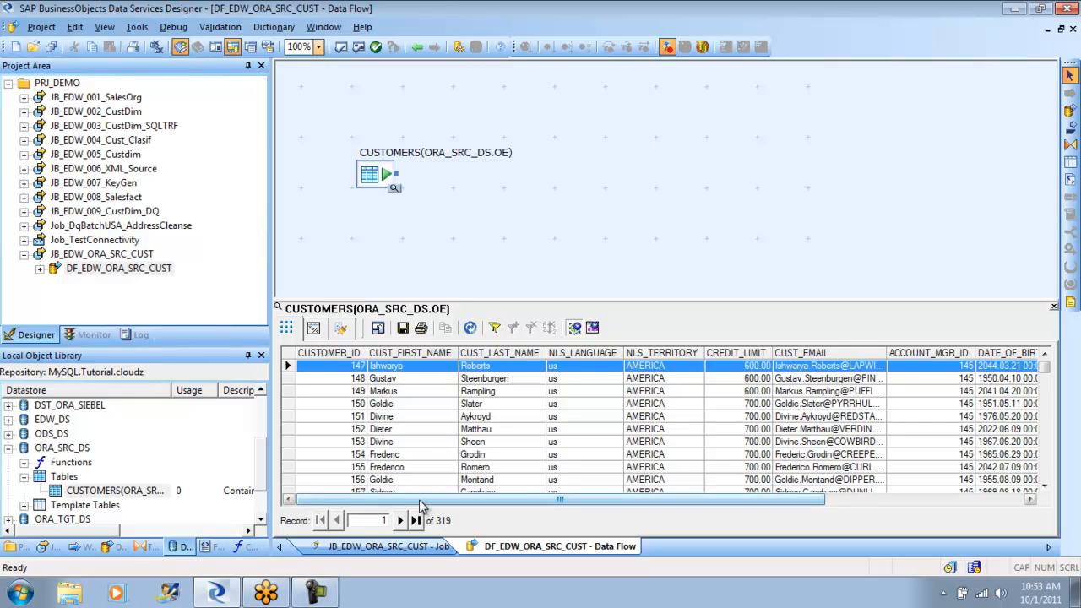
drag(420, 502, 597, 496)
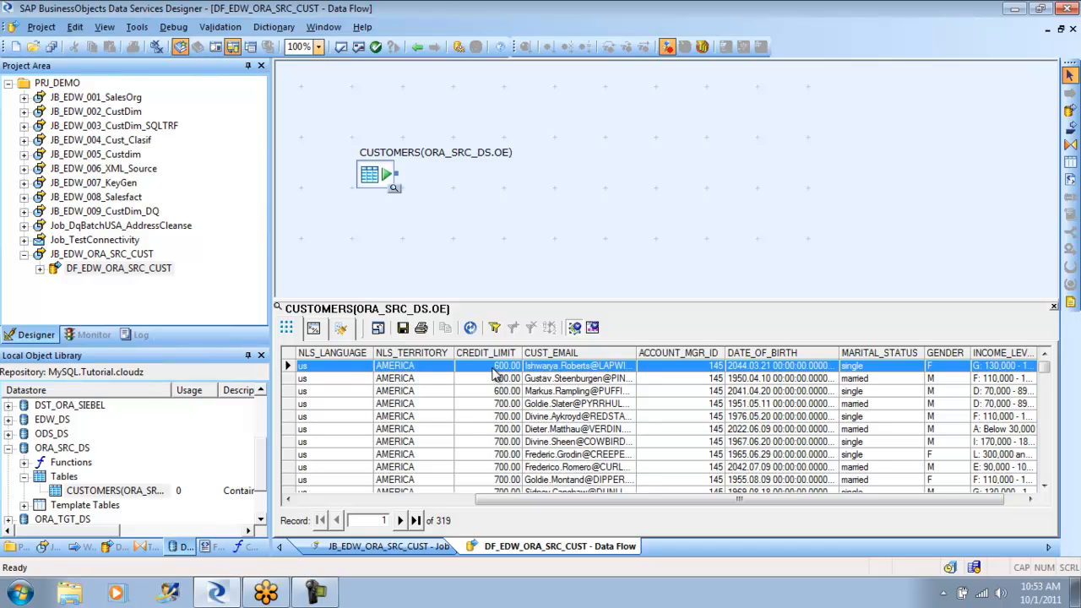
drag(517, 506, 554, 505)
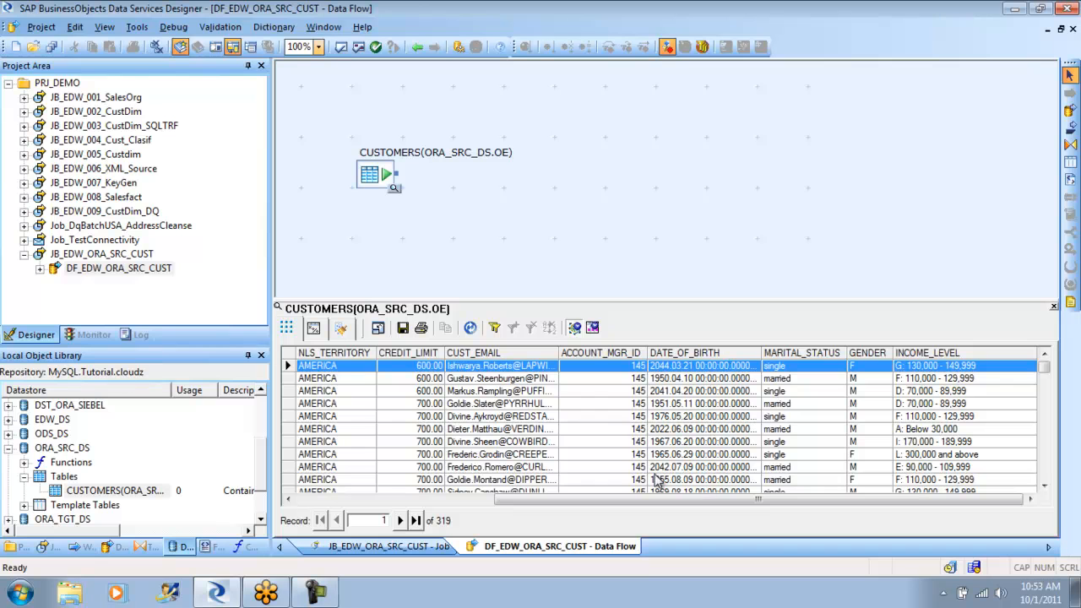
drag(691, 495, 404, 498)
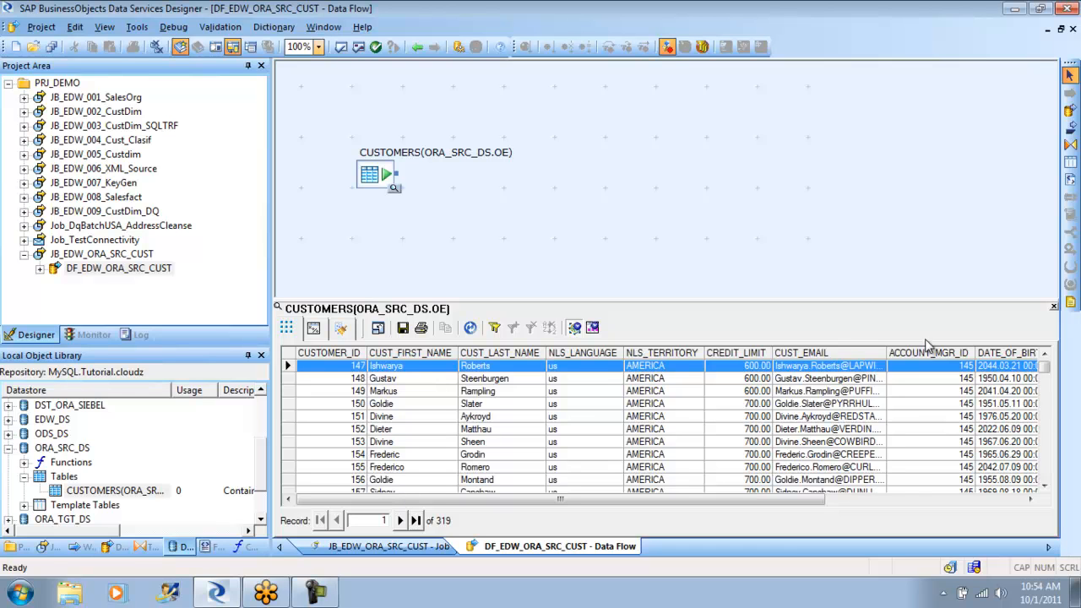
click(1053, 309)
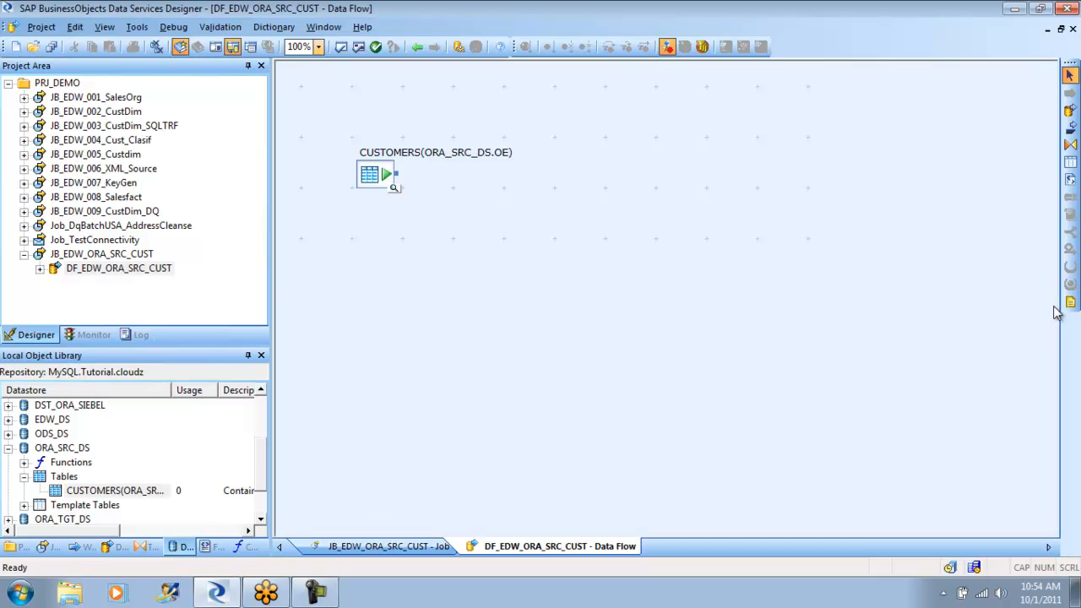
- Add a Query transform to the data flow and connect the CUSTOMERS source table to it
click(1071, 145)
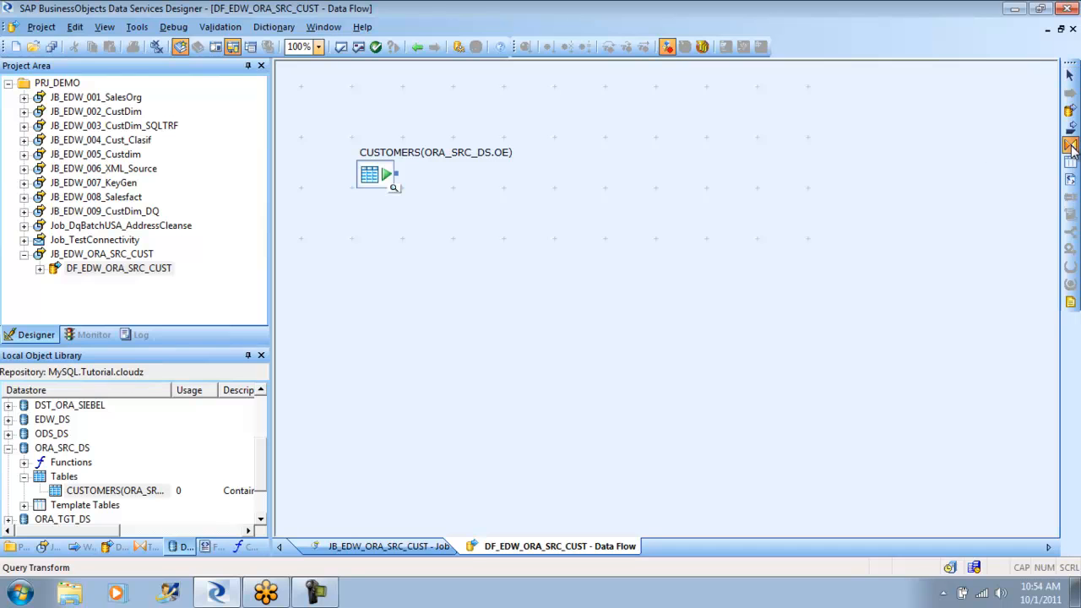
click(500, 209)
click(430, 250)
drag(403, 177, 520, 250)
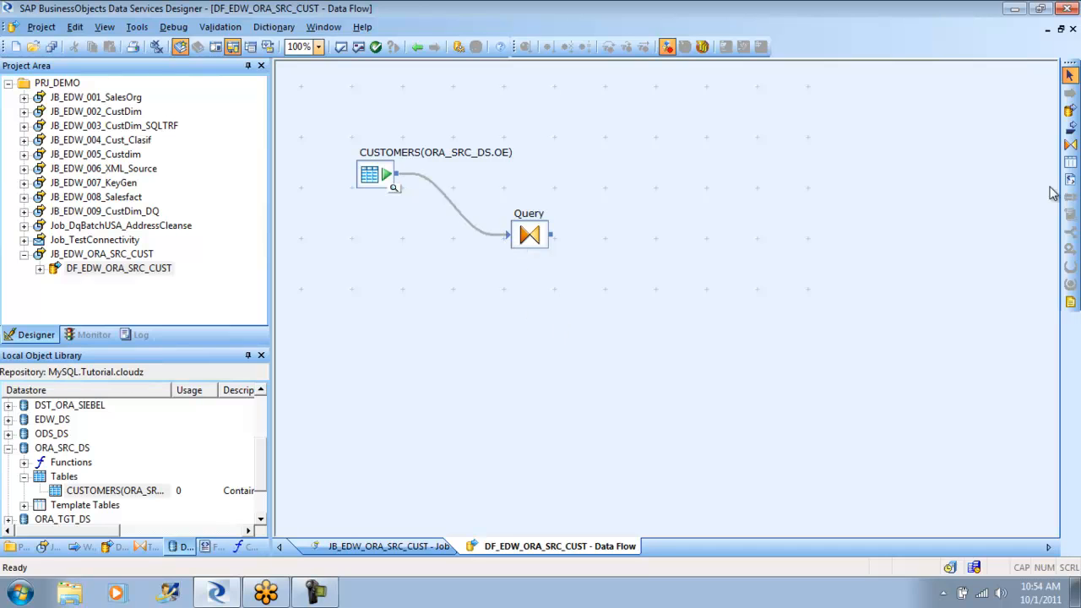
- Create the template table EDW_ORA_CUST in the ORA_TGT_DS datastore as the target and connect the Query transform to it
click(1073, 165)
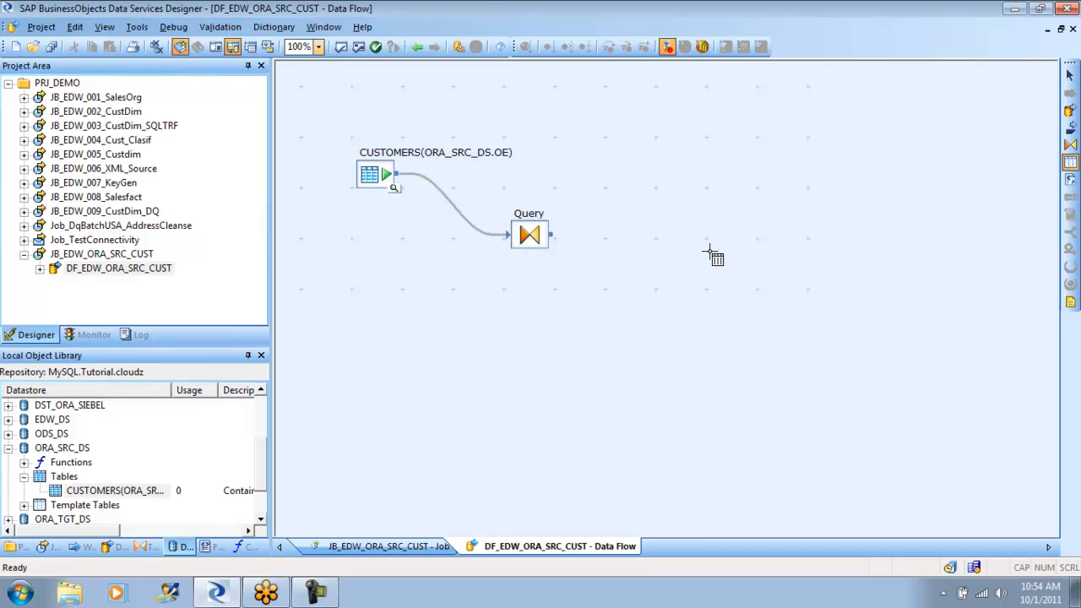
click(669, 252)
click(615, 278)
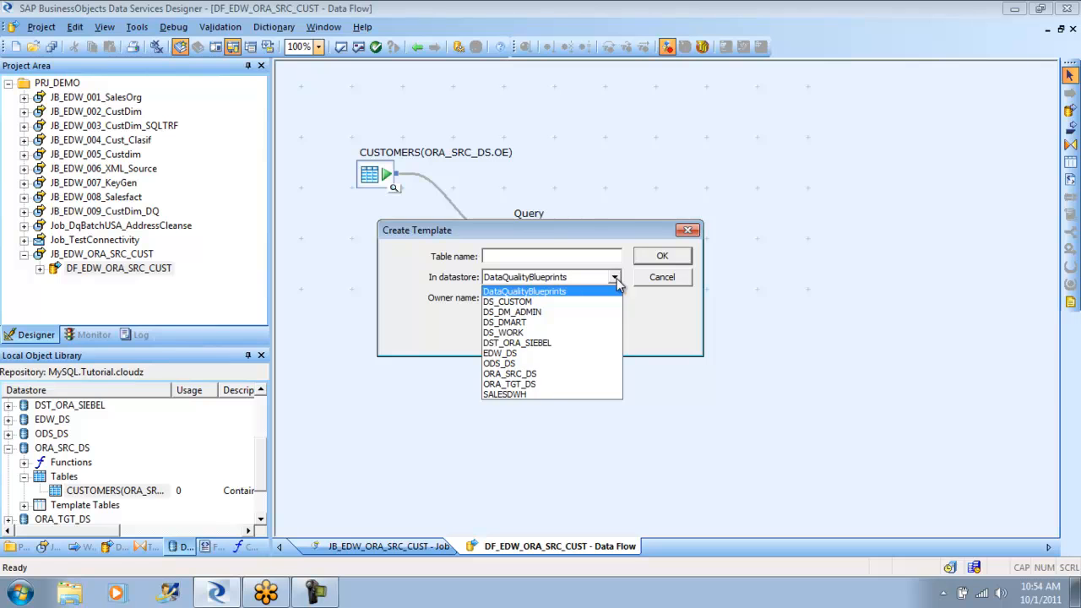
click(553, 384)
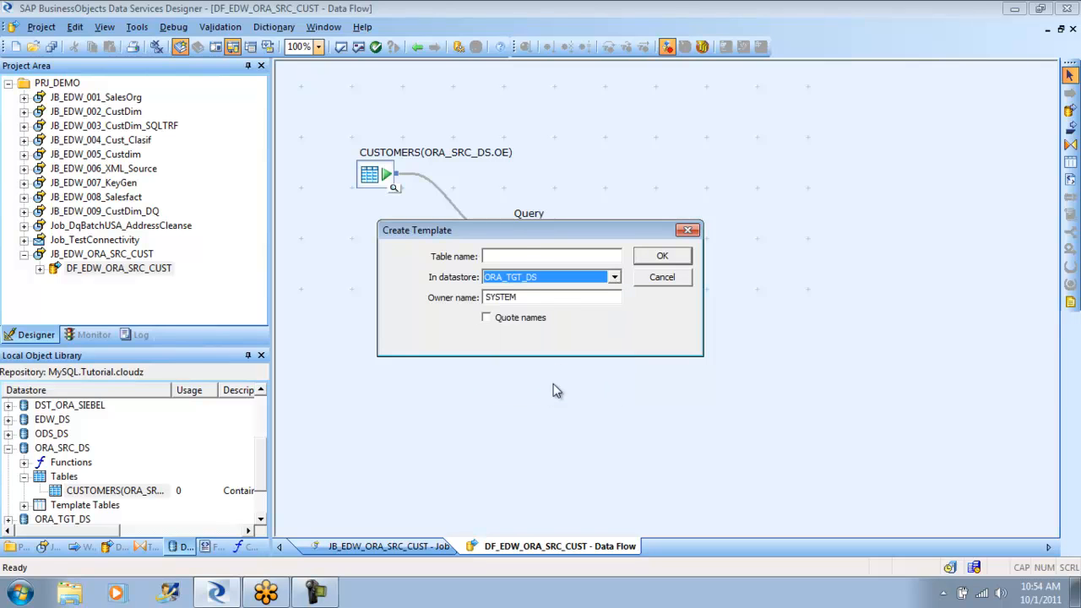
click(526, 258)
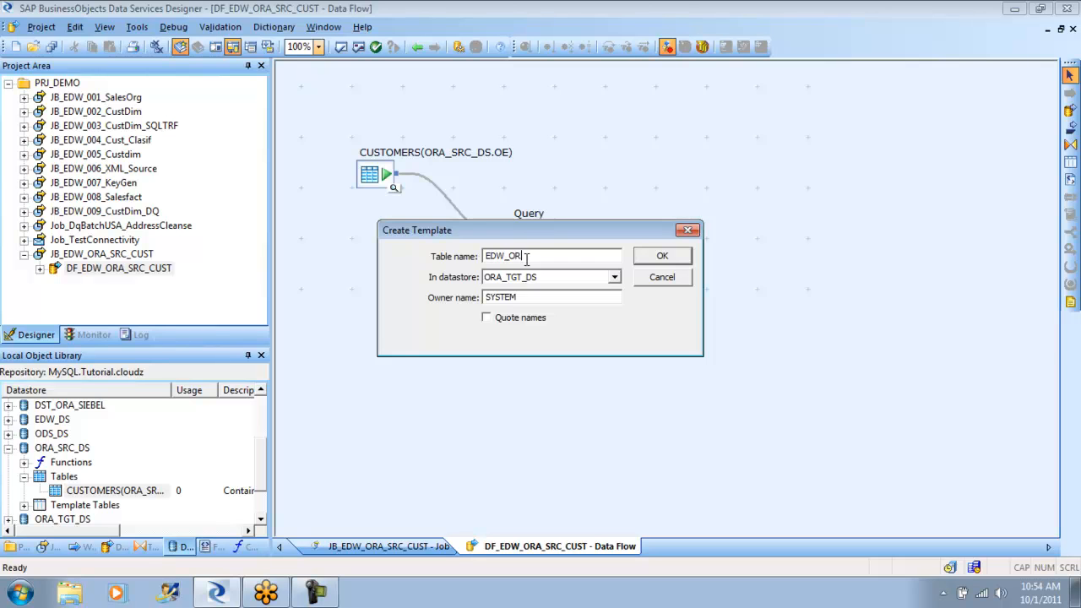
text(EDW_ORA_CUST)
click(662, 255)
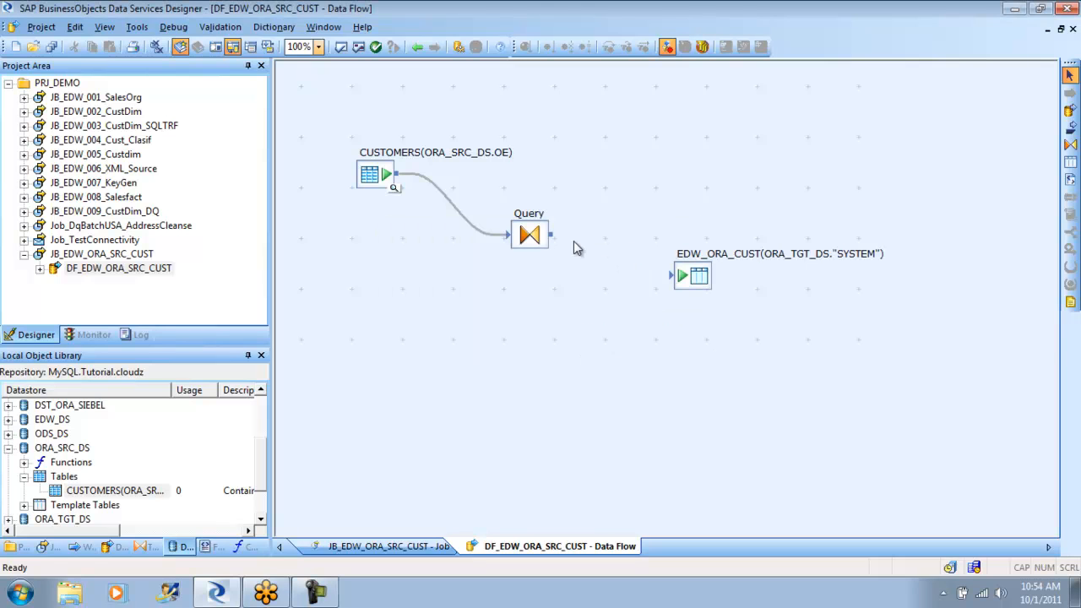
drag(552, 235, 677, 278)
- Map all CUSTOMERS columns from CUSTOMER_ID to INCOME_LEVEL to the Query's output schema and return to the data flow
double_click(529, 238)
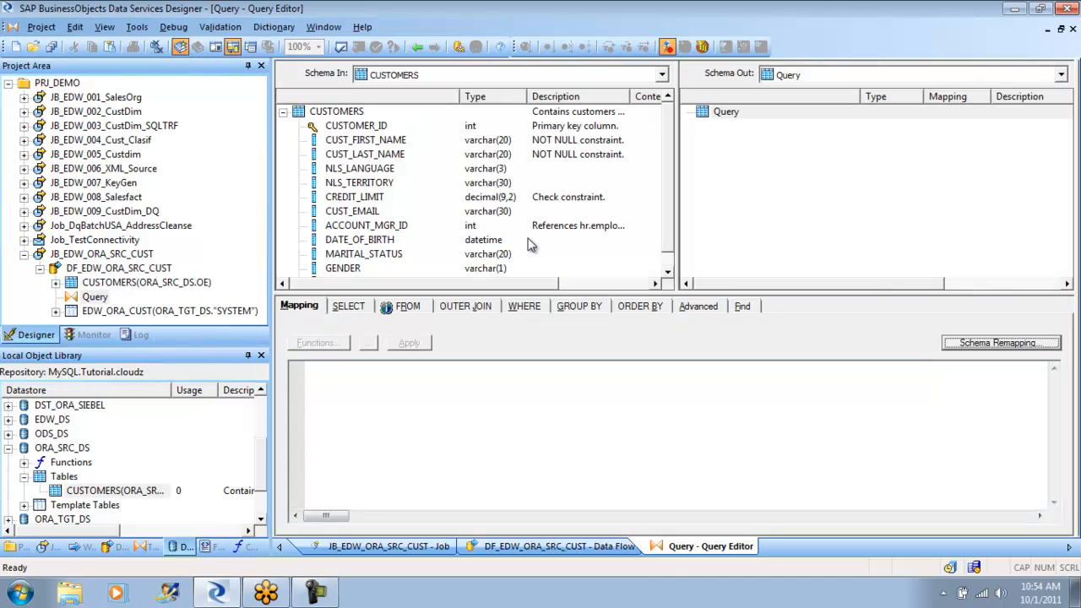
click(370, 127)
scroll(662, 145, down, 1)
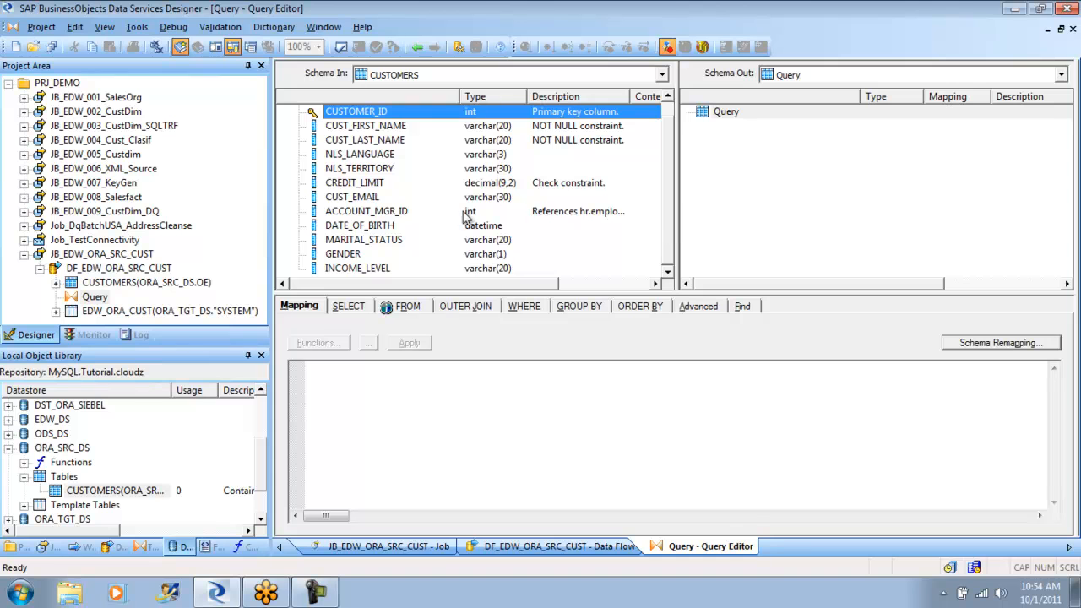
shift+click(369, 272)
drag(370, 272, 754, 207)
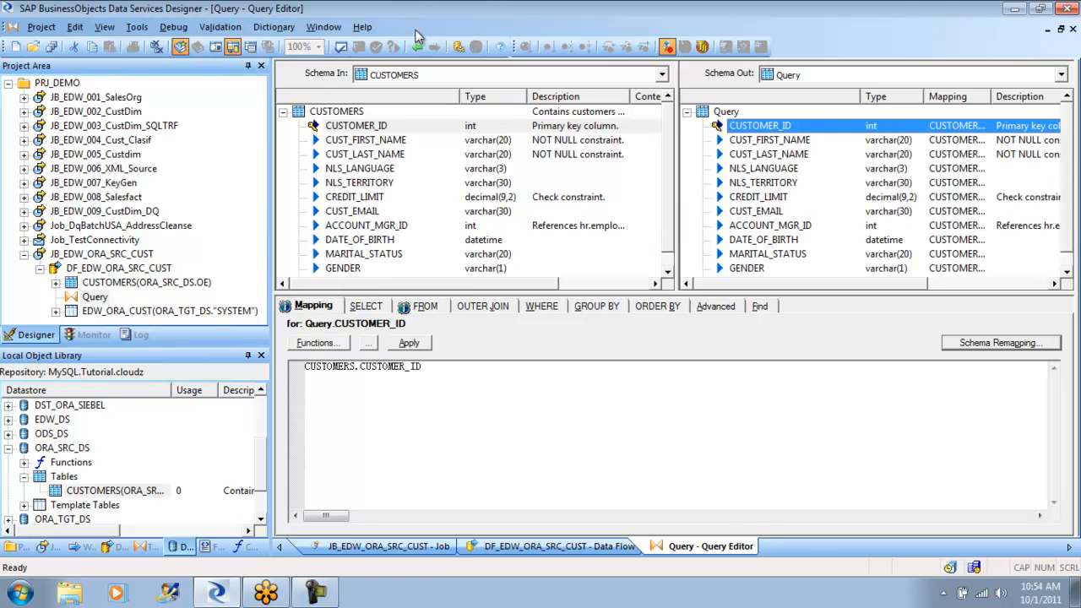
click(417, 46)
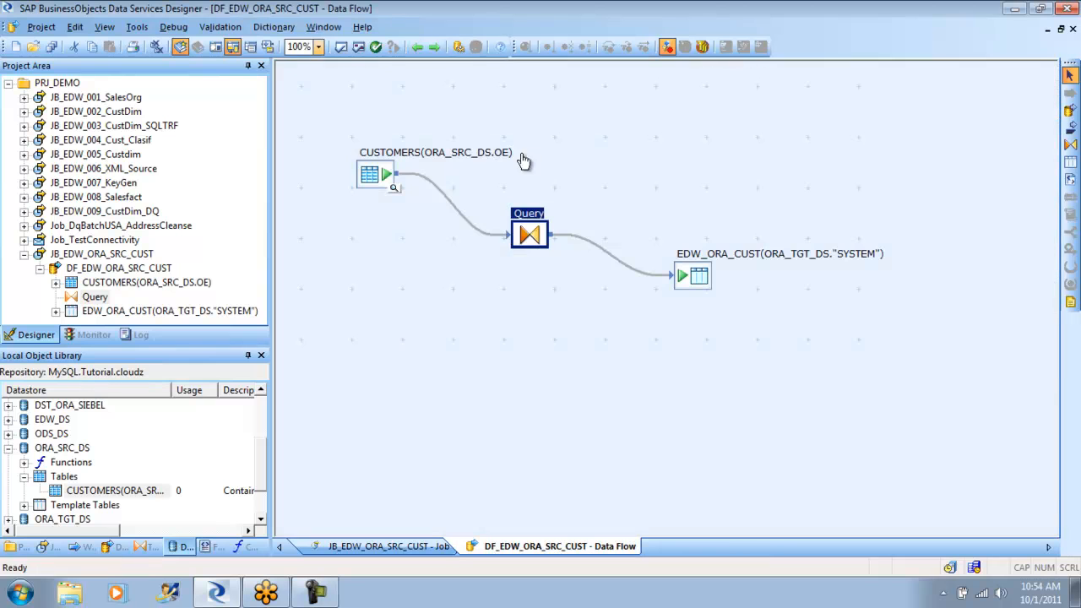
- Validate all objects in the data flow and reposition the EDW_ORA_CUST target table and the Query transform slightly
click(359, 46)
click(733, 287)
drag(693, 281, 680, 298)
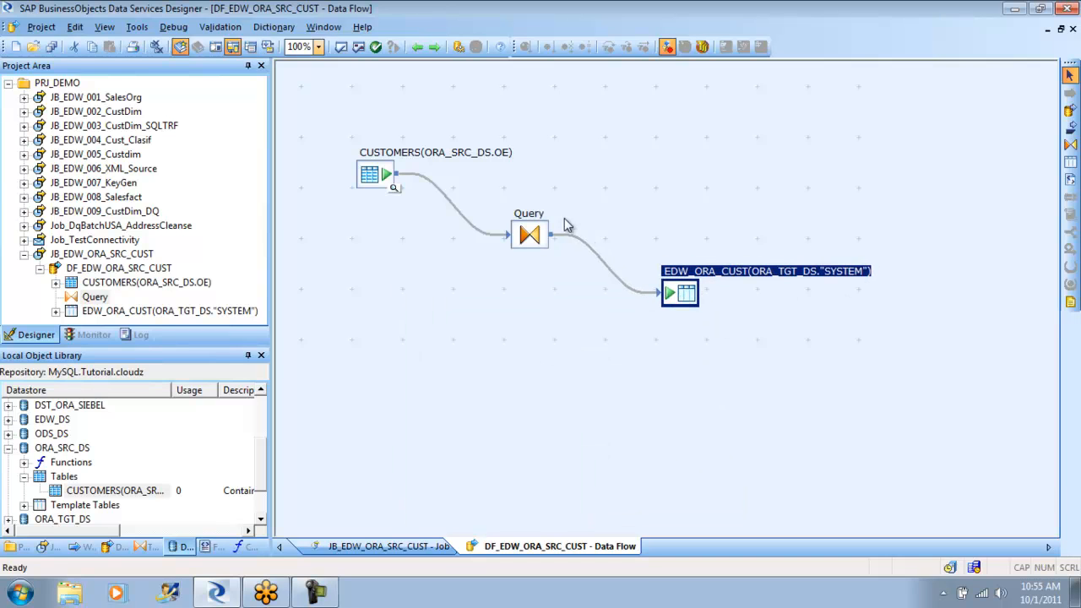
drag(530, 237, 517, 240)
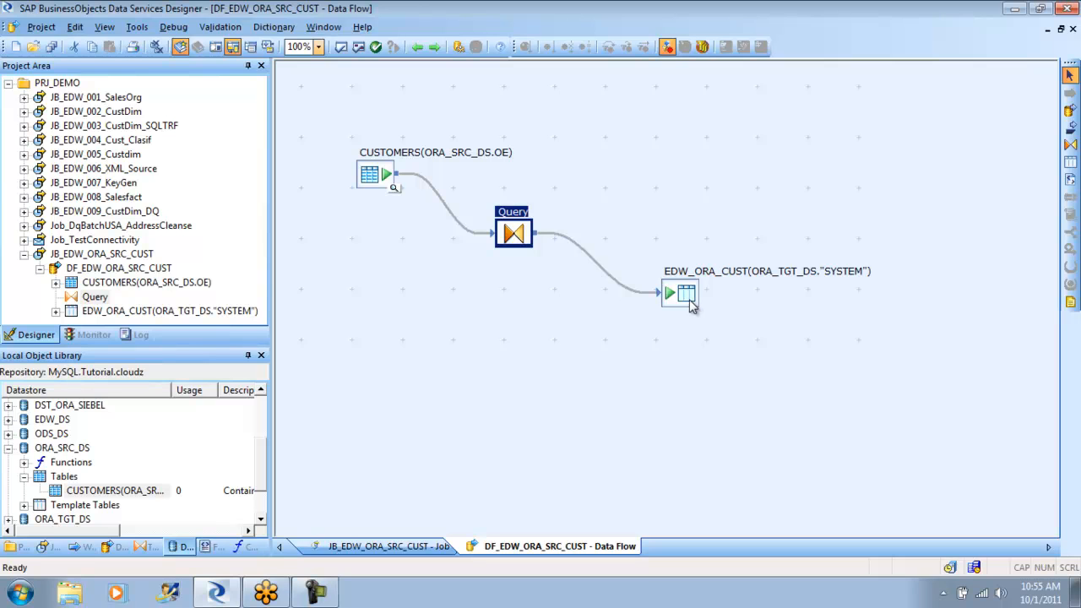
- Try to start debugging the JB_EDW_ORA_SRC_CUST job
click(27, 259)
right_click(124, 260)
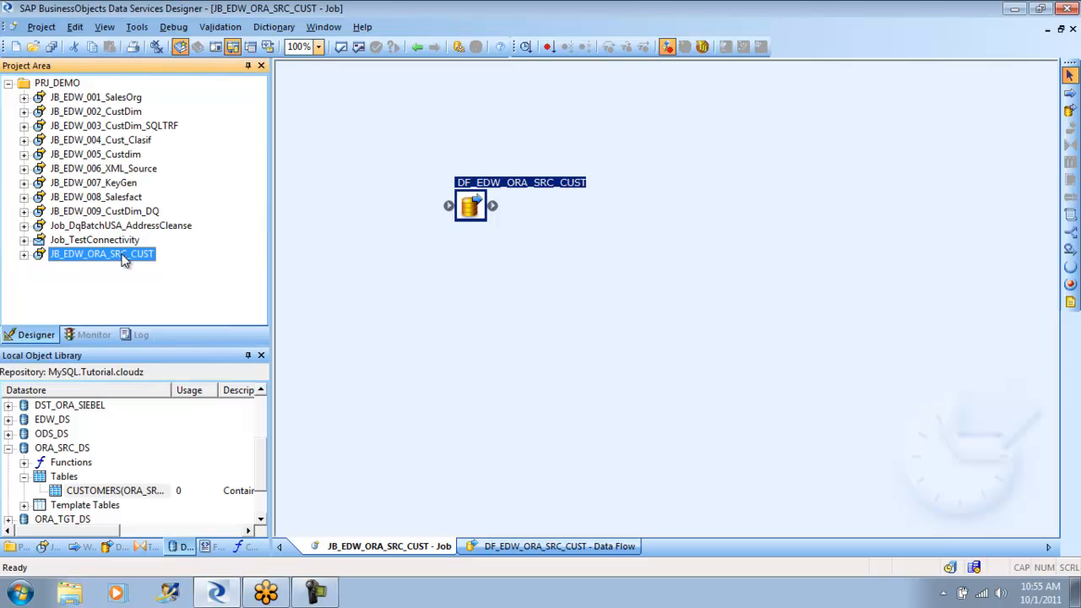
click(161, 281)
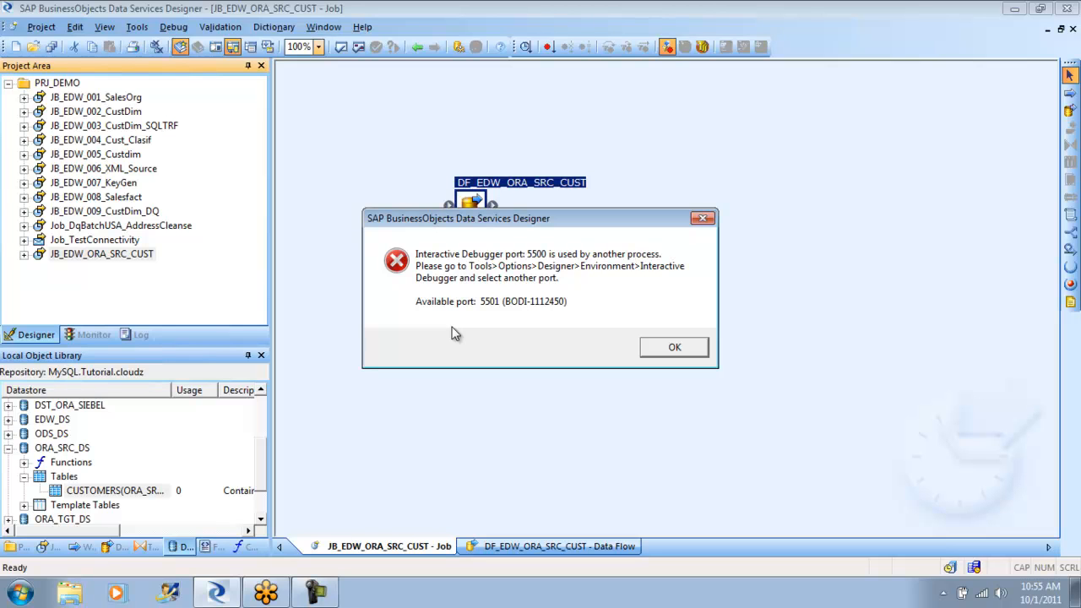
click(681, 347)
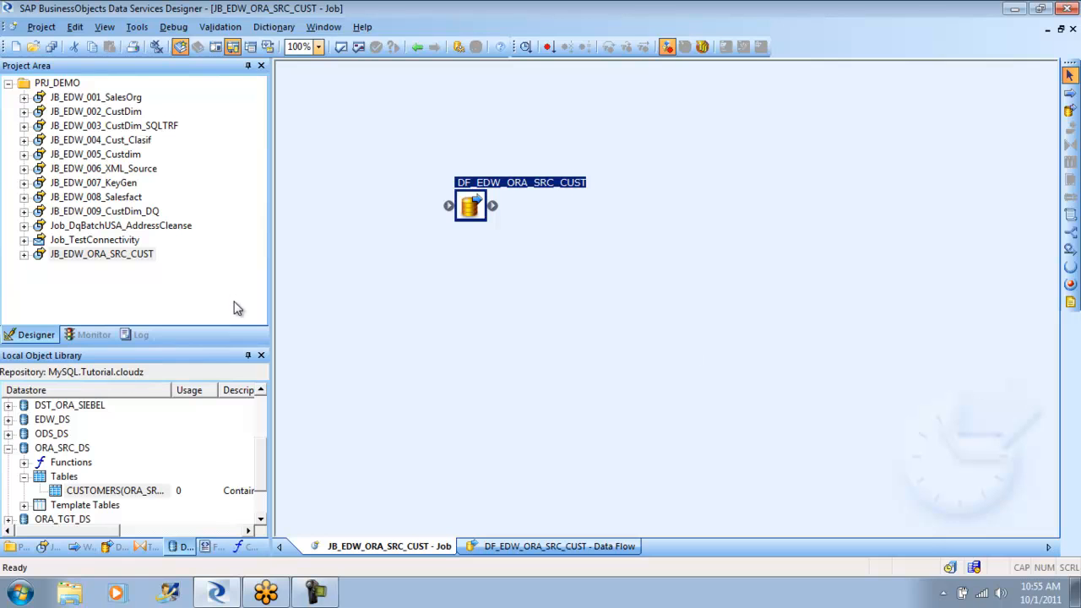
- Execute the JB_EDW_ORA_SRC_CUST job on the JBS_Tutorial job server, saving all changed objects and keeping the default execution properties
right_click(126, 258)
click(177, 265)
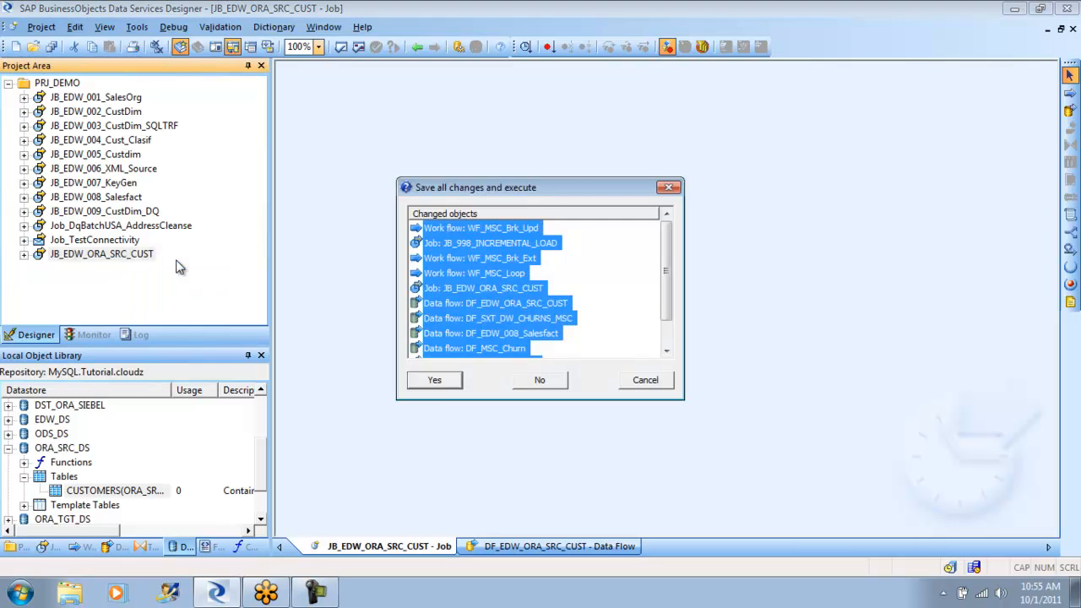
click(444, 380)
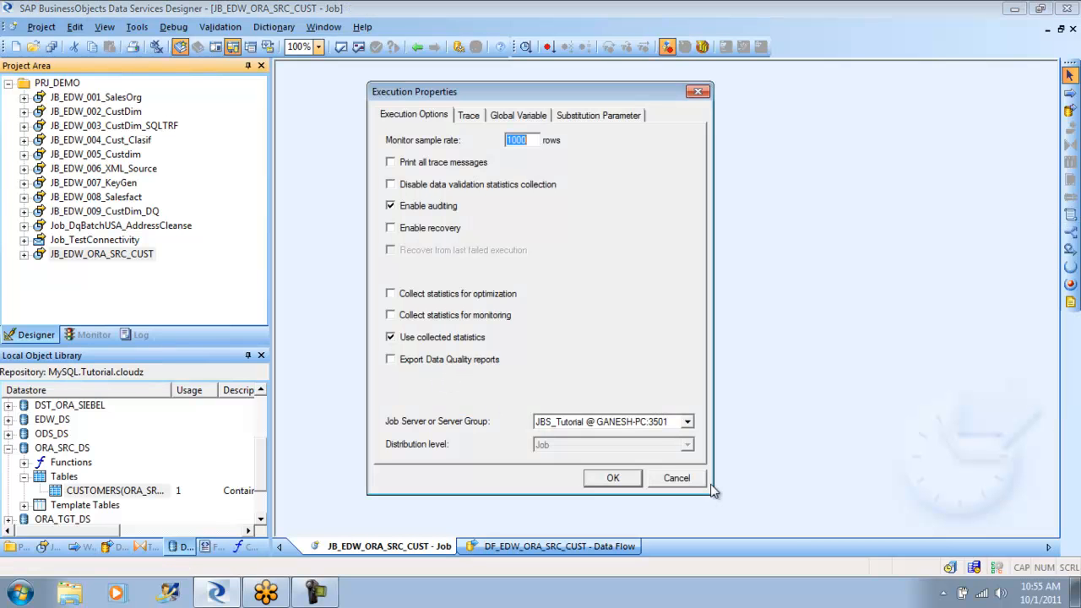
click(615, 478)
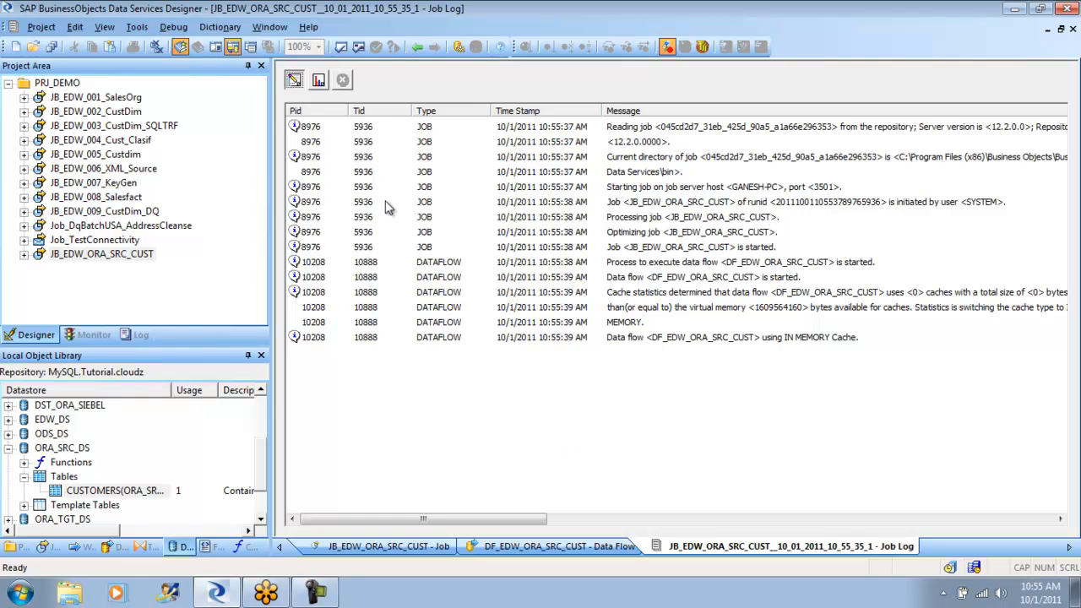
- Examine the monitor, trace and error logs of the JB_EDW_ORA_SRC_CUST run, reading the full error messages
click(320, 82)
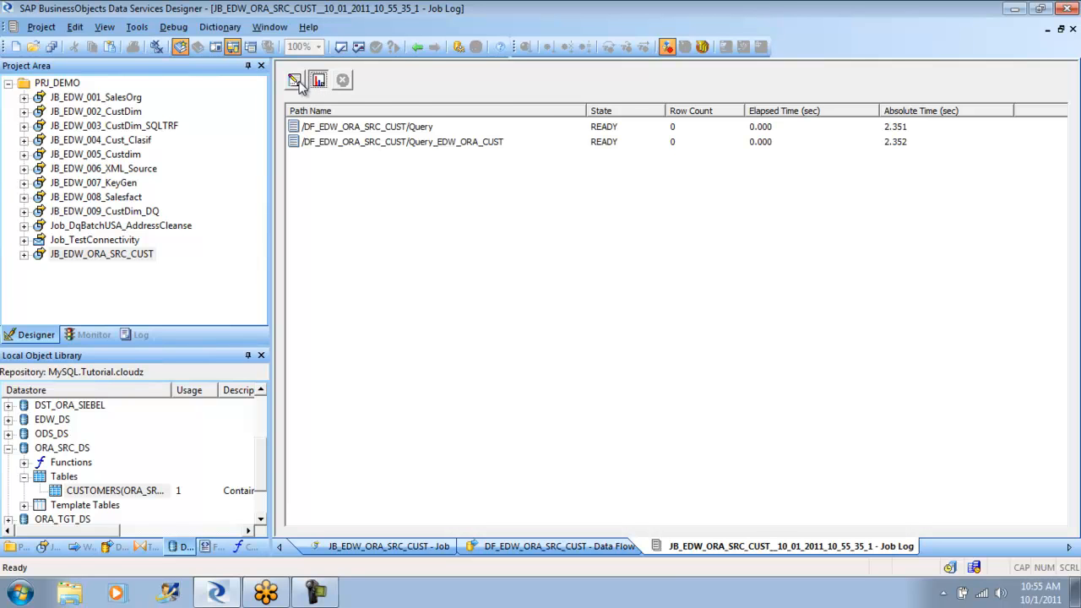
click(295, 81)
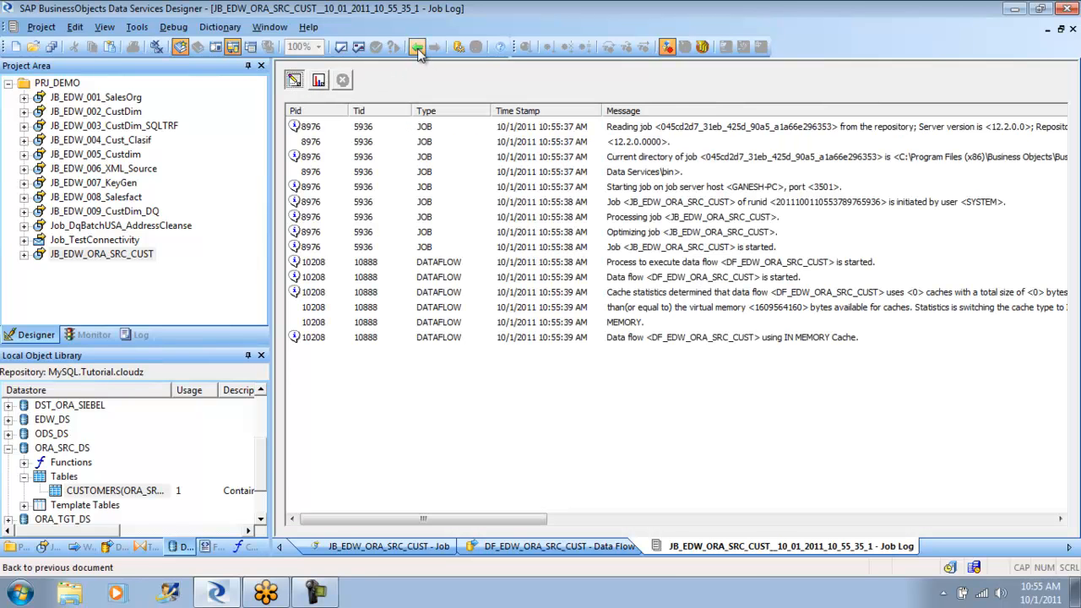
click(318, 82)
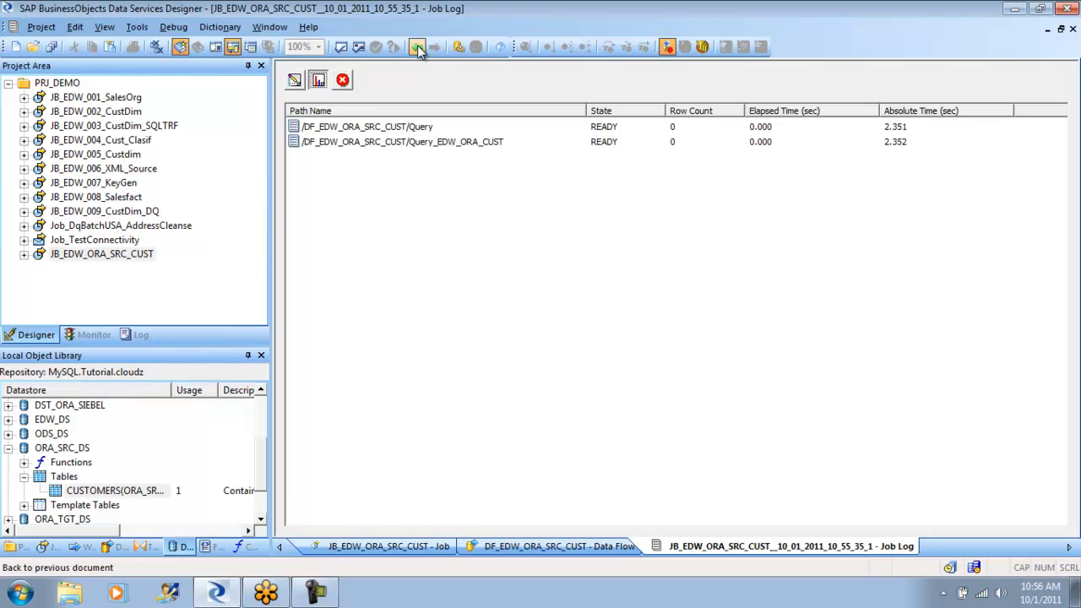
click(343, 84)
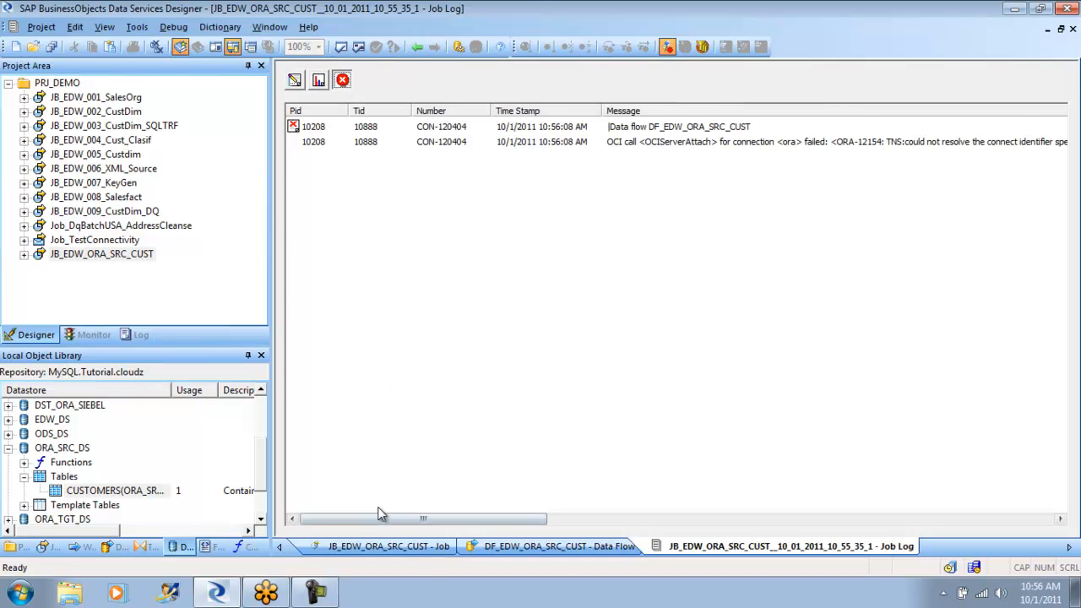
drag(372, 513, 411, 522)
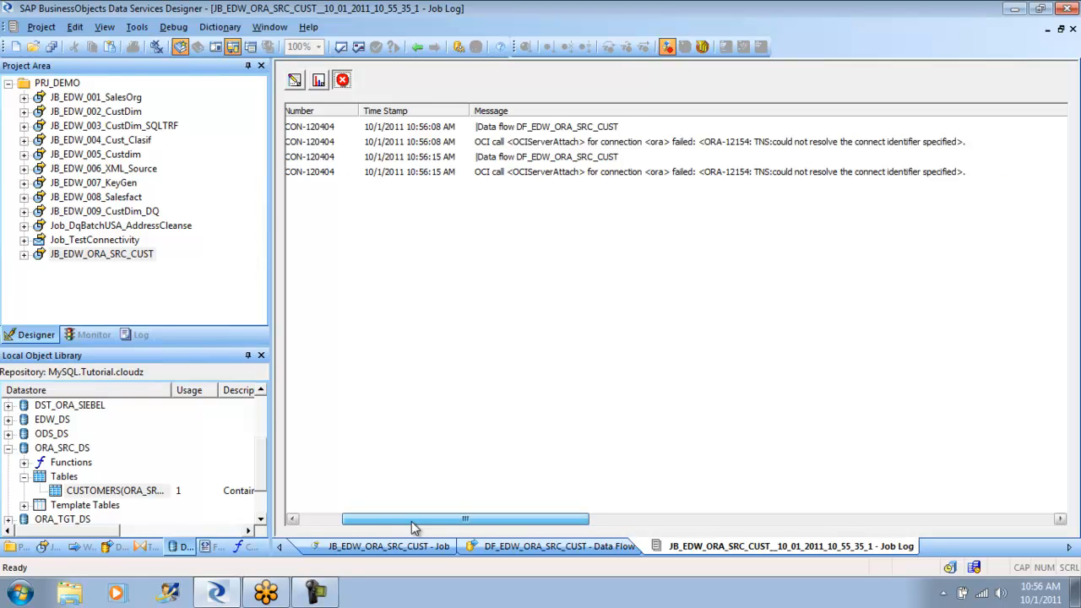
drag(411, 521, 335, 507)
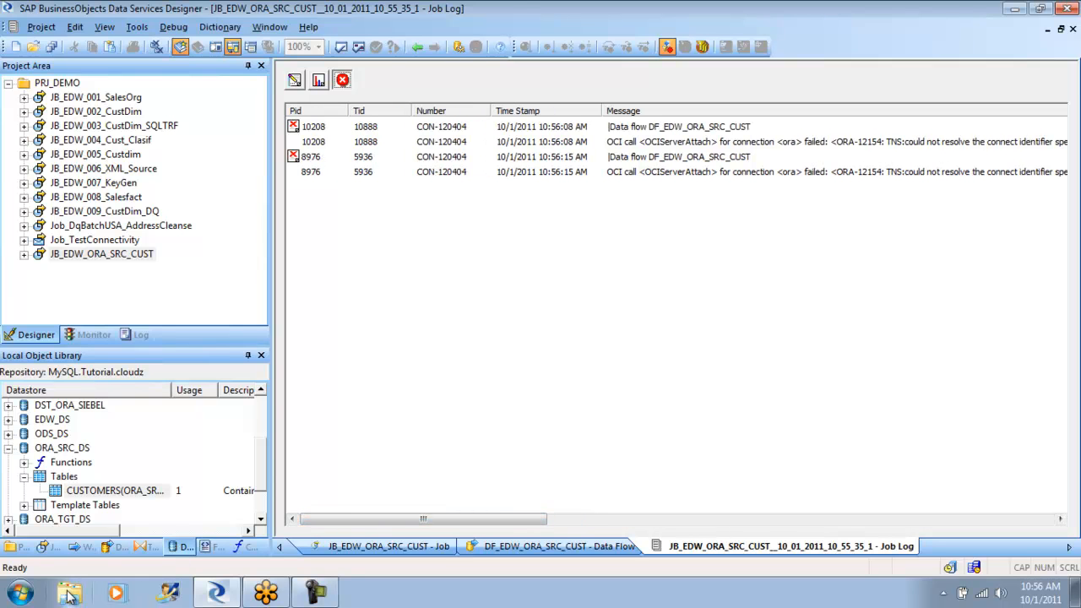
- Switch to Windows Explorer and open the user's folder inside the app folder on the C: drive
click(20, 593)
click(256, 414)
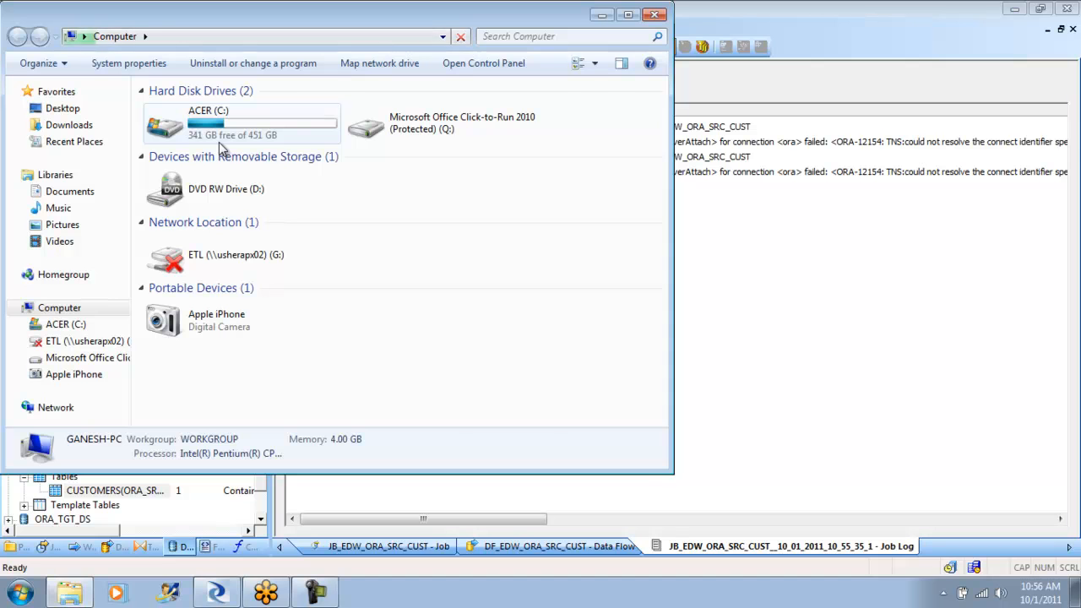
double_click(174, 127)
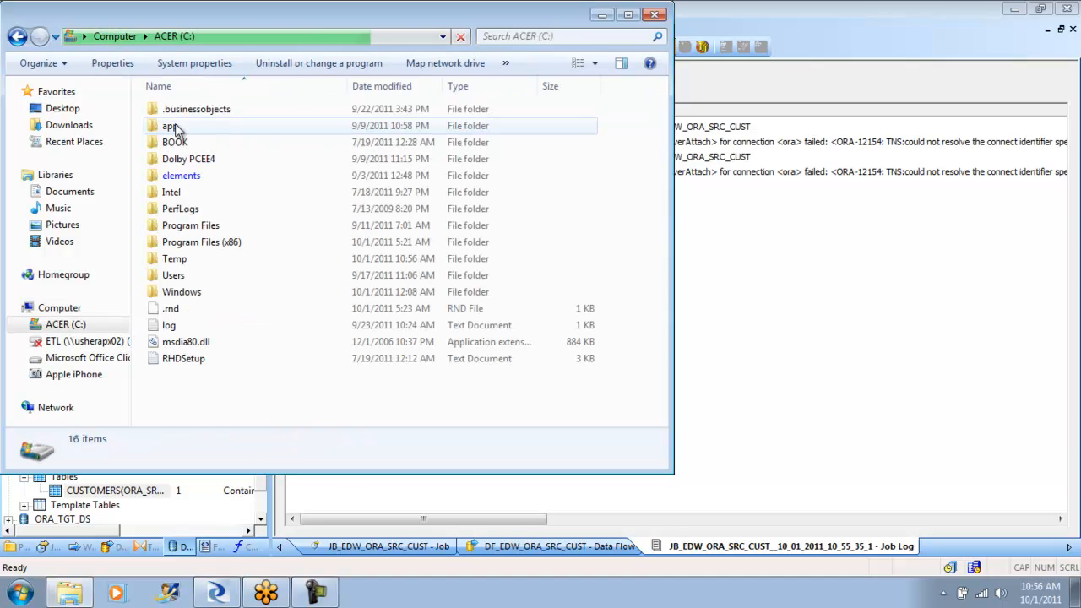
double_click(210, 228)
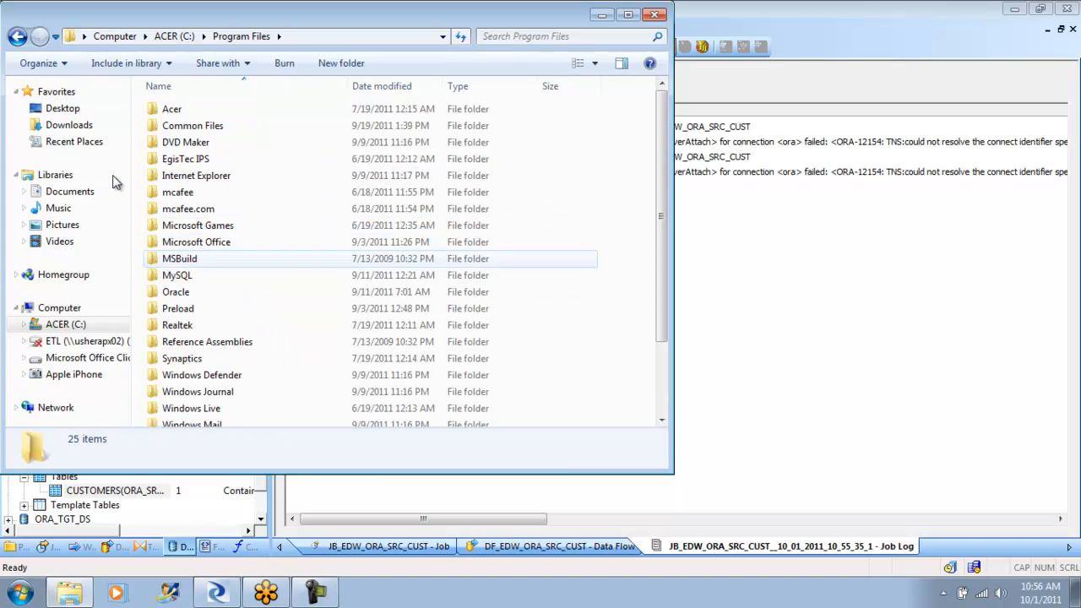
click(15, 37)
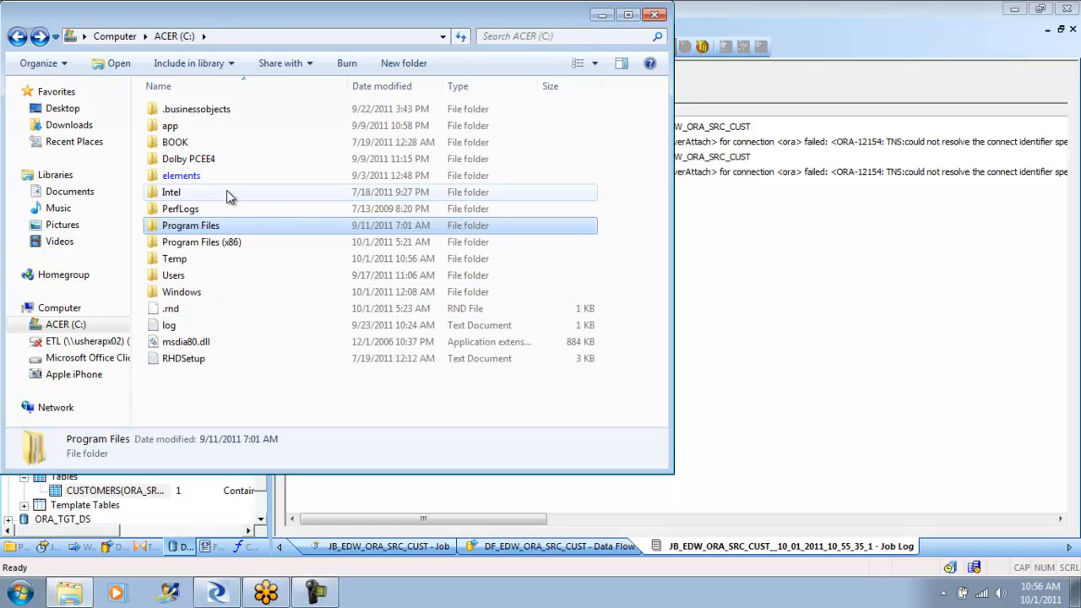
double_click(186, 129)
double_click(183, 114)
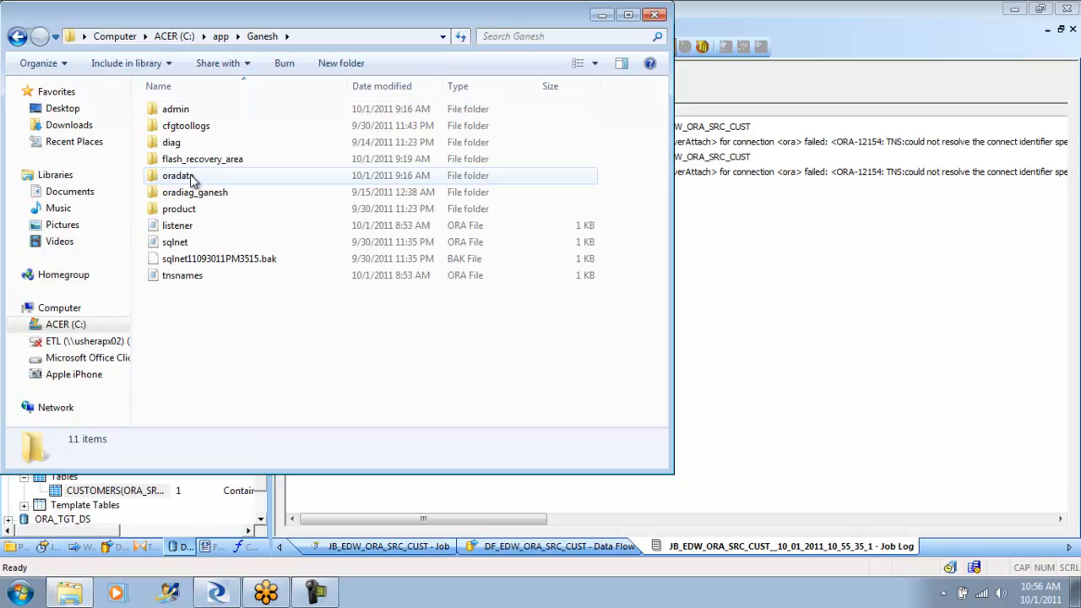
- Delete the listener, sqlnet, sqlnet11093011PM3515.bak and tnsnames files from the user's app folder
click(188, 224)
shift+click(190, 282)
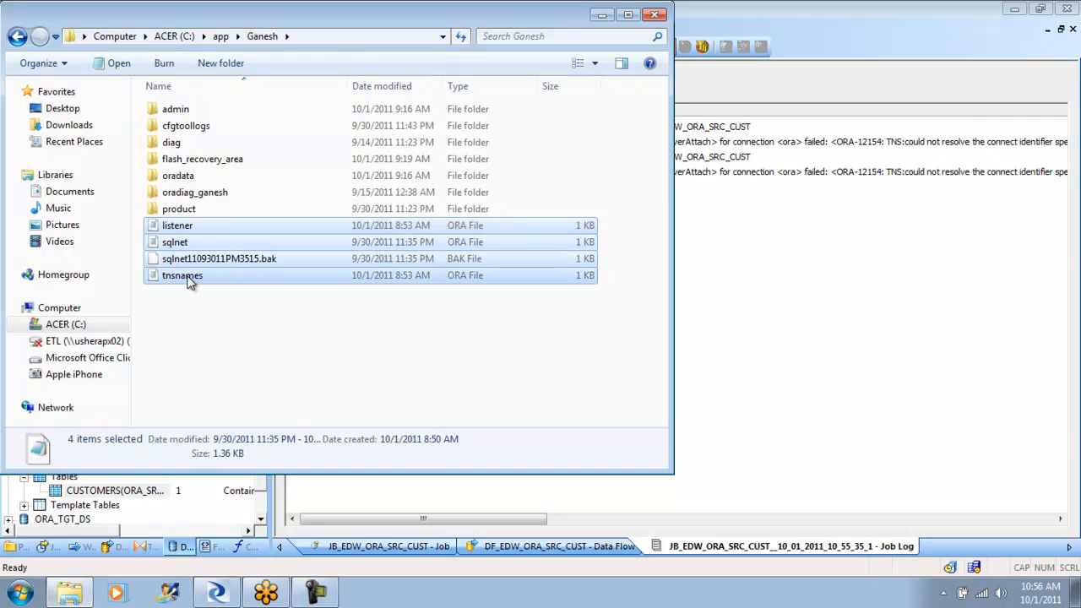
key(Delete)
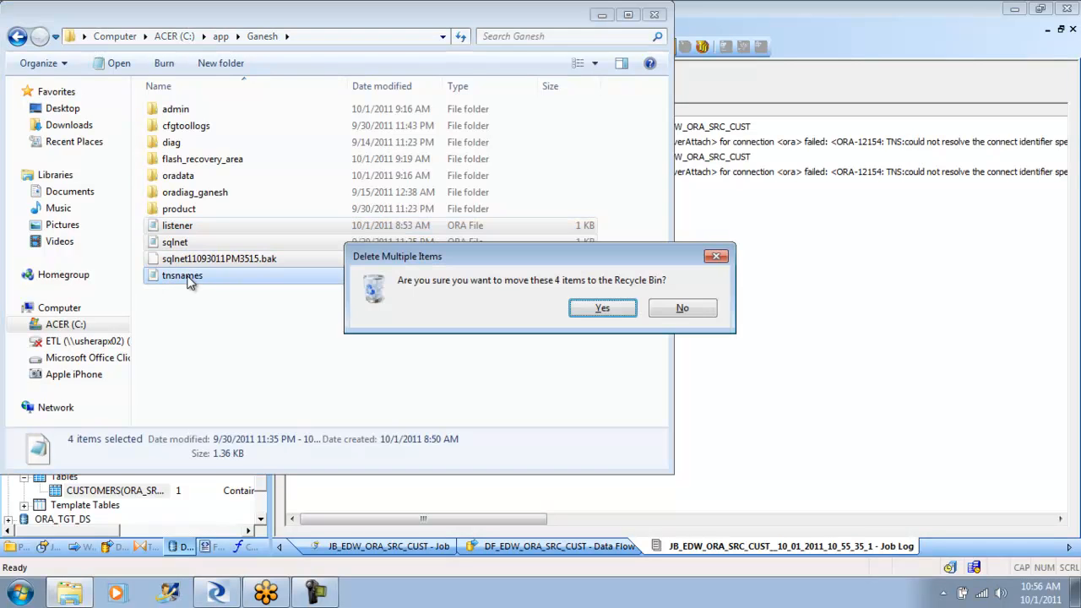
click(602, 308)
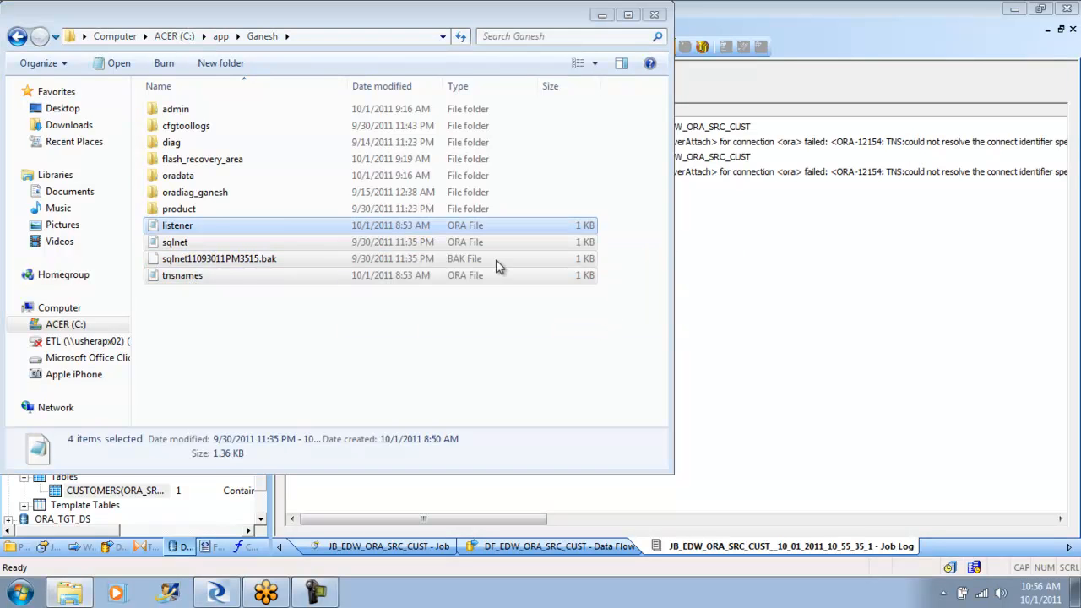
- Look into the 11.2.0 folder under product and open the 11.1.0 folder instead
click(179, 210)
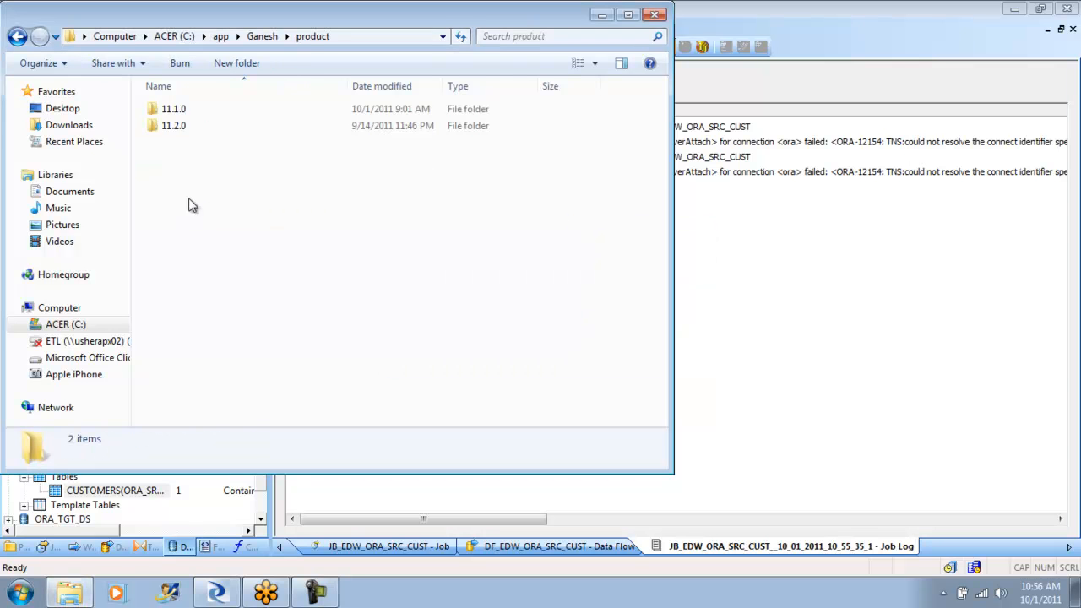
double_click(179, 126)
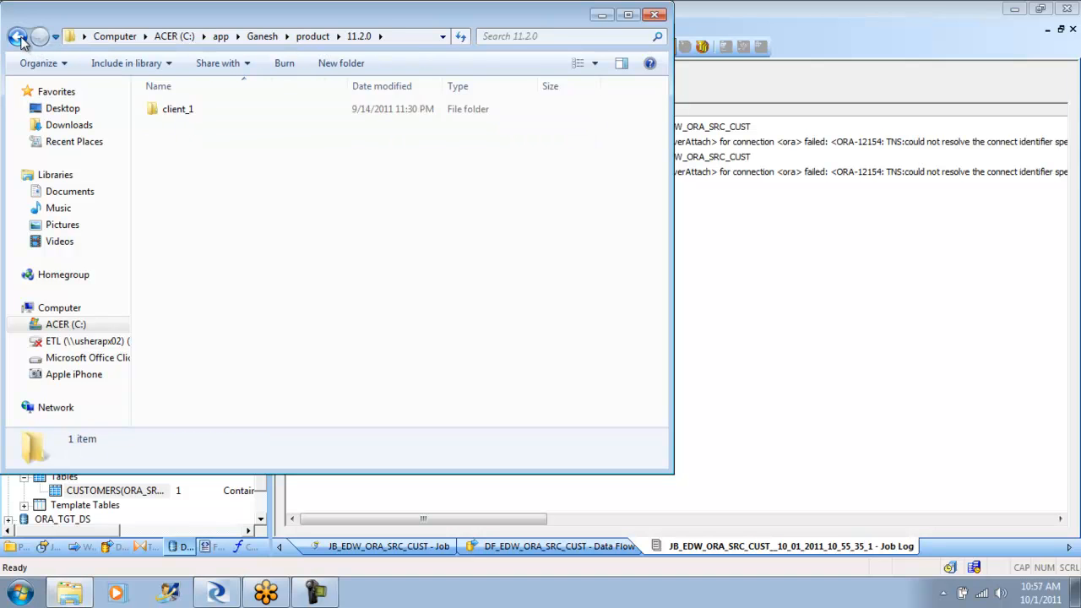
click(18, 37)
double_click(184, 110)
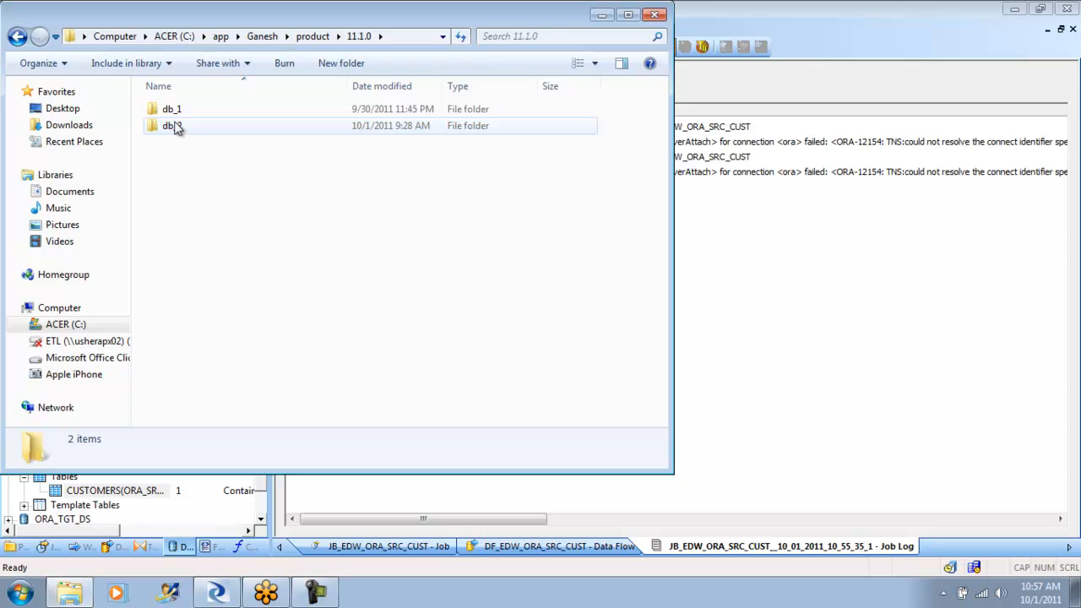
- Try to delete the db_1 folder from product\11.1.0
click(167, 112)
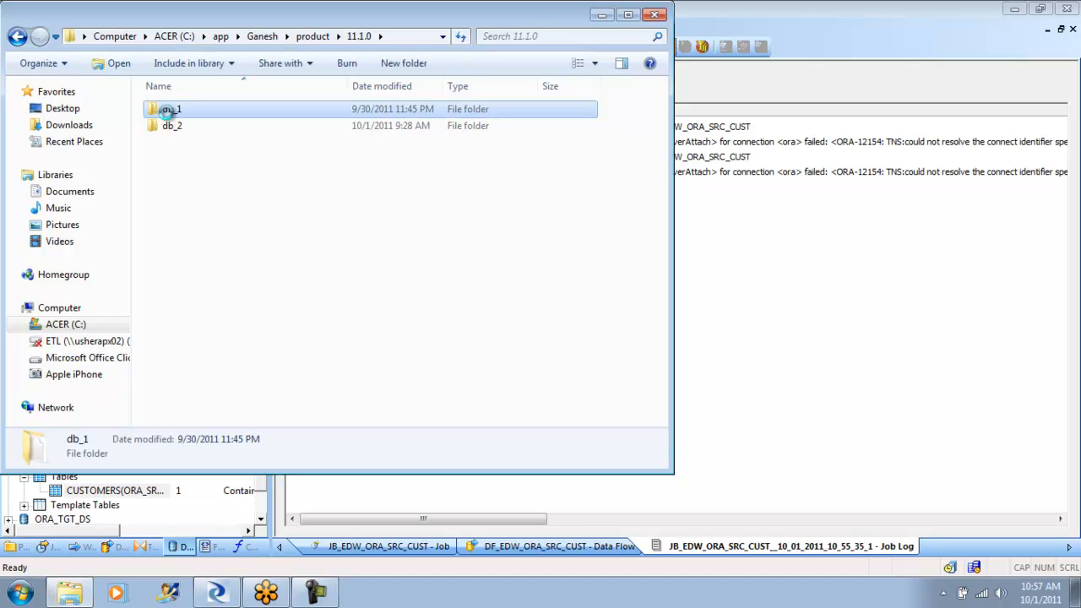
right_click(168, 113)
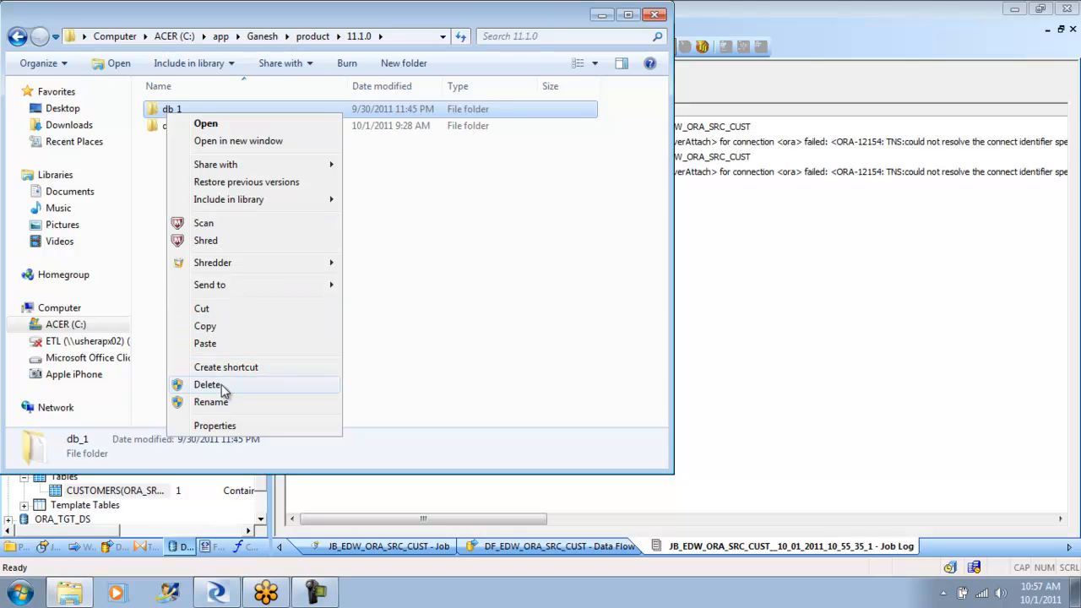
click(222, 386)
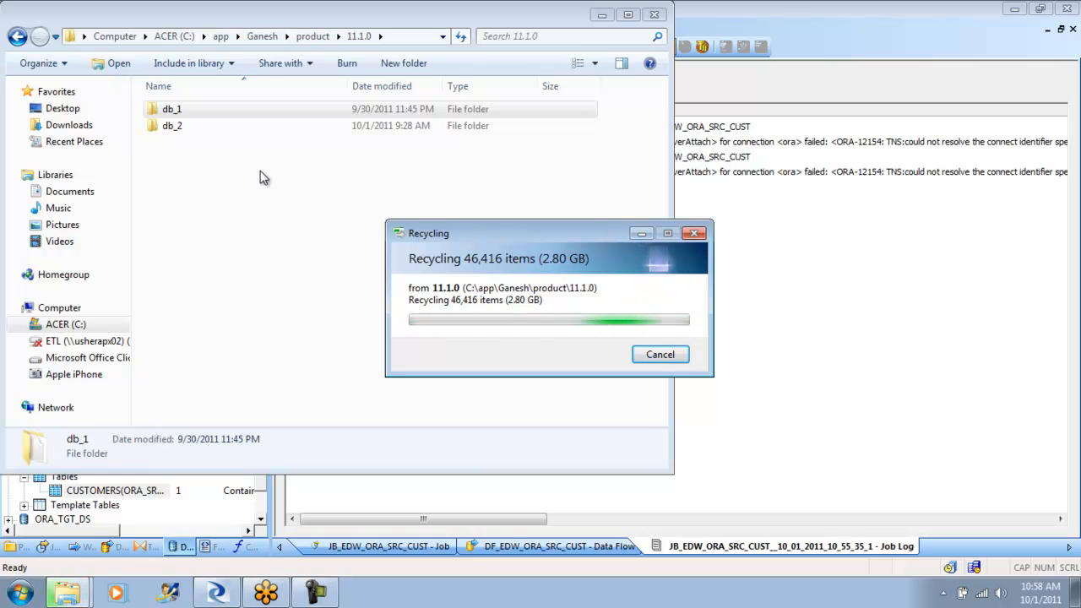
click(170, 125)
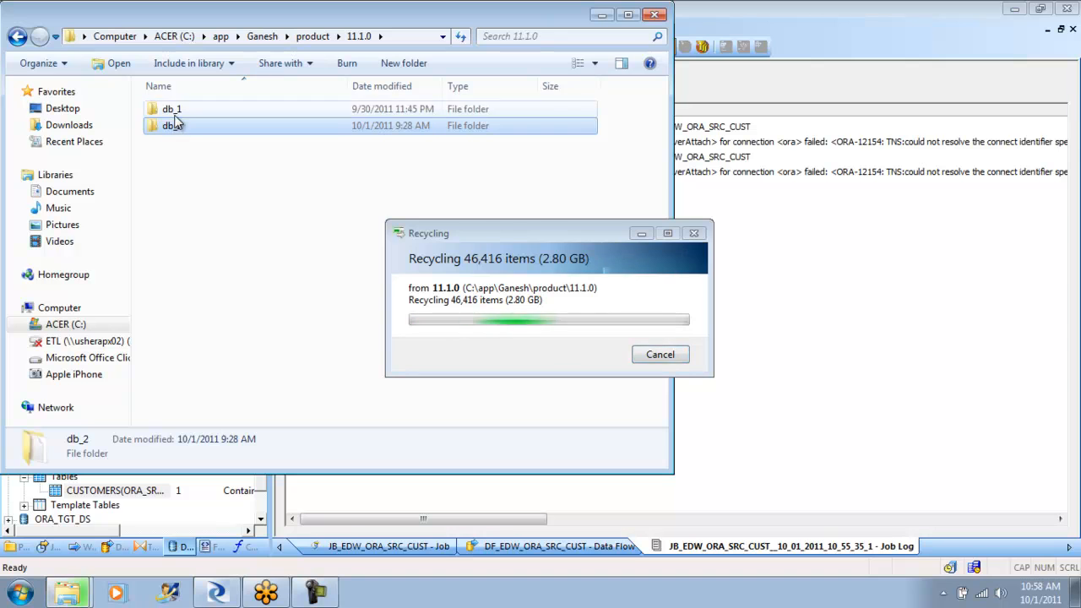
click(174, 114)
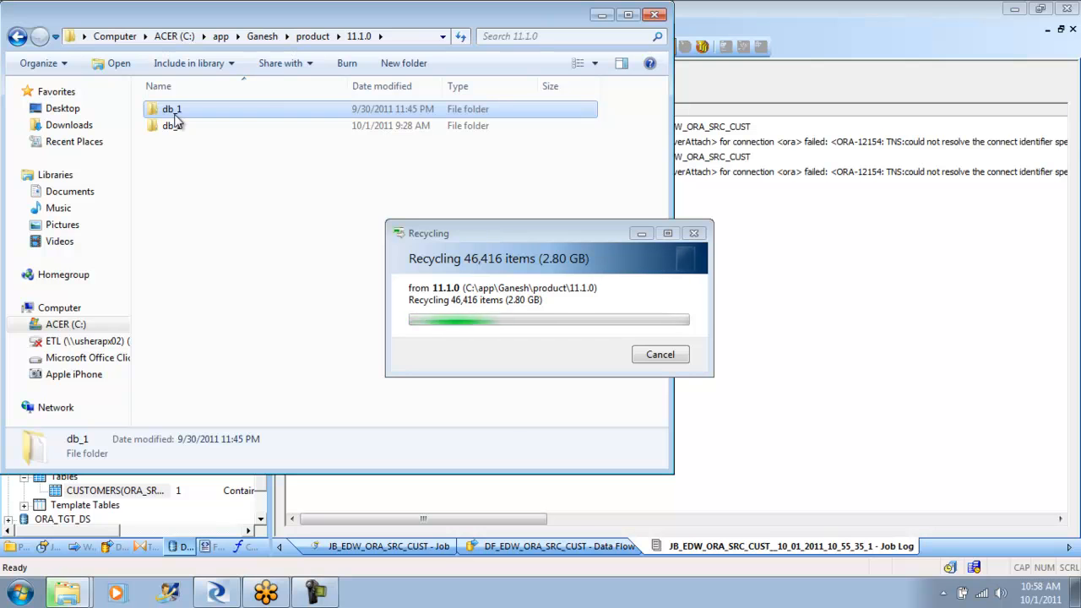
- Switch back to Data Services Designer and open the EDW_ORA_CUST target table's editor from the DF_EDW_ORA_SRC_CUST data flow
click(750, 243)
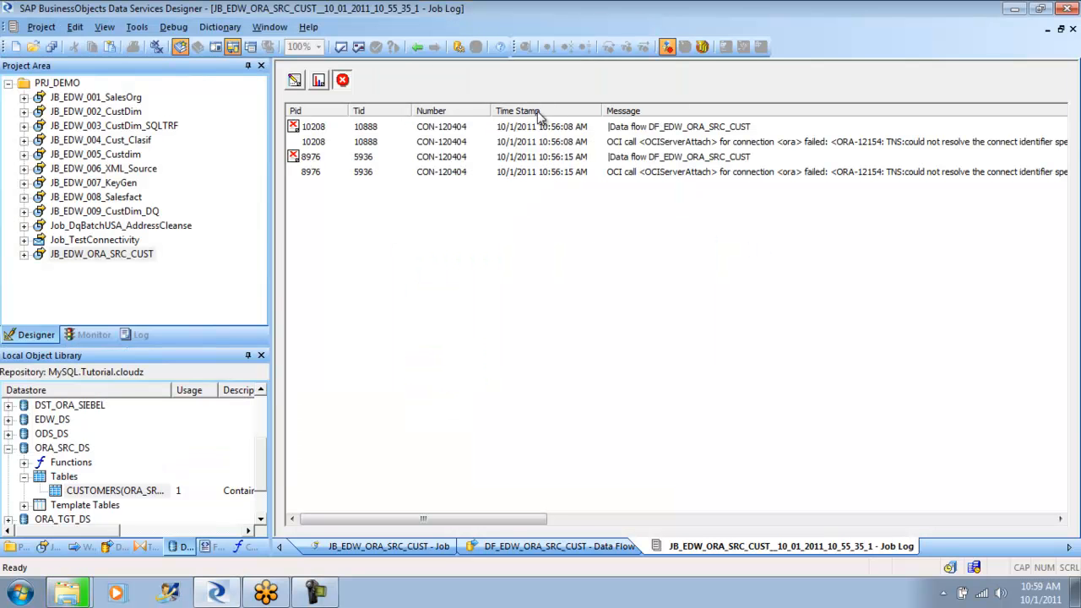
click(417, 48)
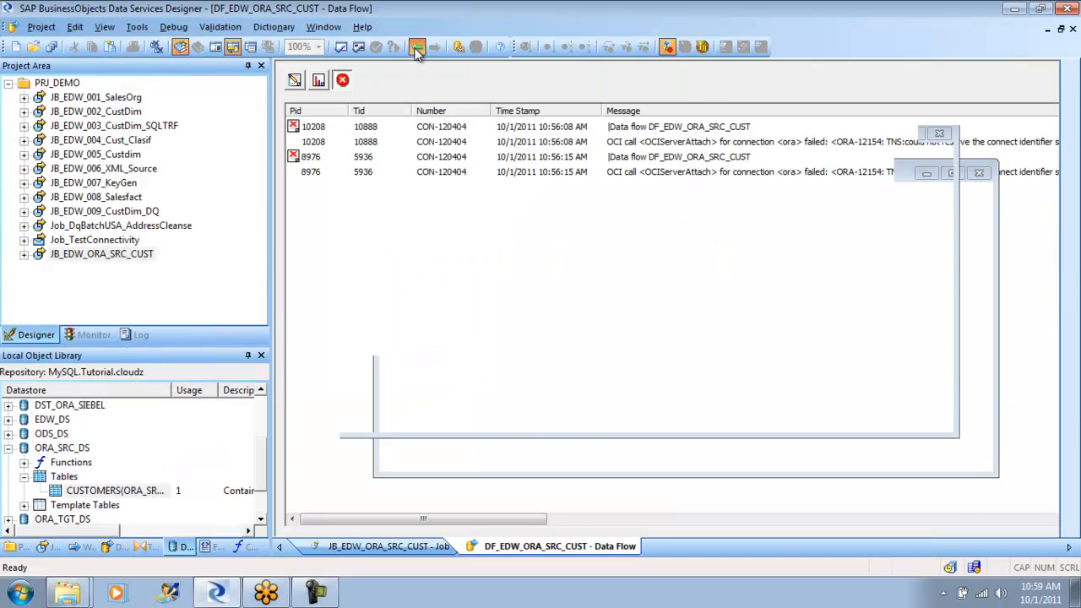
click(417, 49)
double_click(474, 206)
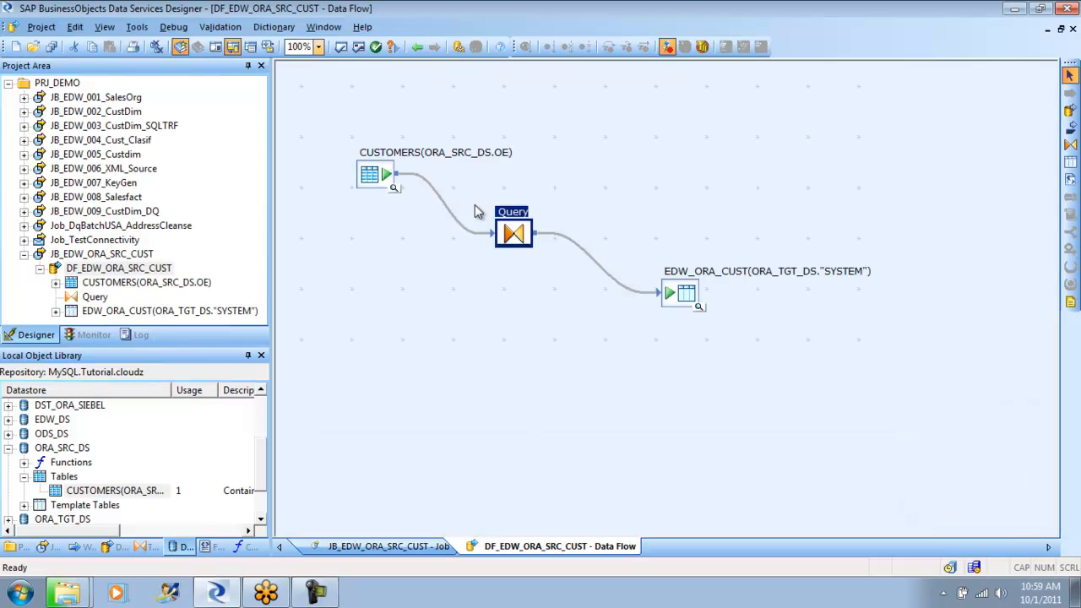
double_click(687, 295)
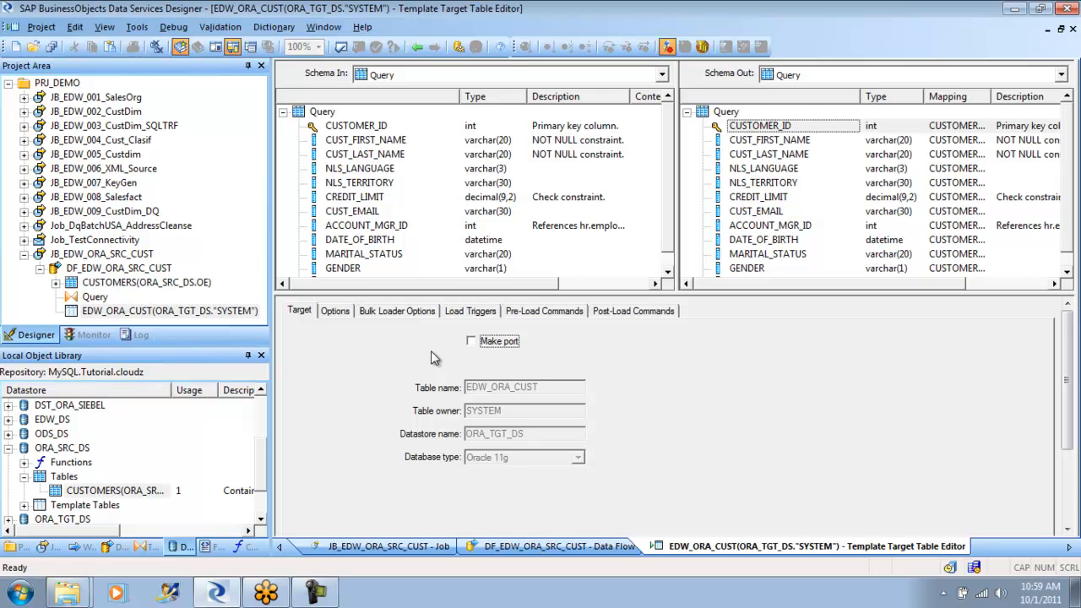
- Review the EDW_ORA_CUST table's target settings, loading options and bulk loader options
click(397, 315)
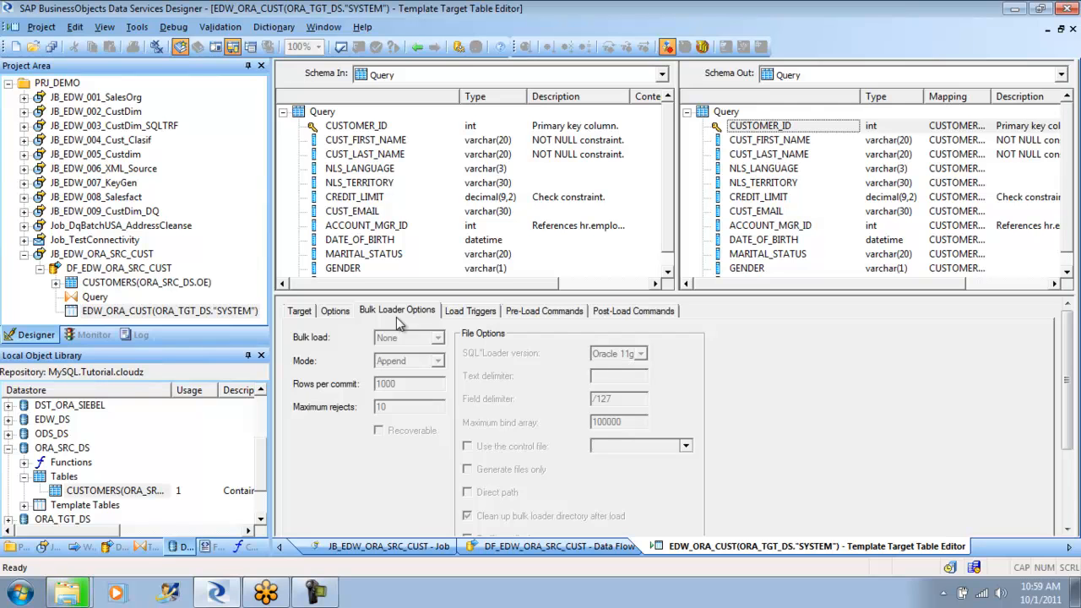
click(335, 312)
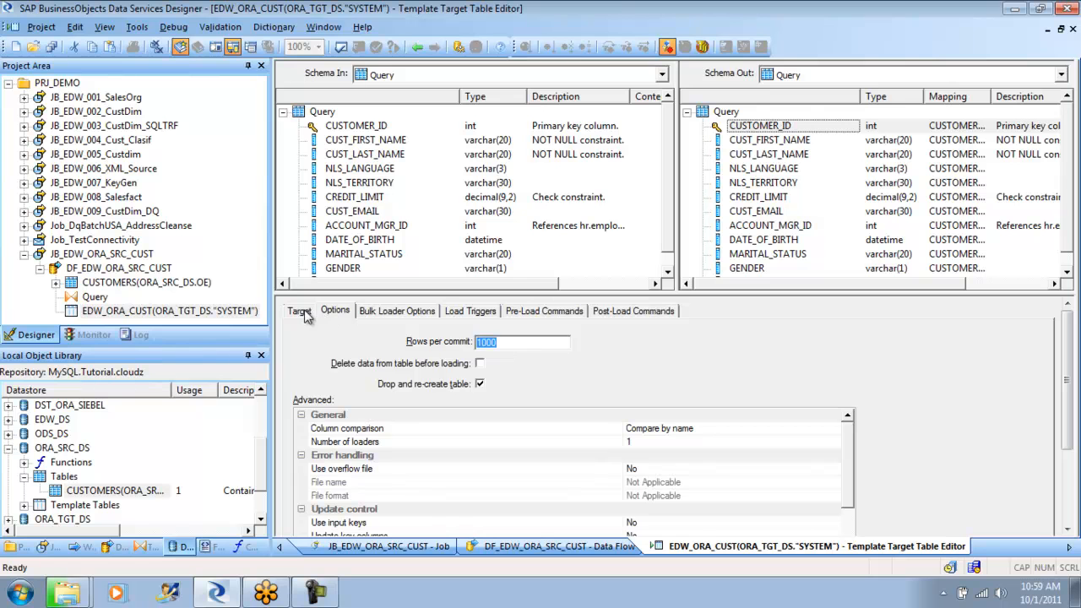
click(306, 312)
click(338, 312)
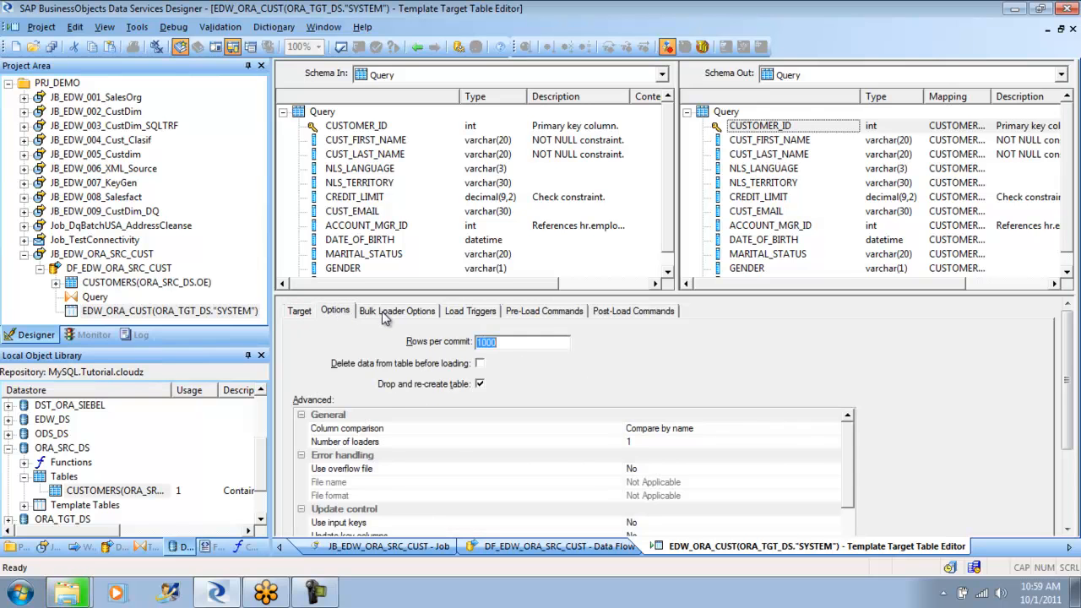
click(390, 314)
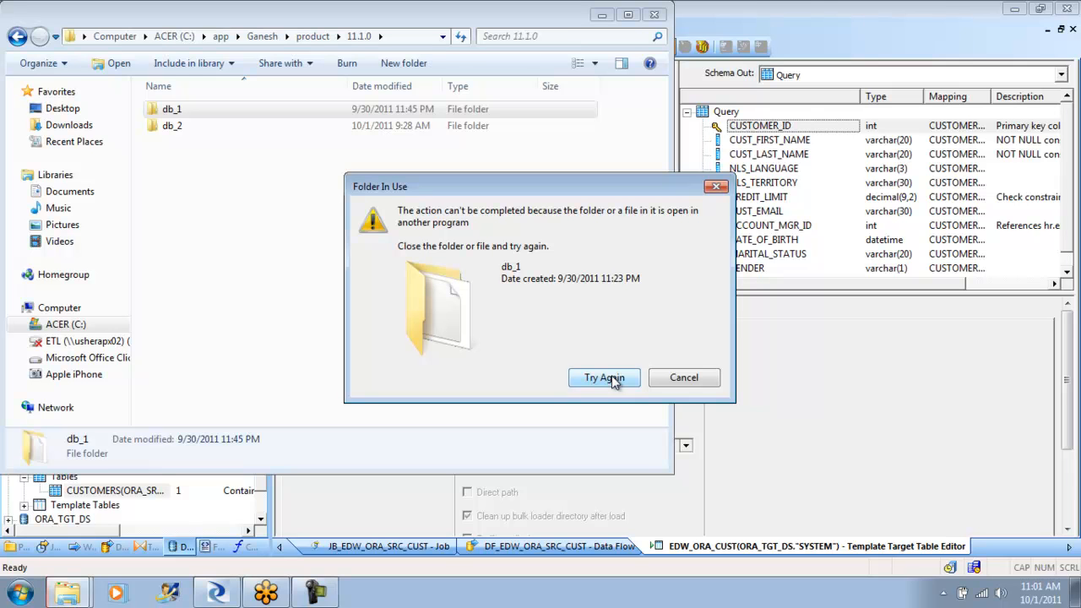
- Cancel the pending deletion of the db_1 folder and open its NETWORK\ADMIN subfolder instead
click(679, 377)
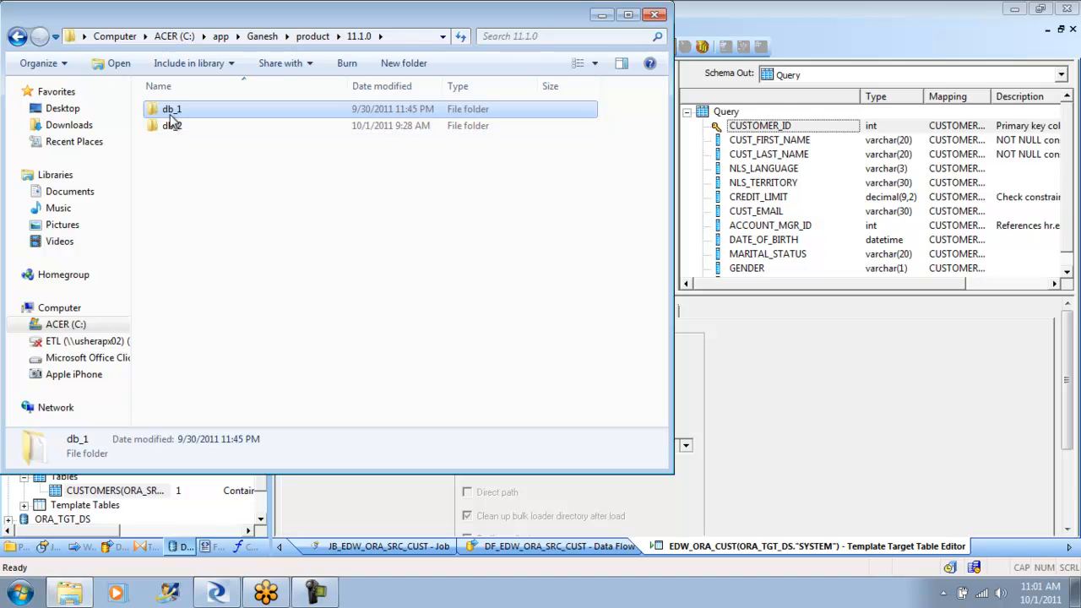
right_click(172, 123)
click(174, 123)
drag(663, 148, 663, 261)
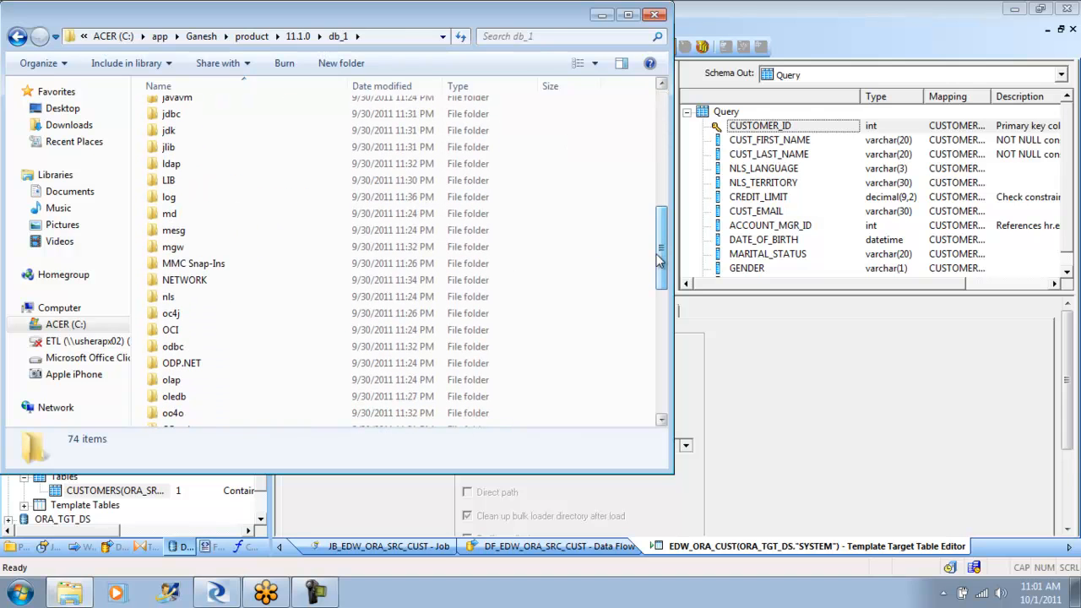
double_click(221, 280)
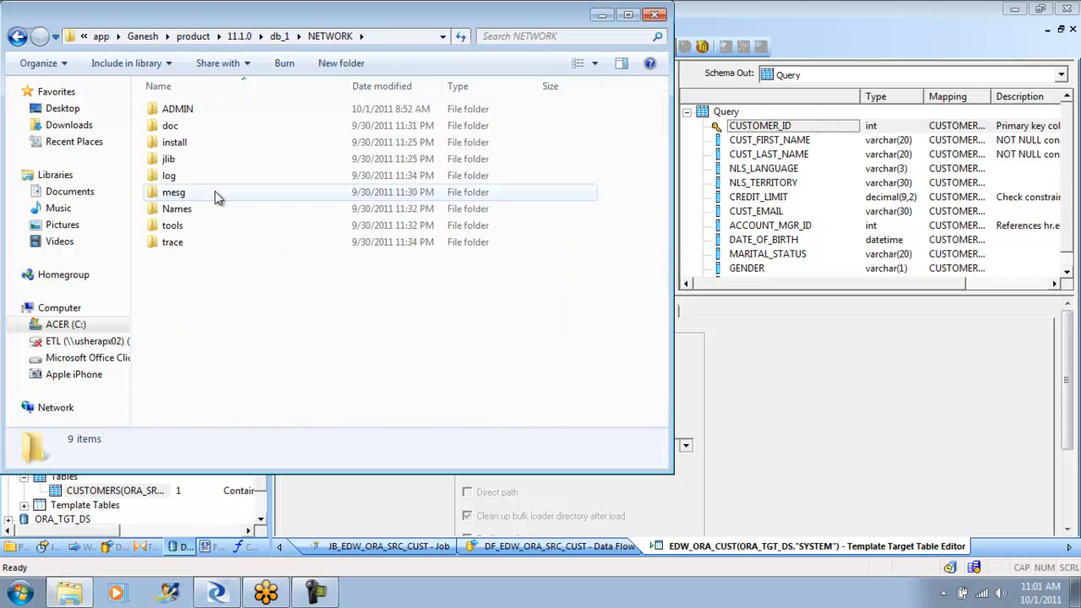
double_click(196, 112)
- Delete the listener, sqlnet, sqlnet11093011PM3515.bak and tnsnames files from db_1\NETWORK\ADMIN
click(182, 126)
shift+click(181, 178)
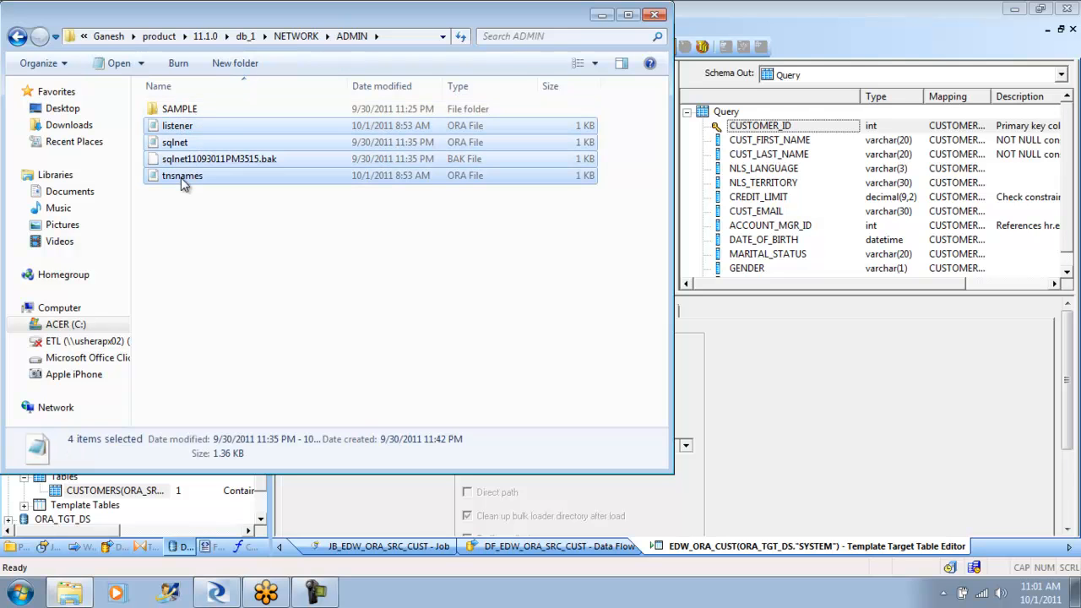
right_click(181, 177)
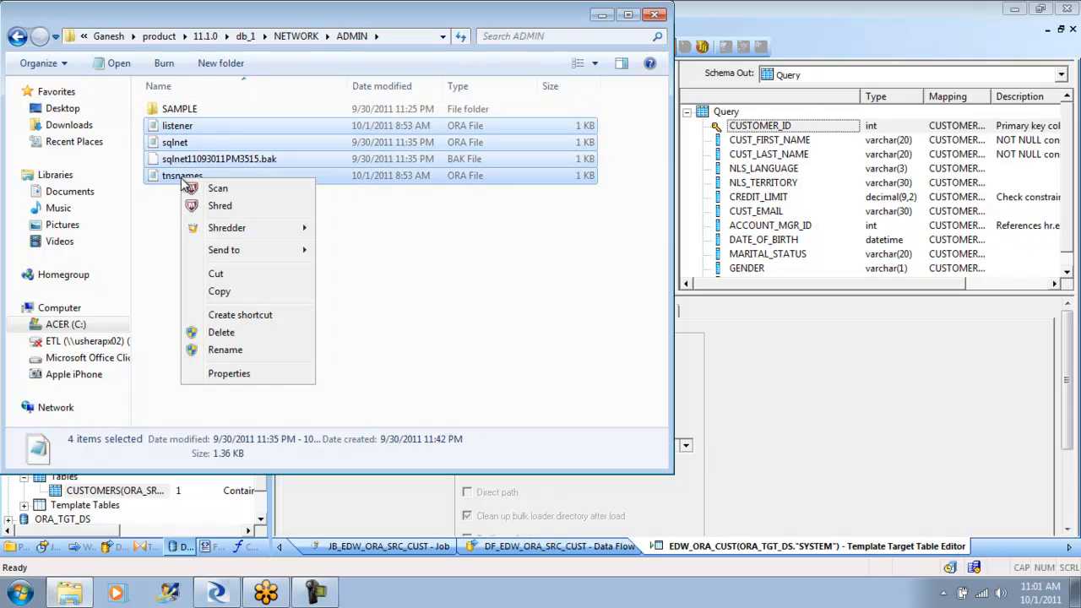
click(238, 334)
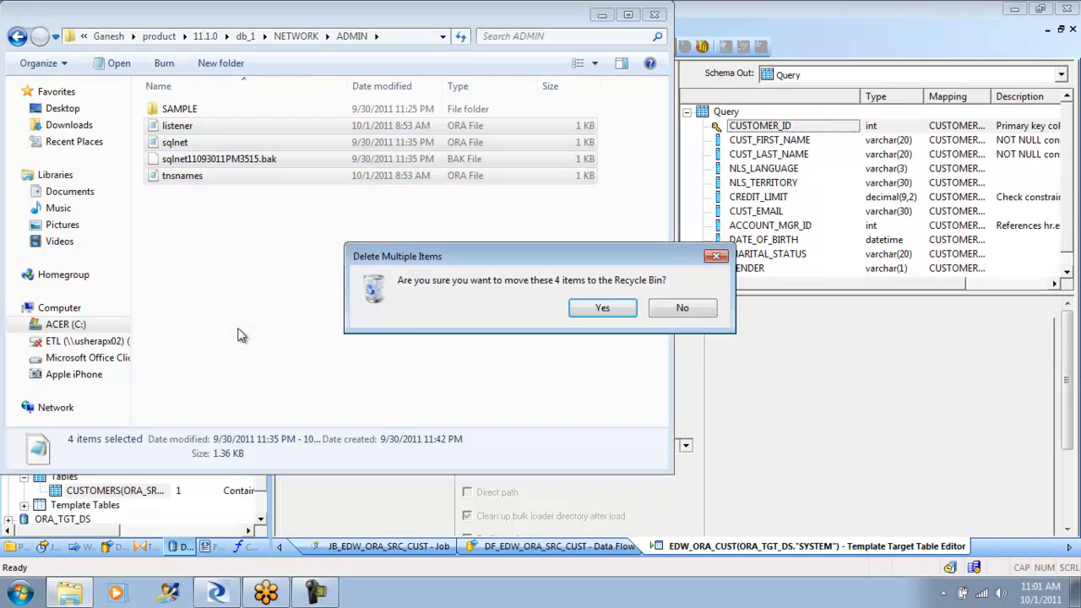
click(607, 308)
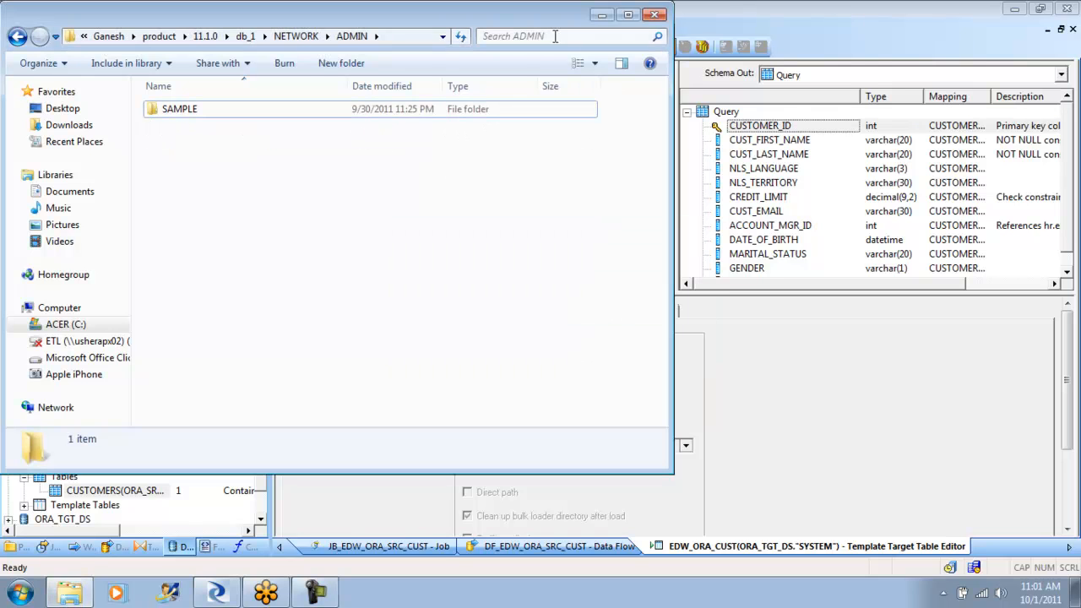
- Go back to the 11.1.0 folder, check the files in db_2\NETWORK\ADMIN and close the file window
click(206, 36)
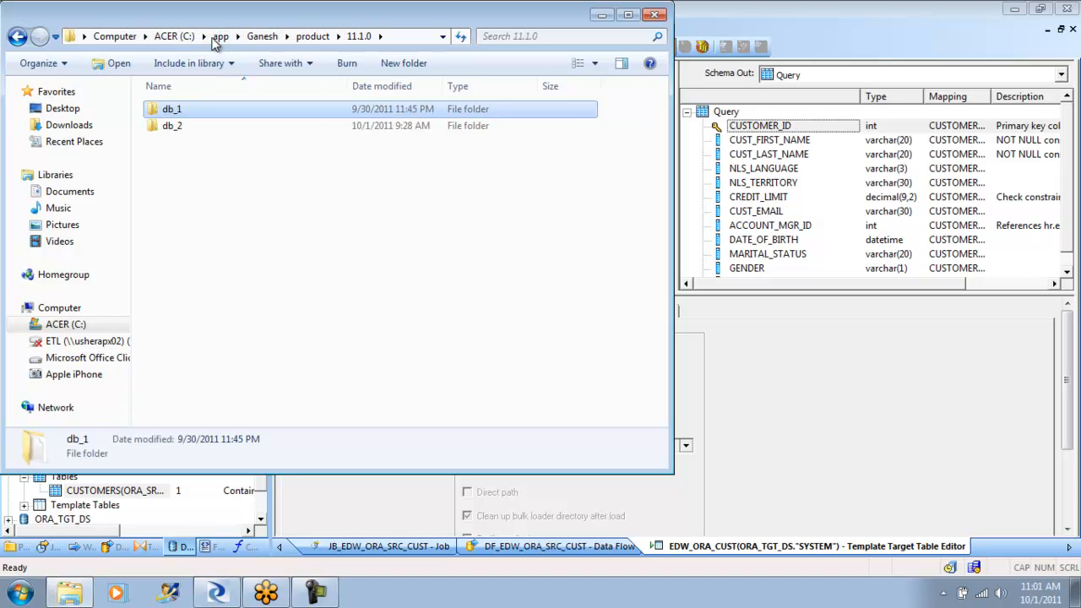
double_click(169, 126)
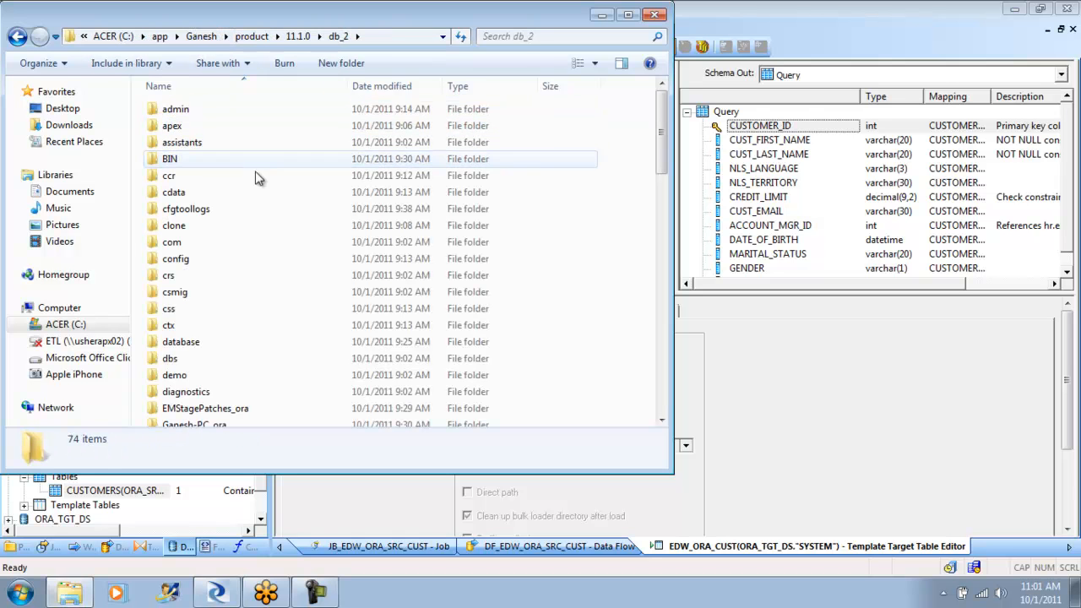
drag(663, 135, 664, 254)
click(215, 267)
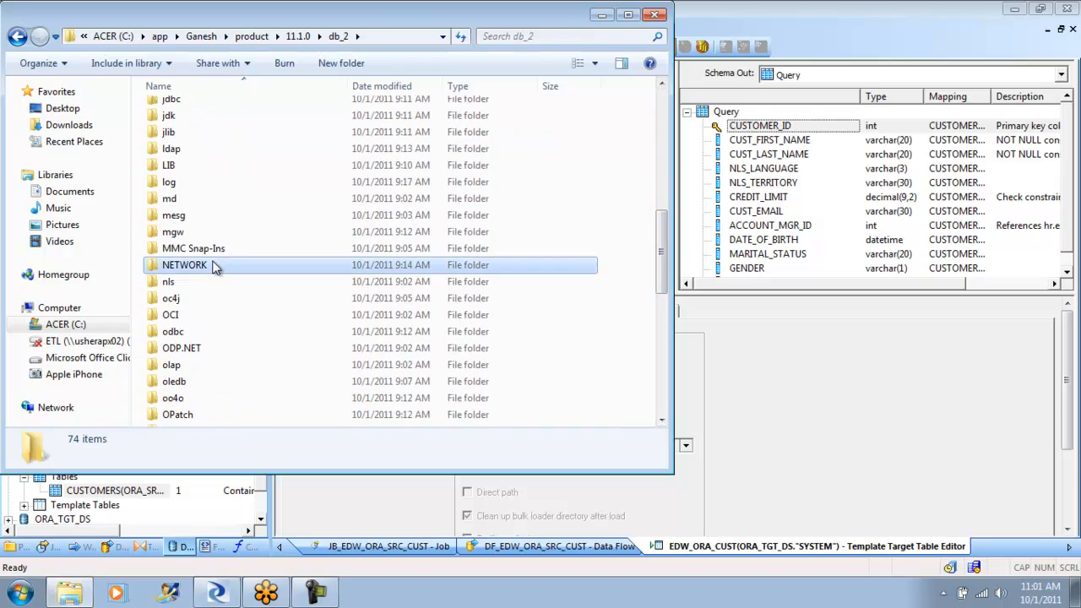
double_click(216, 267)
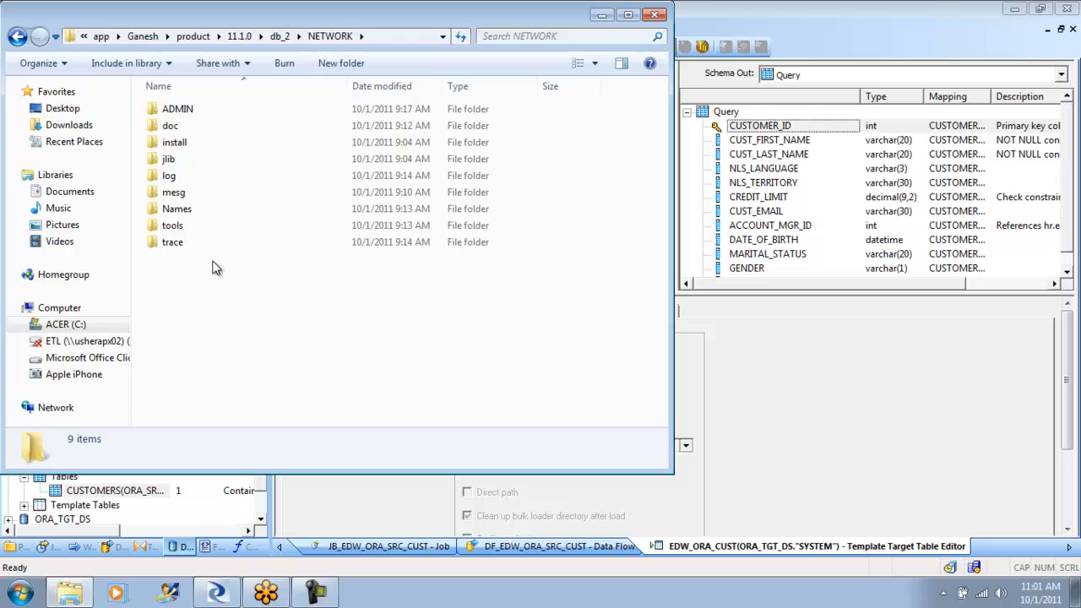
double_click(201, 120)
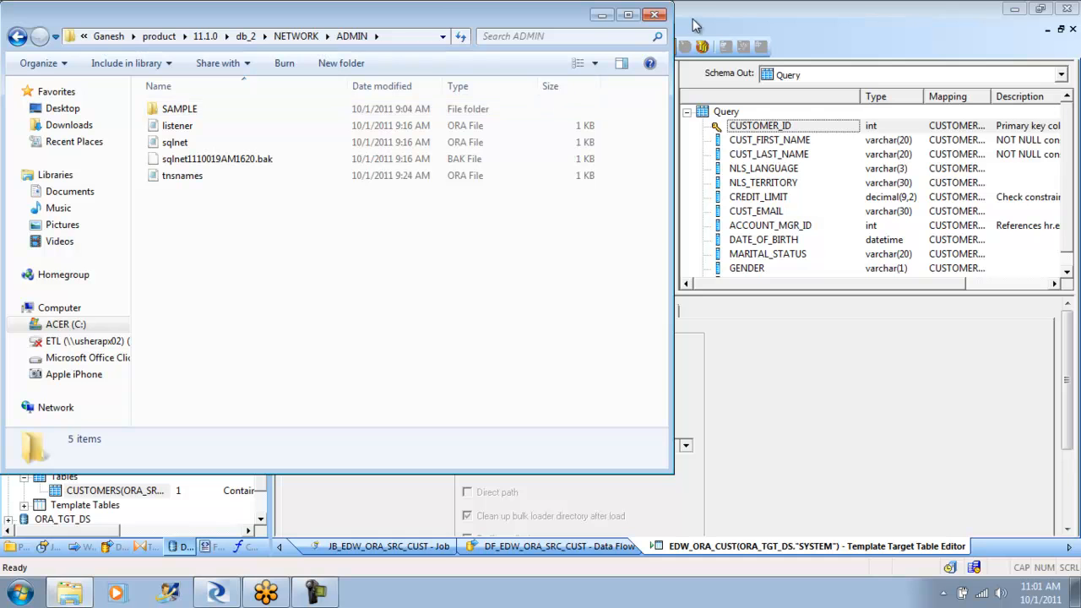
click(657, 17)
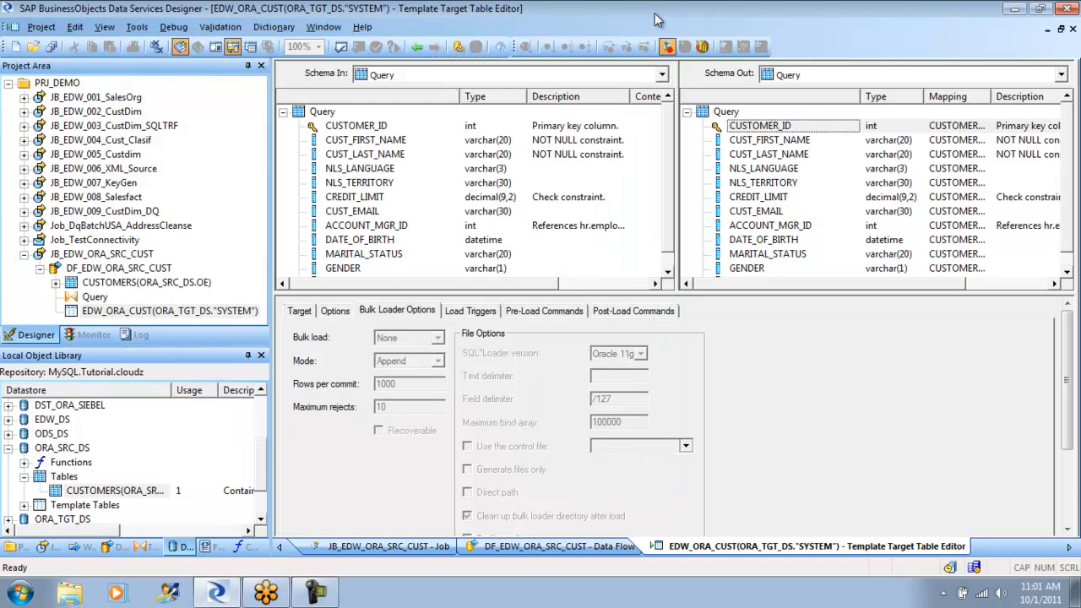
- Return to the DF_EDW_ORA_SRC_CUST data flow, validate all objects and close the validation output
click(419, 47)
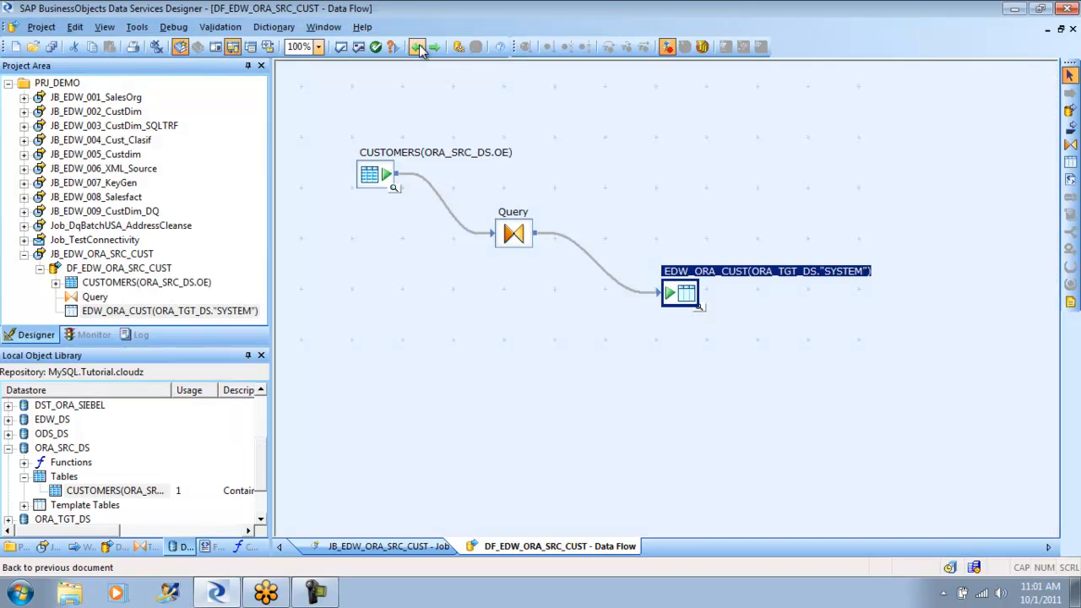
click(430, 371)
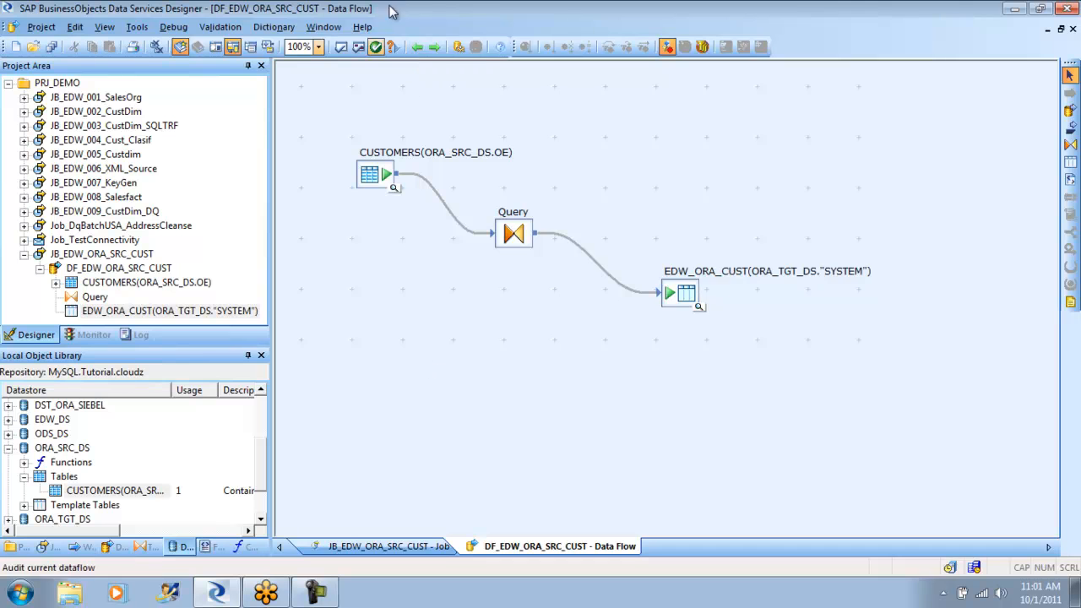
click(357, 47)
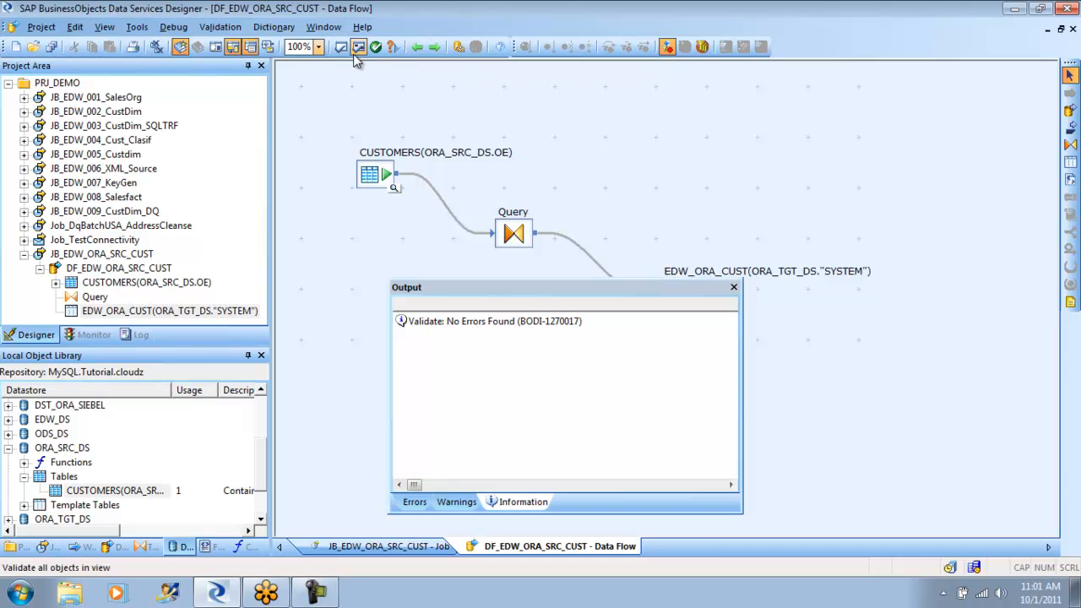
click(734, 288)
- Execute the JB_EDW_ORA_SRC_CUST job, saving the changed data flow and accepting the default execution properties
click(24, 254)
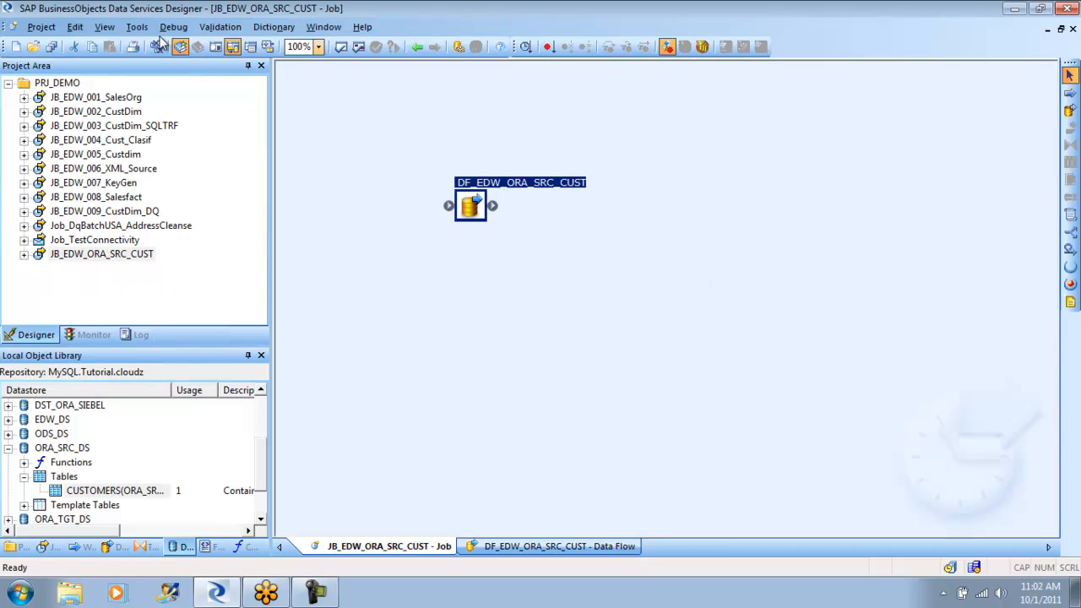
right_click(107, 256)
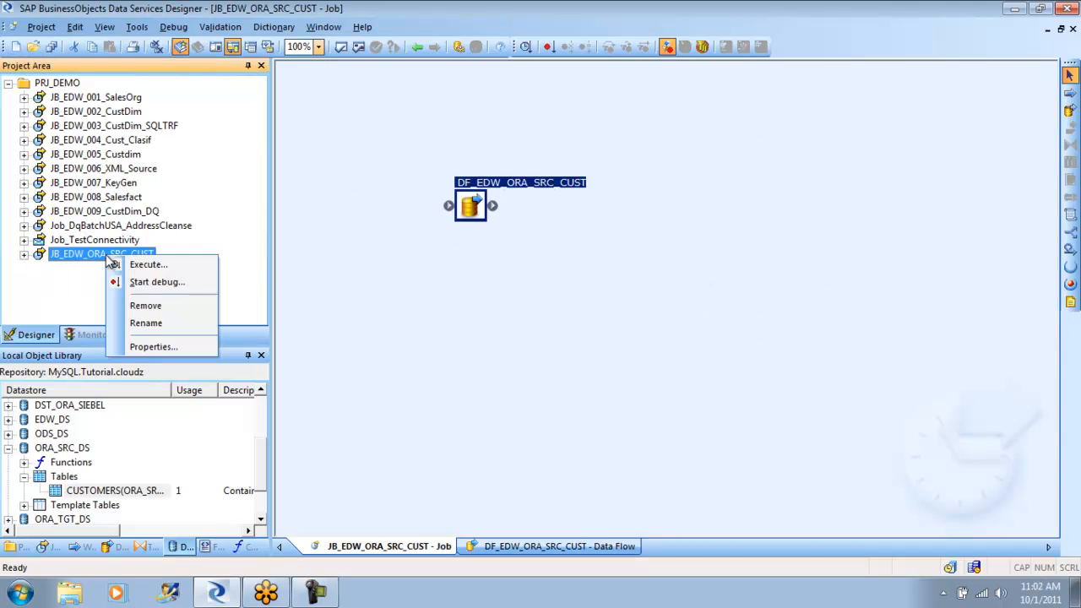
click(147, 264)
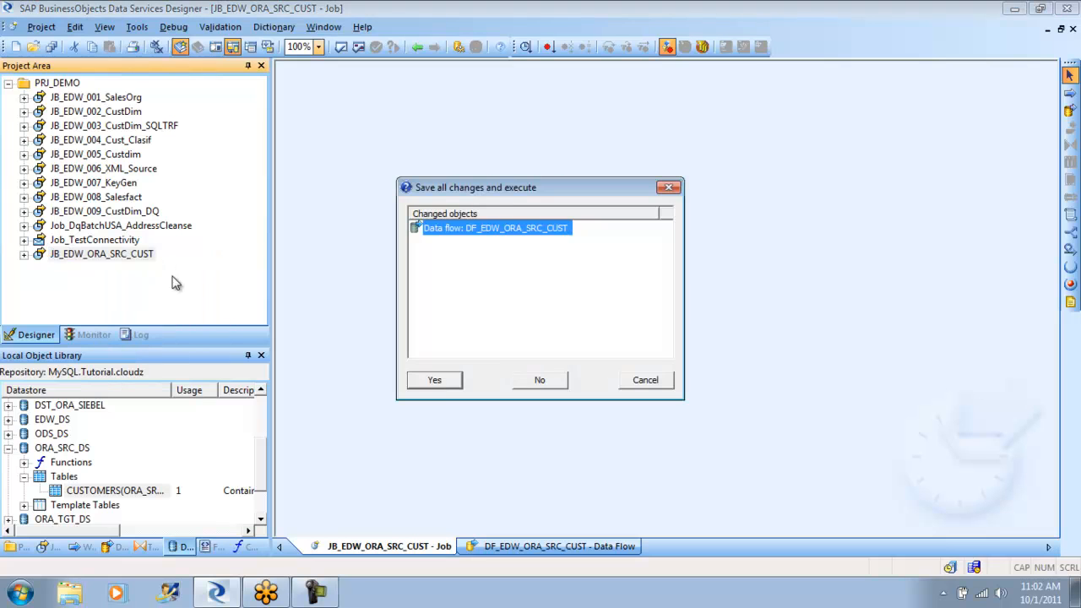
click(432, 380)
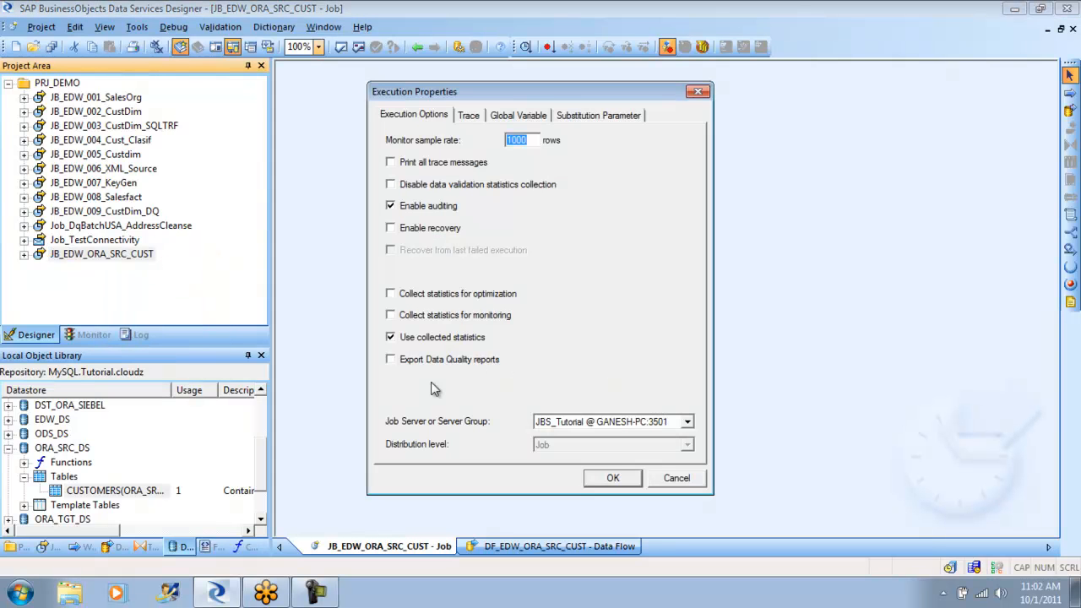
click(607, 480)
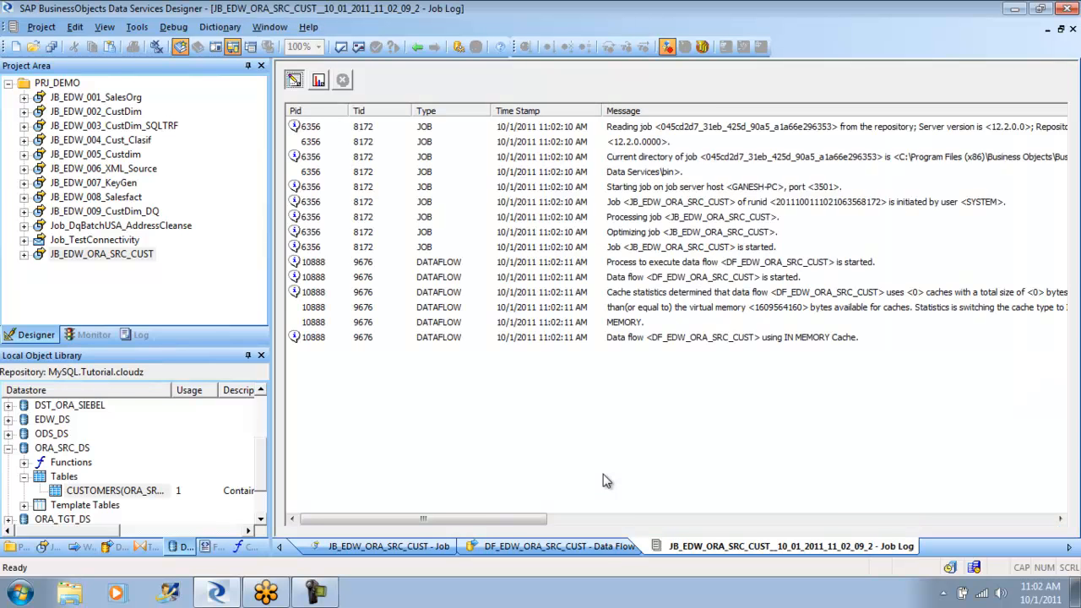
- Check the running job's row-count monitor and trace log for progress
click(318, 81)
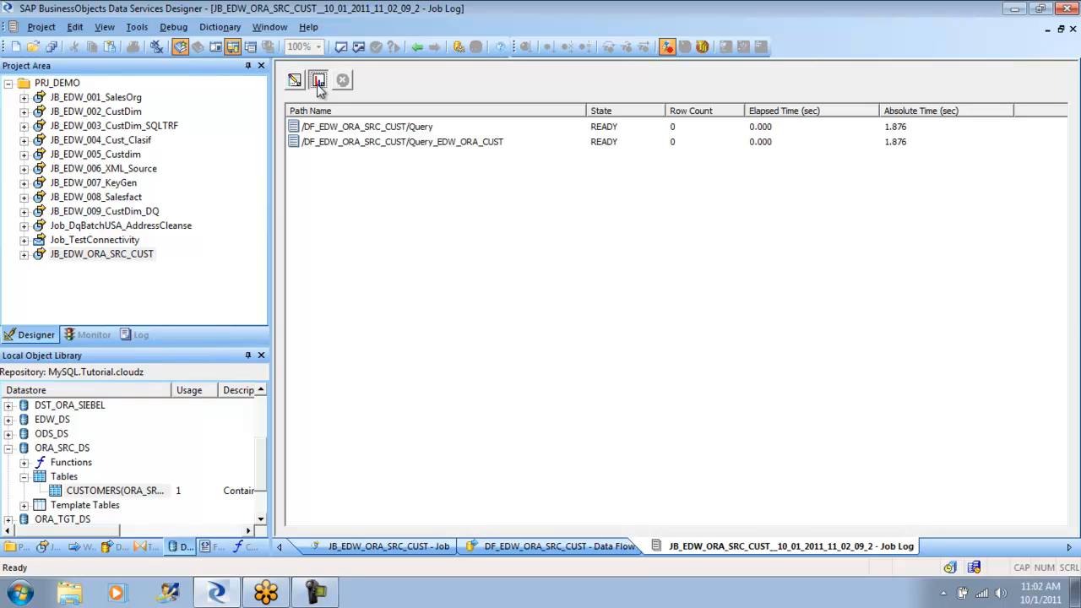
click(294, 81)
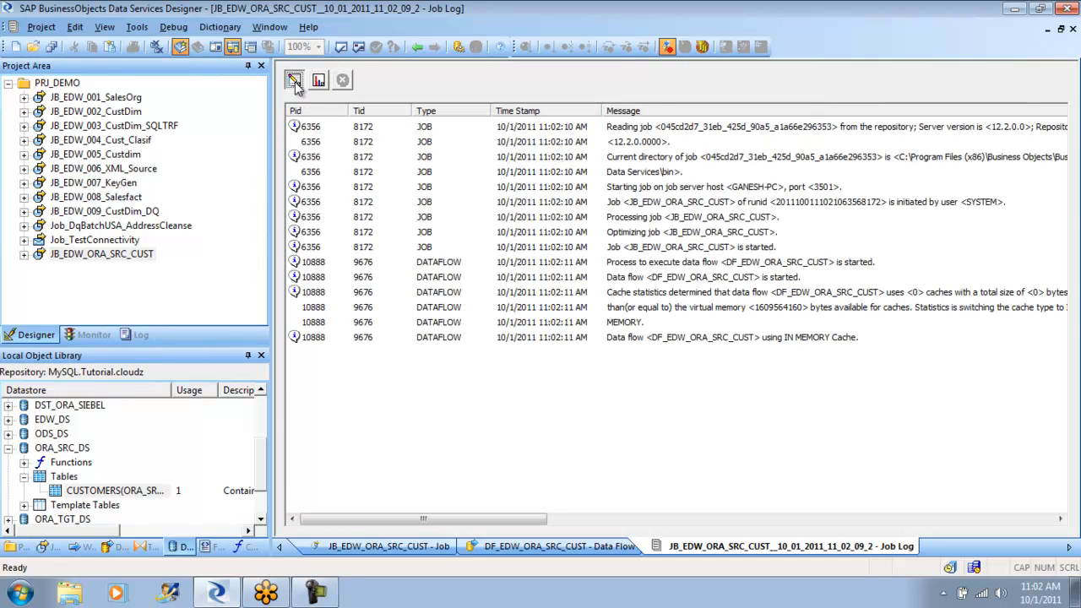
click(319, 82)
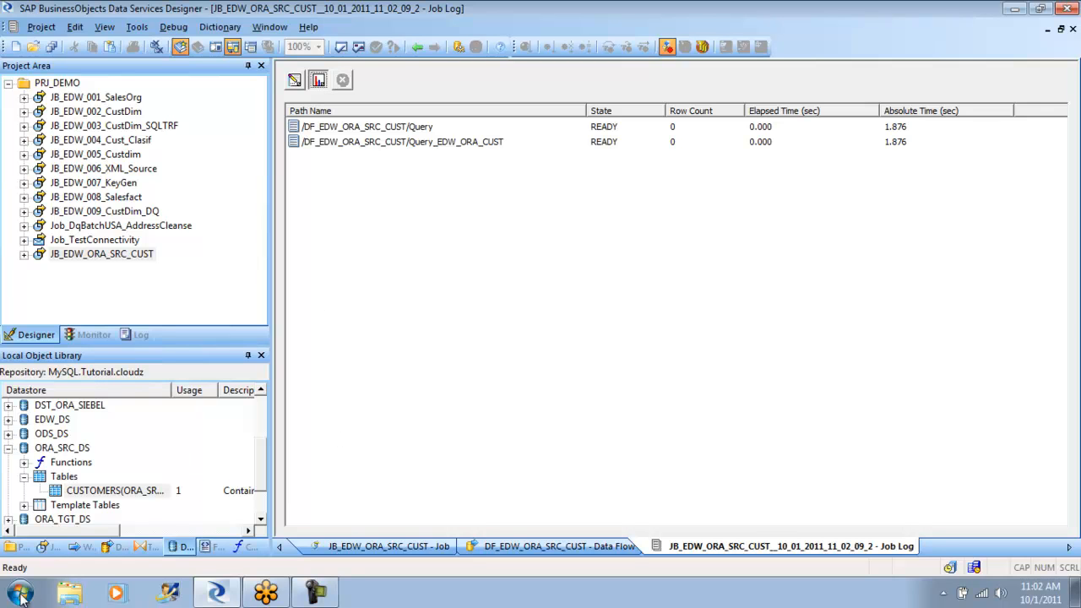
- Switch to Windows Explorer and open the Oracle client's product\11.2.0\client_1\network\admin folder under C:\app
click(79, 597)
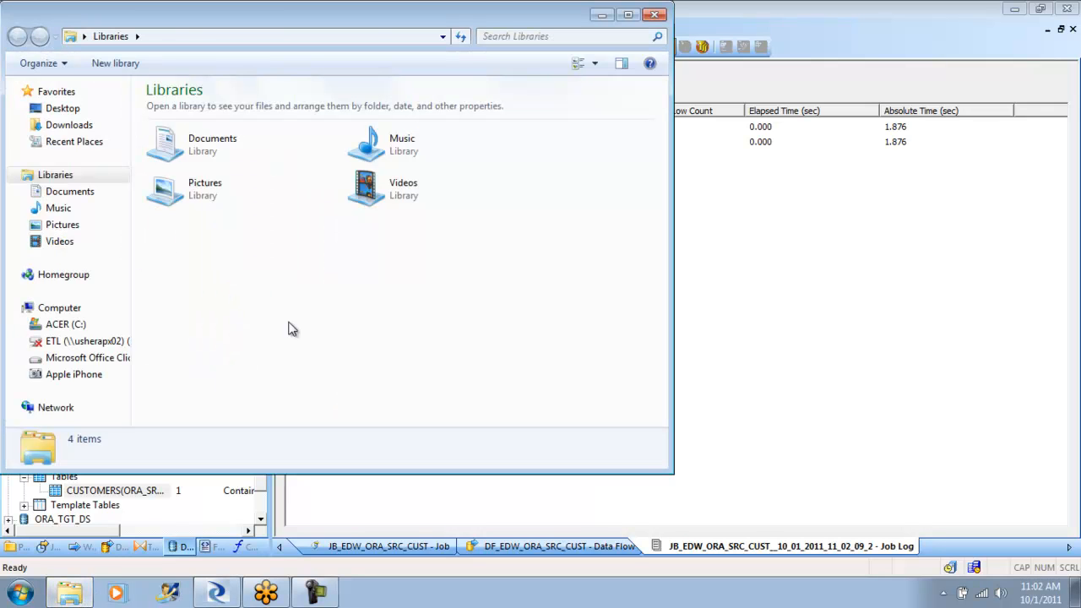
click(70, 327)
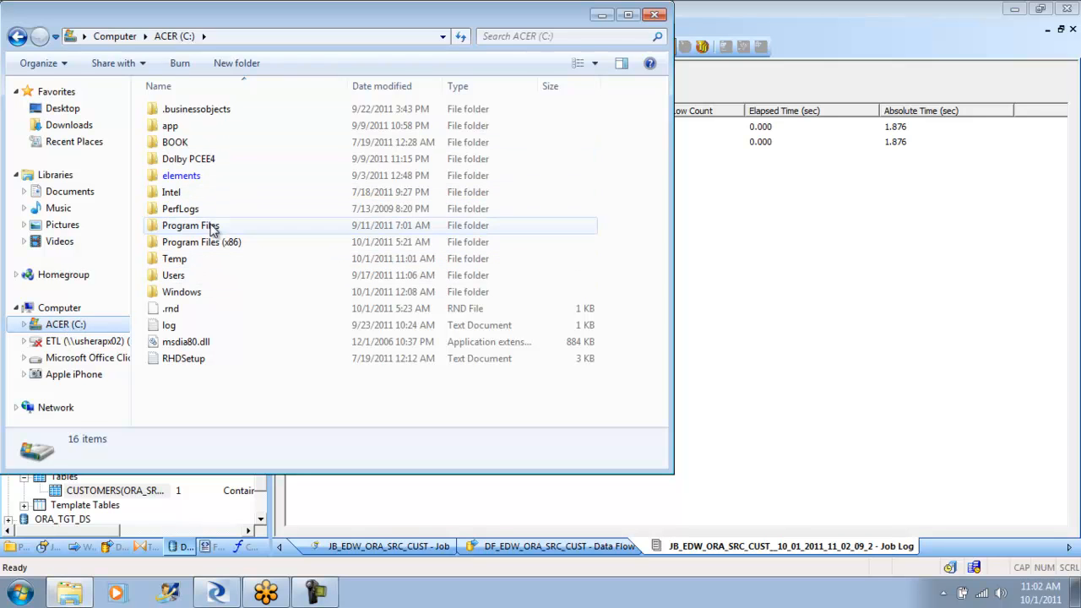
double_click(184, 126)
double_click(178, 109)
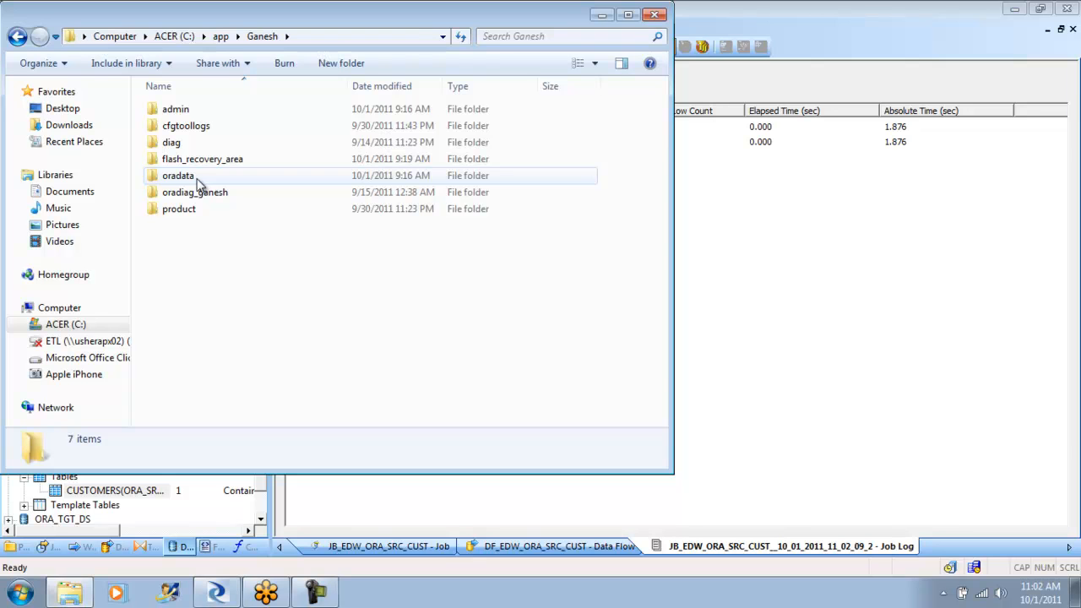
double_click(179, 207)
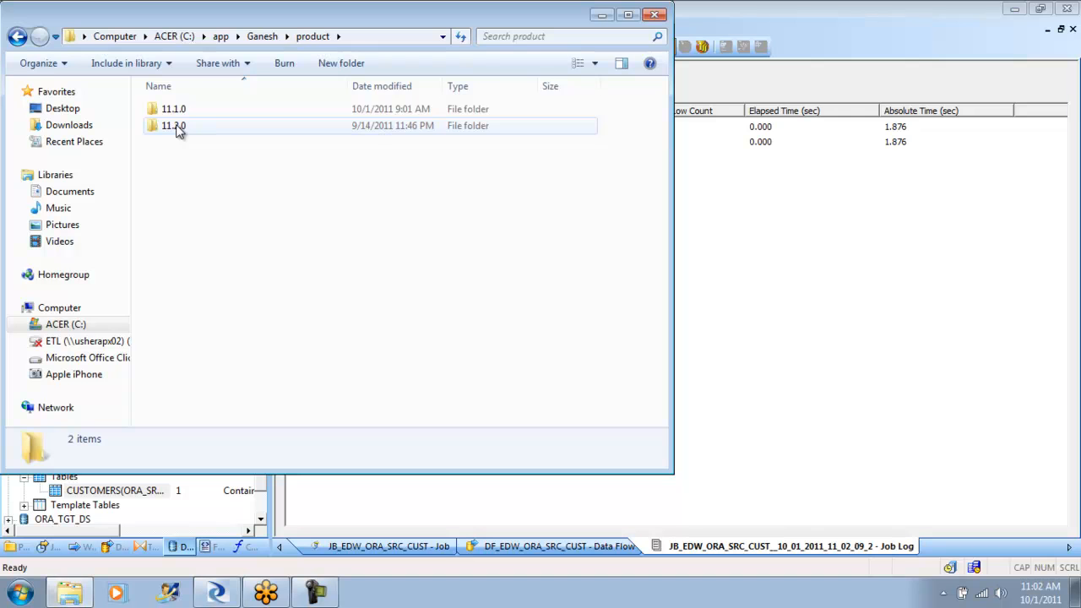
double_click(180, 130)
double_click(179, 111)
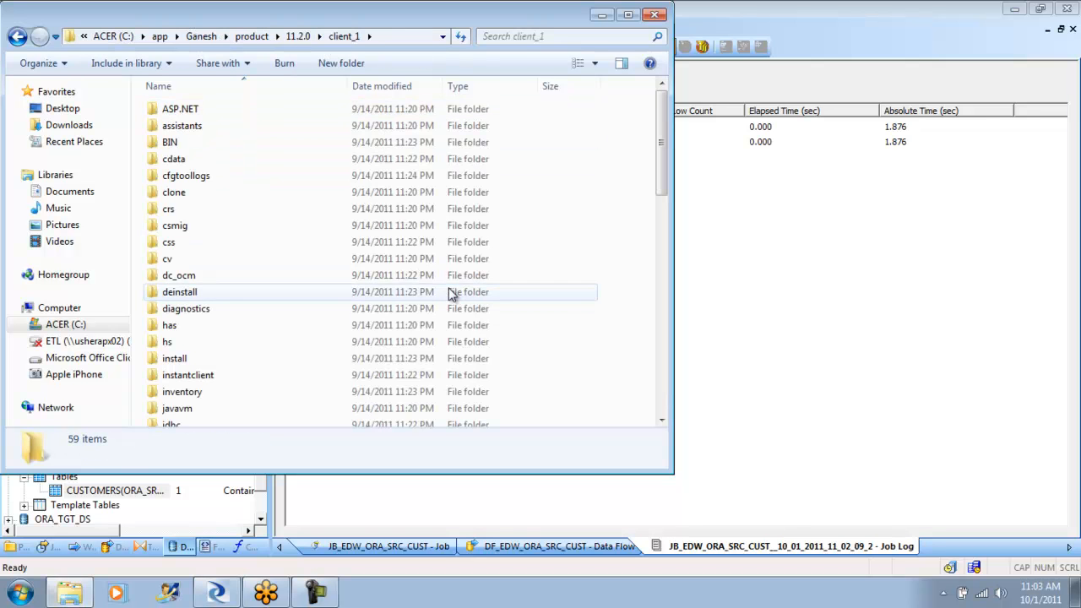
drag(662, 152, 663, 277)
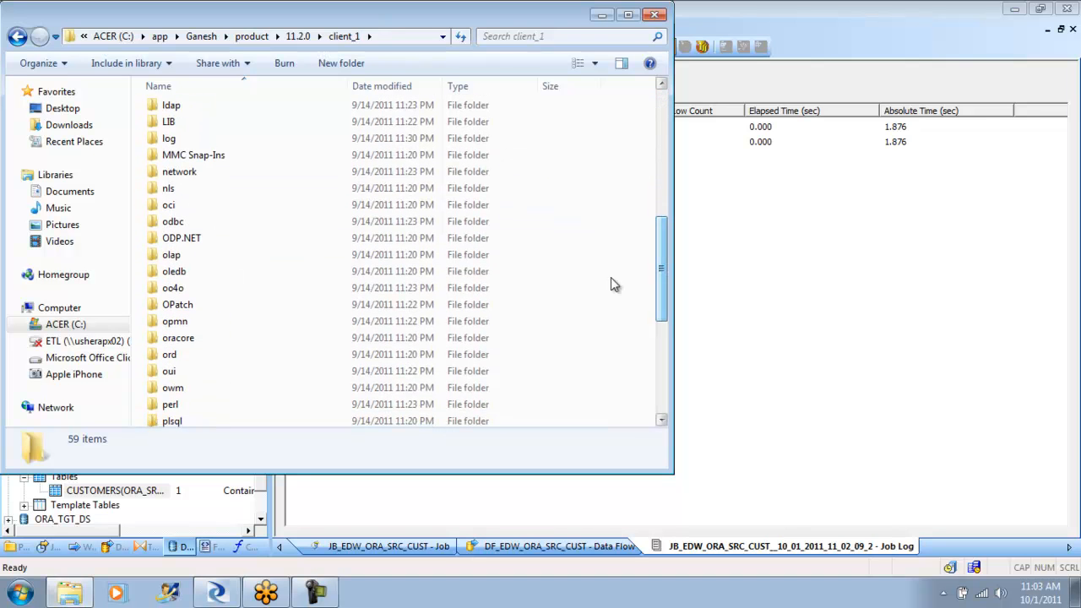
double_click(209, 171)
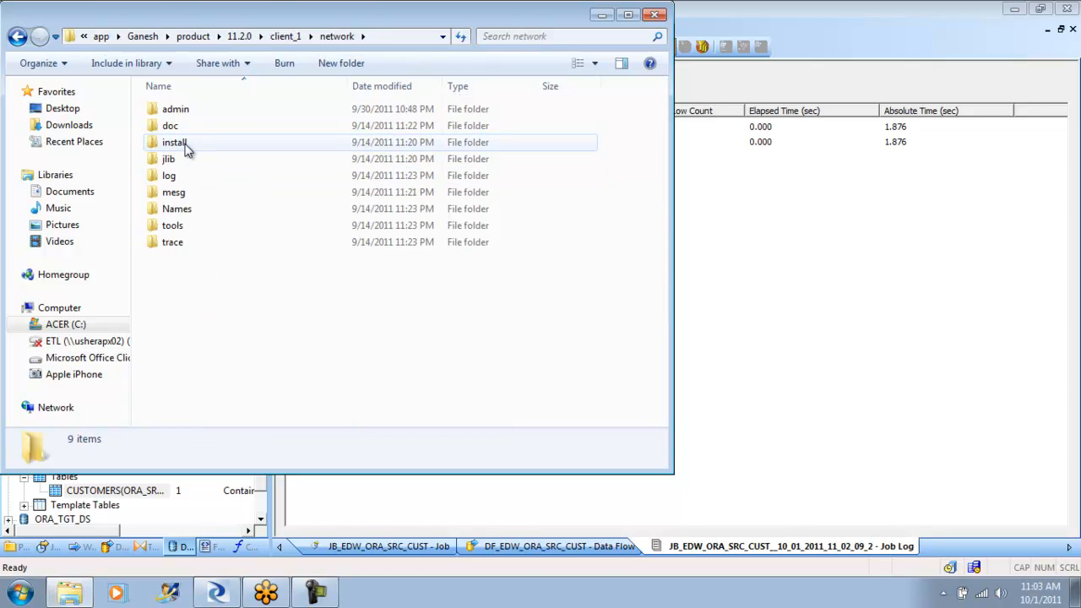
double_click(196, 111)
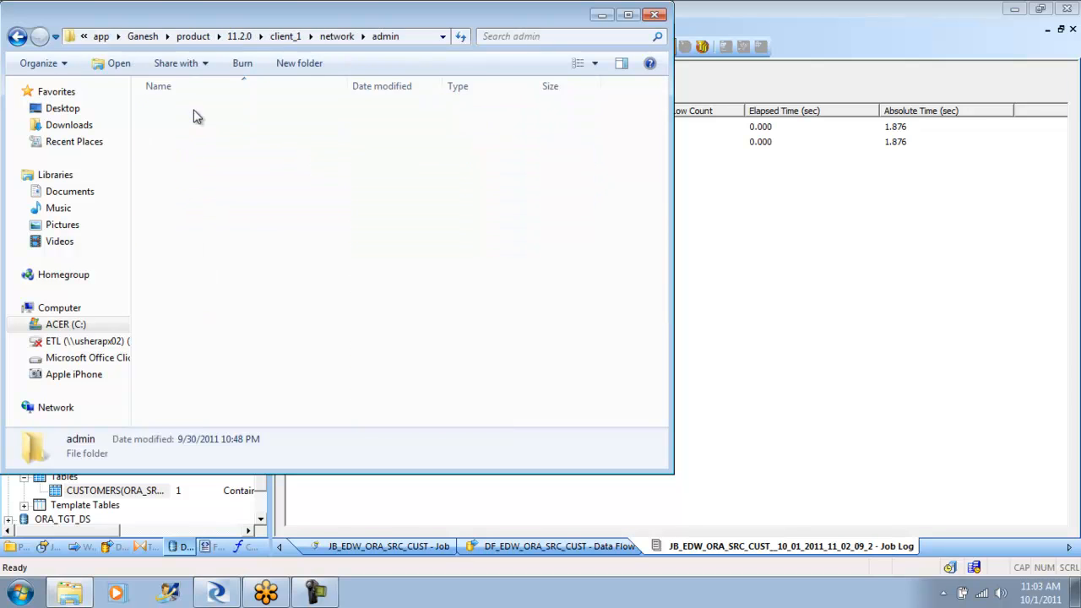
- Delete the listener, sqlnet and tnsnames files from the client_1\network\admin folder, moving them to the Recycle Bin, and close the folder window
click(177, 130)
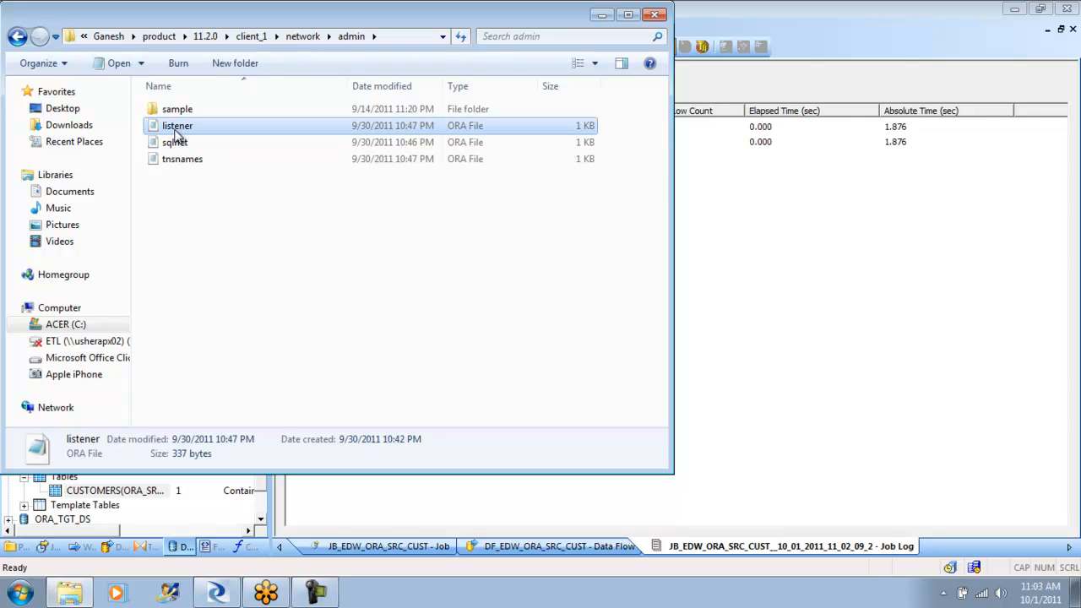
shift+click(188, 163)
right_click(187, 160)
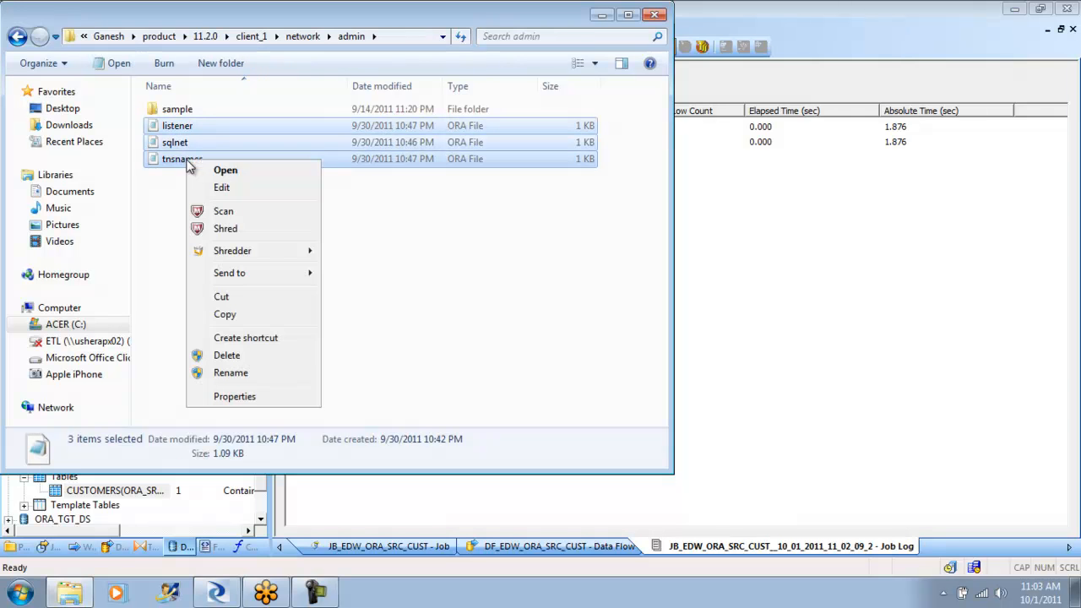
click(226, 356)
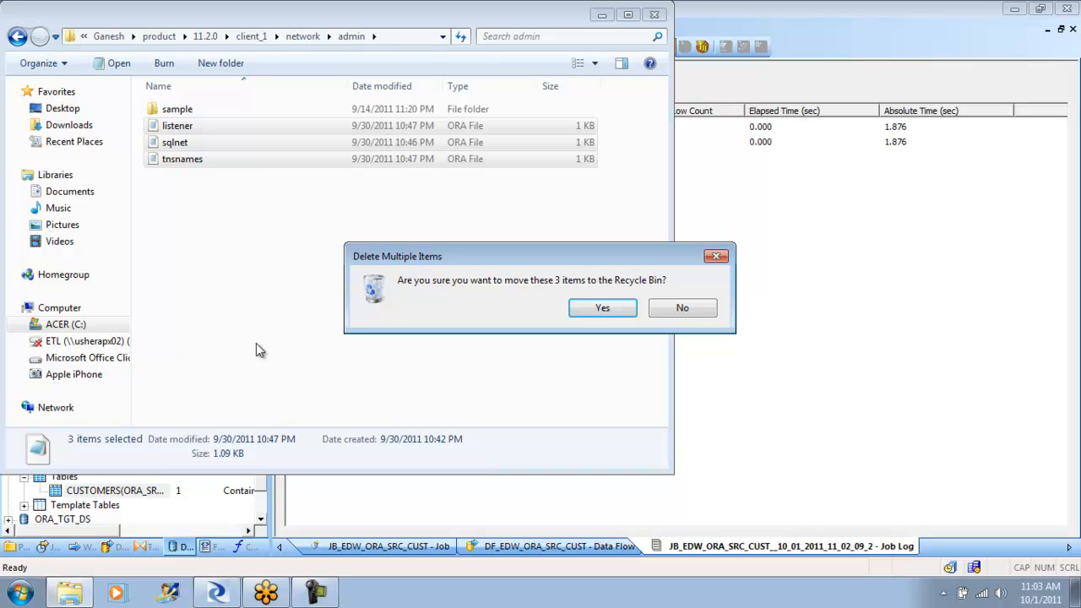
click(603, 308)
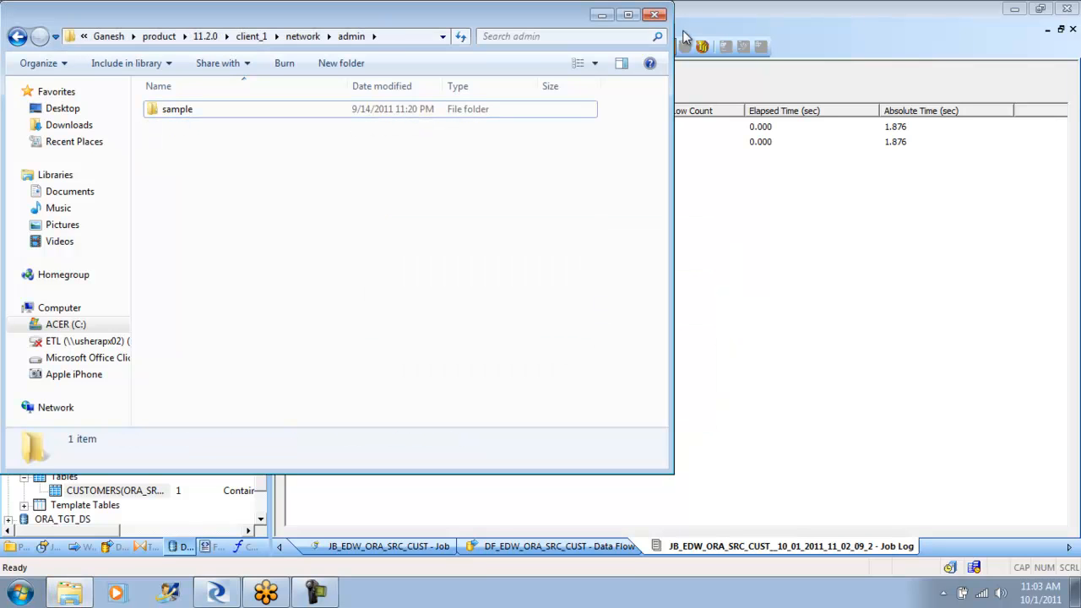
click(655, 15)
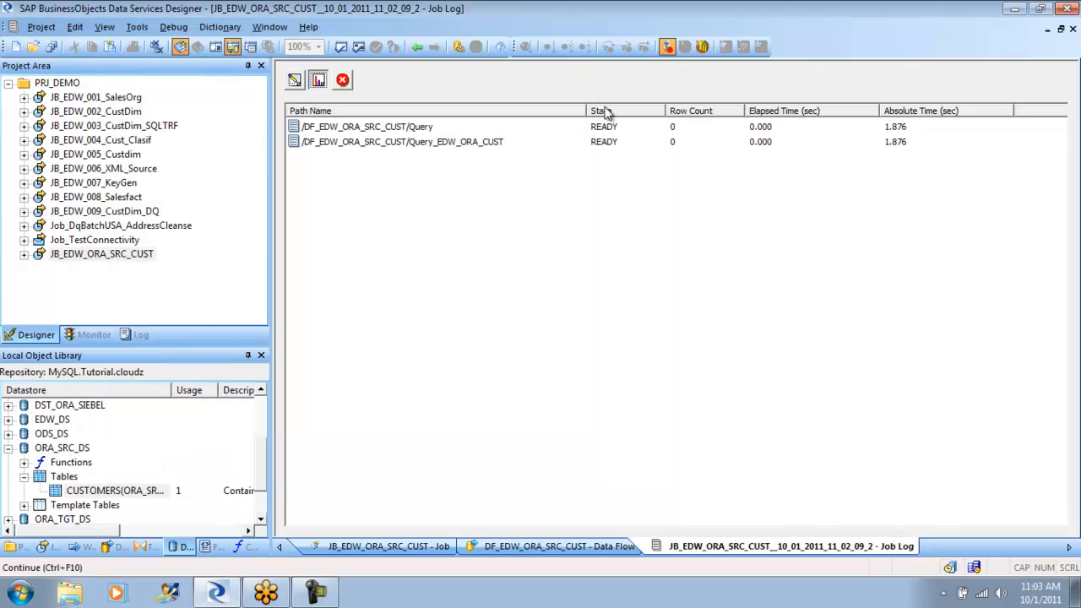
- Close the open job log and object views, collapse JB_EDW_ORA_SRC_CUST in the project tree and exit Data Services Designer
click(422, 47)
click(421, 47)
click(421, 47)
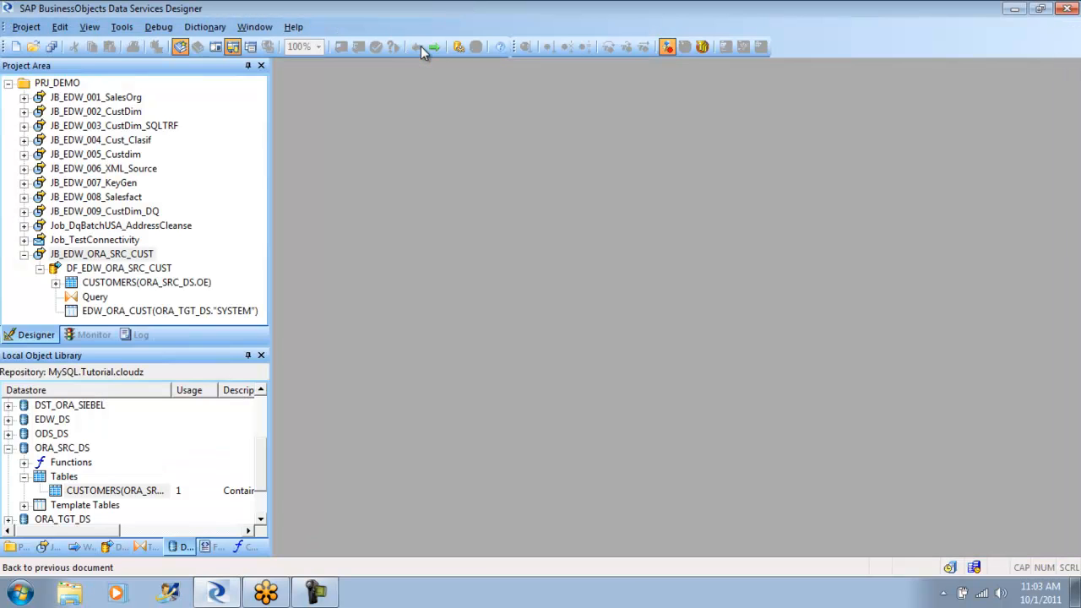
click(23, 254)
click(26, 27)
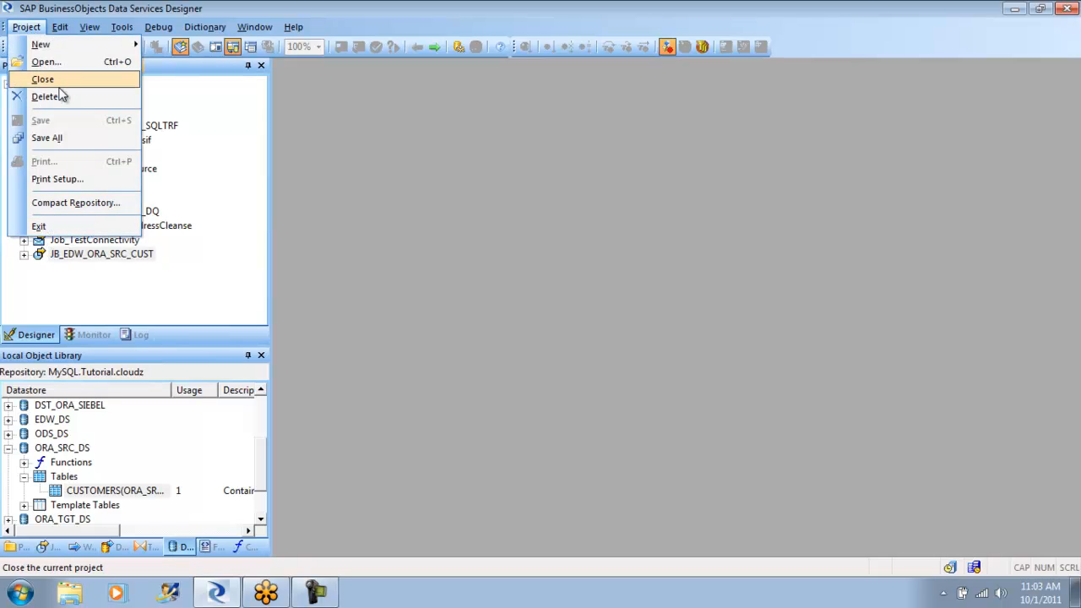
mouse_move(69, 31)
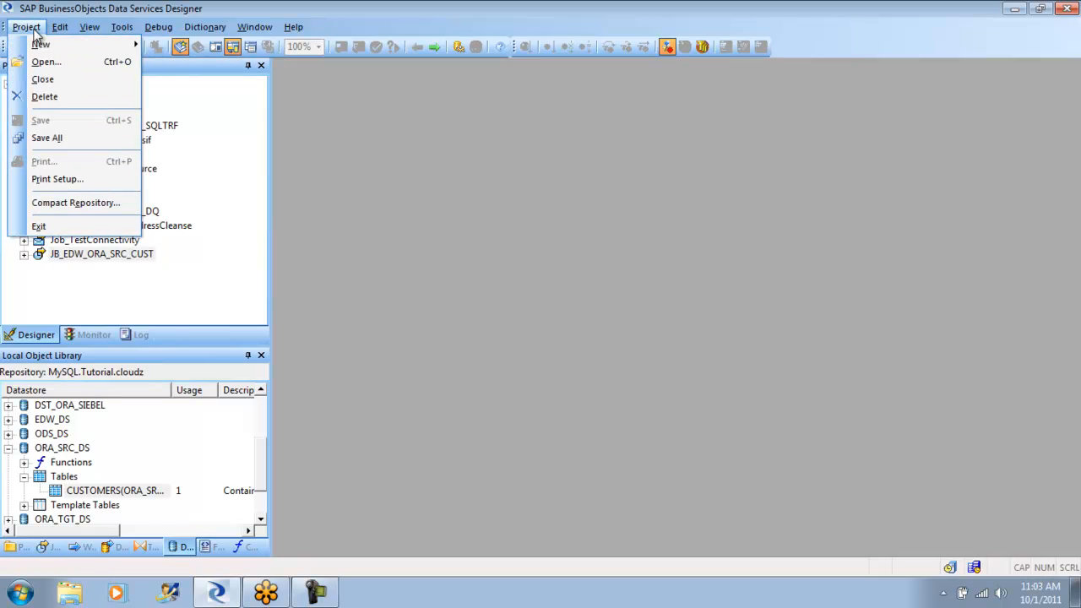
click(72, 139)
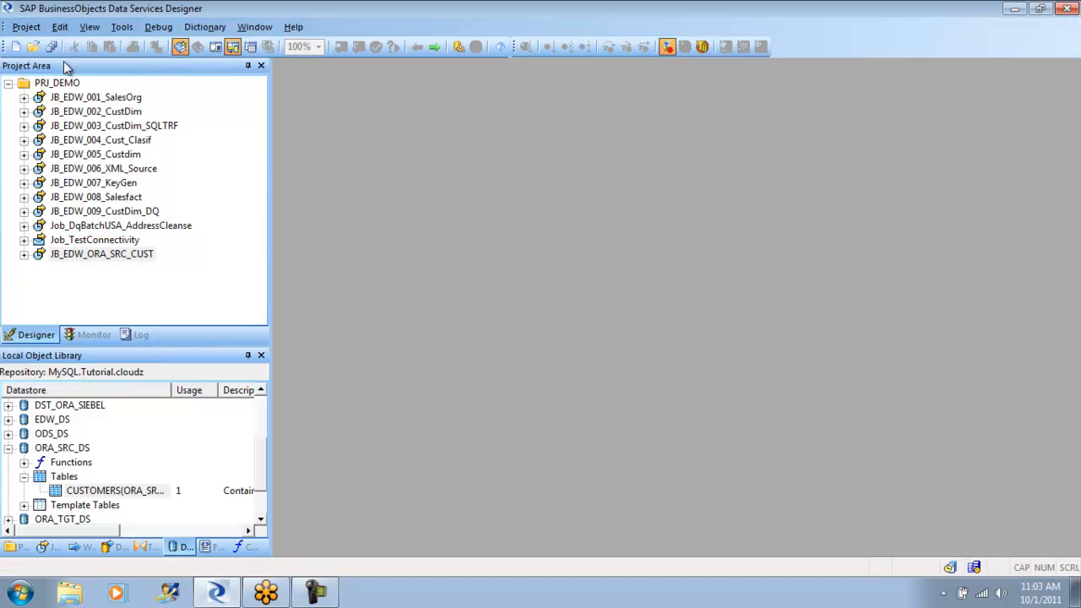
click(26, 27)
click(46, 225)
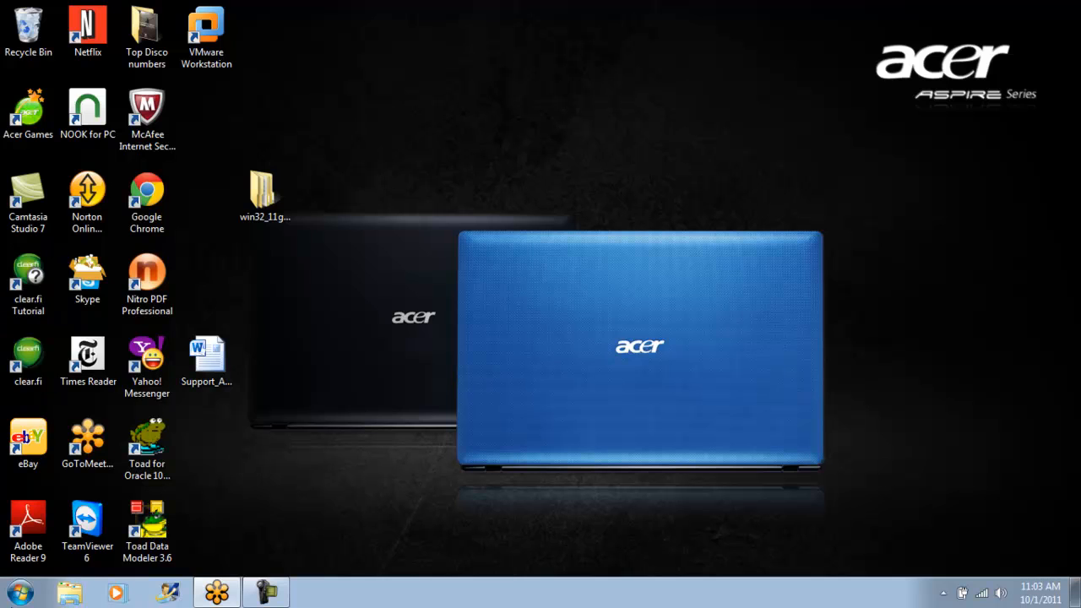
- Restart Data Services Designer and log in to the MySQL Tutorial repository with the remembered credentials
click(21, 594)
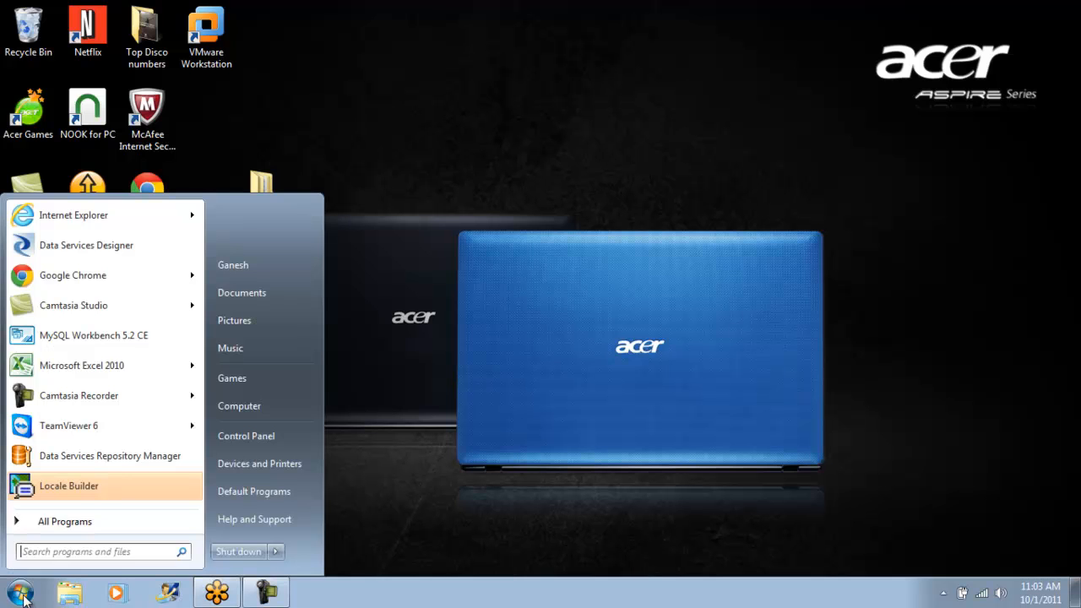
click(125, 245)
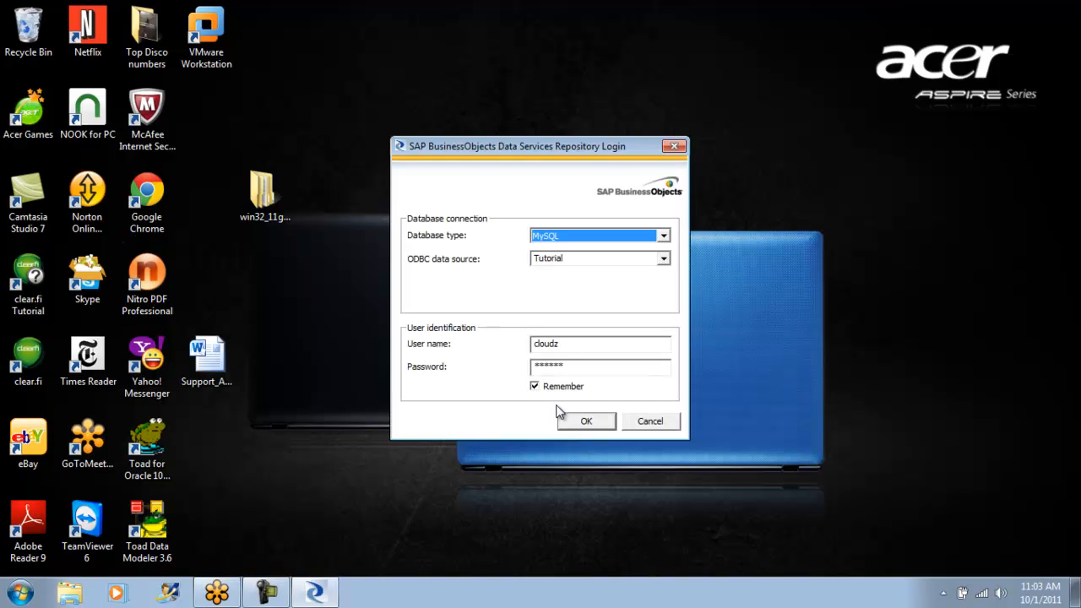
click(589, 421)
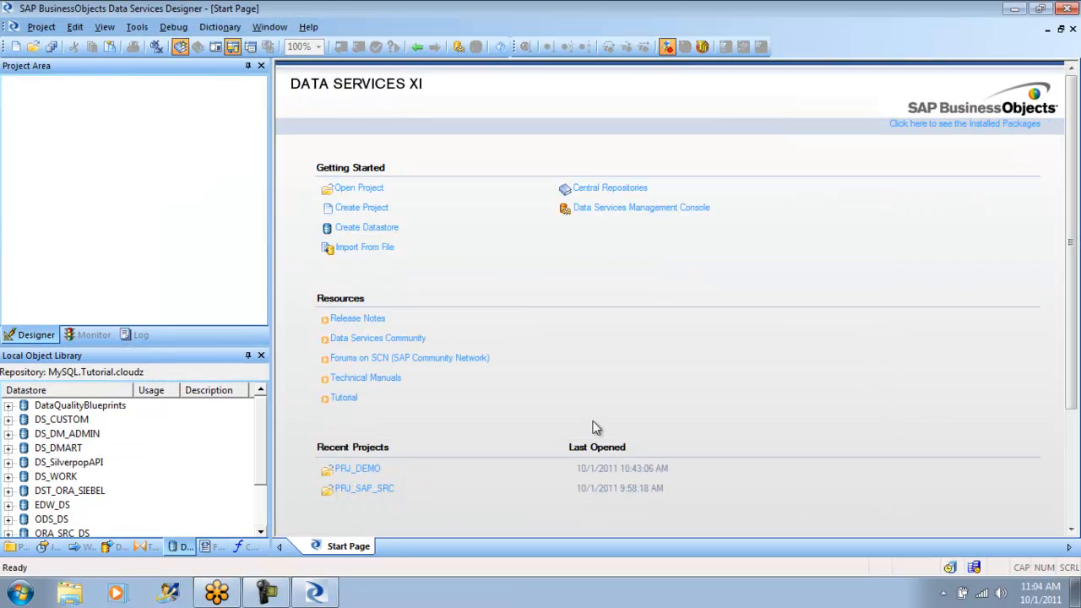
- Find the PRJ_DEMO project in the local object library and open it in the project area
click(44, 548)
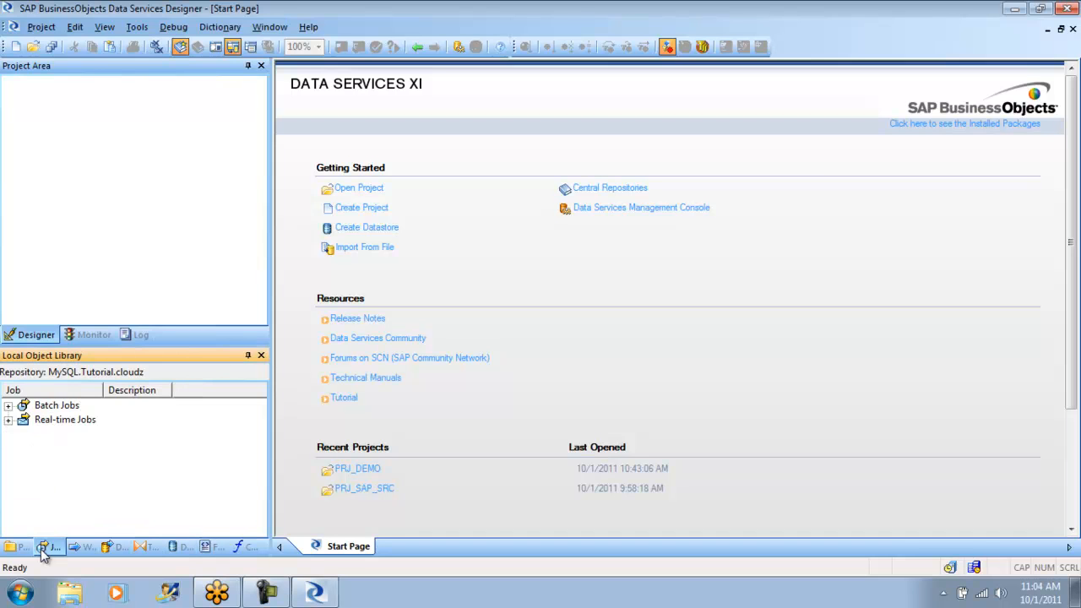
click(8, 405)
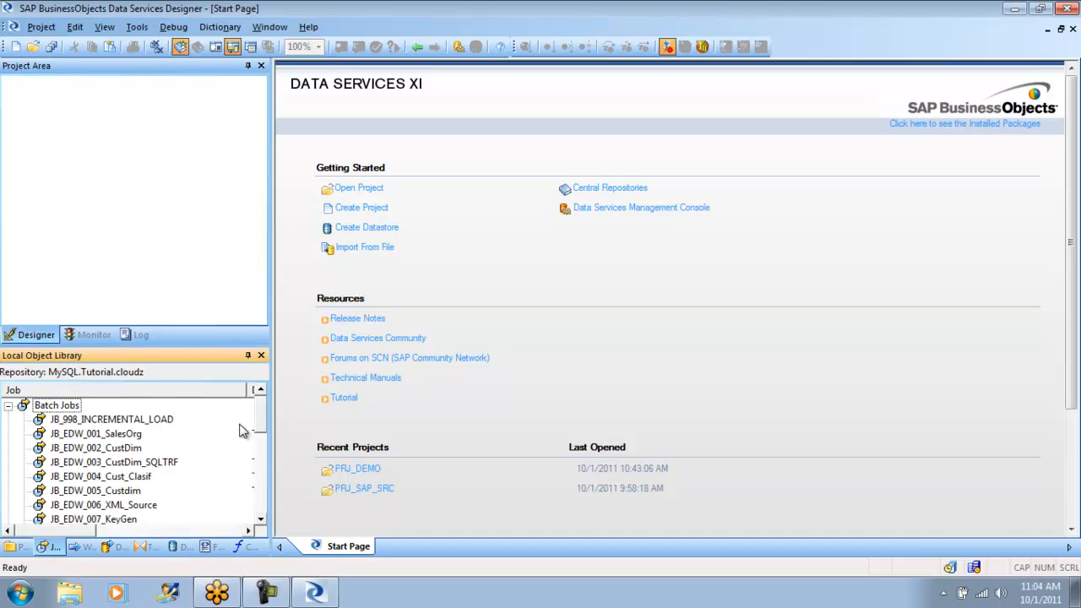
click(21, 547)
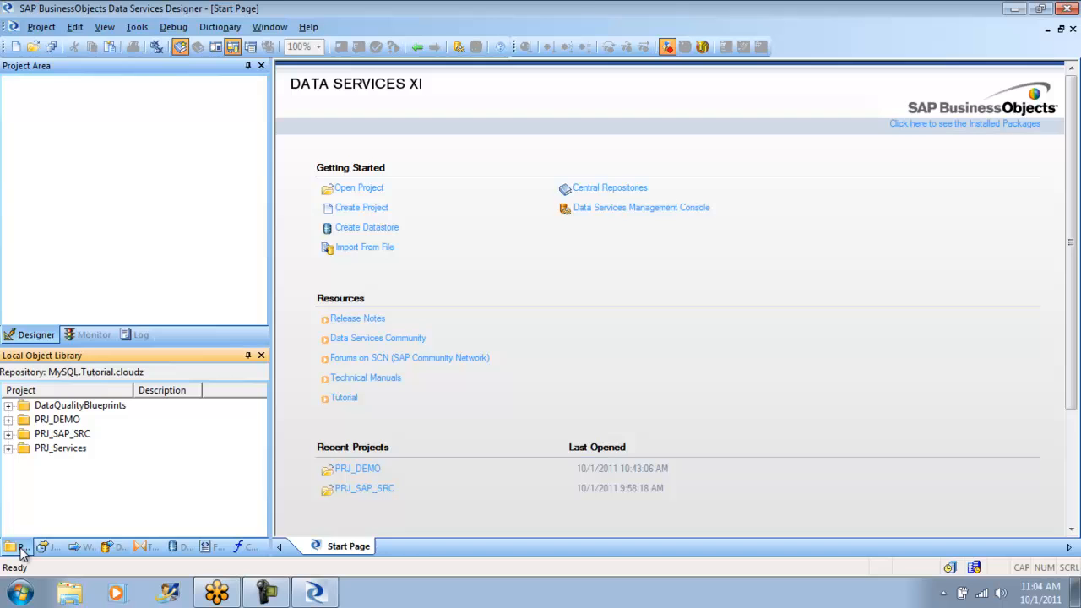
double_click(67, 420)
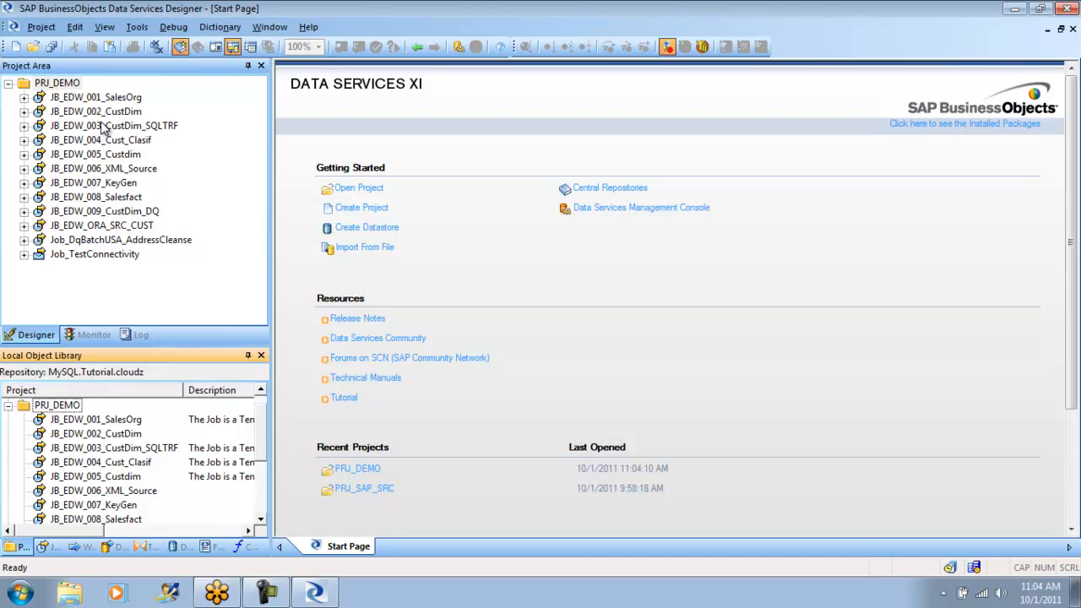
- Execute the JB_EDW_ORA_SRC_CUST job with the default execution properties and check its row-count monitor and trace log
click(107, 228)
right_click(105, 230)
click(140, 237)
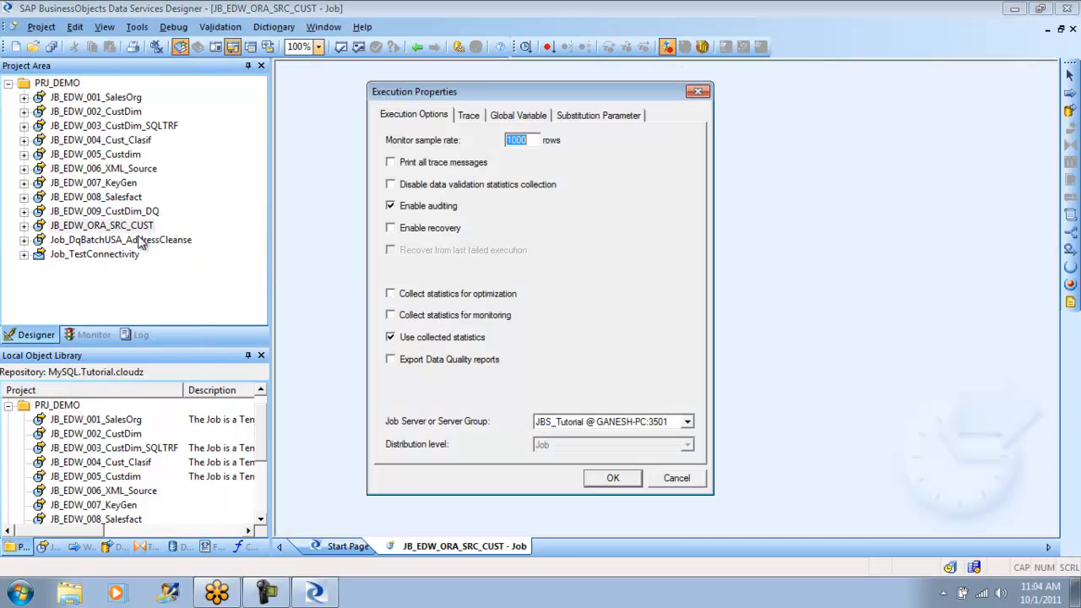
click(607, 481)
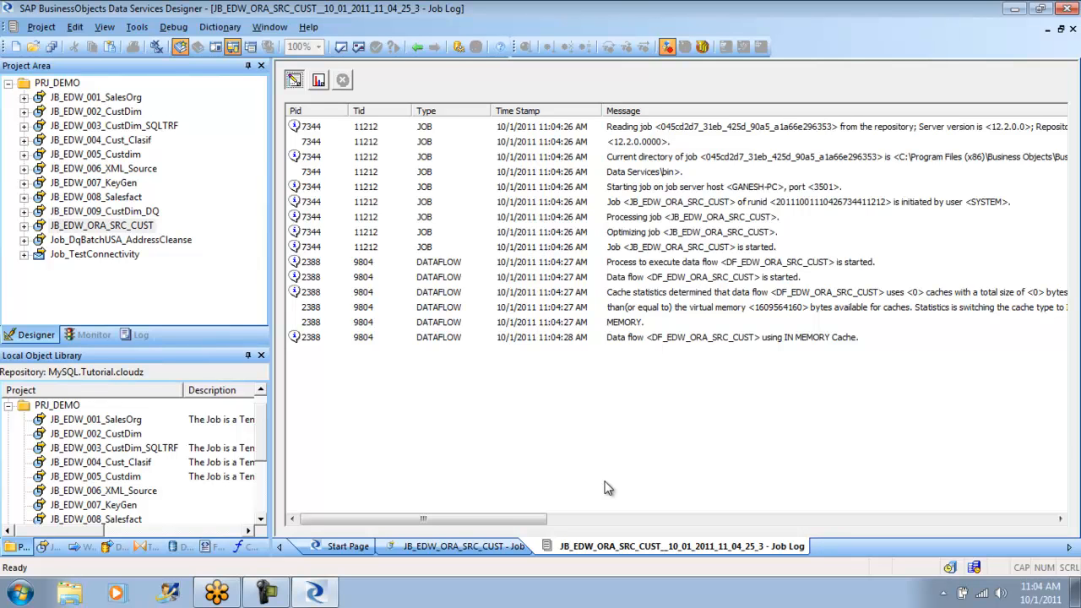
click(318, 80)
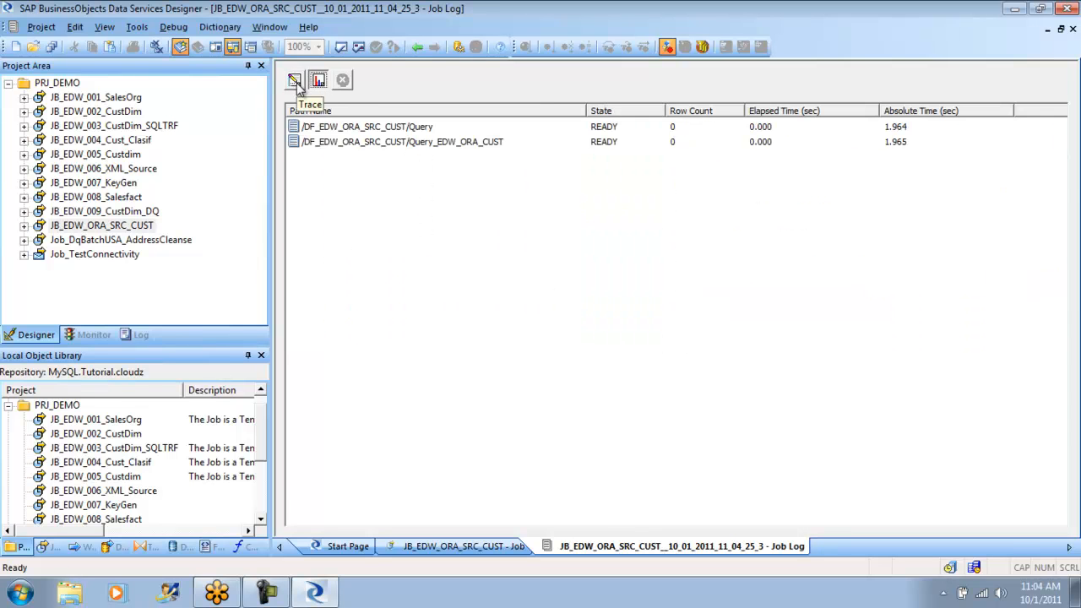
click(295, 81)
- Examine the trace and error logs of the earlier run JB_EDW_ORA_SRC_CUST__10_01_2011_11_02_09_2 from the job's log history
click(141, 335)
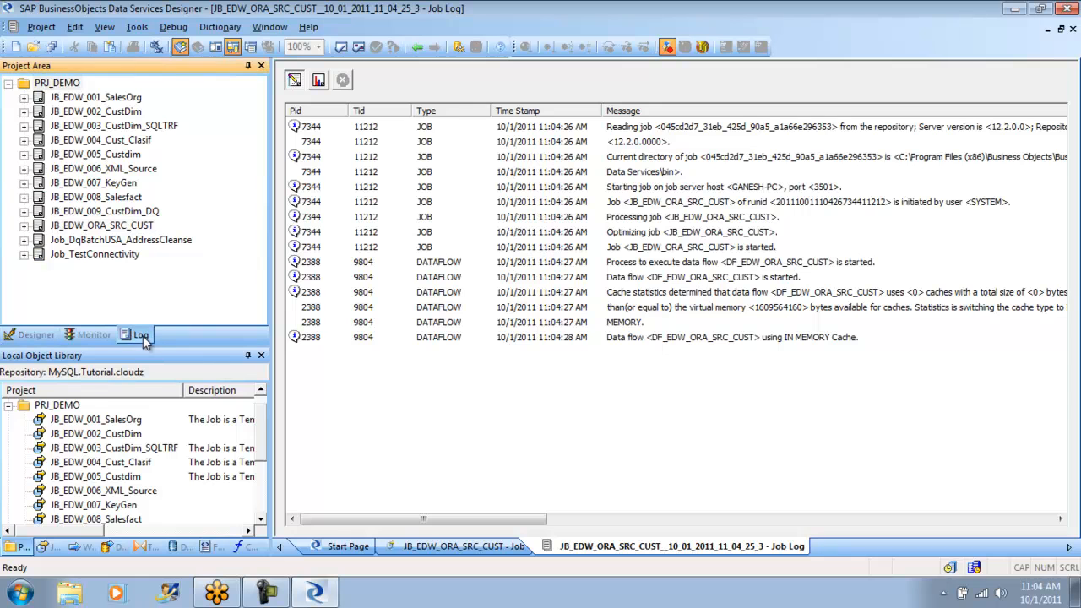
click(24, 226)
click(113, 268)
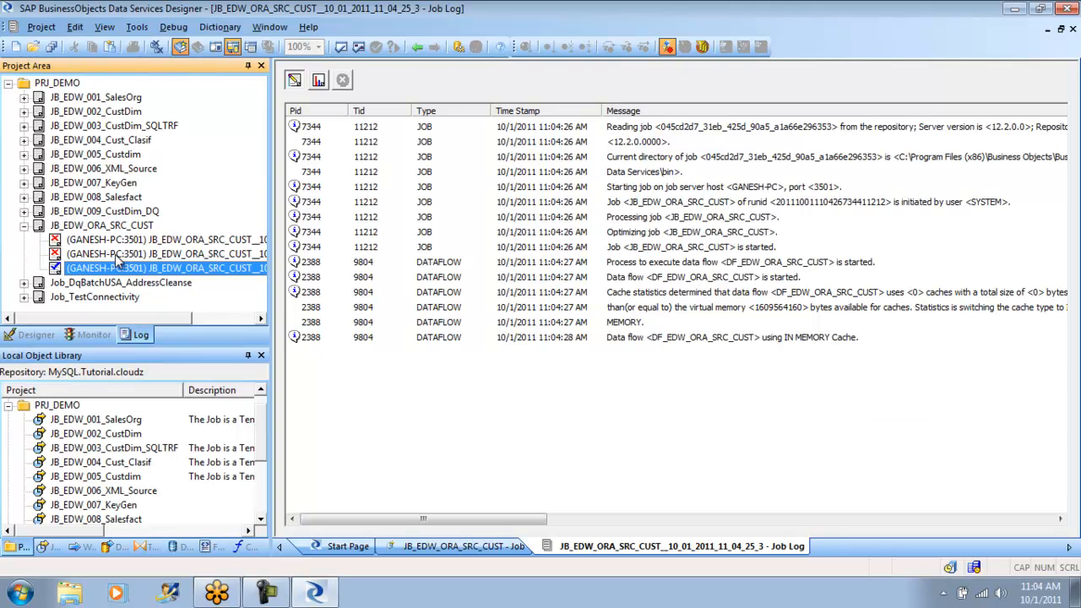
double_click(119, 255)
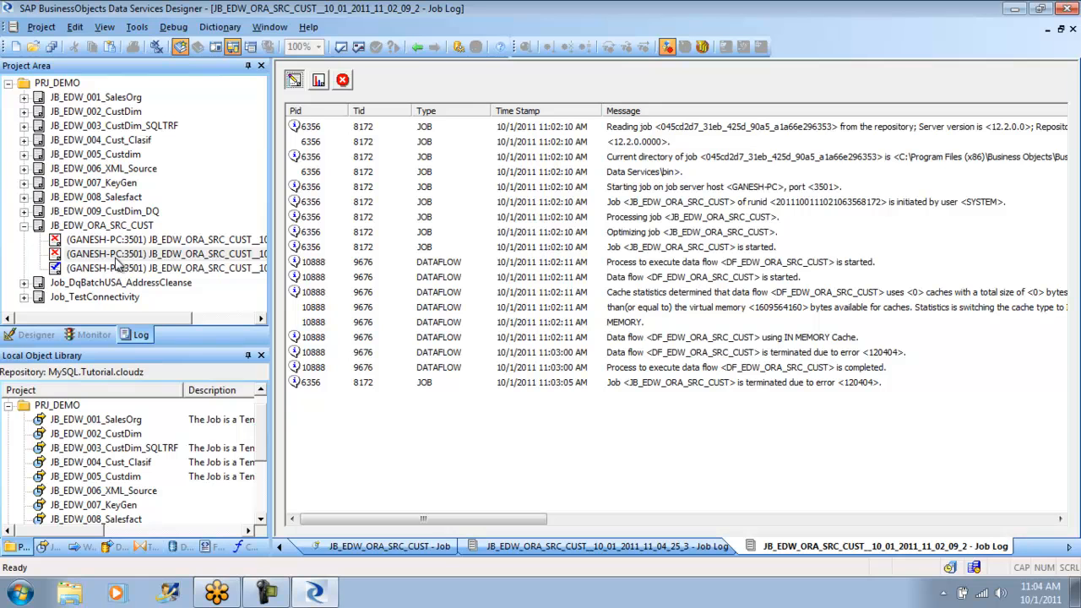
drag(342, 511, 397, 518)
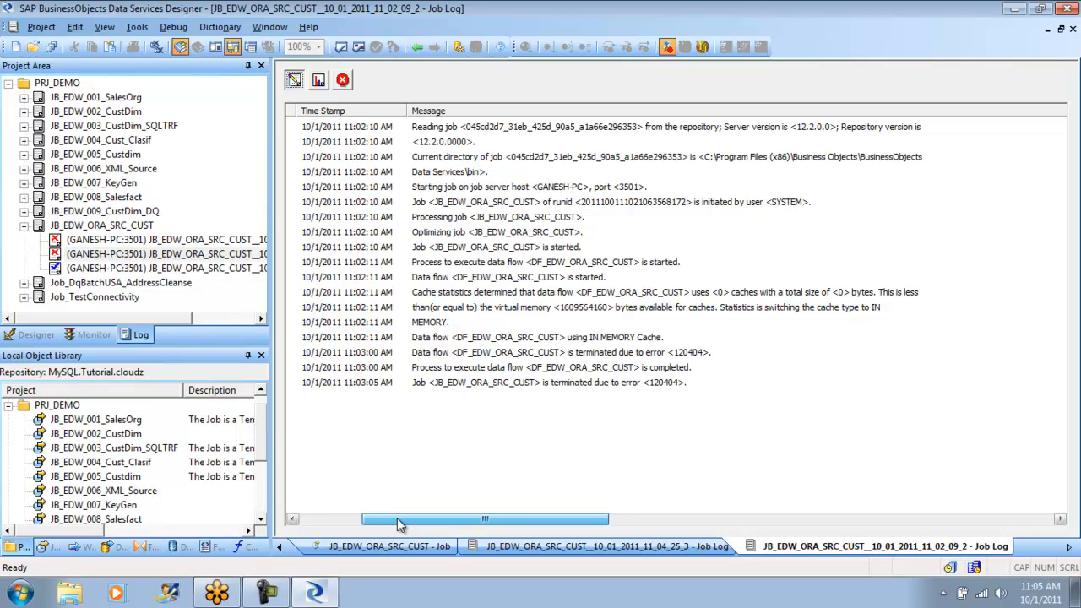
drag(400, 520, 338, 520)
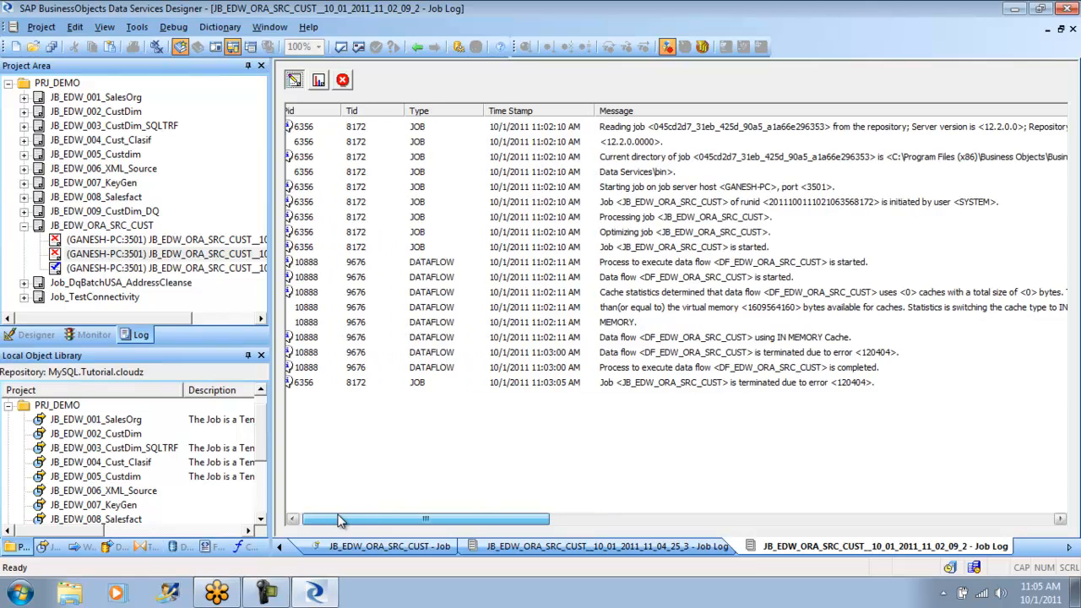
click(343, 80)
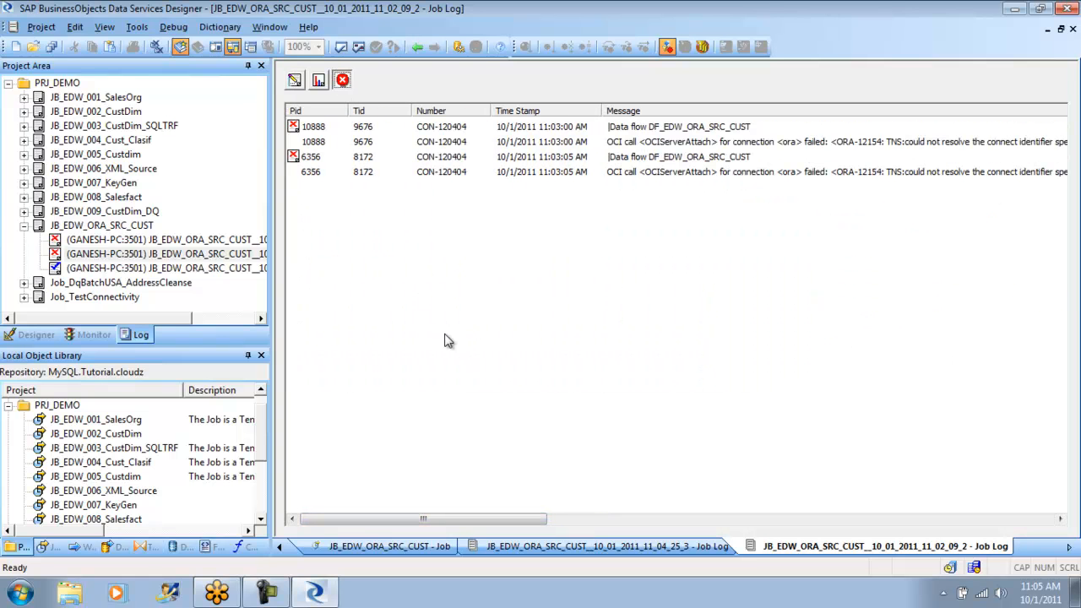
mouse_move(349, 521)
mouse_down()
mouse_move(413, 521)
mouse_move(334, 521)
mouse_up()
- Open the monitored run JB_EDW_ORA_SRC_CUST__10_01_2011_11_04_25_3 and read the full messages in its error log
click(93, 335)
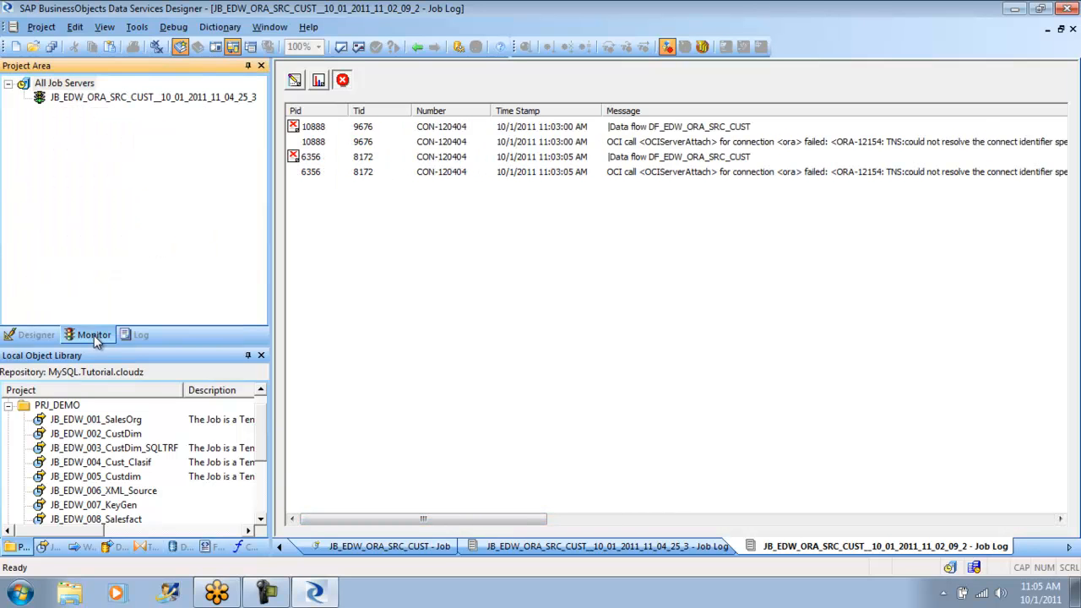
click(95, 98)
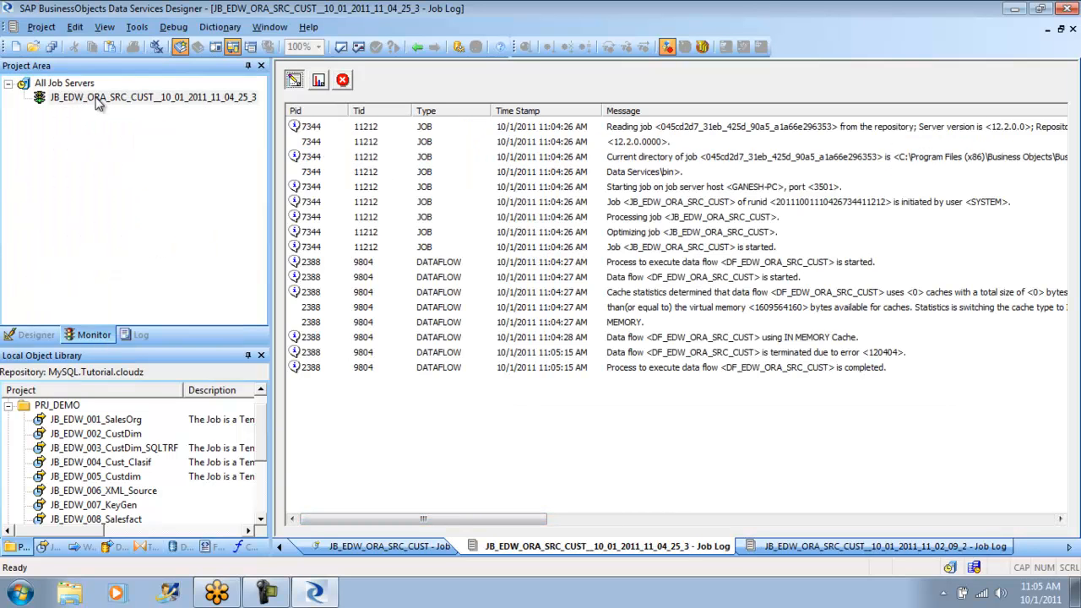
click(342, 81)
drag(368, 518, 433, 521)
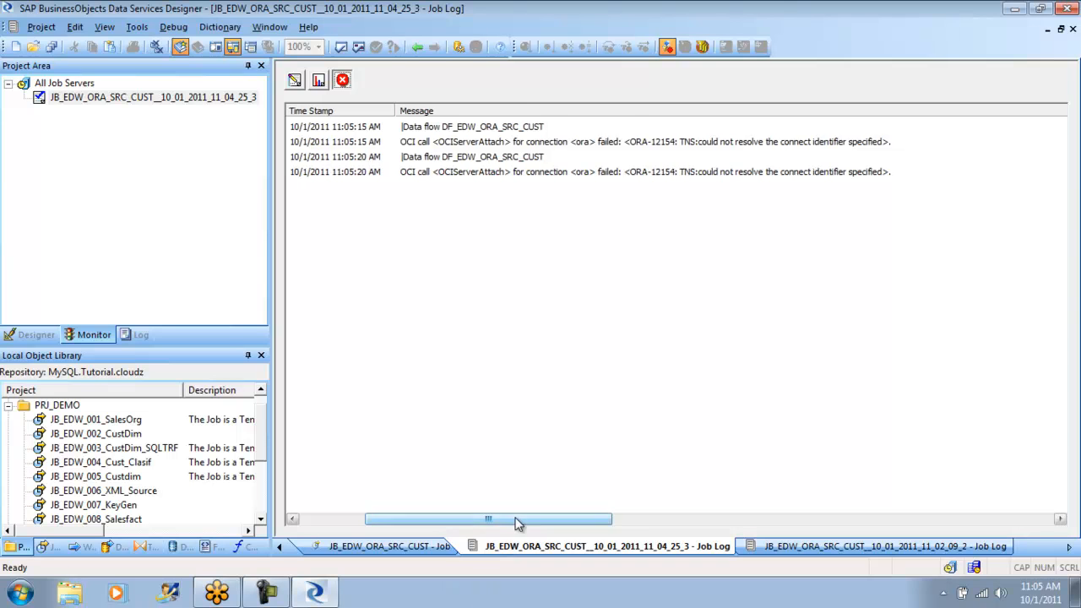
drag(514, 521, 346, 495)
- Close both job logs, reopen the DF_EDW_ORA_SRC_CUST data flow and view the load options of its EDW_ORA_CUST target table
click(416, 48)
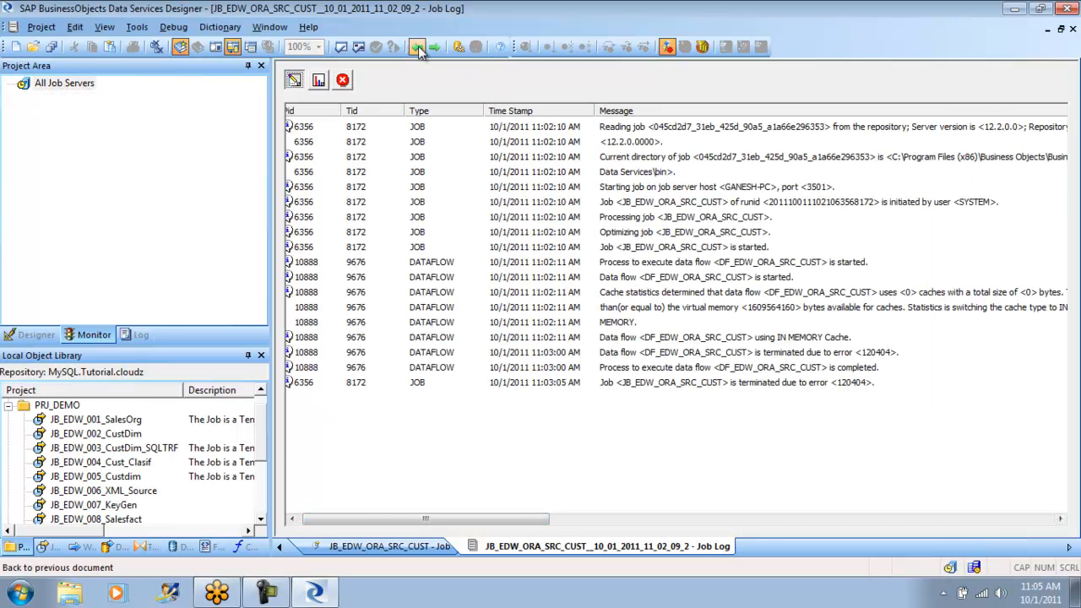
click(417, 48)
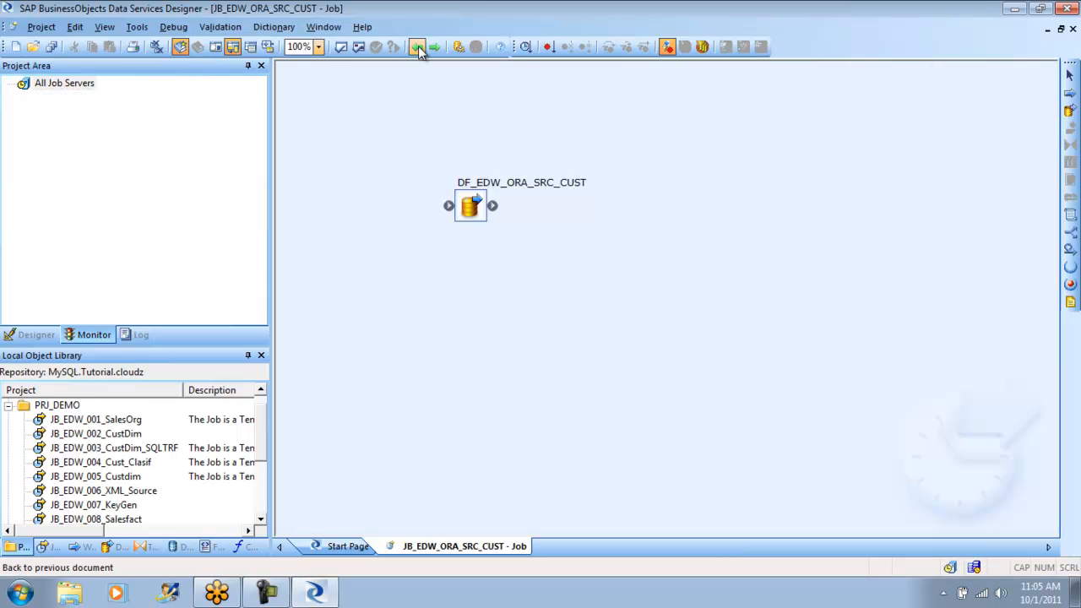
double_click(469, 207)
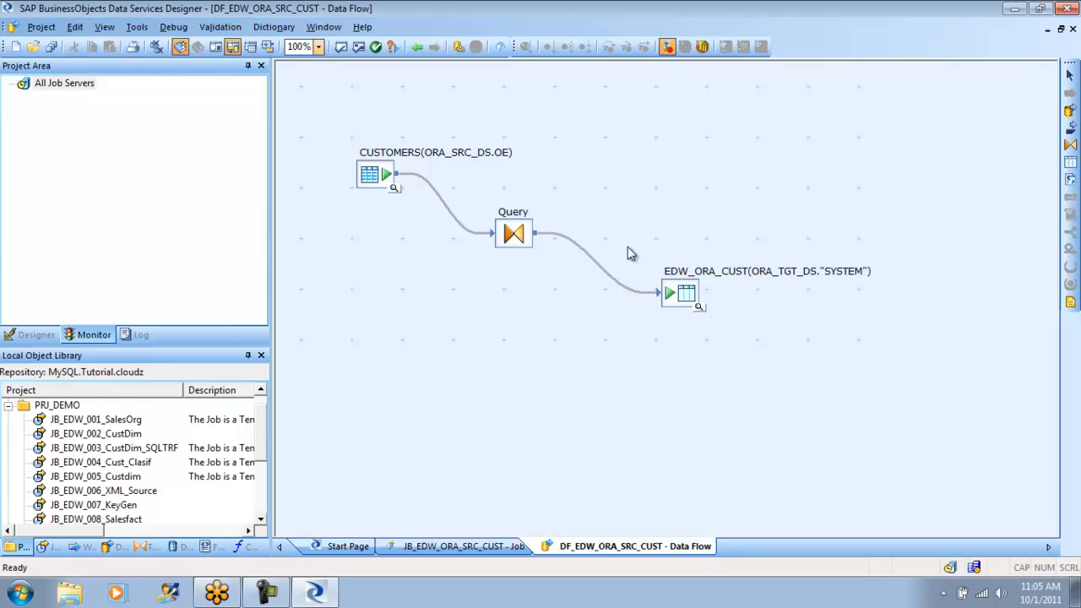
double_click(694, 304)
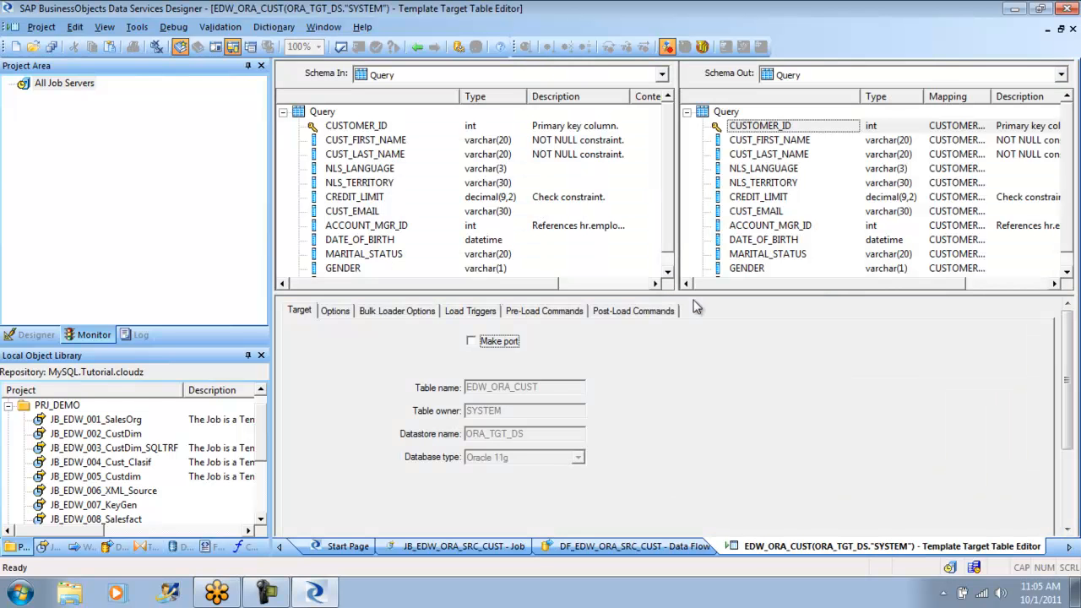
click(343, 313)
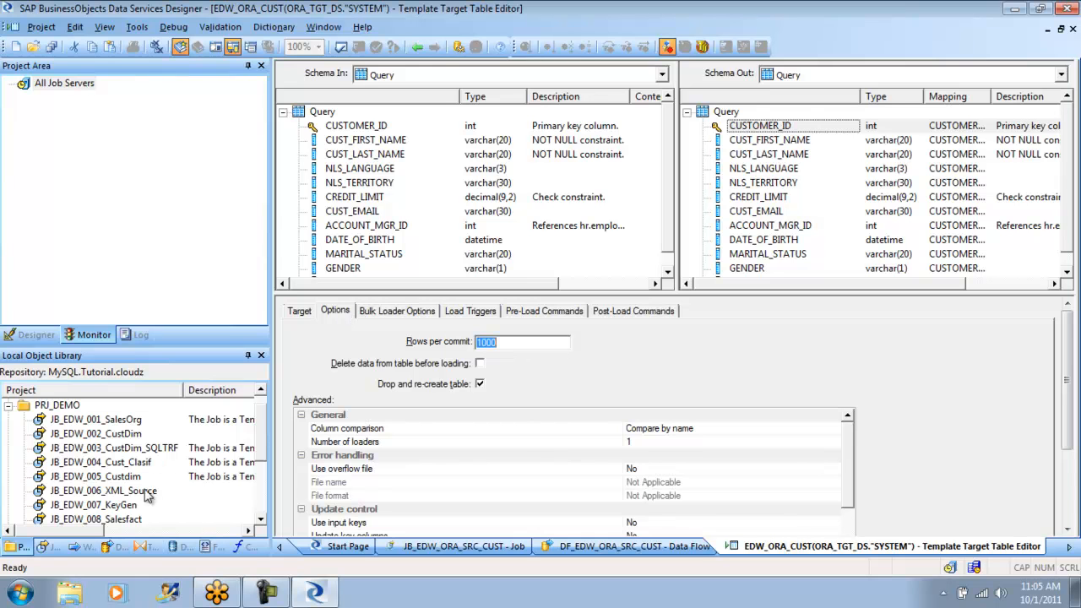
- Import the EDW_ORA_CUST template table of the ORA_TGT_DS datastore as a regular table
drag(261, 437, 261, 499)
click(179, 547)
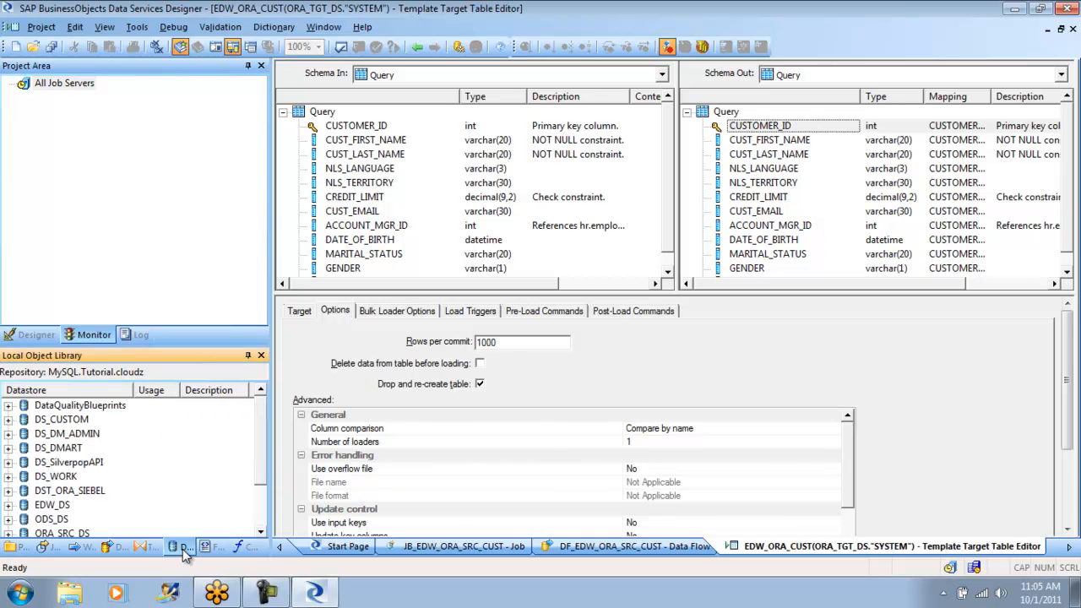
scroll(264, 483, down, 1)
scroll(262, 483, up, 1)
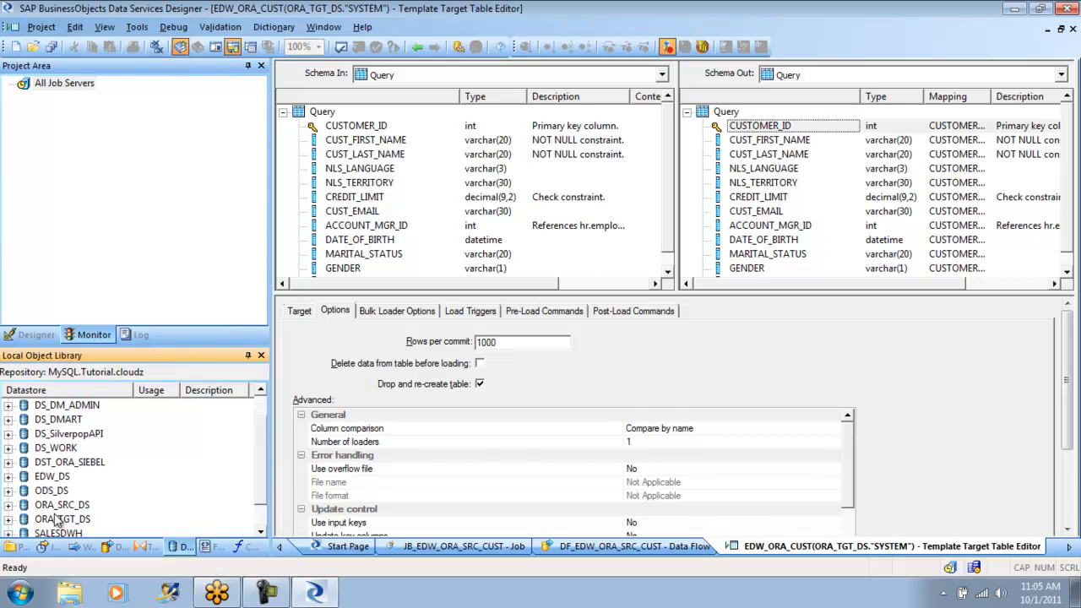
click(9, 505)
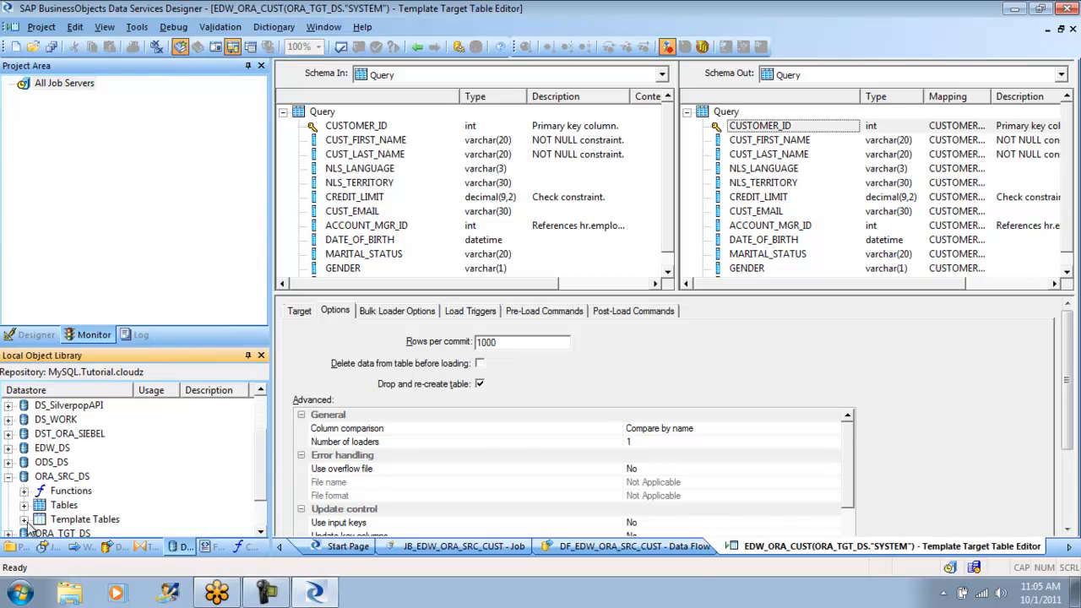
drag(264, 463, 262, 490)
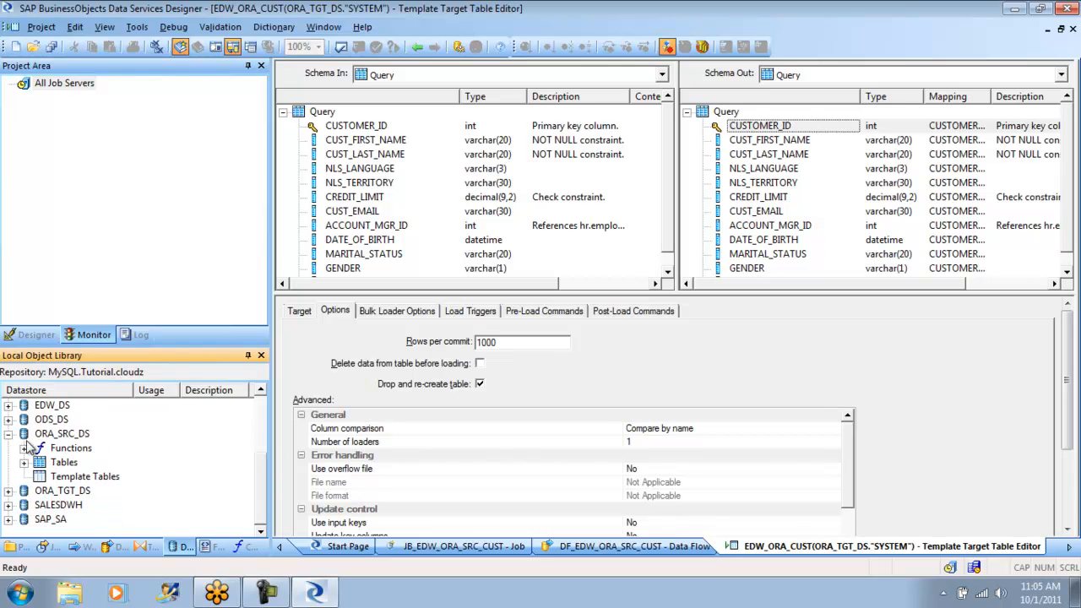
click(8, 495)
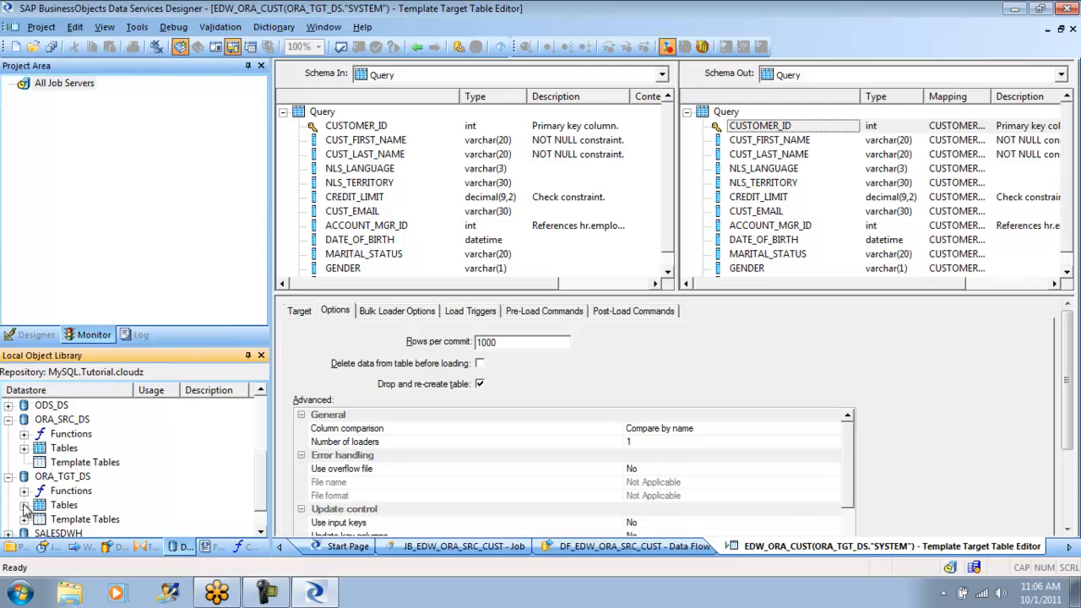
click(23, 519)
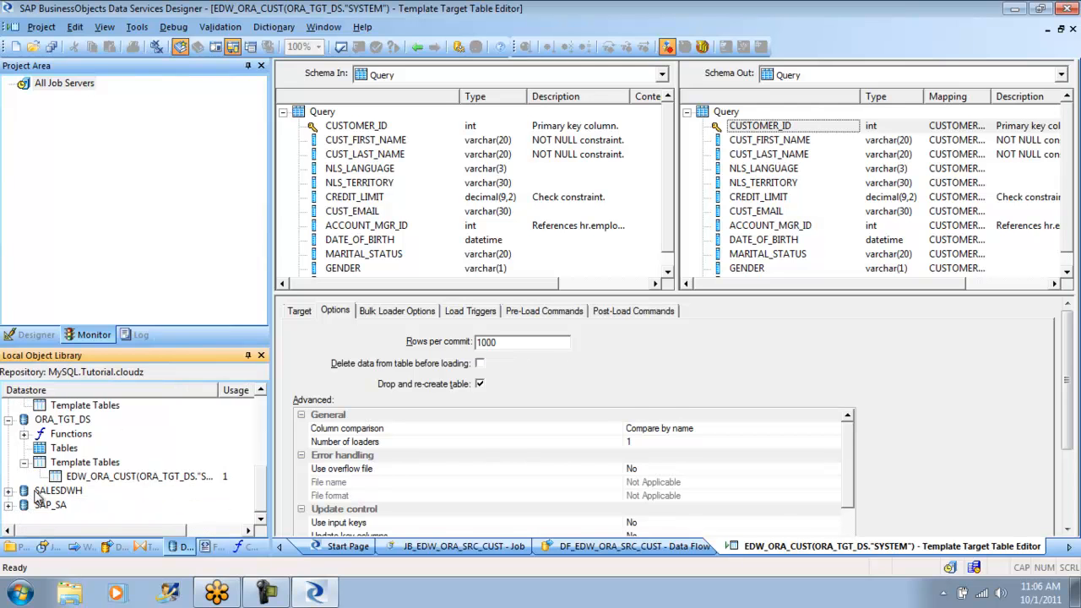
right_click(114, 484)
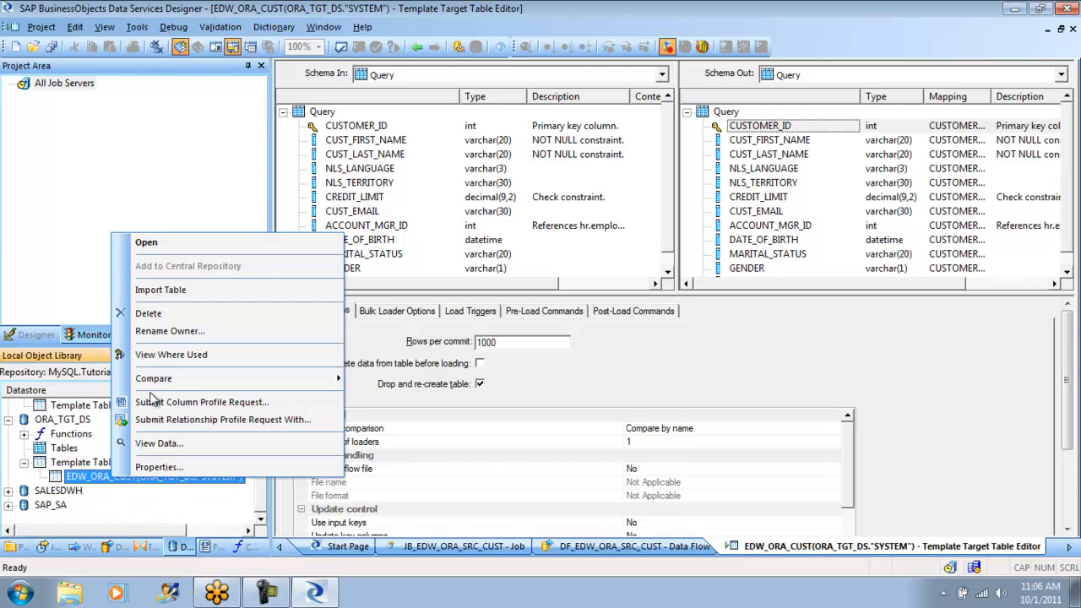
click(173, 291)
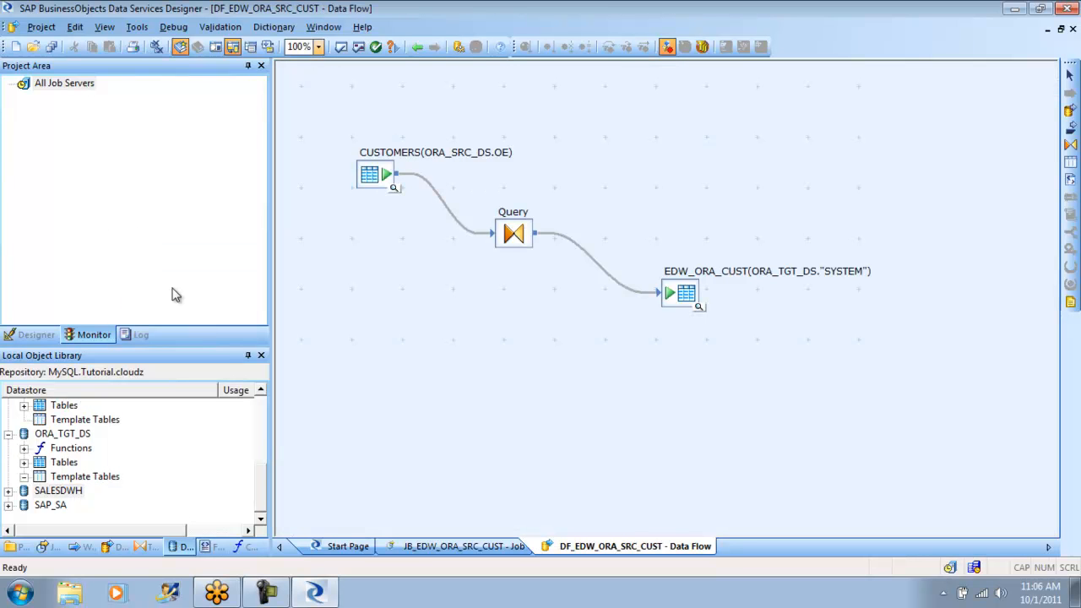
- Validate the DF_EDW_ORA_SRC_CUST data flow and review the target and load options of its imported EDW_ORA_CUST table
click(360, 47)
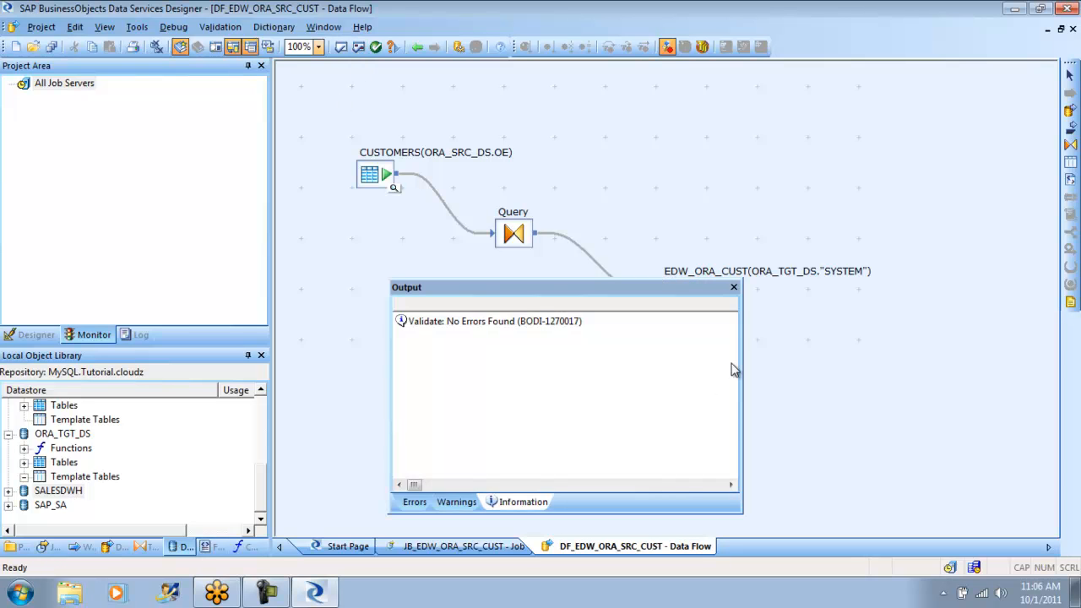
click(733, 287)
double_click(672, 293)
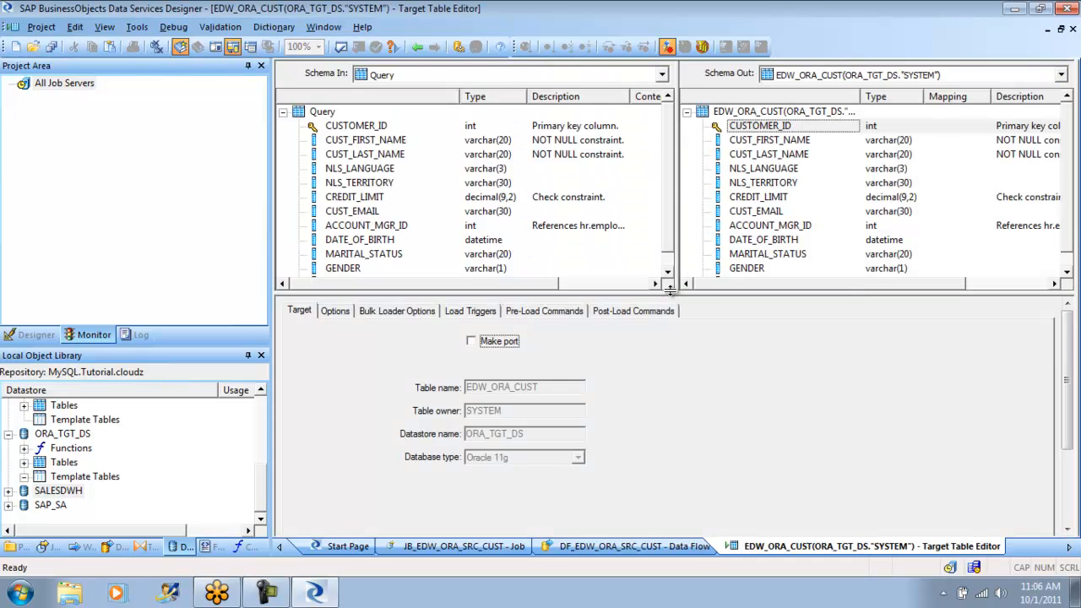
click(336, 311)
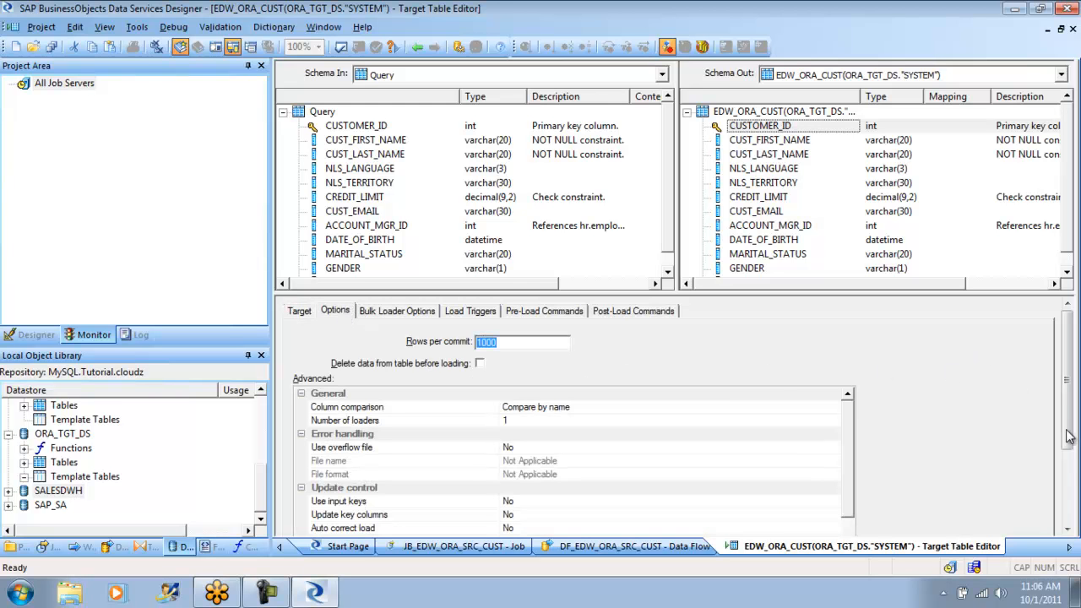
mouse_move(1069, 439)
mouse_down()
mouse_move(1073, 510)
mouse_move(1073, 426)
mouse_up()
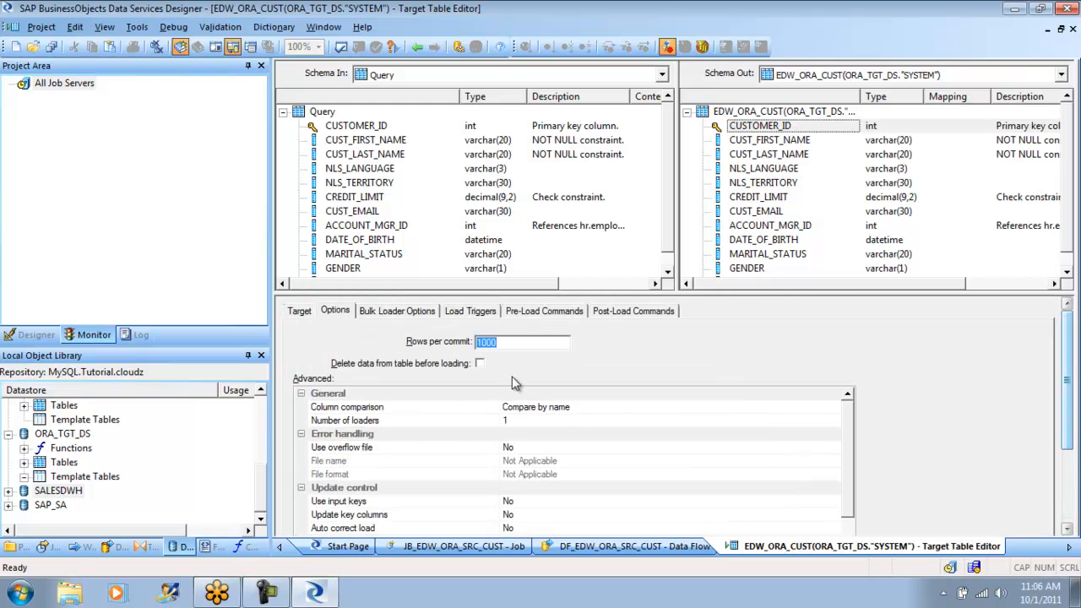
click(299, 313)
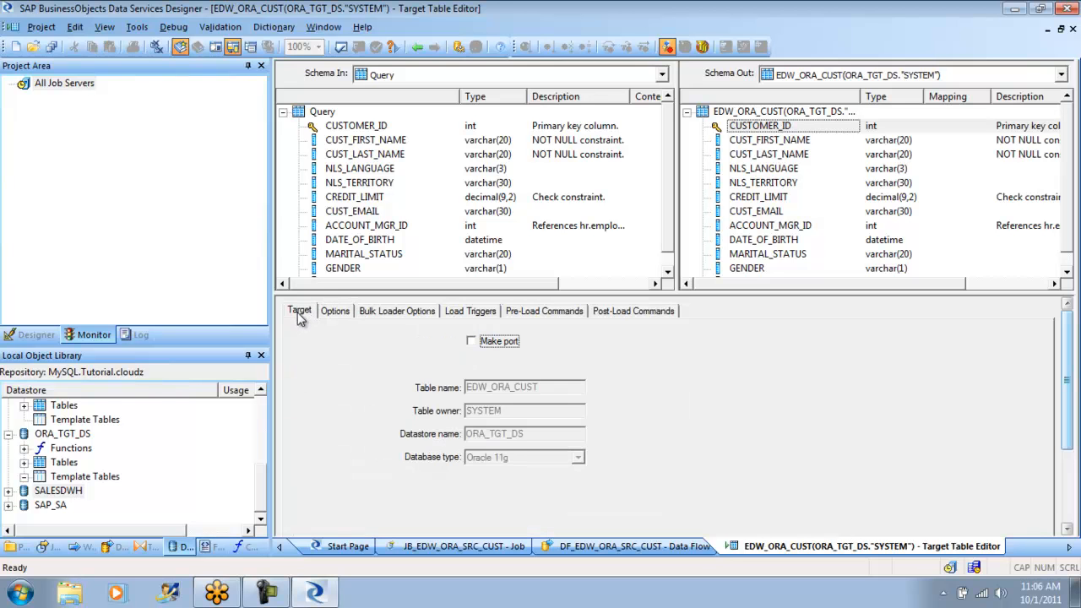
click(346, 313)
- Try the API bulk load method for EDW_ORA_CUST, set bulk load to File and review the file options
click(392, 314)
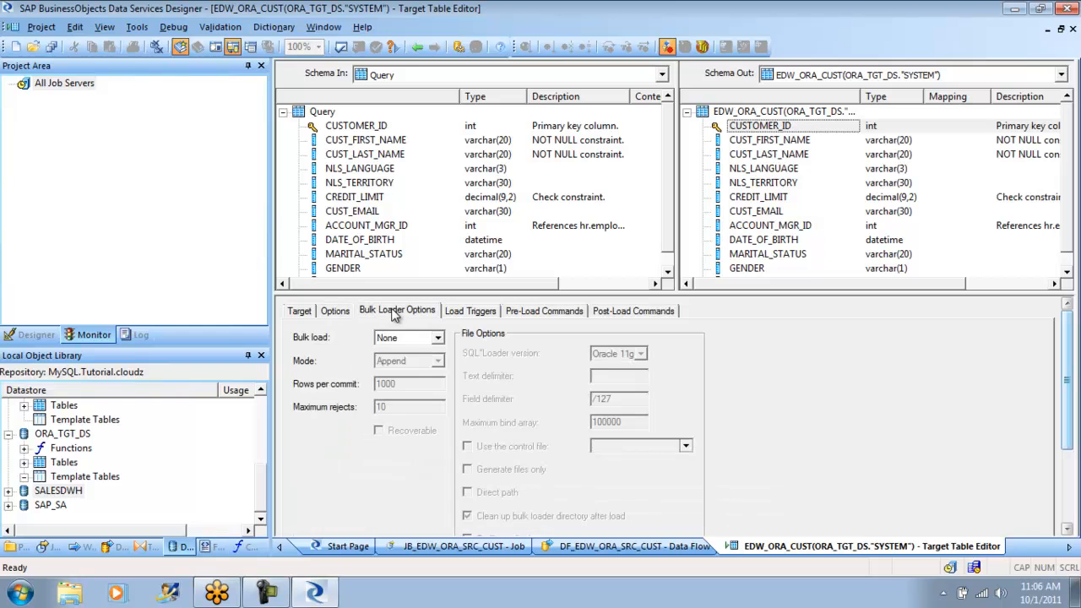
click(437, 338)
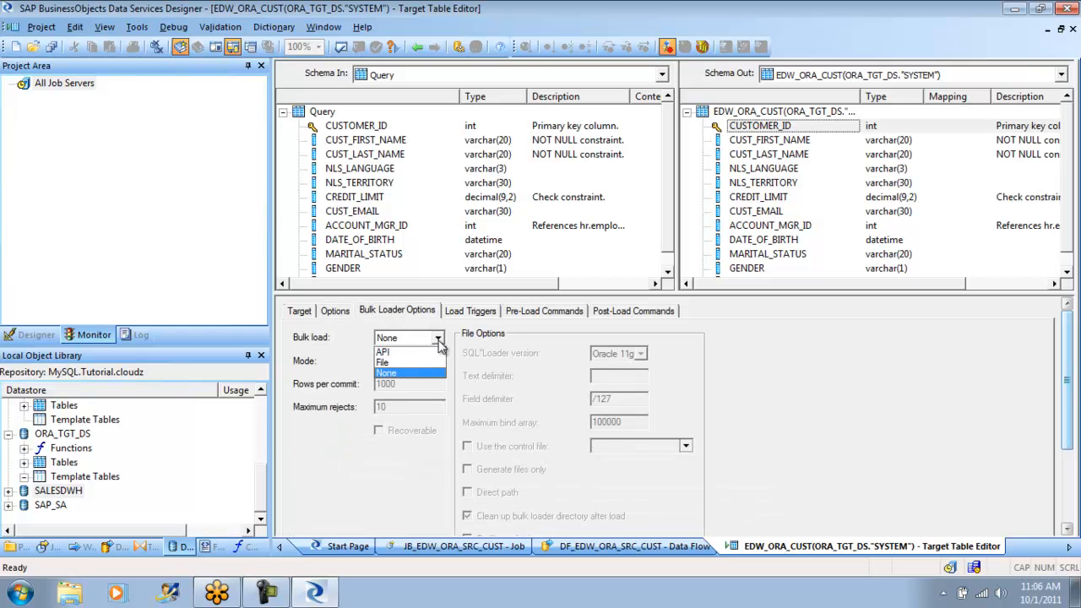
click(425, 359)
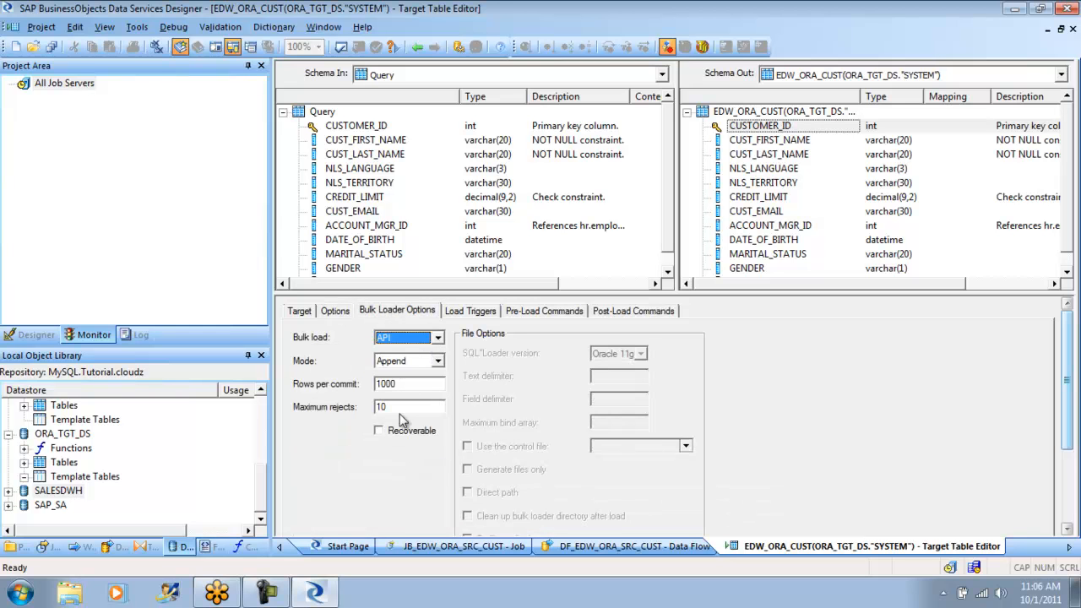
click(437, 339)
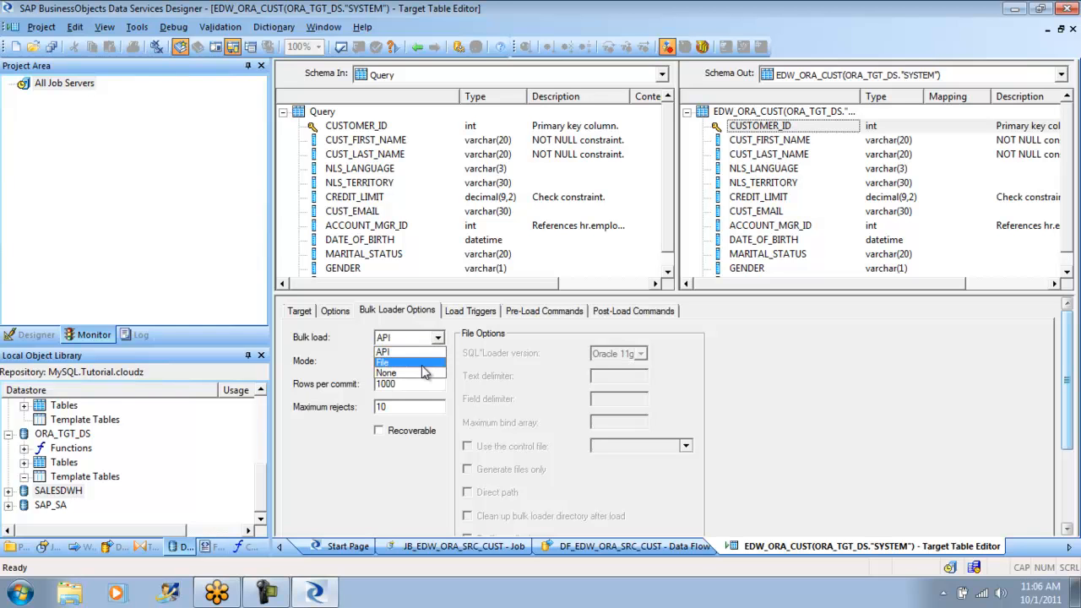
click(425, 365)
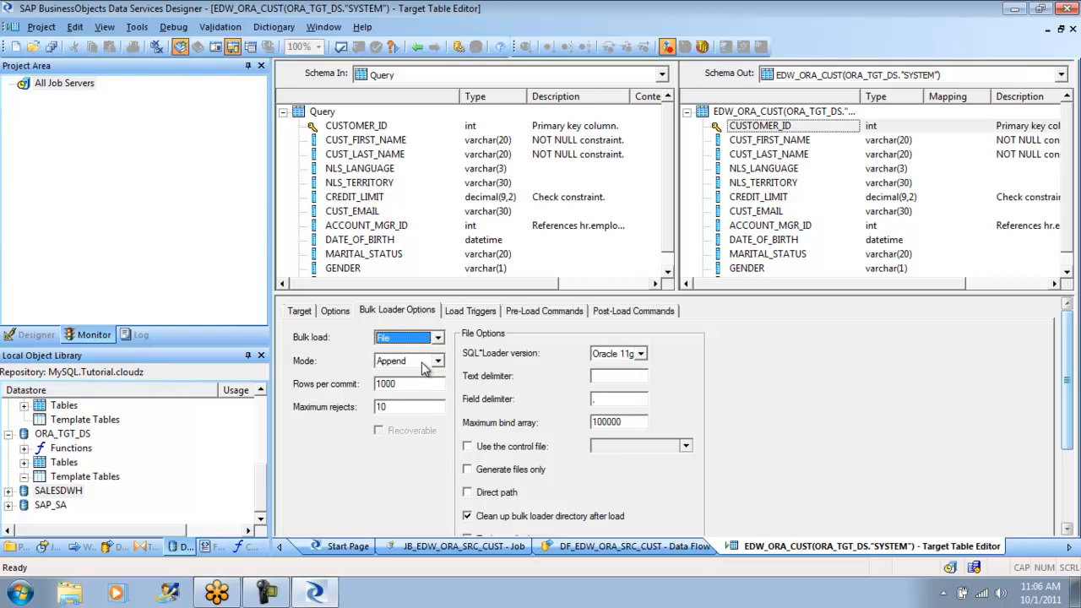
click(1069, 460)
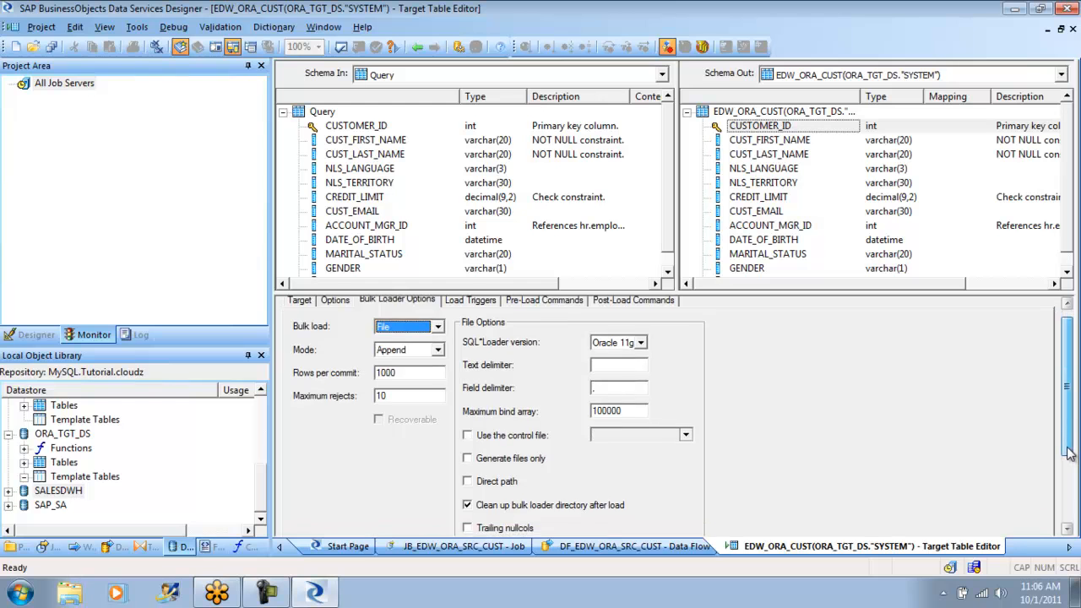
scroll(1068, 460, up, 1)
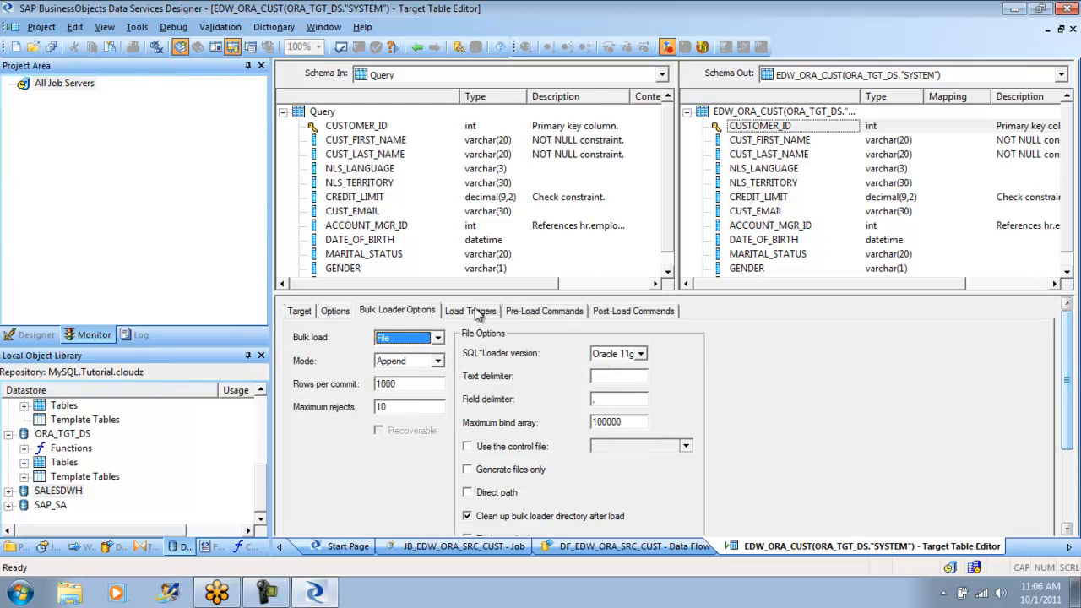
- Review the load triggers, pre-load and post-load commands, and the advanced update control options of the EDW_ORA_CUST target
click(473, 312)
click(543, 312)
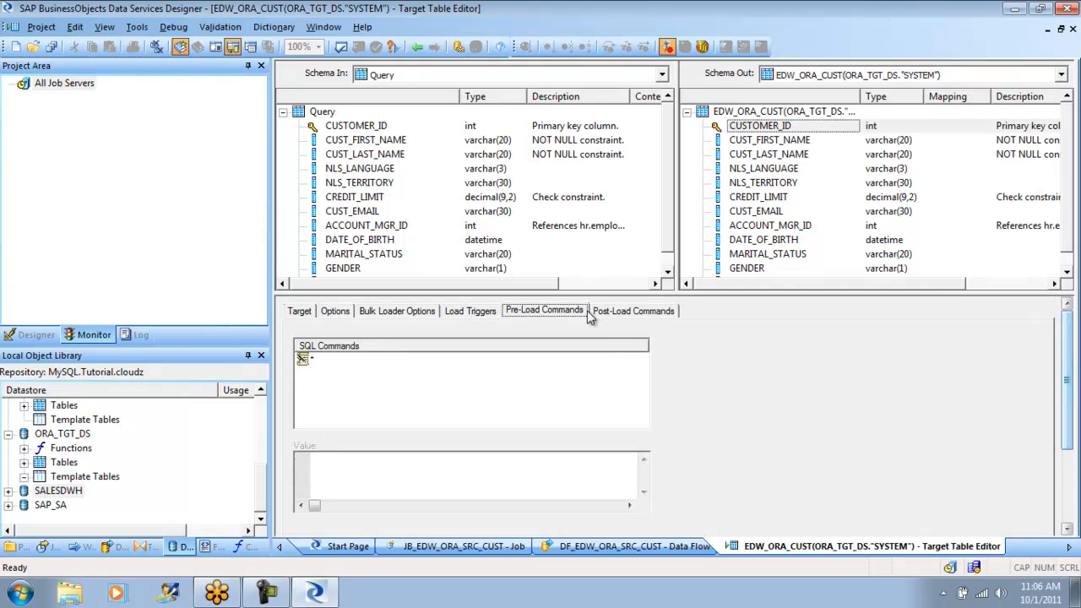
click(619, 312)
click(407, 313)
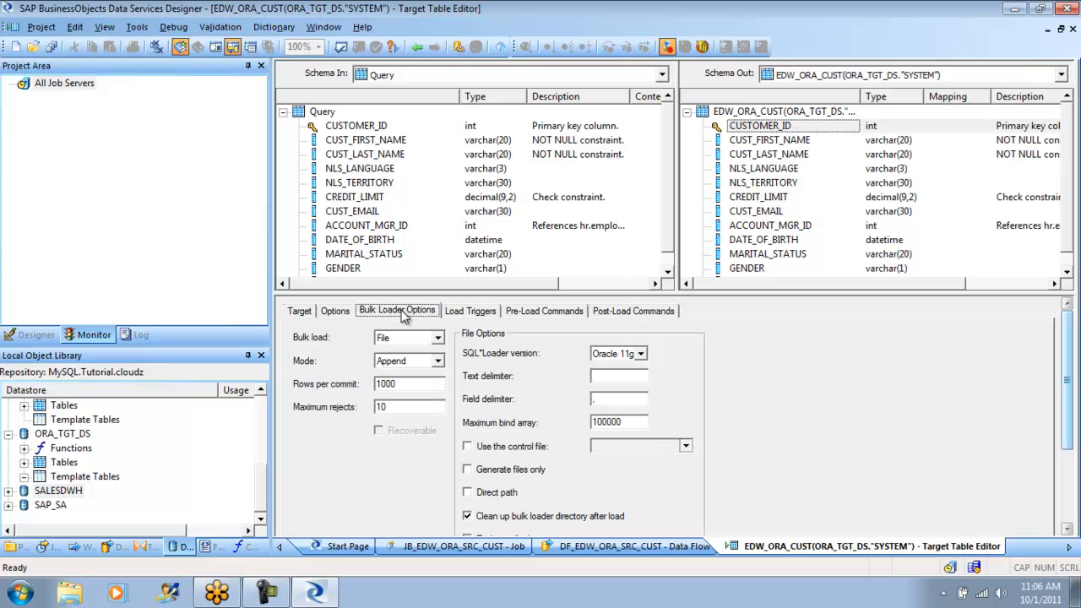
click(346, 312)
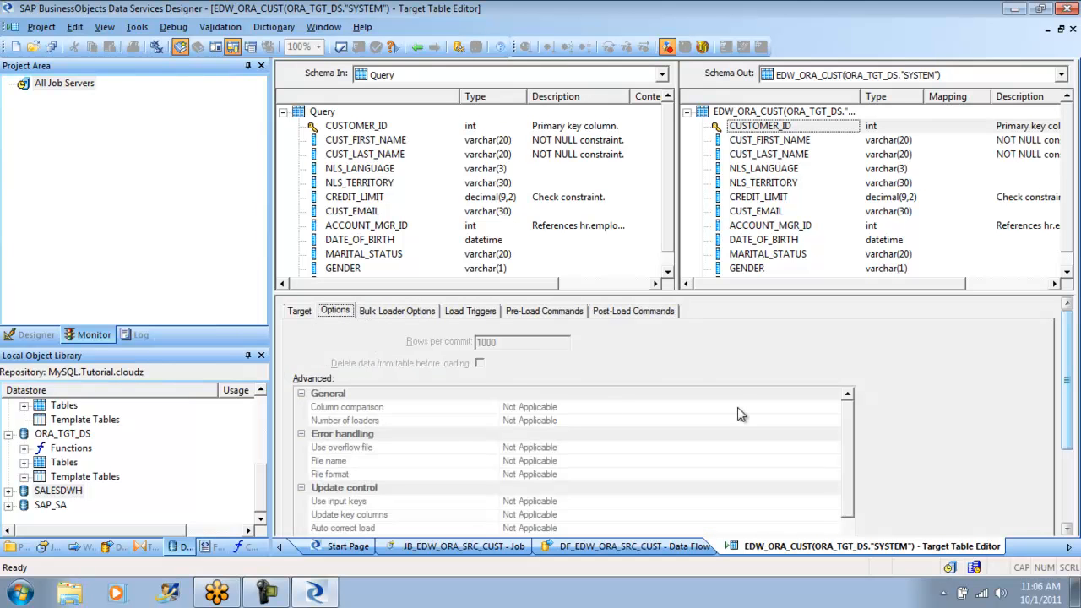
drag(1070, 449, 1070, 485)
click(379, 486)
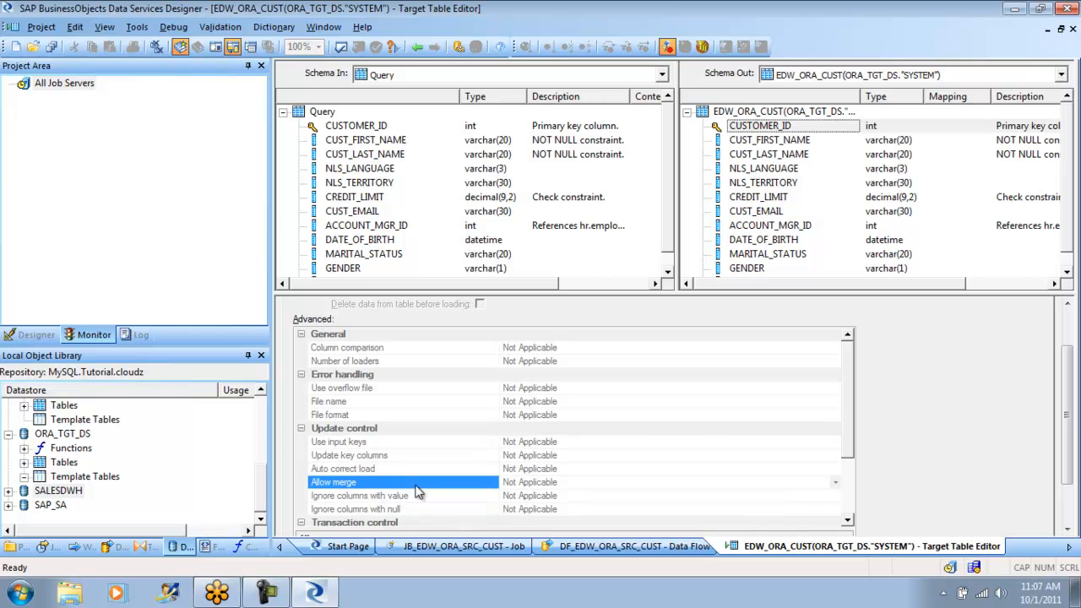
- Return from the target table editor to the DF_EDW_ORA_SRC_CUST data flow and save it
drag(850, 394, 849, 338)
click(418, 47)
click(574, 162)
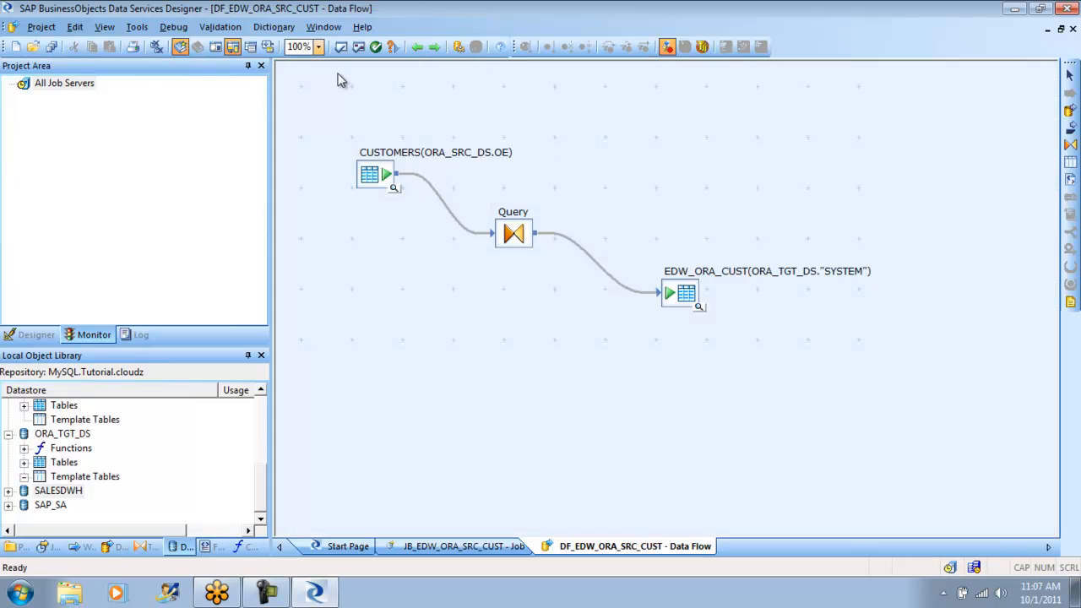
click(41, 27)
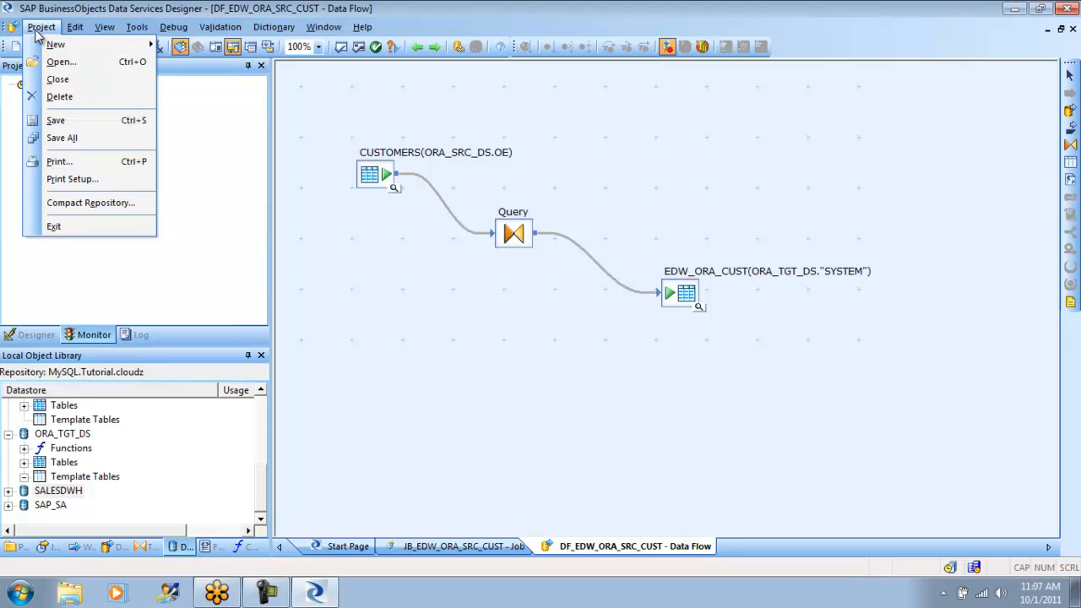
click(72, 123)
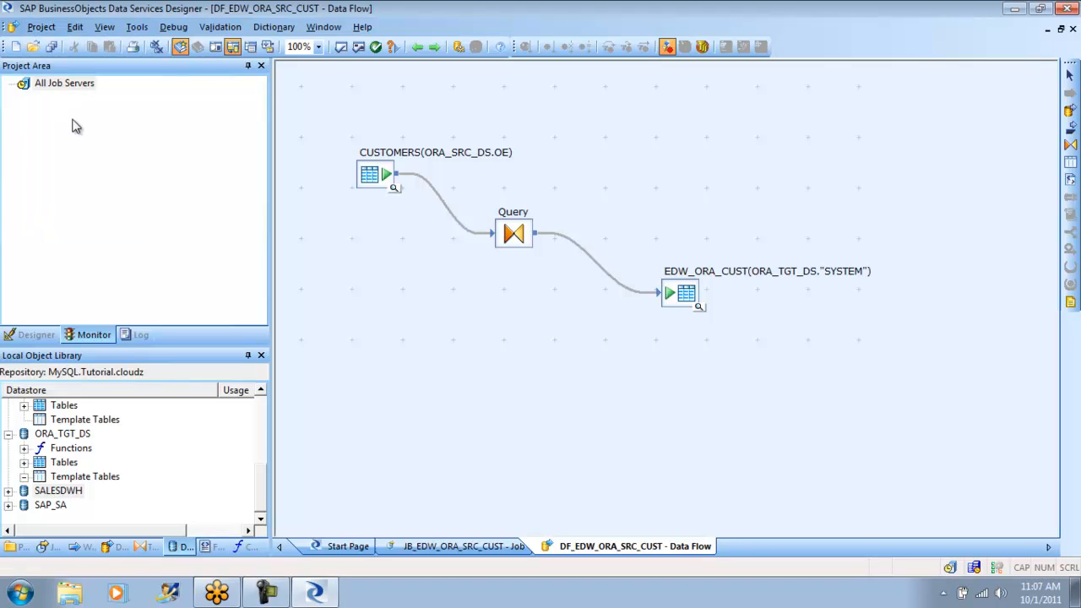
- Display the optimized SQL of the DF_EDW_ORA_SRC_CUST data flow, select the whole statement for reading and close the dialog
click(234, 32)
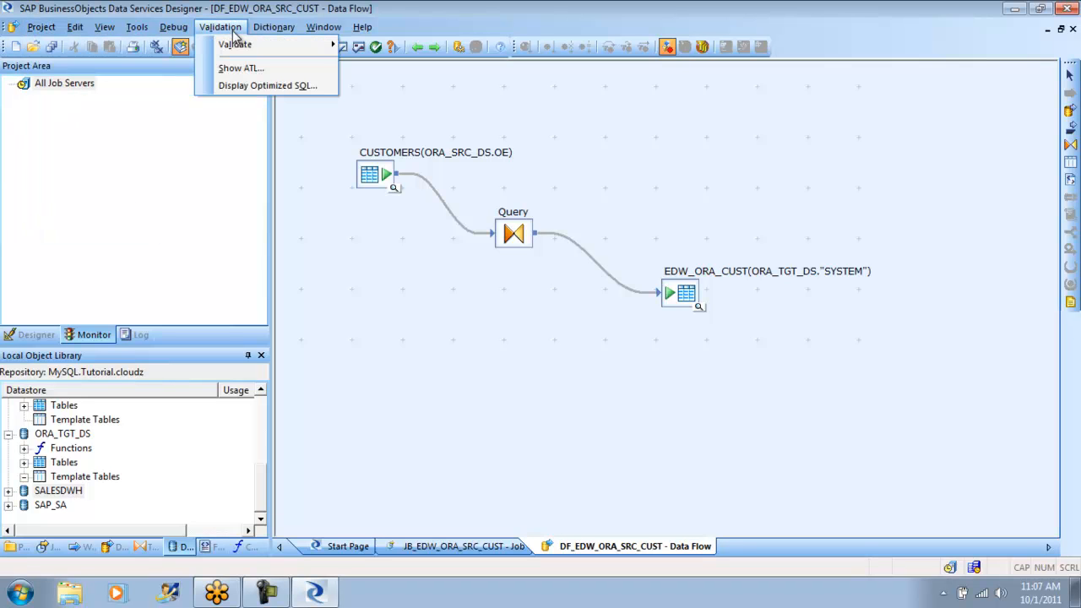
click(265, 86)
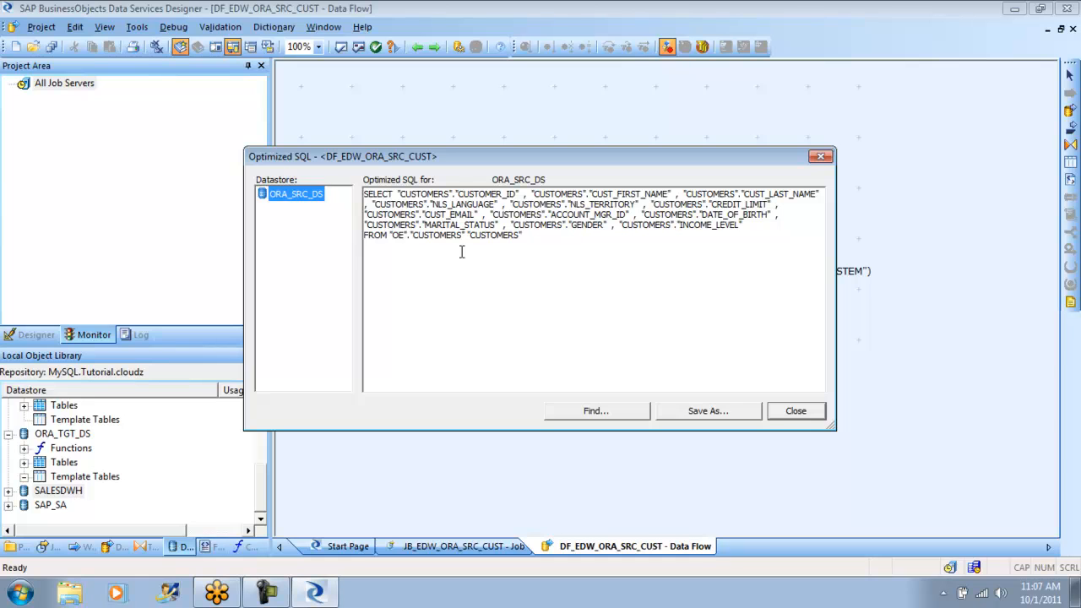
click(532, 241)
key(ctrl+a)
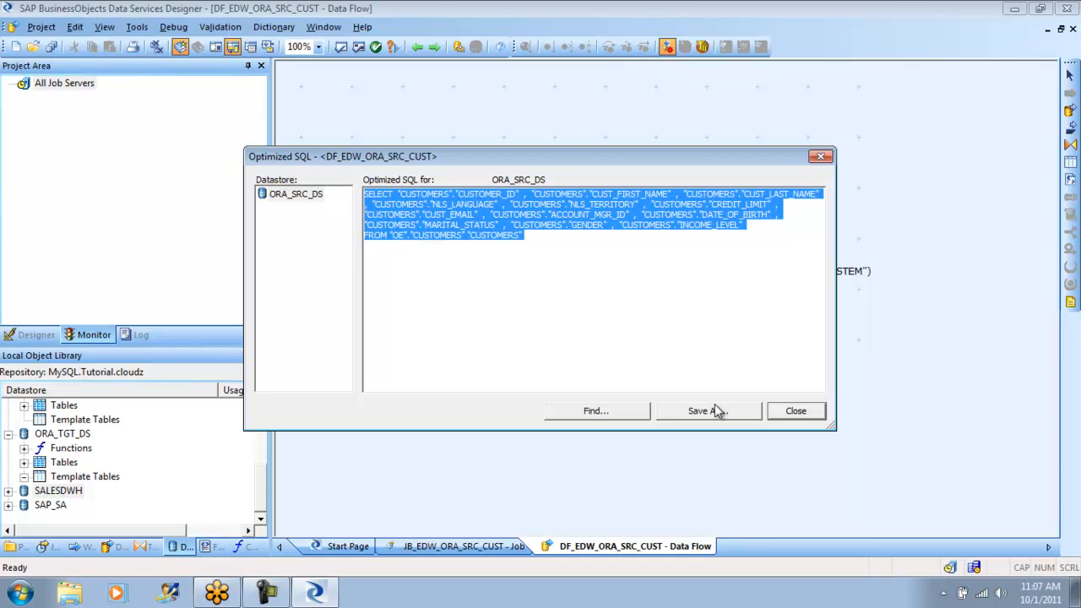
click(811, 413)
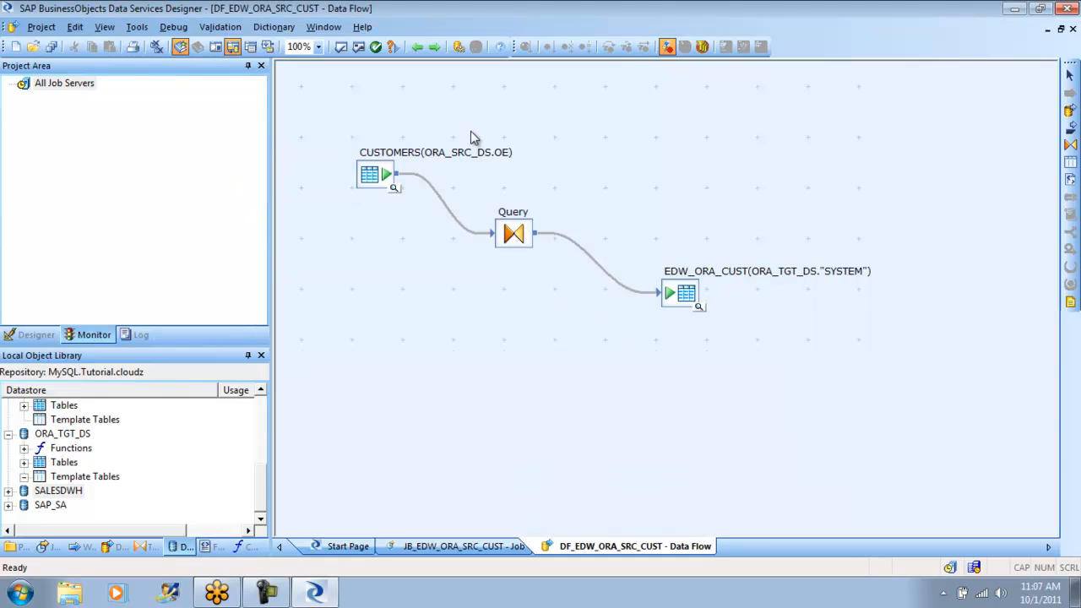
- Validate the data flow and its related objects, and execute the JB_EDW_ORA_SRC_CUST job
click(360, 46)
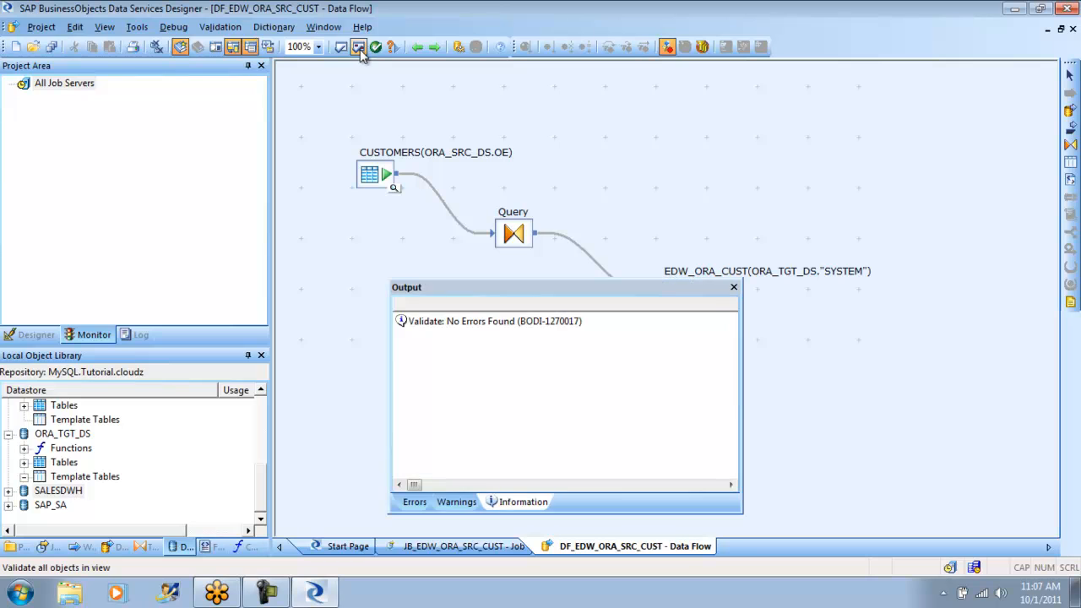
click(734, 288)
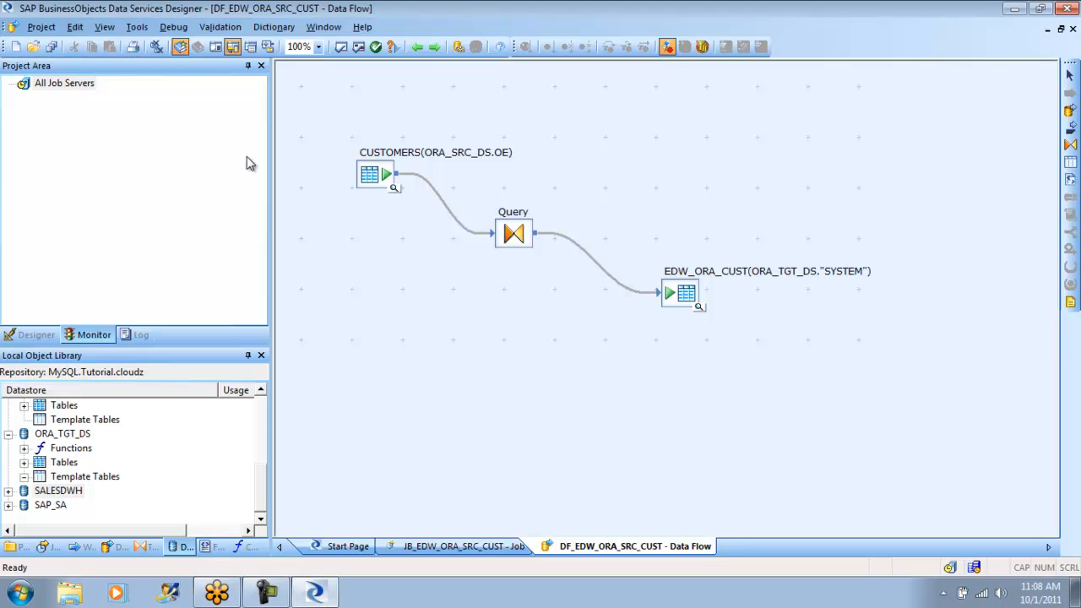
click(41, 335)
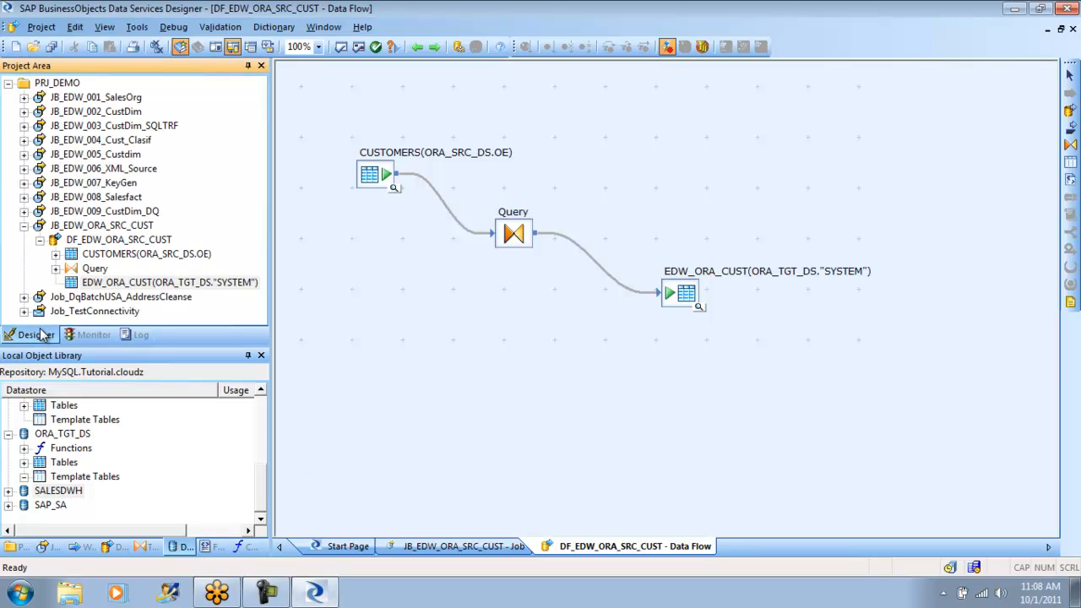
click(24, 228)
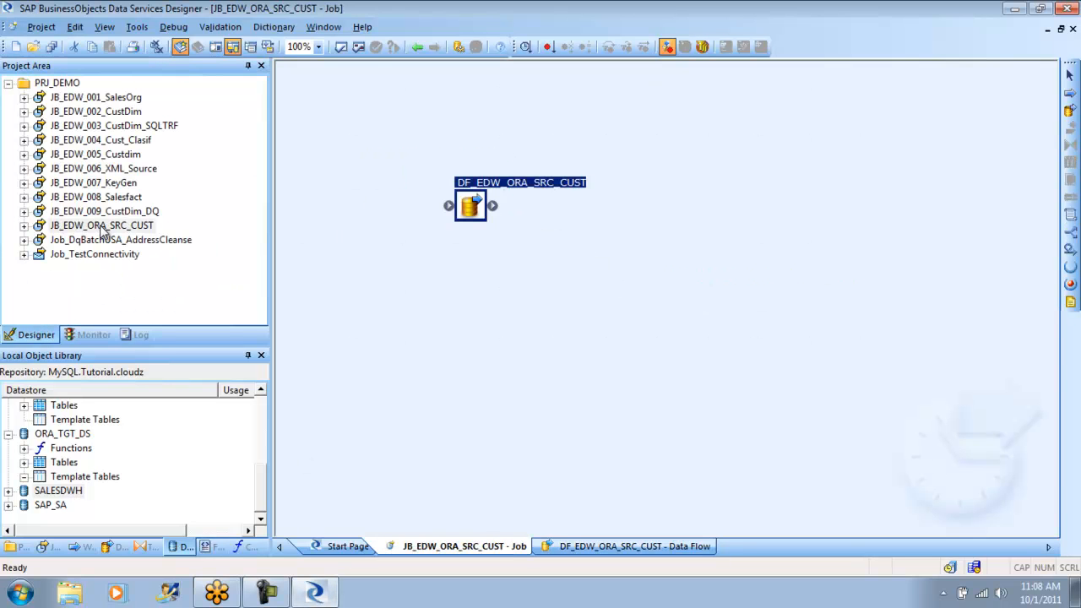
right_click(102, 228)
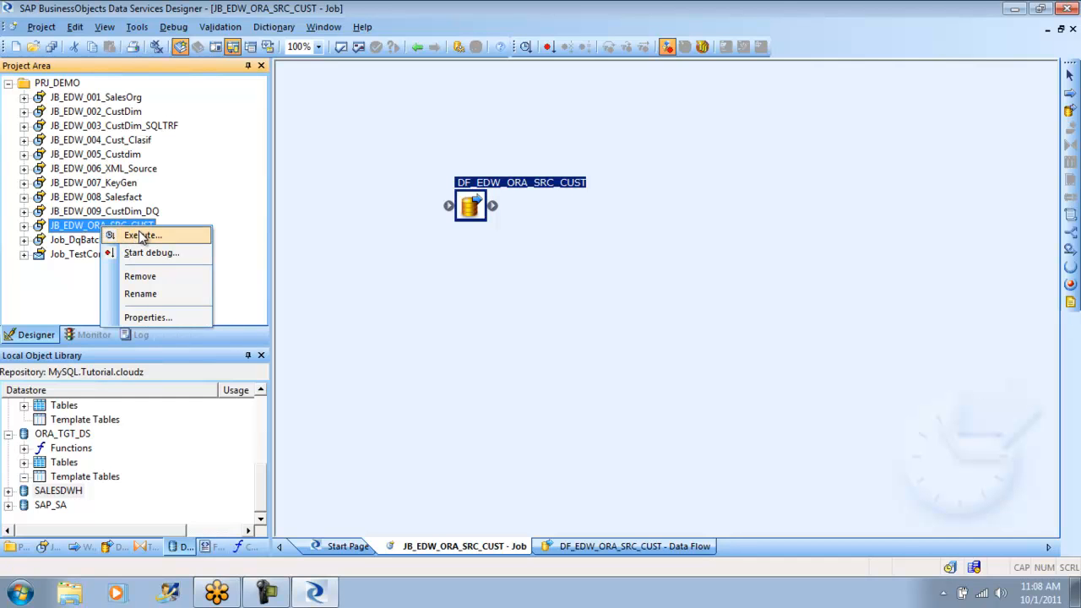
click(141, 237)
click(621, 477)
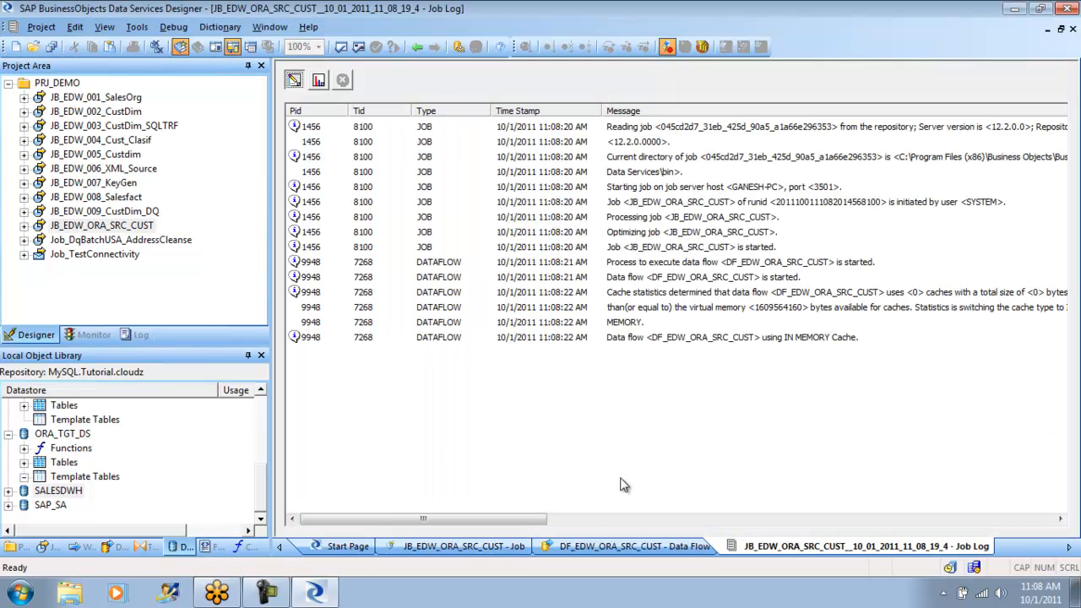
- Check the row statistics and trace messages of the running JB_EDW_ORA_SRC_CUST job, and return to the job's workspace
click(318, 81)
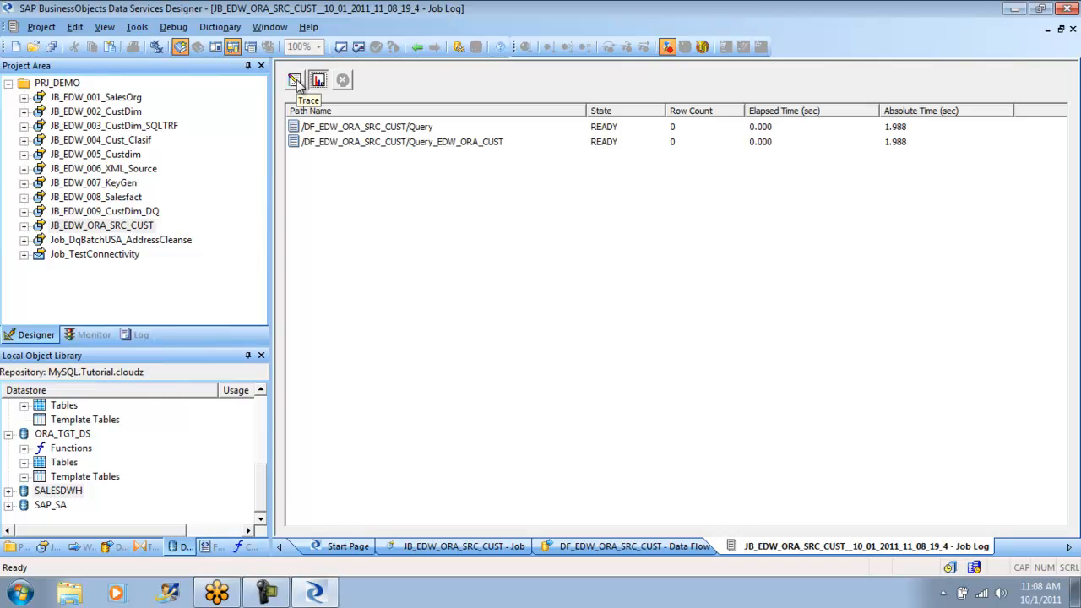
click(295, 81)
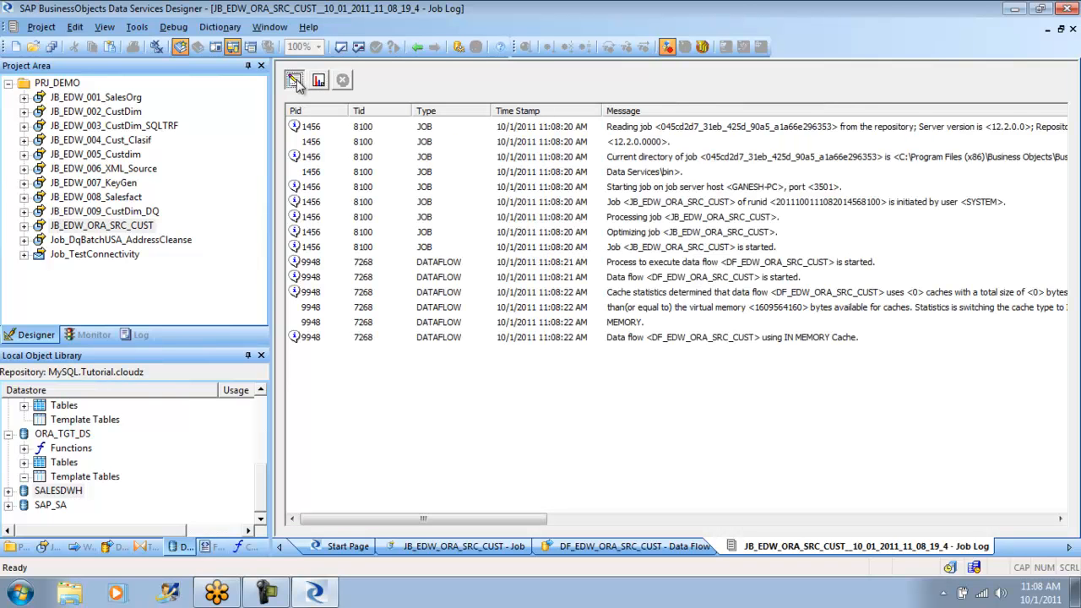
click(318, 81)
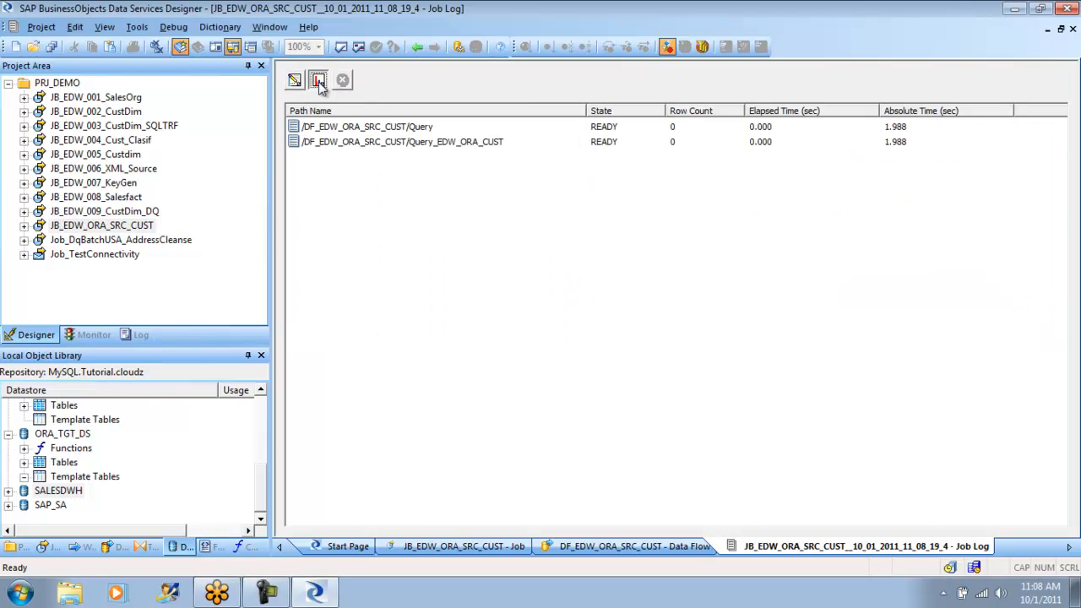
click(418, 48)
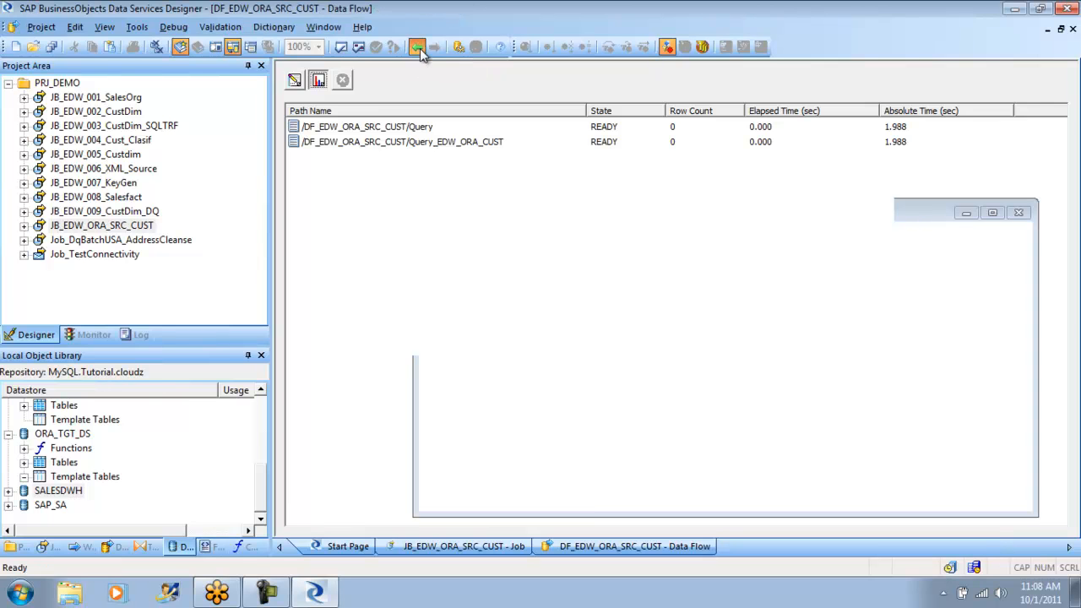
click(420, 48)
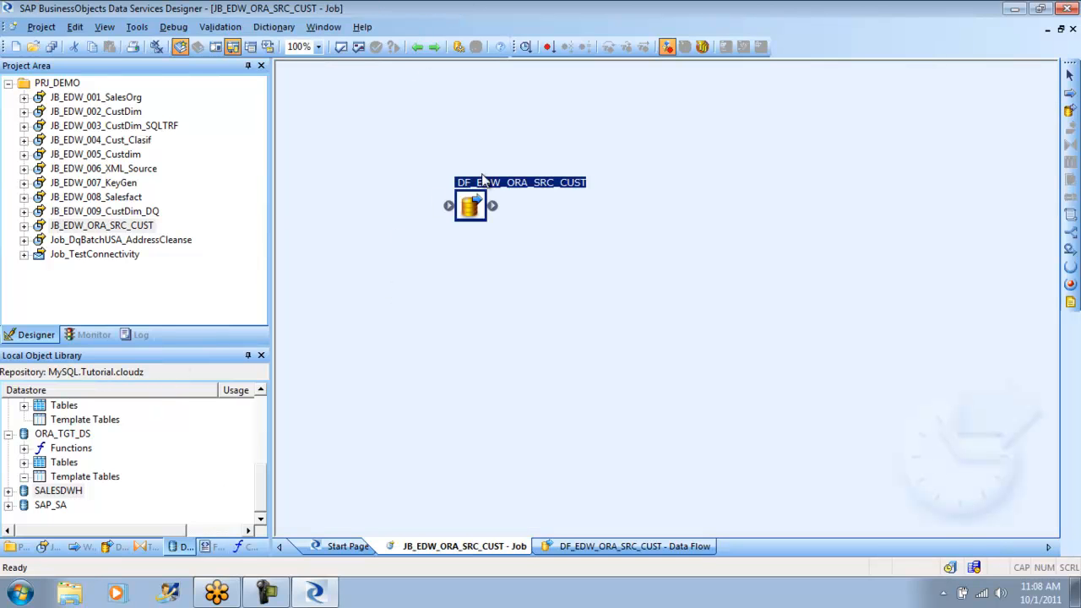
- Open the DF_EDW_ORA_SRC_CUST data flow and preview the data of the CUSTOMERS source and the EDW_ORA_CUST target
double_click(471, 205)
click(393, 187)
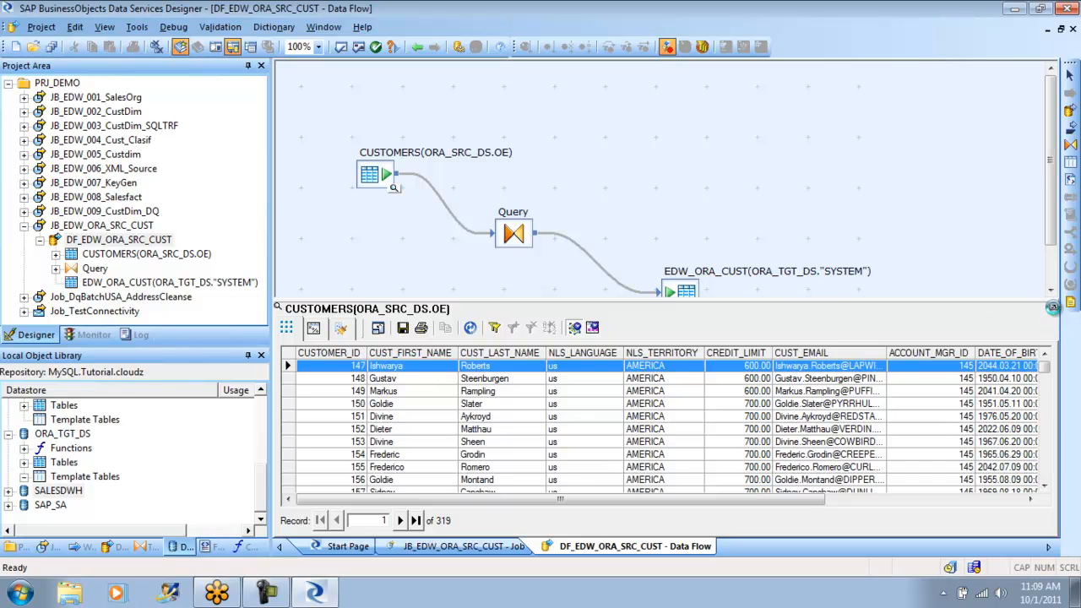
click(1053, 307)
click(701, 307)
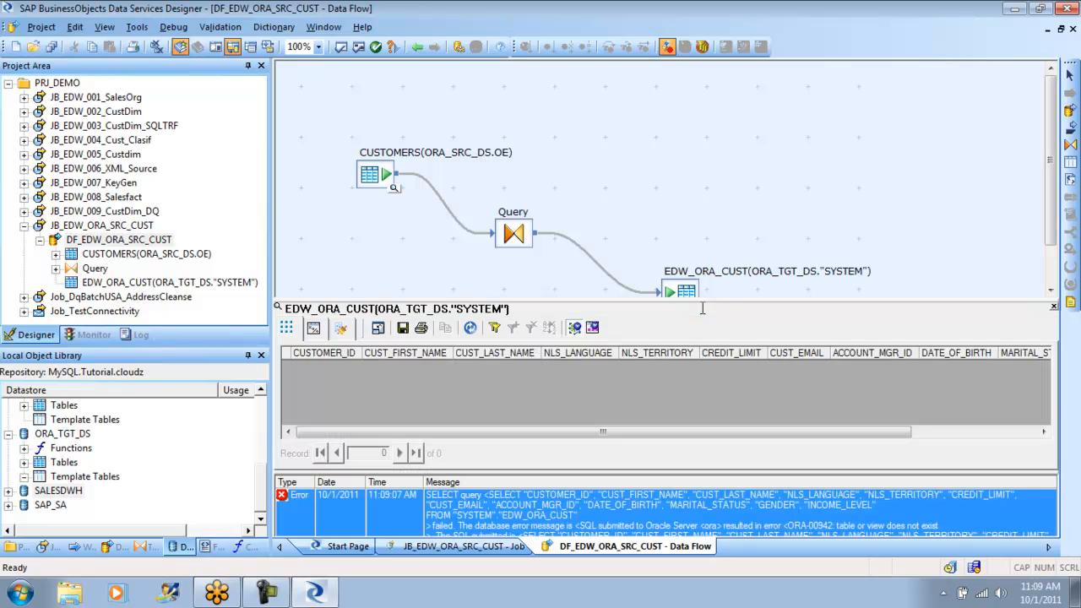
click(1054, 307)
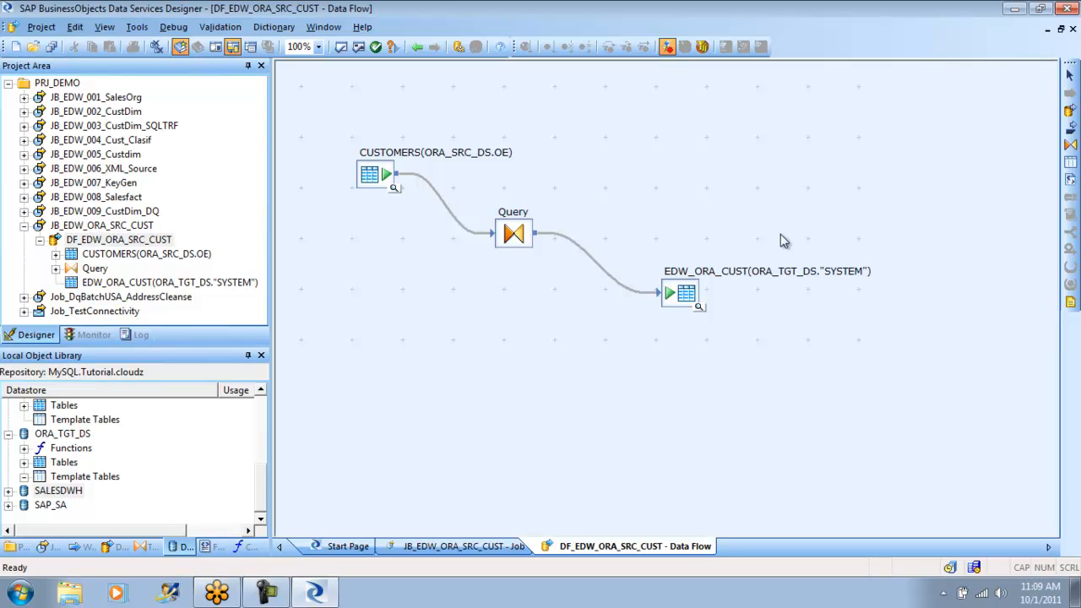
click(685, 292)
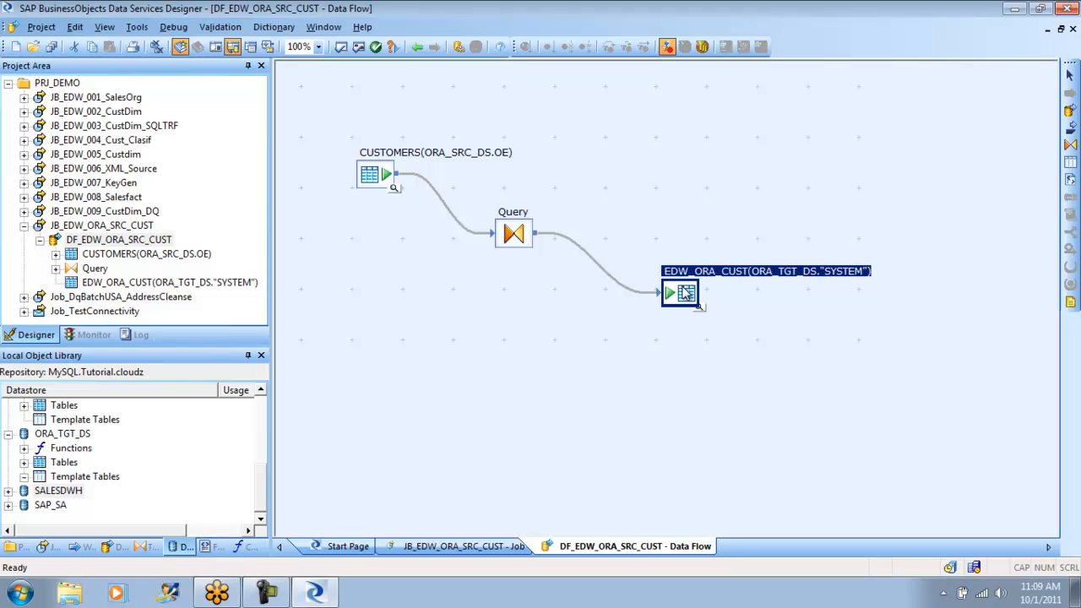
- Reopen the log of the JB_EDW_ORA_SRC_CUST run and examine its trace, row statistics and full error messages
click(93, 336)
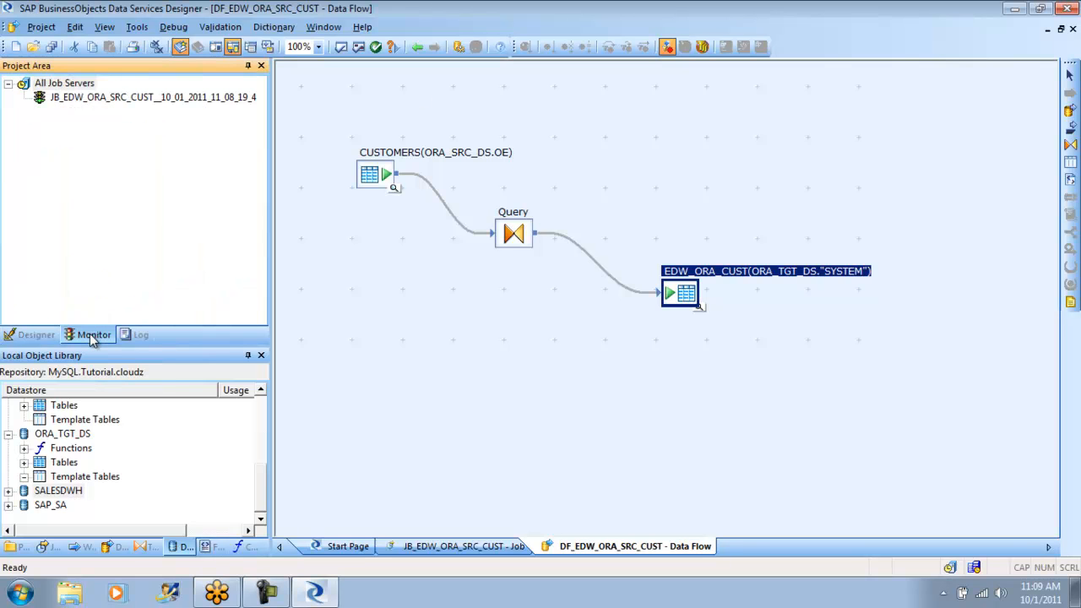
double_click(125, 100)
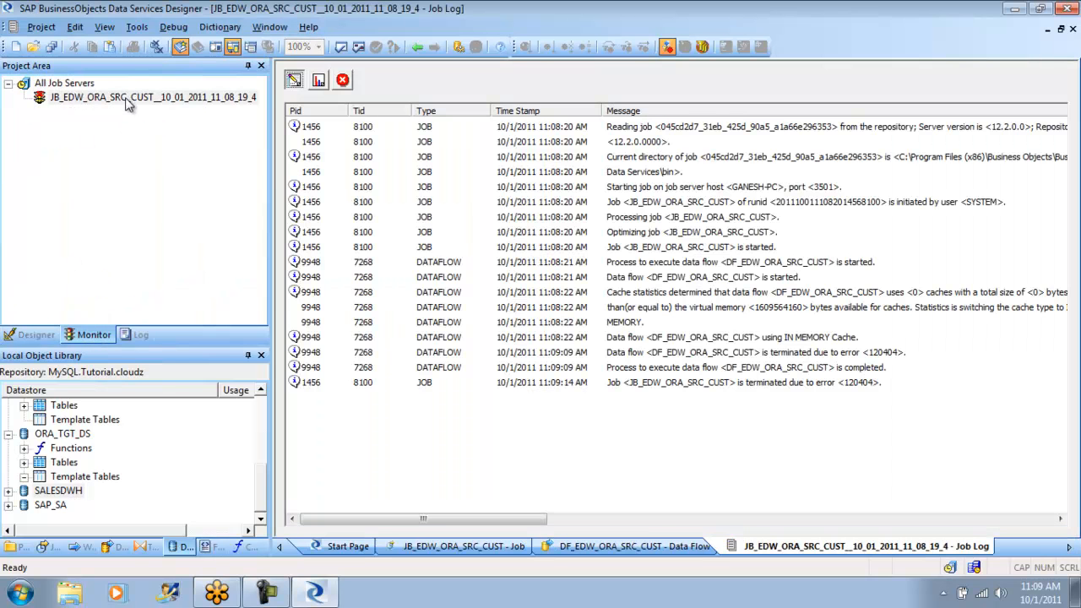
click(319, 81)
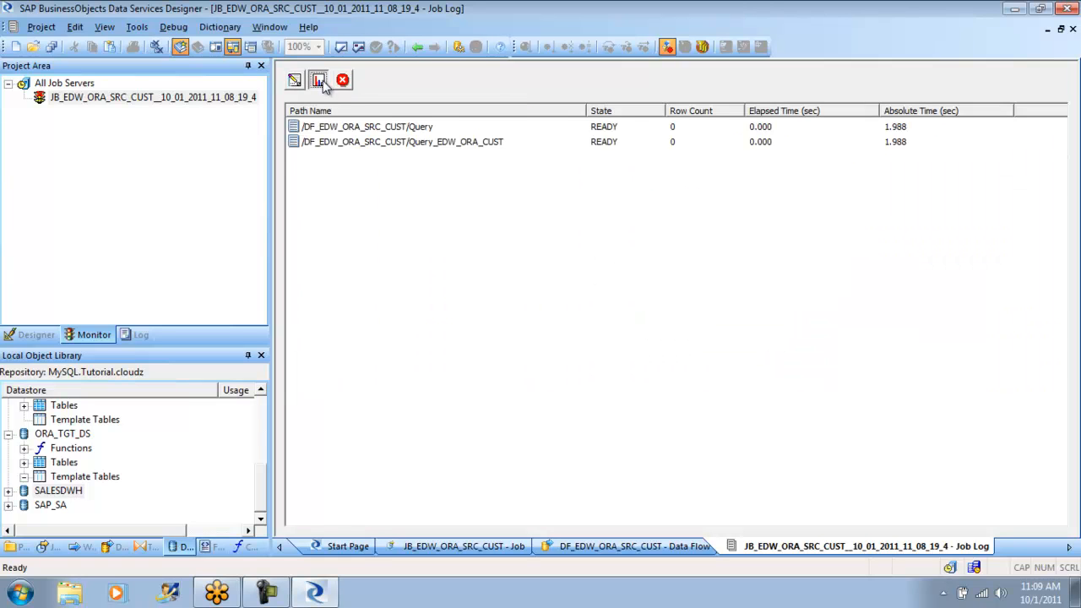
click(342, 80)
drag(391, 524, 464, 525)
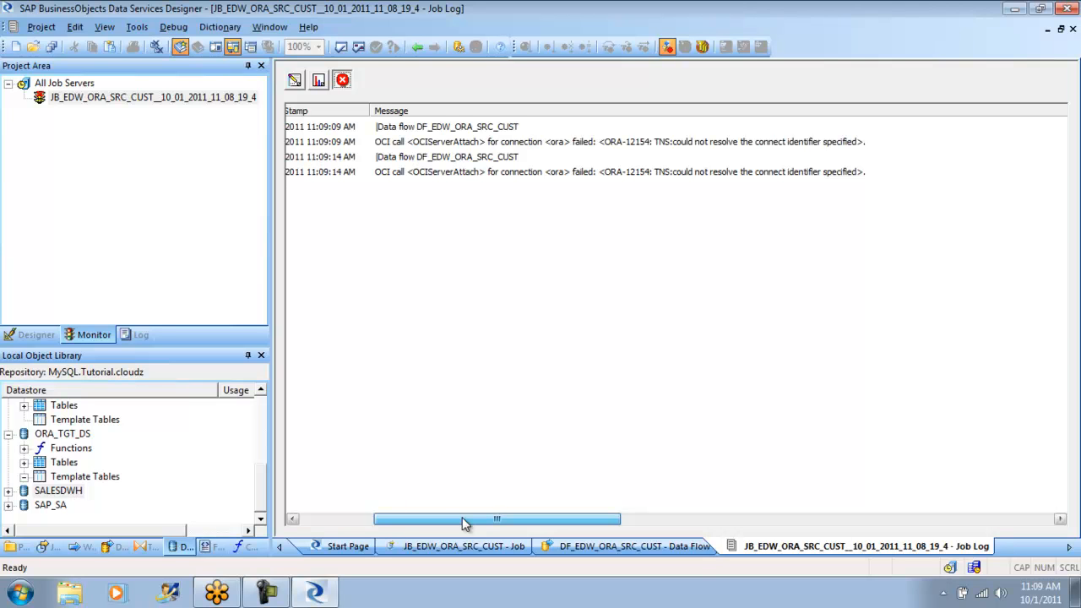
- Switch to Windows Explorer and browse drive C to the db_2 folder of the Oracle 11.1.0 product installation
click(68, 597)
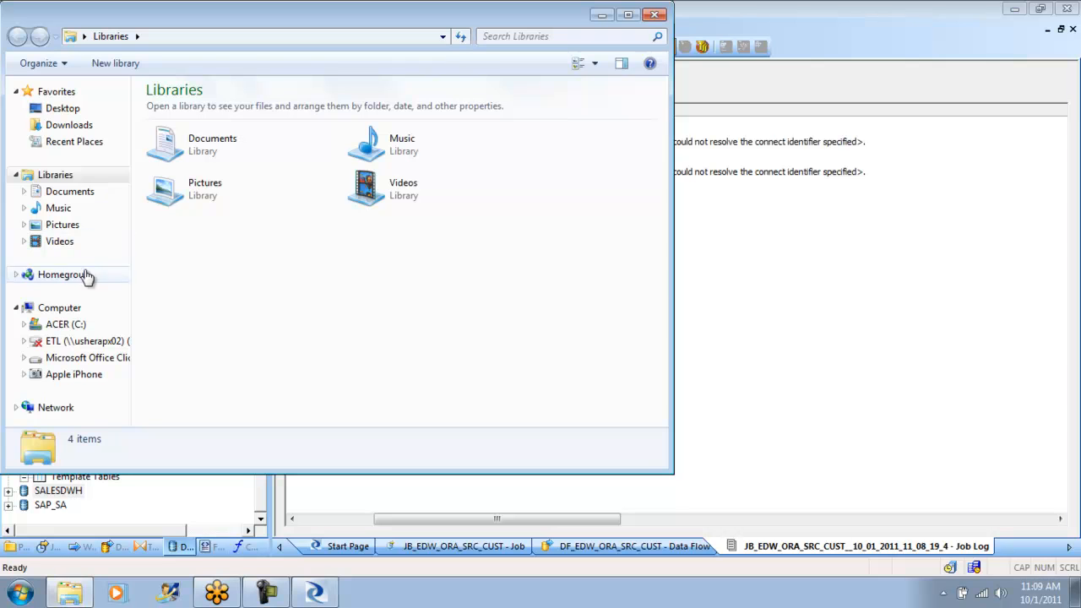
click(72, 328)
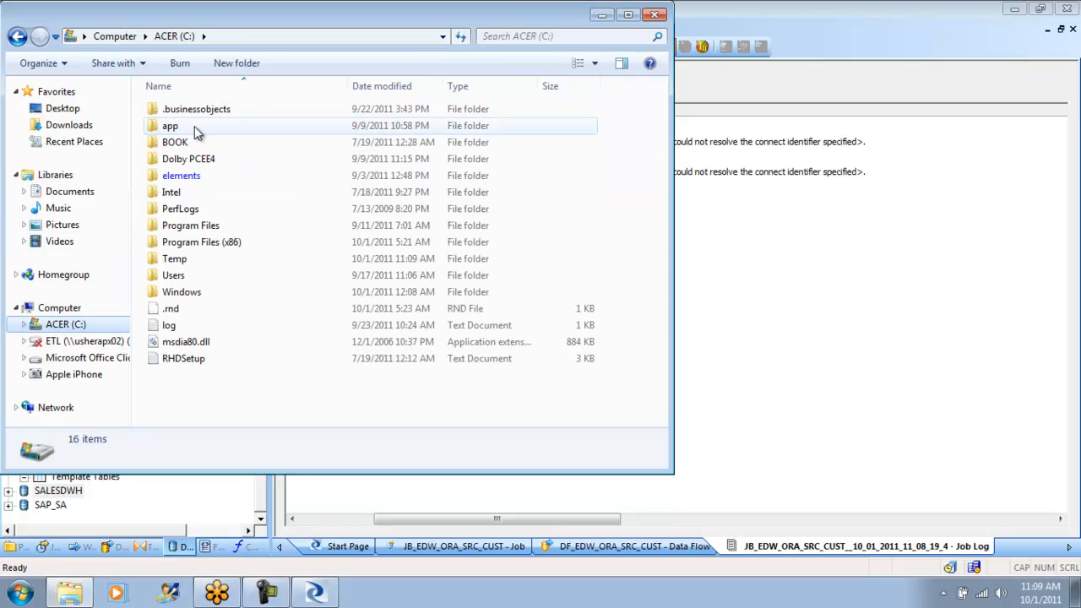
double_click(194, 128)
double_click(188, 113)
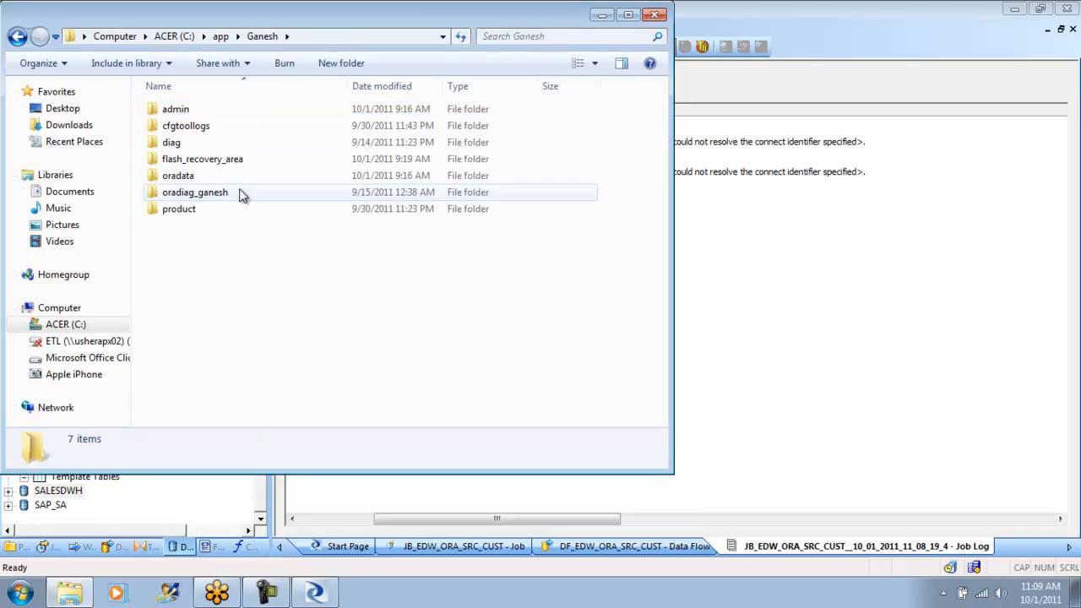
double_click(192, 211)
double_click(177, 110)
click(179, 108)
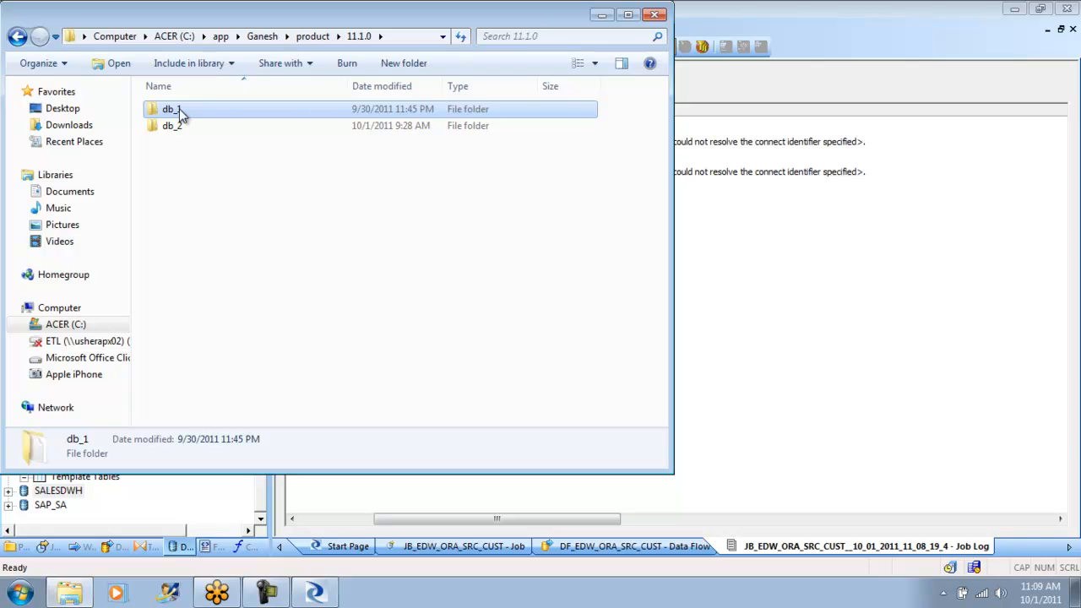
double_click(178, 127)
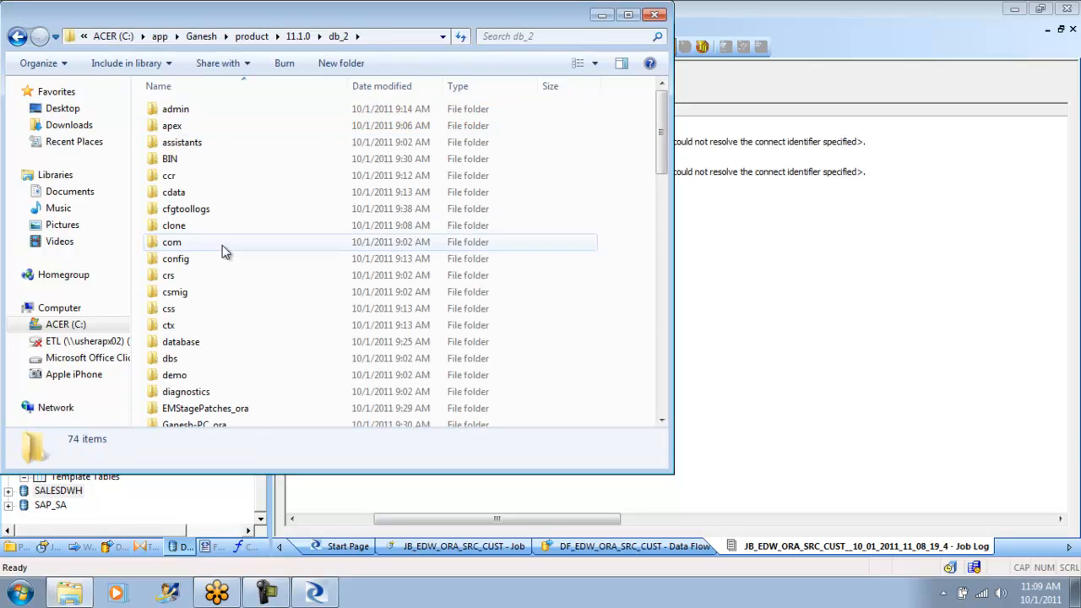
- Look inside the sample folder under db_2's admin folder and return to the 11.1.0 folder
double_click(221, 112)
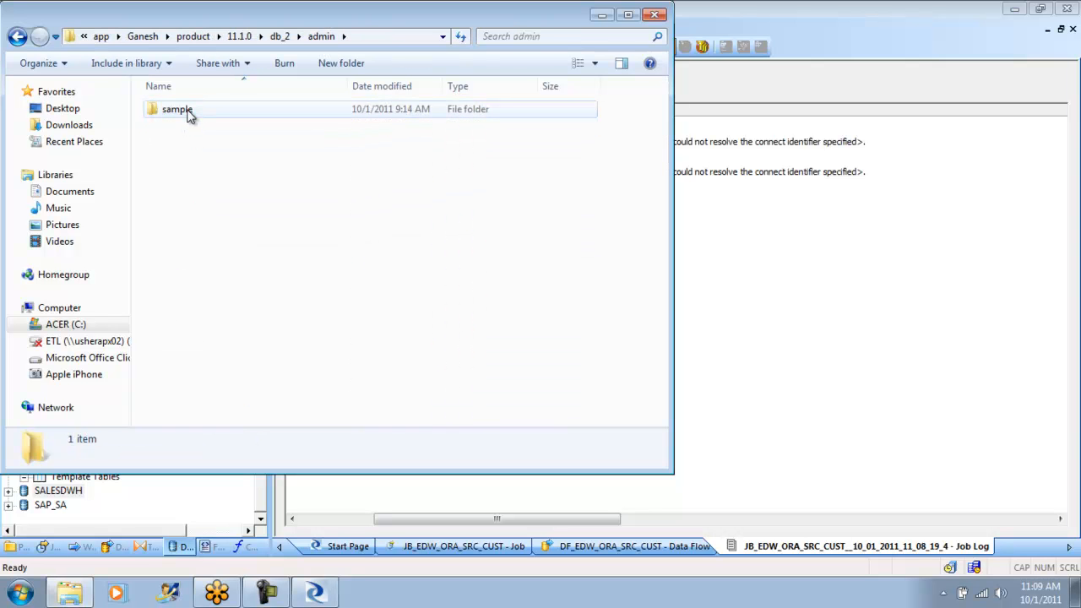
double_click(178, 110)
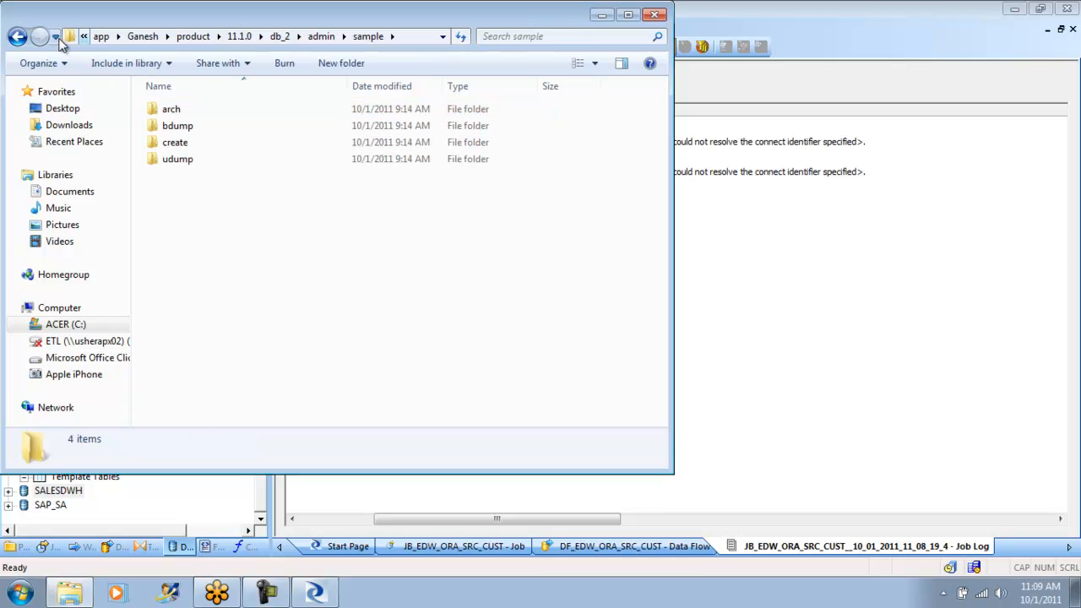
click(17, 37)
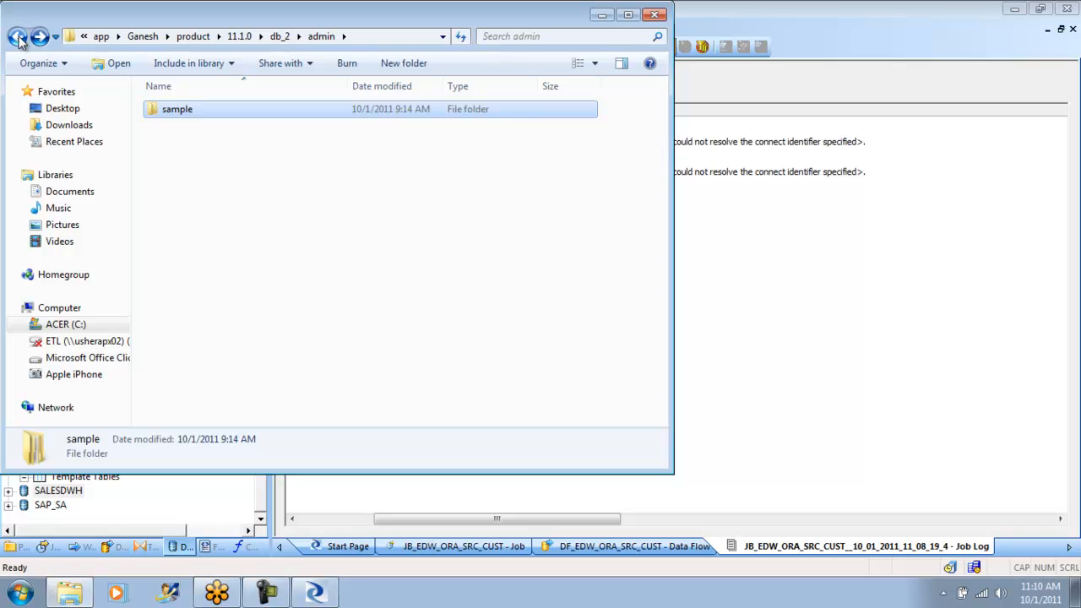
click(18, 37)
click(18, 37)
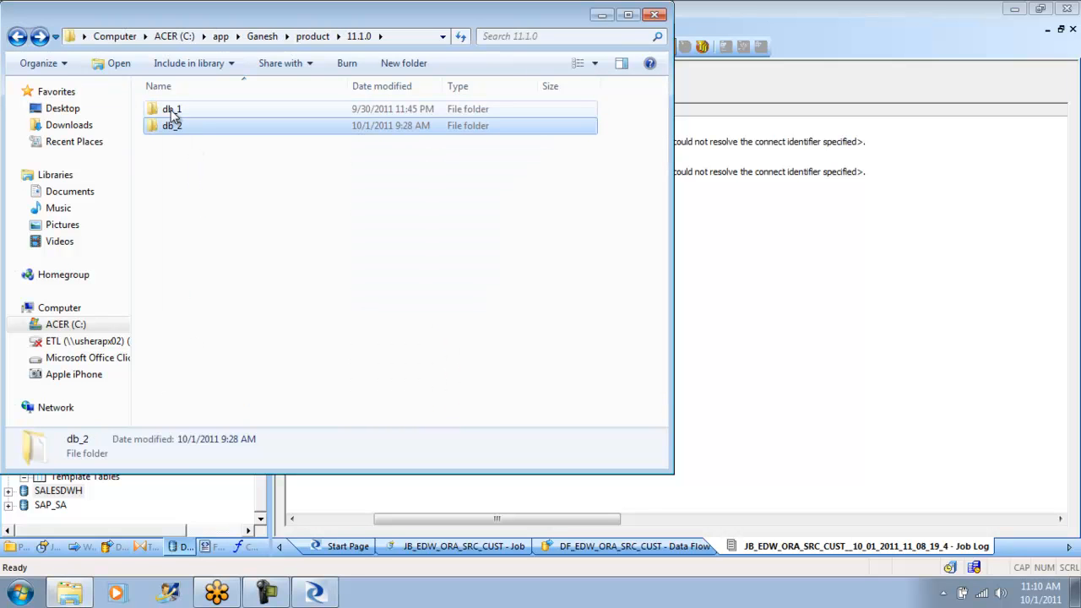
- Check the NETWORK\ADMIN folder of the db_1 installation and return to the 11.1.0 folder
double_click(171, 116)
drag(657, 131, 662, 311)
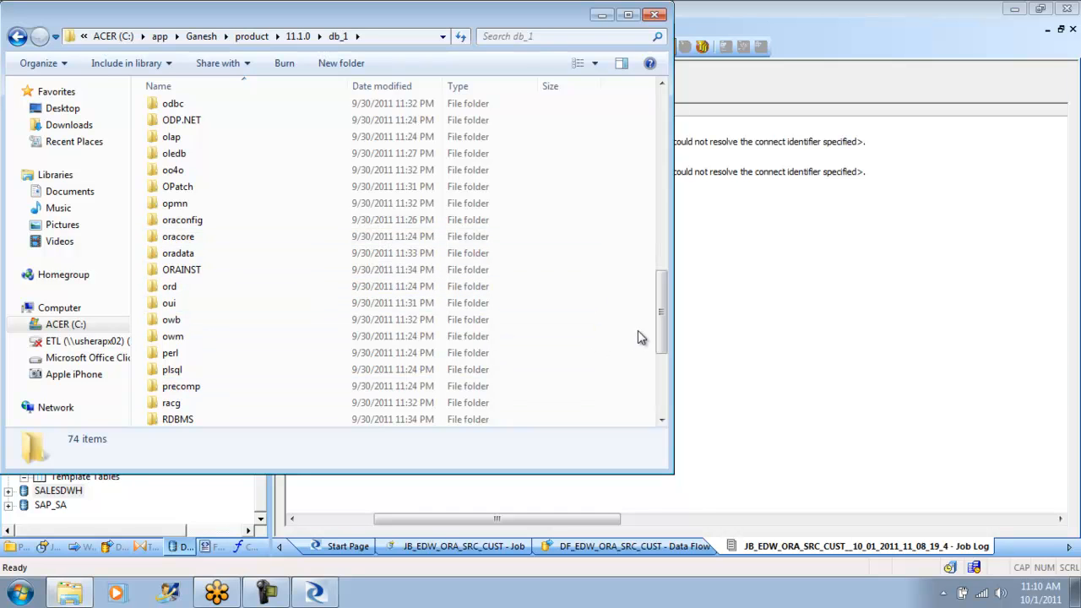
drag(663, 319, 659, 263)
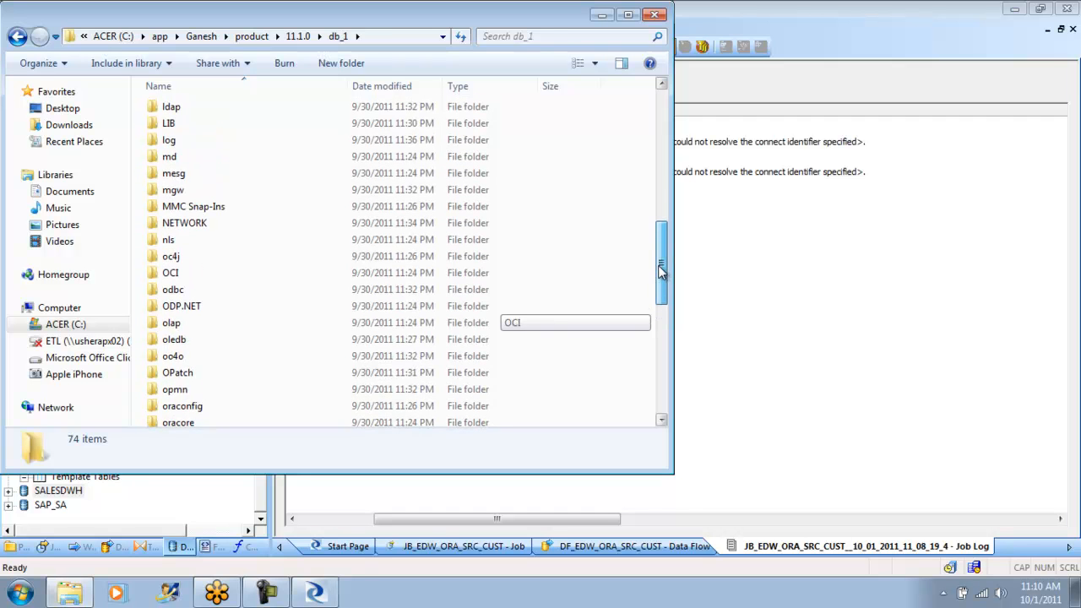
double_click(222, 224)
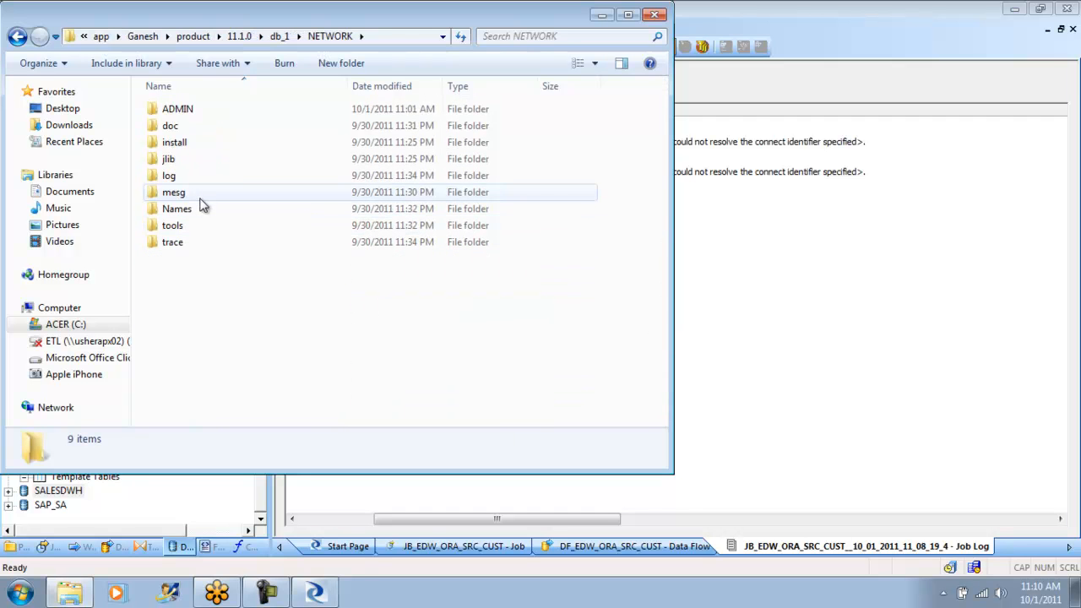
double_click(187, 115)
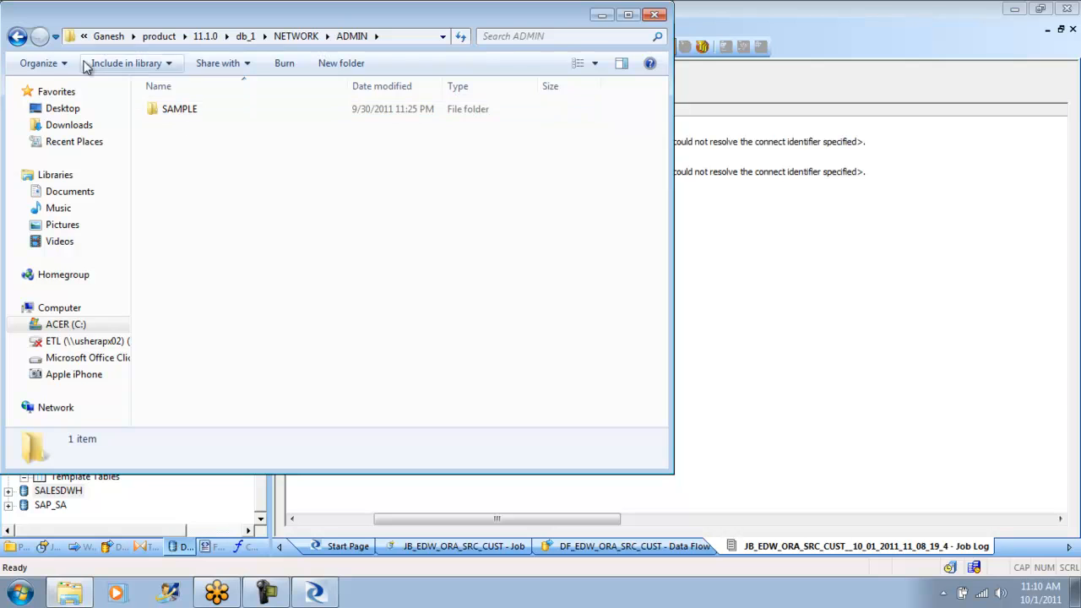
click(16, 36)
click(17, 37)
click(17, 36)
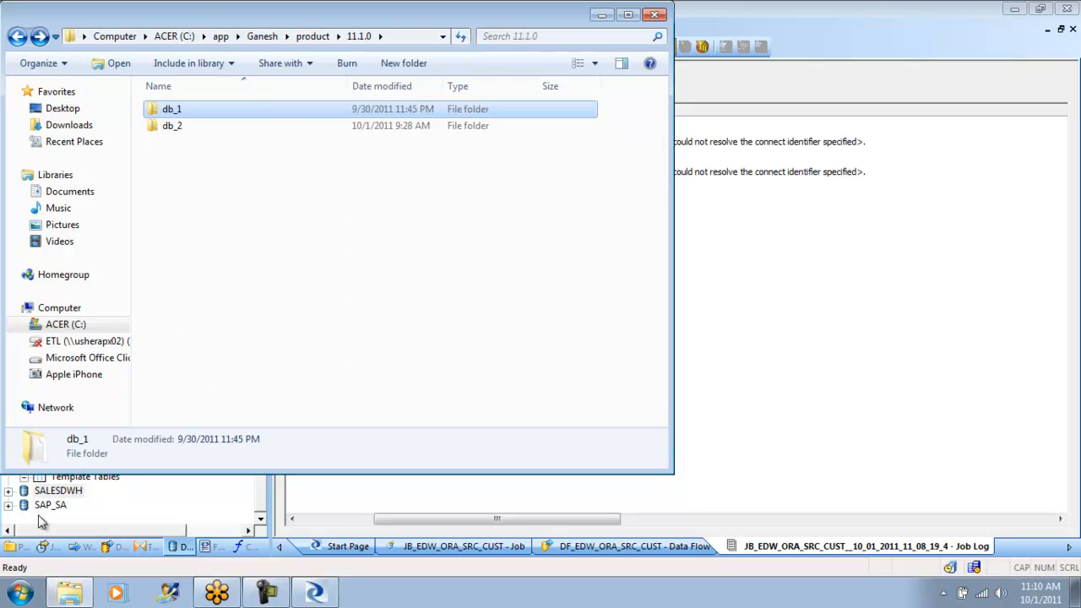
- Minimize the open windows and open the Recycle Bin in Details view, sorted by date deleted with the newest first
click(602, 14)
click(1012, 10)
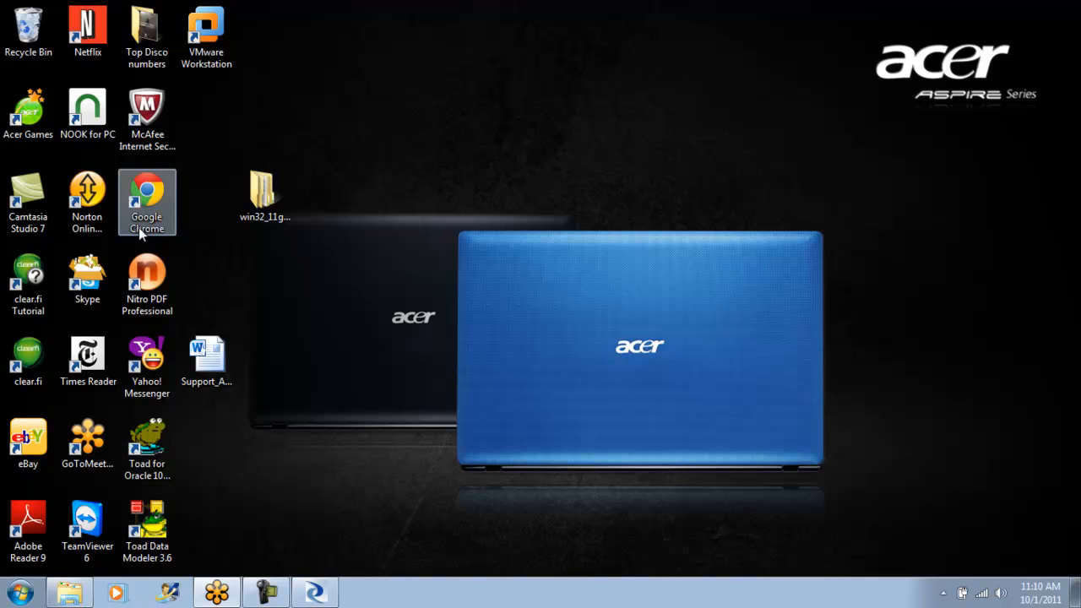
double_click(21, 30)
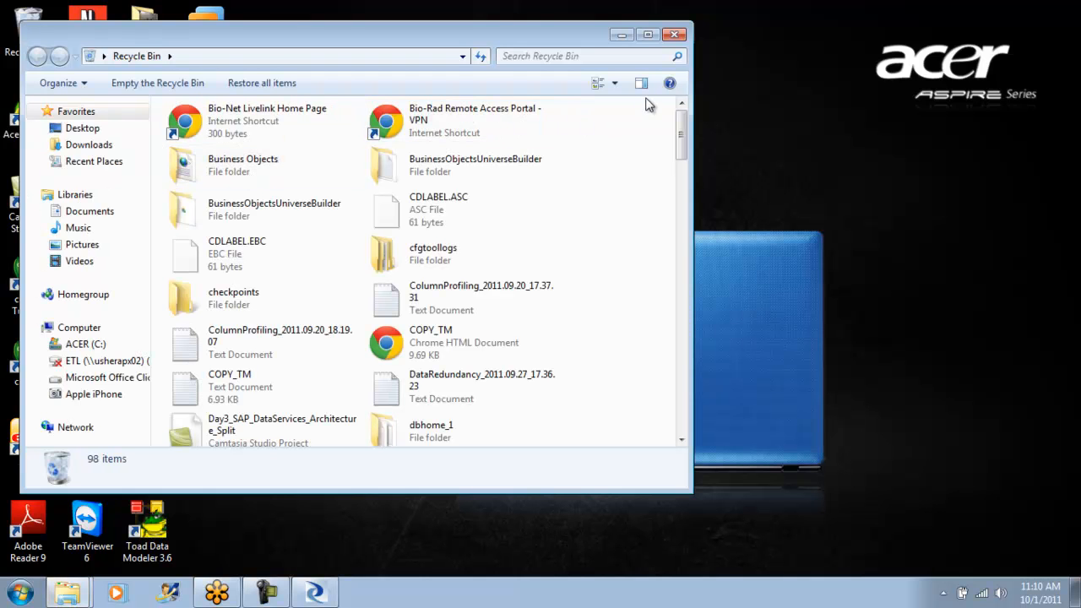
click(614, 83)
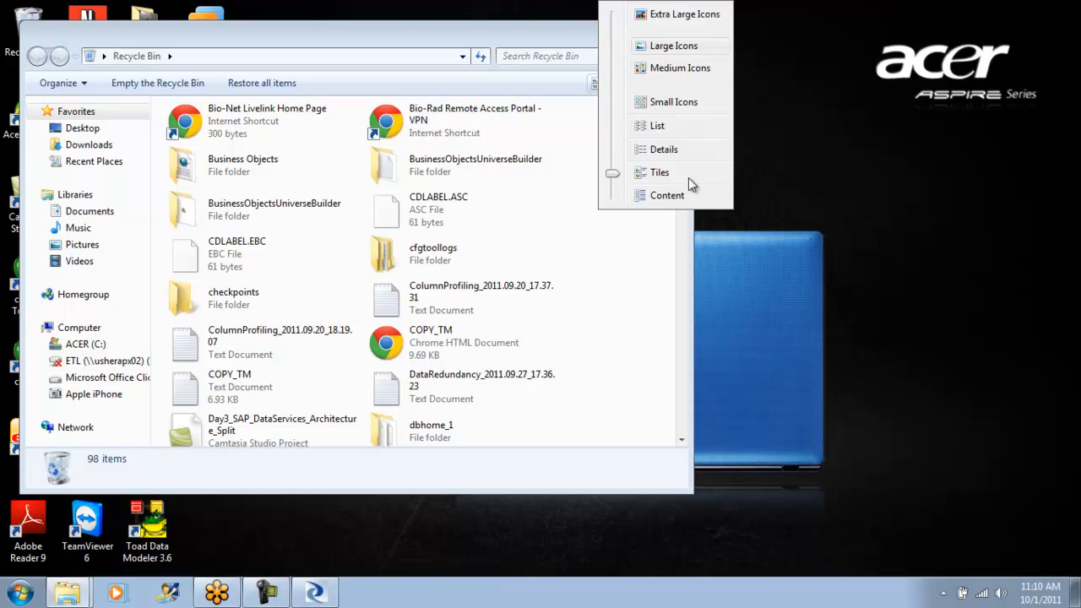
click(664, 150)
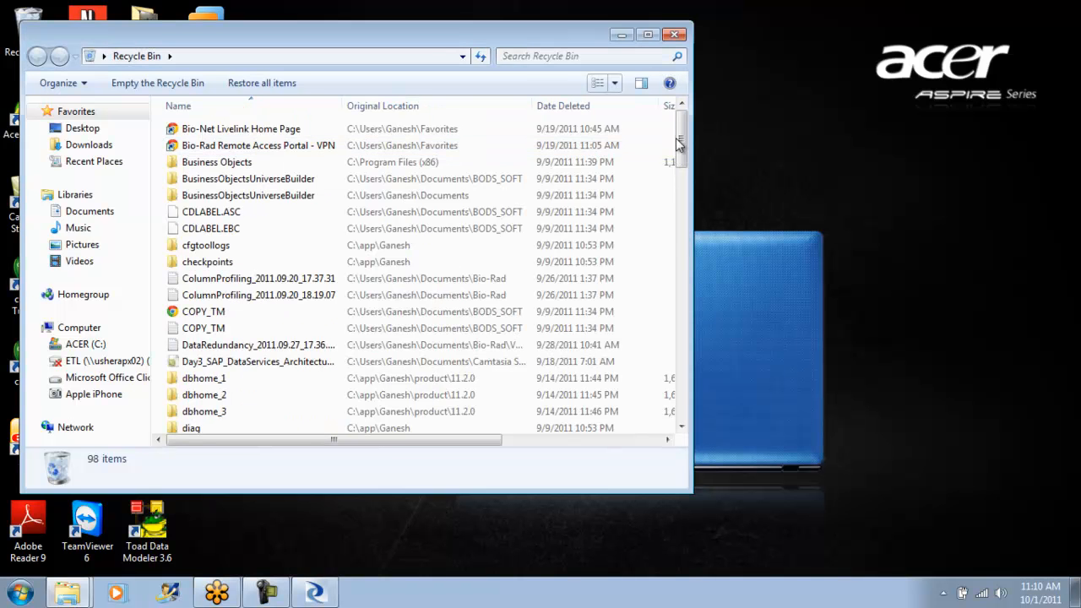
scroll(684, 239, down, 5)
drag(684, 239, 686, 408)
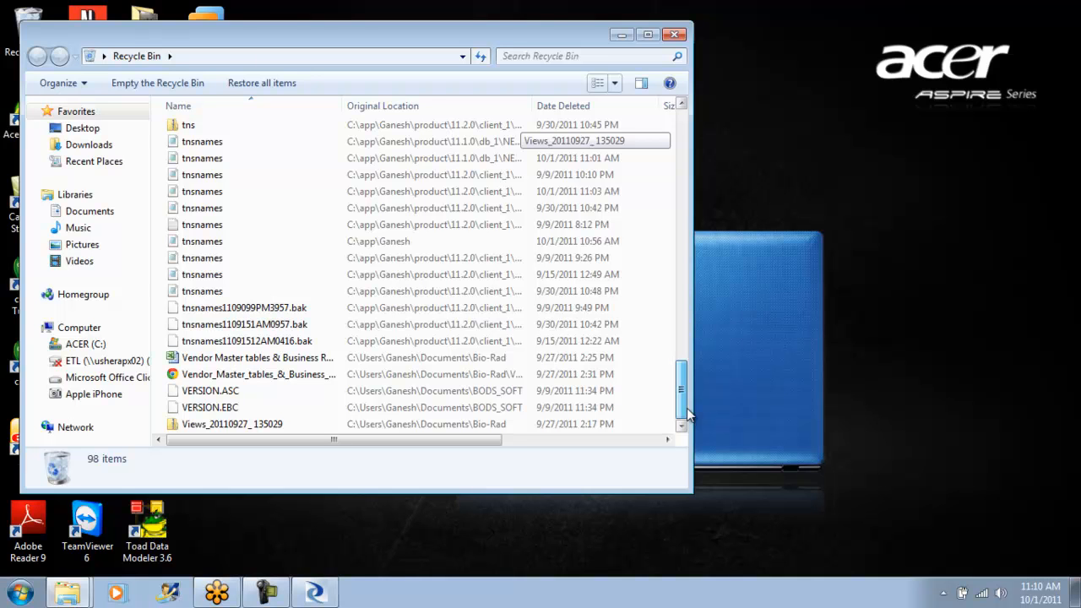
click(561, 105)
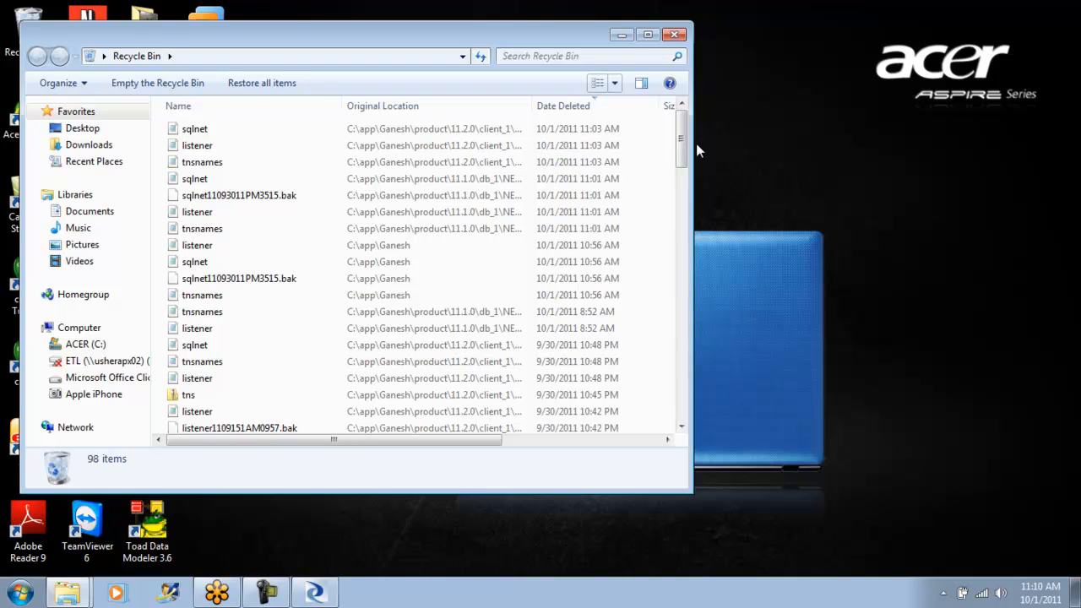
- Check the properties of the deleted client_1 listener file, and select the most recently deleted sqlnet, listener and tnsnames files
double_click(236, 150)
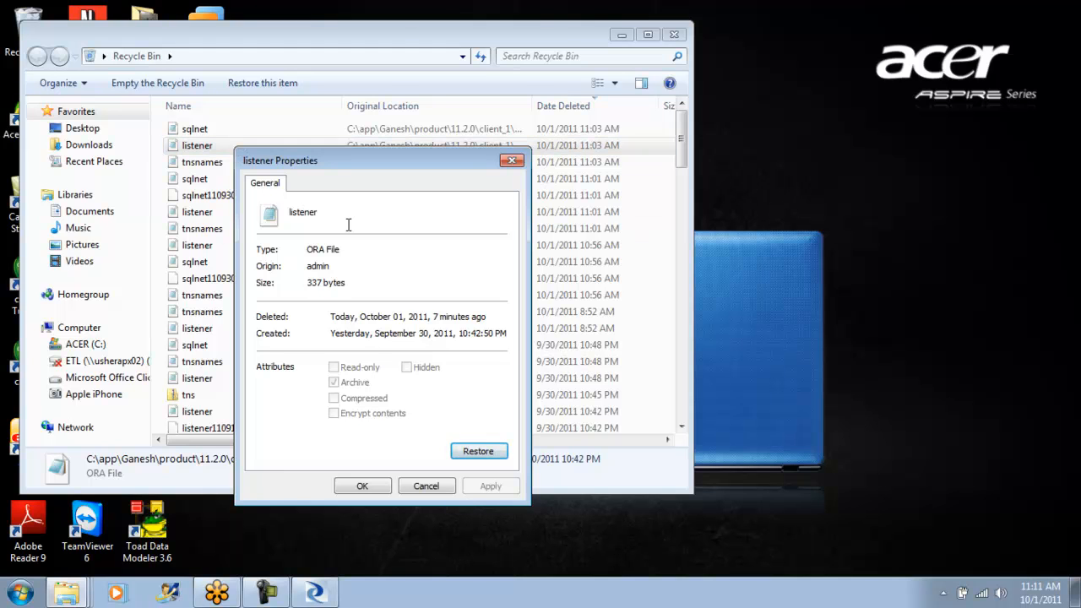
click(372, 482)
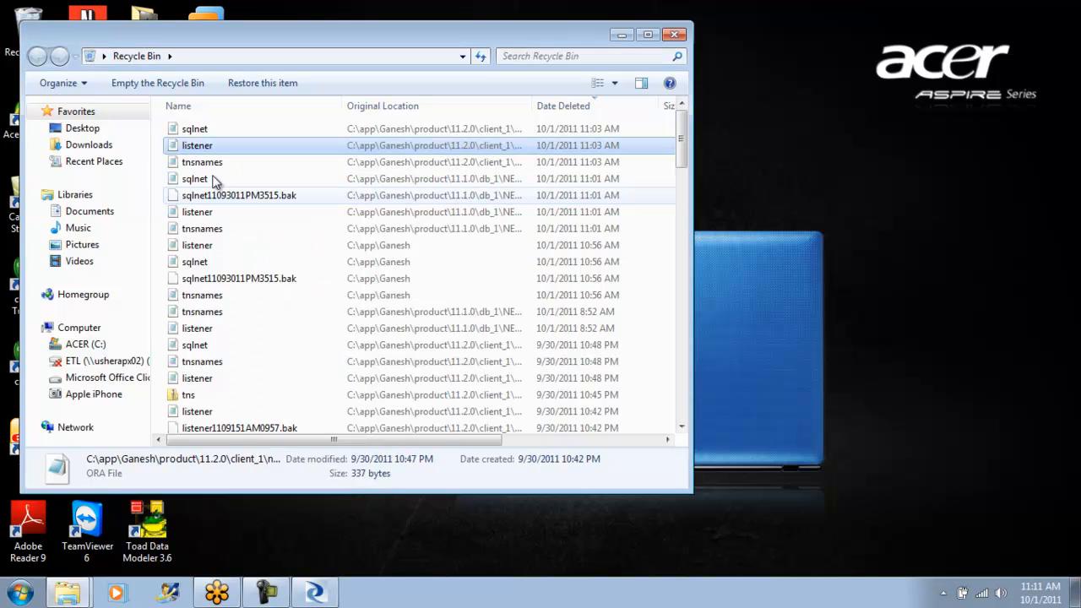
right_click(203, 150)
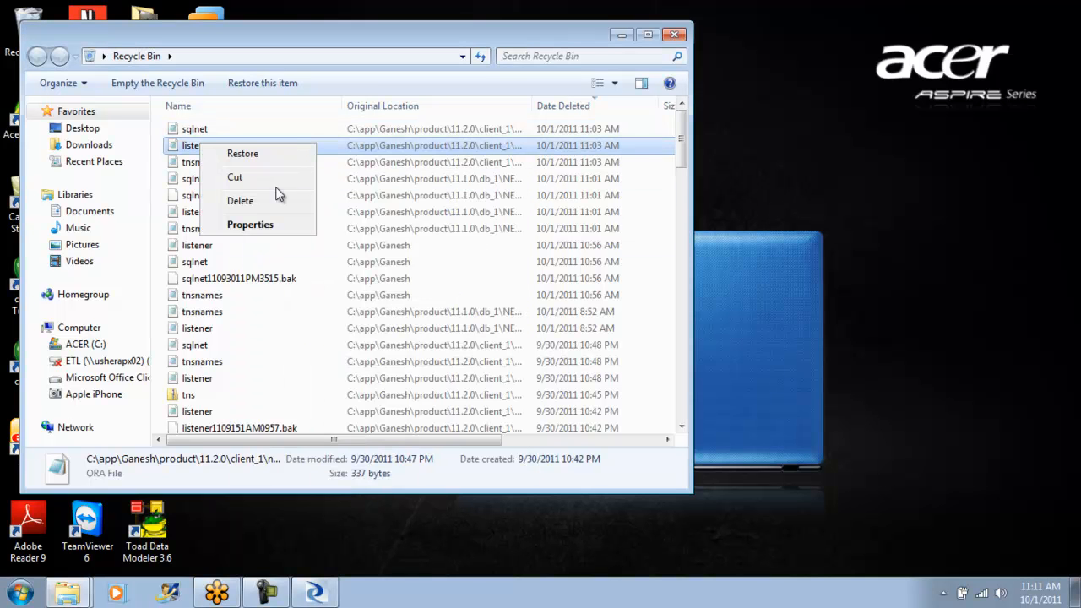
click(335, 211)
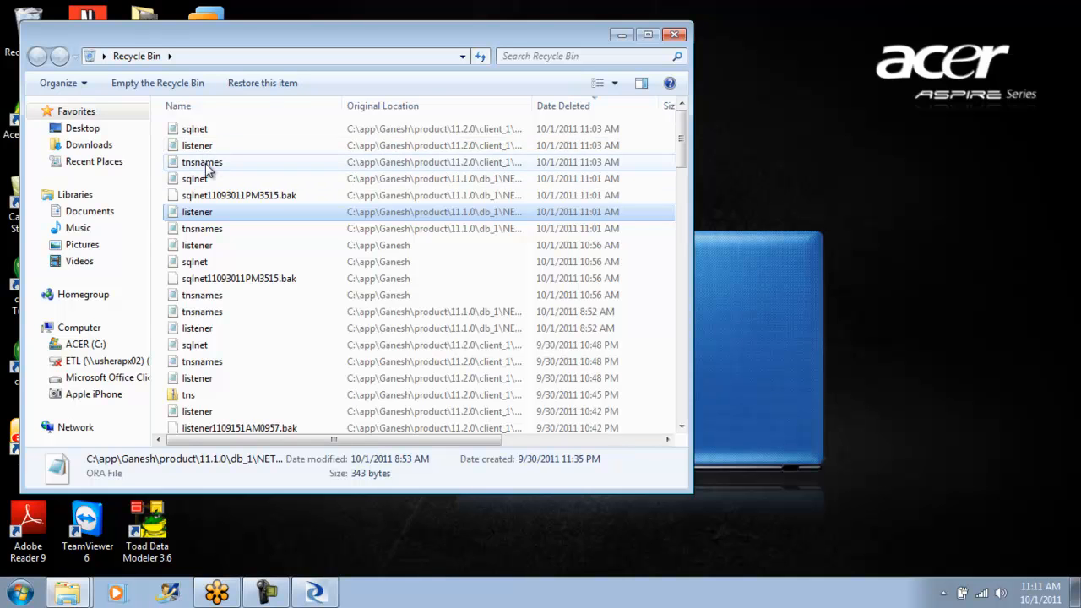
click(203, 130)
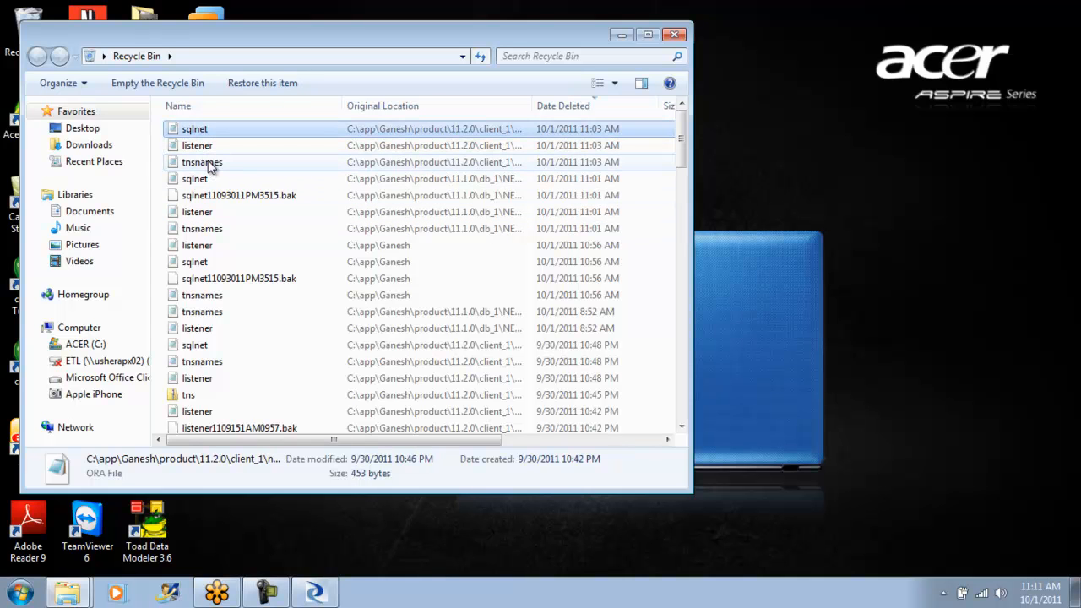
shift+click(210, 166)
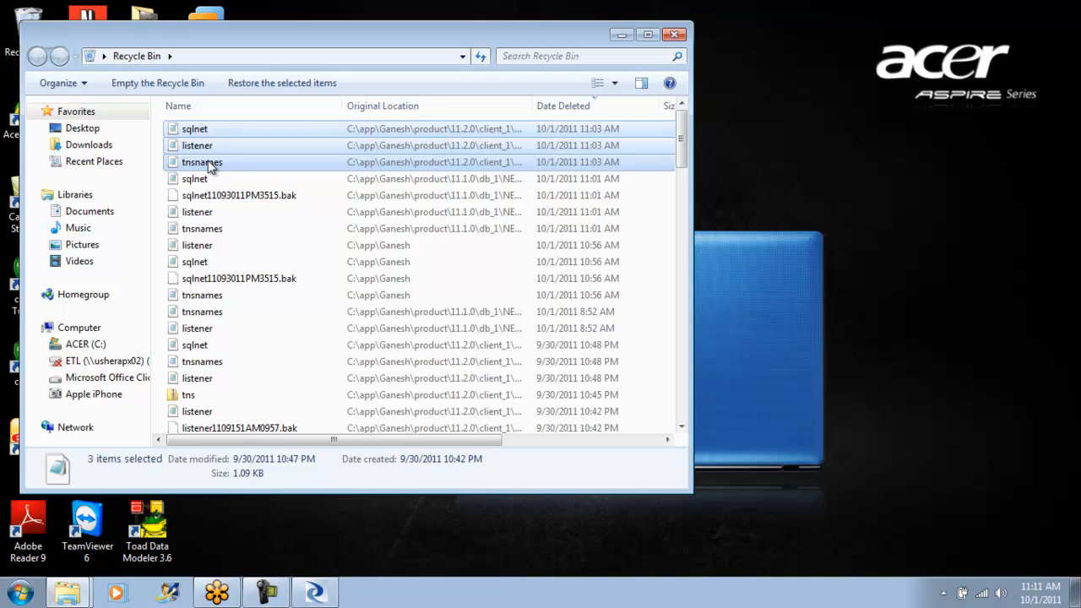
- Bring back the 11.1.0 folder window, look inside db_1's admin folder and return to db_1
click(72, 593)
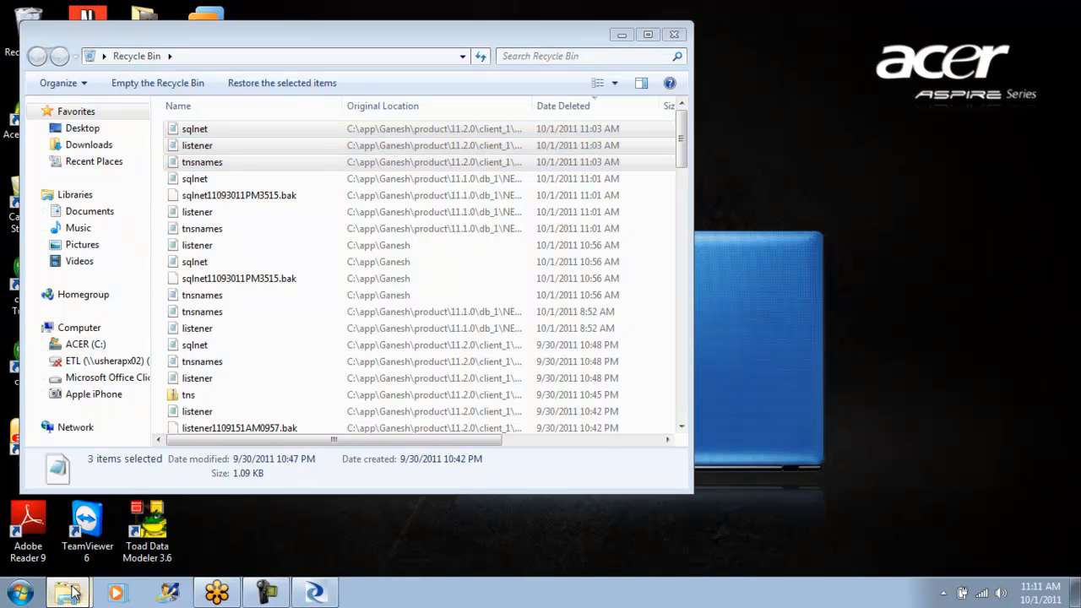
click(73, 532)
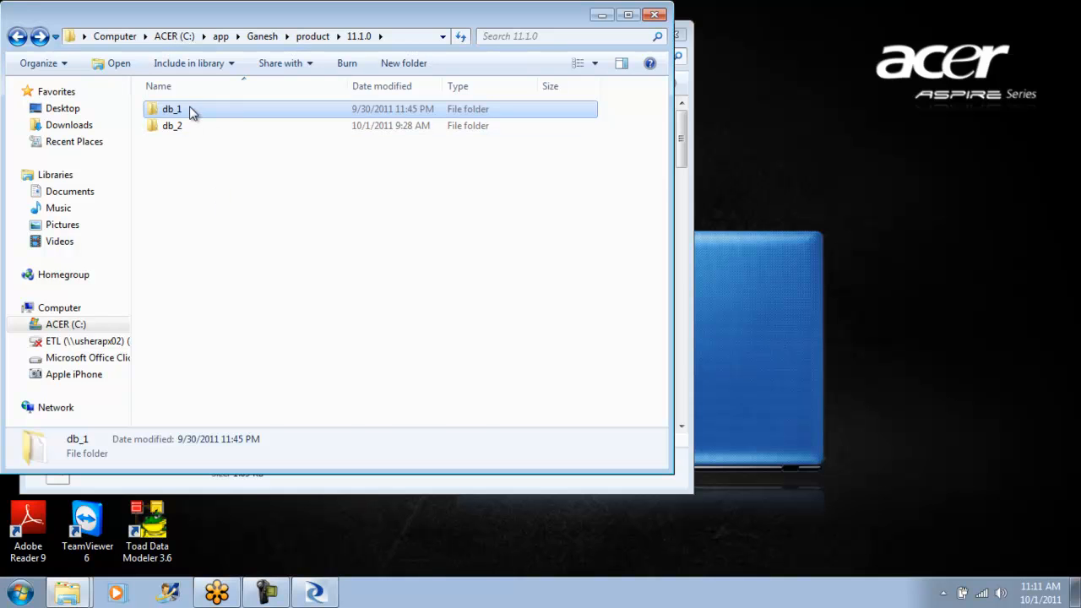
double_click(191, 111)
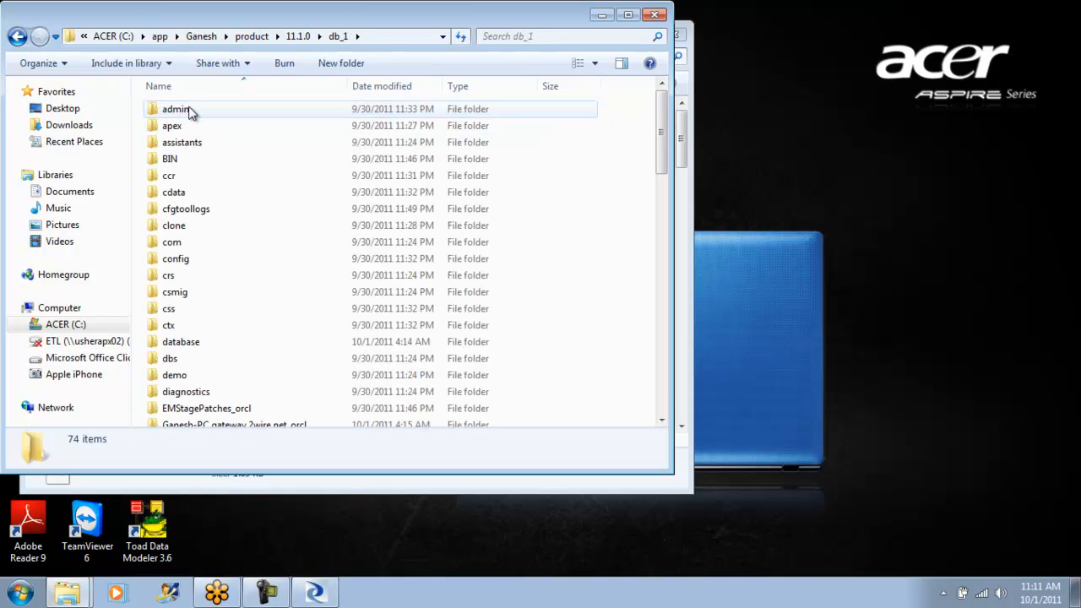
double_click(191, 113)
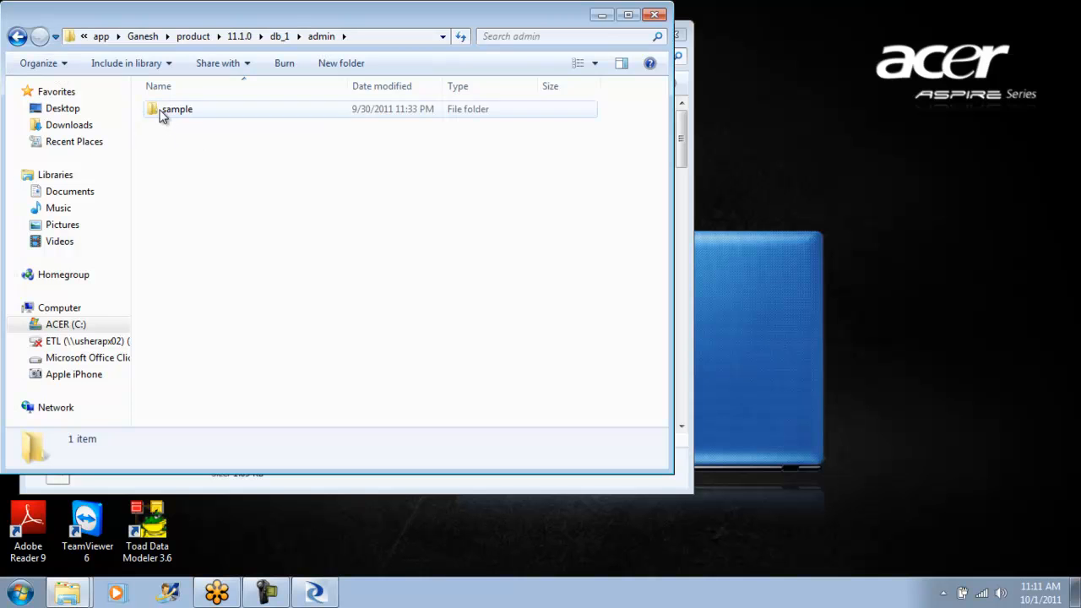
click(18, 37)
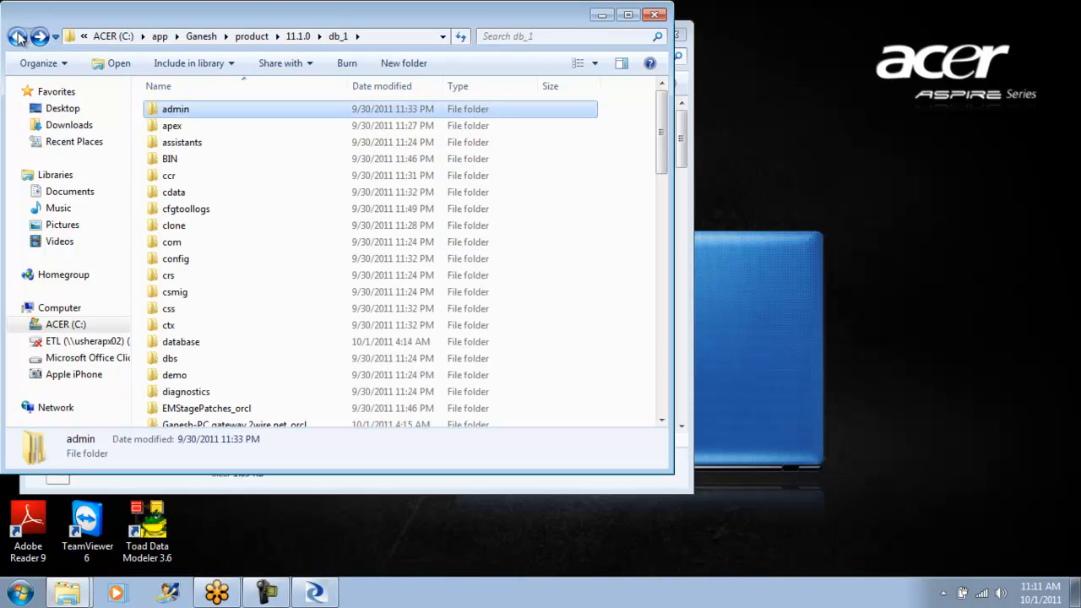
- Examine the SAMPLE folder under db_1's NETWORK\ADMIN folder and go back up to the 11.1.0 folder
drag(663, 129, 667, 232)
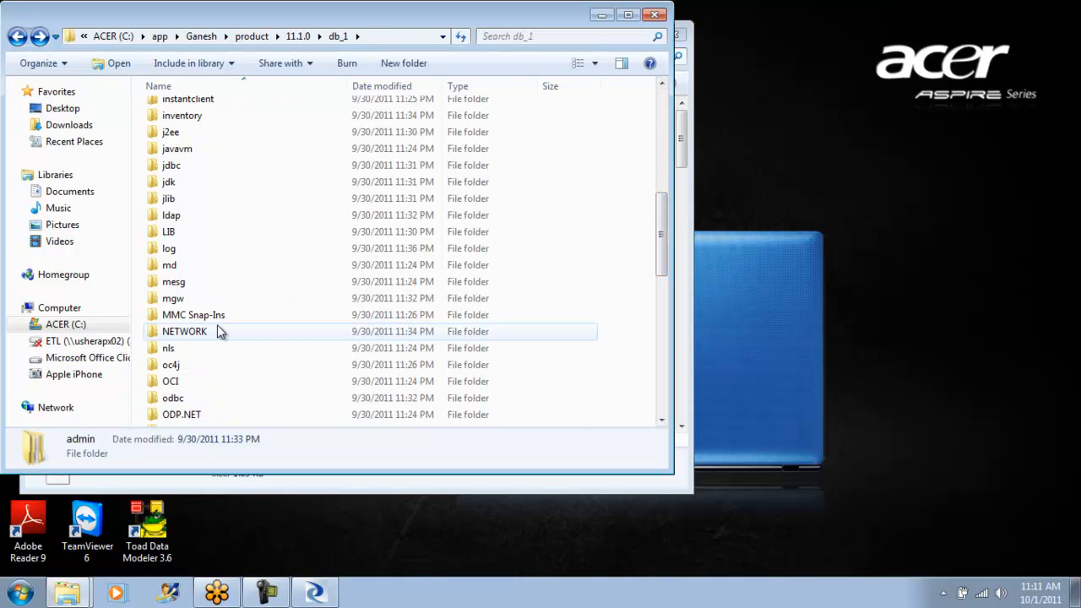
double_click(218, 331)
double_click(188, 114)
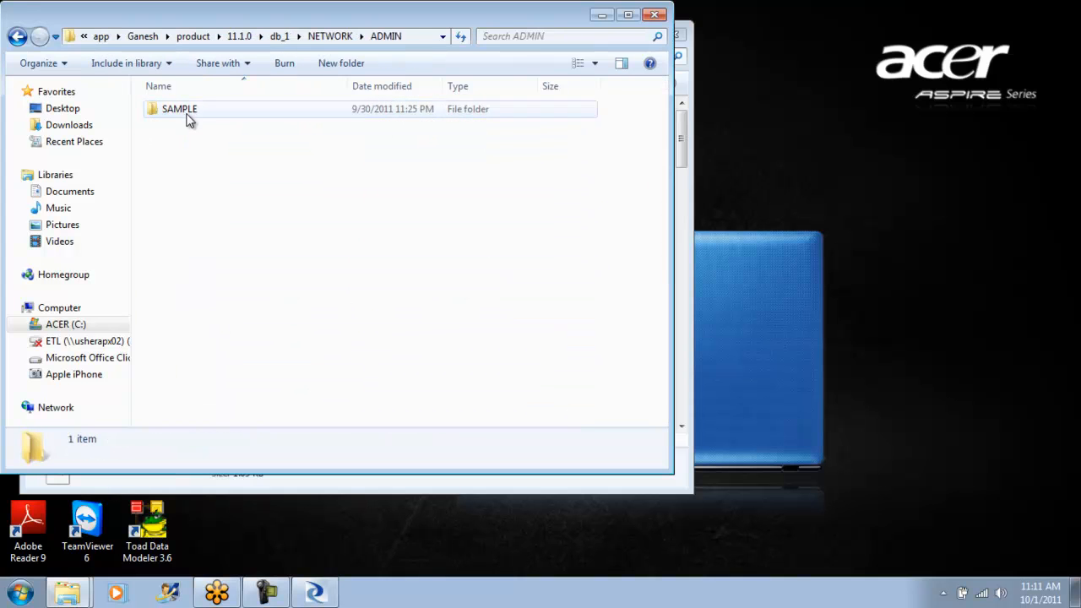
double_click(193, 110)
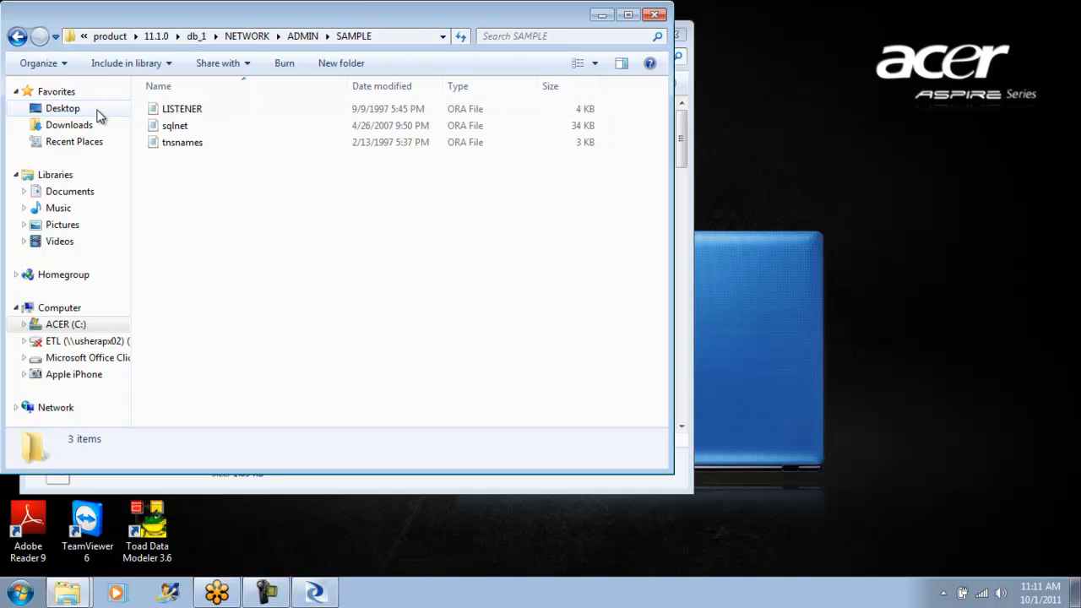
click(17, 37)
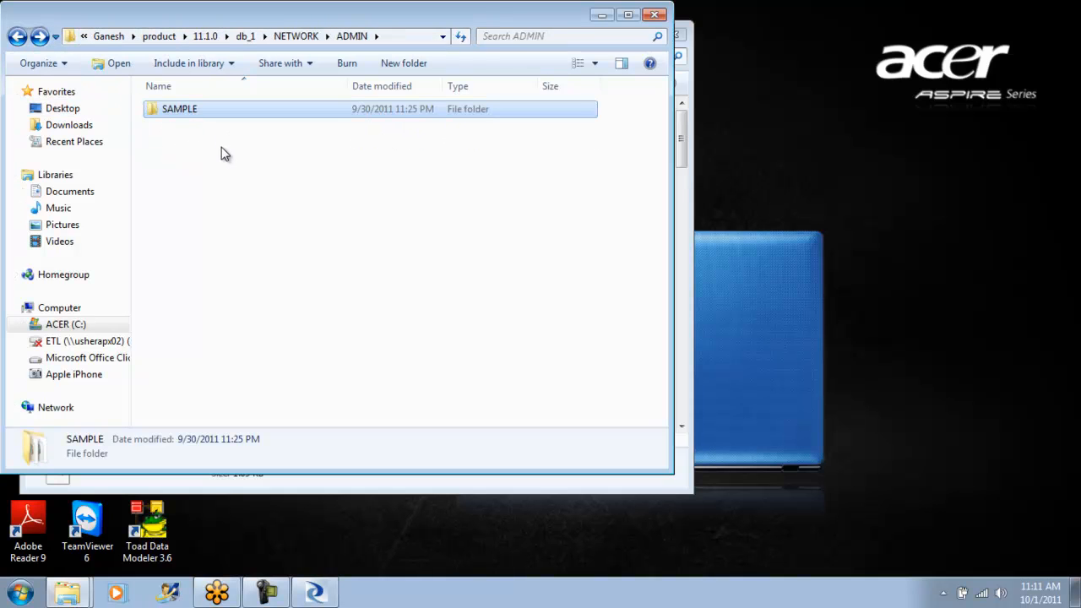
click(17, 36)
click(17, 36)
click(17, 36)
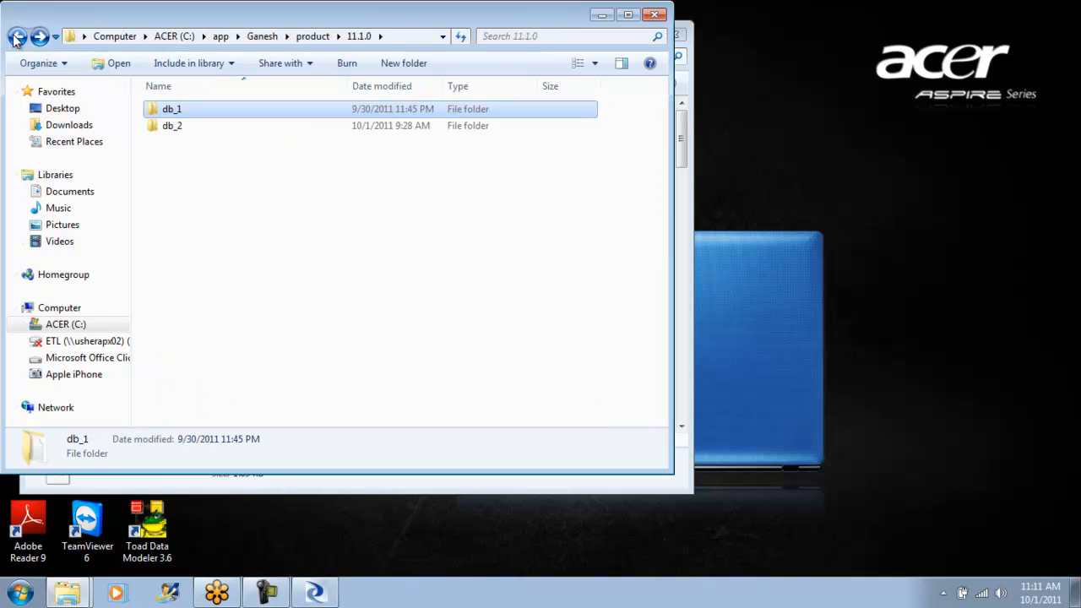
- Open the NETWORK\ADMIN folder of the db_2 installation to look for its Oracle network configuration files
double_click(166, 130)
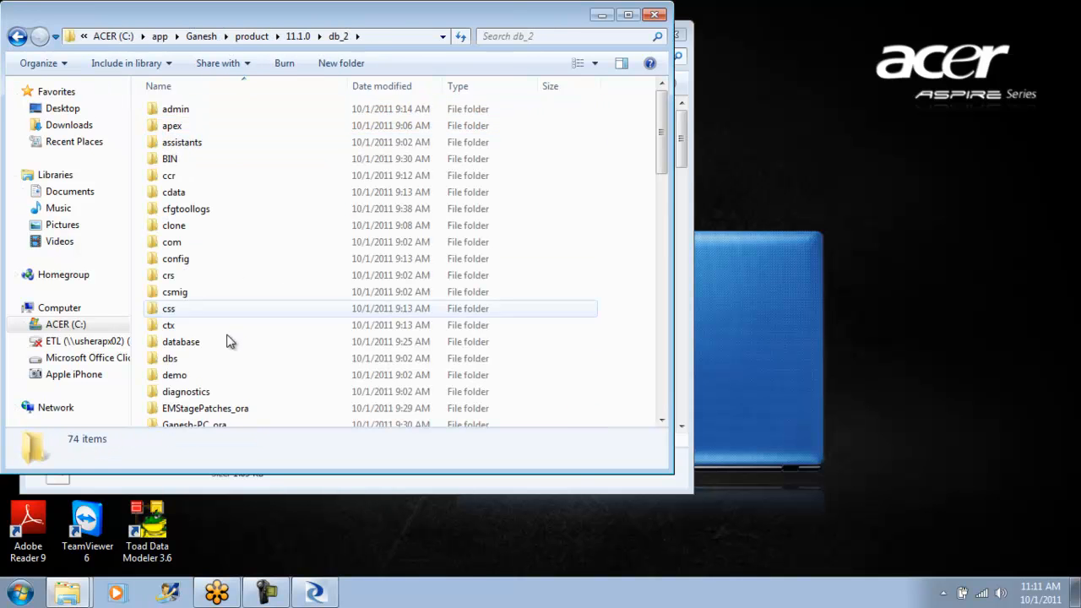
click(196, 327)
key(n)
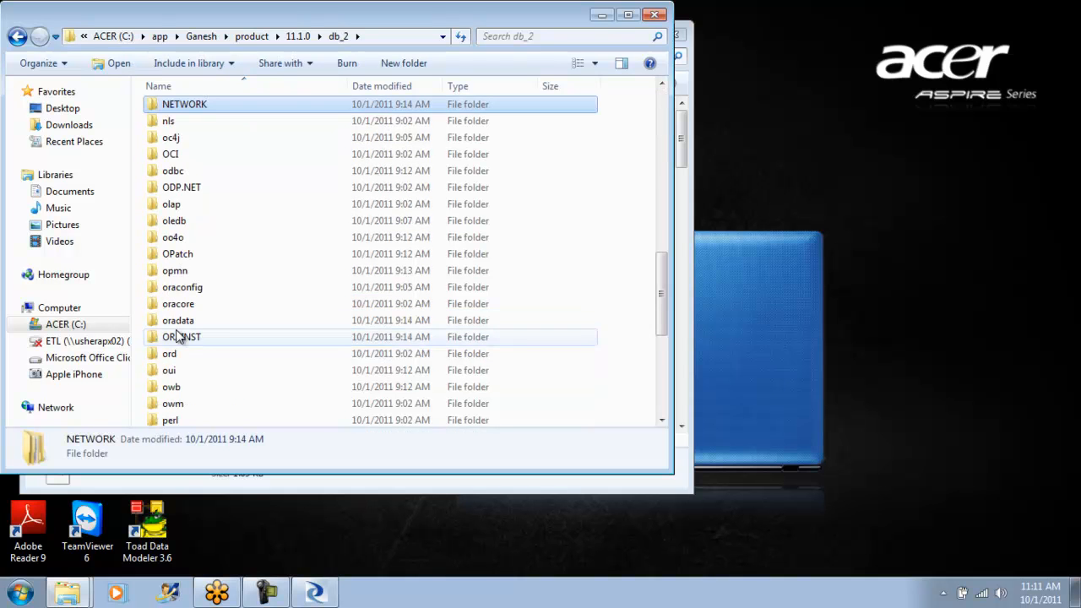
key(Return)
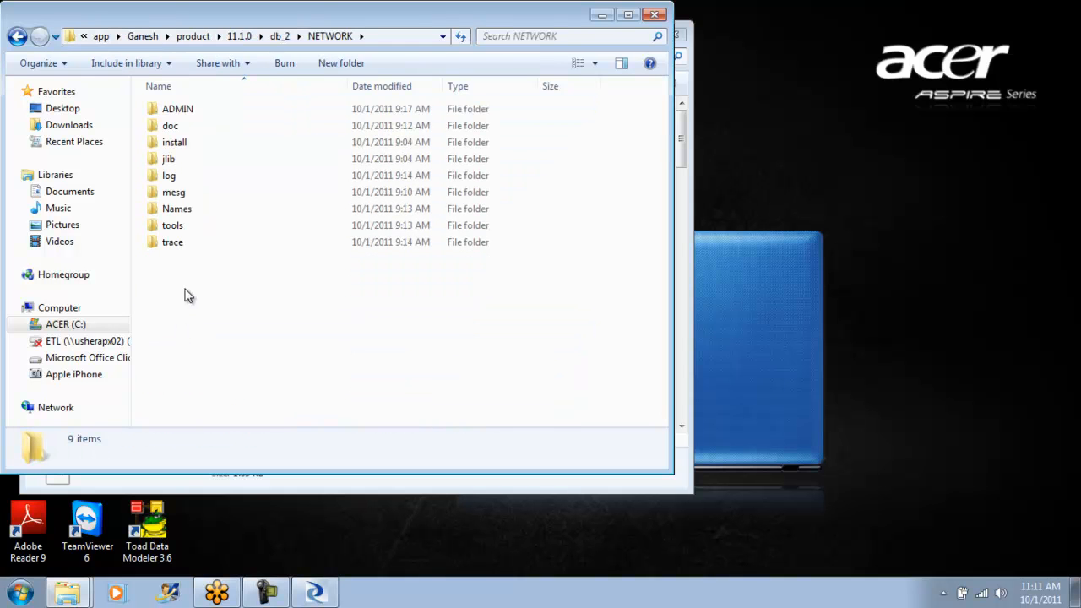
click(196, 114)
double_click(197, 122)
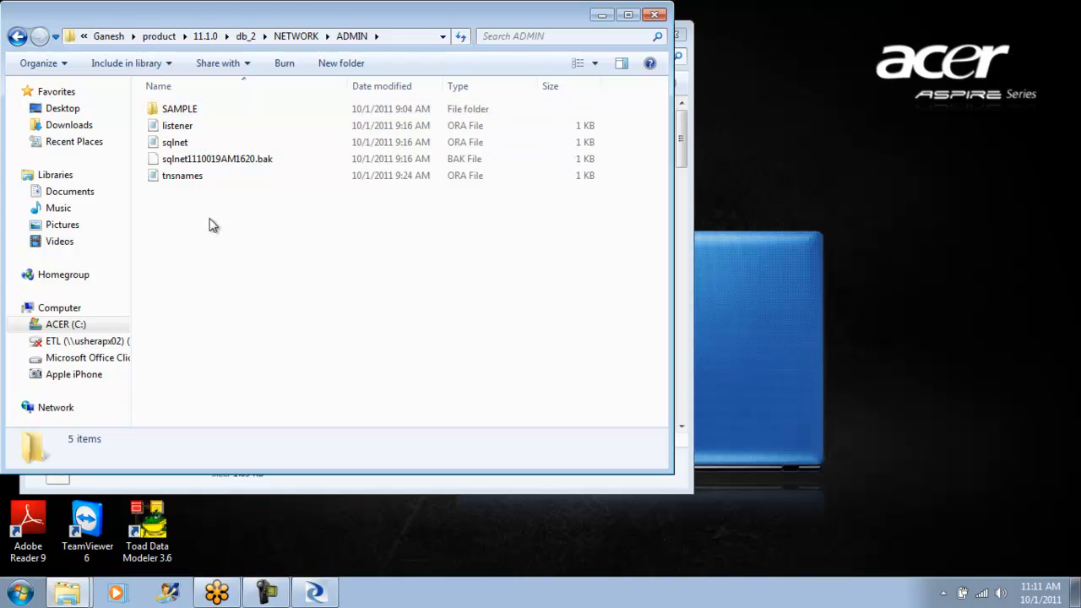
- Read the listener, sqlnet and tnsnames files in db_2's NETWORK\ADMIN folder, leaving tnsnames open
double_click(183, 125)
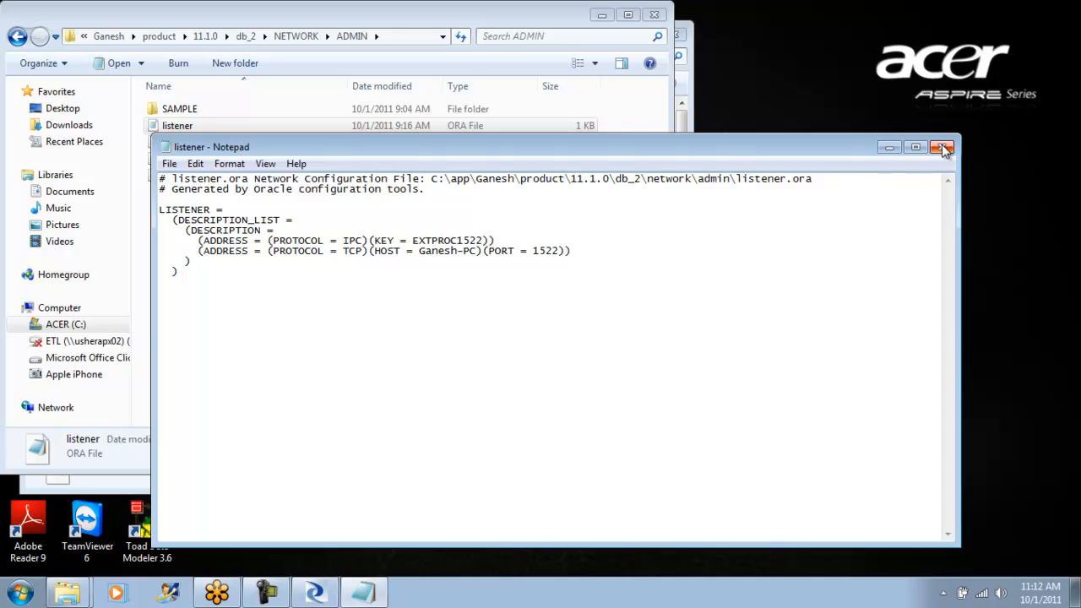
click(943, 147)
double_click(179, 143)
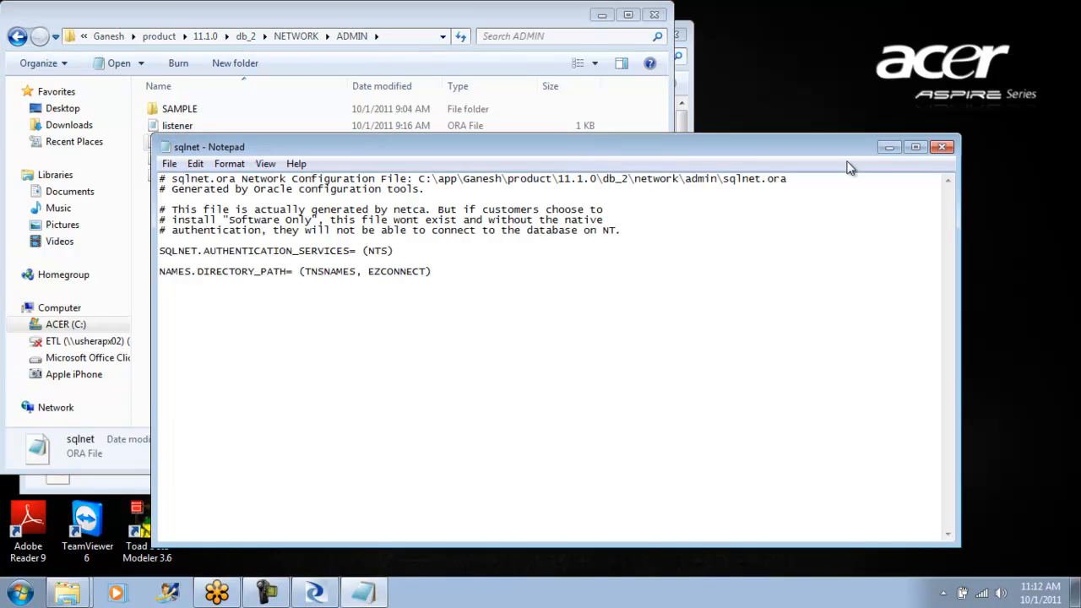
click(939, 149)
double_click(203, 176)
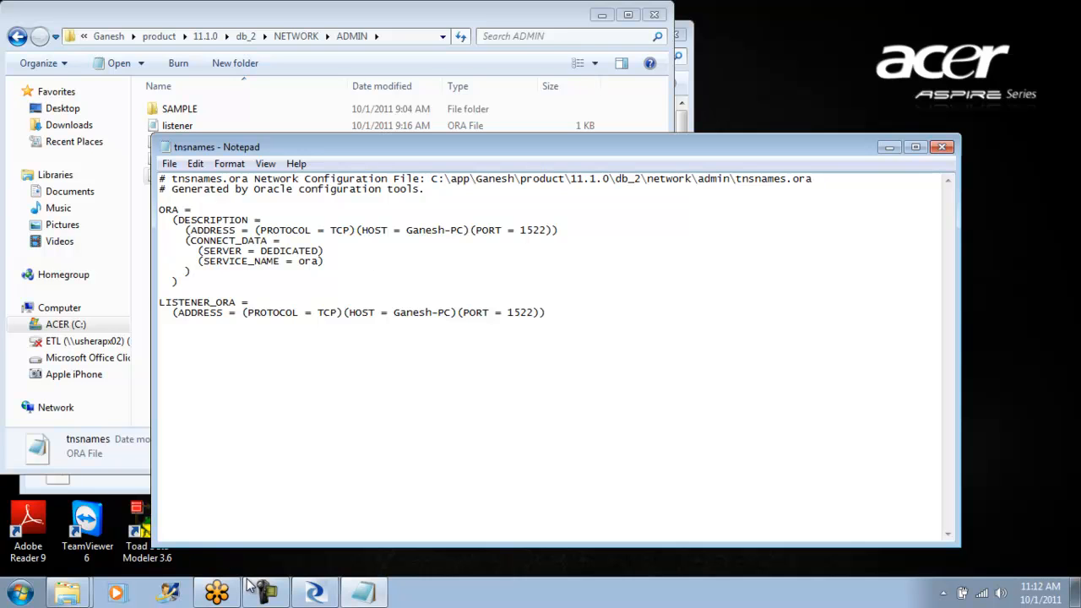
click(325, 591)
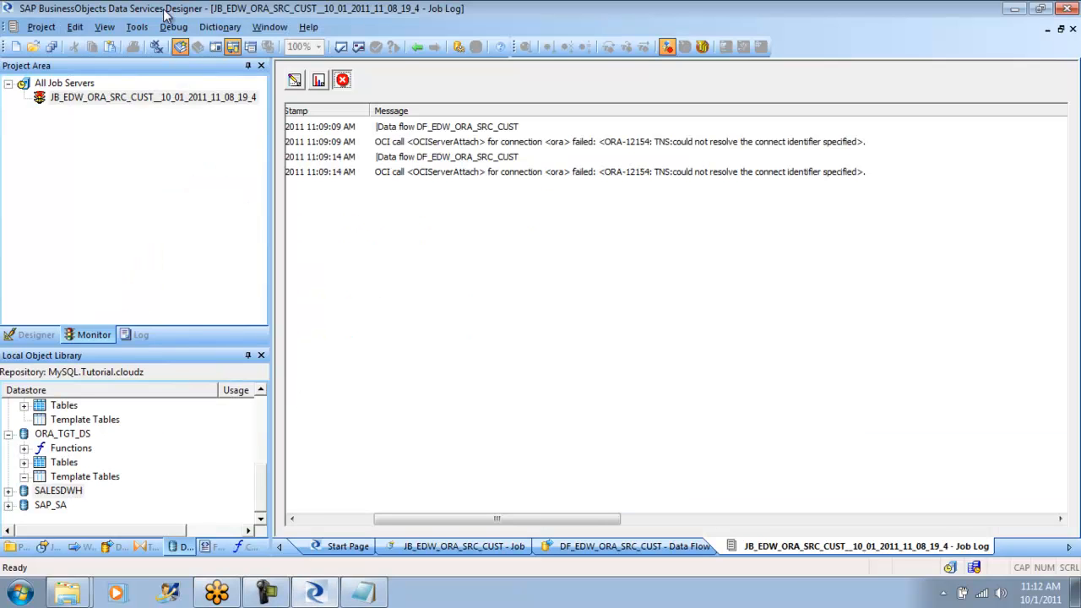
click(137, 27)
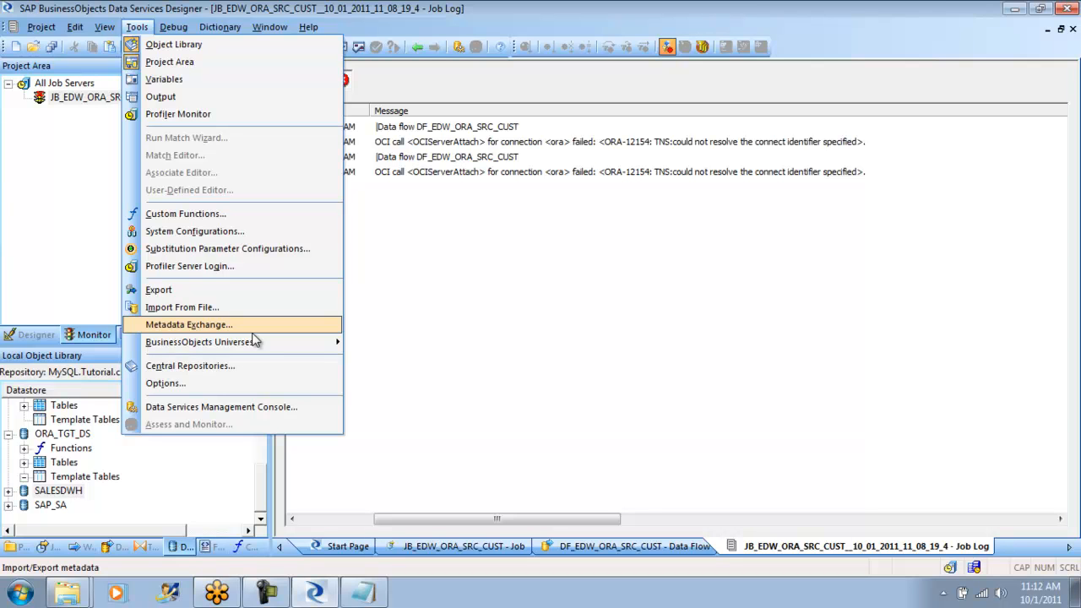
click(316, 594)
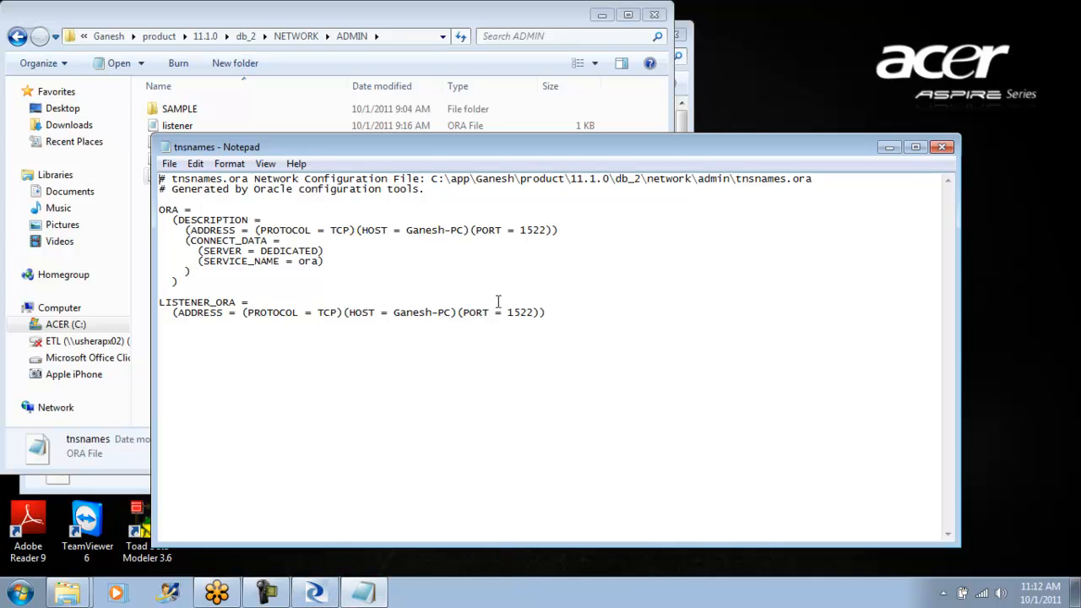
- Set the port to 1521 in both the ORA and LISTENER_ORA entries of the tnsnames file
key(BackSpace)
text(1)
click(534, 312)
key(BackSpace)
text(1)
- Try to save the tnsnames file over the existing tnsnames.ora, and close it without keeping the edits
click(169, 163)
click(204, 218)
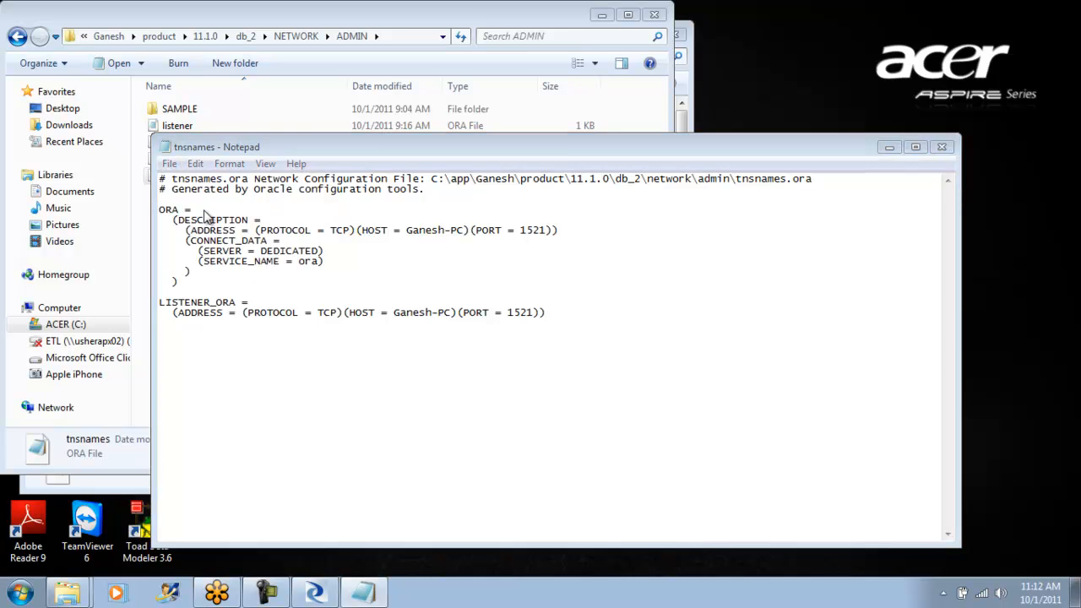
click(572, 524)
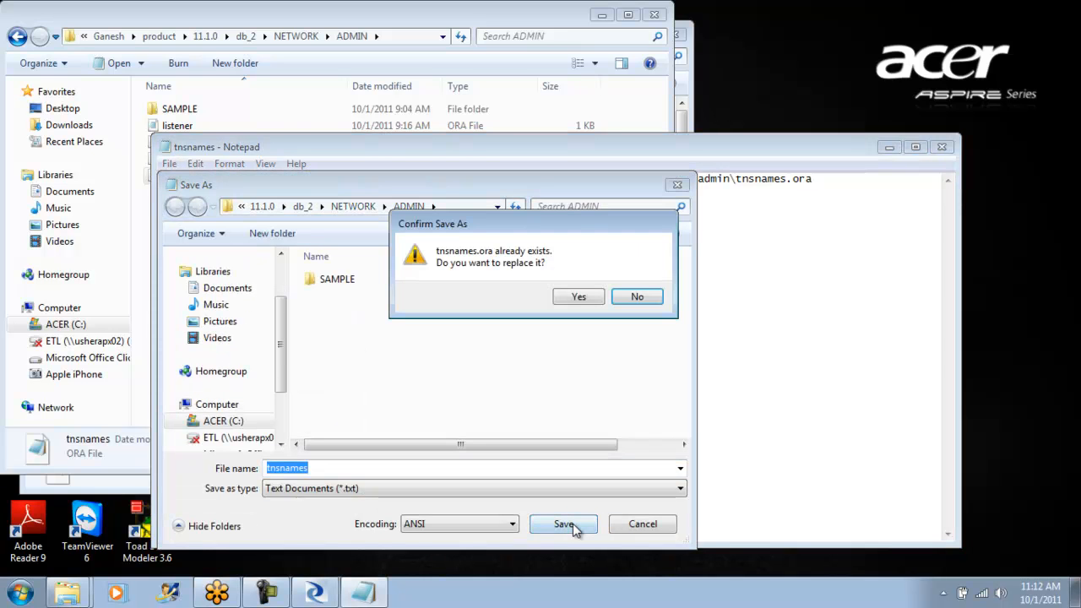
click(578, 300)
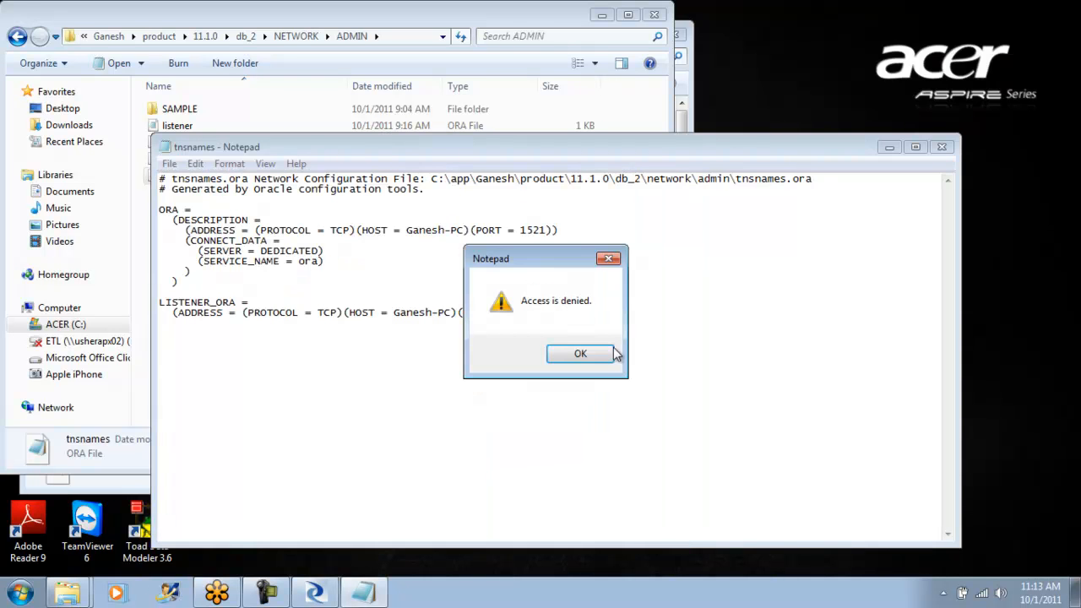
click(601, 354)
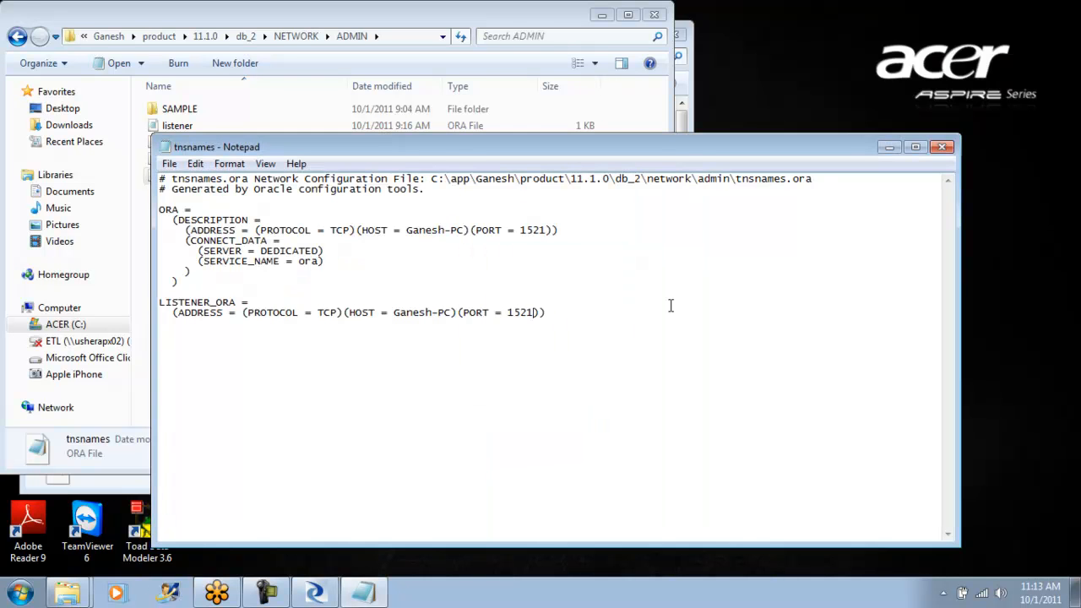
click(941, 147)
click(577, 310)
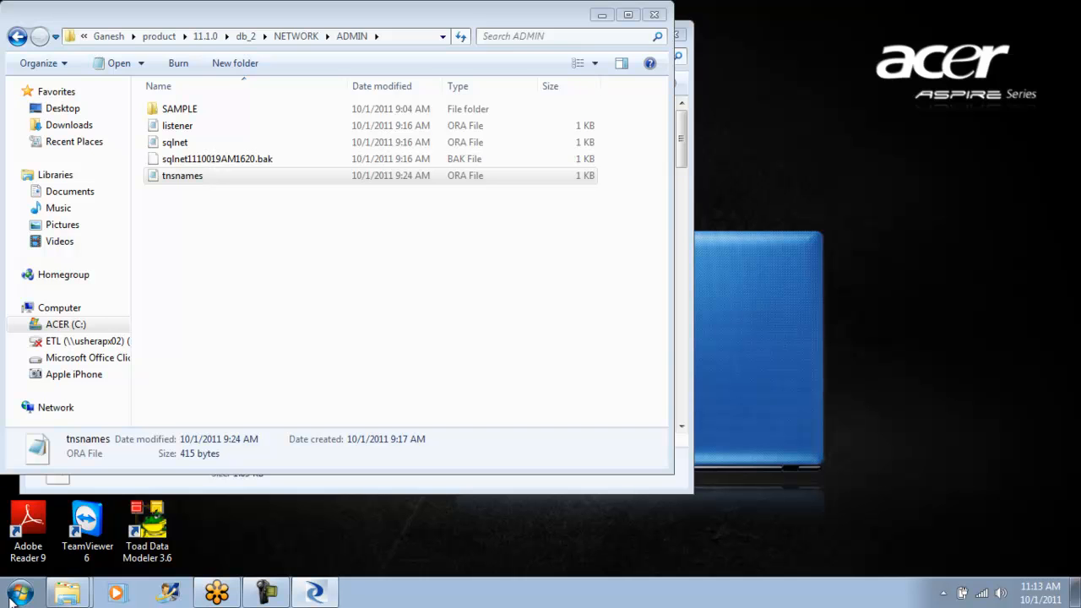
- Switch to Data Services Designer and examine the Designer option categories from Environment through Central Repository Connections
click(318, 594)
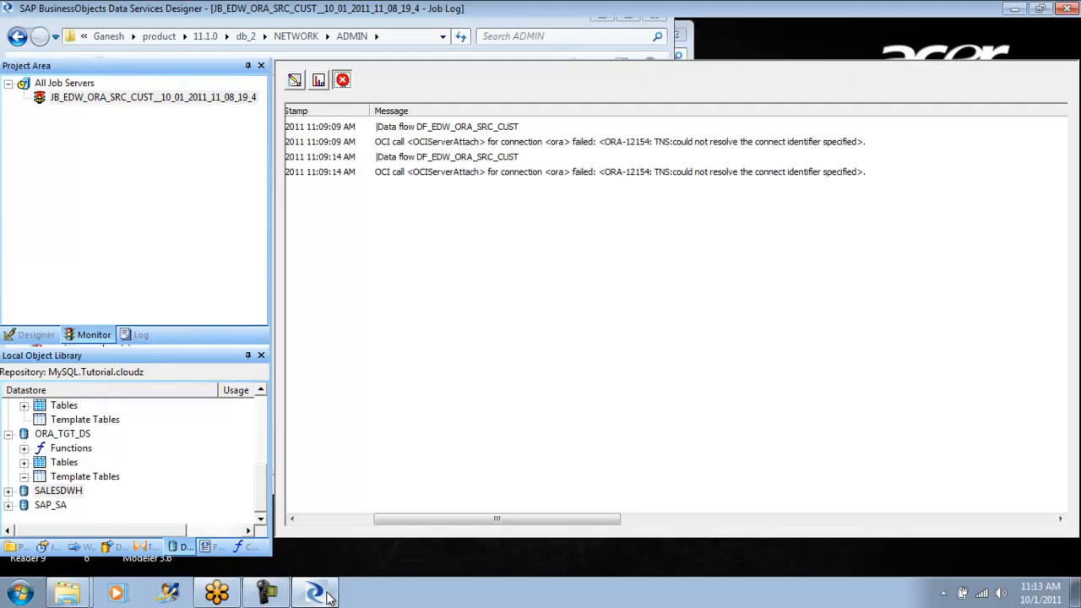
click(137, 26)
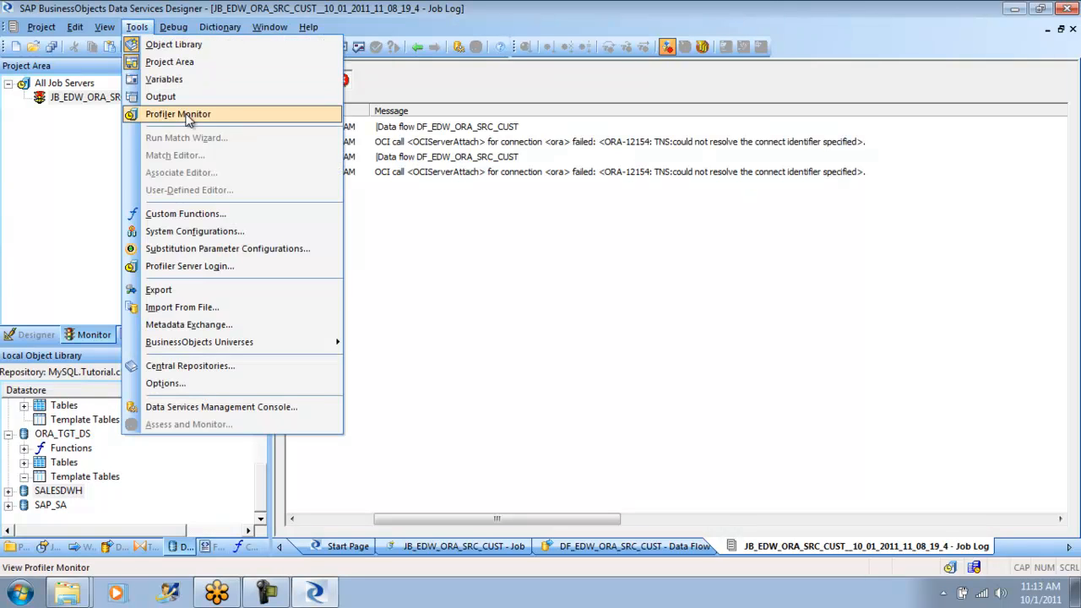
click(166, 384)
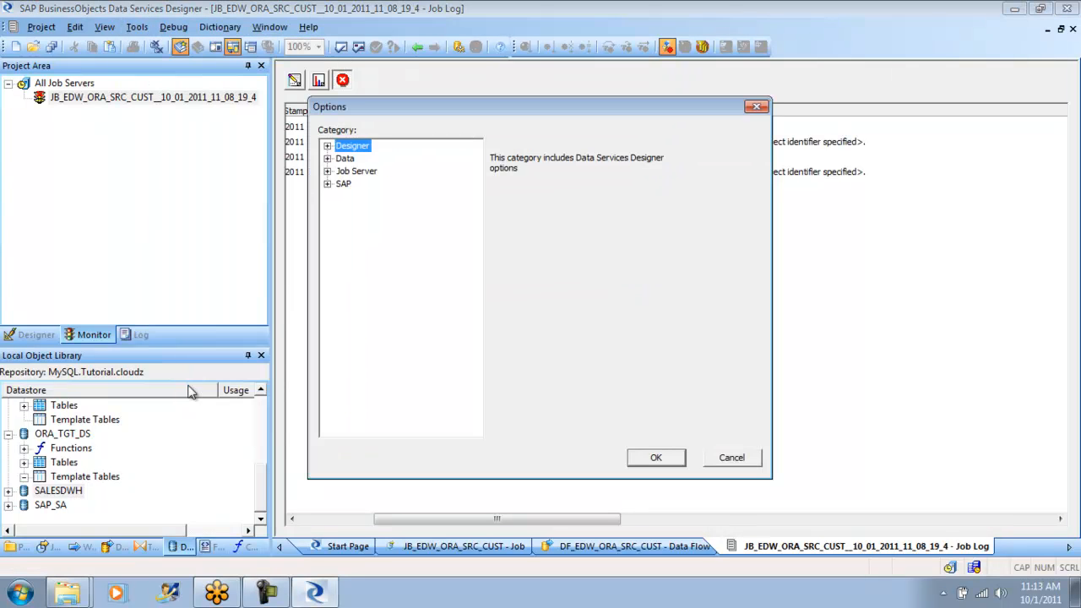
click(328, 146)
click(379, 159)
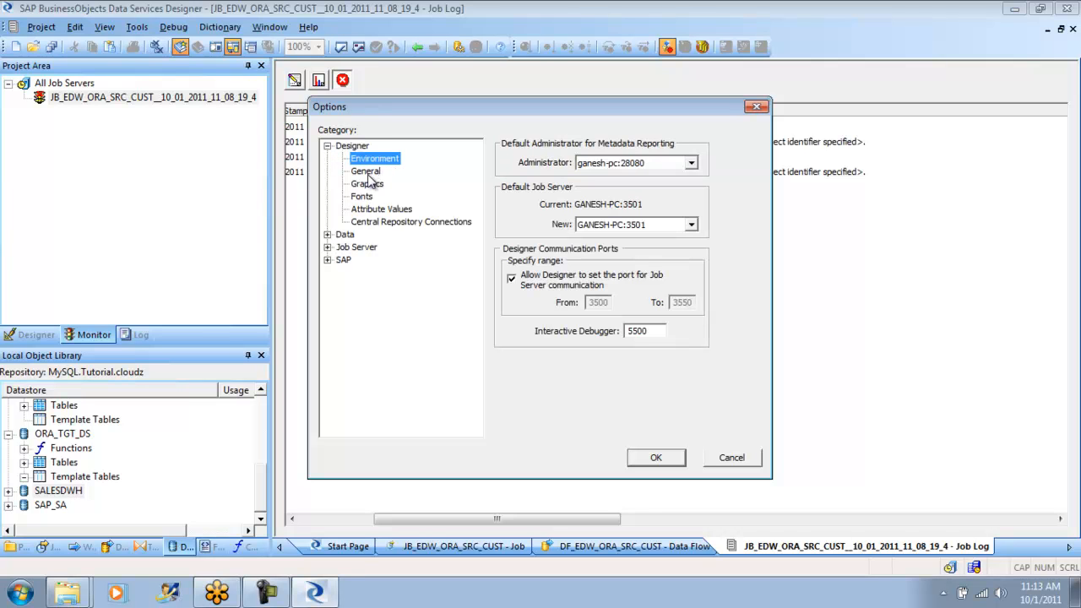
click(365, 172)
click(369, 184)
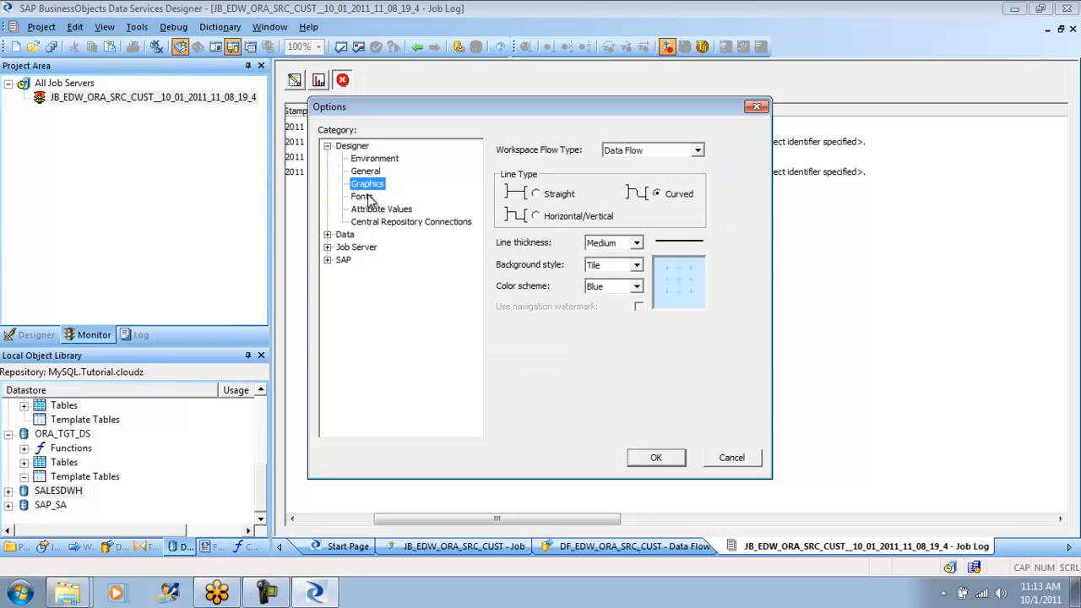
click(363, 197)
click(374, 209)
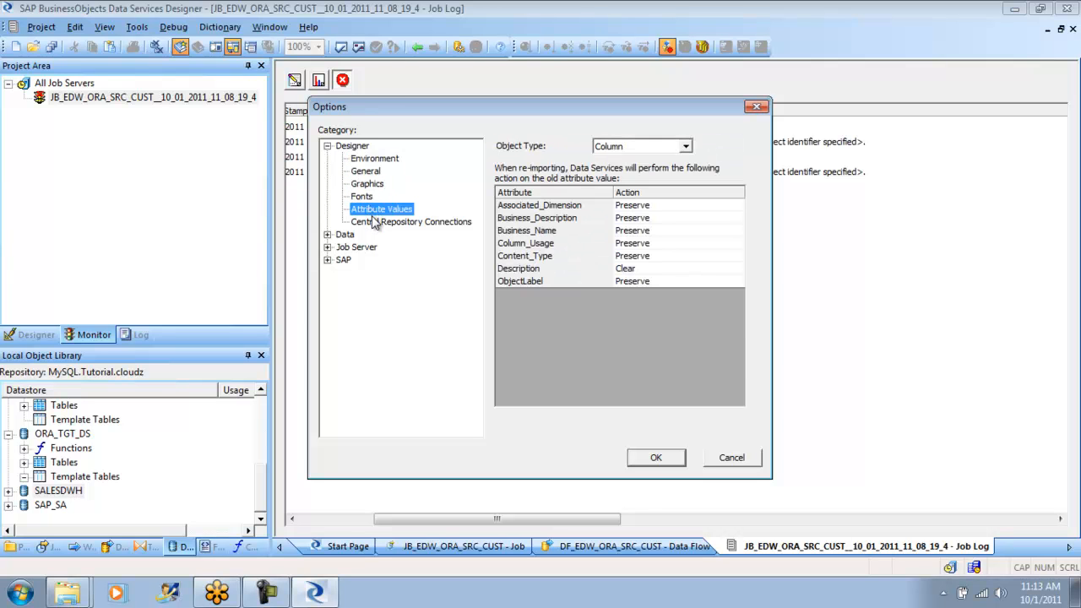
click(374, 222)
- Set the Interactive Debugger port in the Designer environment options to 5800
click(363, 159)
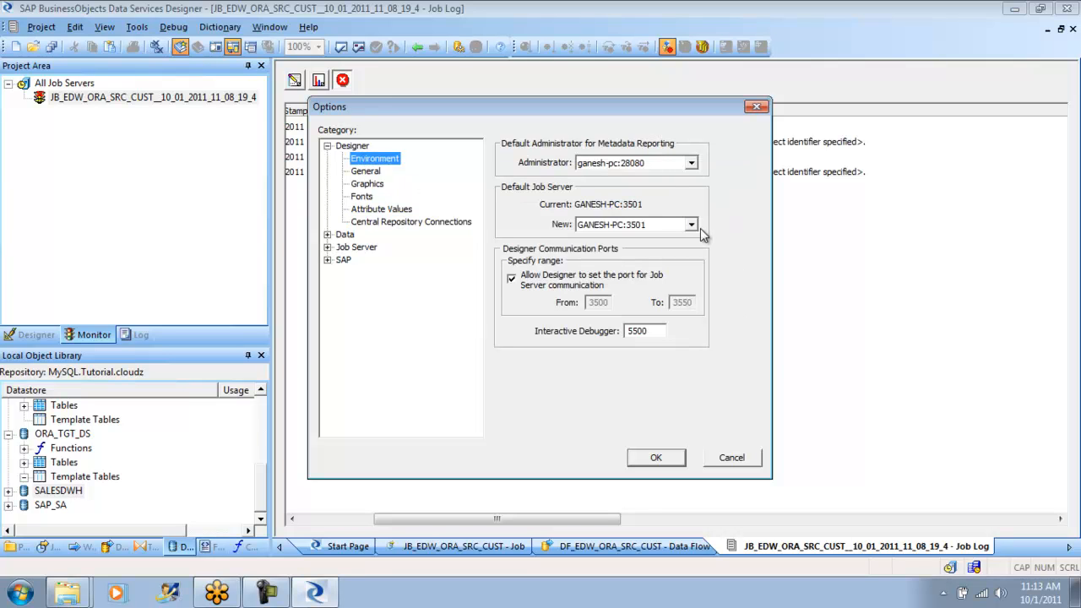
click(642, 332)
drag(650, 331, 630, 332)
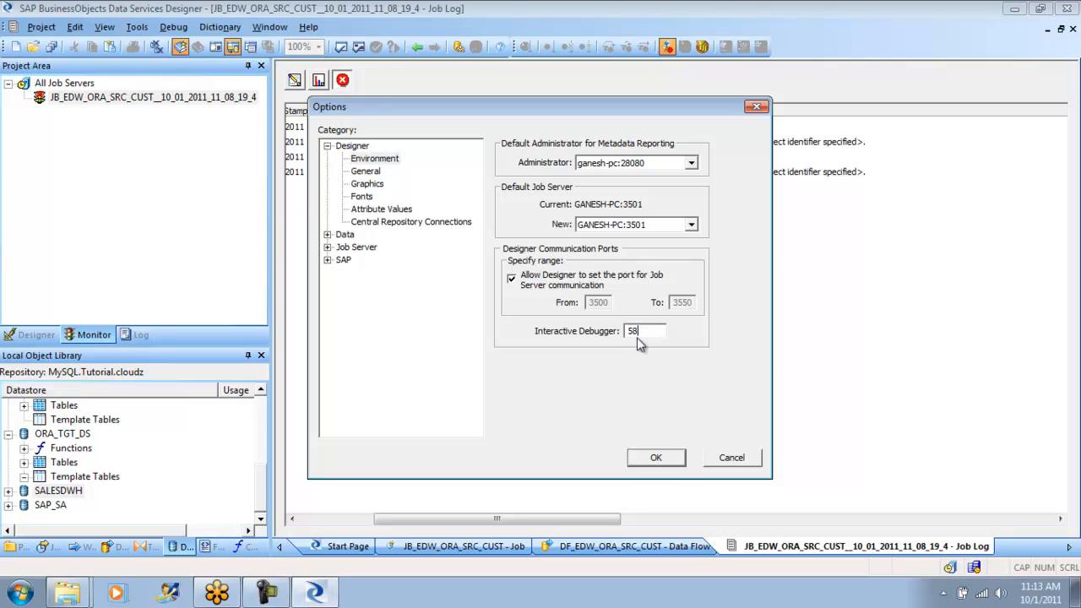
- Examine the Job Server environment and general options and the general Data options
click(327, 247)
click(367, 261)
click(372, 273)
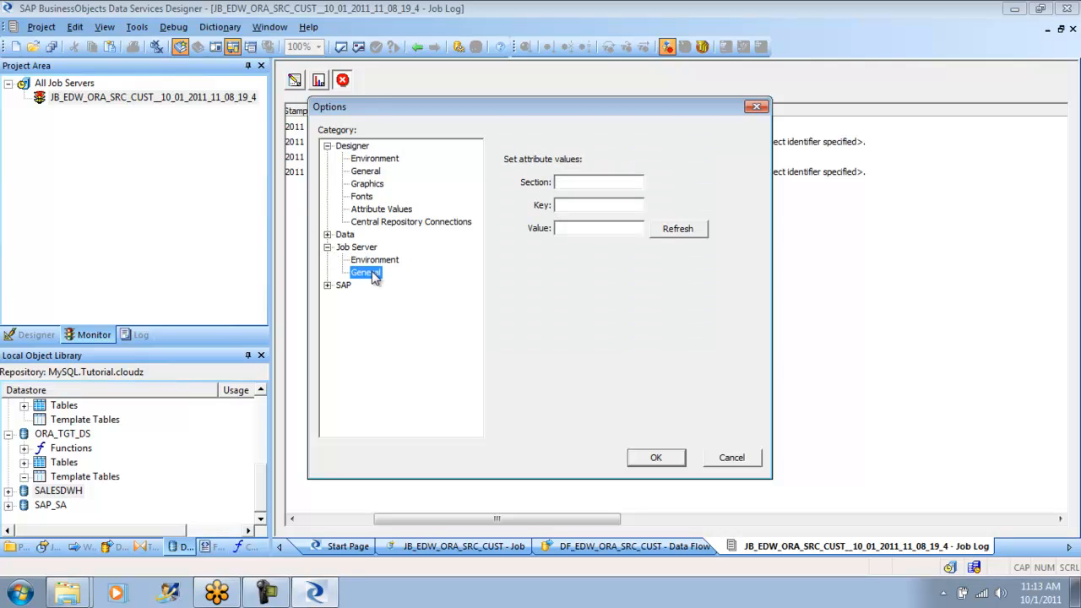
click(328, 235)
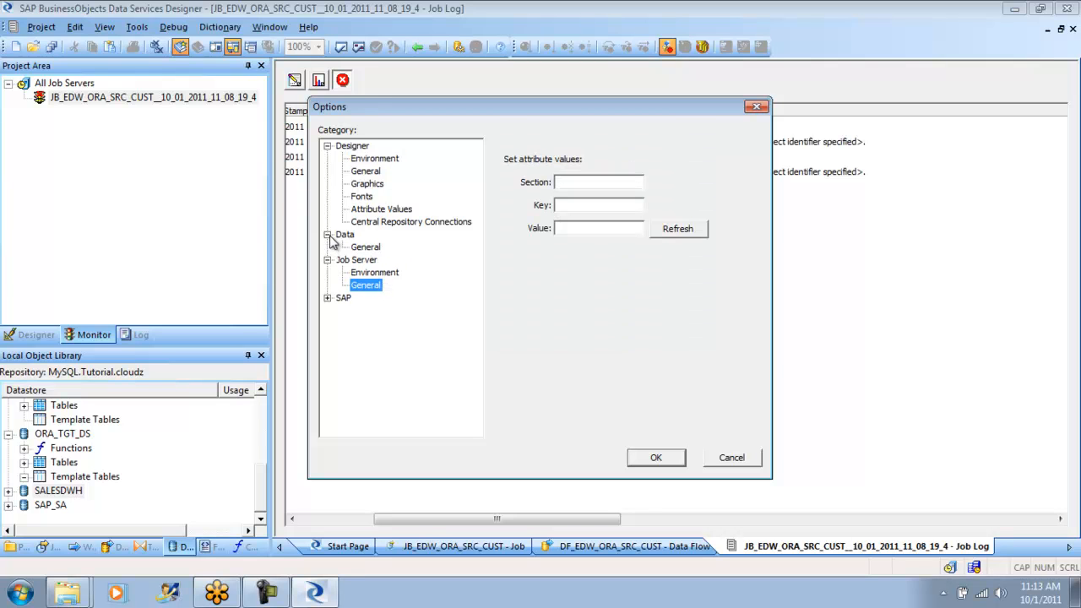
click(361, 251)
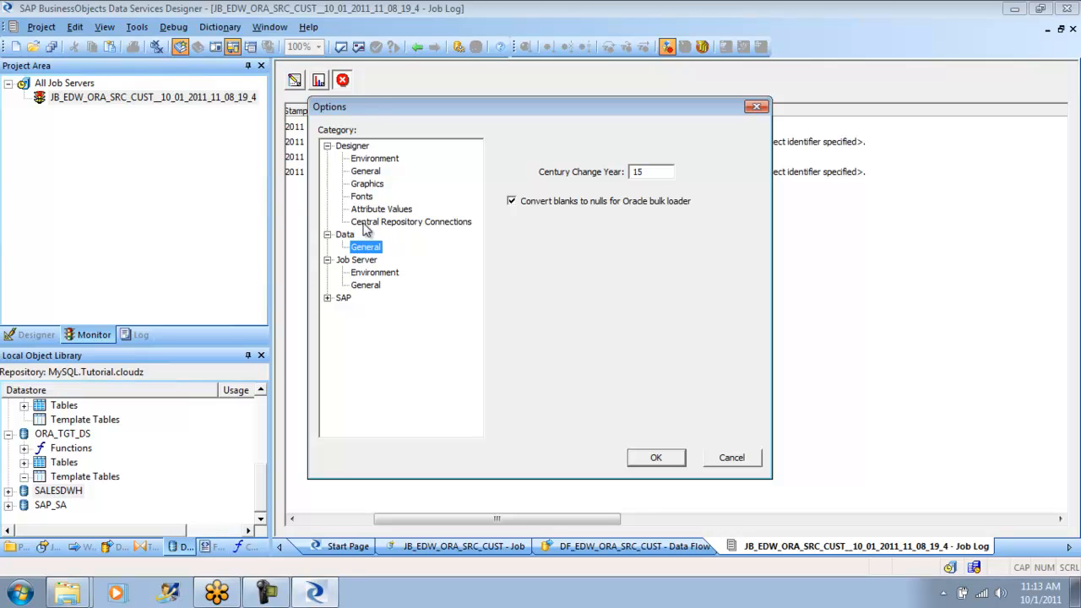
- Review the Designer General, Graphics, Fonts and Environment options once more and accept the changed options
click(368, 171)
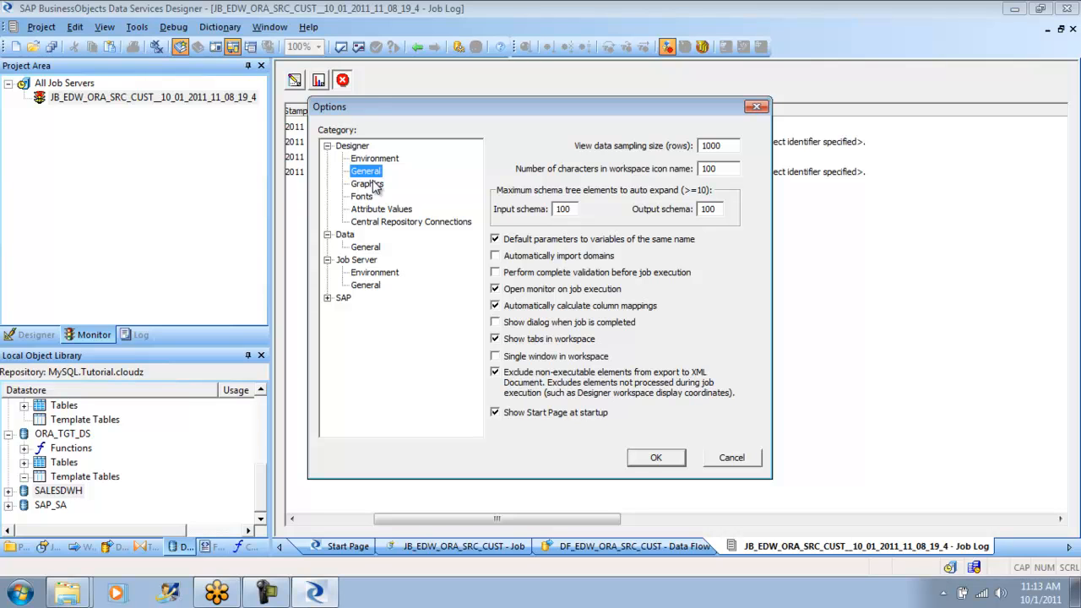
click(375, 185)
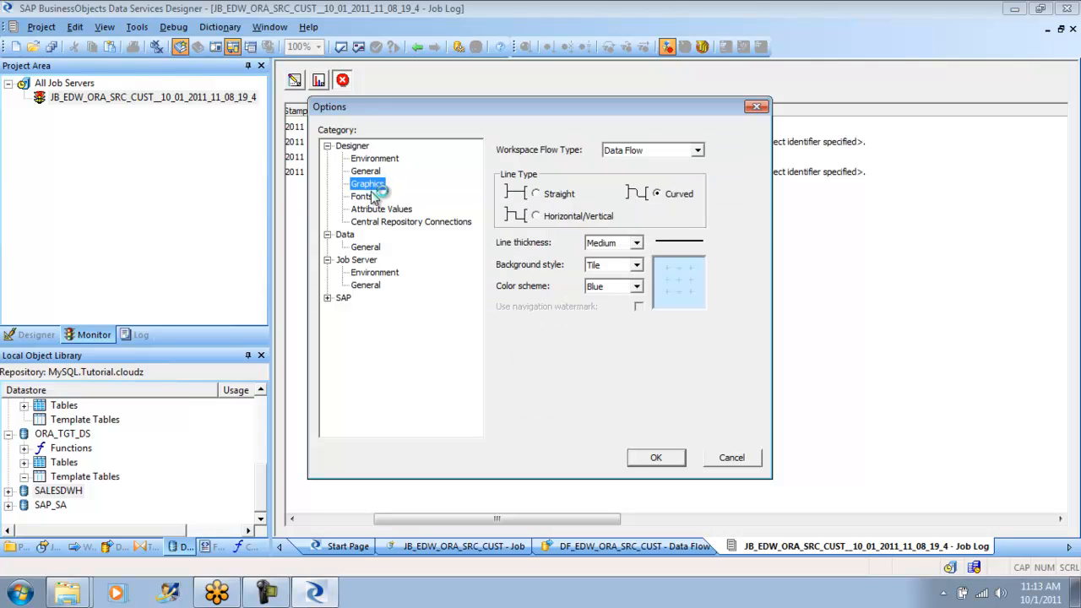
click(370, 197)
click(365, 171)
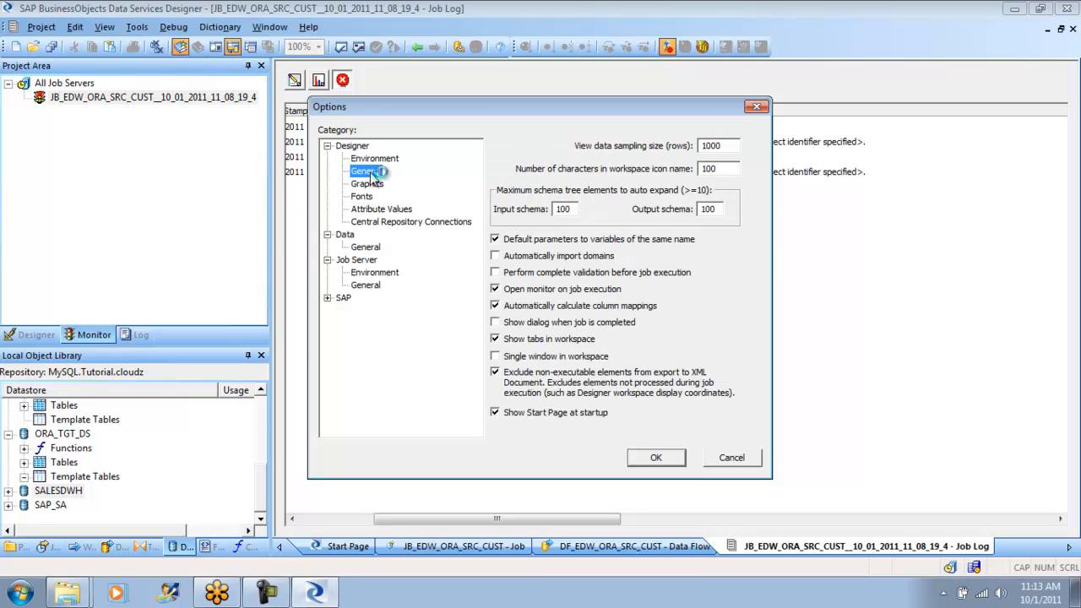
click(376, 160)
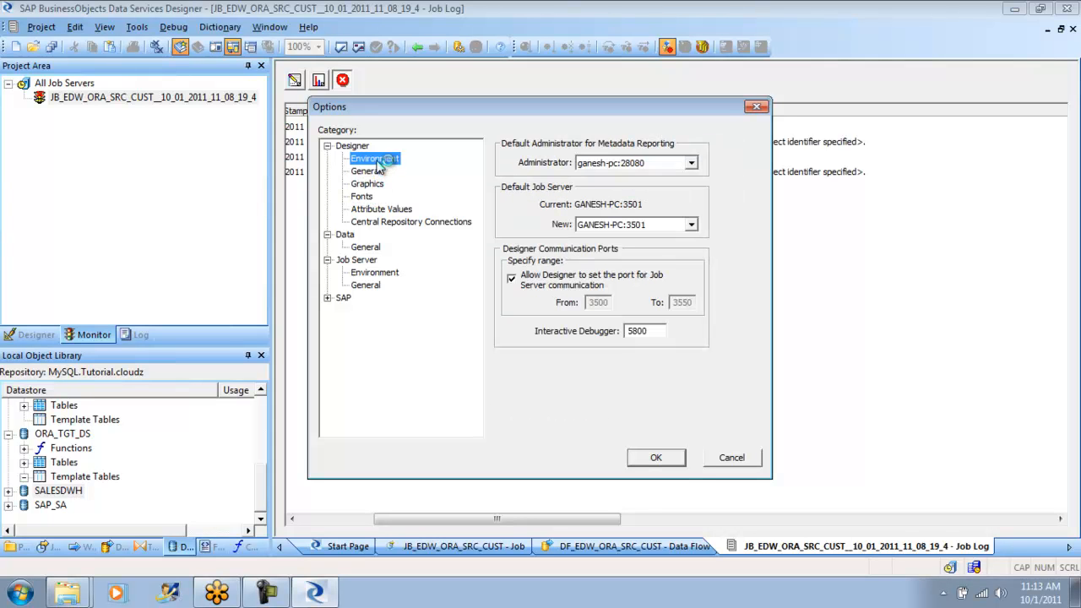
click(657, 457)
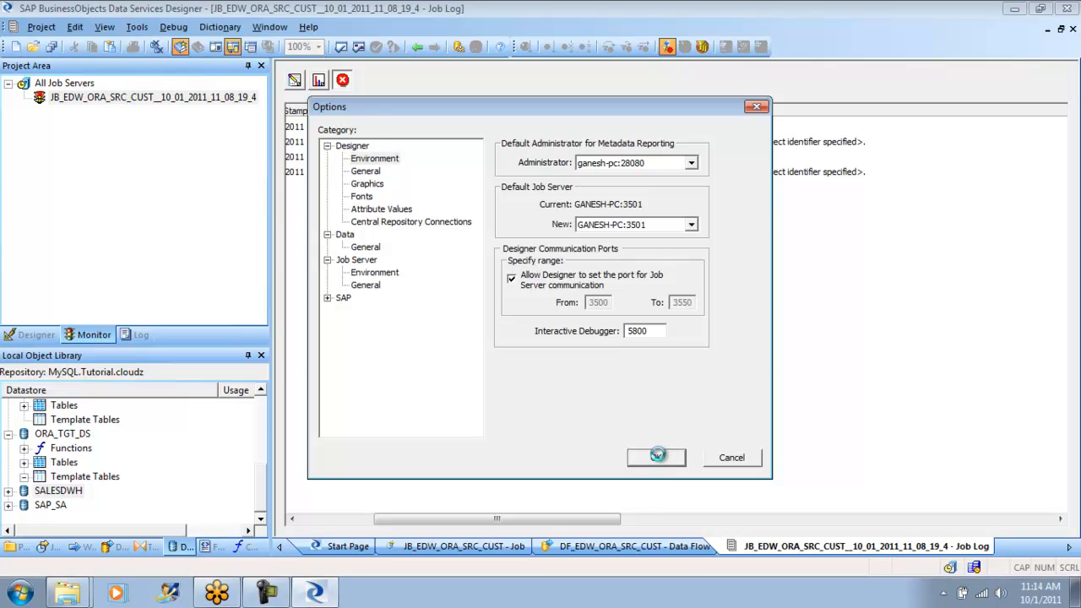
- Launch the Data Services Server Manager from the installed SAP BusinessObjects programs
click(21, 591)
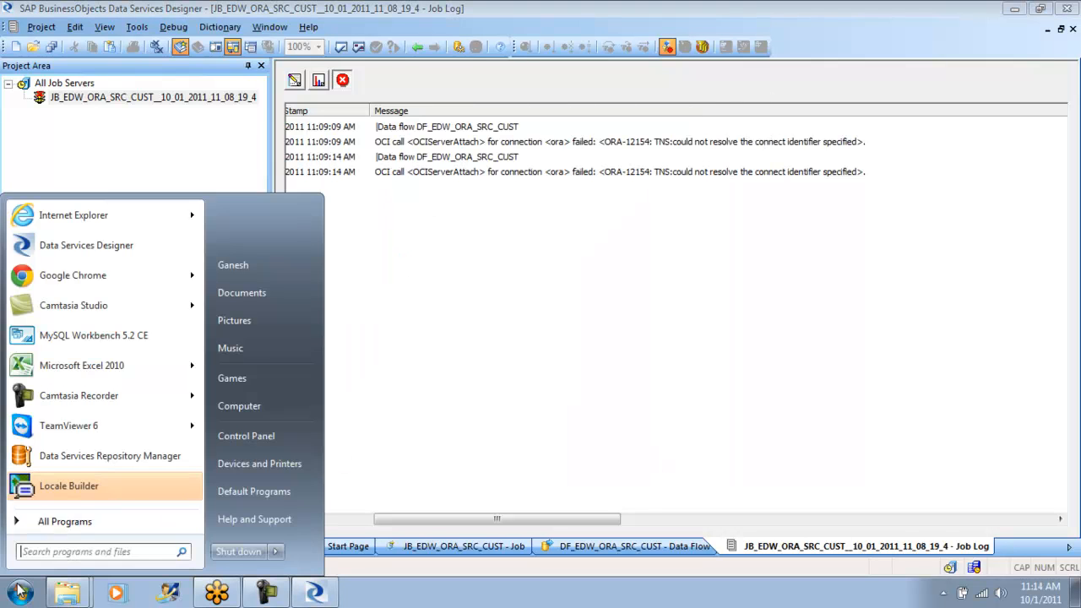
click(109, 521)
drag(194, 298, 209, 468)
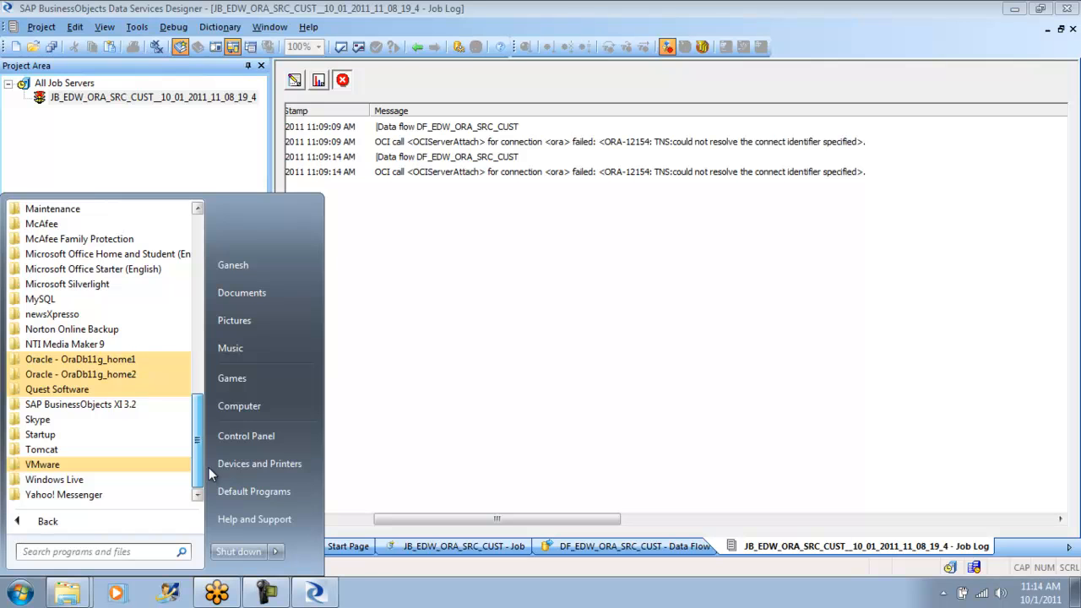
click(148, 405)
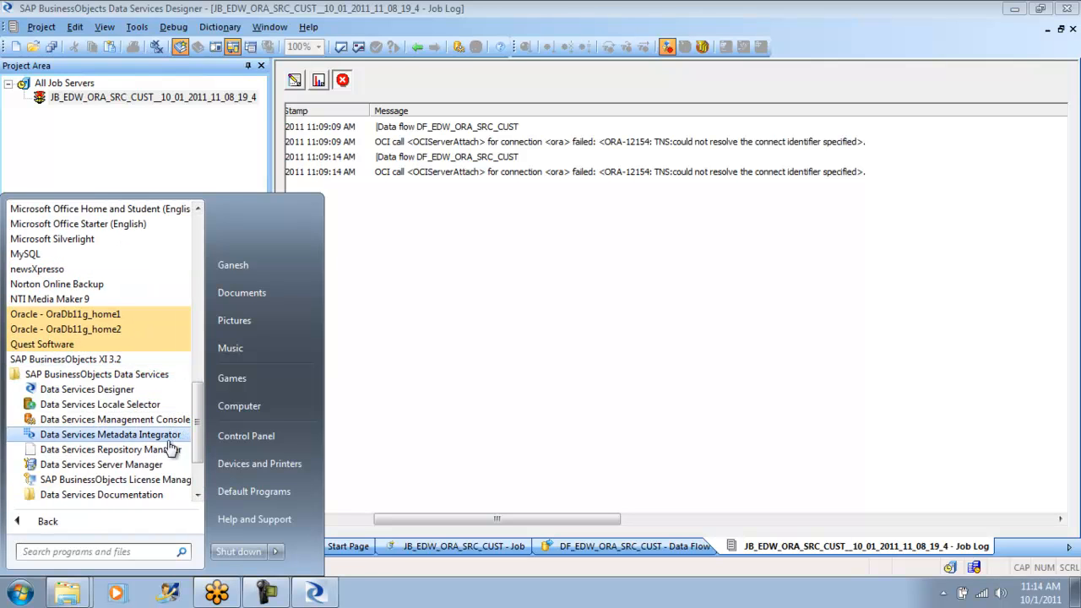
click(131, 465)
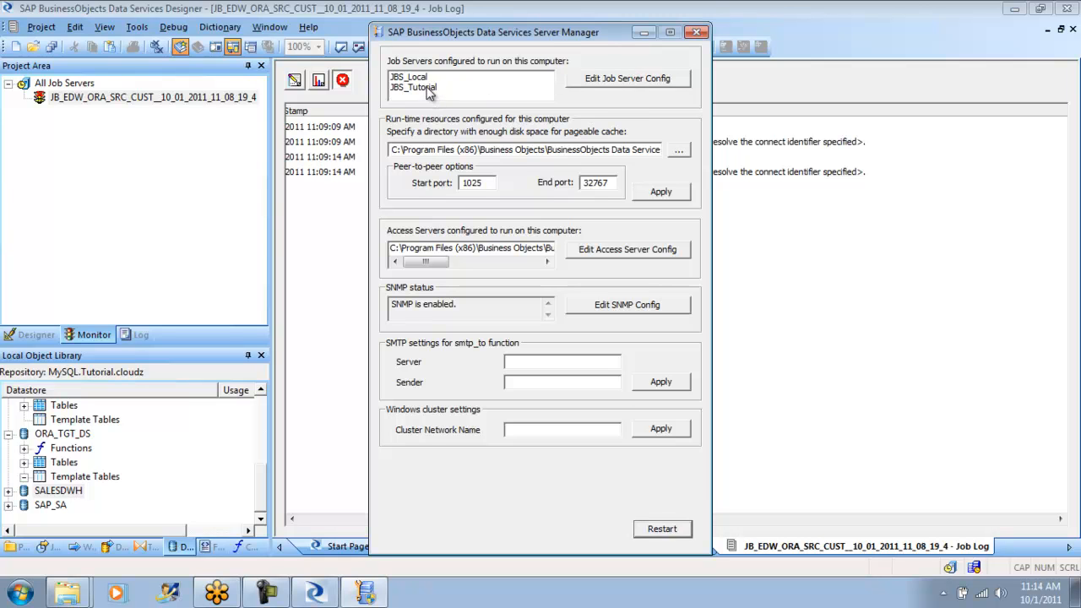
- Check the properties of the JBS_Tutorial job server without changing them, and close the Server Manager
click(617, 78)
click(441, 200)
click(488, 372)
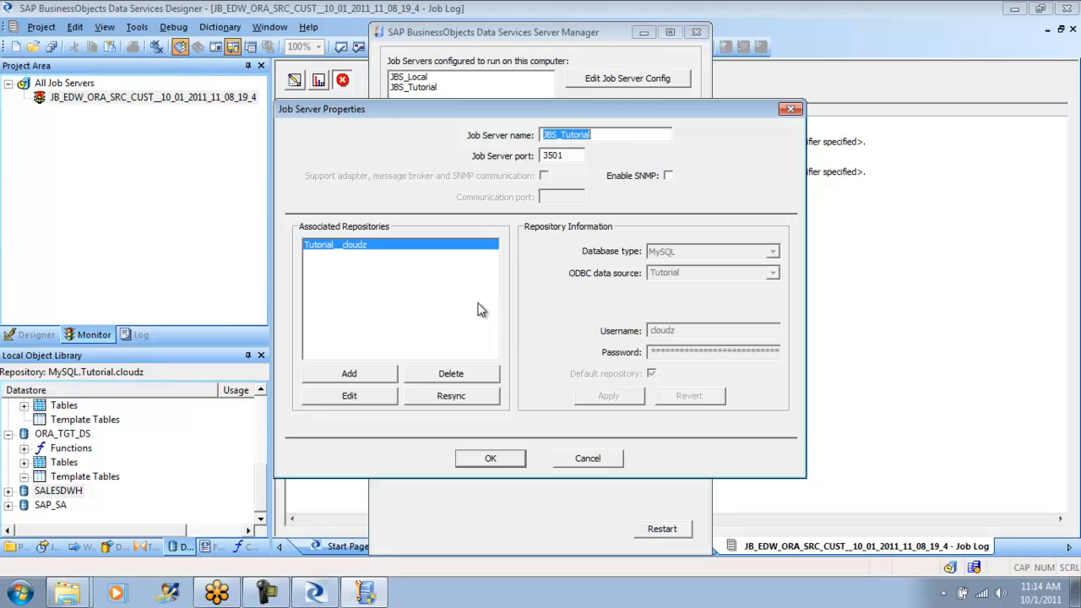
click(587, 457)
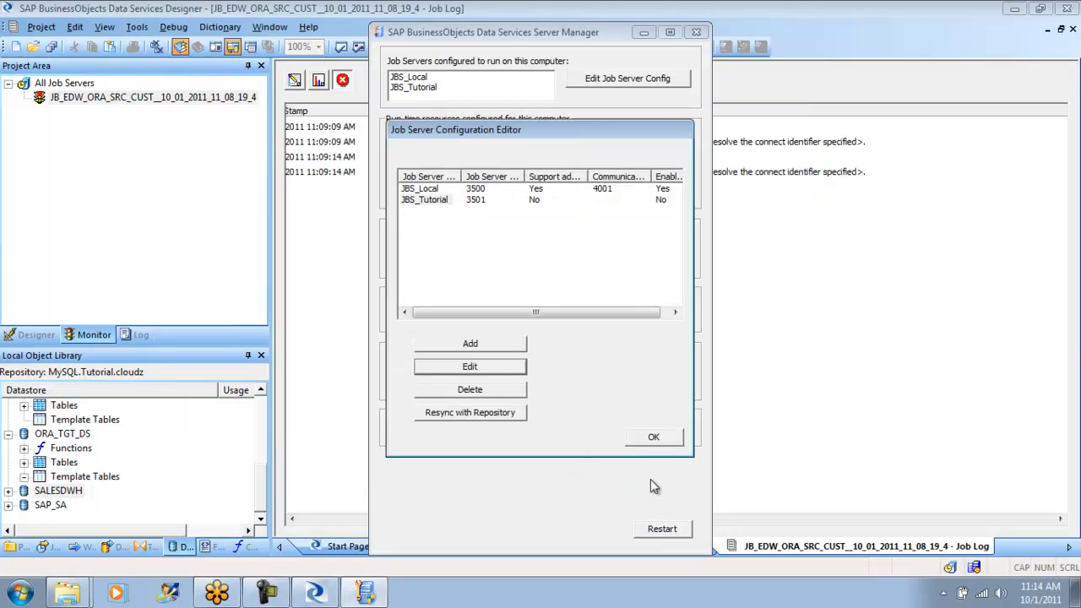
click(653, 436)
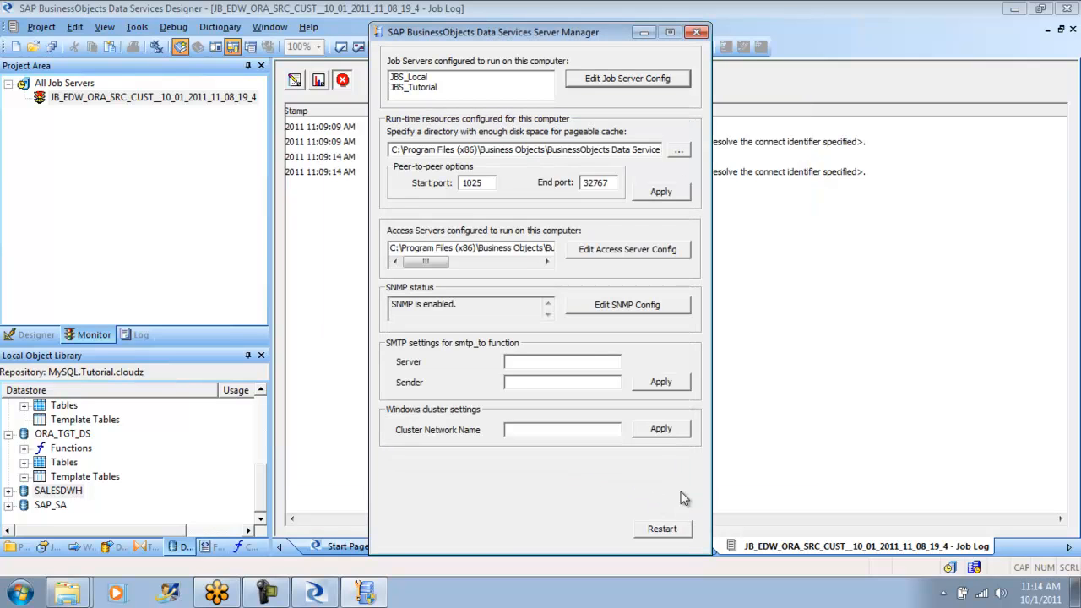
click(697, 32)
- Copy listener, sqlnet, sqlnet1110019AM1620.bak and tnsnames from db_2's NETWORK\ADMIN folder into the user folder under C:\app
click(67, 595)
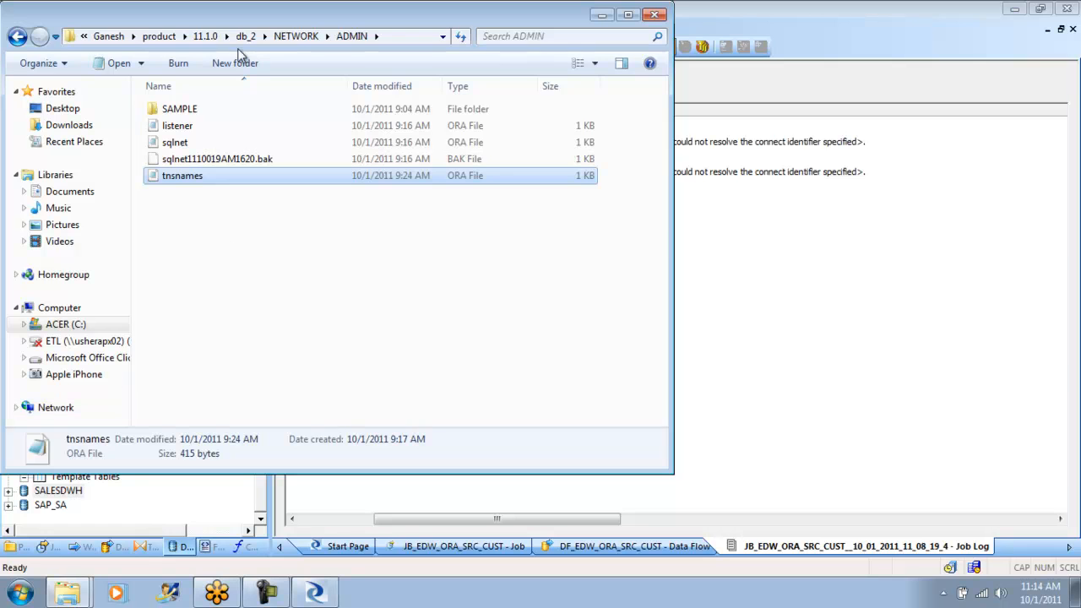
click(181, 132)
shift+click(188, 177)
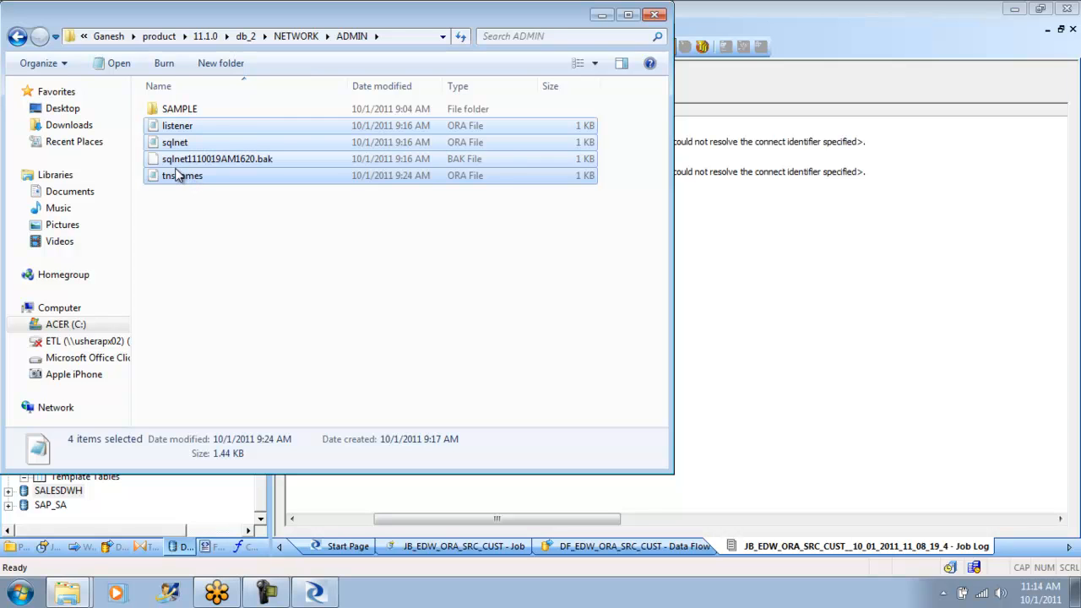
click(108, 37)
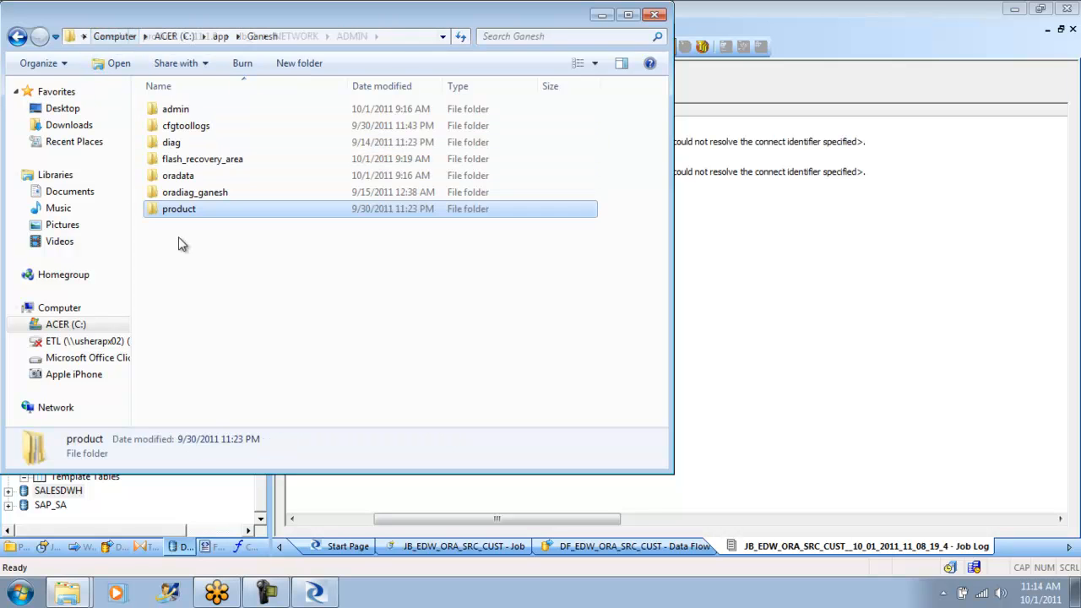
click(191, 288)
right_click(191, 288)
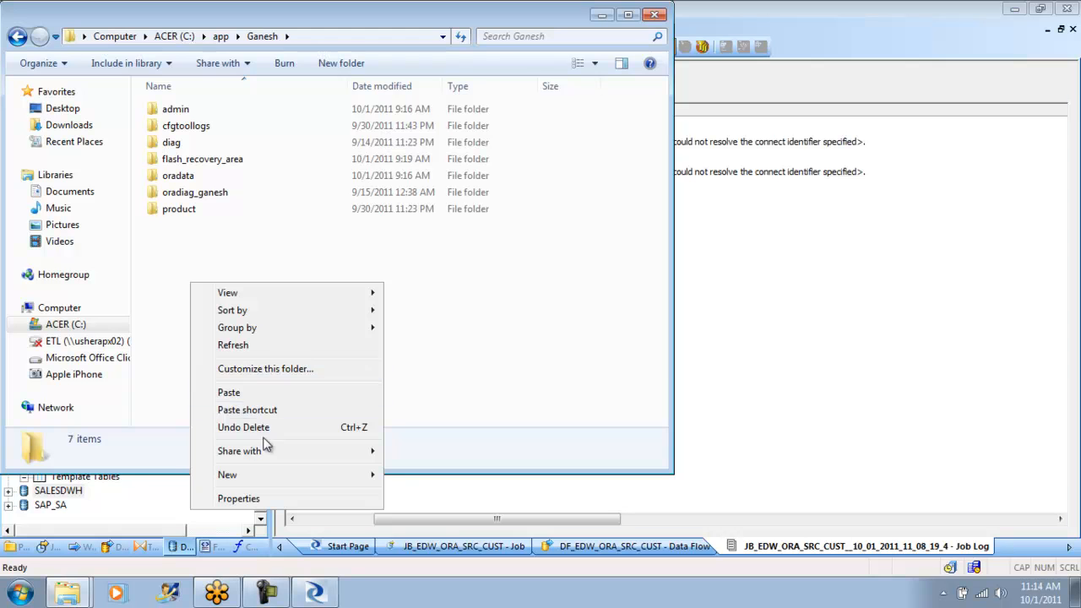
click(251, 393)
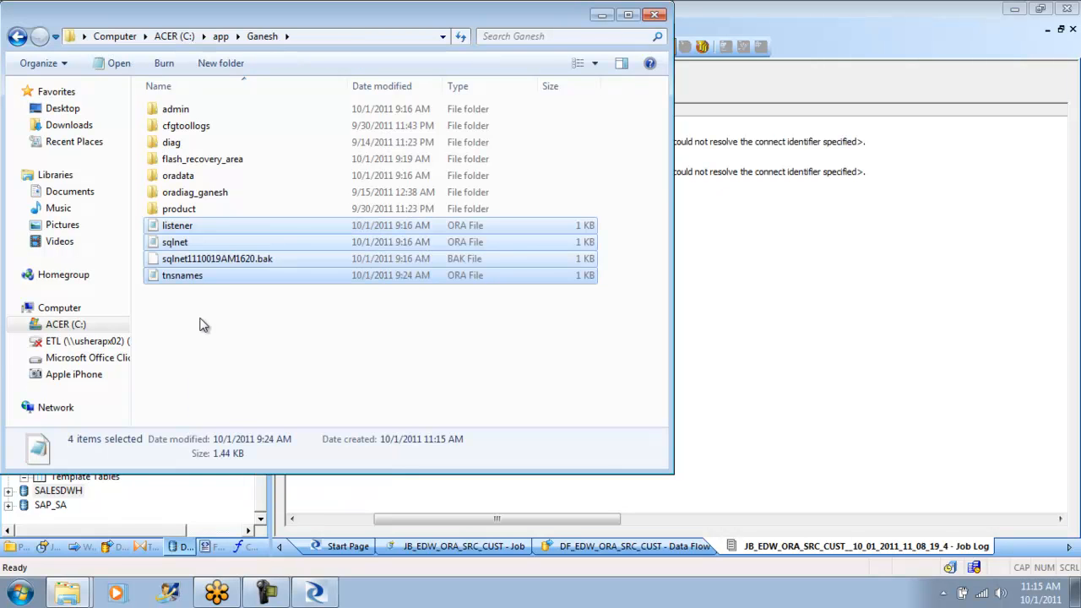
- Set the port of both the ORA and LISTENER_ORA addresses to 1521 in the copied tnsnames file, and save and close it
double_click(191, 276)
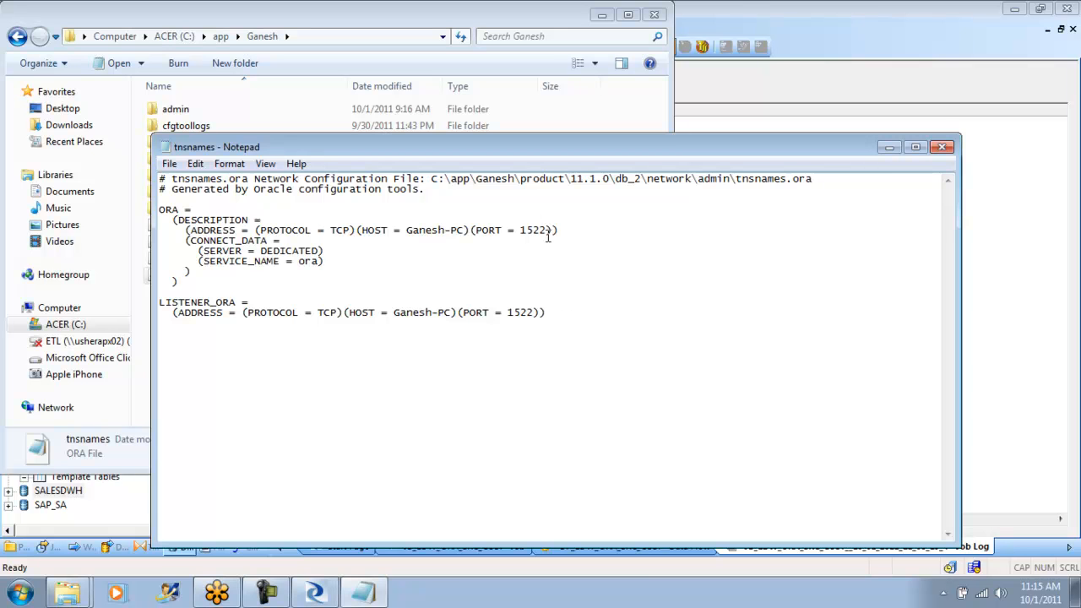
key(BackSpace)
text(1)
key(BackSpace)
text(1)
click(169, 163)
click(206, 217)
click(942, 147)
- Set the TCP port to 1521 and the IPC key to EXTPROC1521 in the copied listener file, and save and close it
double_click(179, 226)
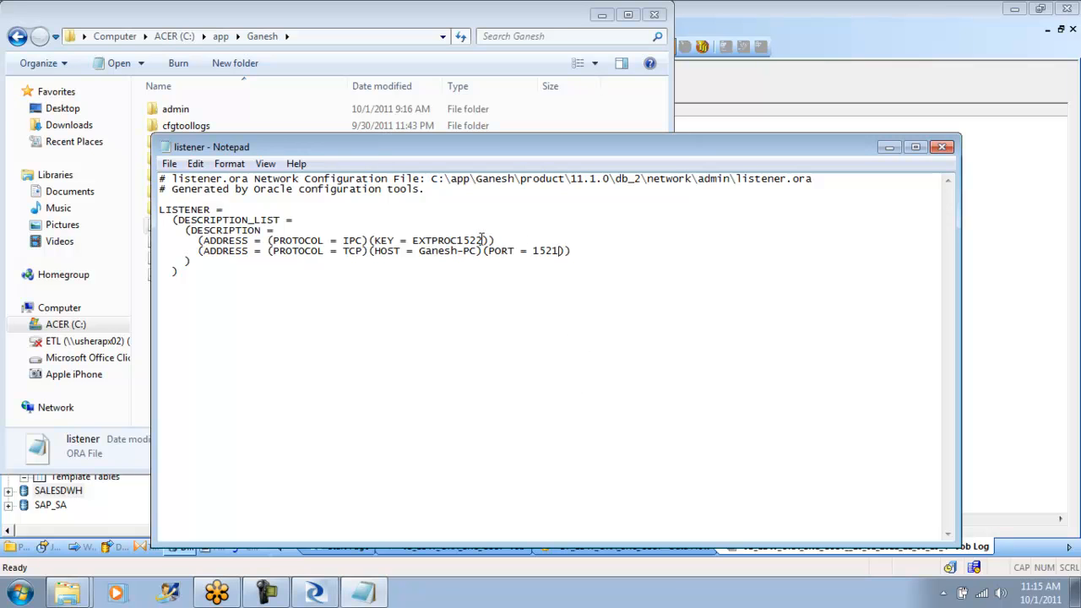
key(BackSpace)
text(1)
click(169, 164)
click(194, 217)
click(944, 147)
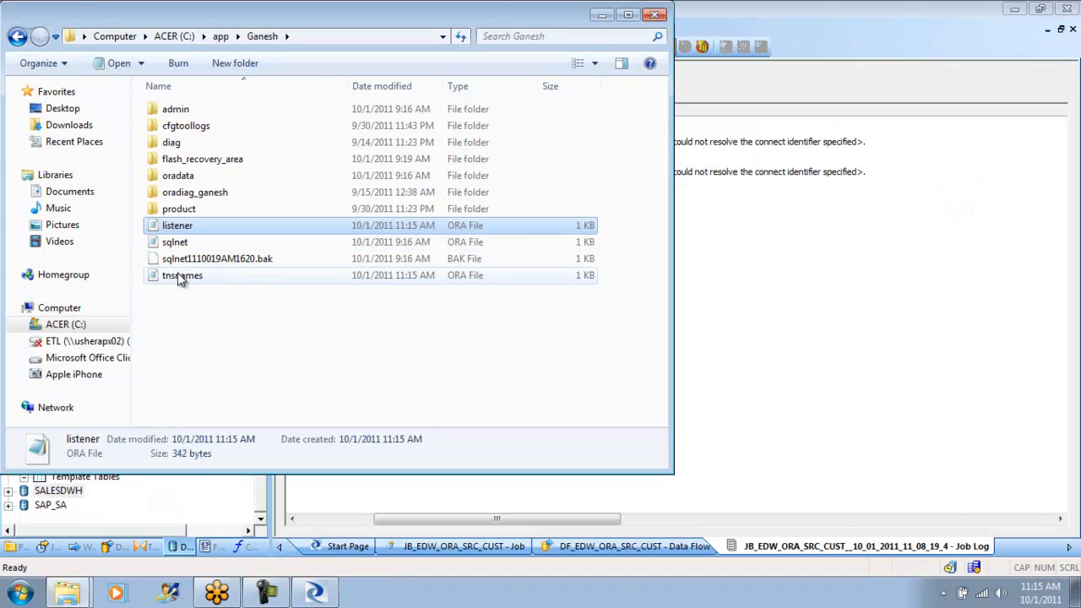
- Copy the listener, sqlnet, sqlnet backup and tnsnames files and open the product\11.1.0\db_2\NETWORK\ADMIN folder
shift+click(180, 277)
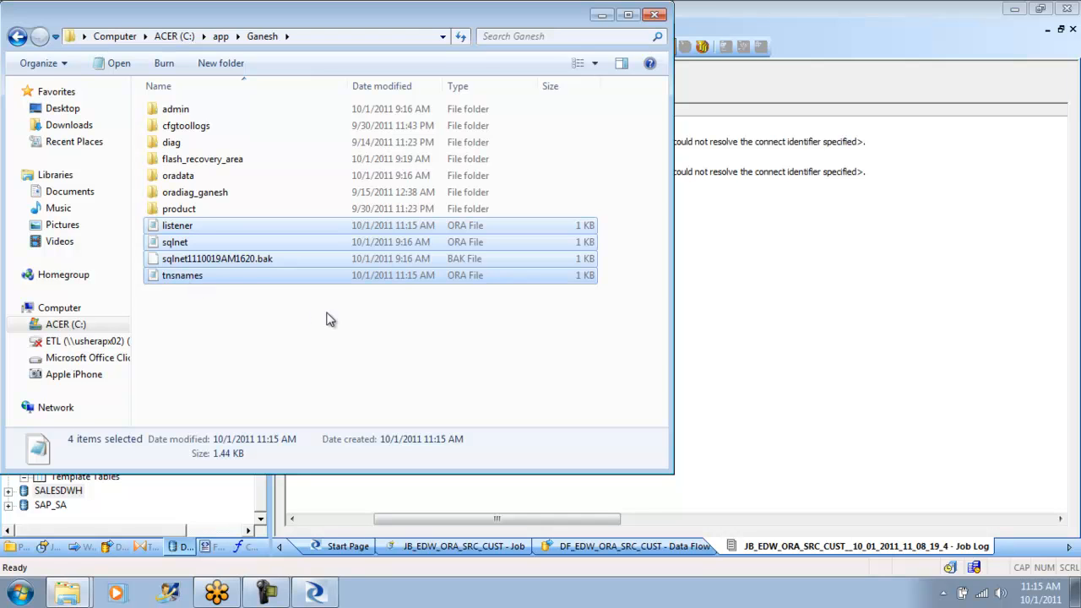
drag(273, 273, 203, 215)
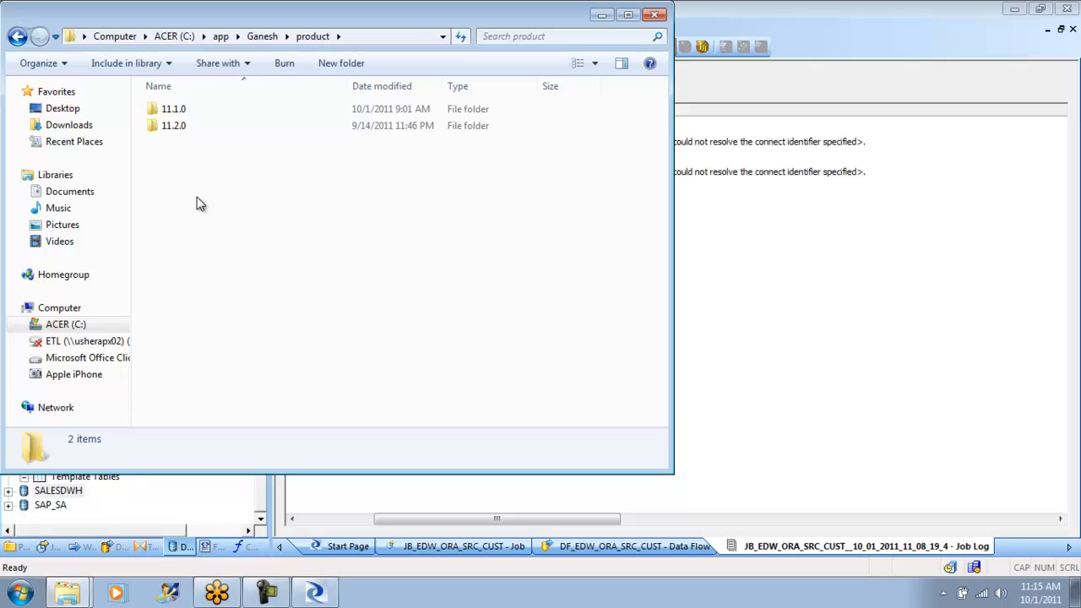
double_click(179, 110)
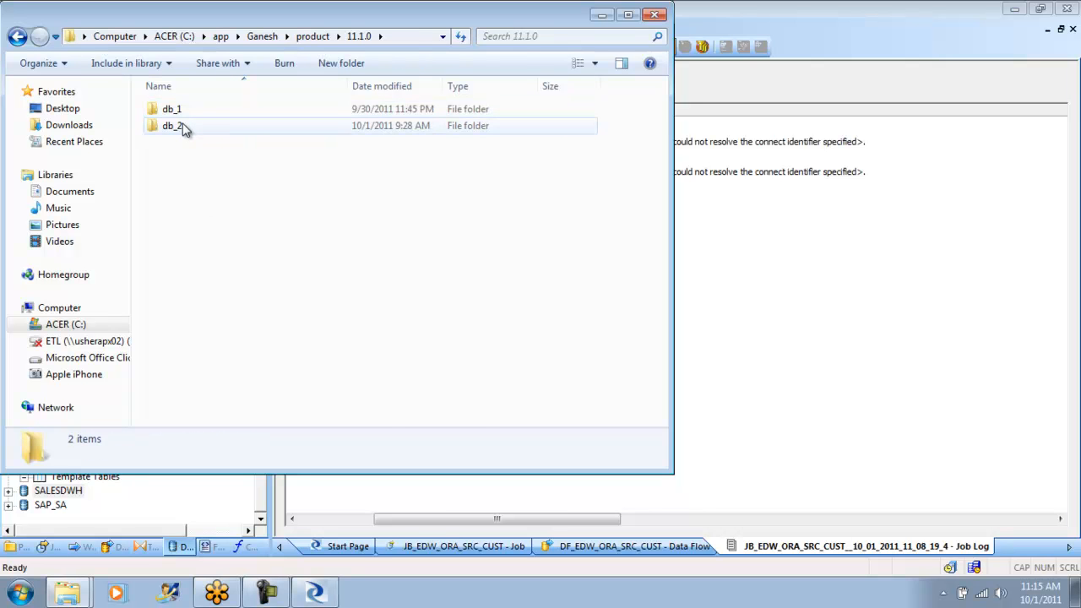
double_click(177, 126)
click(176, 145)
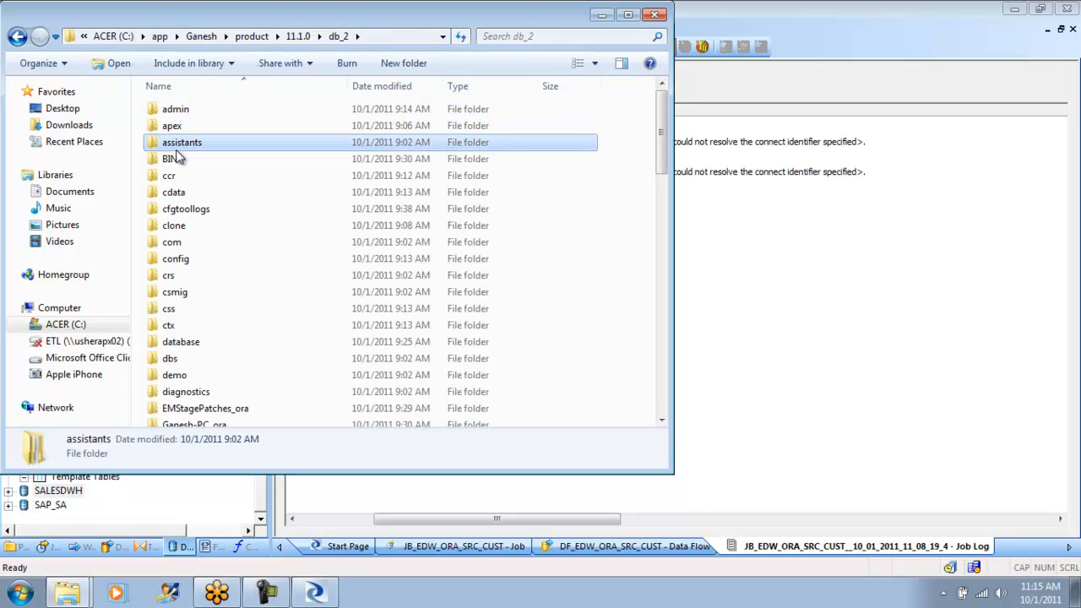
key(n)
key(Return)
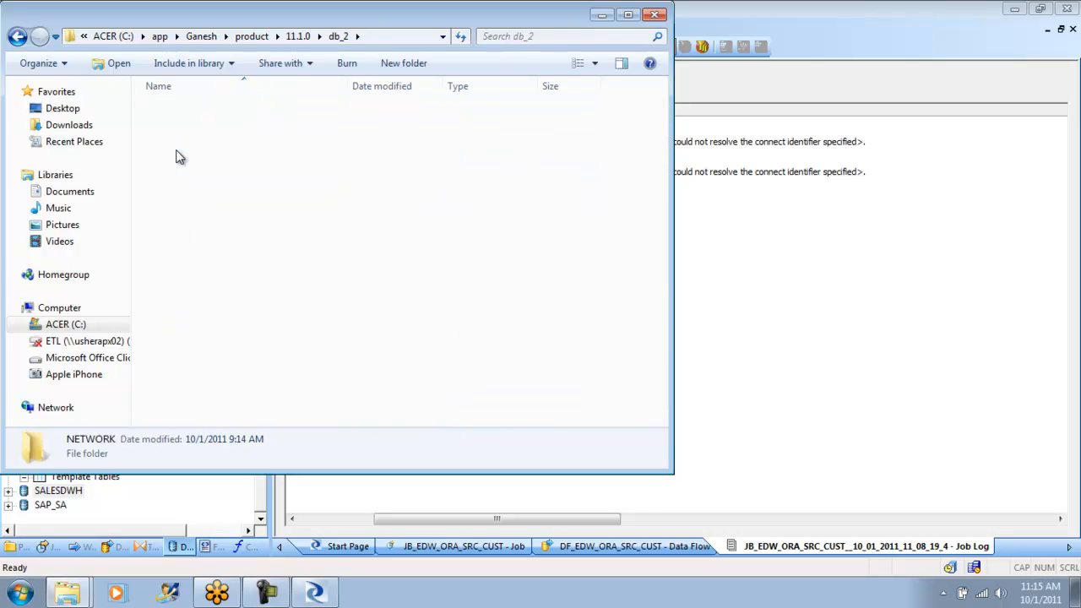
double_click(183, 123)
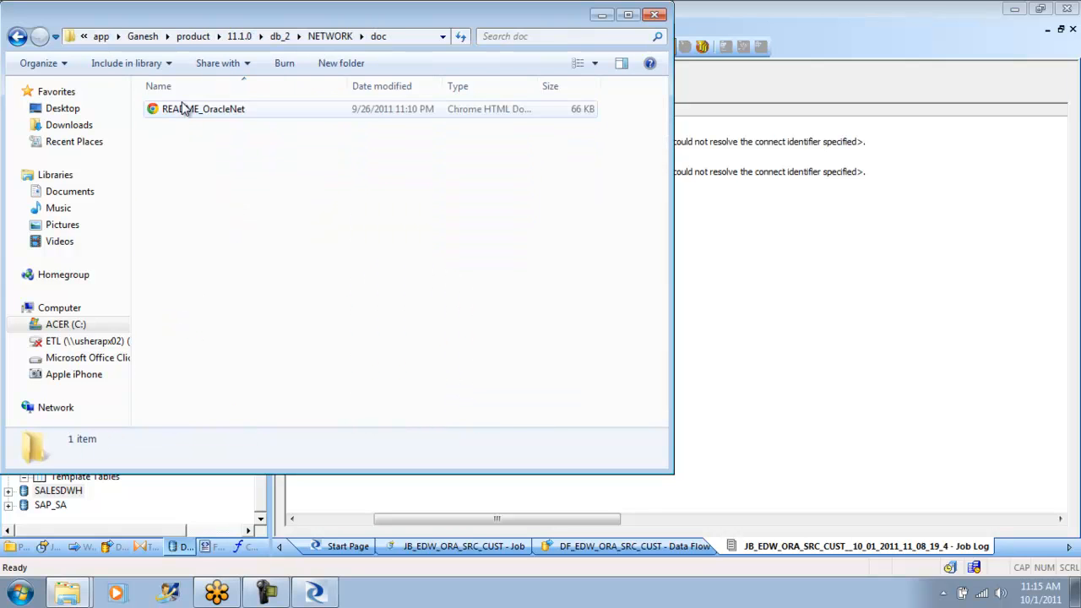
click(18, 37)
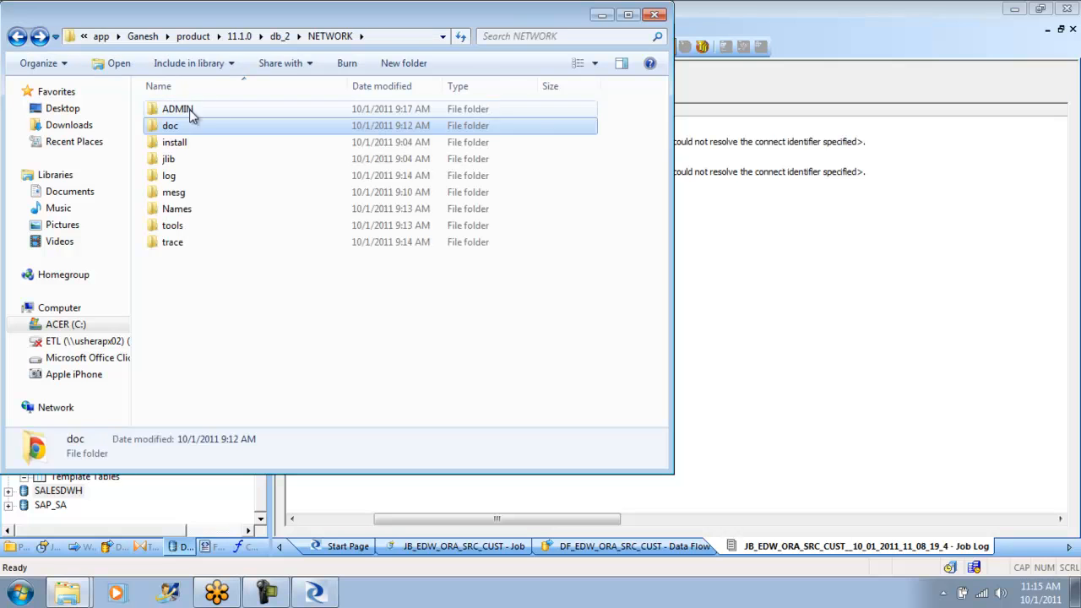
double_click(194, 109)
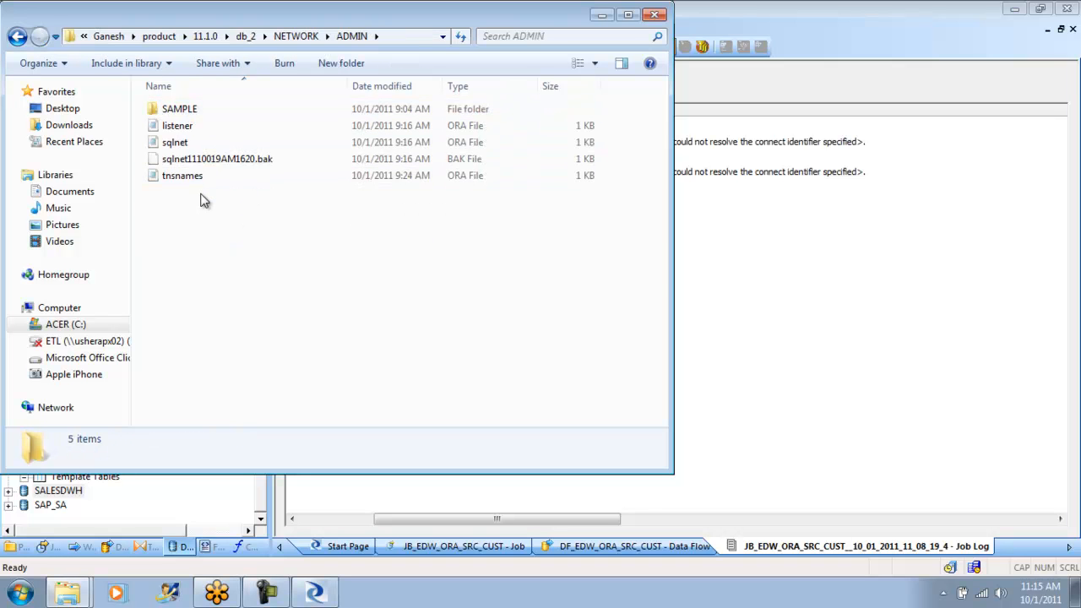
- Delete everything in db_2's ADMIN folder, including the SAMPLE folder, granting administrator permission for all items
key(ctrl+a)
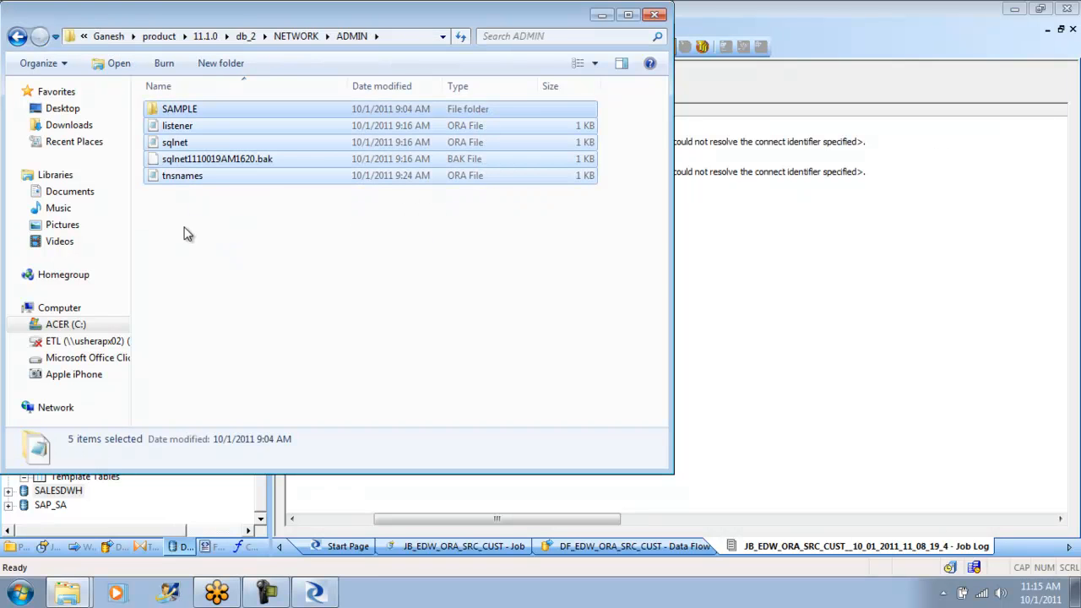
key(Delete)
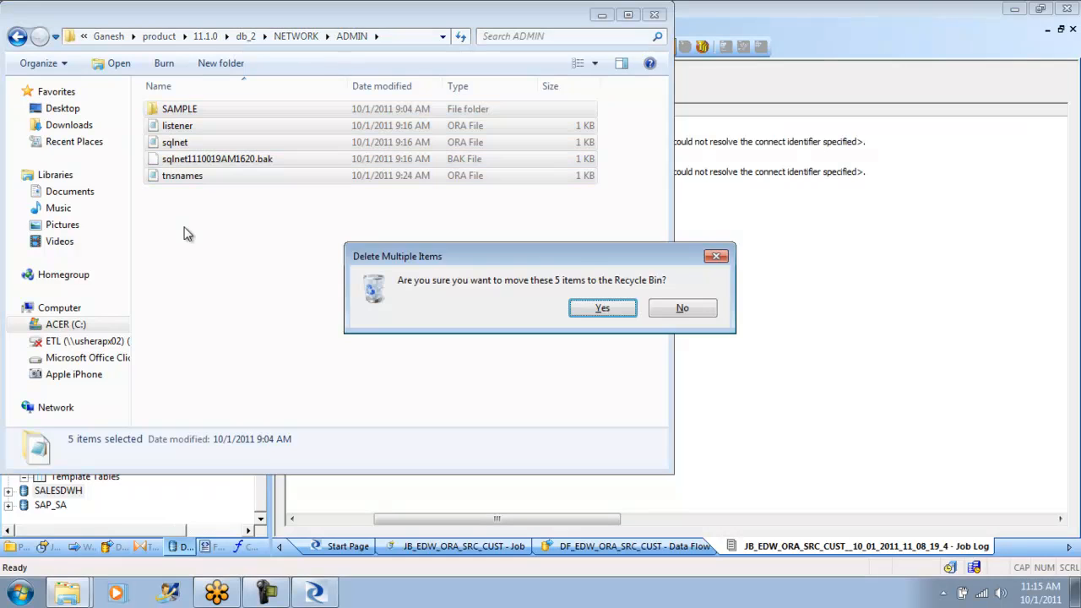
click(601, 308)
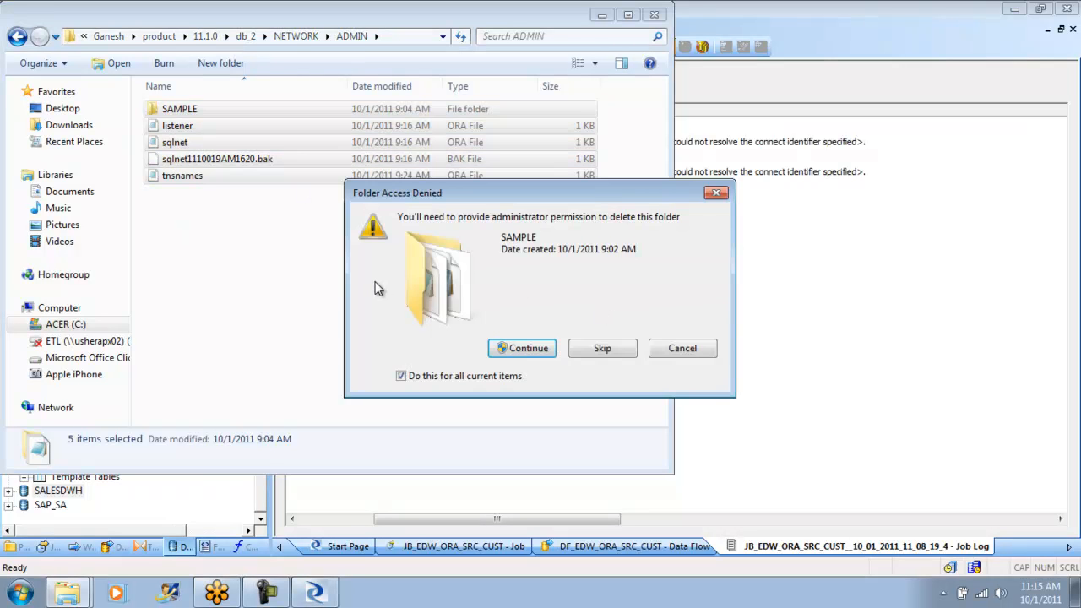
click(541, 350)
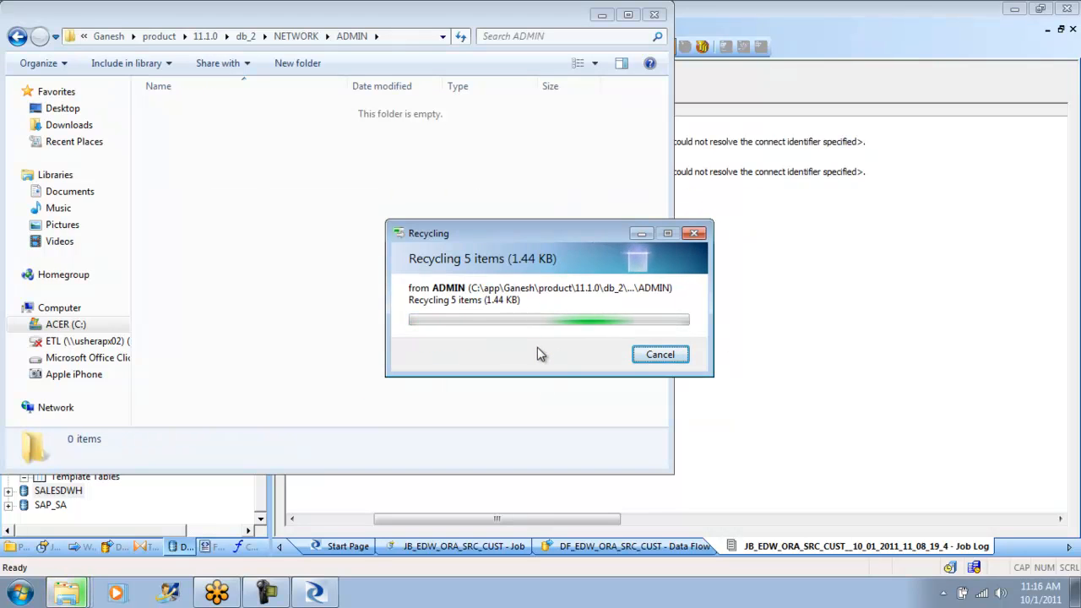
- Paste the four copied network files into db_2's emptied ADMIN folder, granting administrator permission for all items
right_click(298, 211)
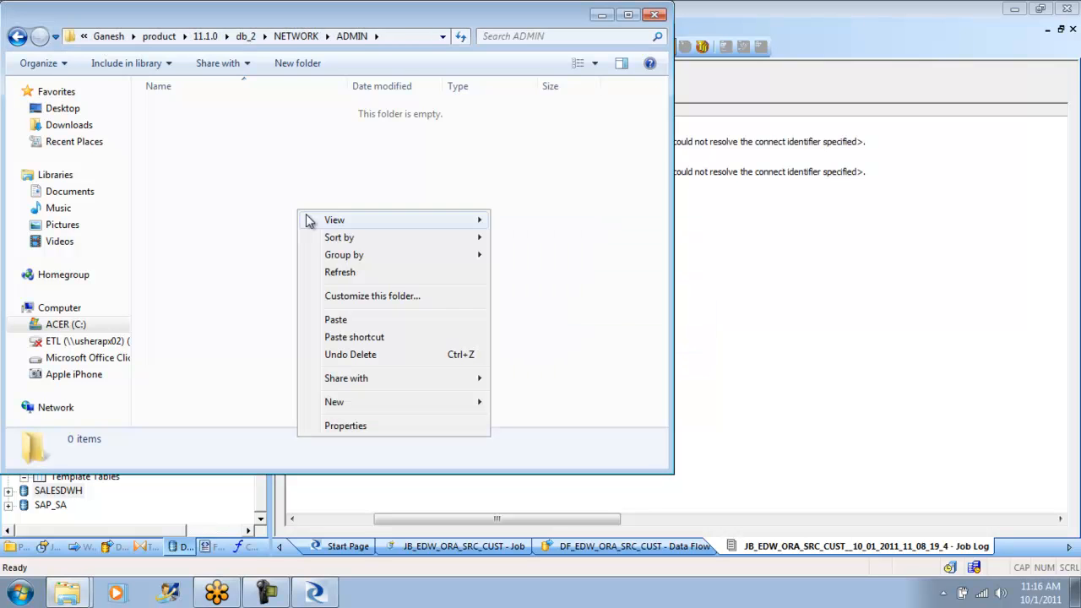
click(341, 319)
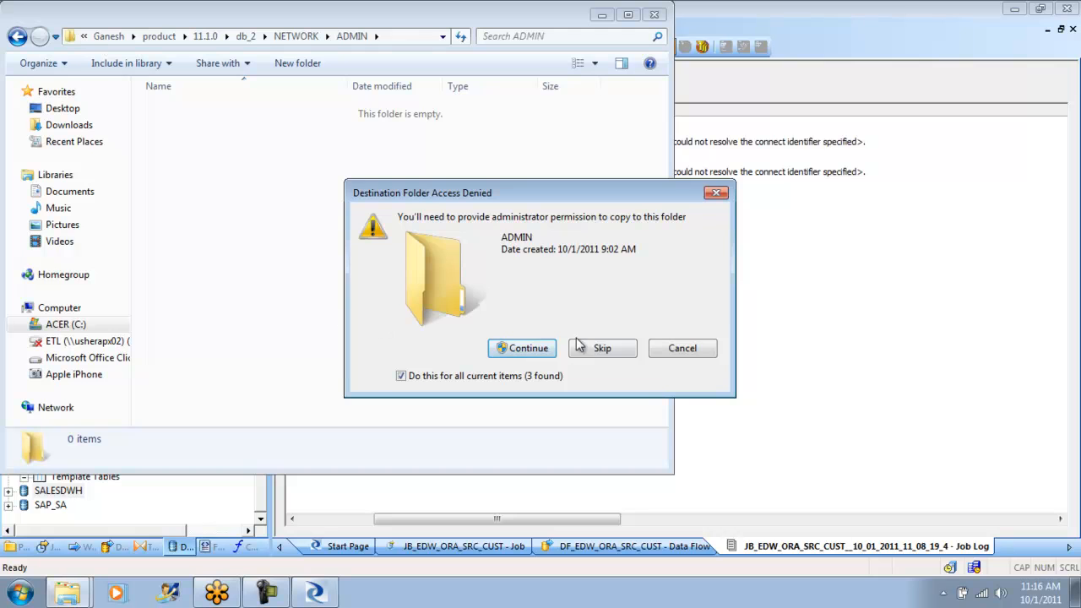
click(528, 348)
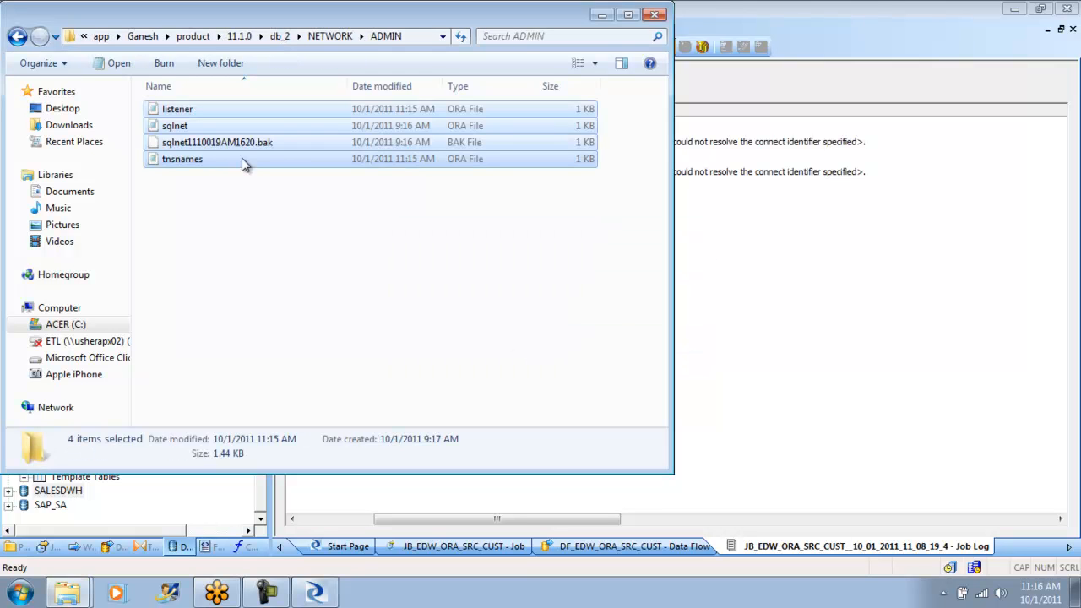
- Check the contents of the replaced tnsnames, sqlnet and listener files without changing them, and close the folder window
double_click(178, 162)
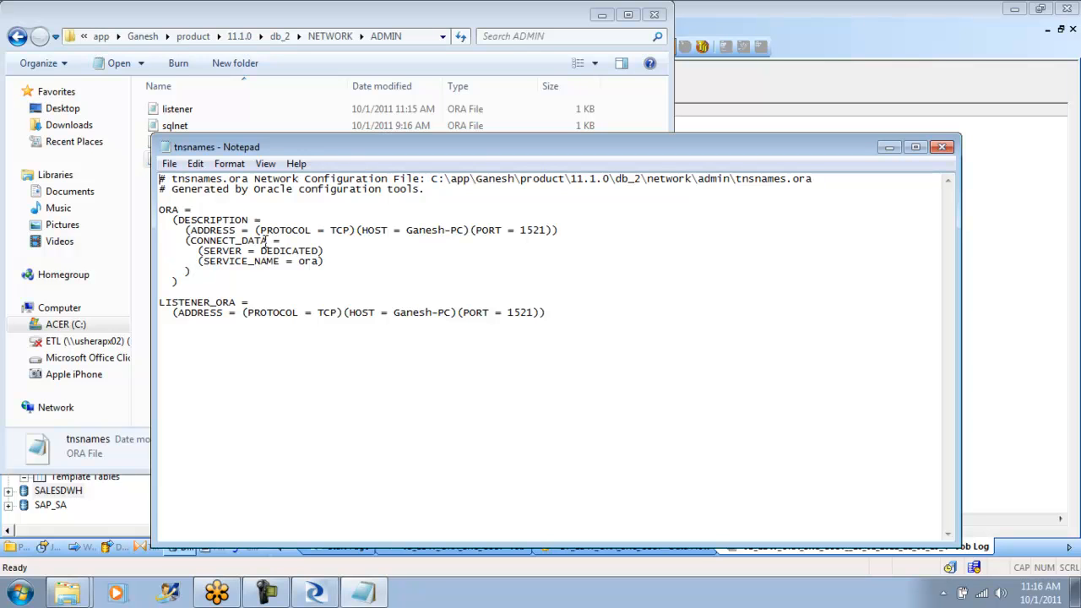
click(946, 157)
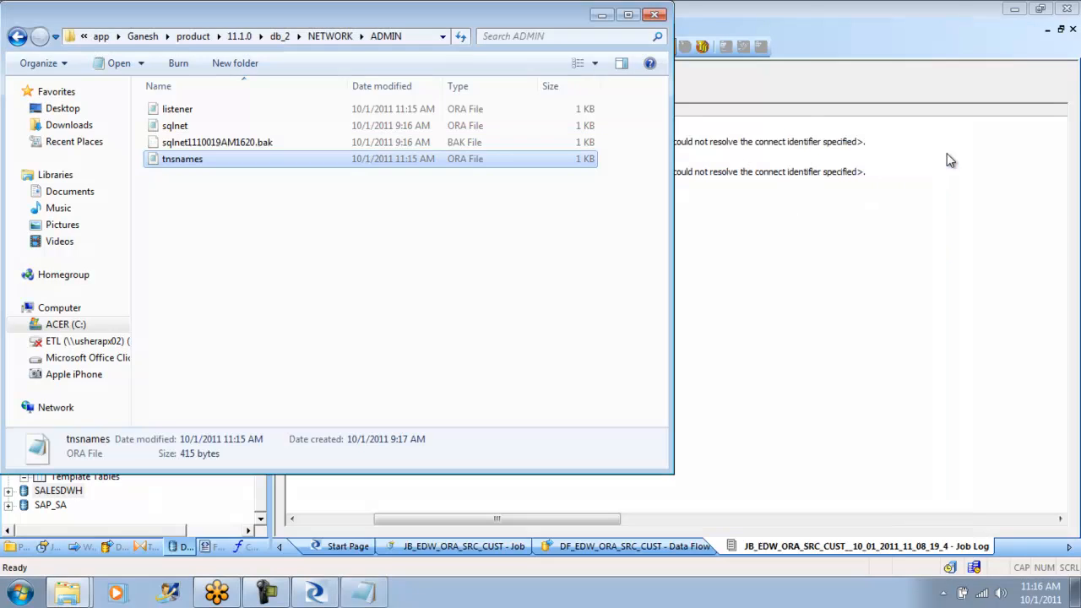
double_click(185, 128)
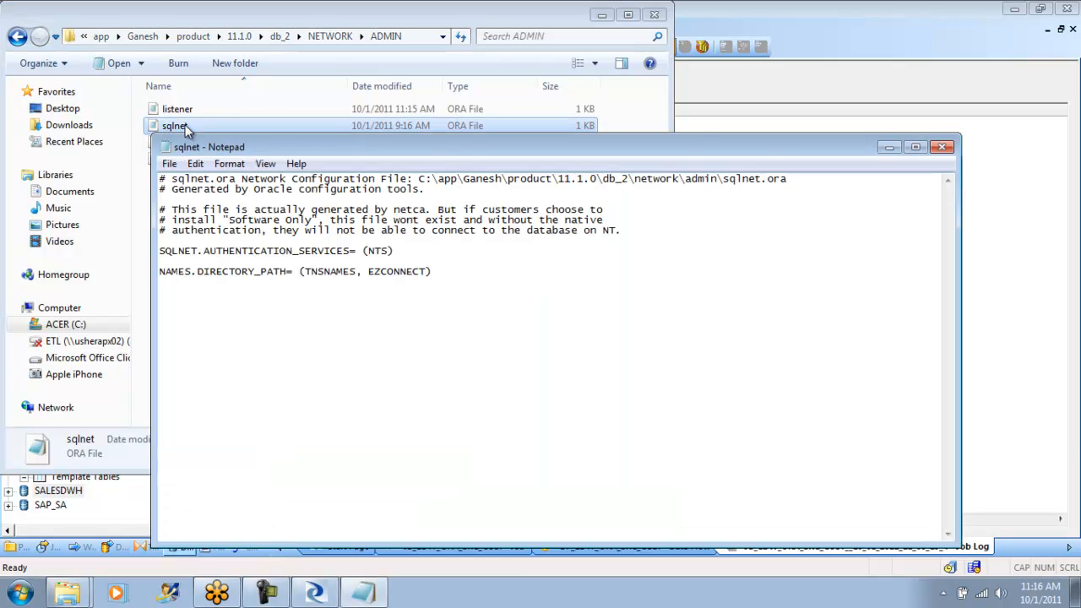
click(941, 148)
double_click(201, 115)
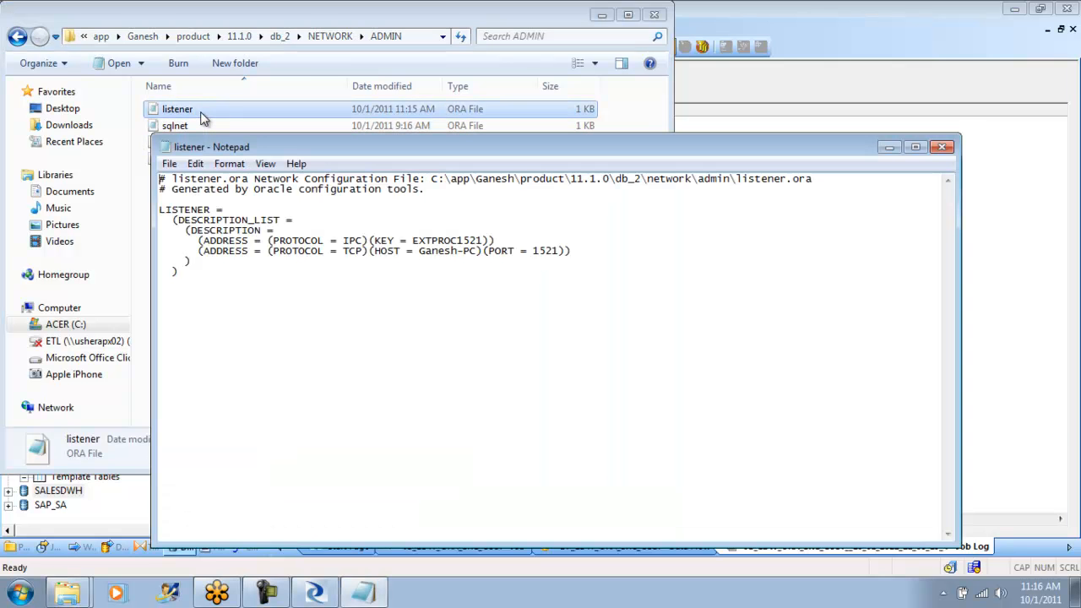
click(942, 148)
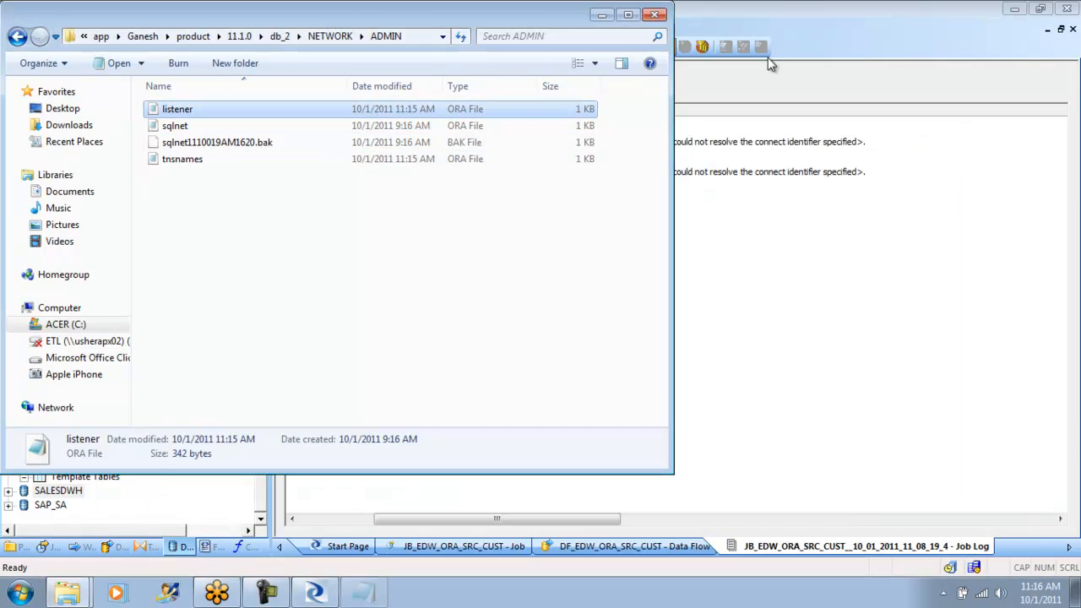
click(655, 15)
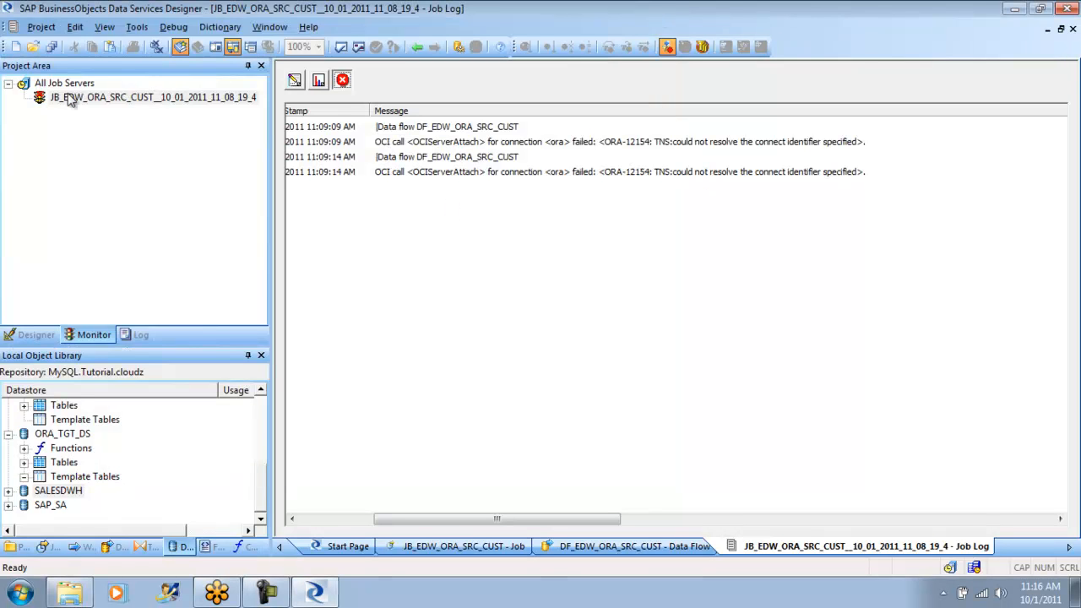
- Execute the JB_EDW_ORA_SRC_CUST job on the JBS_Tutorial job server with the default execution options, and check its monitor statistics and trace log
click(48, 333)
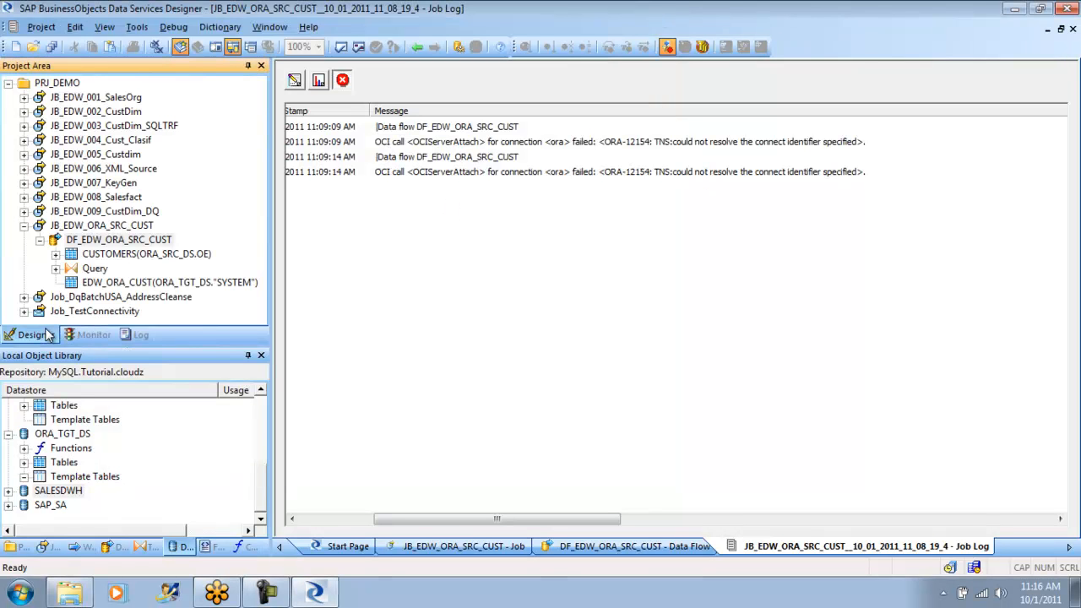
click(41, 228)
right_click(80, 226)
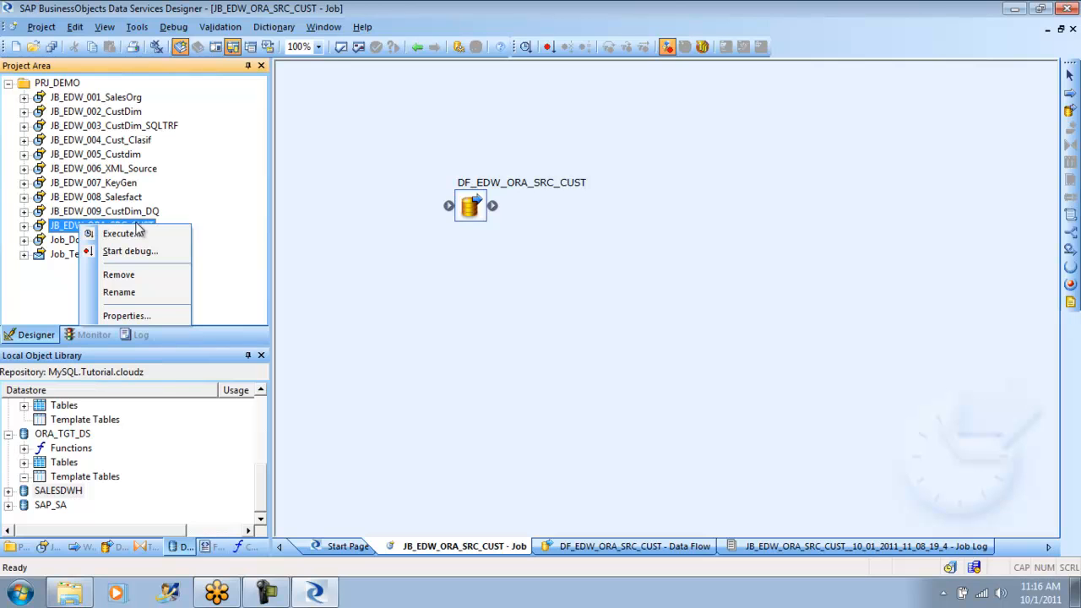
click(135, 233)
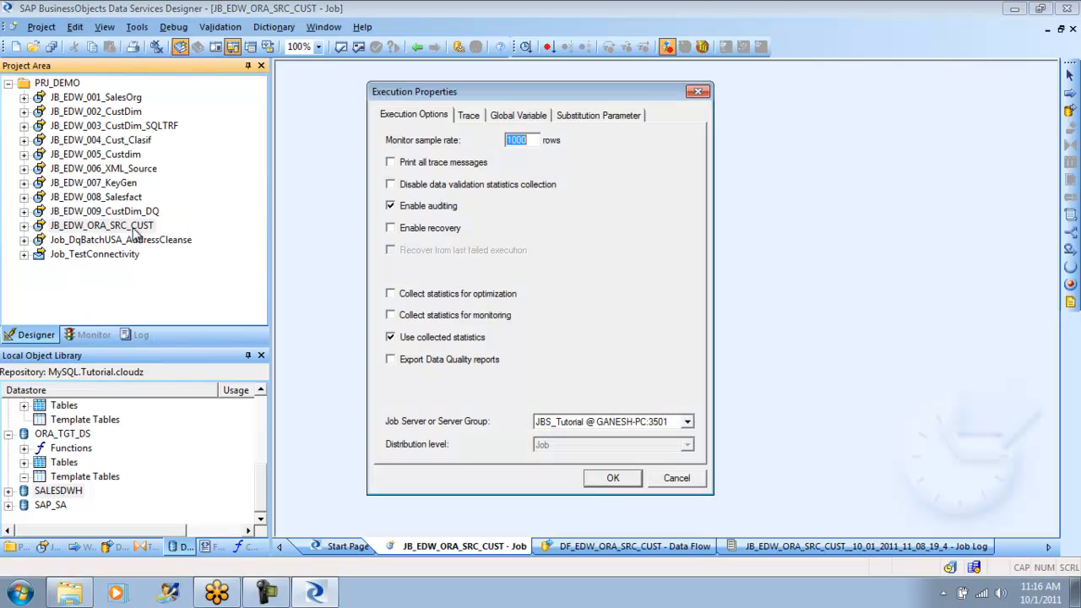
click(614, 479)
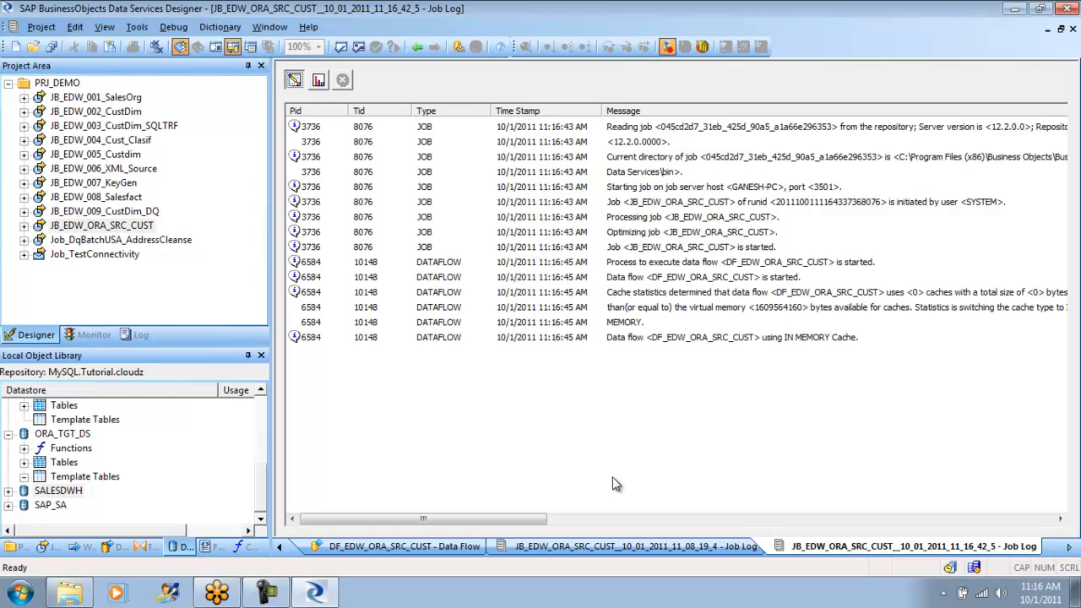
click(320, 79)
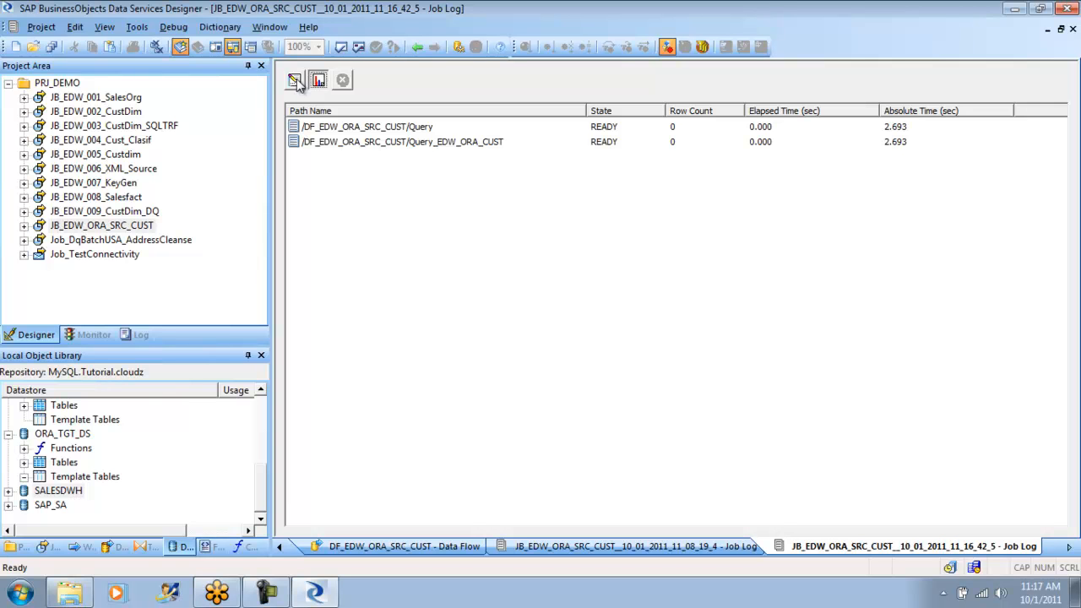
click(295, 80)
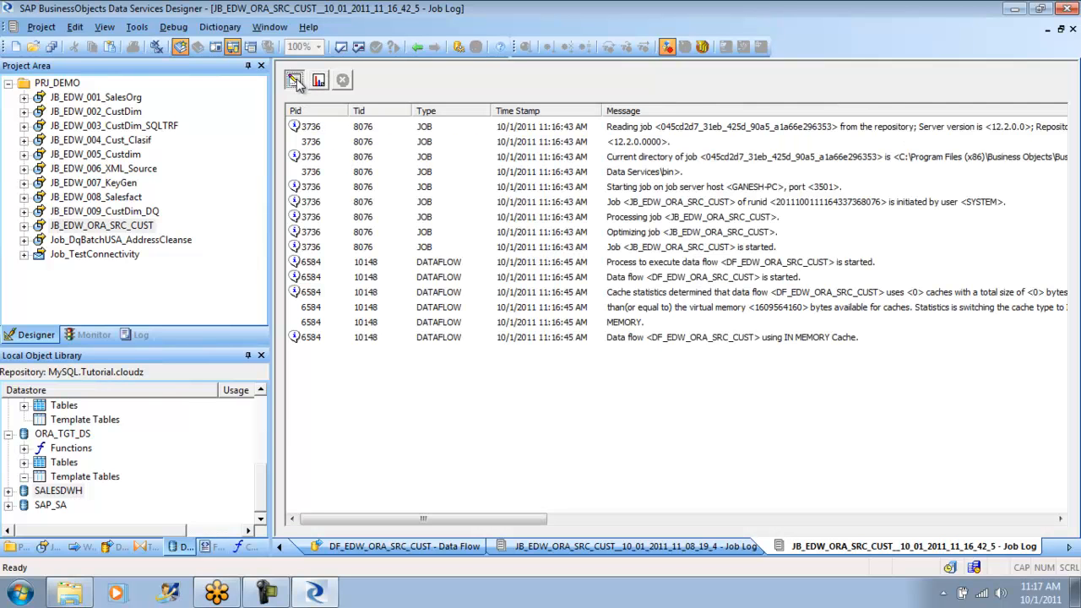
- Check the job run's monitor statistics, reopen the DF_EDW_ORA_SRC_CUST data flow, and delete its EDW_ORA_CUST target table
click(320, 81)
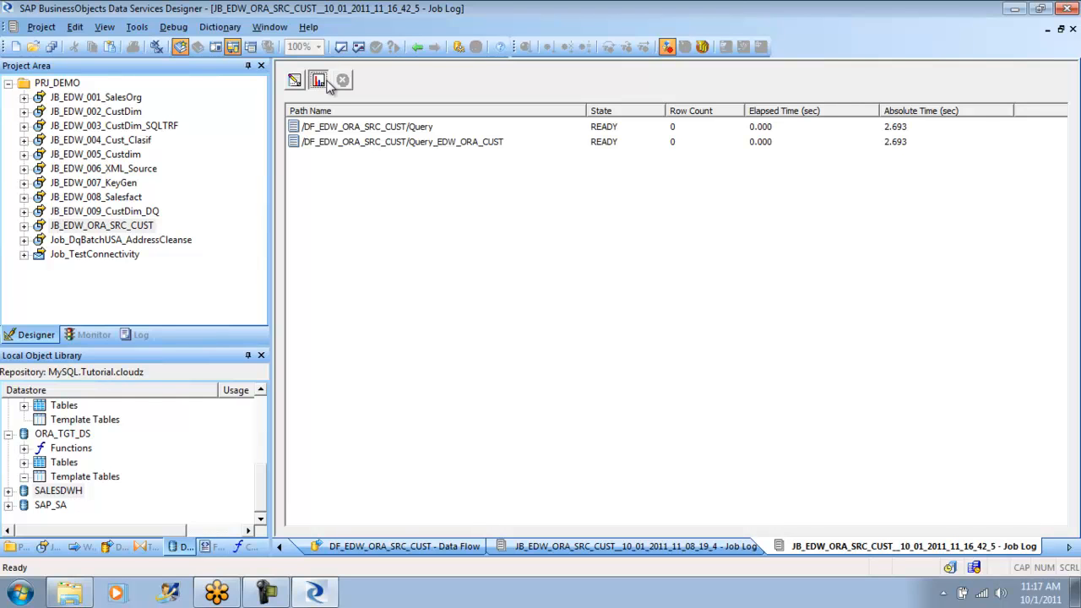
click(417, 46)
double_click(471, 216)
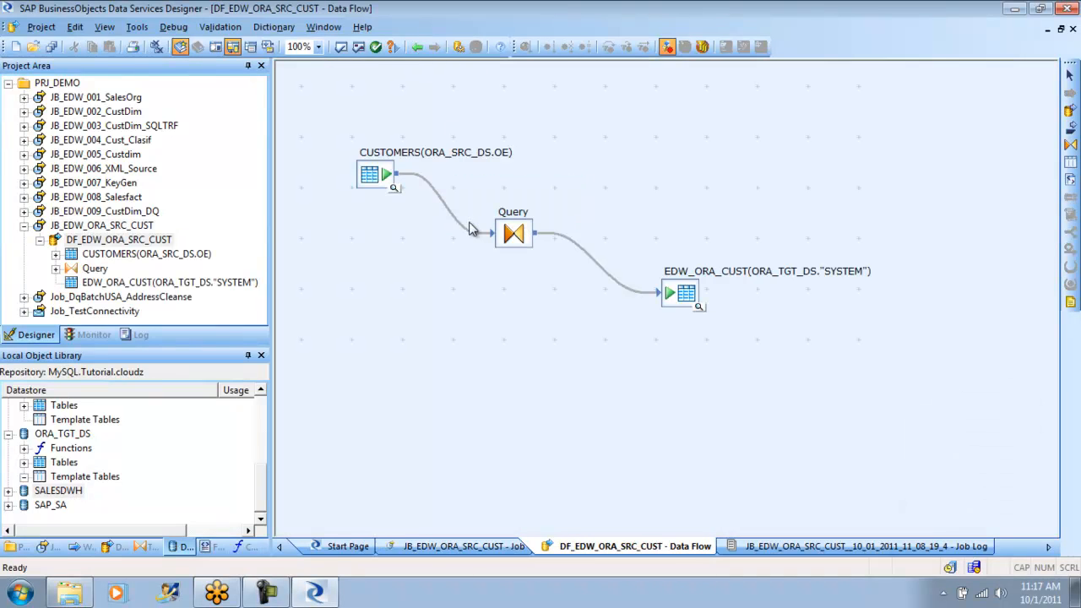
click(685, 293)
key(Delete)
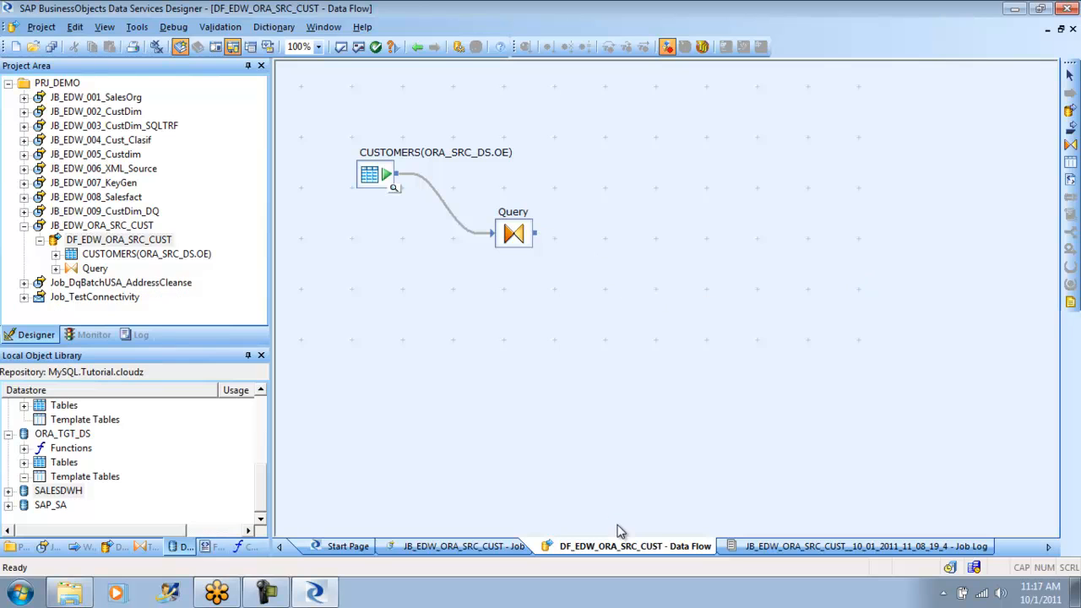
- Add a template table named ORA_CUST_DIM from the ORA_TGT_DS datastore, with owner SYSTEM, to the data flow after the Query transform
click(1071, 161)
click(631, 268)
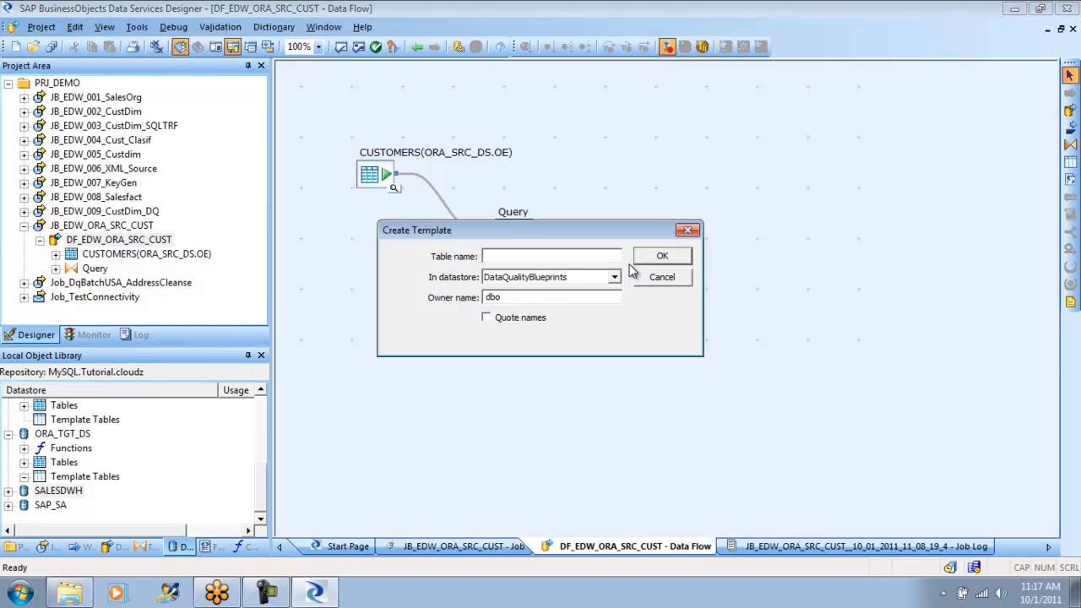
click(615, 277)
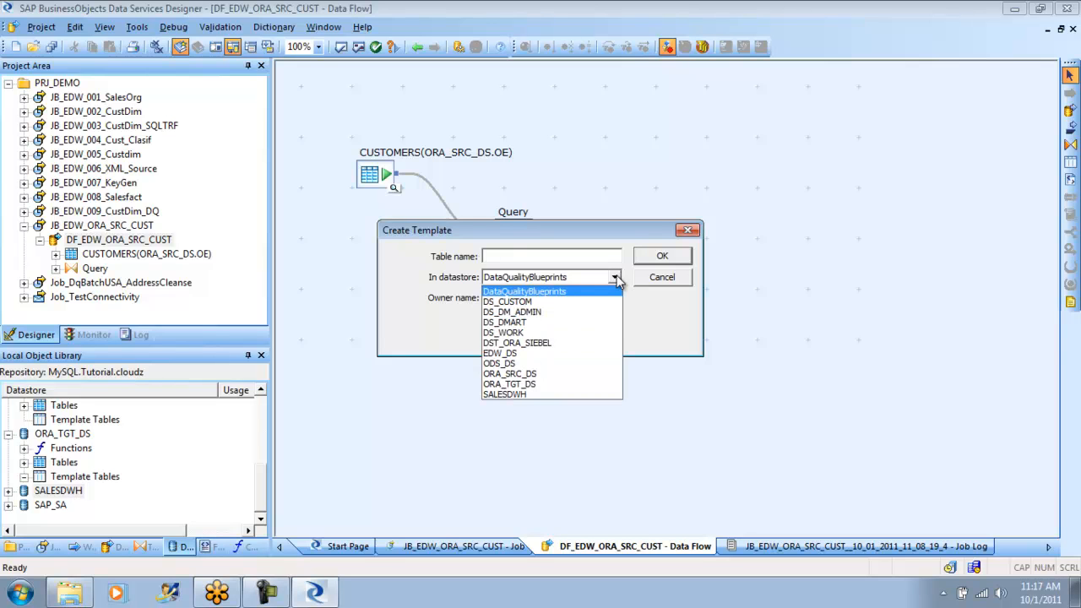
click(548, 384)
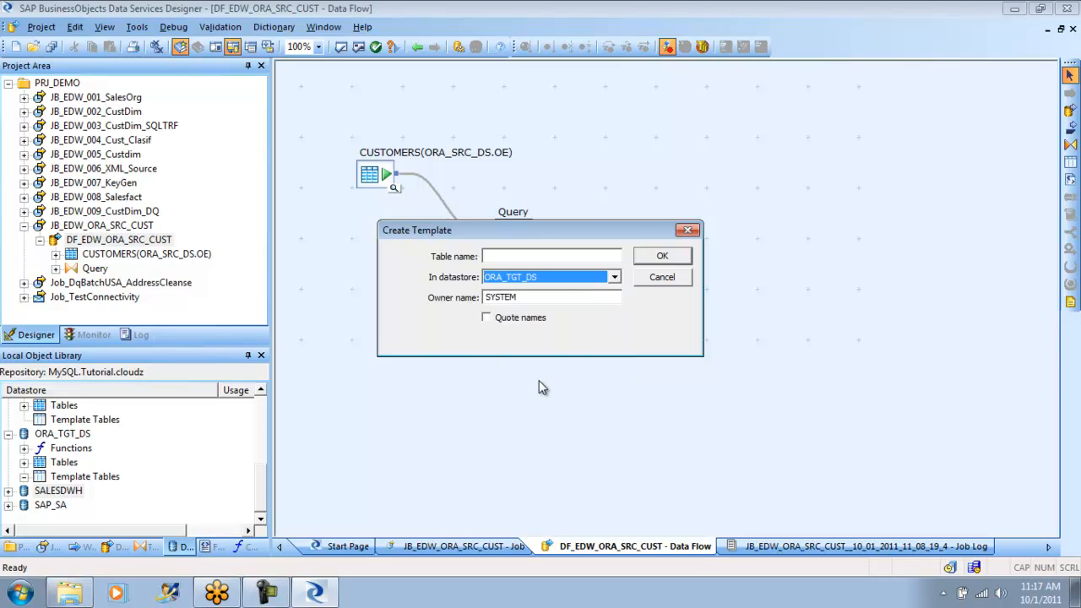
click(550, 255)
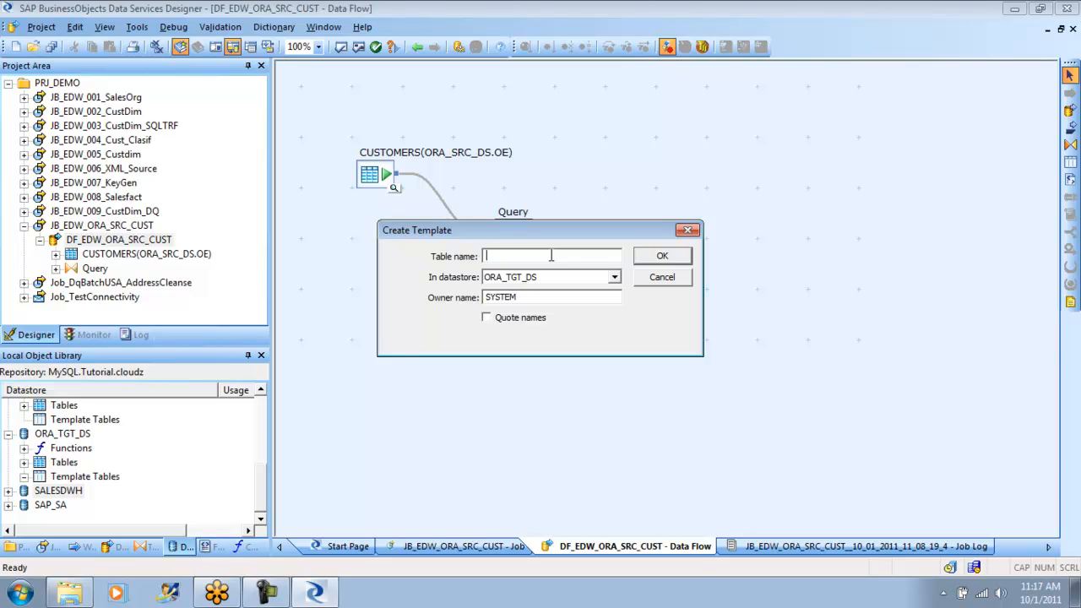
text(ORA_CUST_TARGET)
key(BackSpace)
key(BackSpace)
key(BackSpace)
key(BackSpace)
key(BackSpace)
text(DIM)
click(643, 258)
- Connect the Query transform to the ORA_CUST_DIM template table and validate the data flow
drag(539, 234, 652, 284)
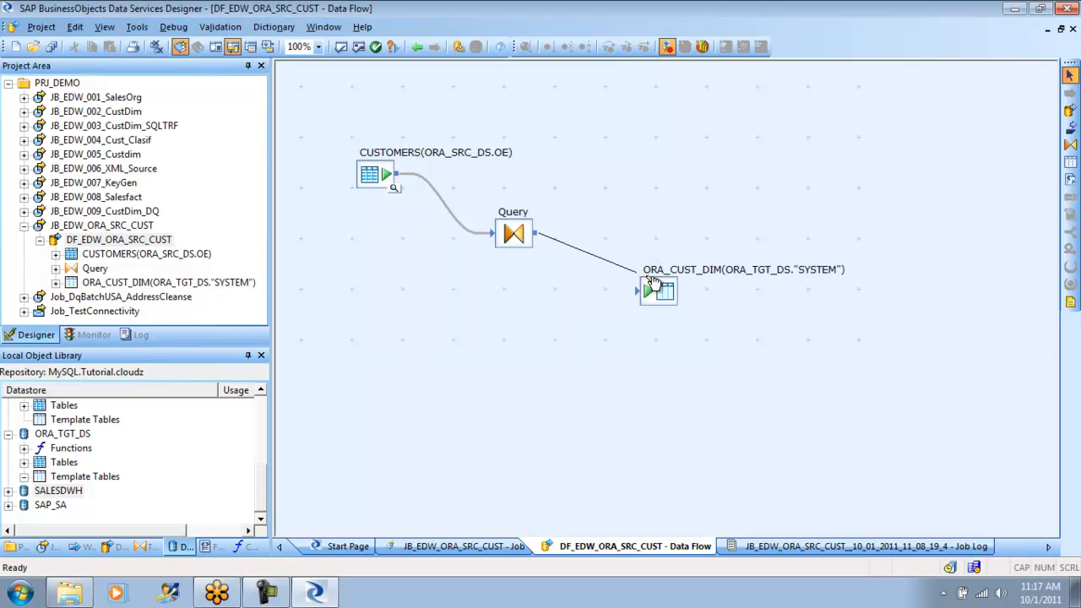
click(362, 48)
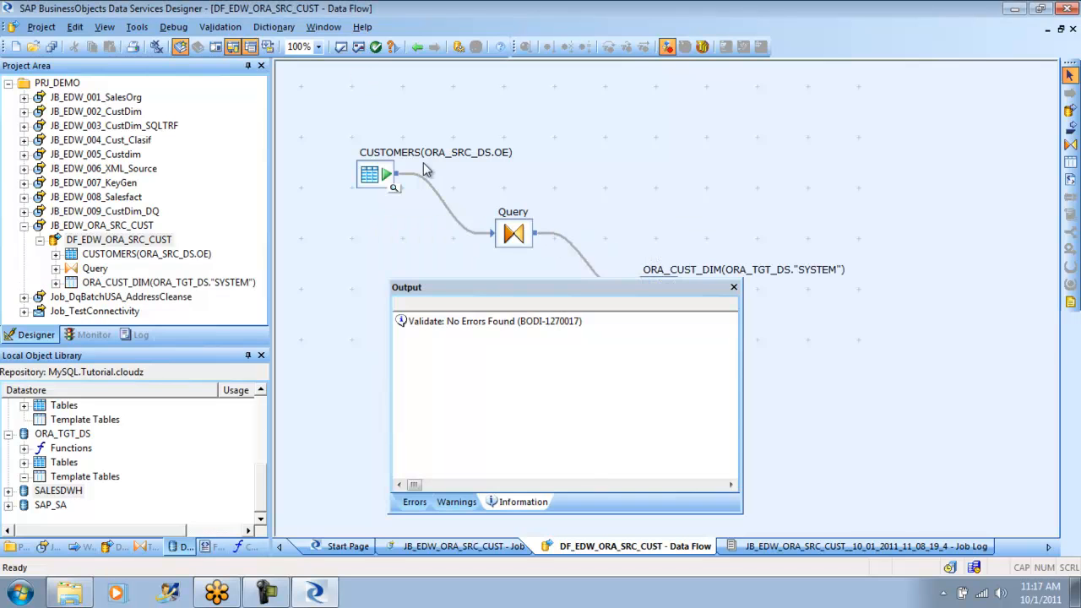
click(735, 285)
- Examine the monitor statistics and error log of the 11:08:19 job run, and return to the PRJ_DEMO project tree
click(106, 336)
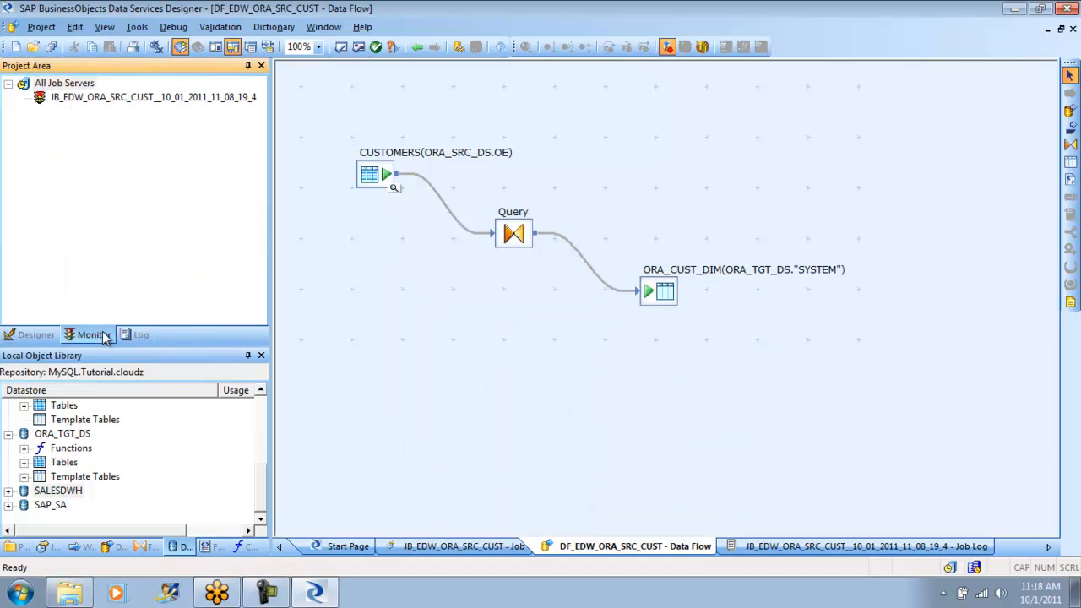
click(120, 99)
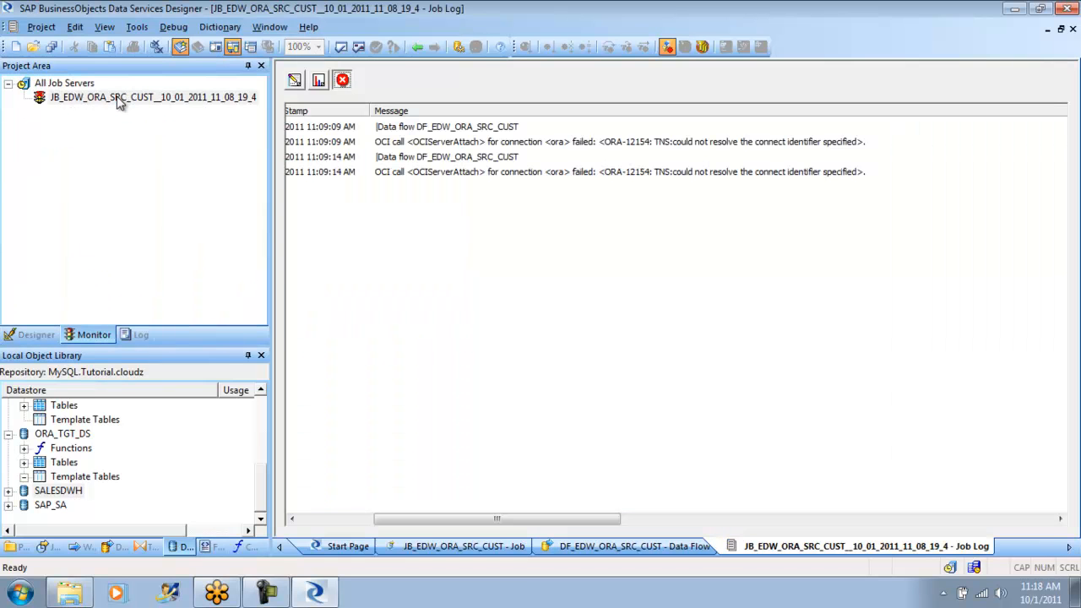
click(319, 82)
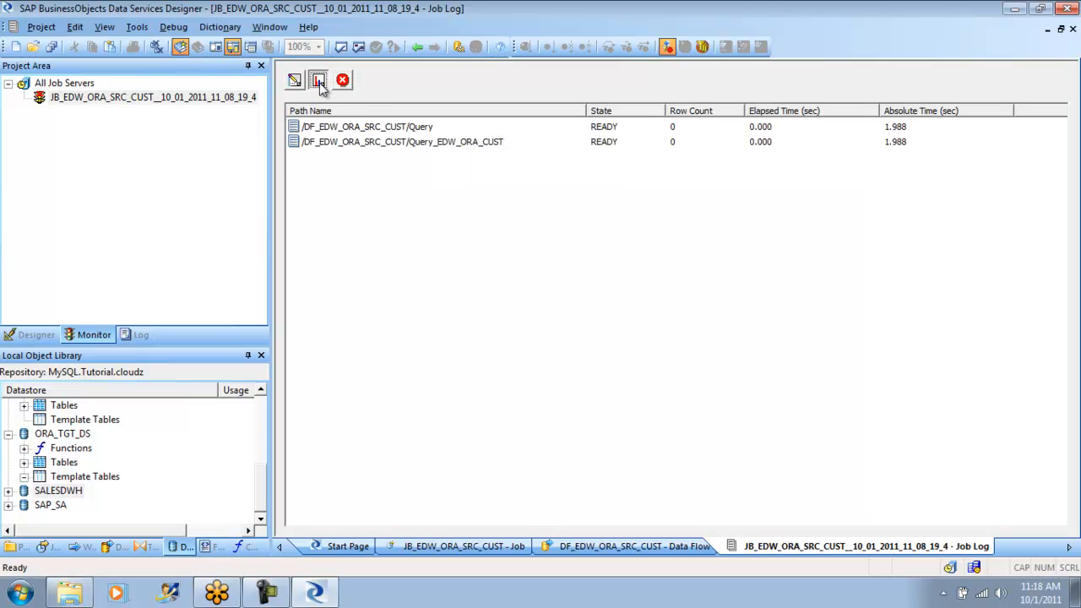
click(343, 81)
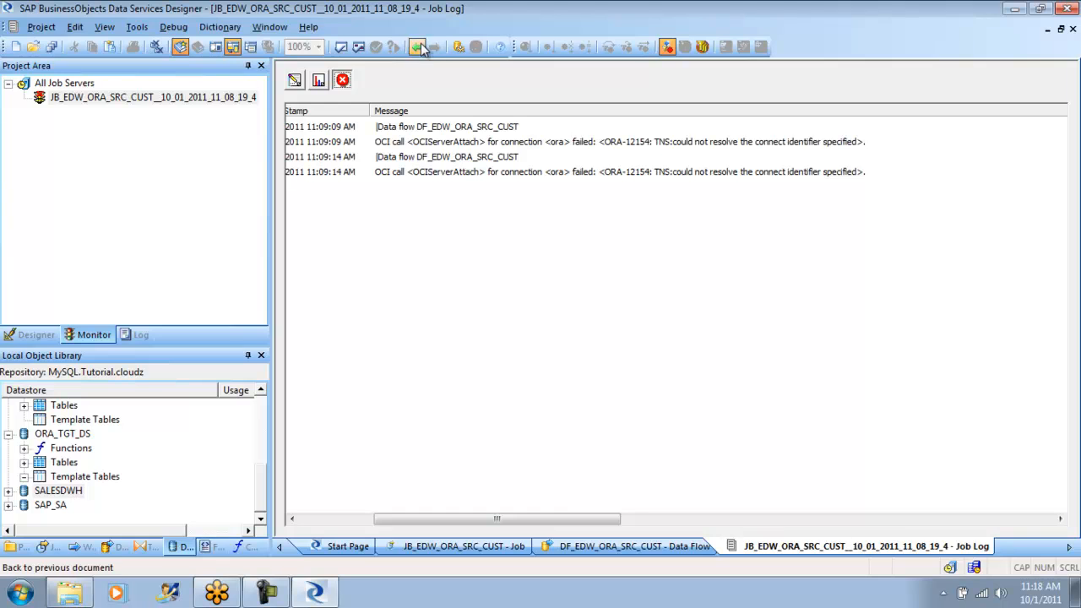
click(418, 47)
click(422, 48)
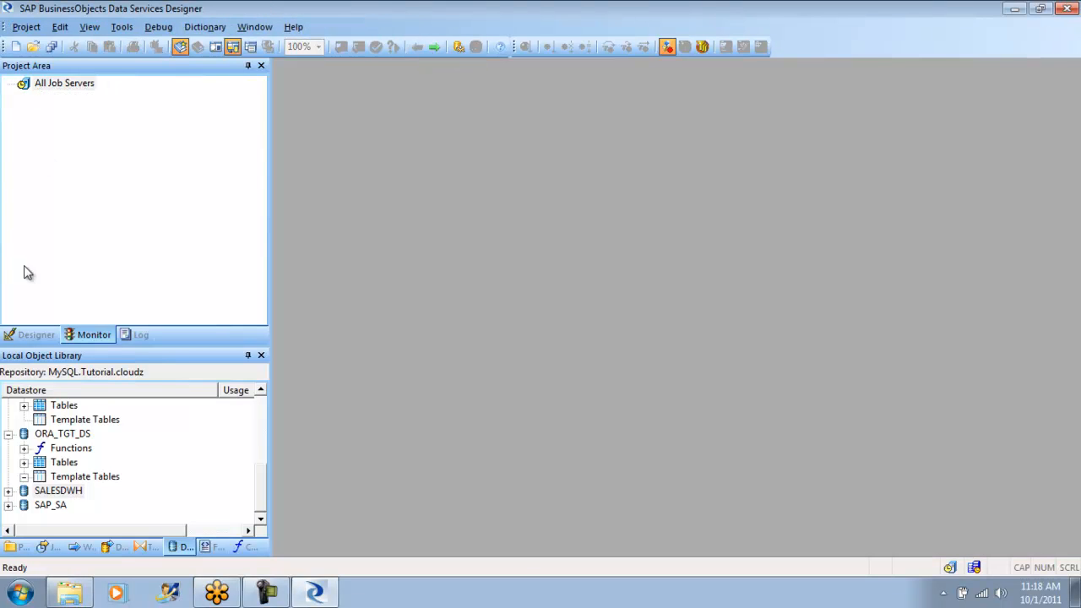
click(32, 335)
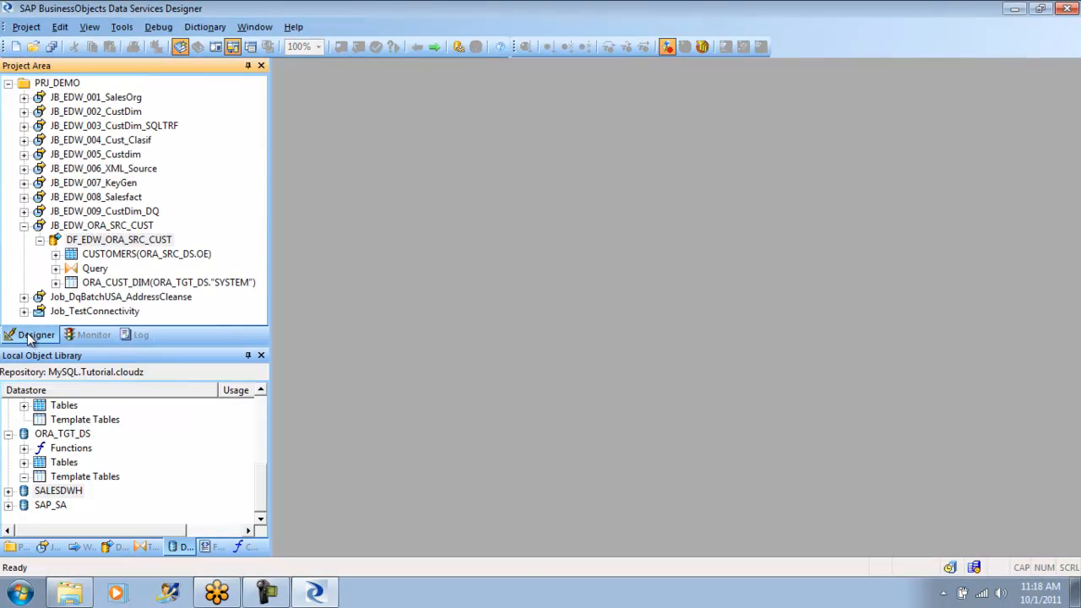
- Reopen the DF_EDW_ORA_SRC_CUST data flow from its job, validate it again, and close the validation output
click(24, 227)
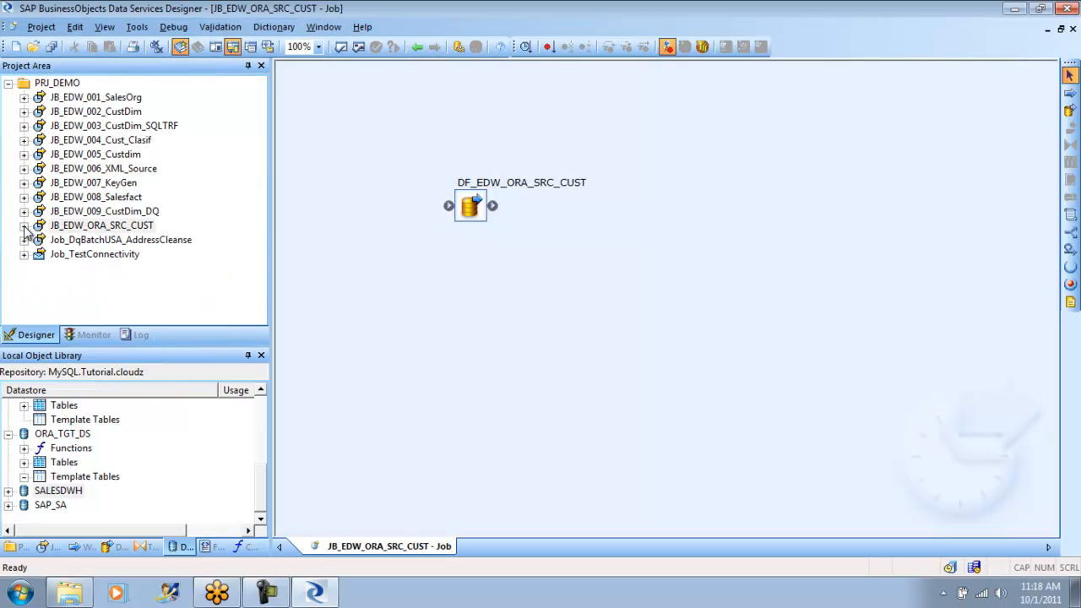
double_click(473, 209)
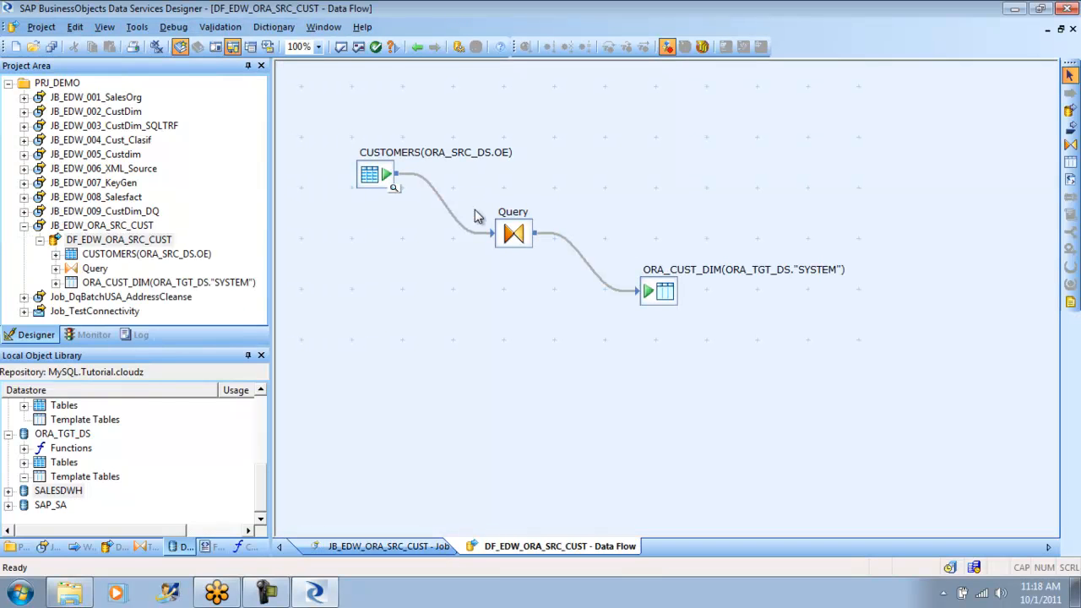
click(375, 48)
click(733, 289)
- Save the changes and execute the JB_EDW_ORA_SRC_CUST job on the JBS_Tutorial job server with the default execution options
click(25, 226)
right_click(76, 227)
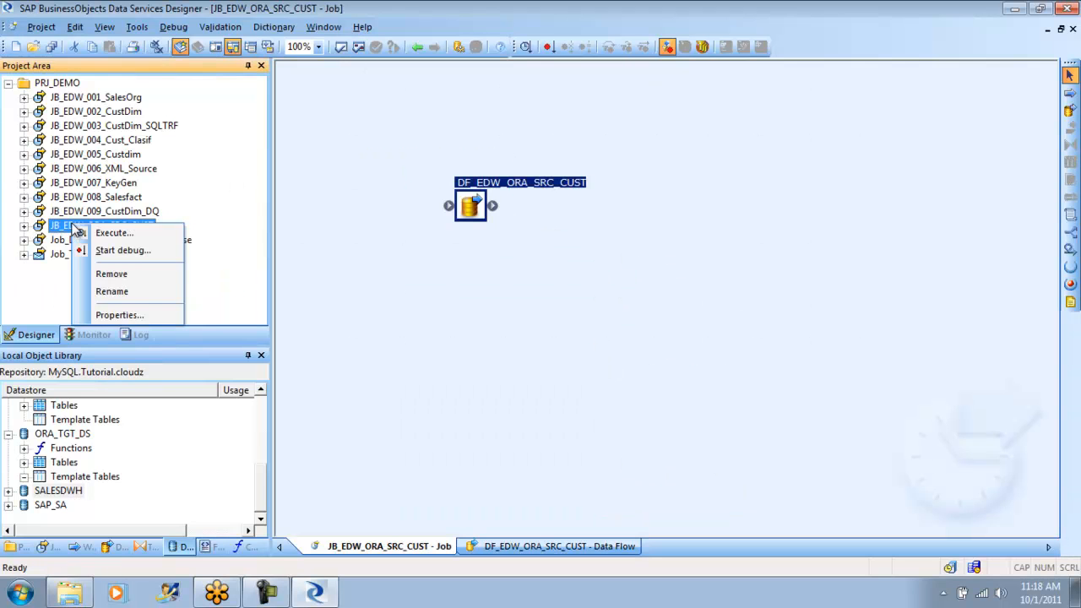
click(124, 233)
click(436, 380)
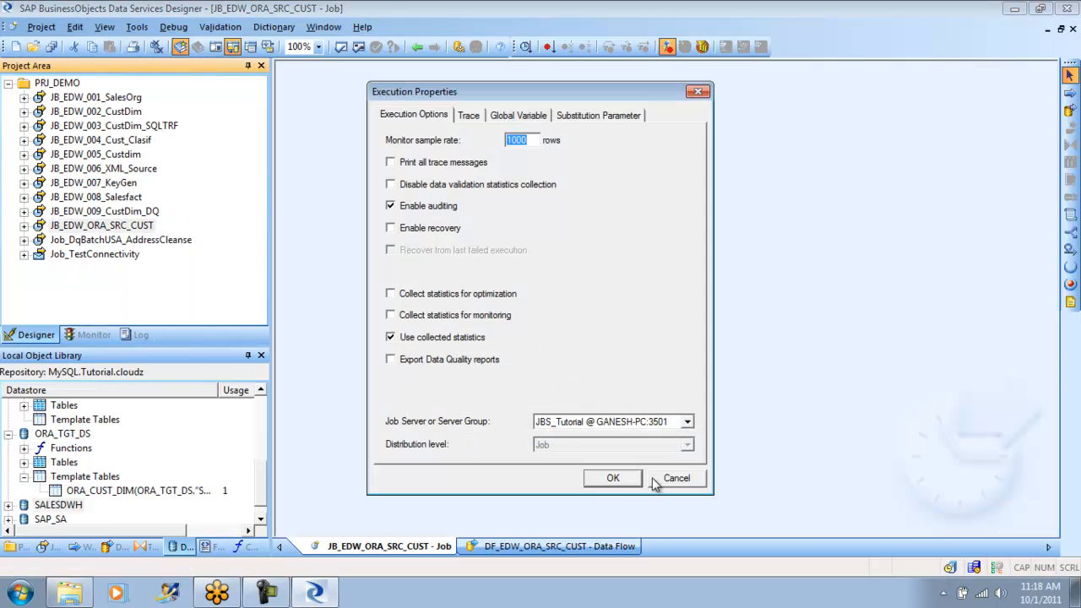
click(617, 478)
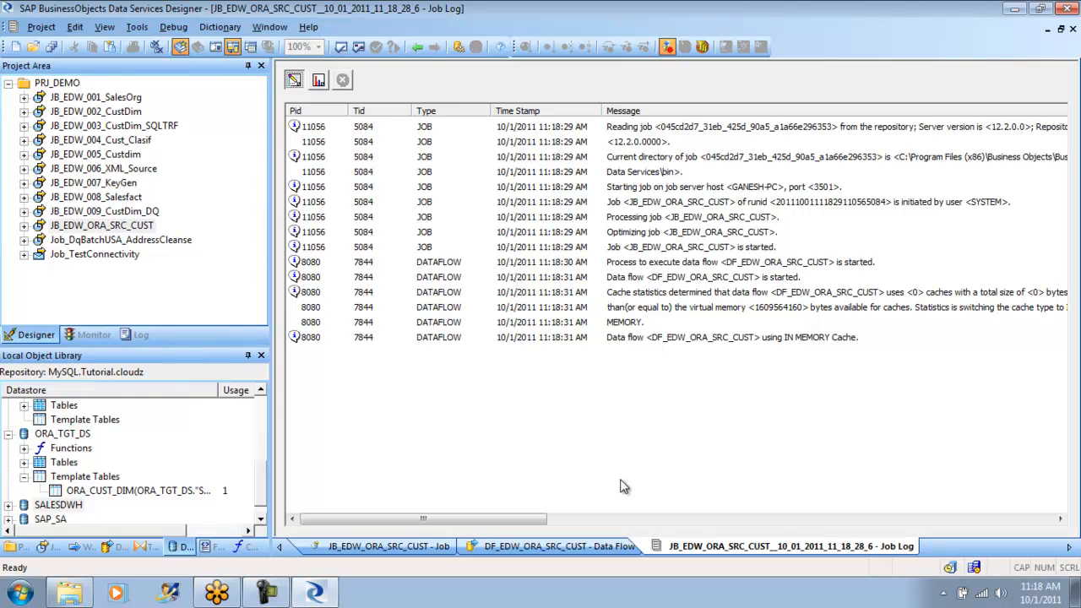
- Open the Data Services tutorial from the program's help resources
click(270, 28)
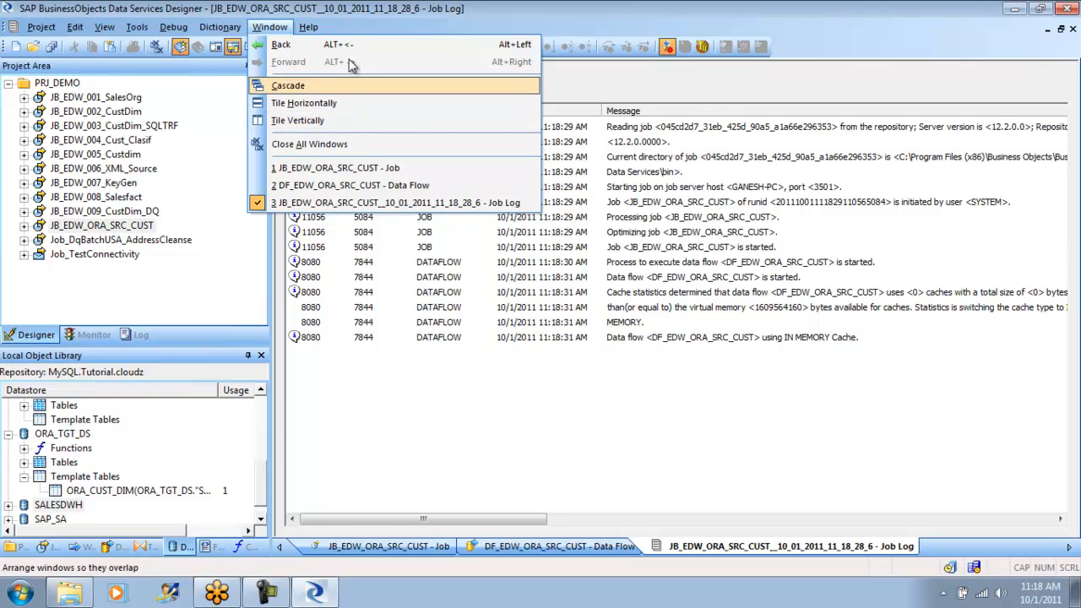
mouse_move(308, 27)
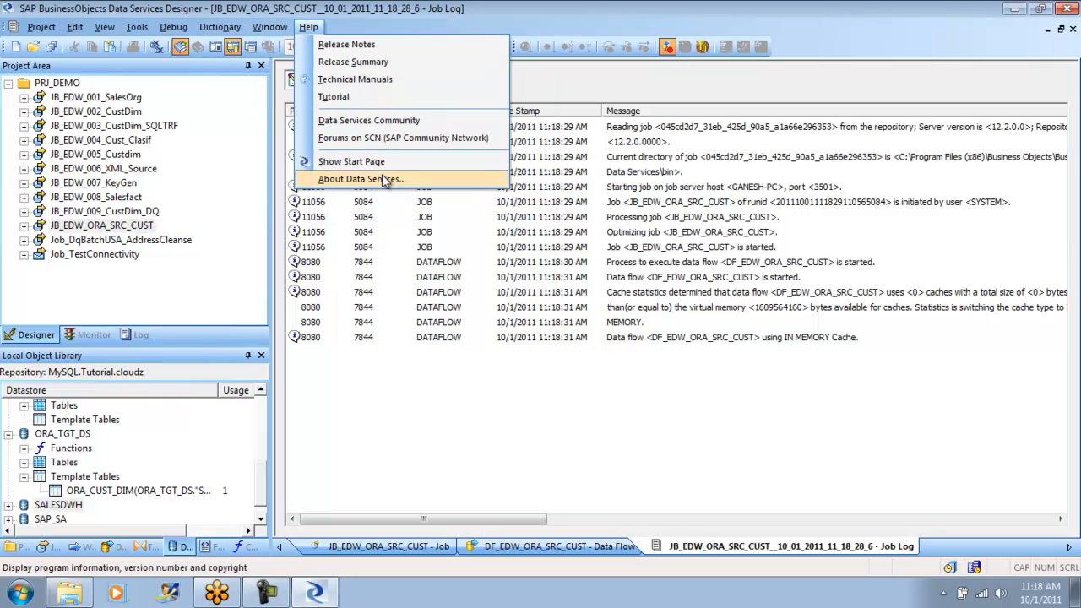
click(368, 98)
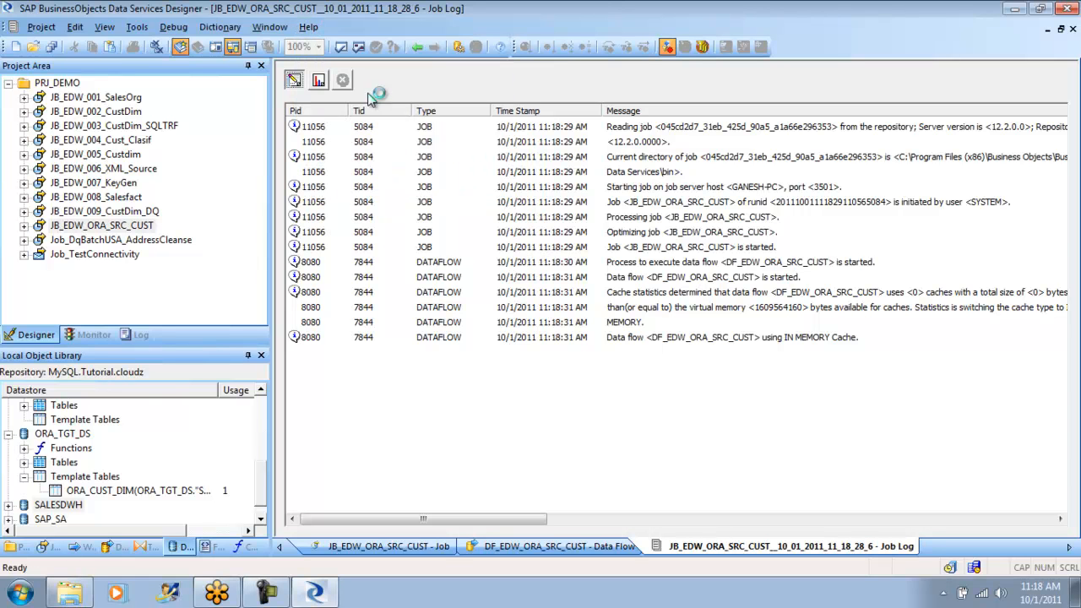
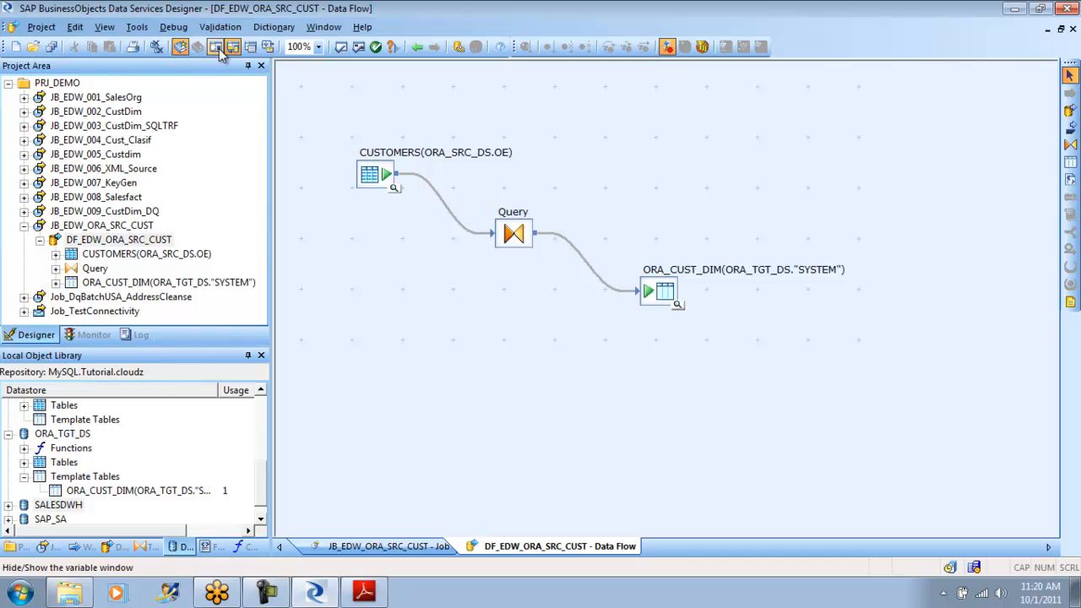
- Display the optimized SQL of the DF_EDW_ORA_SRC_CUST data flow, examine its INSERT and SELECT parts, and close it
click(251, 85)
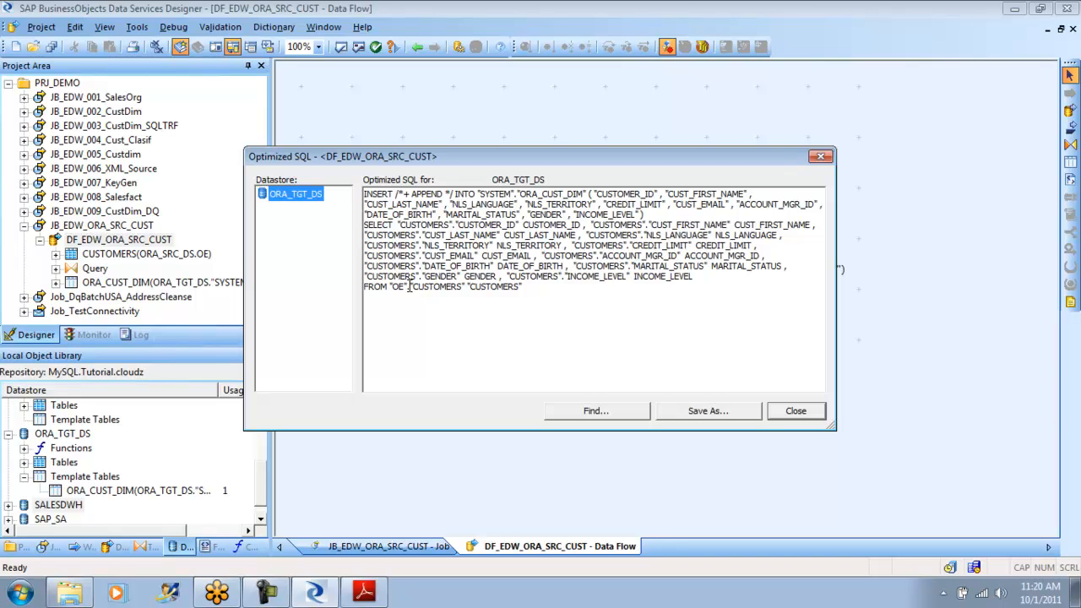
drag(409, 287, 363, 194)
click(552, 287)
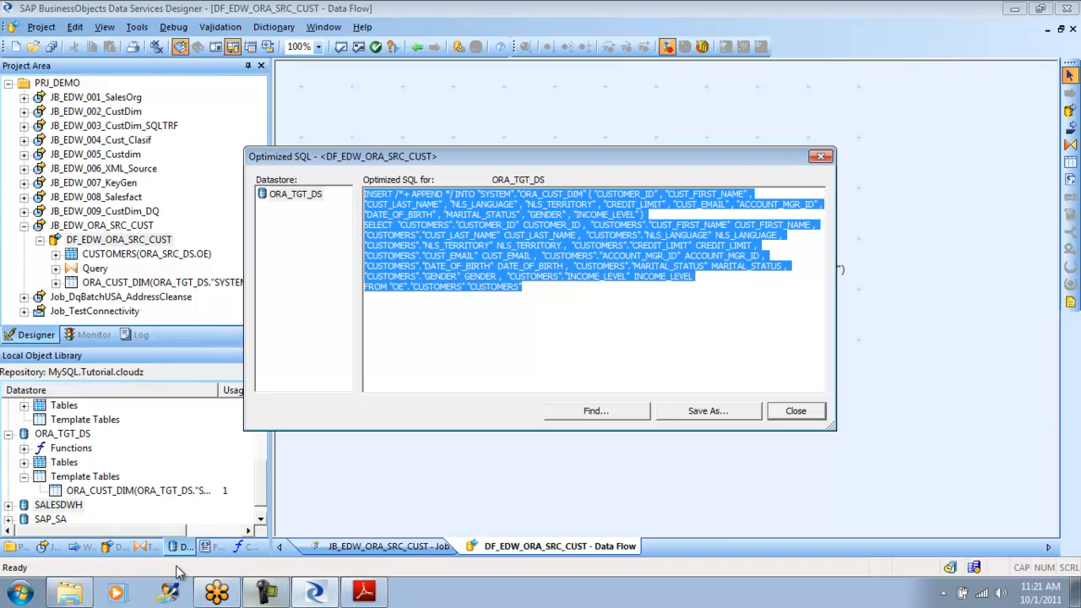
right_click(437, 593)
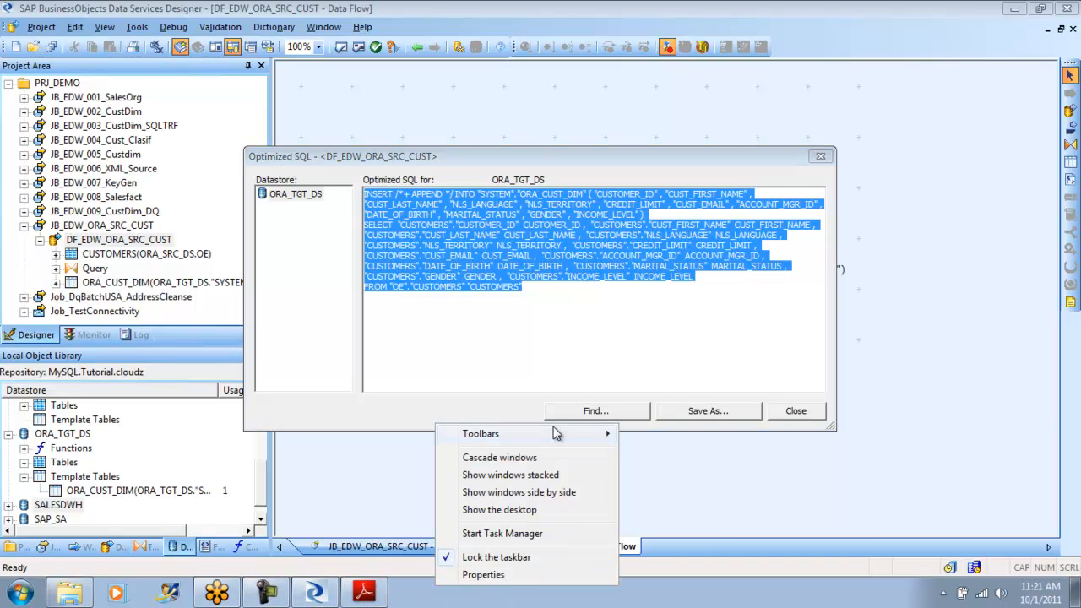
mouse_move(556, 433)
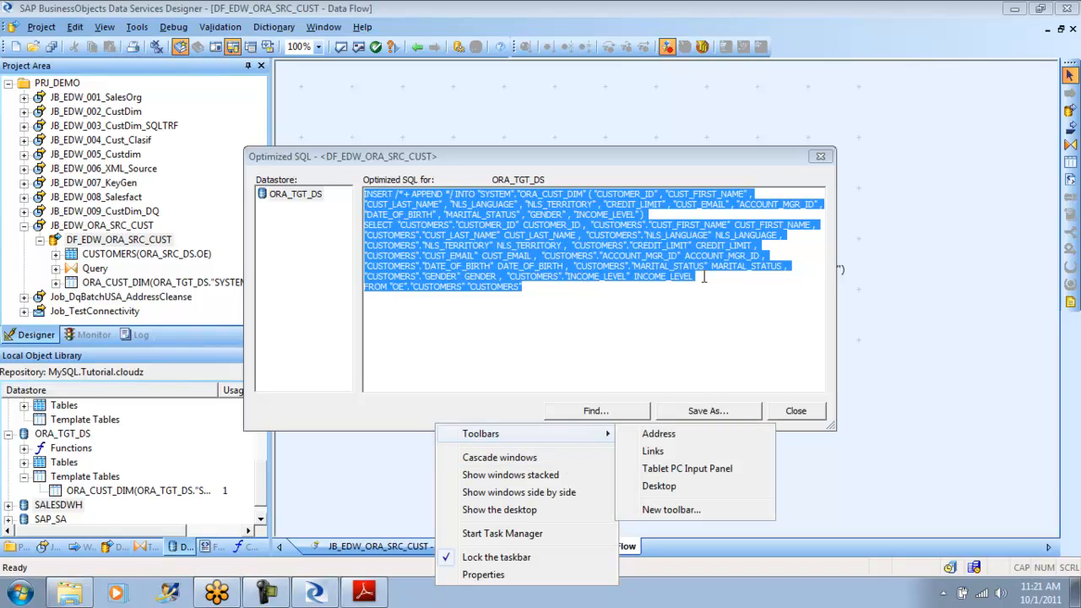
click(392, 200)
drag(388, 204, 591, 195)
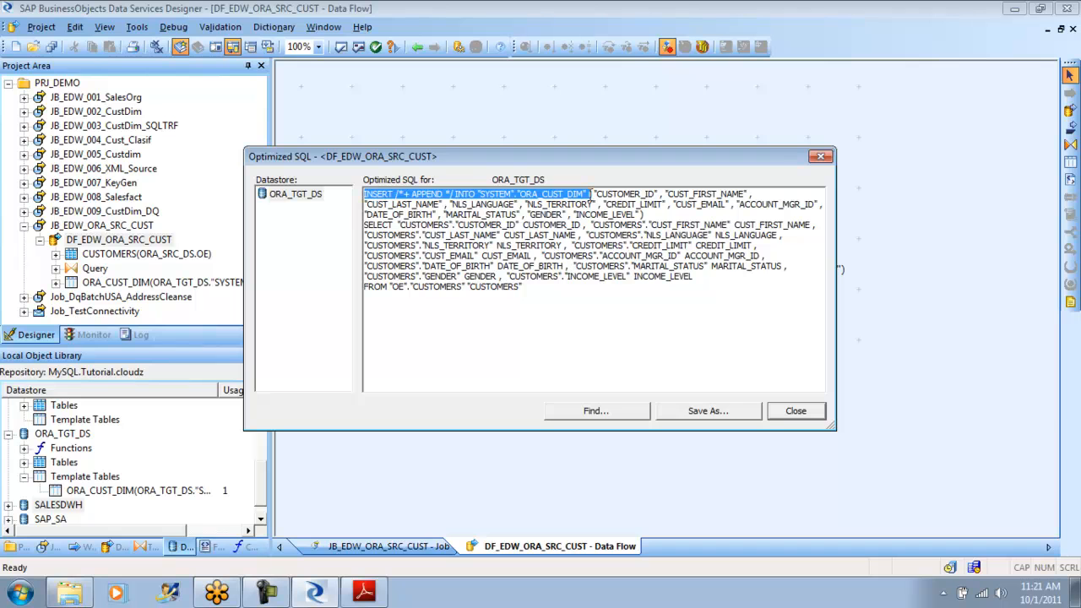
drag(522, 287, 364, 224)
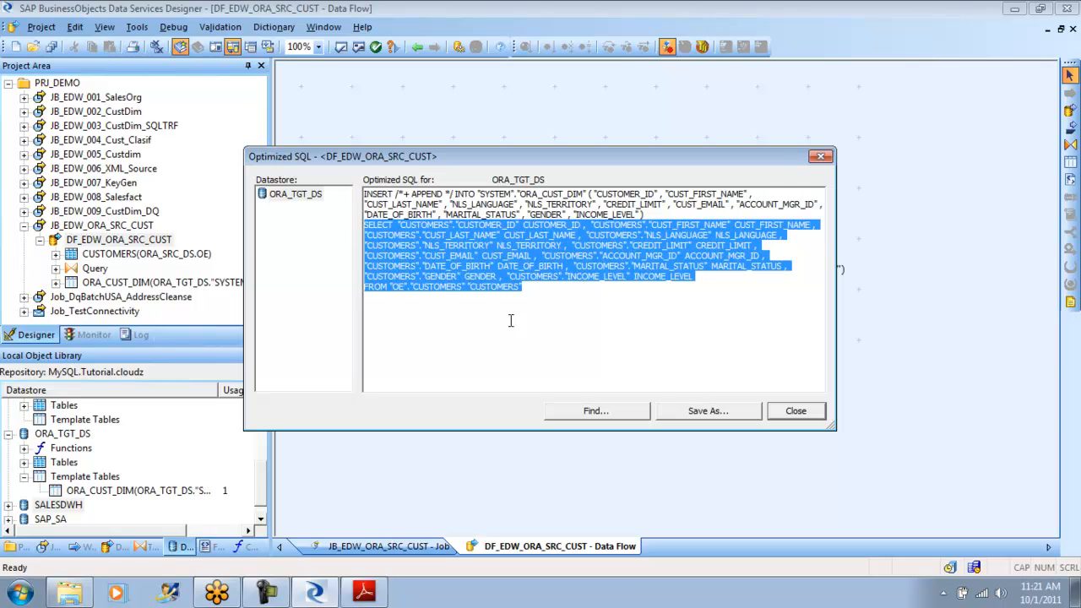
drag(663, 213, 355, 197)
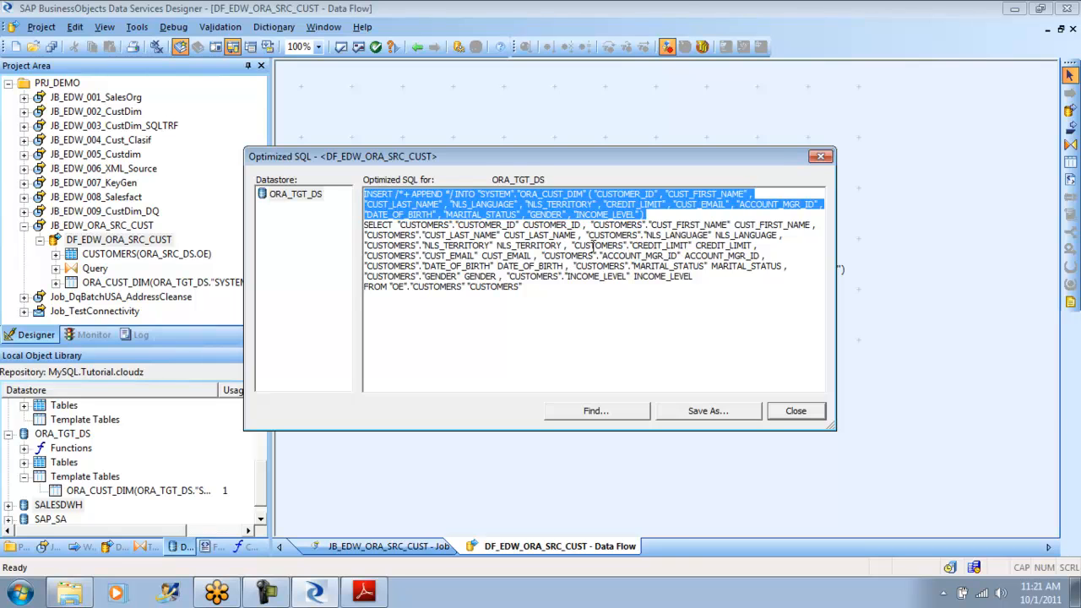
drag(543, 294, 345, 197)
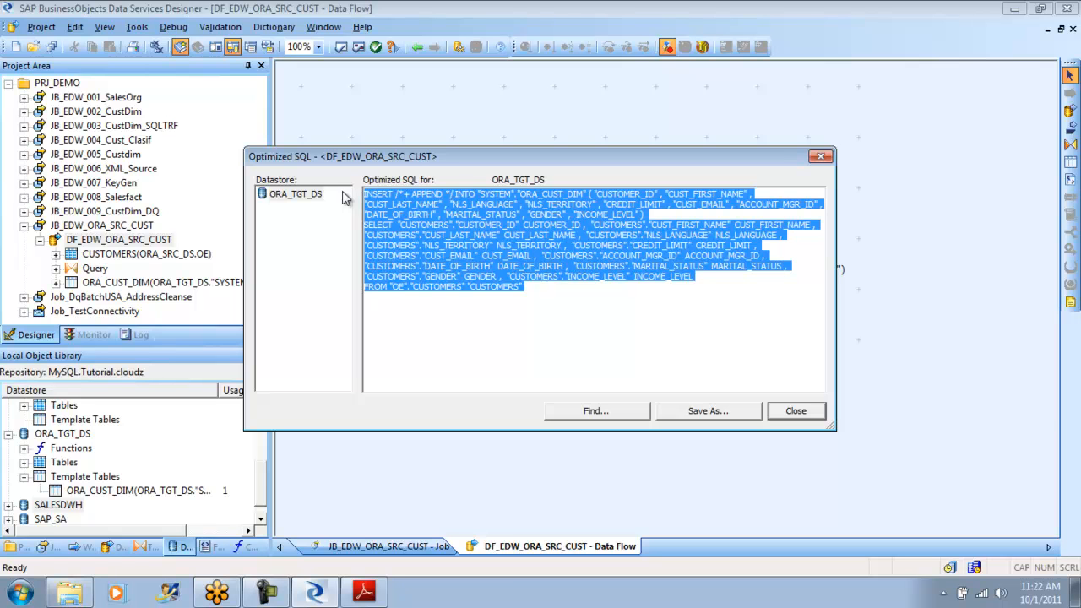
drag(545, 286, 348, 186)
click(796, 412)
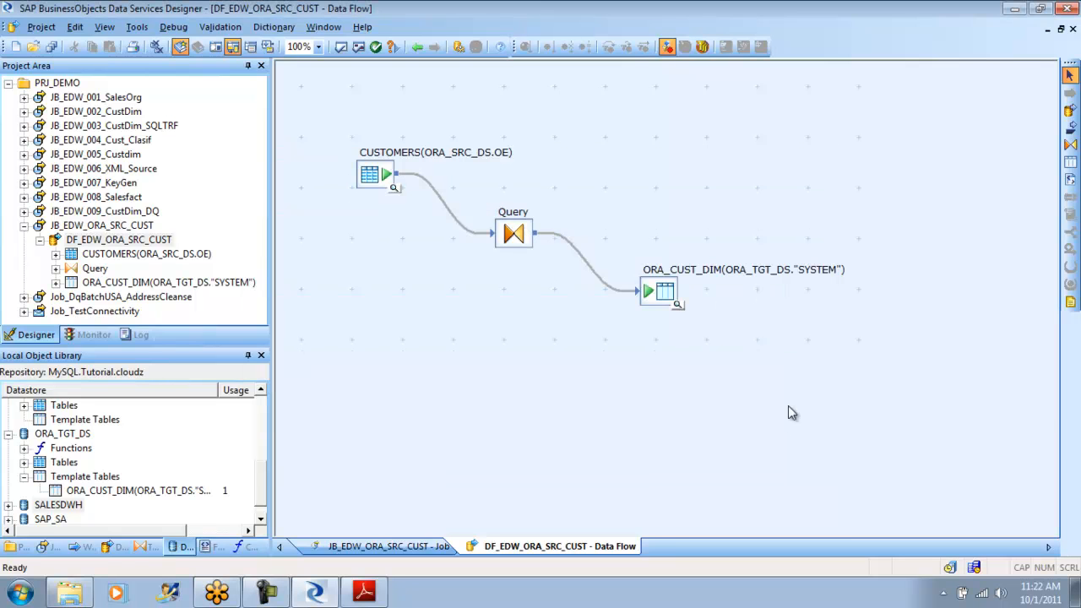
- Examine the load options of the ORA_CUST_DIM target table, including the Allow merge setting, and return to the data flow
double_click(665, 291)
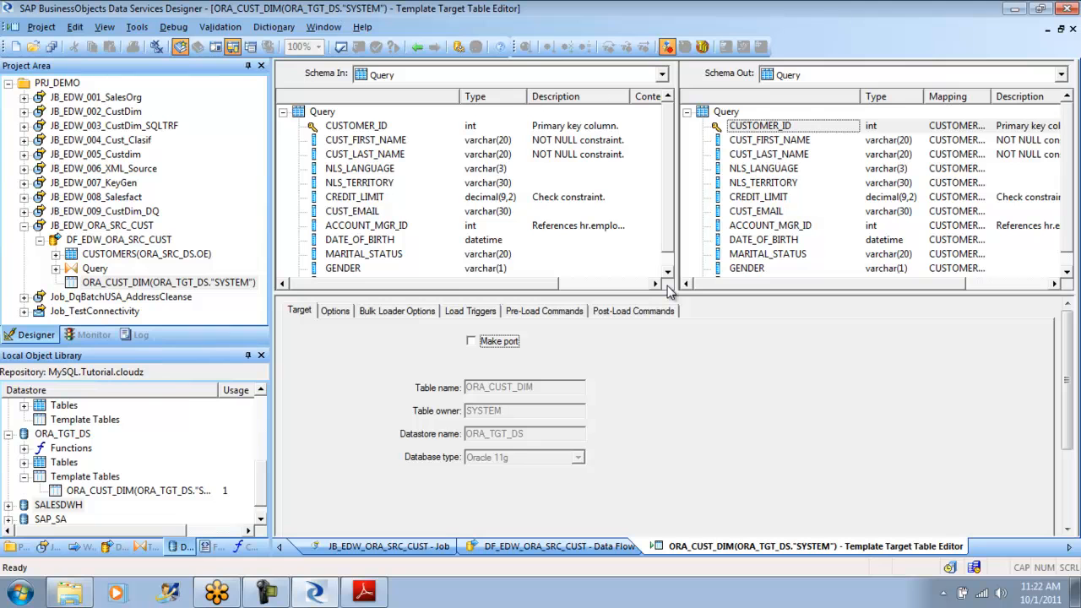
click(343, 312)
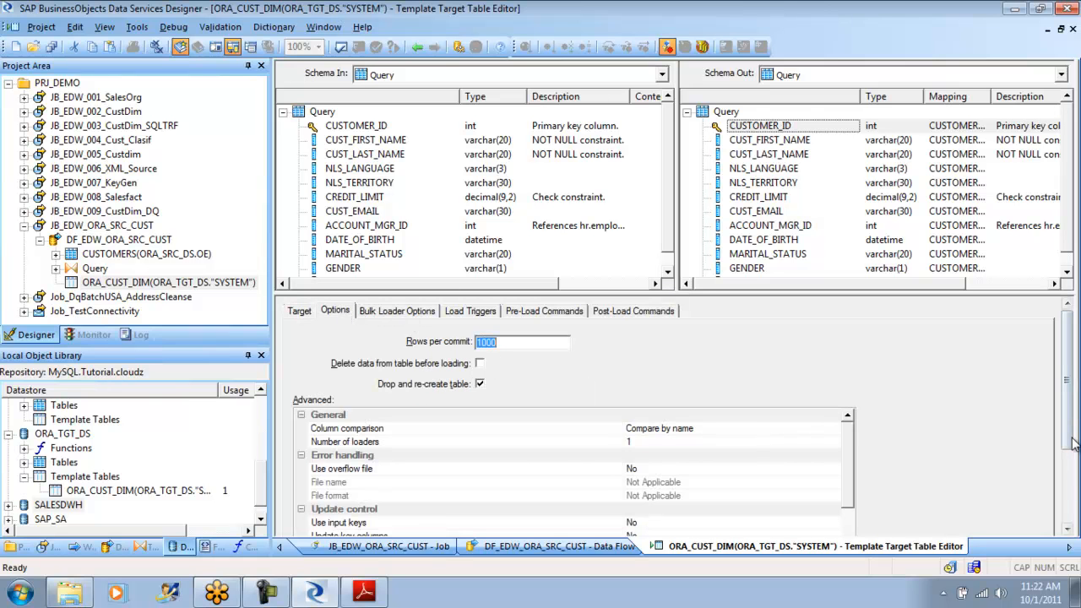
drag(1071, 445, 1062, 500)
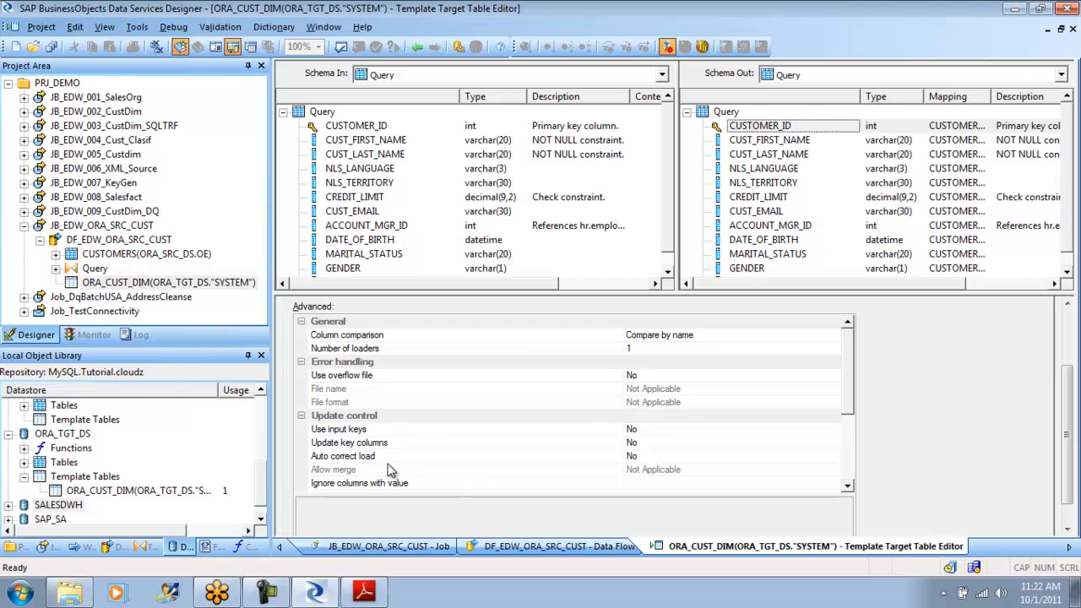
click(662, 470)
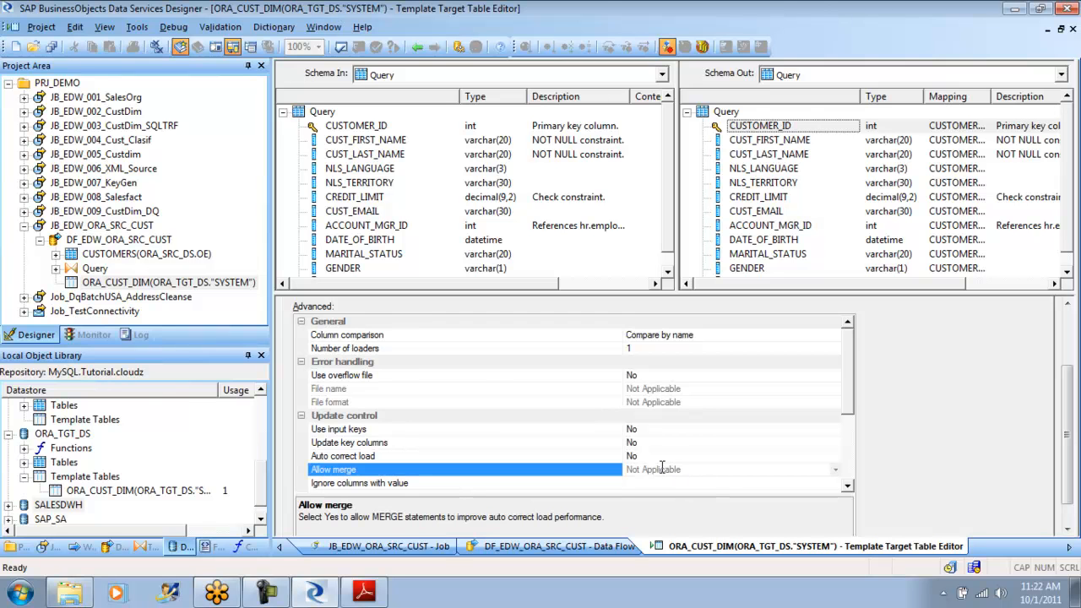
click(418, 47)
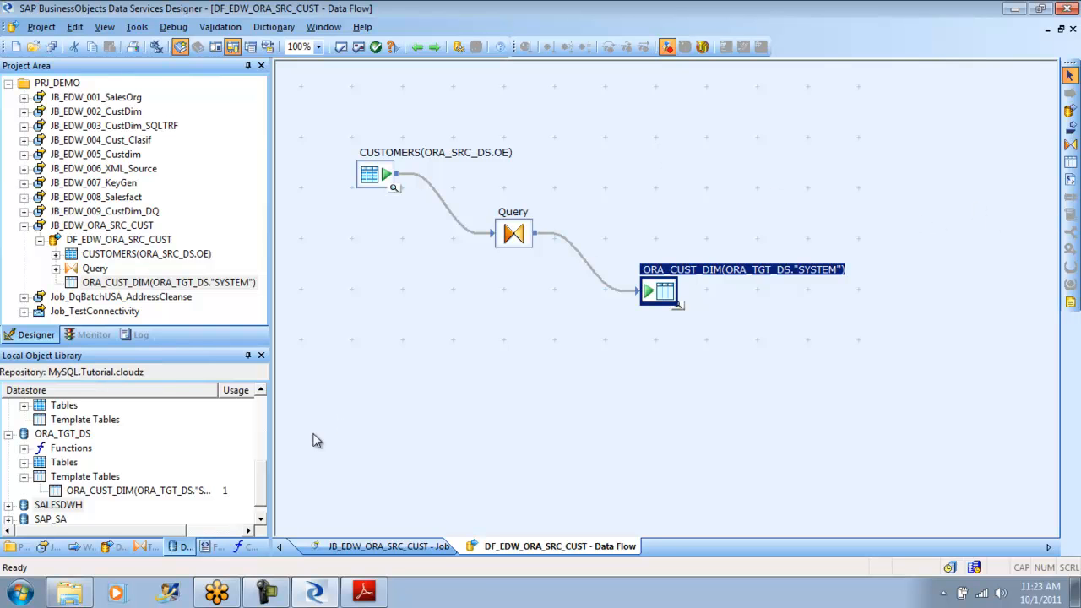
- Browse the external metadata of ORA_TGT_DS, try to open the SH.CUSTOMERS table, and return to the DF_EDW_ORA_SRC_CUST data flow
double_click(66, 433)
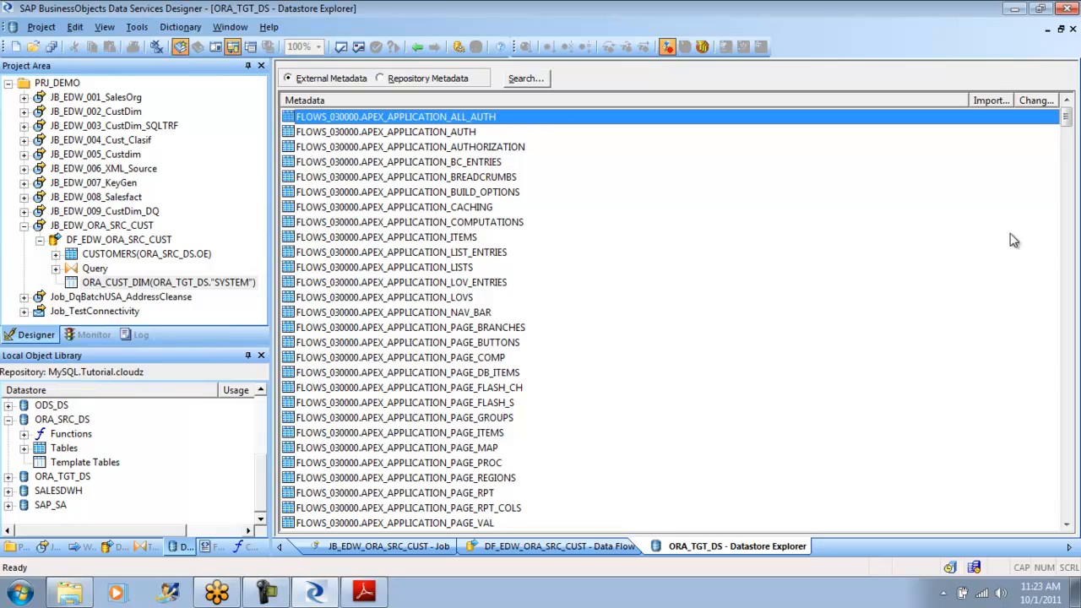
drag(1067, 120, 970, 391)
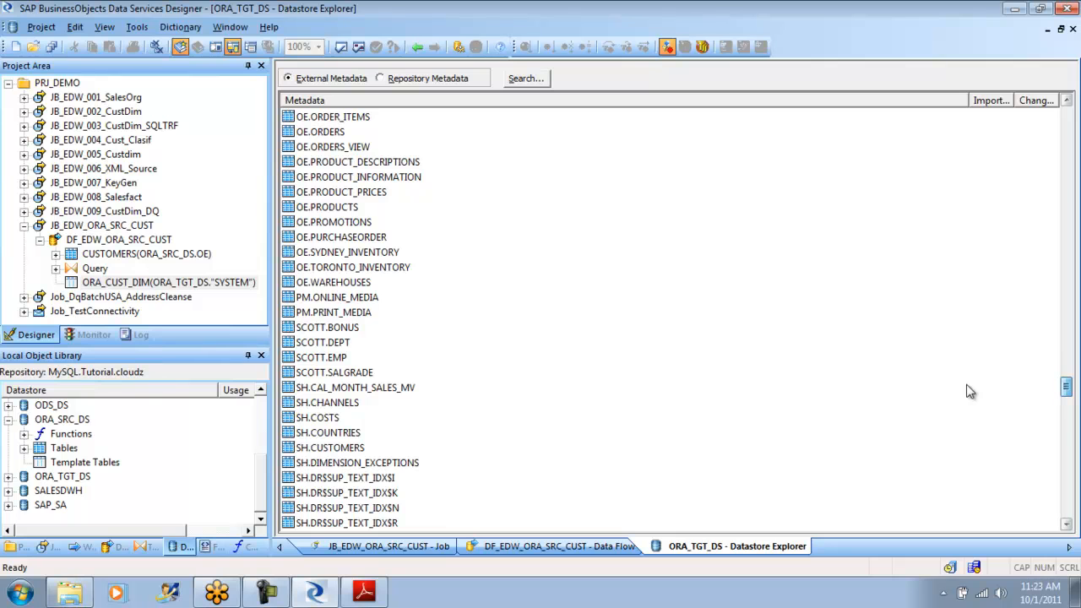
drag(969, 391, 969, 391)
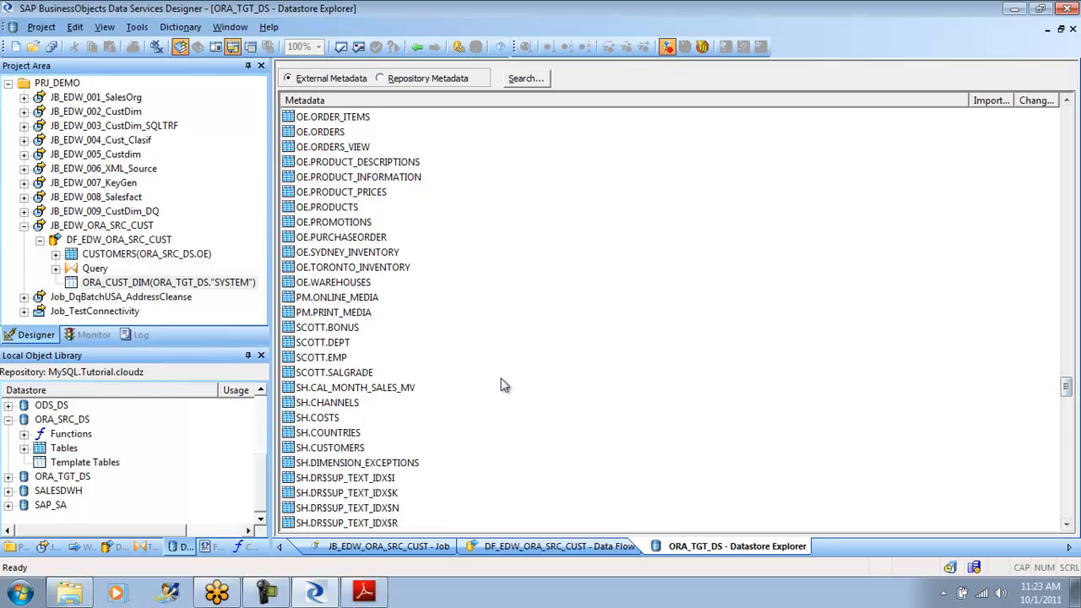
click(348, 449)
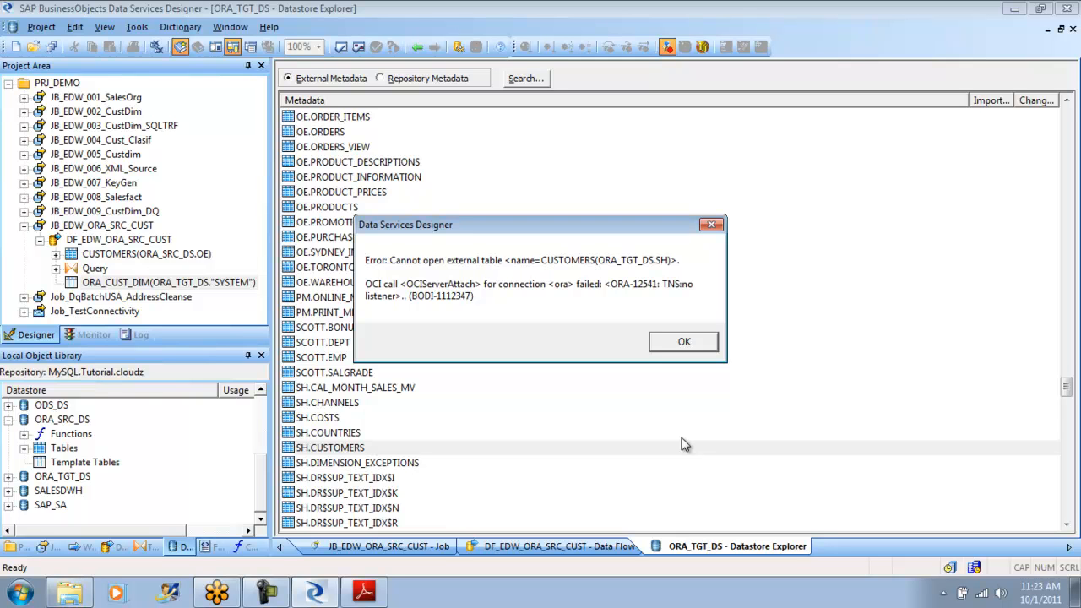
click(683, 341)
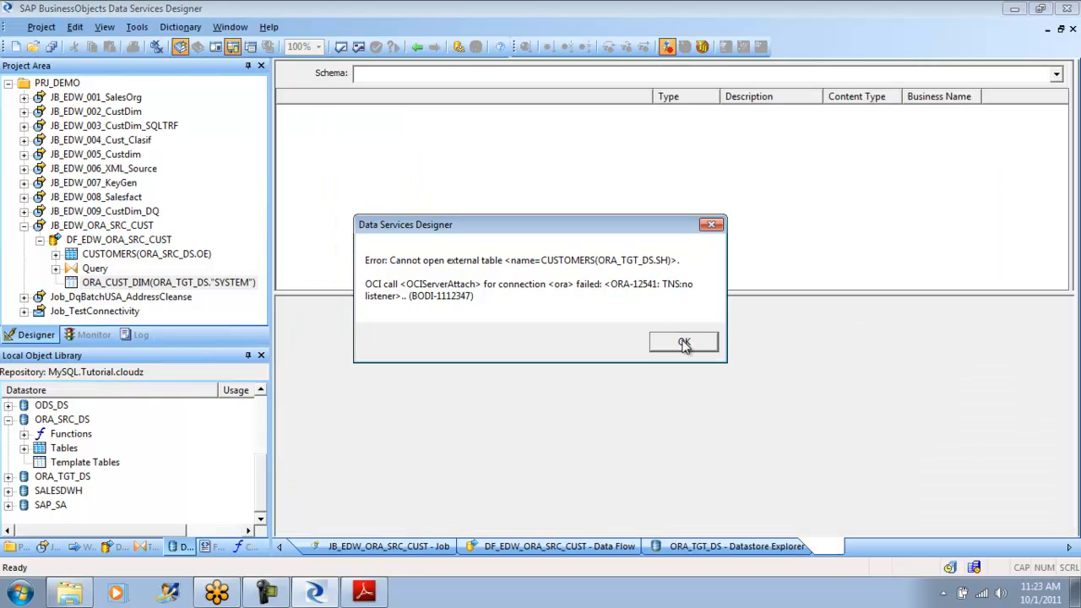
click(685, 343)
click(684, 343)
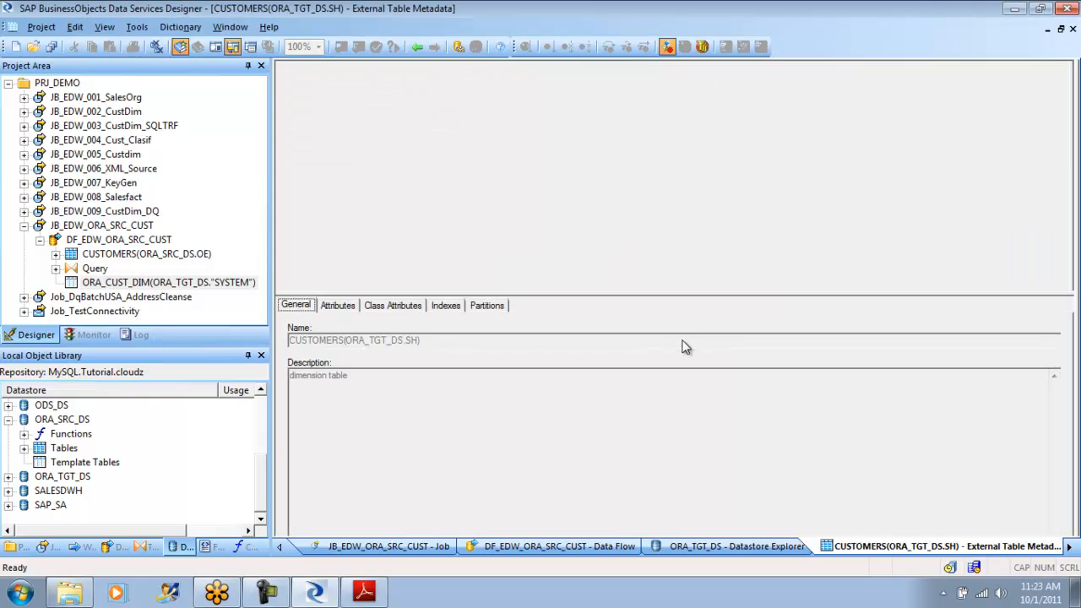
click(418, 48)
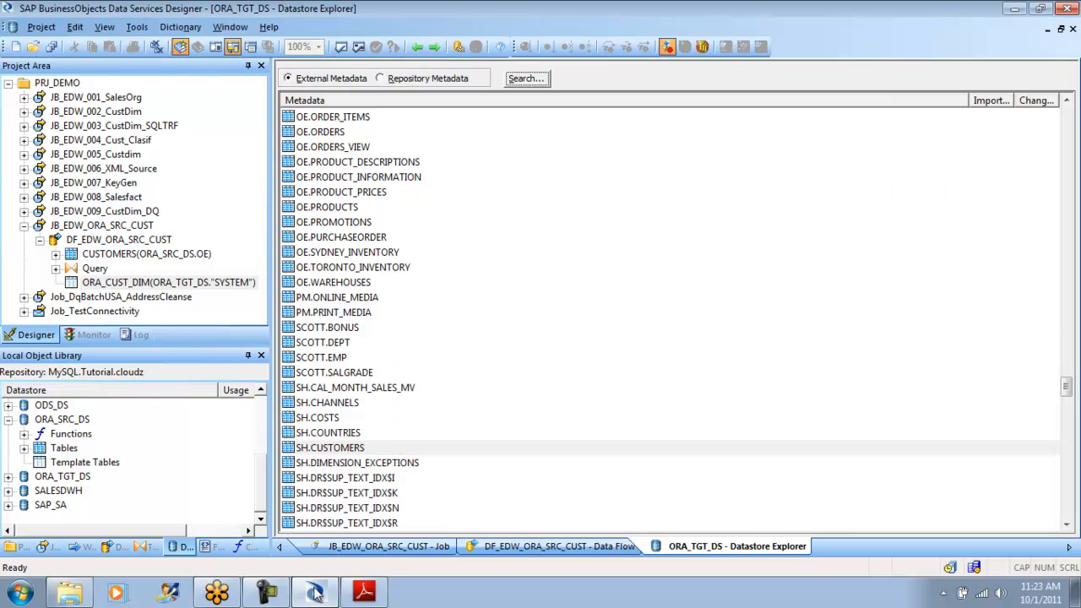
click(23, 594)
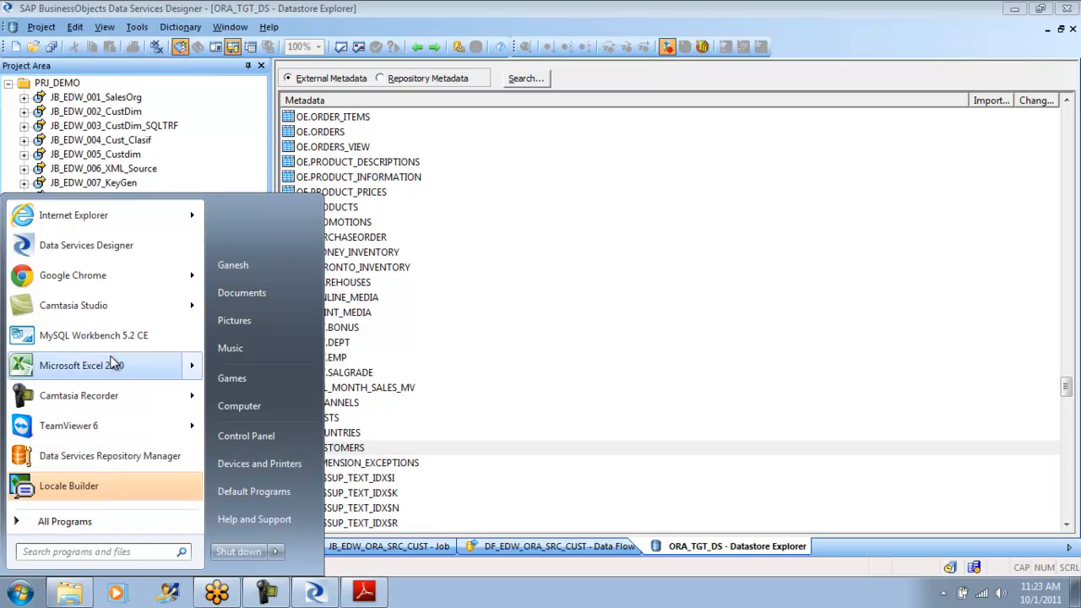
mouse_move(90, 406)
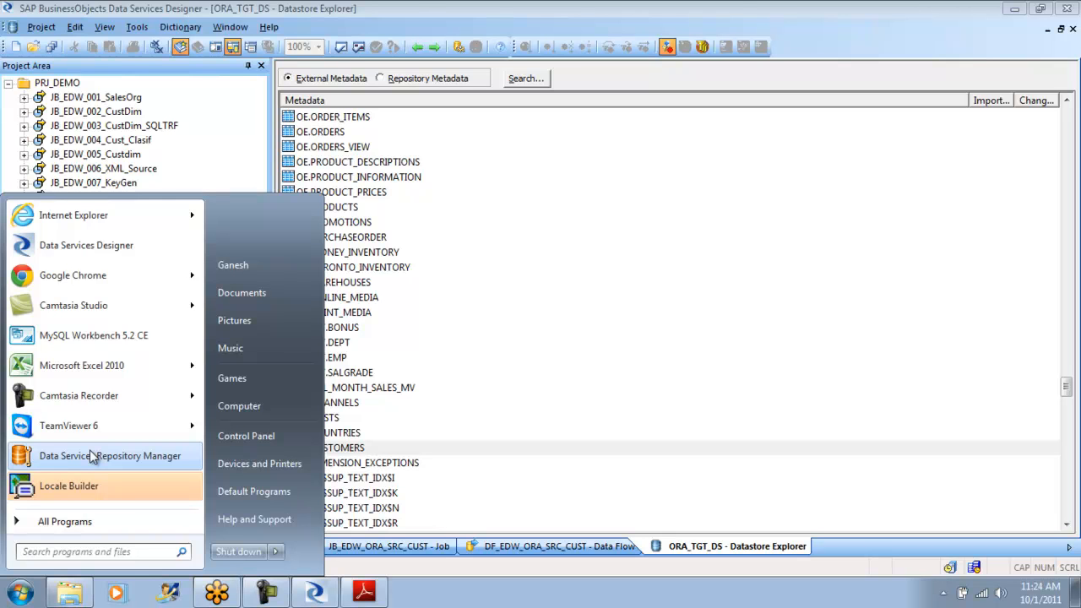
click(417, 48)
click(417, 48)
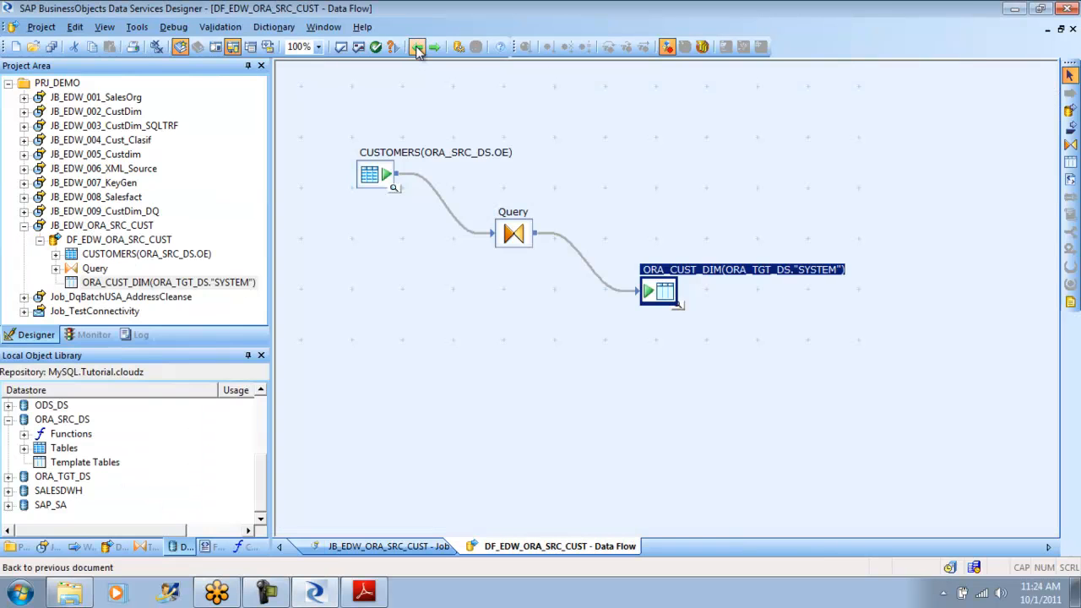
- Open the ORA_SRC_DS datastore for editing, reapply its existing connection settings, and save the datastore anyway
click(61, 422)
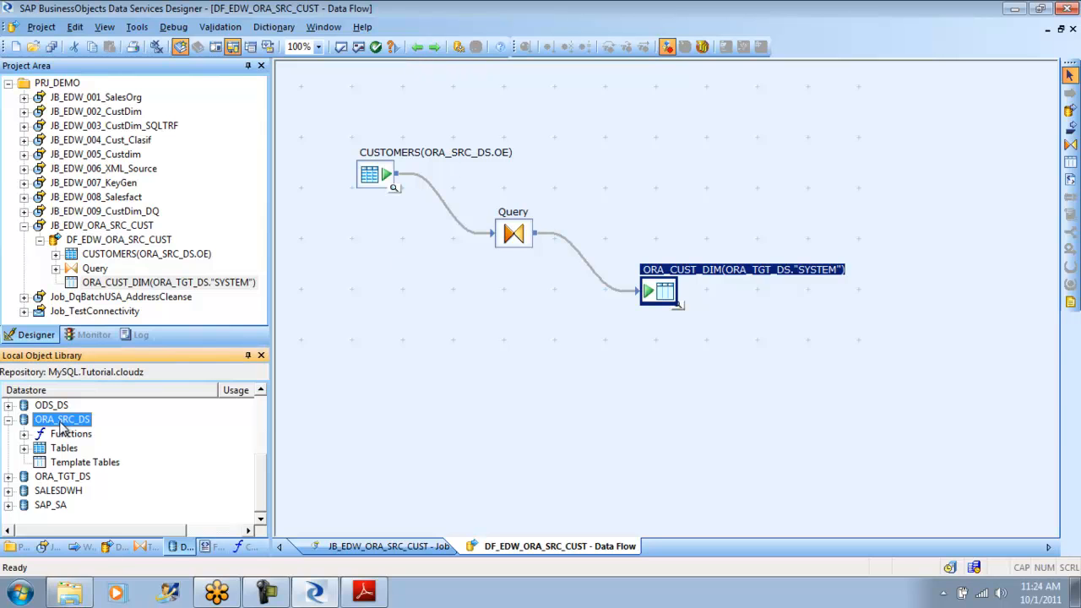
right_click(61, 427)
click(143, 100)
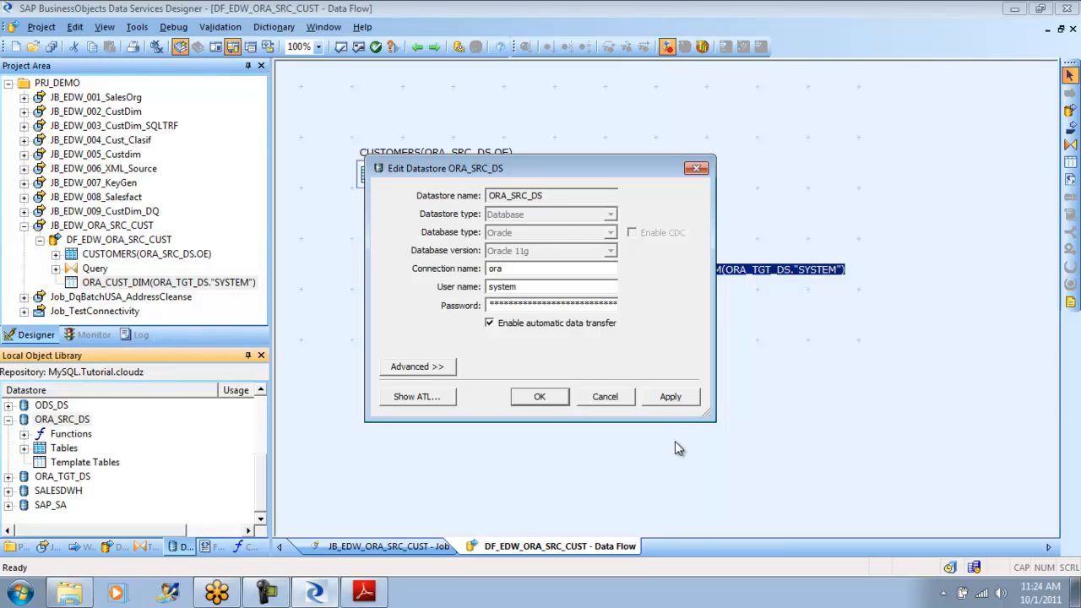
click(669, 396)
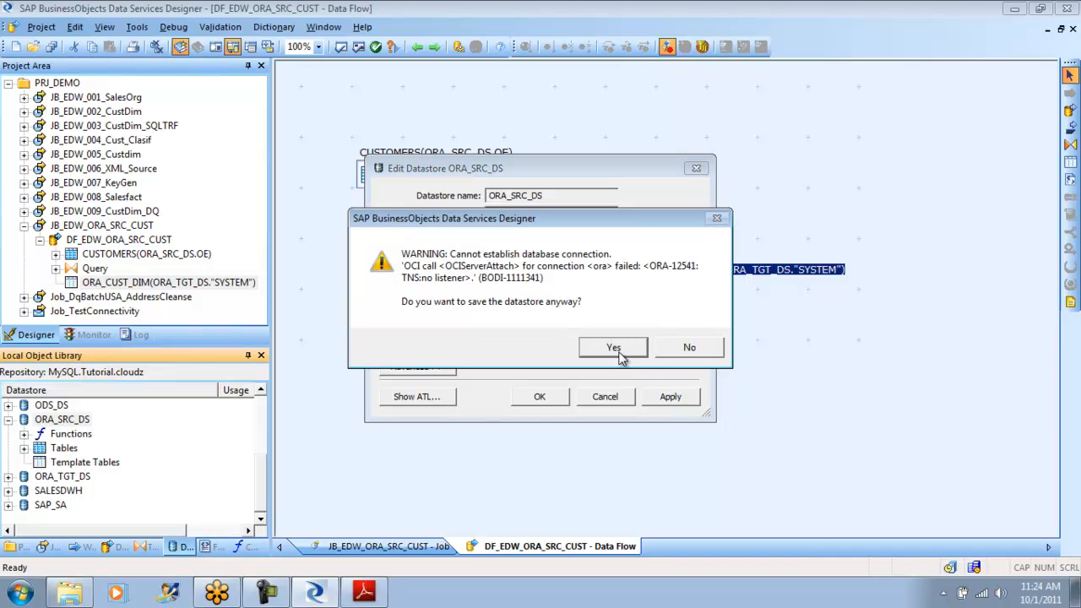
click(626, 350)
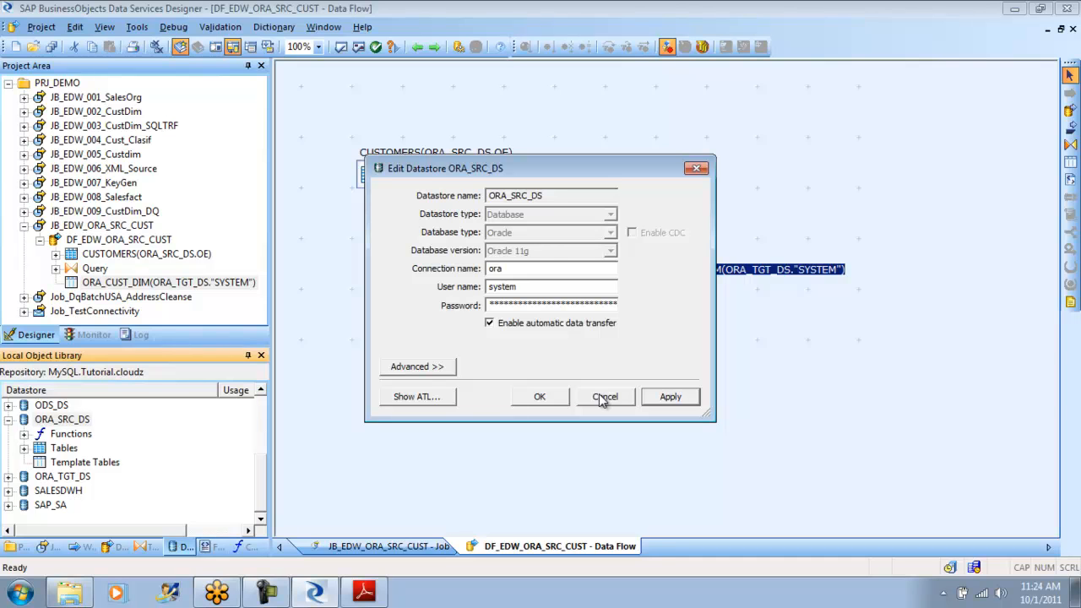
- Try to apply orcl as the connection name of the ORA_SRC_DS datastore, declining to save it
click(497, 268)
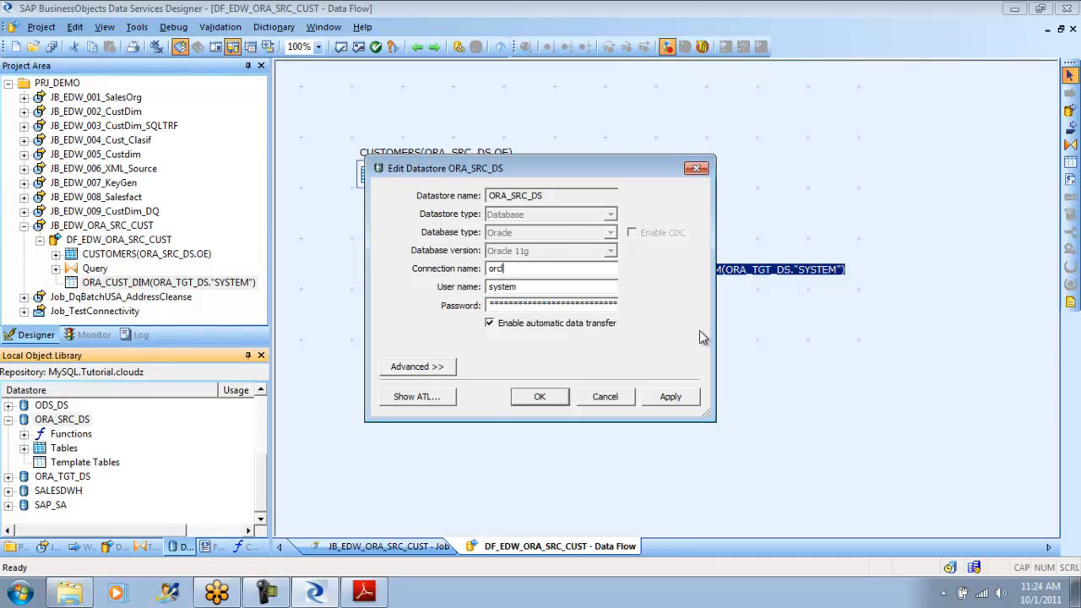
click(670, 397)
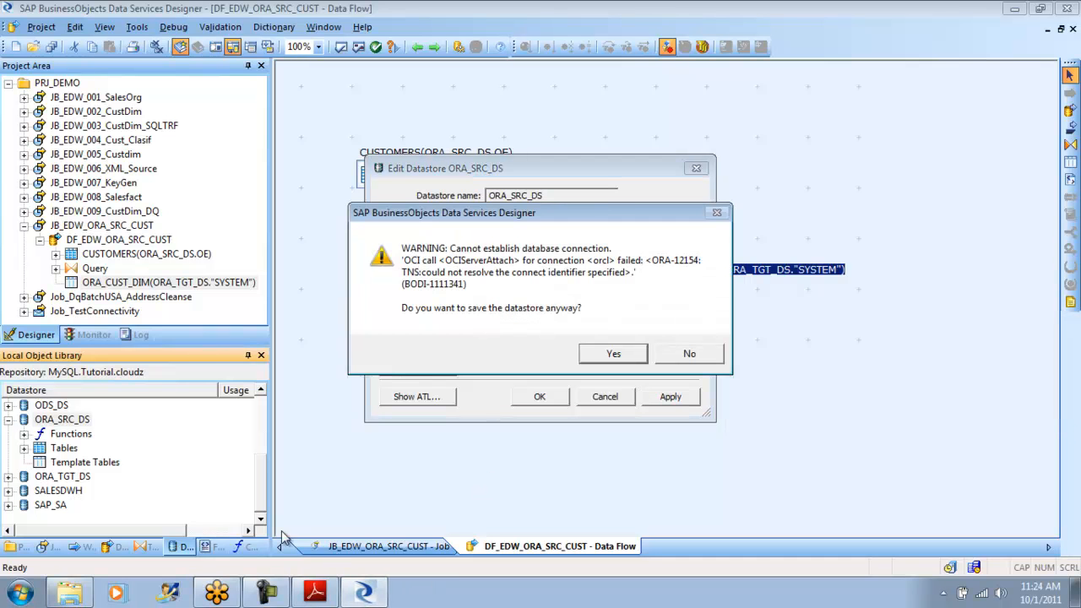
click(701, 358)
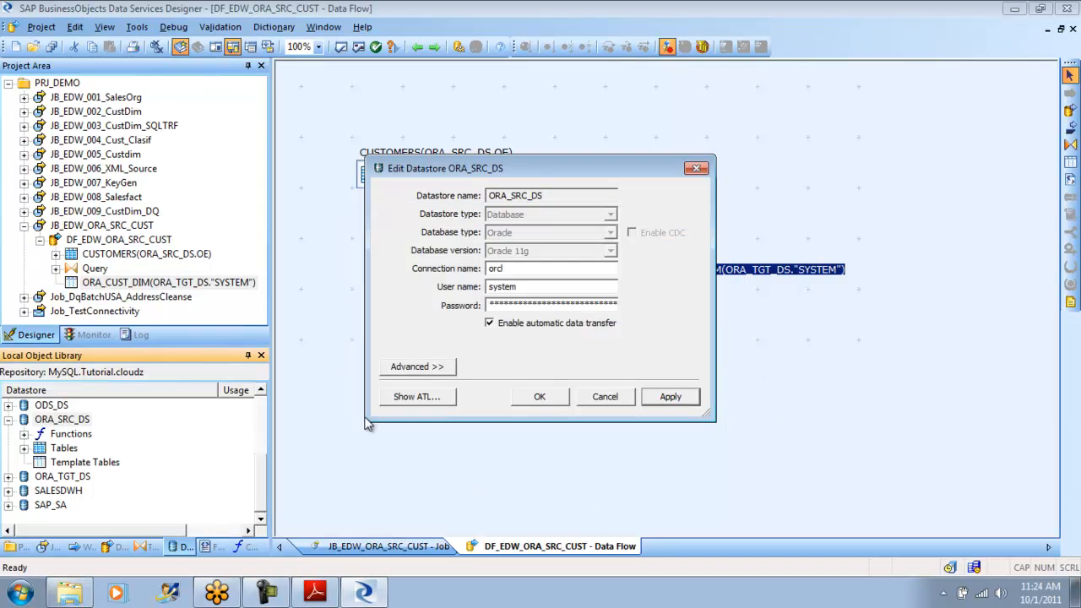
- Switch to the Recycle Bin and select the deleted tnsnames file together with the listener and sqlnet files below it
click(76, 591)
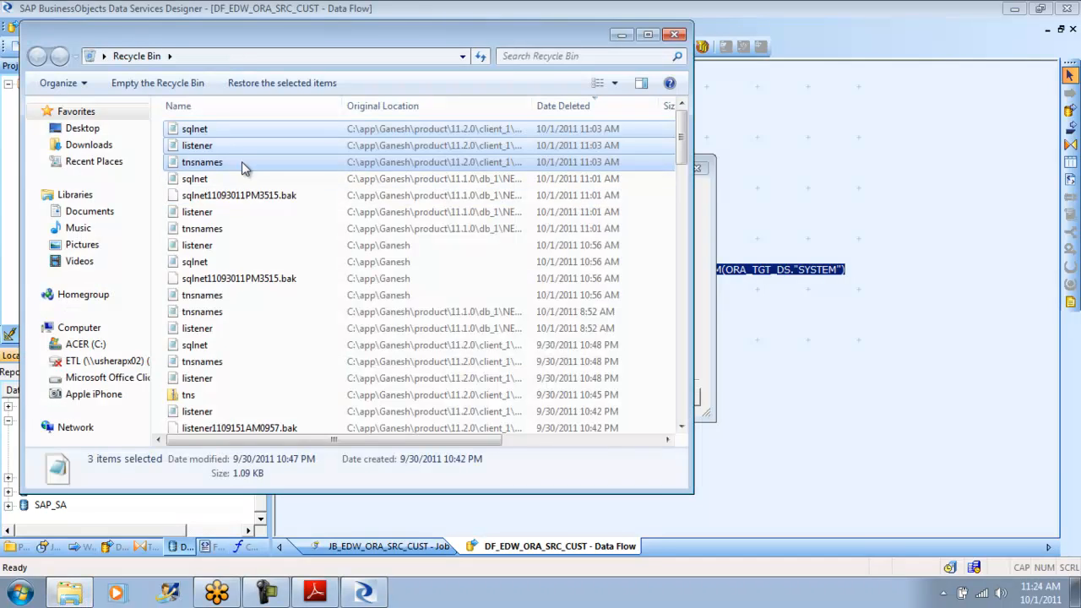
click(201, 212)
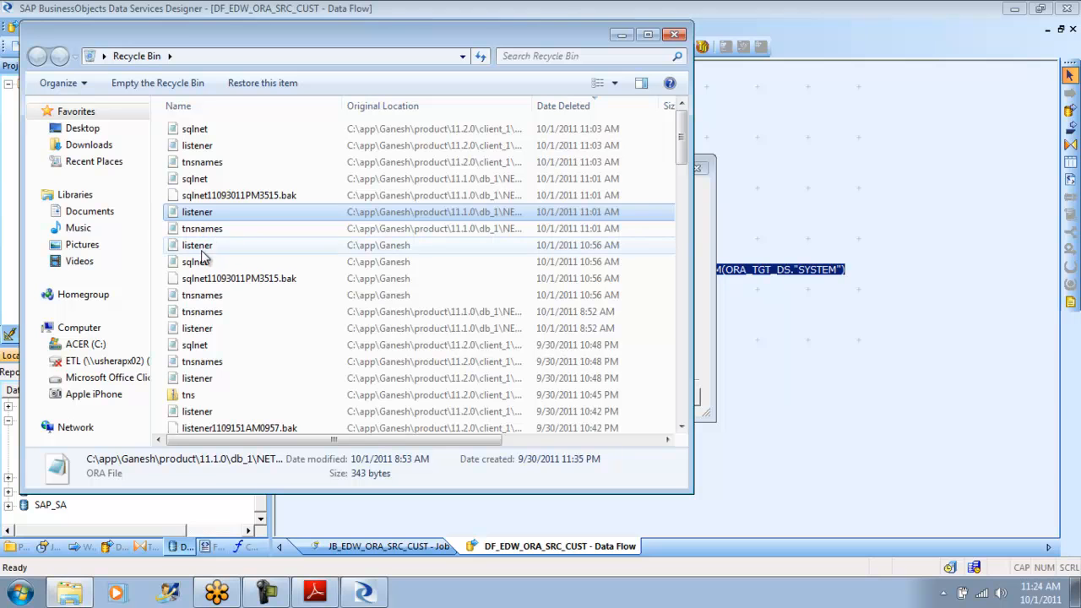
click(209, 229)
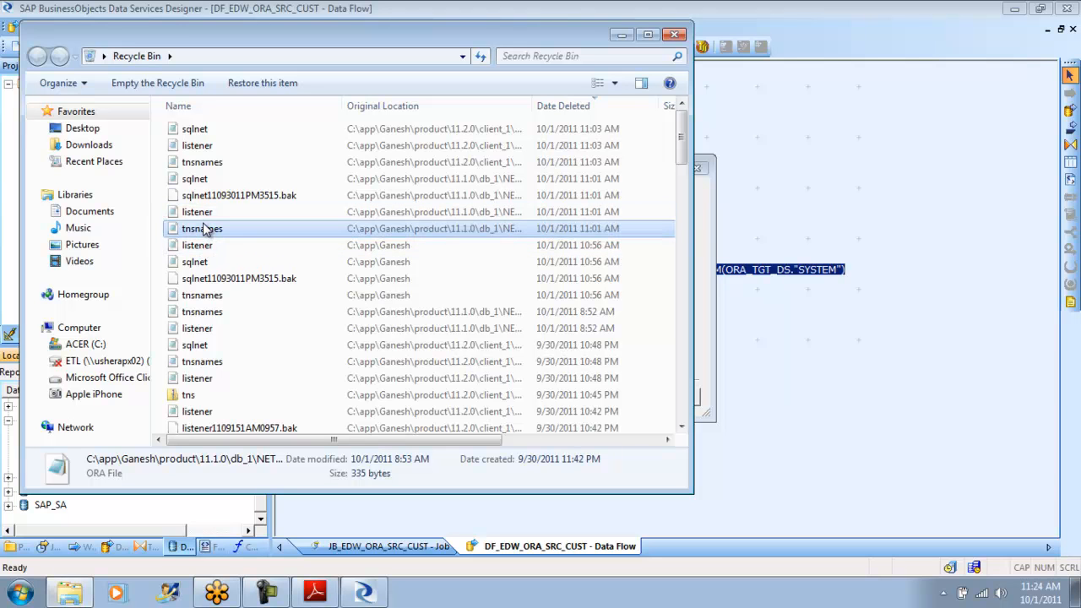
shift+click(200, 264)
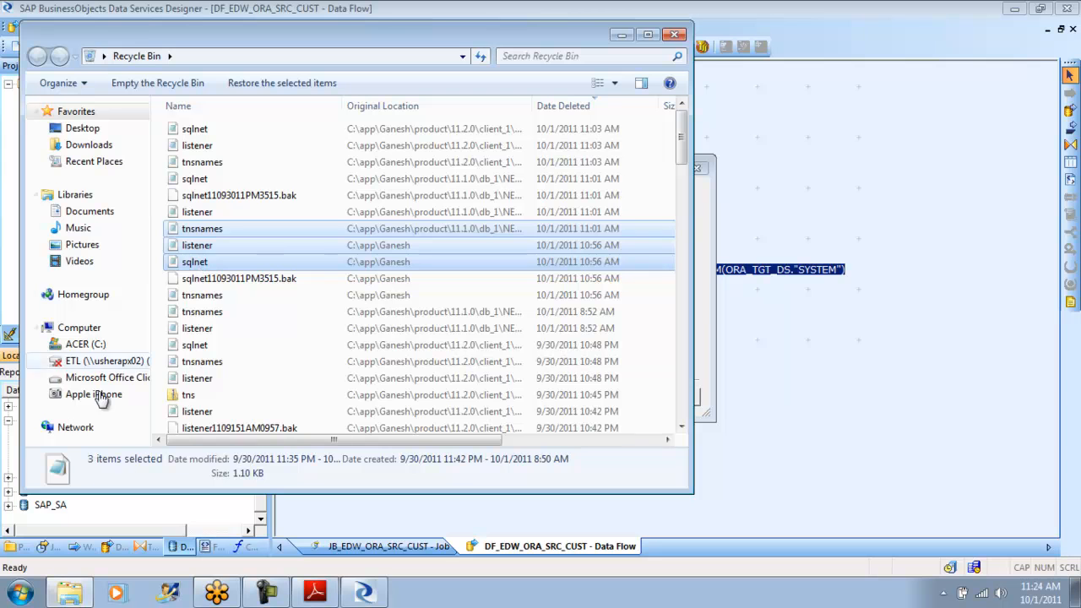
click(71, 594)
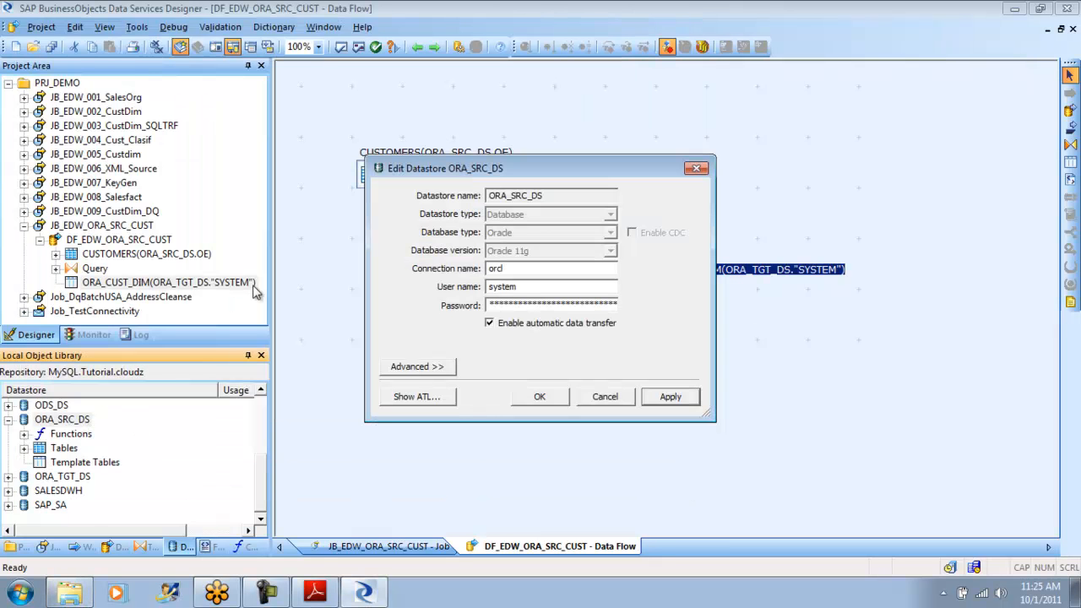
- Open a file explorer window and browse through the app folder on drive C to the Oracle product folder
click(18, 594)
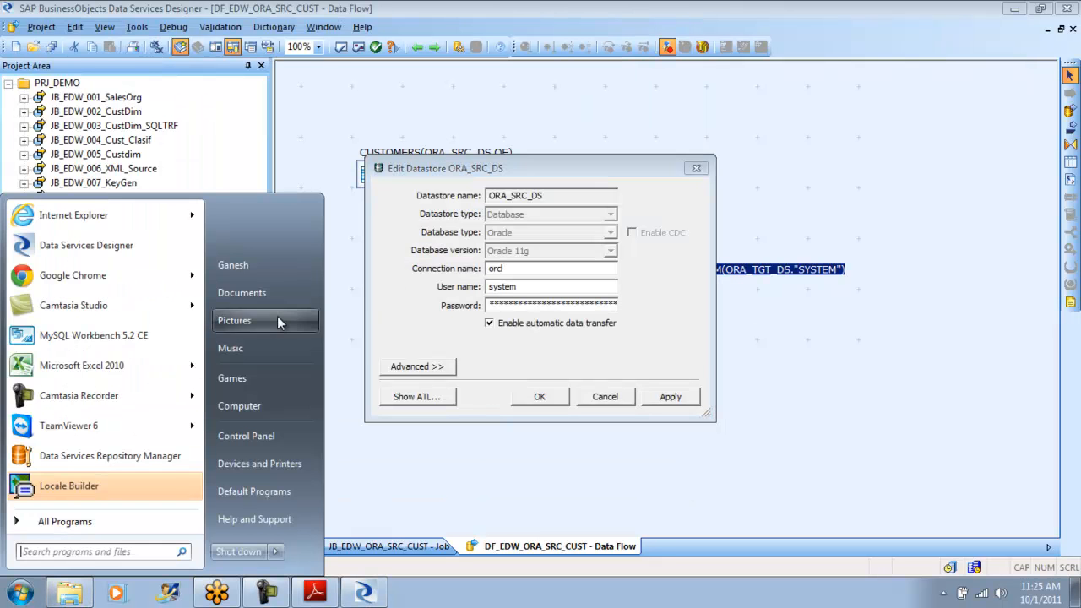
click(270, 301)
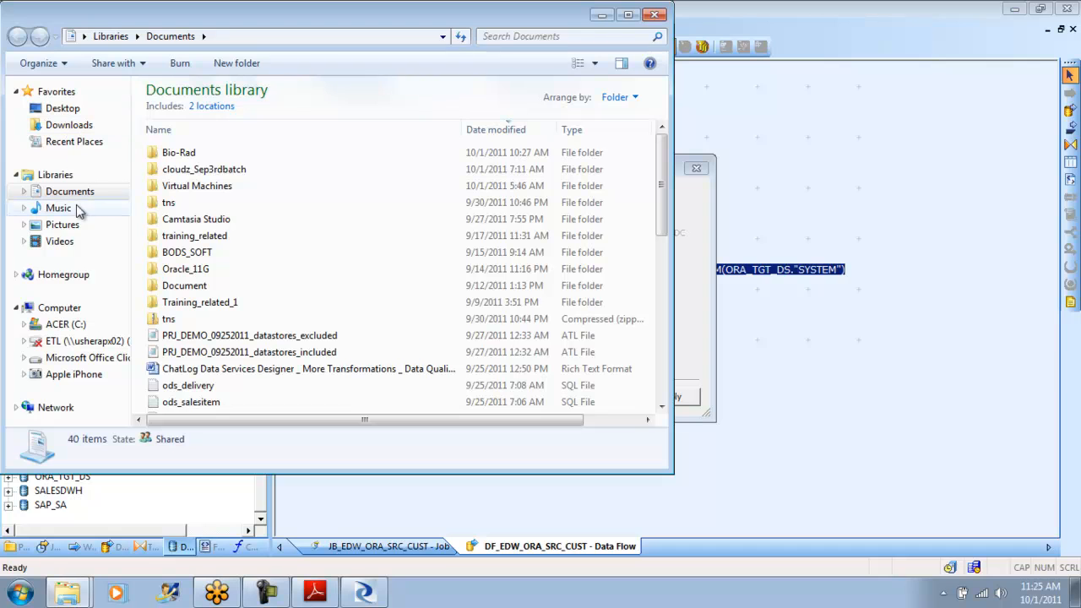
click(67, 325)
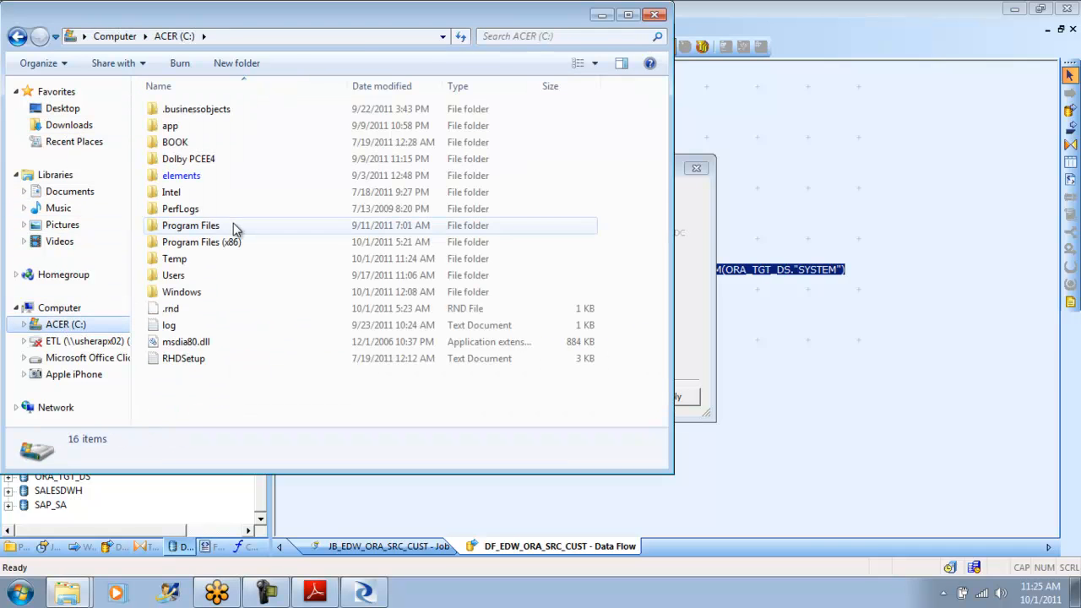
click(188, 131)
double_click(188, 132)
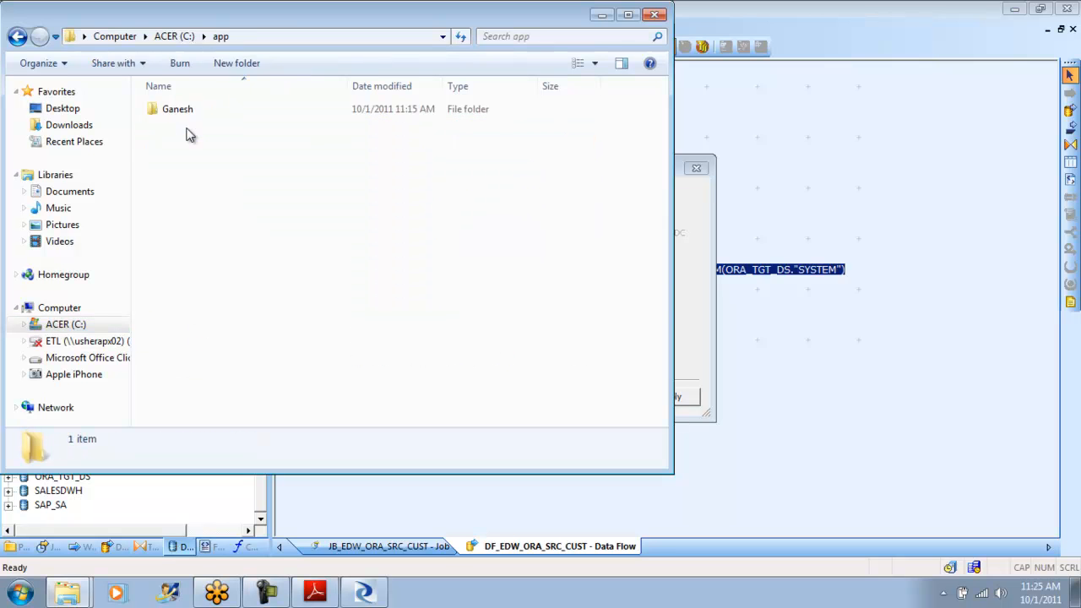
double_click(180, 112)
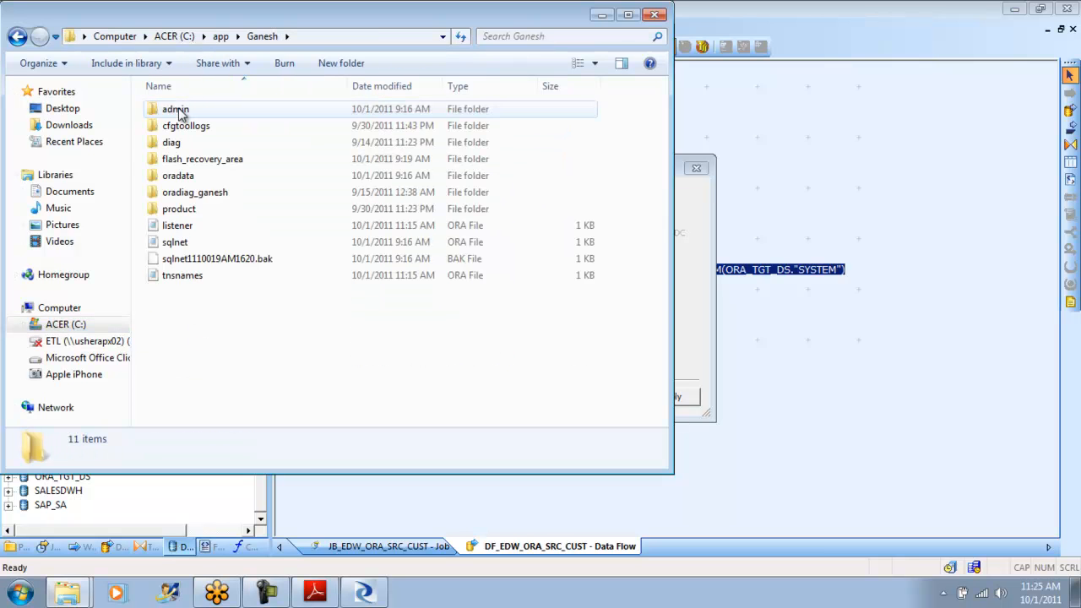
double_click(178, 208)
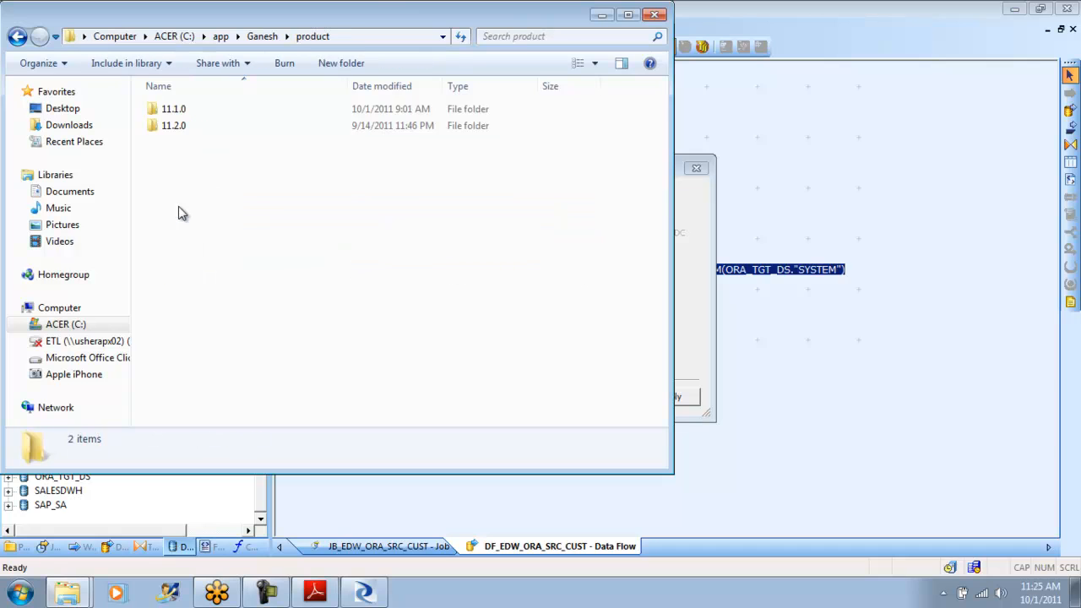
- Browse from the product folder into the 11.1.0\db_1\NETWORK\ADMIN folder
double_click(175, 109)
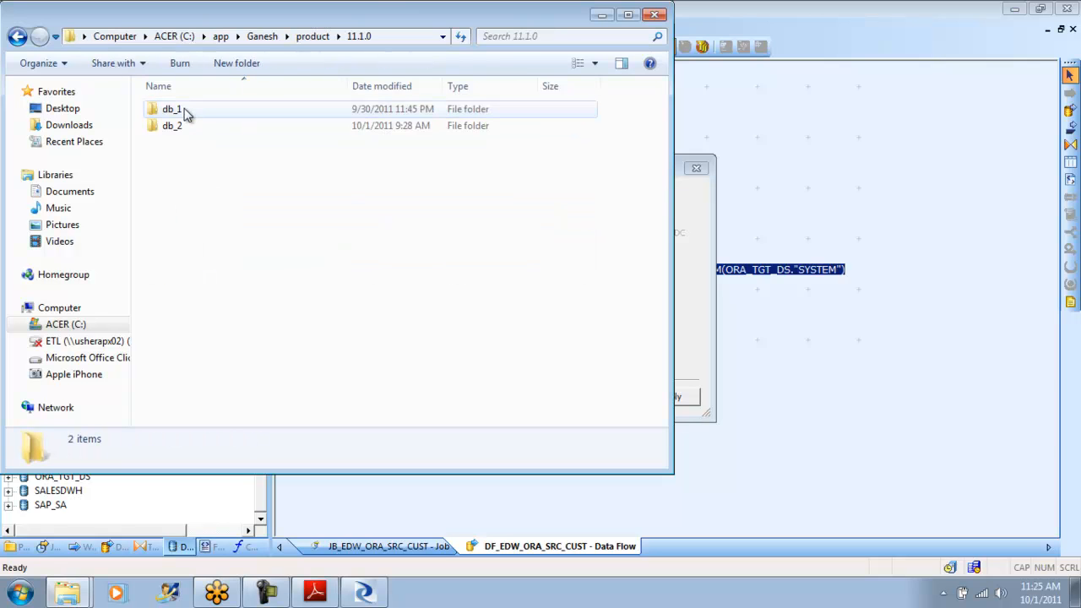
double_click(184, 111)
click(174, 178)
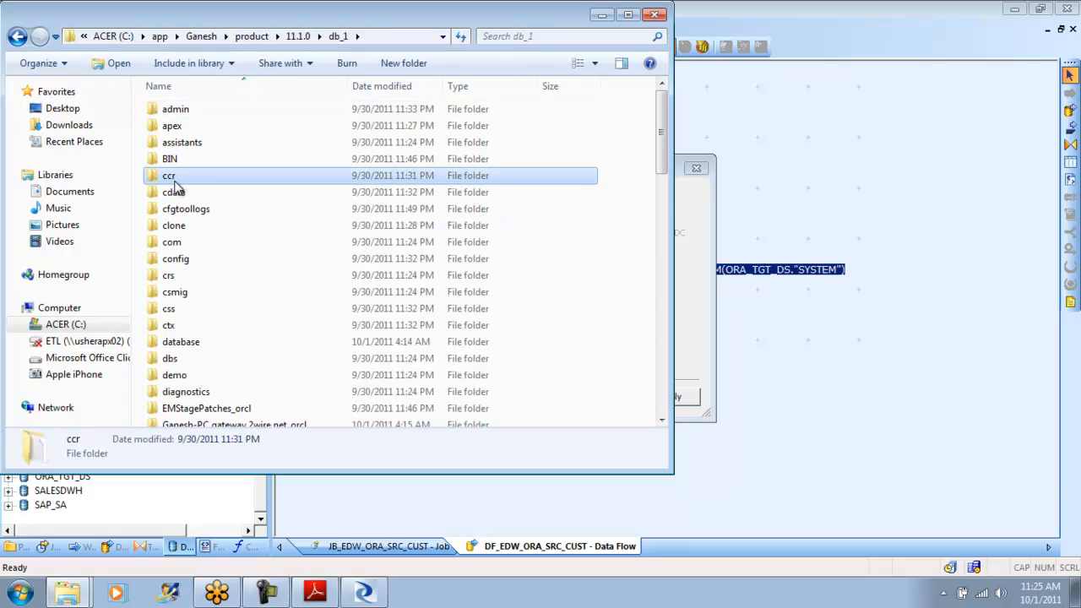
key(n)
key(Return)
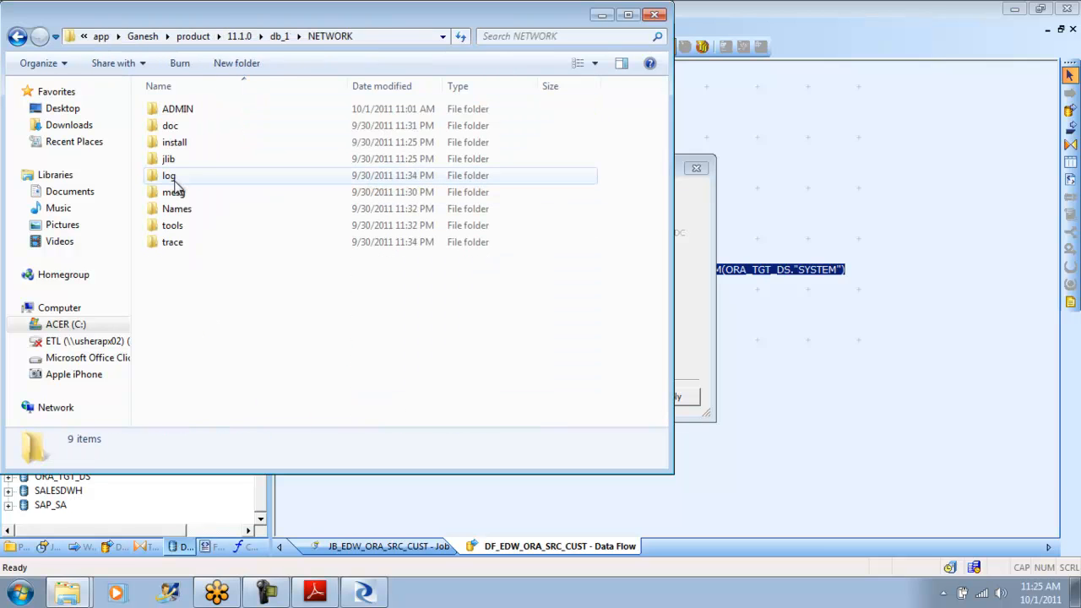
double_click(187, 109)
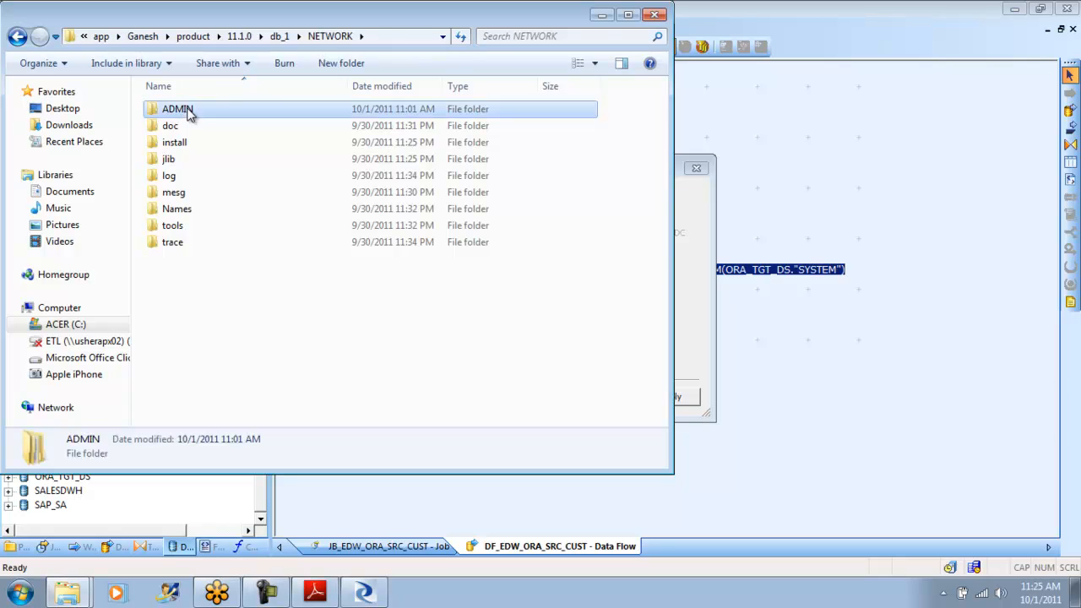
right_click(161, 187)
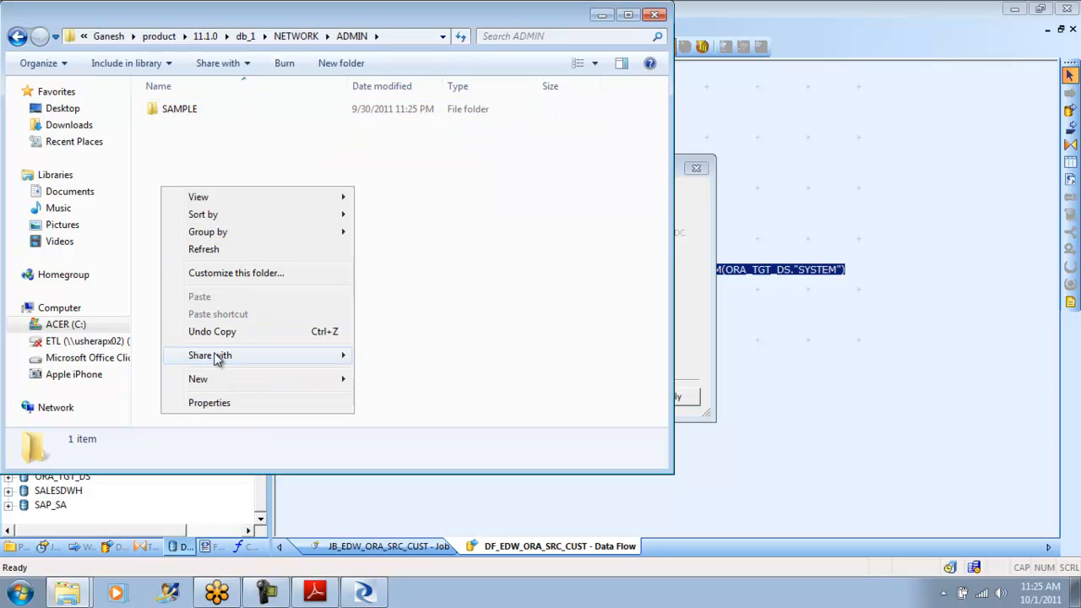
click(246, 160)
right_click(246, 158)
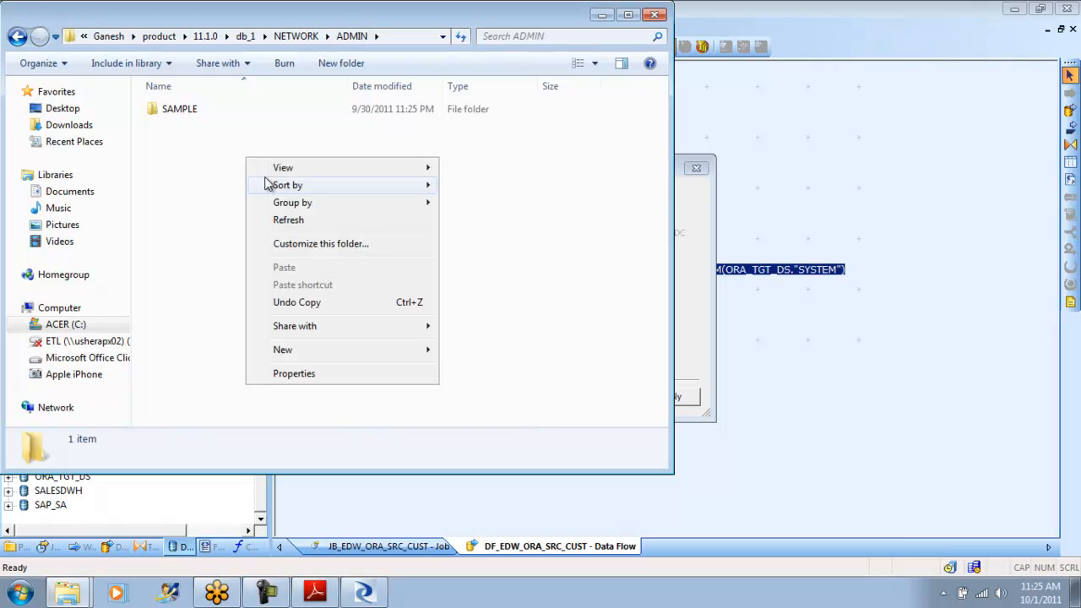
click(220, 253)
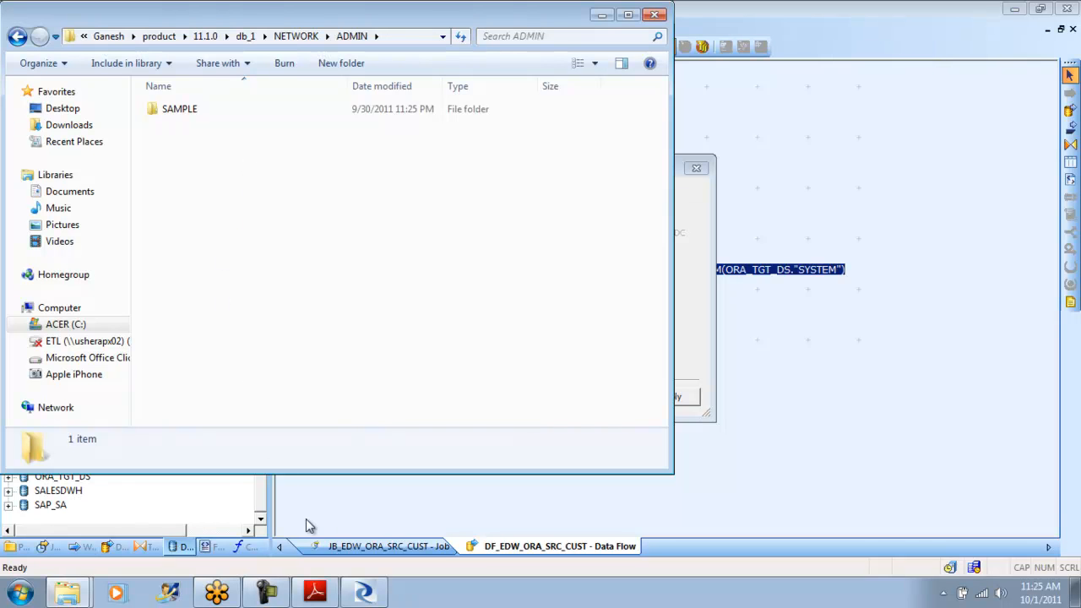
- Try to restore the selected tnsnames, listener and sqlnet files from the Recycle Bin, cancelling at the listener.ora name conflict
click(92, 551)
right_click(268, 230)
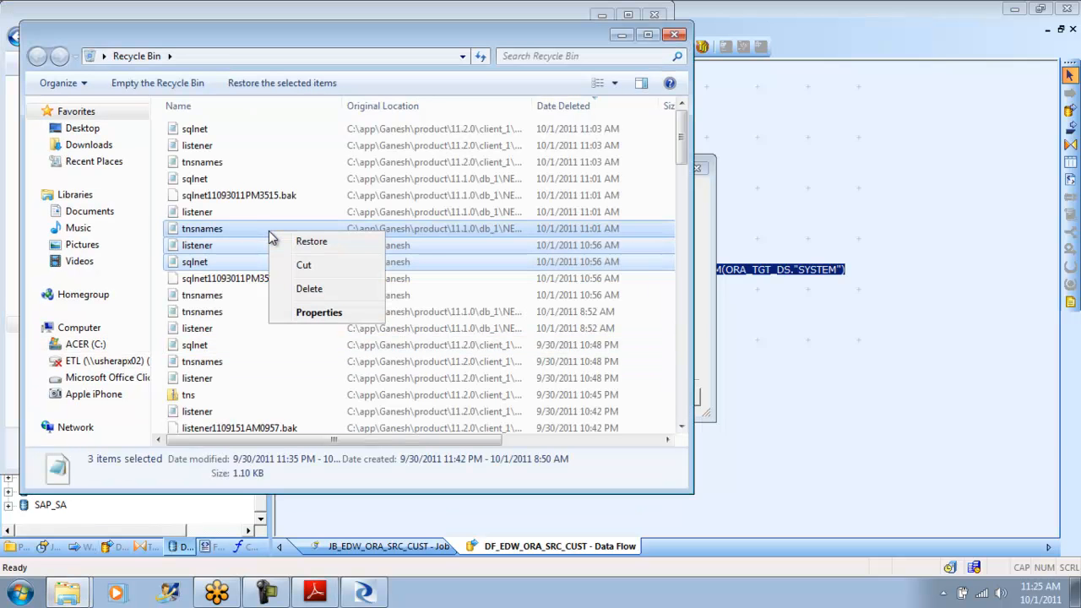
click(323, 243)
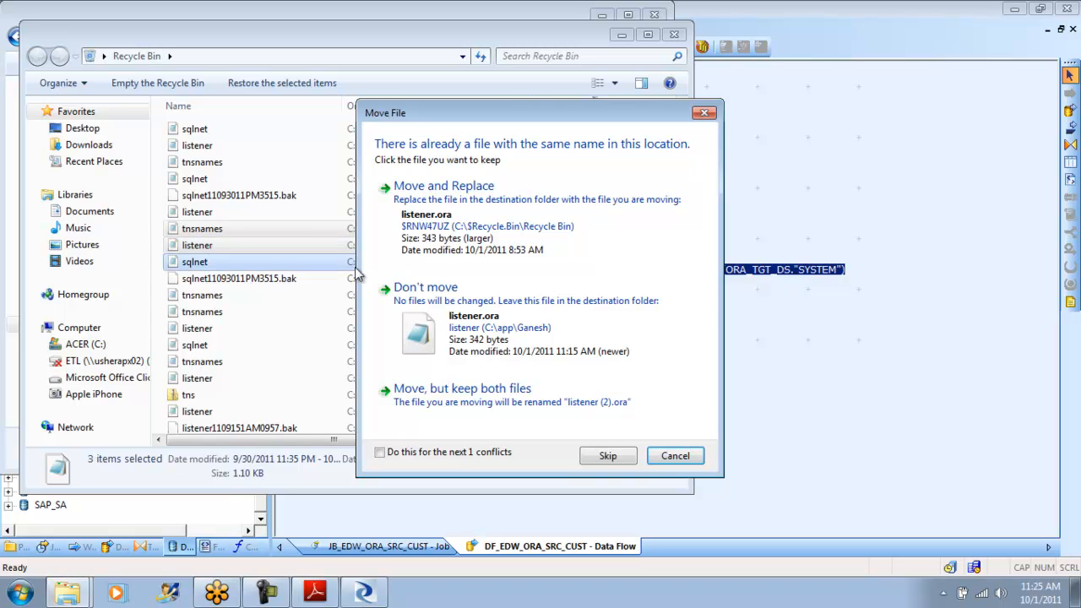
click(678, 459)
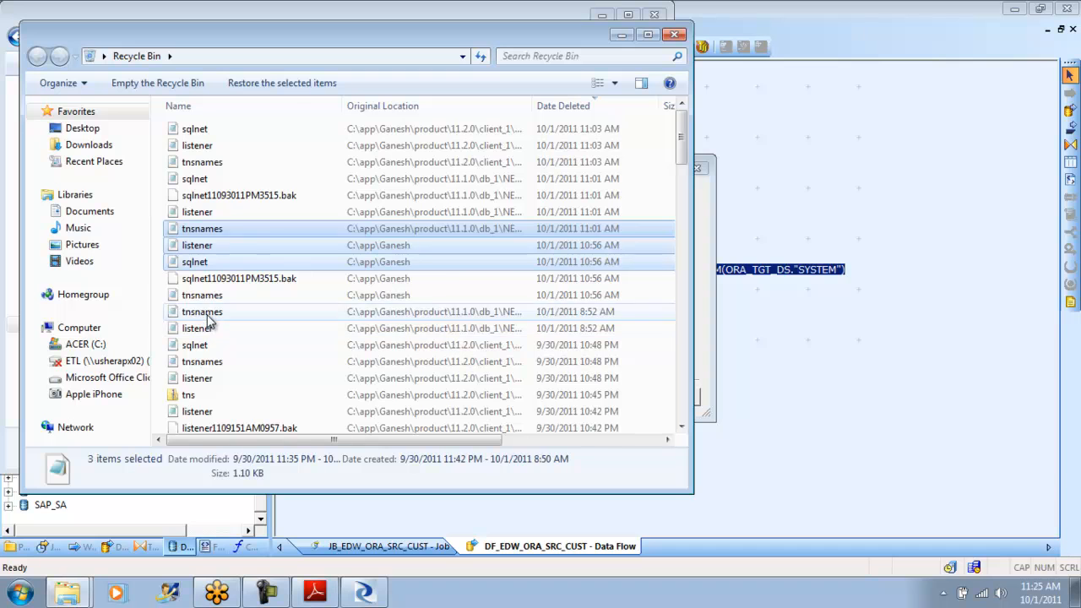
- Restore the tnsnames and listener files deleted on 10/1/2011 at 8:52 AM to their original 11.1.0\db_1 folder
click(211, 314)
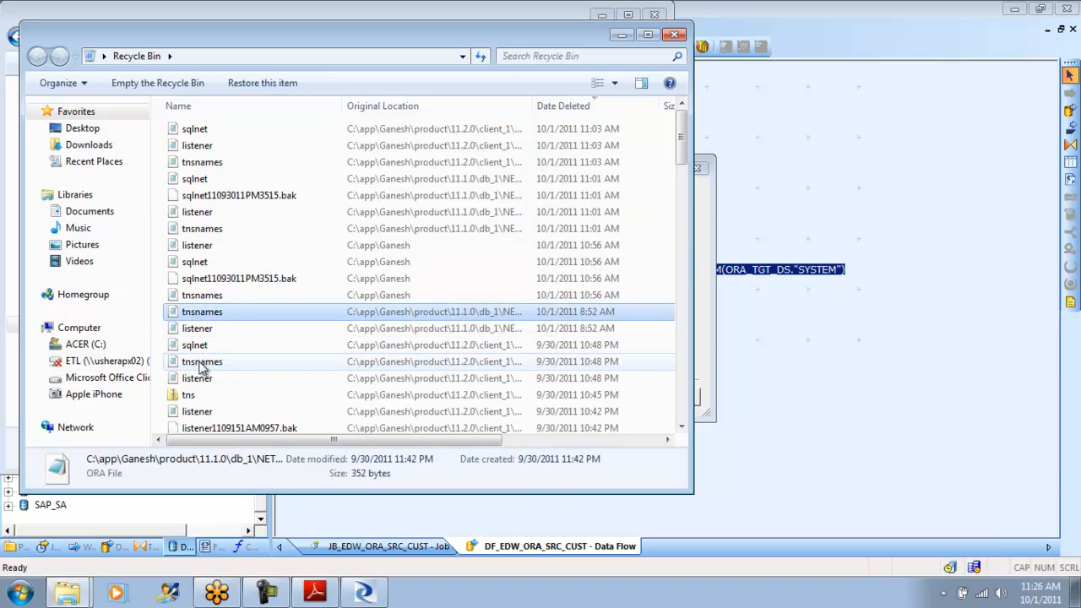
shift+click(201, 348)
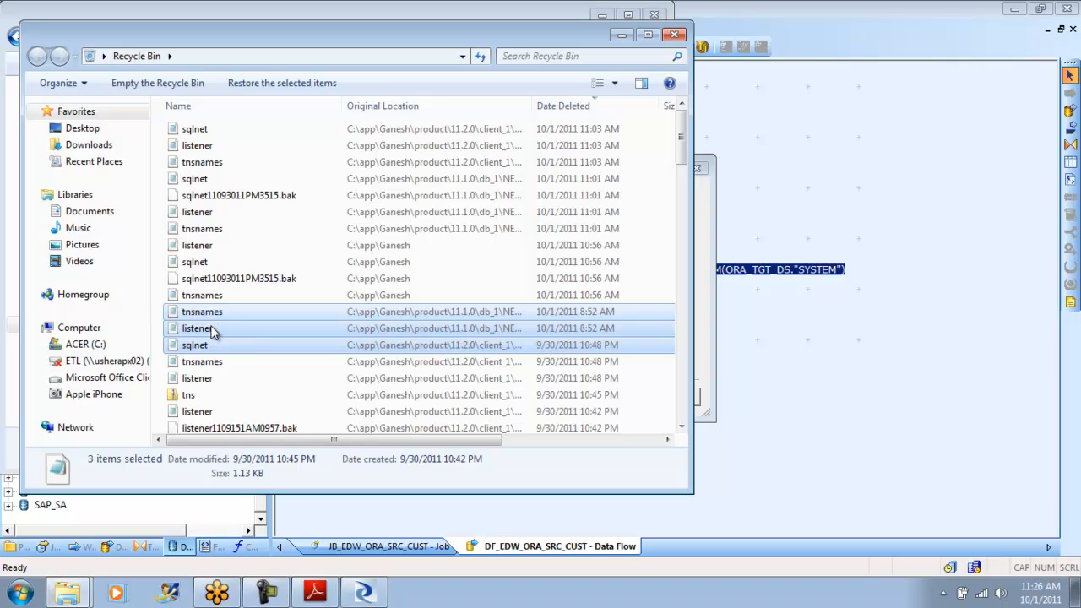
right_click(213, 332)
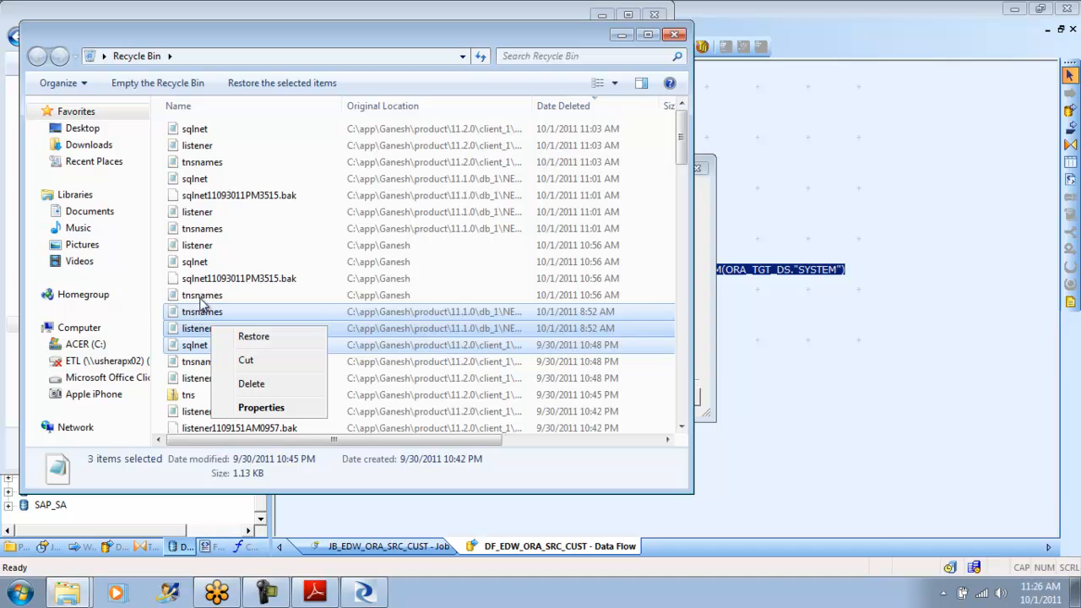
click(205, 311)
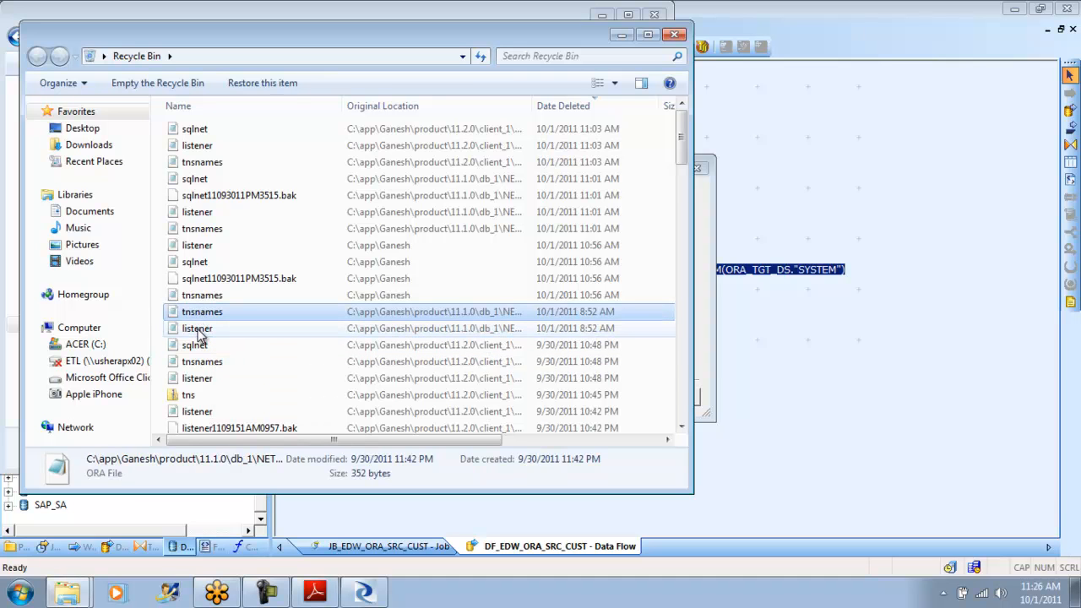
shift+click(198, 330)
right_click(200, 334)
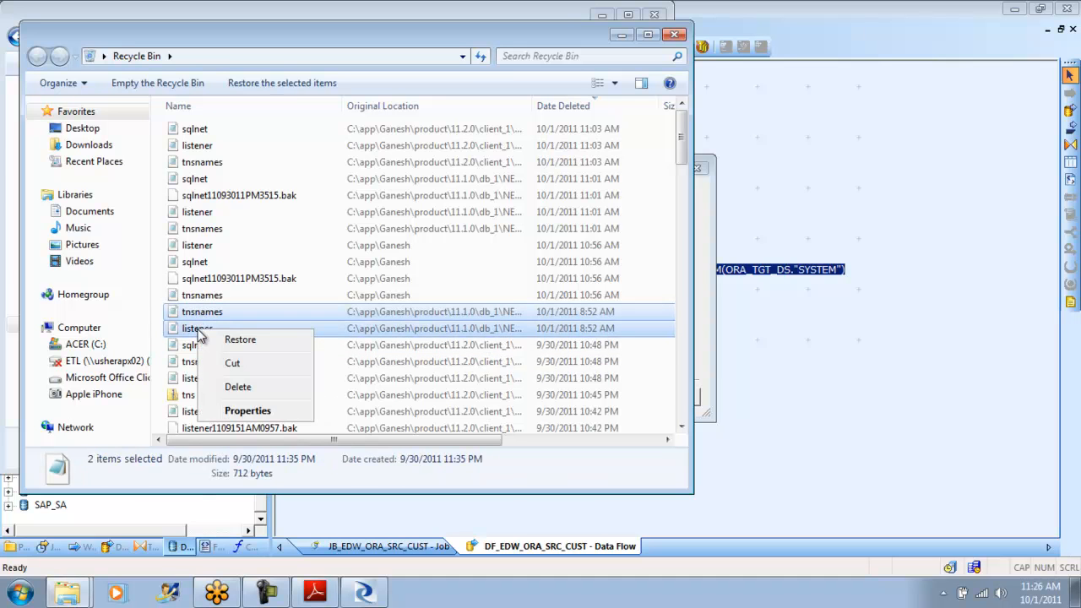
click(251, 339)
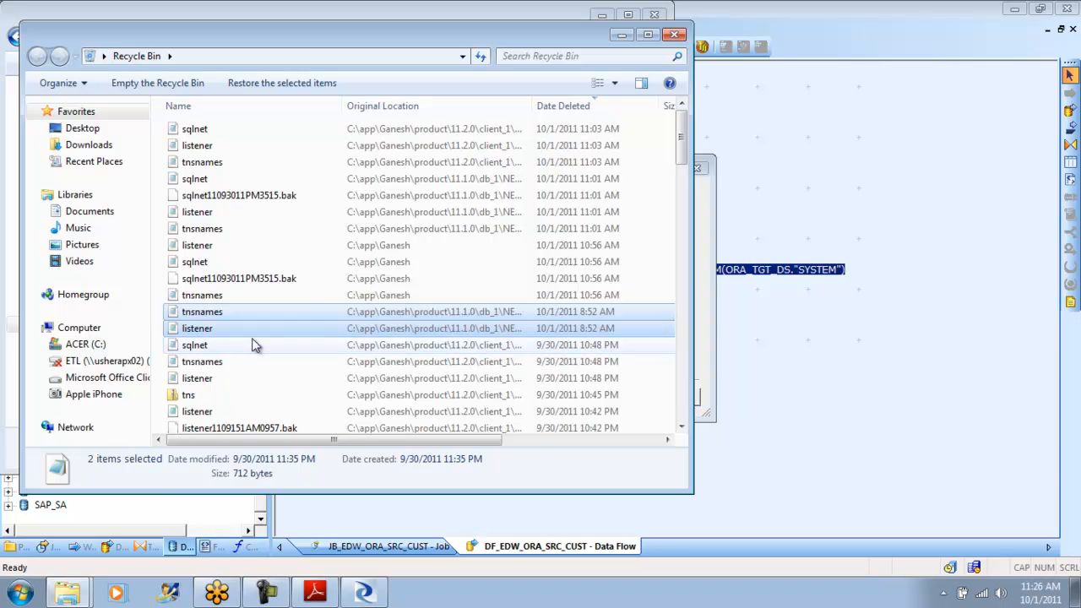
click(525, 348)
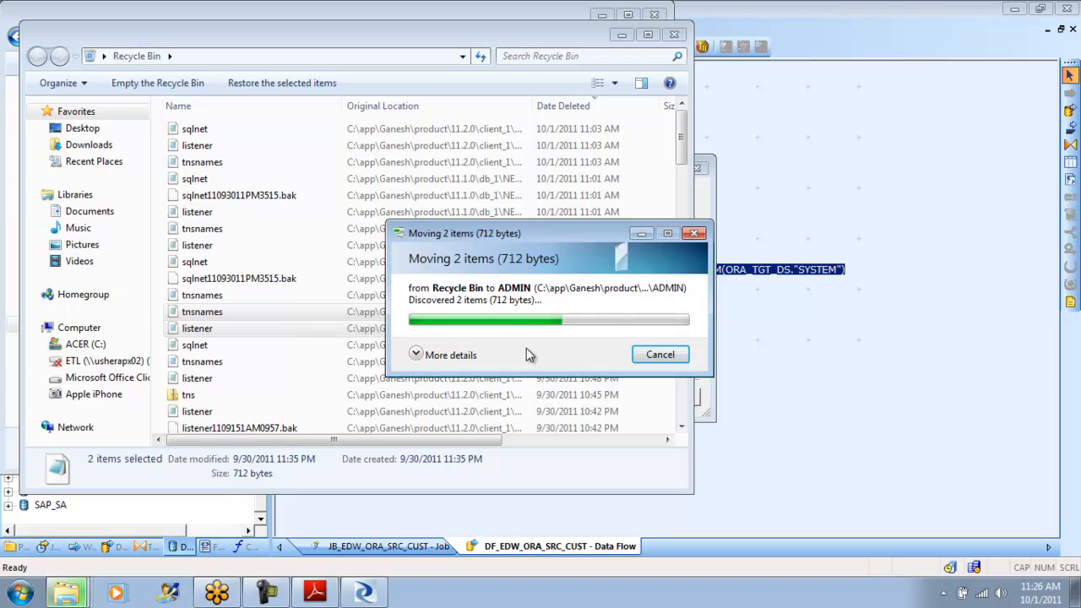
- Examine the contents of the restored listener and tnsnames files in the db_1\NETWORK\ADMIN folder, closing each one
click(91, 553)
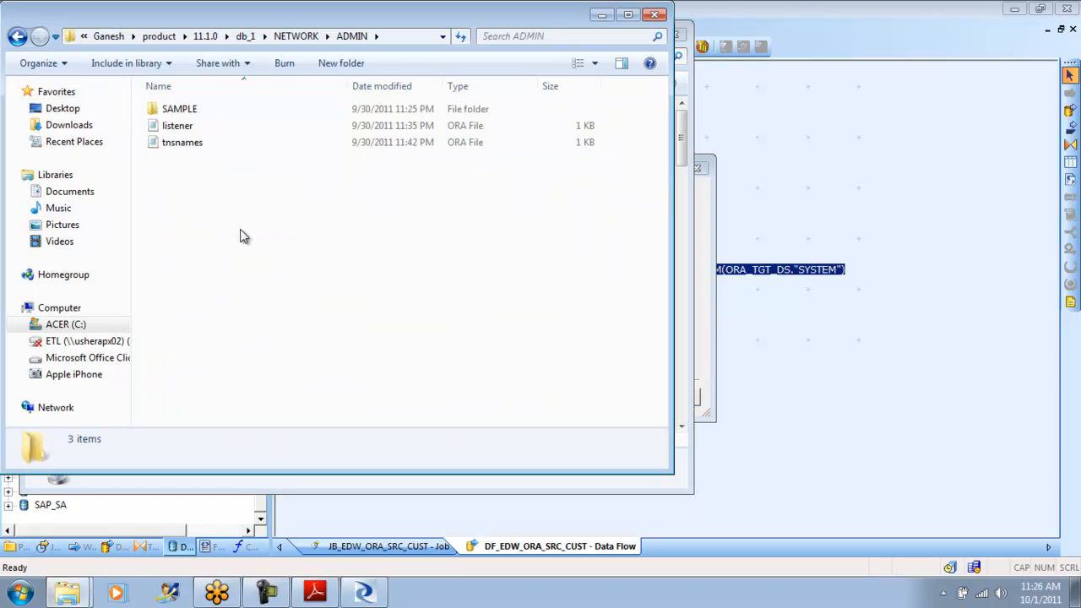
double_click(180, 129)
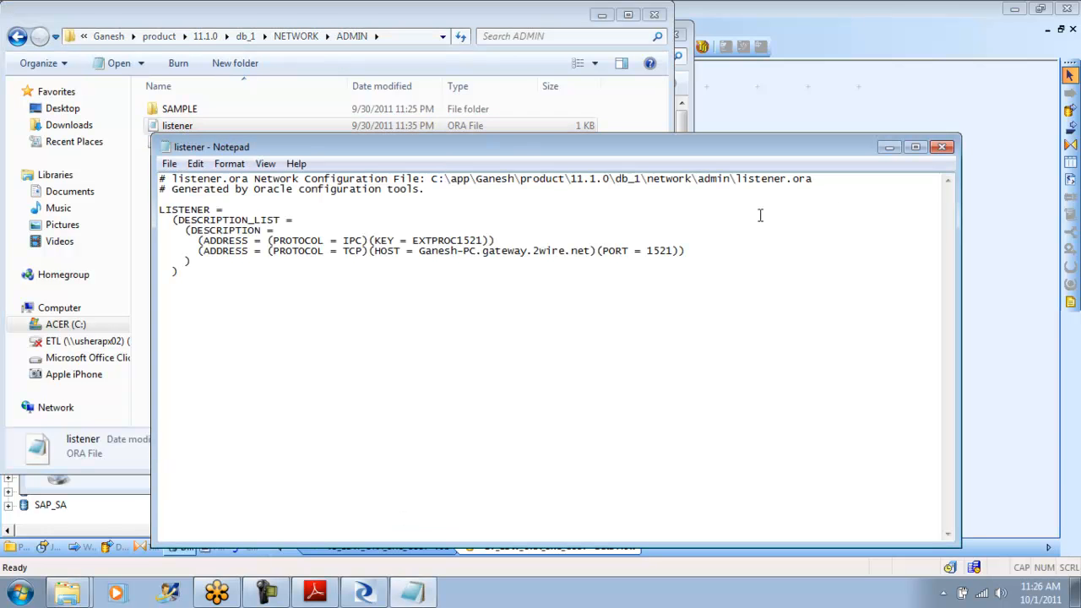
click(942, 149)
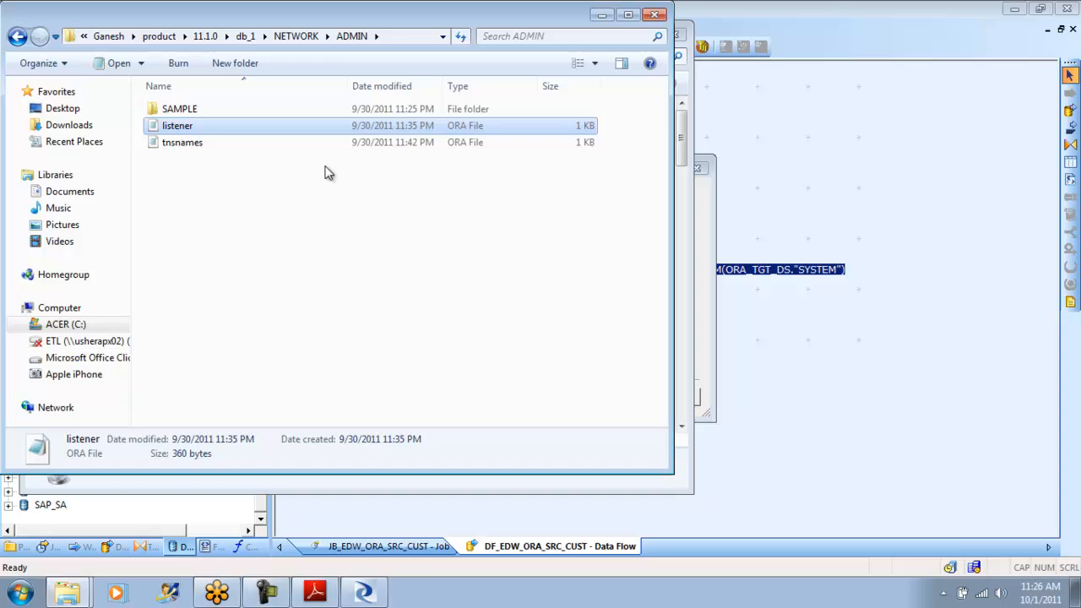
double_click(195, 142)
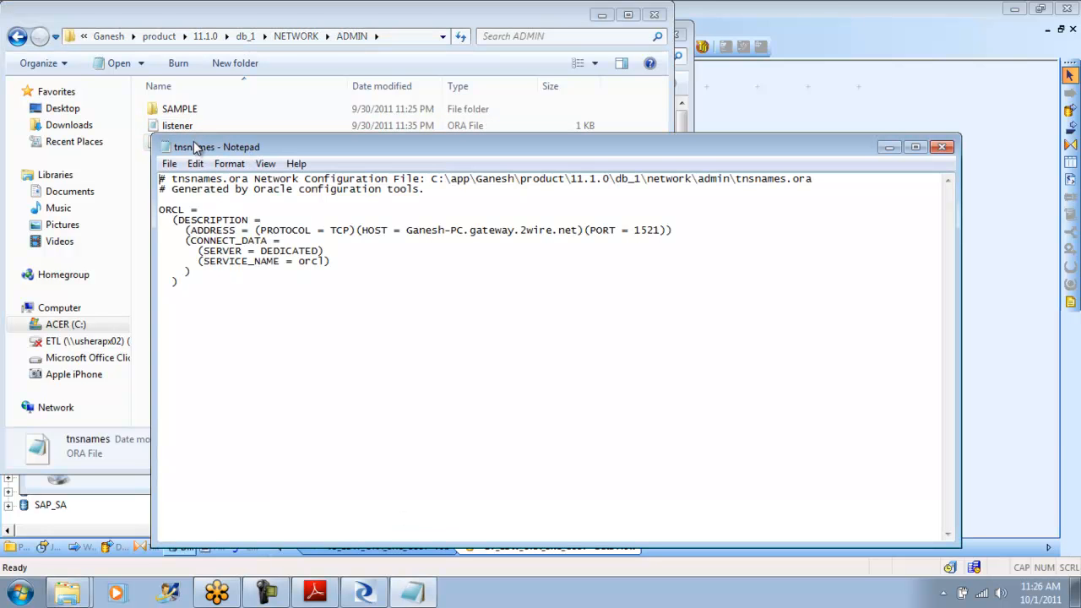
click(943, 148)
- Close both folder windows and reapply the ORA_SRC_DS datastore with connection name orcl, choosing to save it anyway before leaving the editor
click(654, 15)
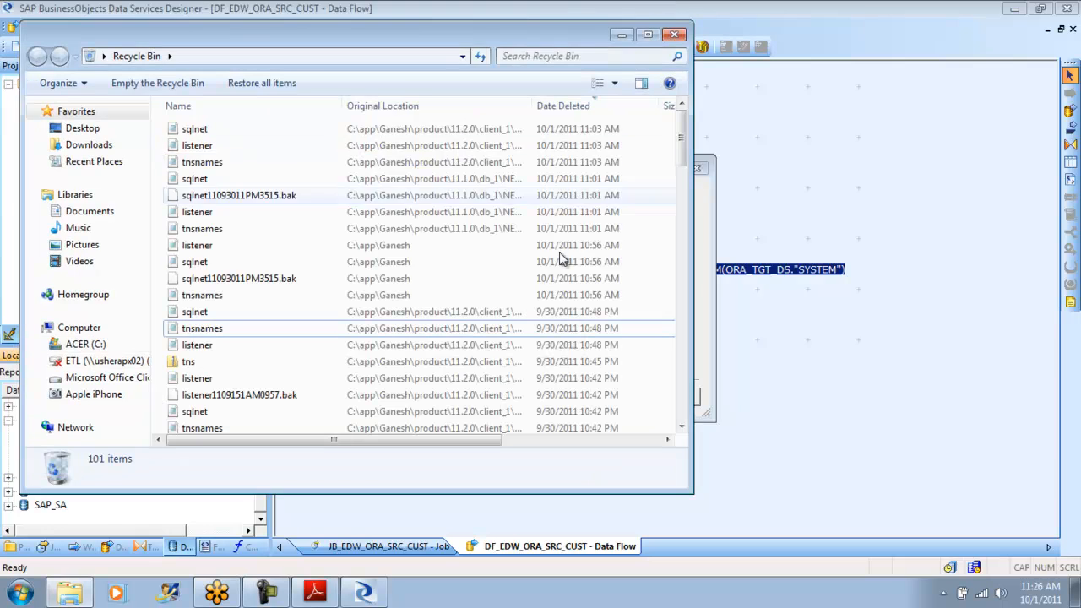
click(674, 34)
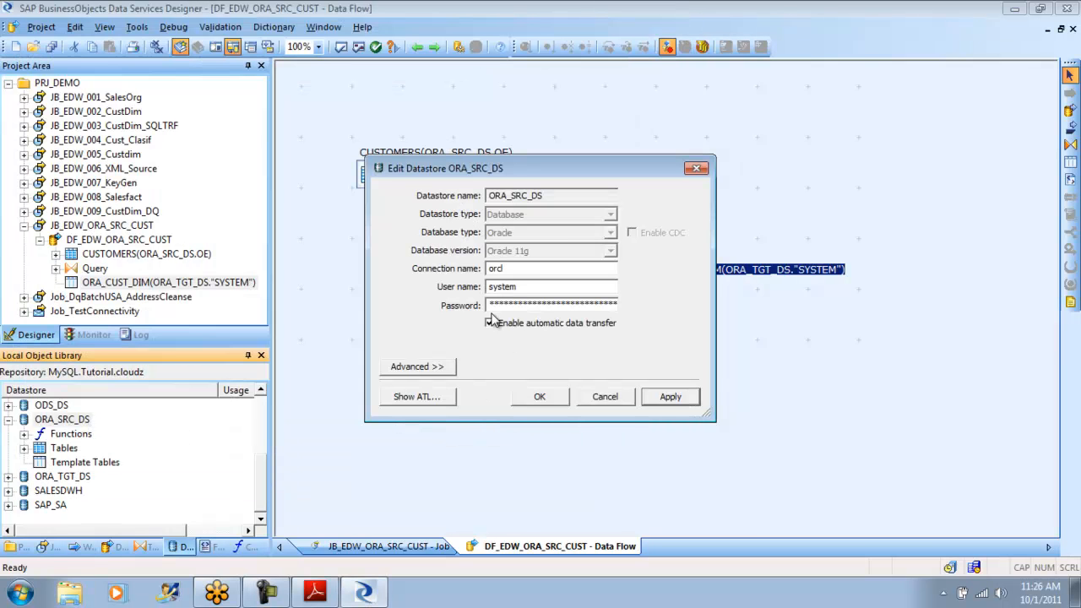
click(679, 396)
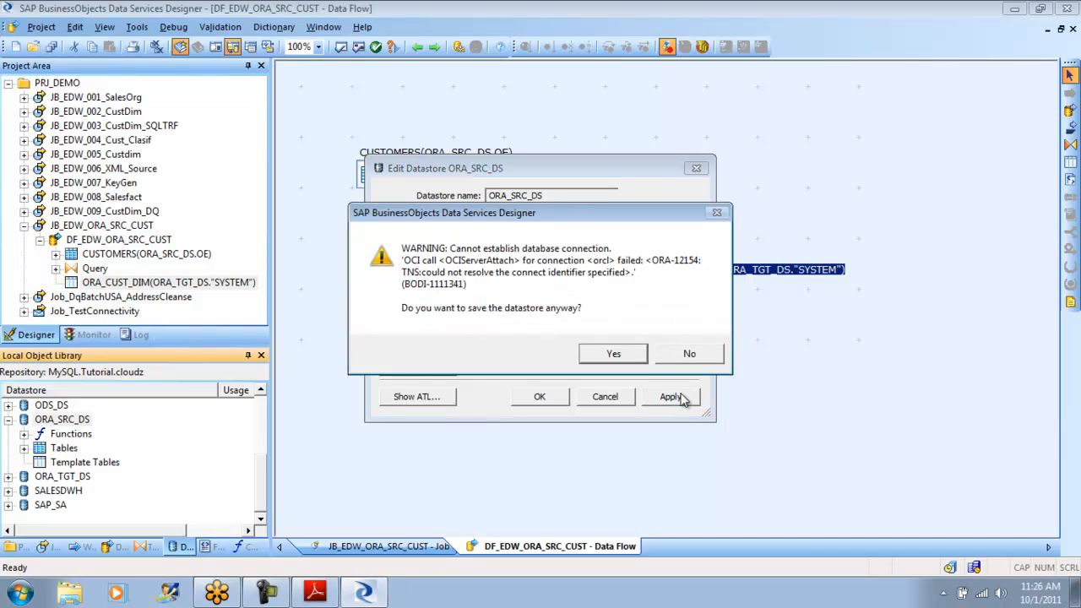
click(625, 358)
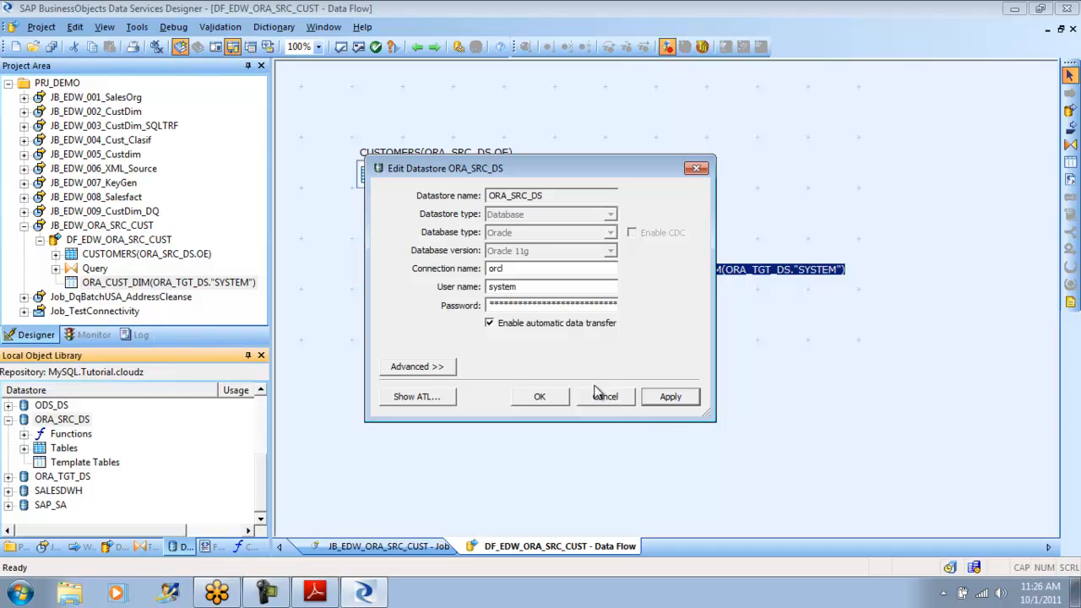
click(610, 397)
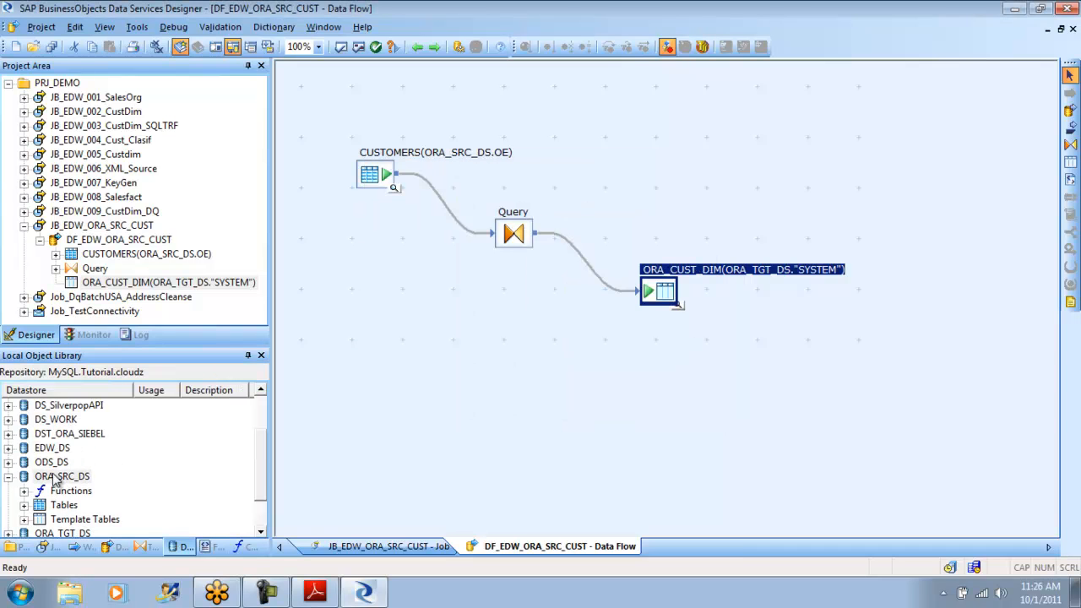
- Try to set the ORA_TGT_DS datastore's connection name to orcl, declining to save it without a database connection
click(10, 477)
right_click(63, 490)
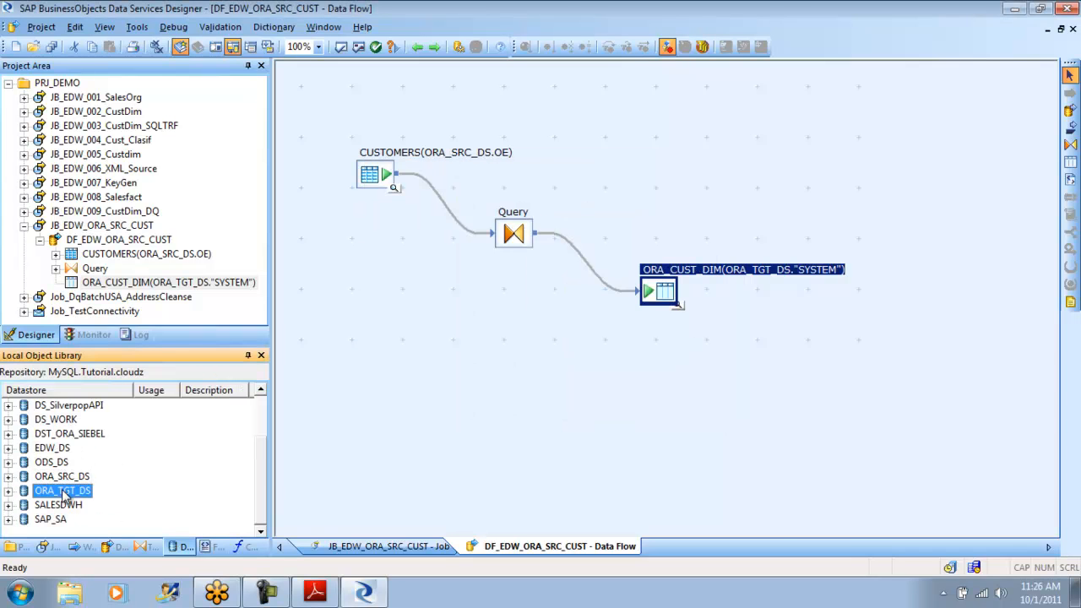
click(125, 168)
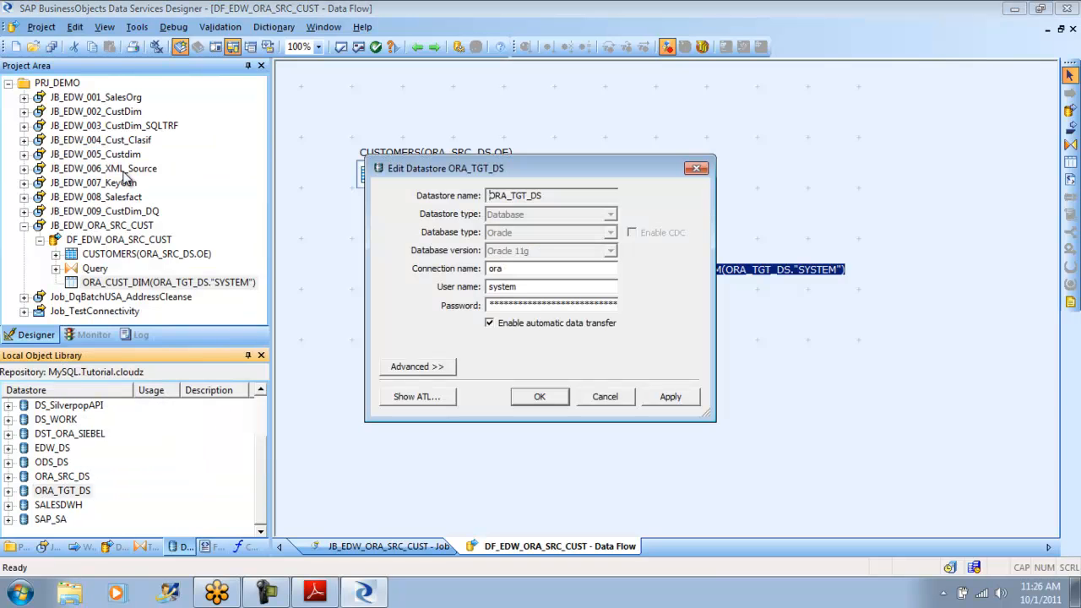
click(419, 368)
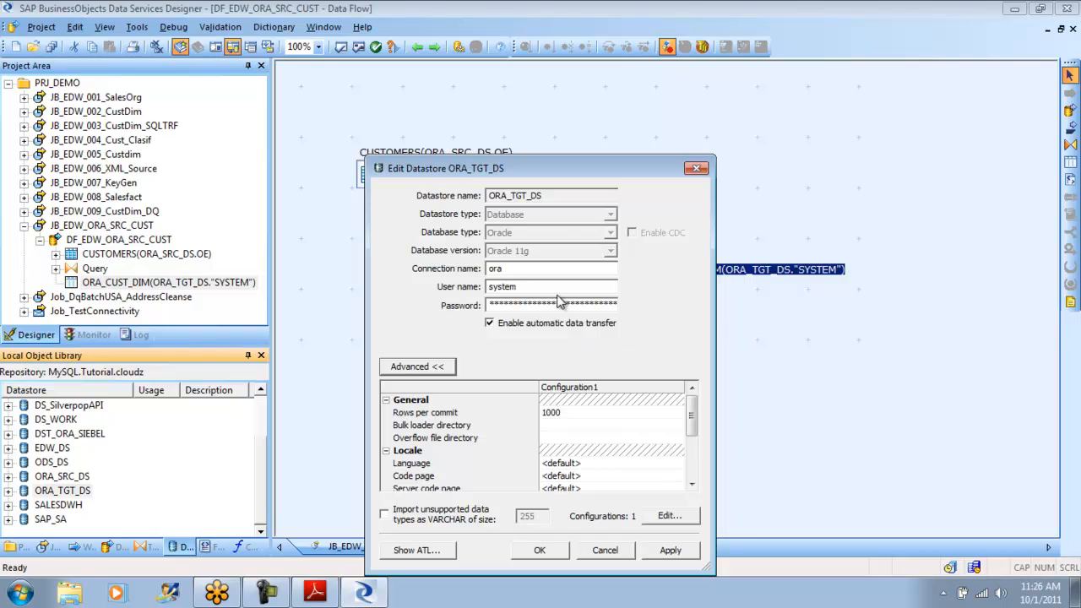
click(521, 269)
key(BackSpace)
text(cl)
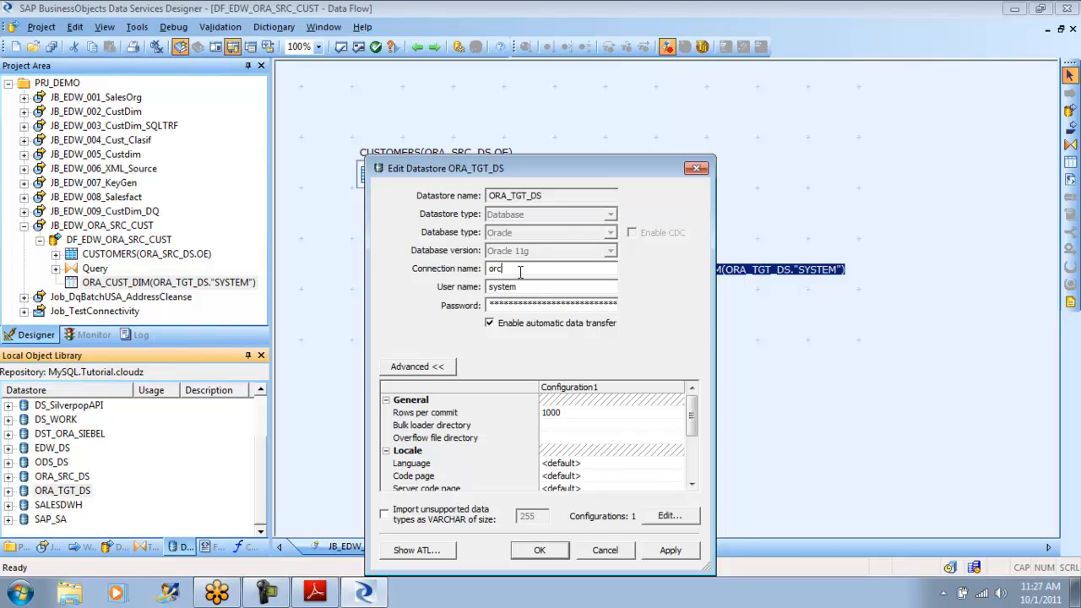
click(670, 552)
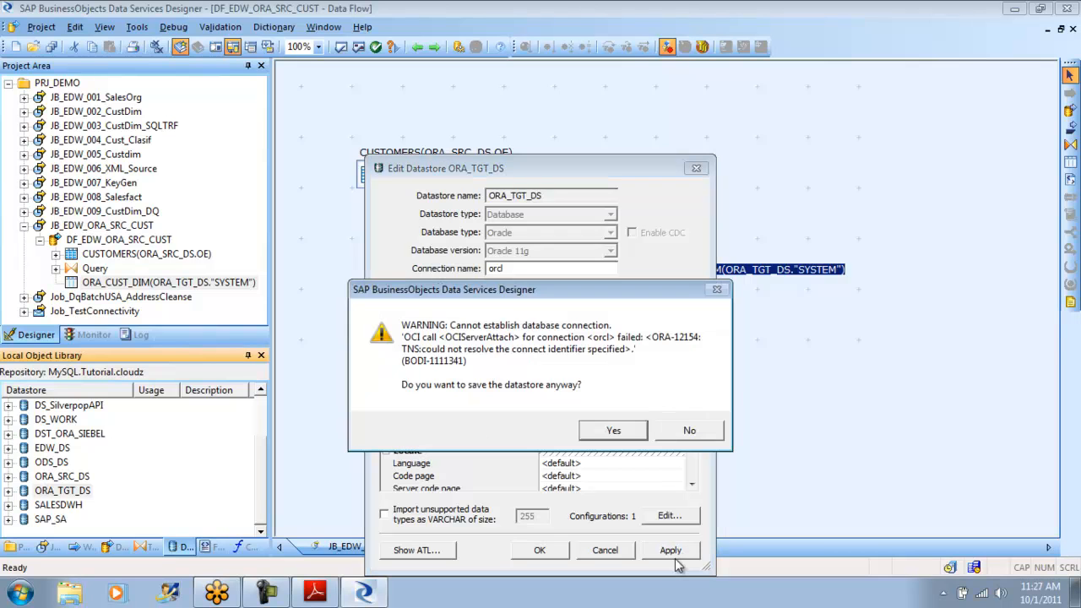
click(691, 433)
click(605, 550)
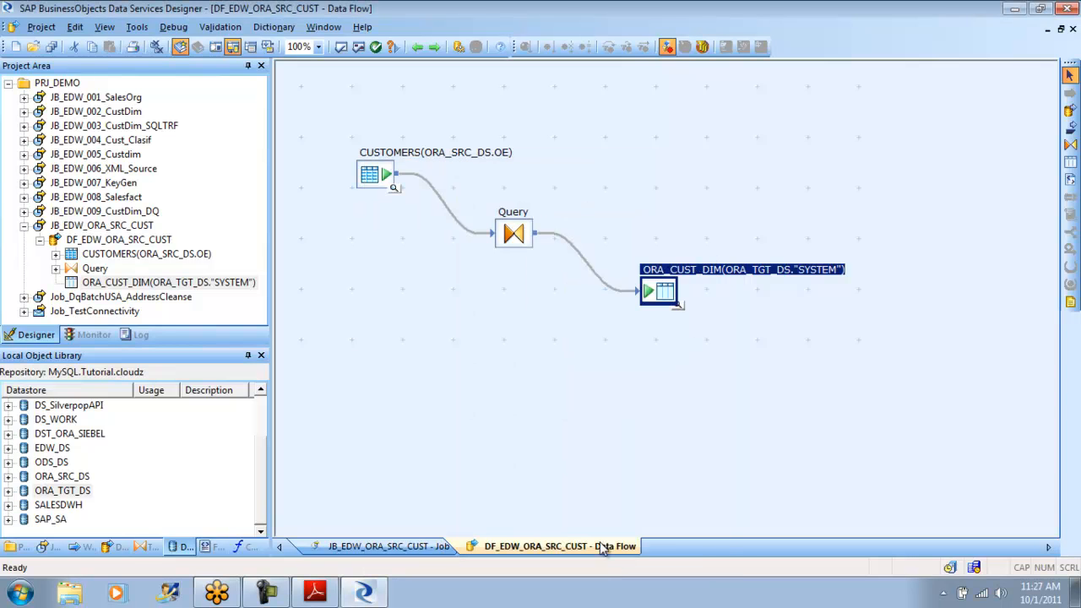
- Open the ORA_CUST_DIM target table from the data flow and examine its loading options, including Allow merge under update control
double_click(663, 292)
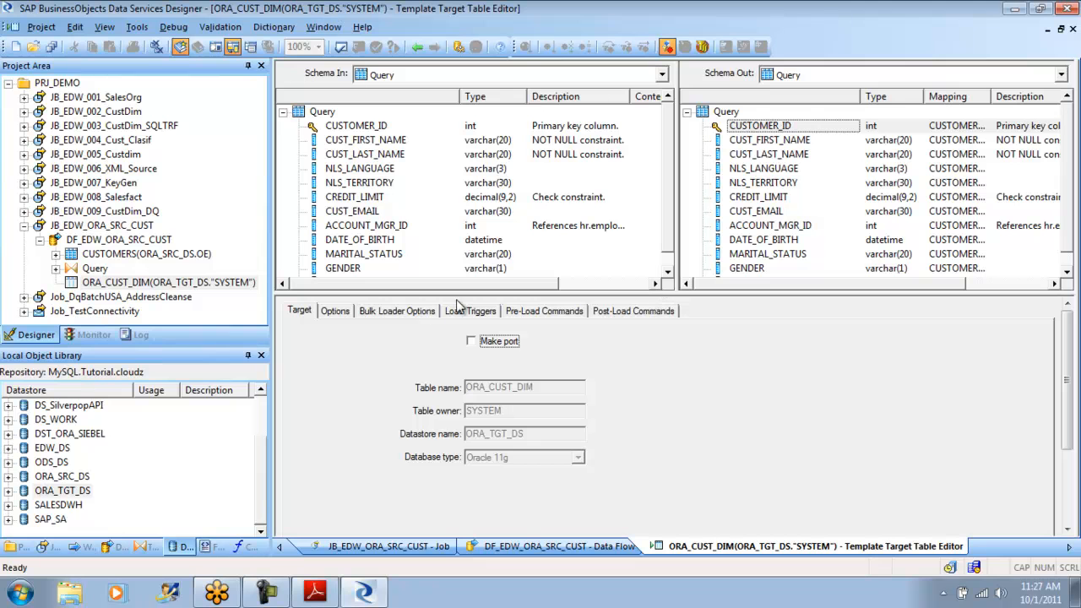
click(338, 313)
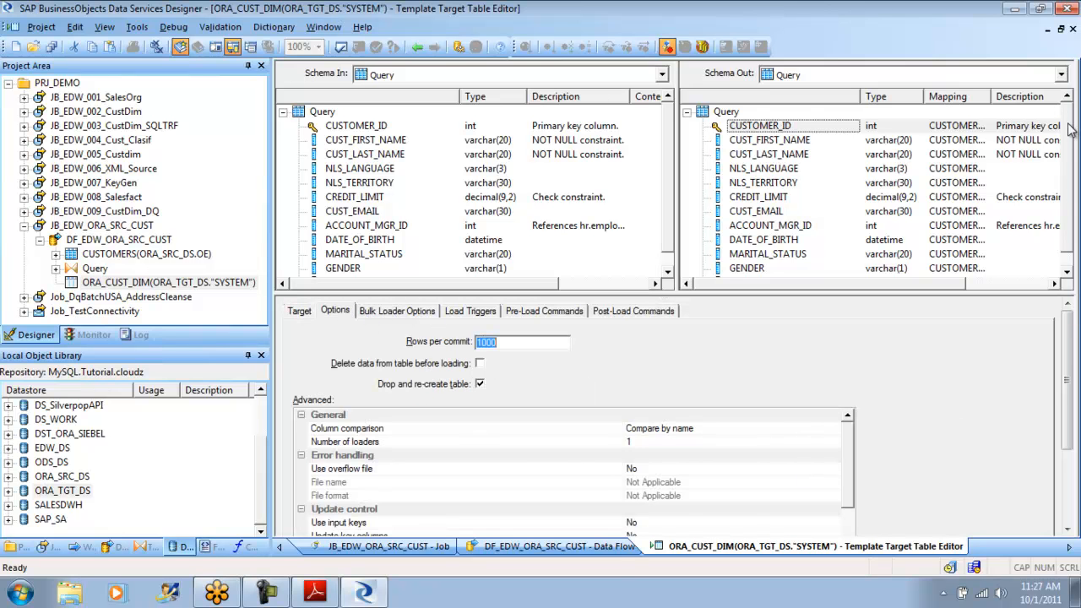
drag(1069, 123, 1066, 154)
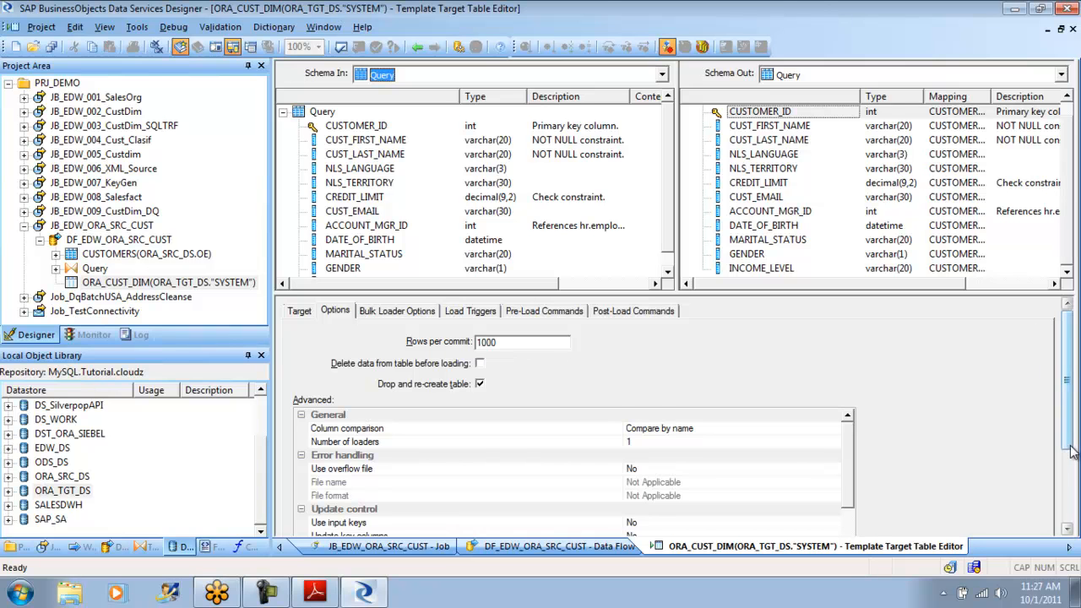
drag(1069, 444, 1066, 498)
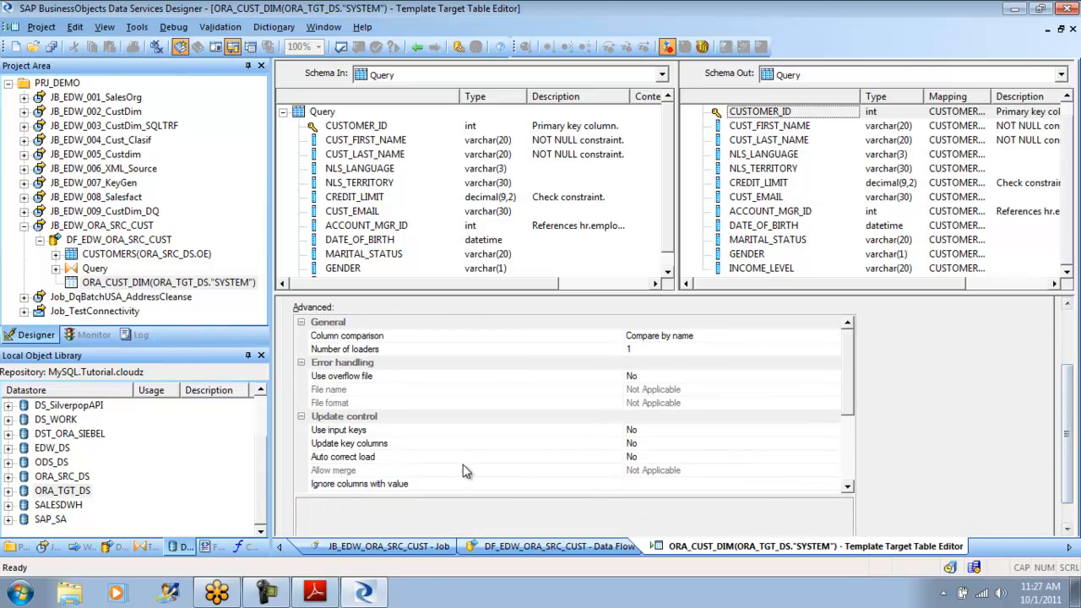
click(387, 474)
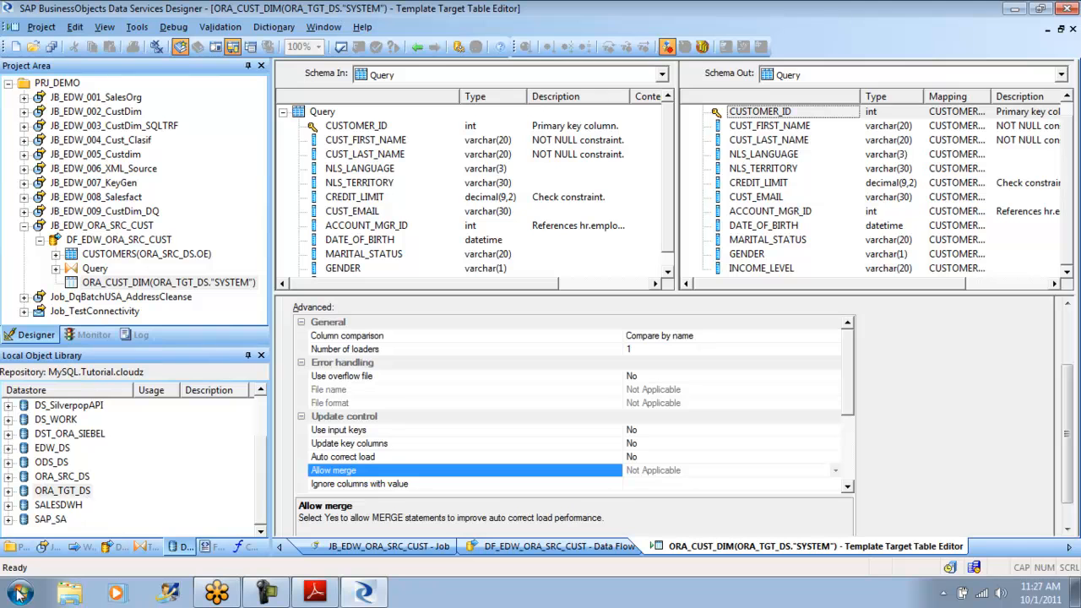
- Open the cloudz_Sep3rdbatch folder in the Documents library and look through its training files
click(72, 595)
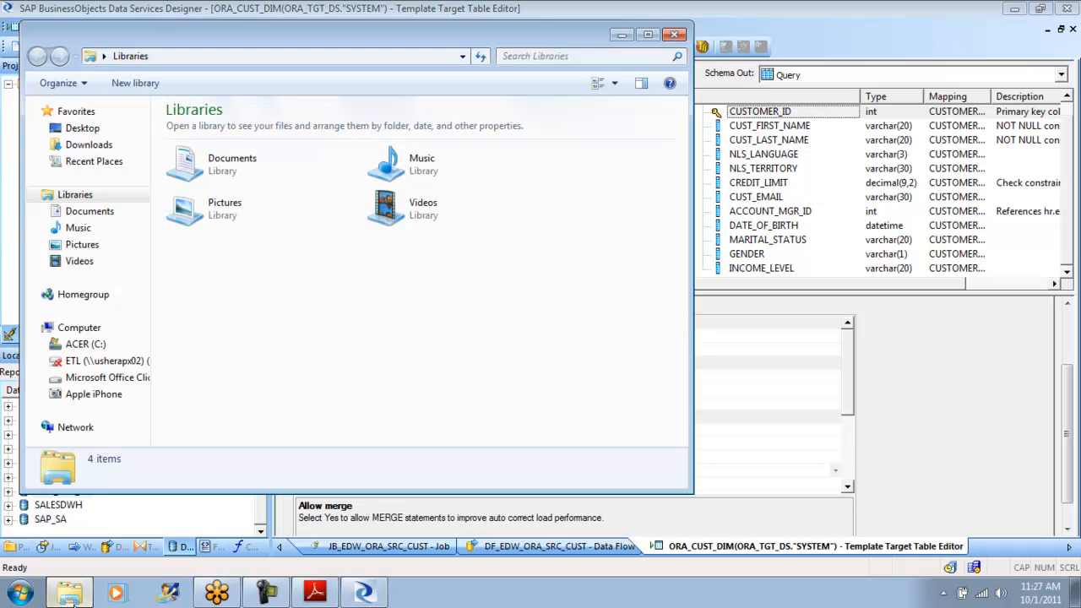
click(243, 168)
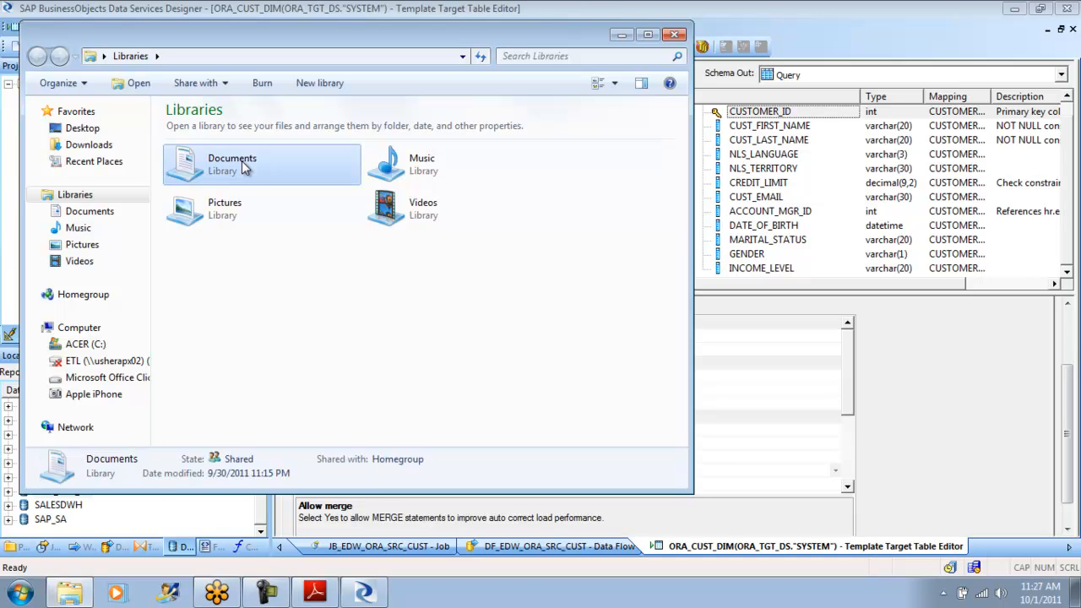
double_click(243, 167)
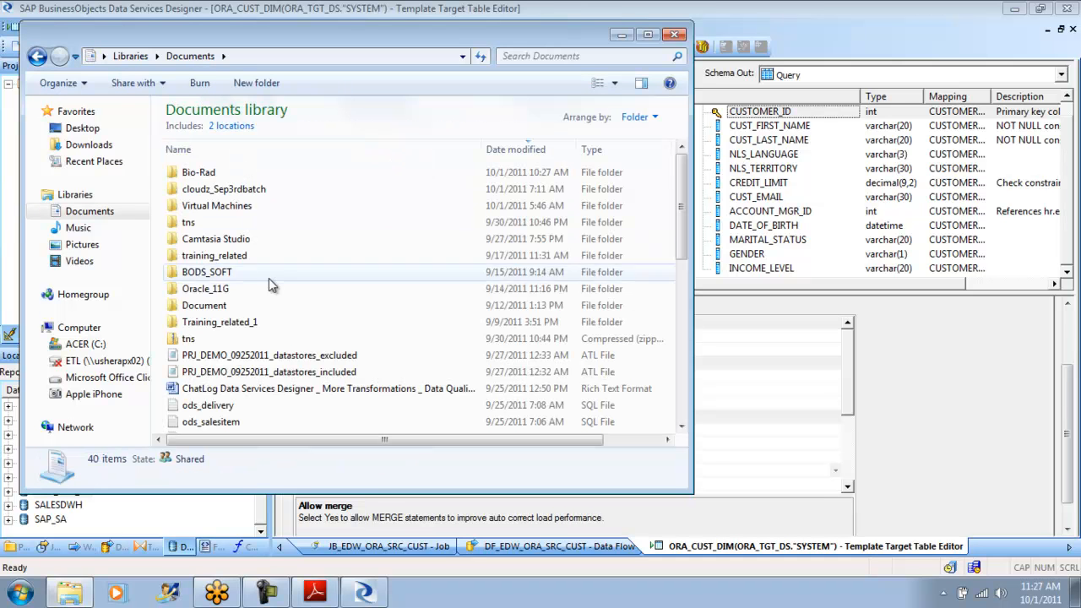
click(245, 191)
double_click(245, 191)
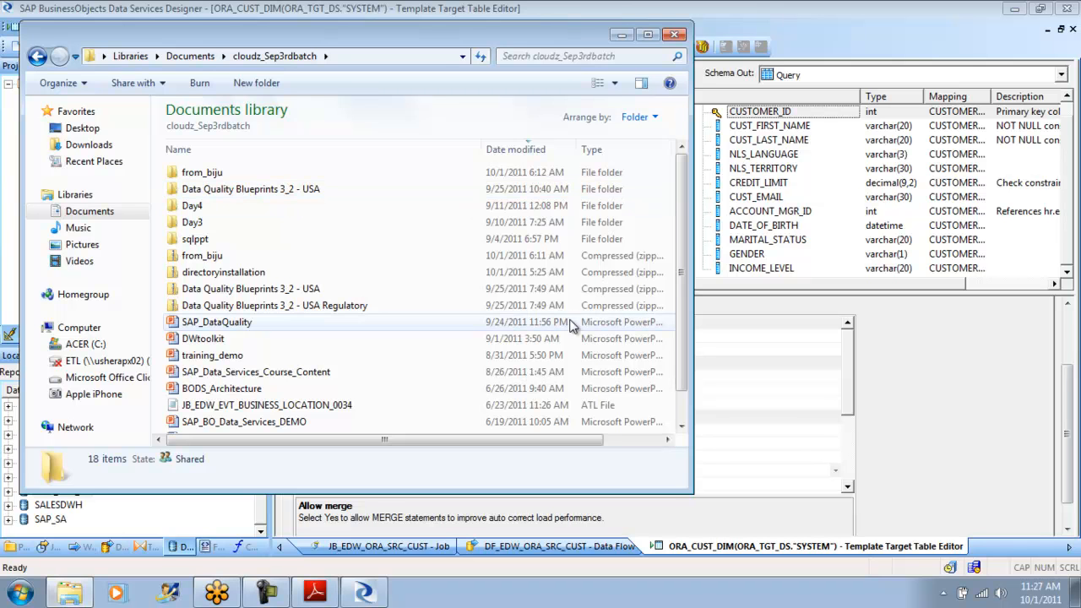
drag(684, 254, 683, 297)
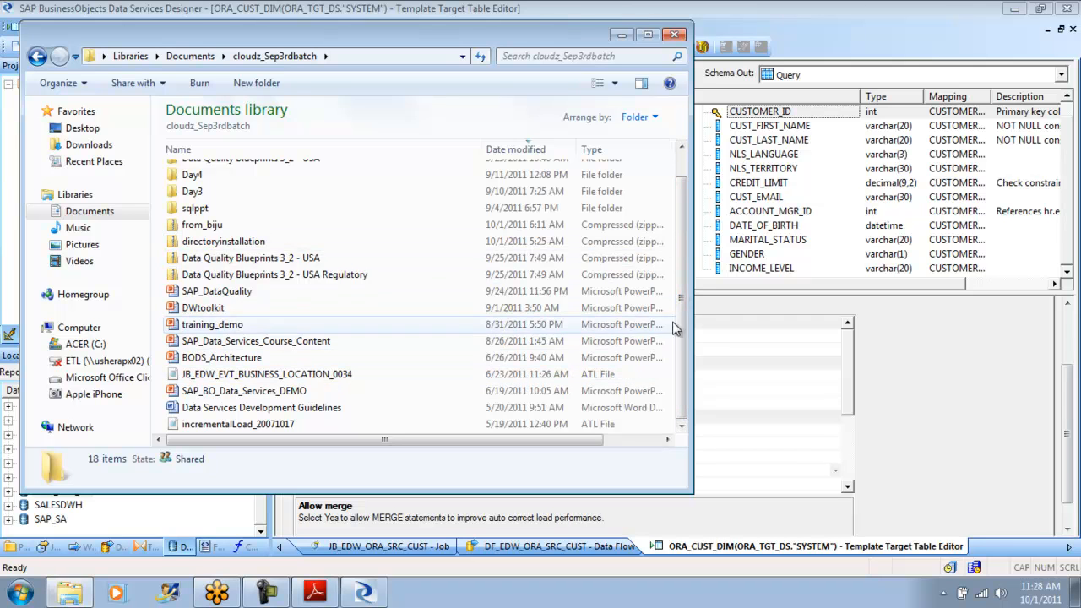
drag(683, 329, 678, 355)
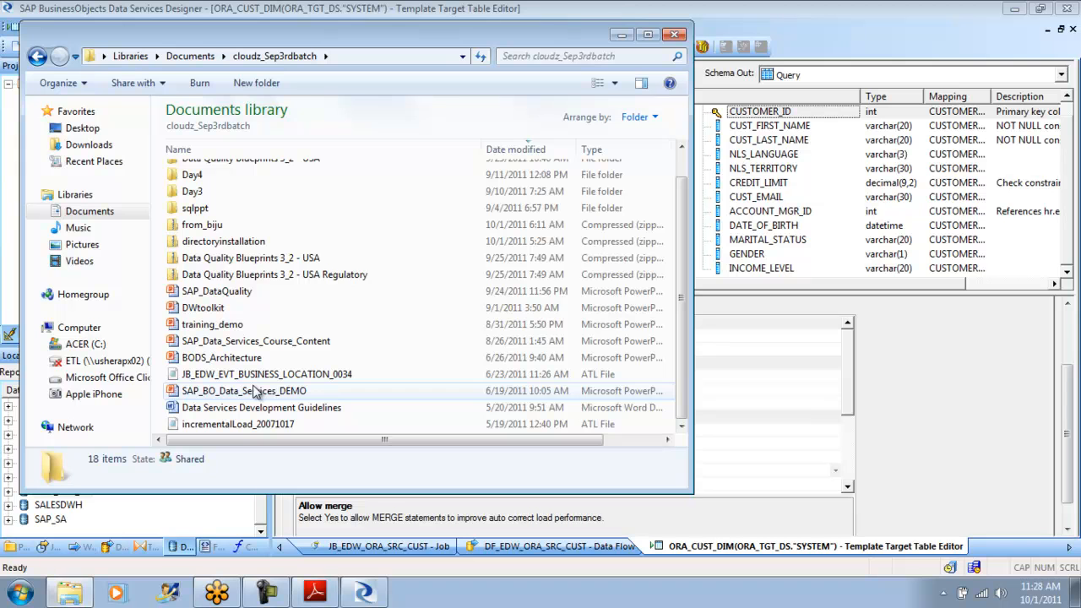
drag(682, 270, 682, 236)
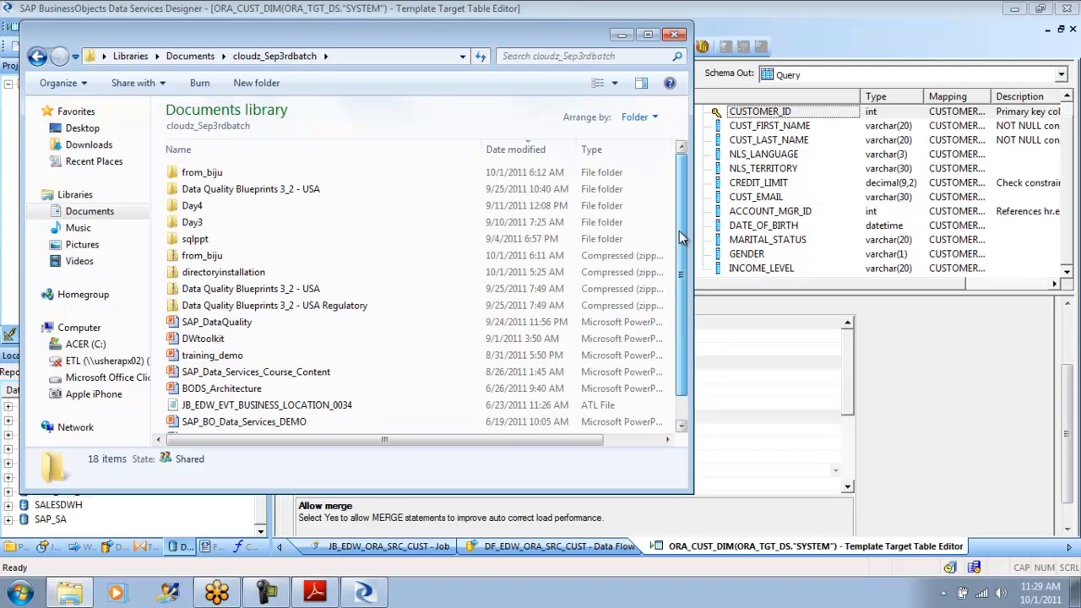
drag(682, 236, 683, 317)
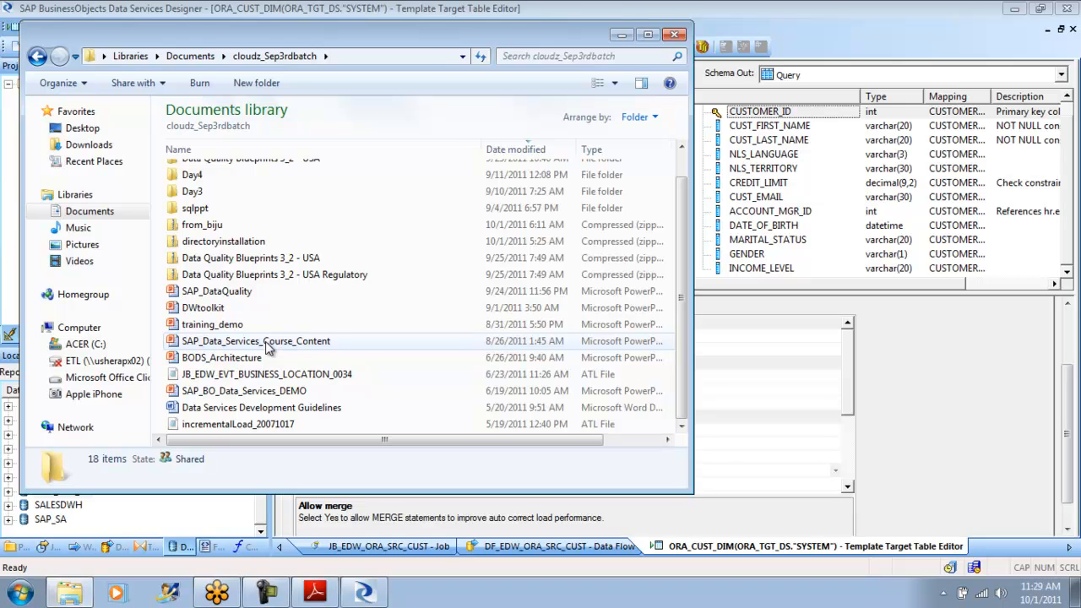
- Look at the xi3_ds_tutorial_en.pdf tutorial in Adobe Reader, and return to Data Services Designer to view its available help resources
click(315, 591)
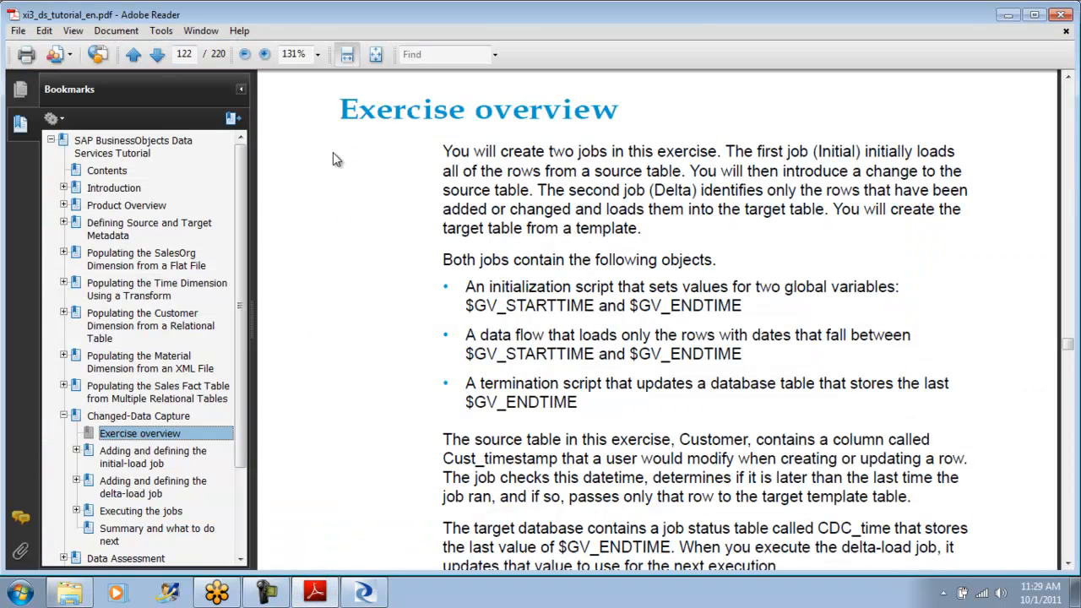
click(376, 595)
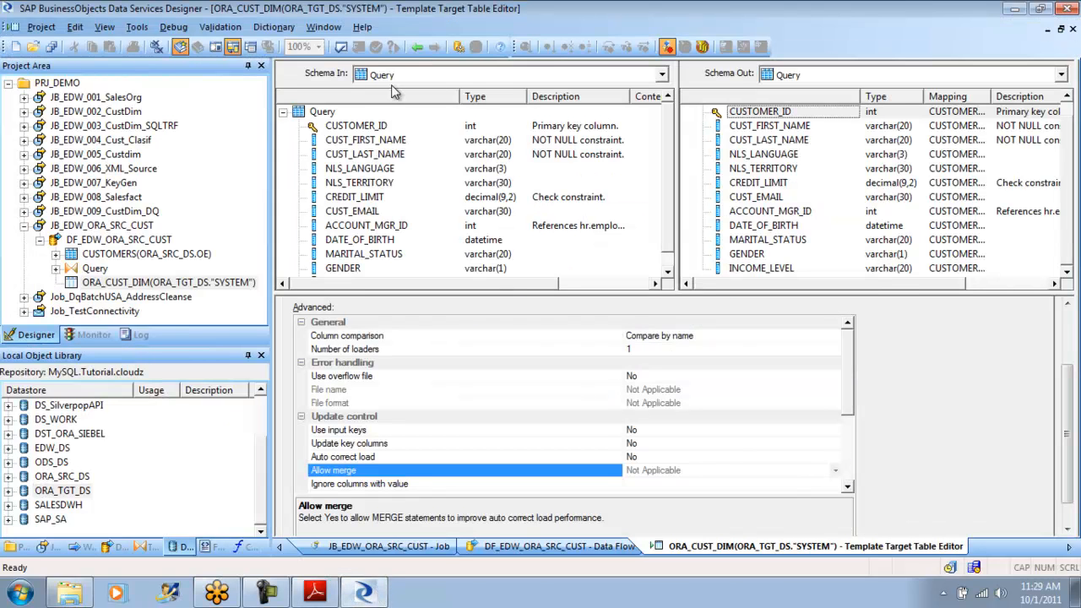
click(362, 27)
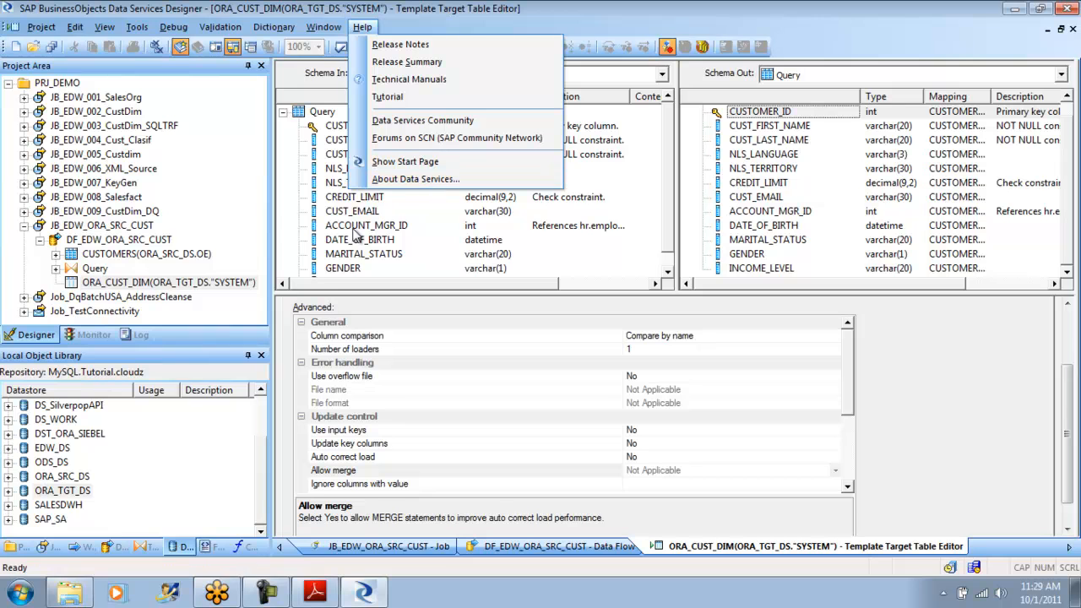
- Switch to Windows Explorer and open the Program Files (x86) folder on the ACER (C:) drive
click(23, 596)
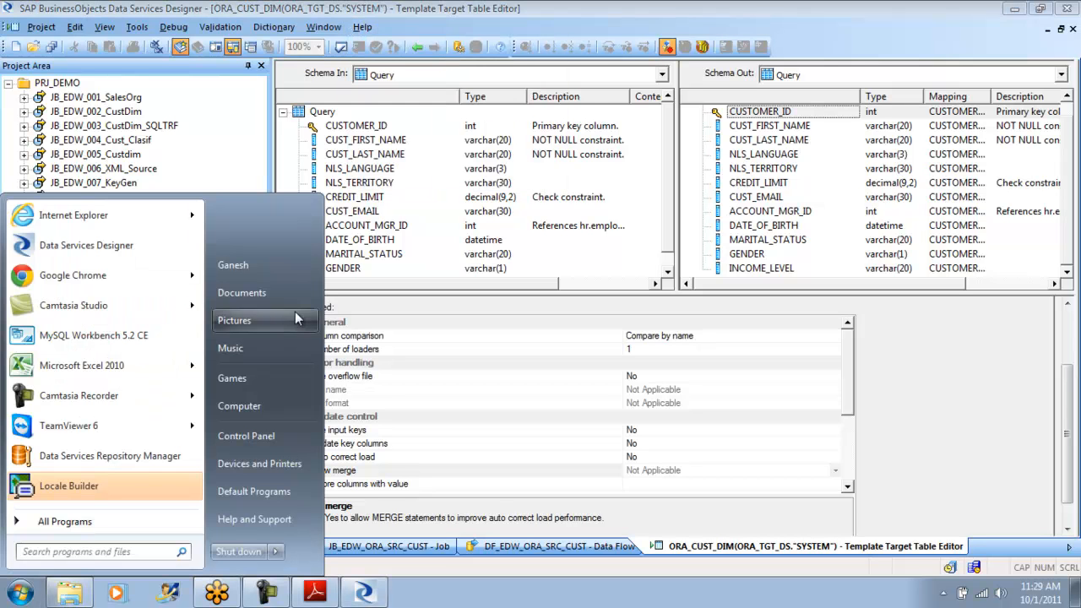
click(261, 411)
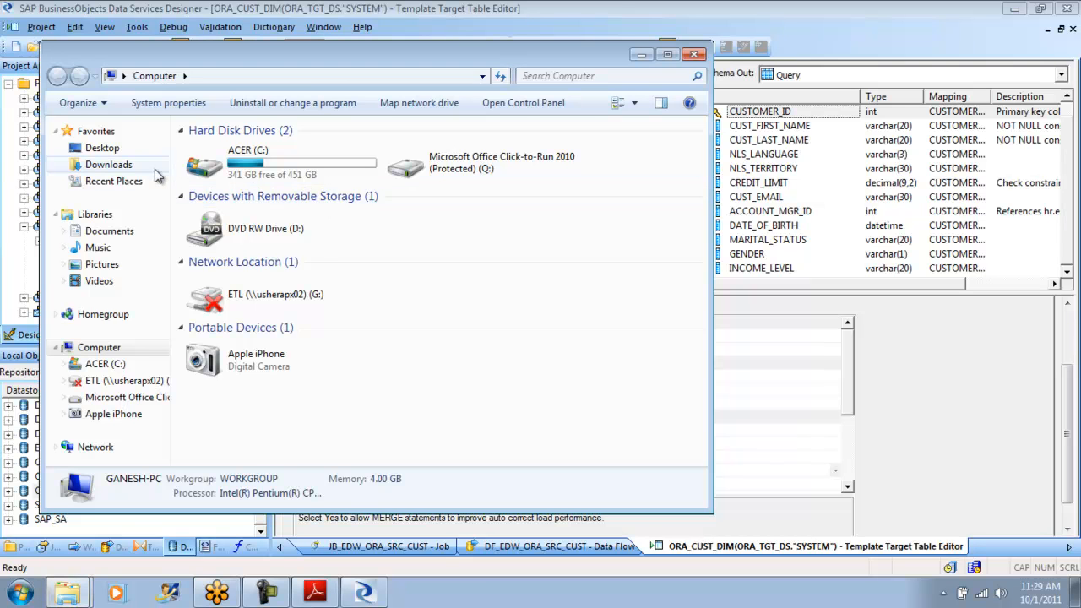
click(114, 233)
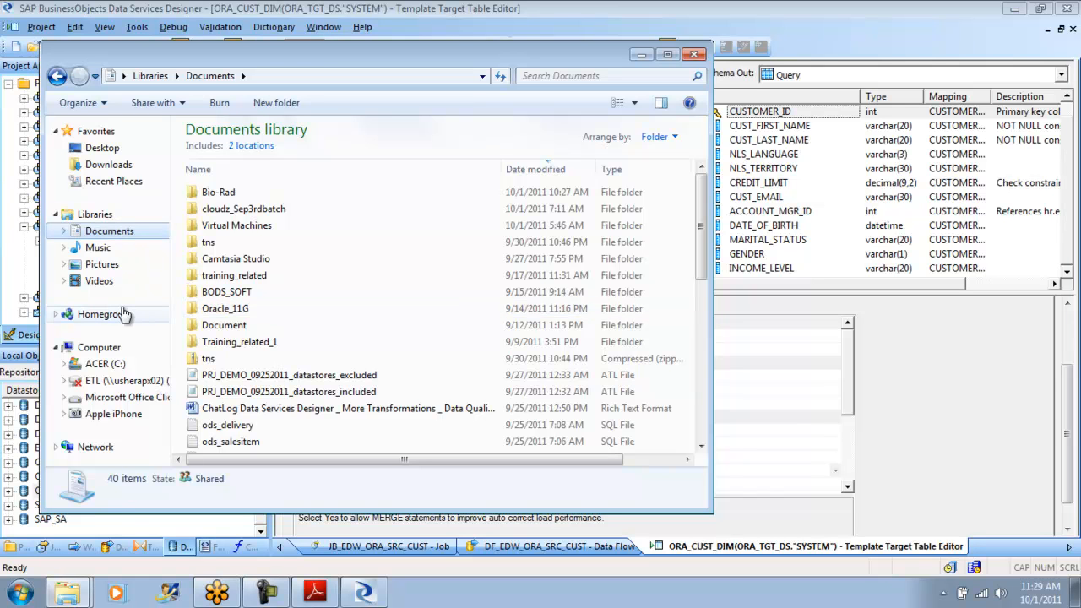
click(108, 362)
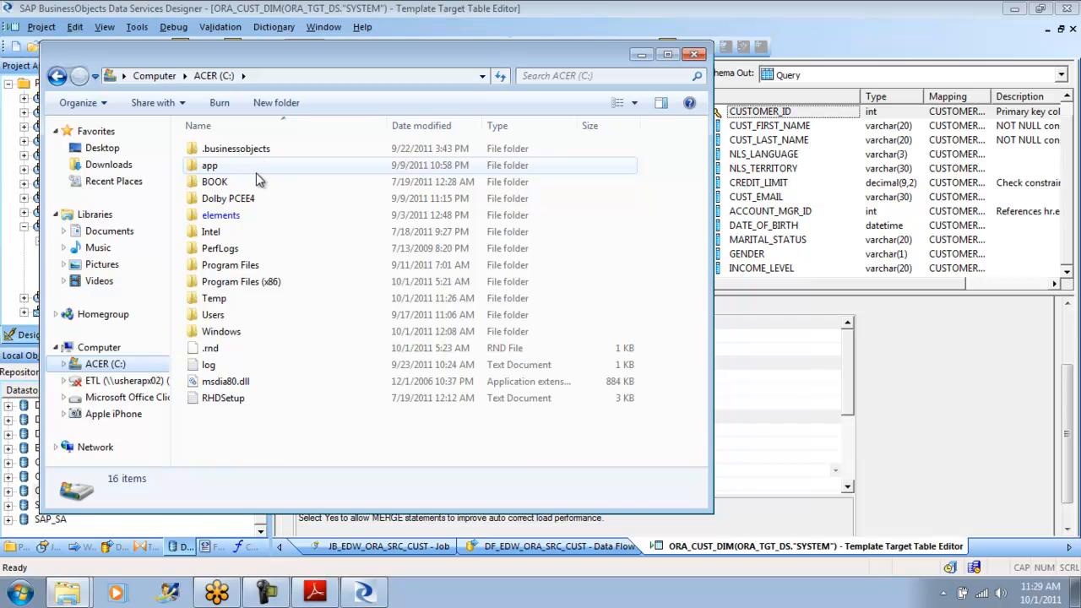
click(252, 285)
double_click(252, 285)
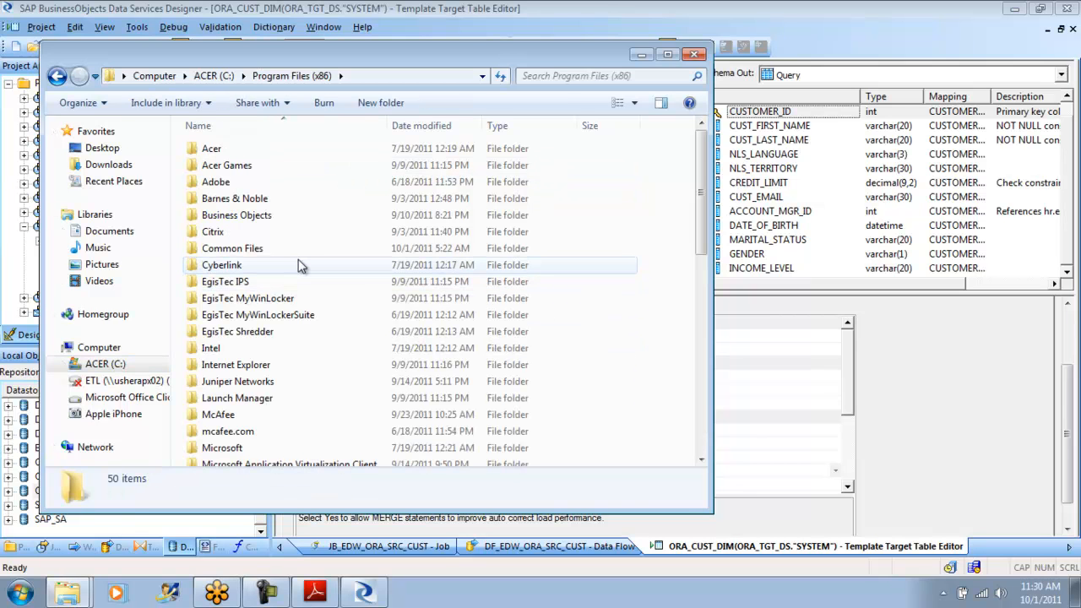
- Find the Business Objects folder in Program Files (x86) and open its BusinessObjects Data Services subfolder
drag(700, 189, 690, 346)
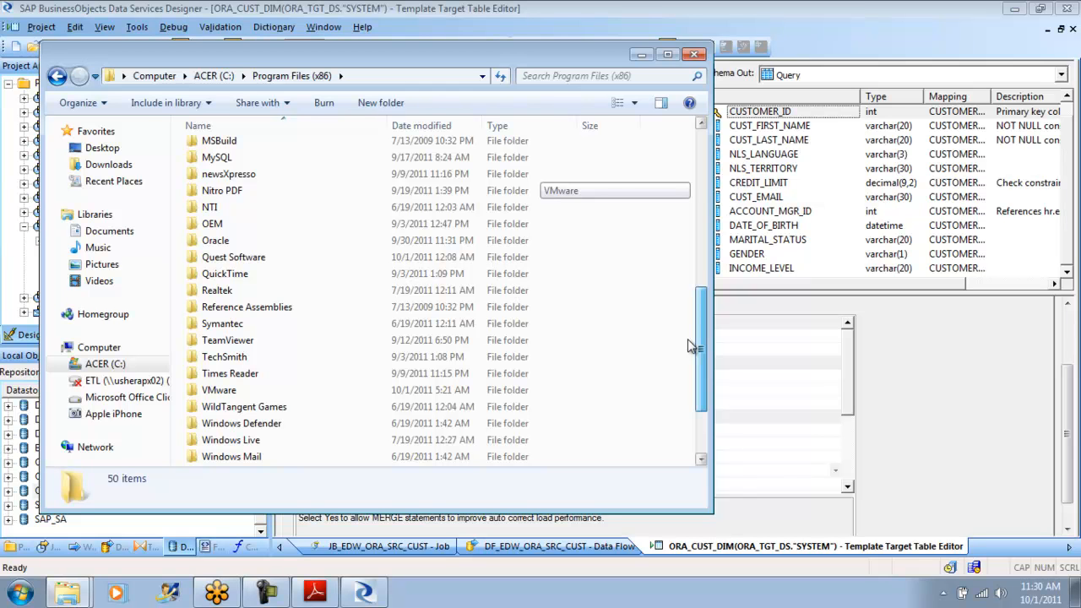
drag(689, 342, 691, 275)
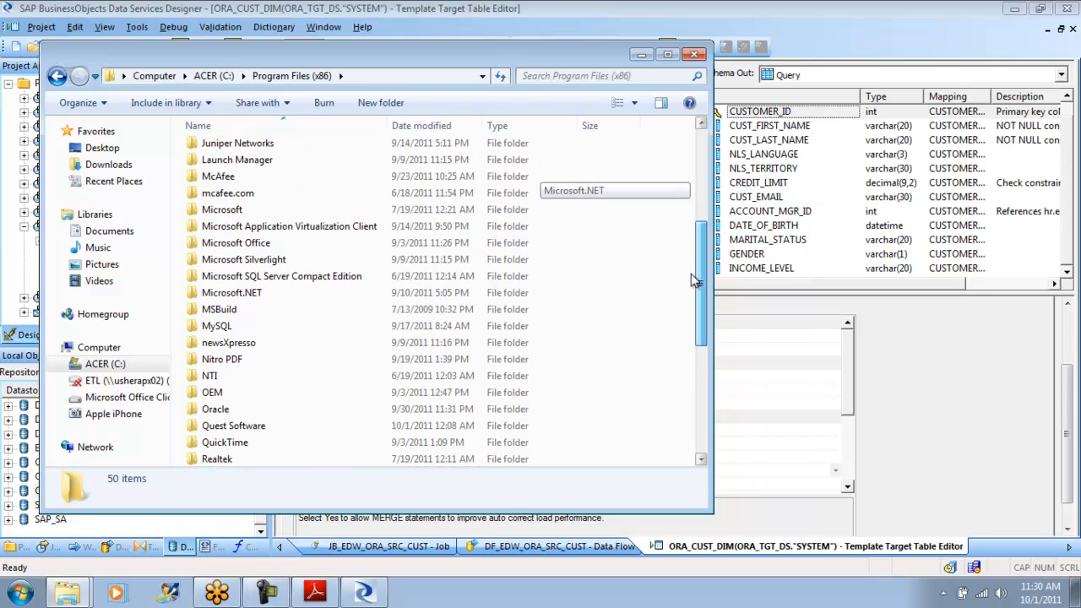
drag(690, 279, 680, 315)
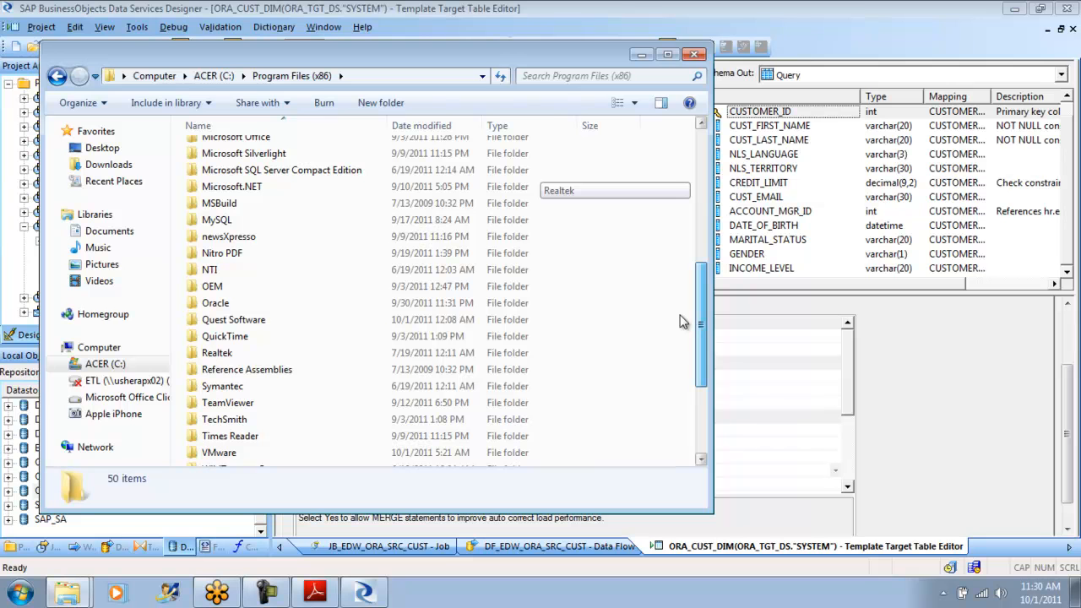
drag(682, 321, 664, 194)
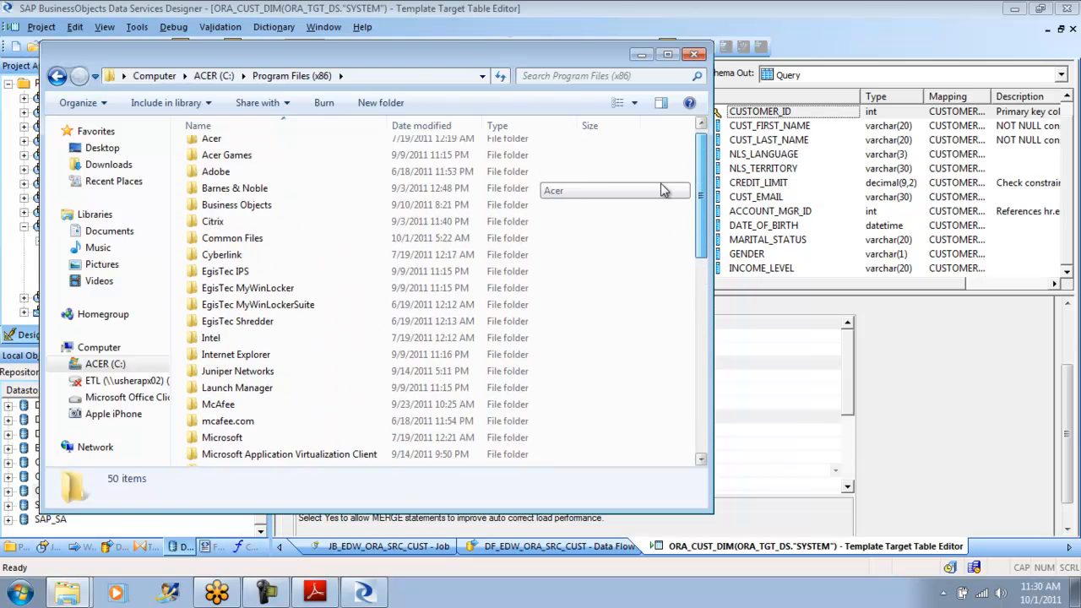
double_click(272, 216)
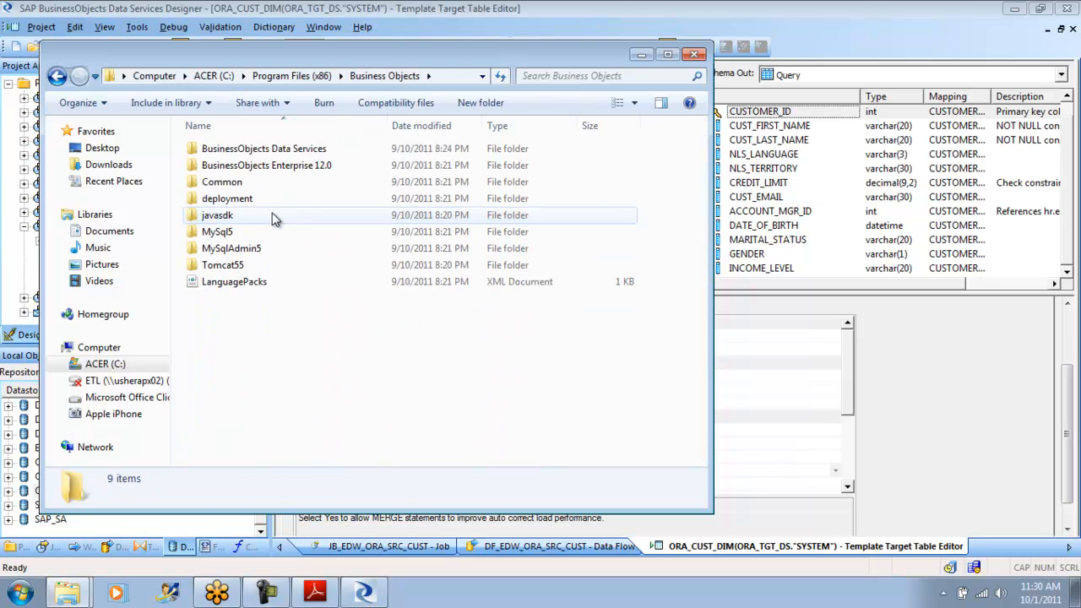
double_click(304, 149)
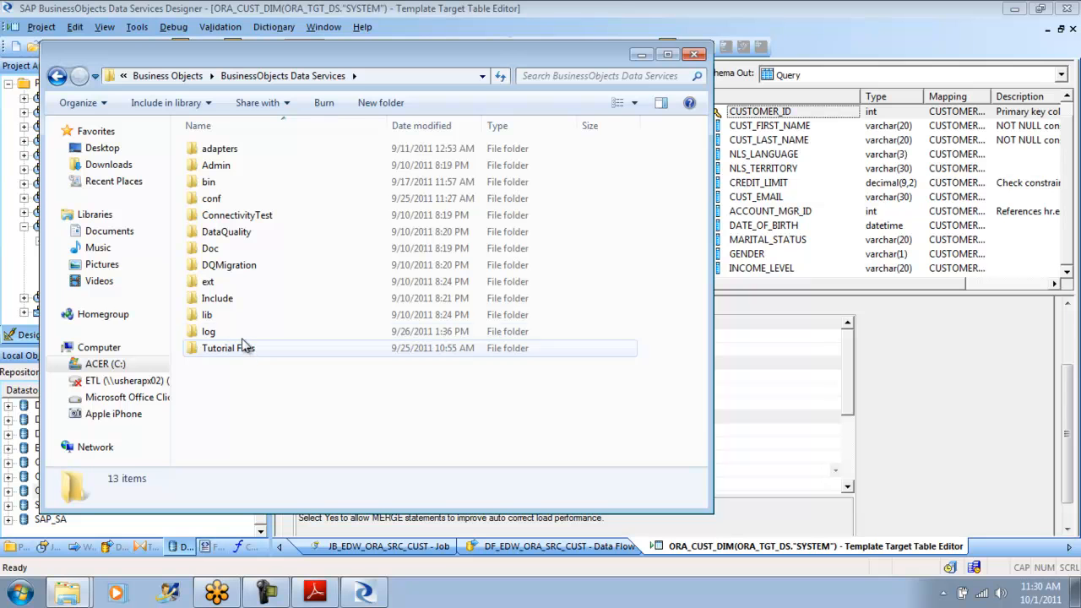
- Look into the bin folder, and open the English manuals folder Doc\Books\en of the Data Services installation
double_click(234, 180)
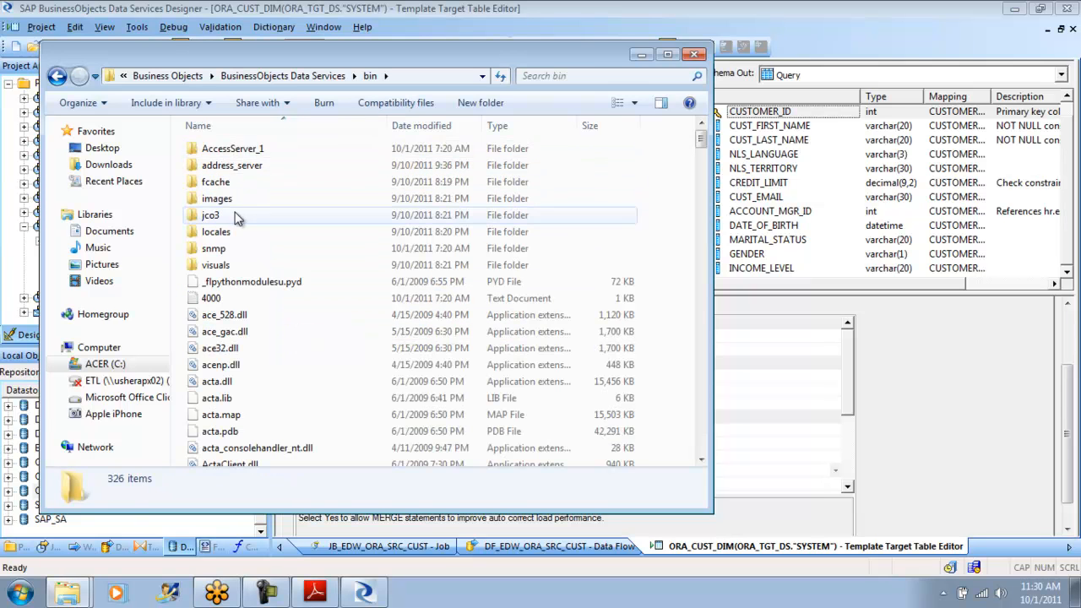
click(57, 78)
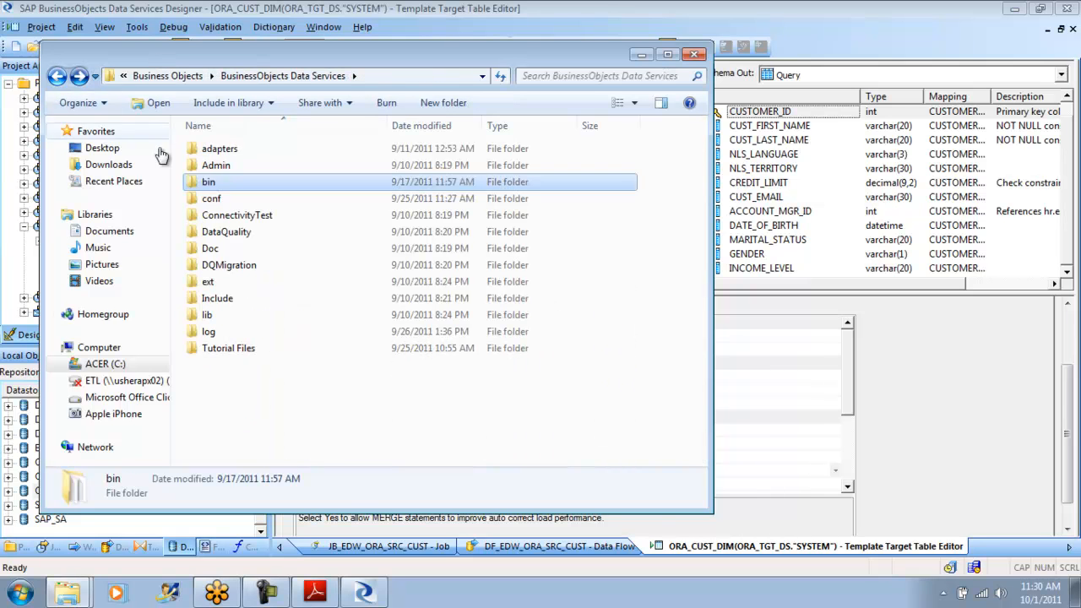
double_click(211, 250)
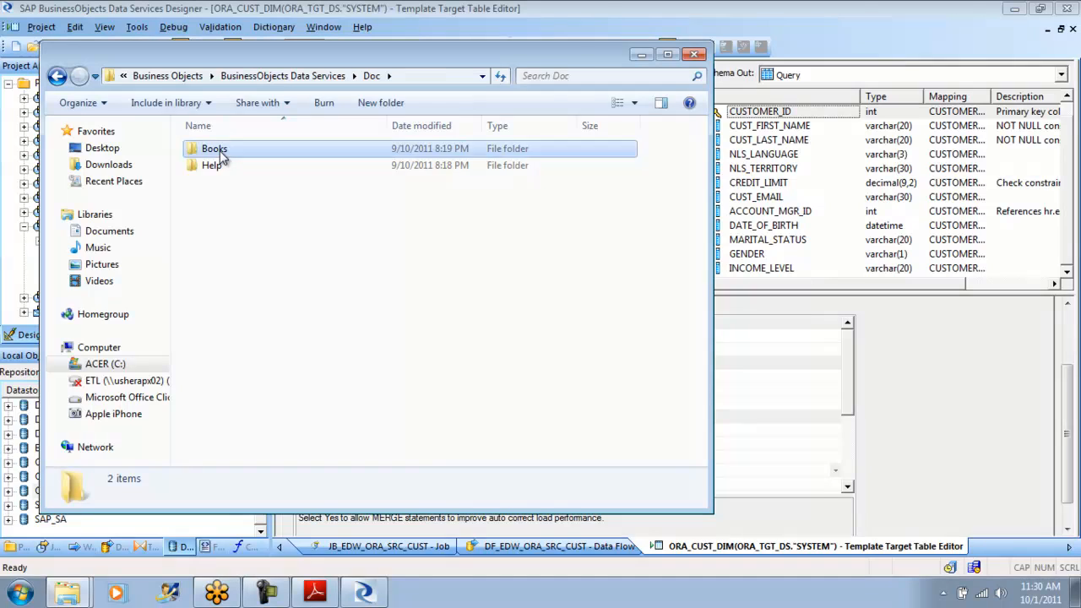
double_click(219, 150)
double_click(220, 151)
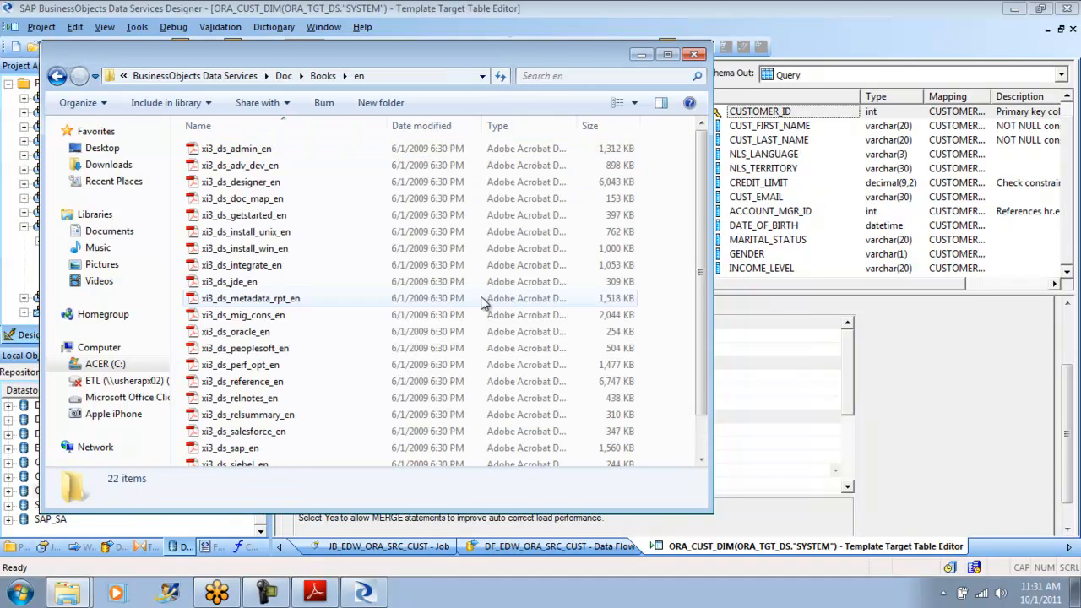
- Open the xi3_ds_perf_opt_en guide full-screen in Adobe Reader and view its Measuring Performance and Maximizing Push-Down Operations chapters
double_click(282, 370)
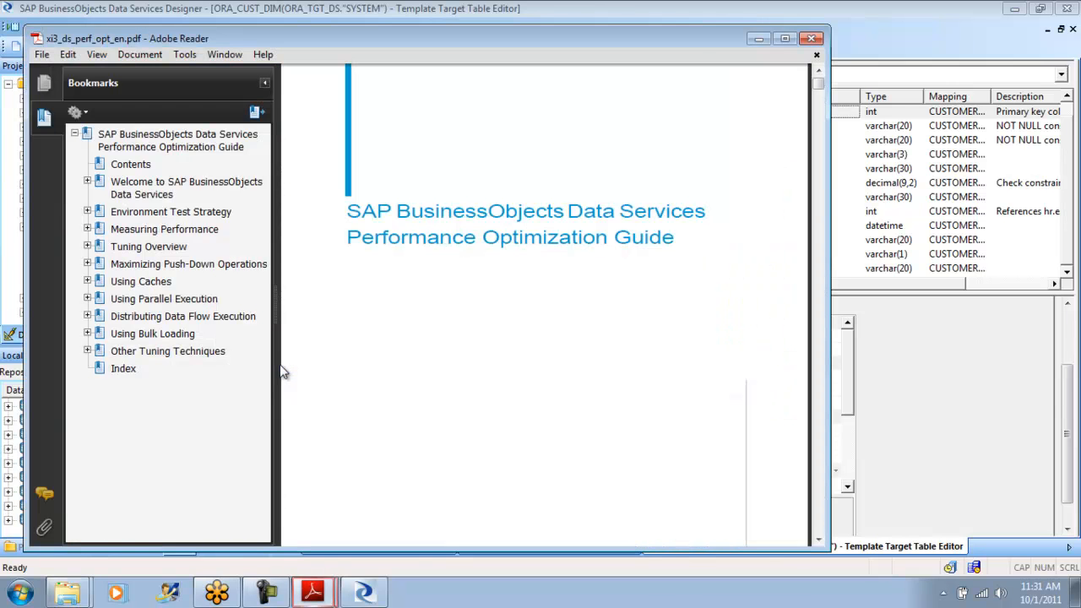
click(785, 38)
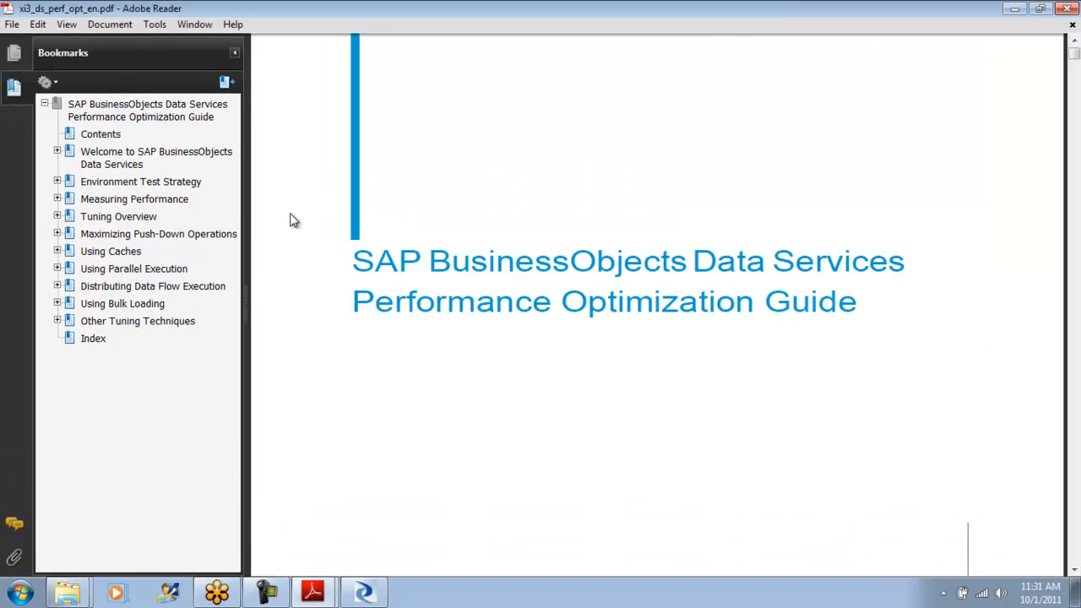
click(166, 201)
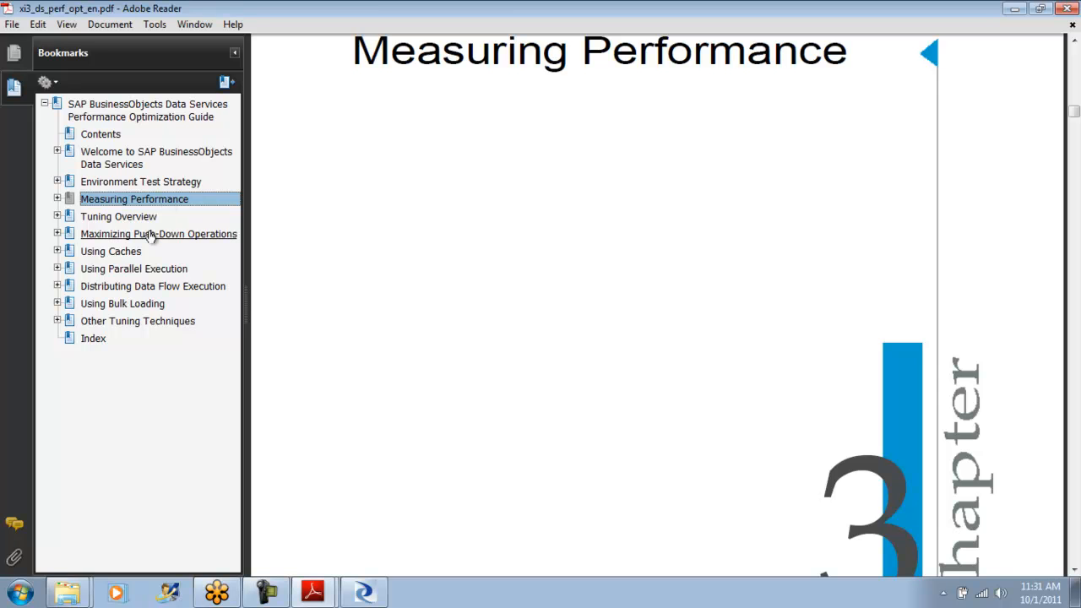
click(149, 237)
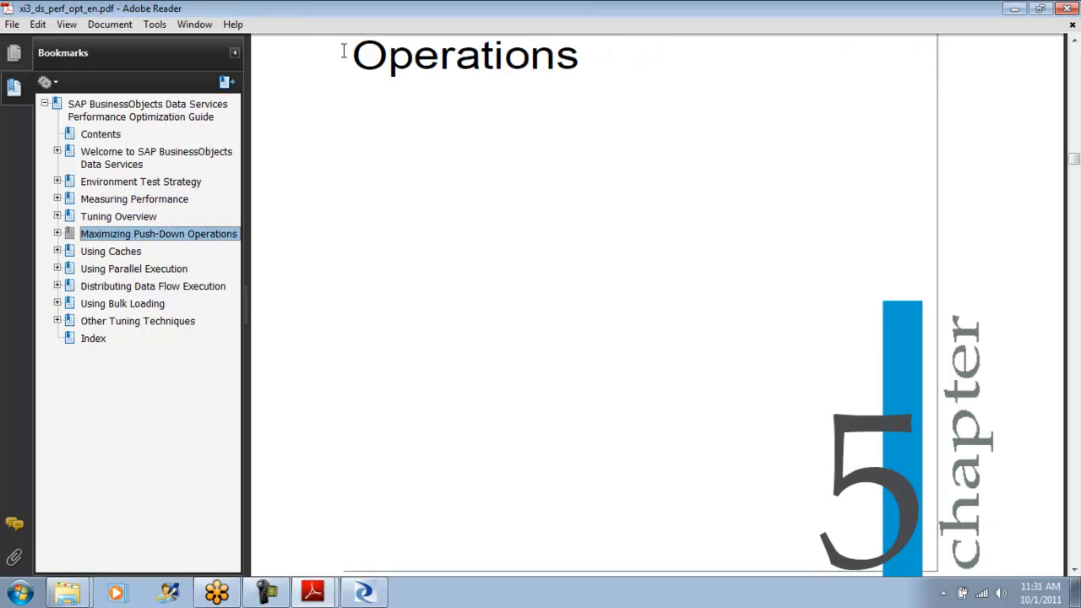
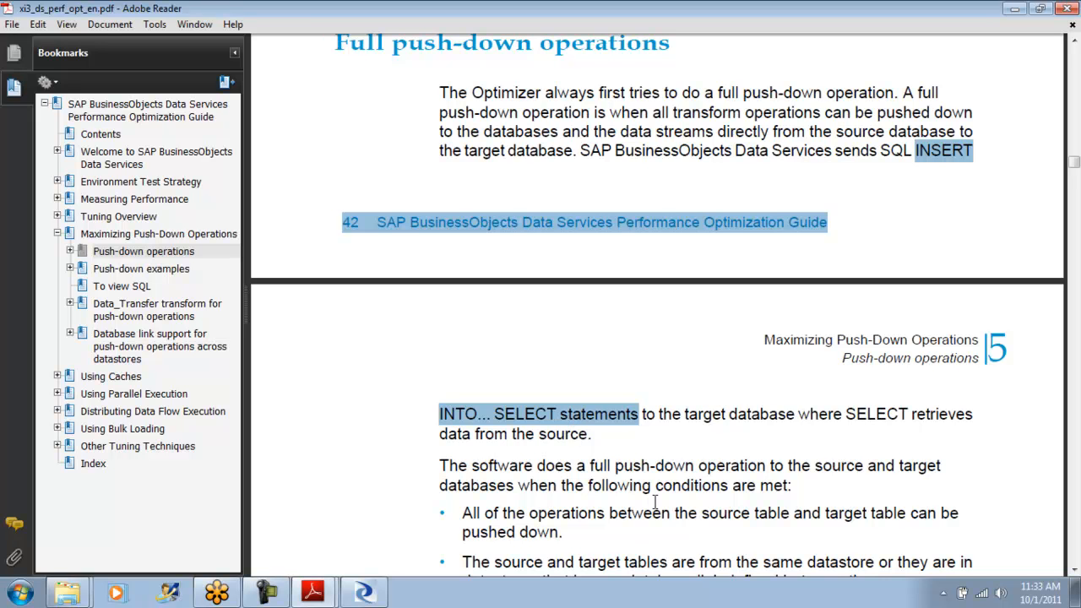
- View the full push-down conditions in the guide, switch to the Data Services Designer, and look through the Platform and Data Integrator transforms
click(1075, 573)
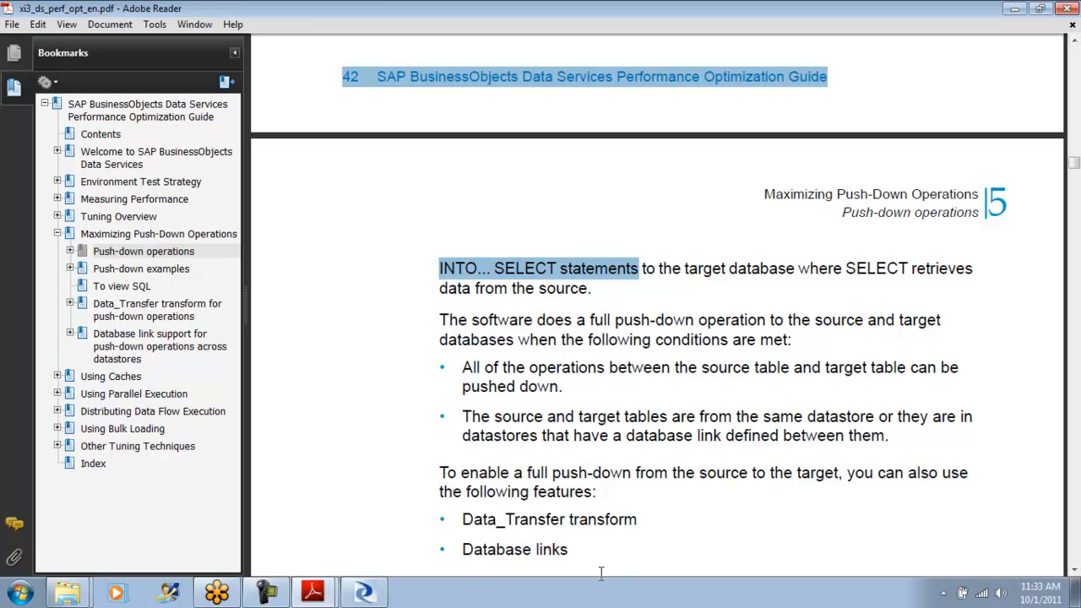
click(363, 593)
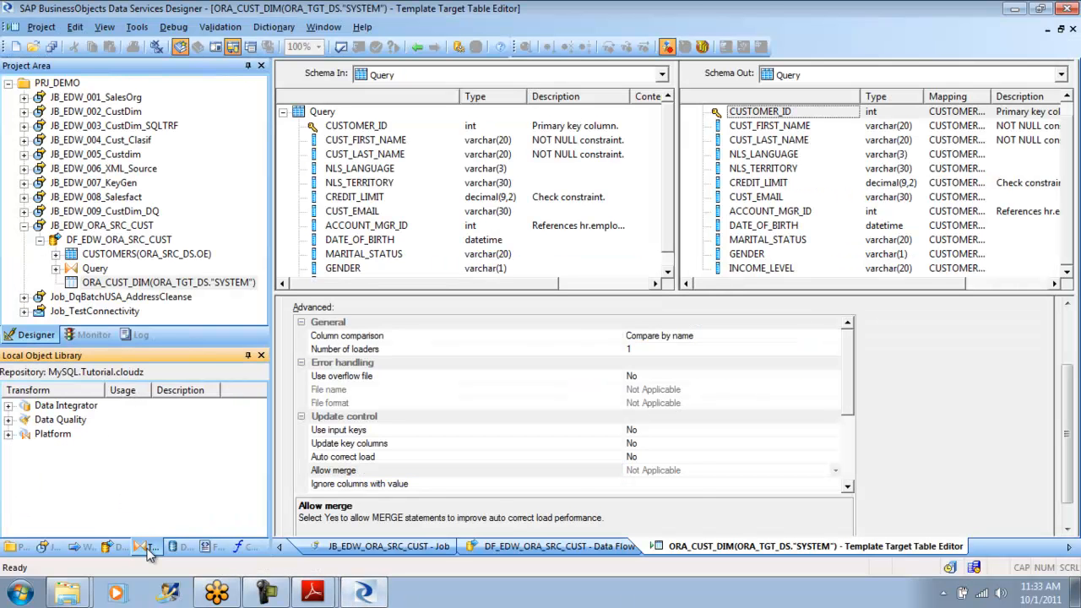
click(8, 434)
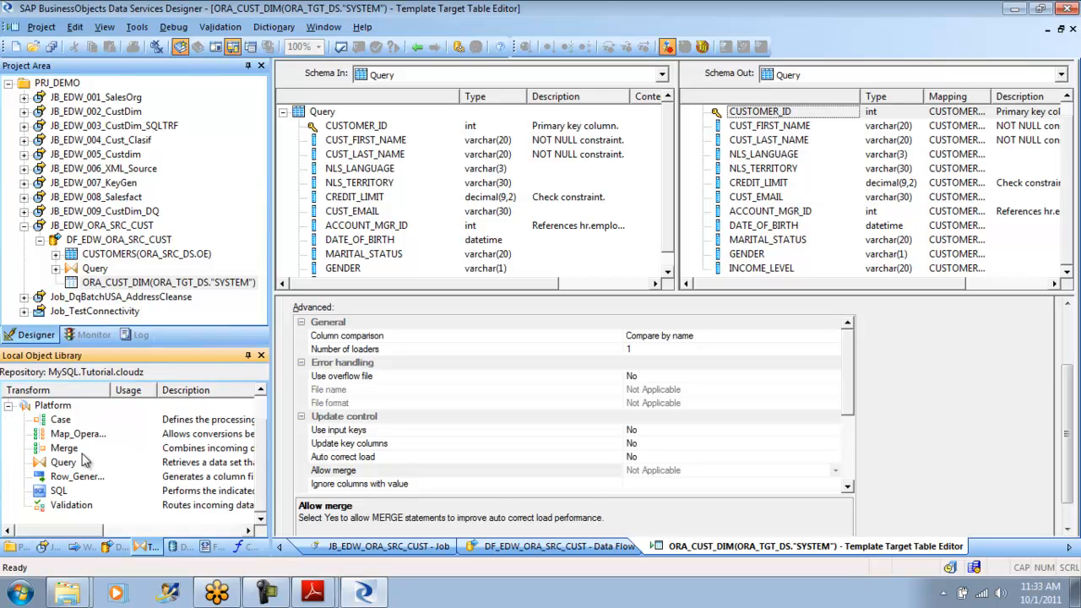
scroll(254, 424, up, 1)
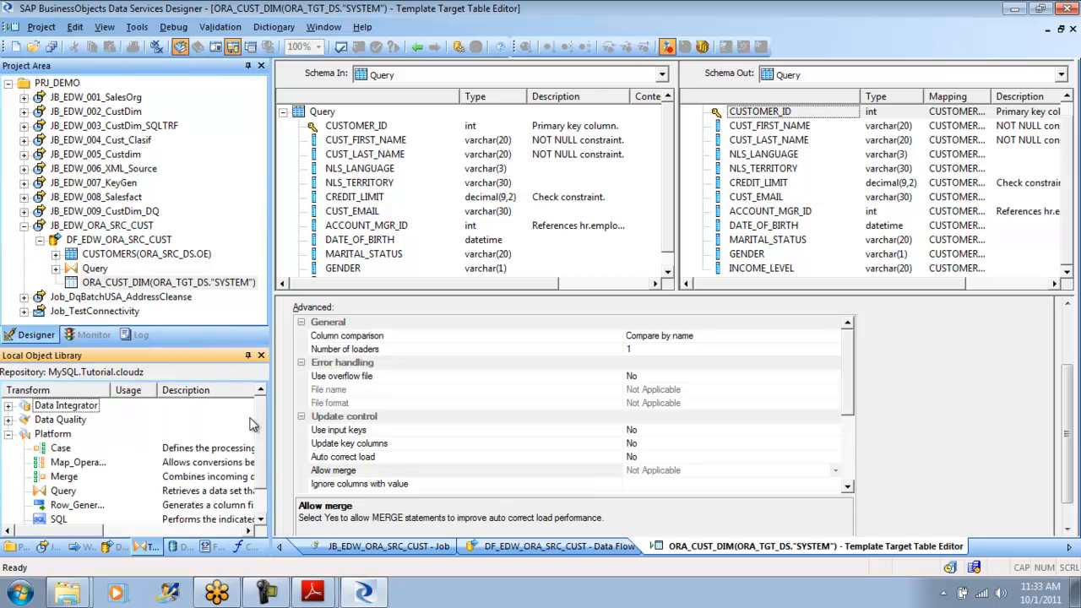
click(7, 406)
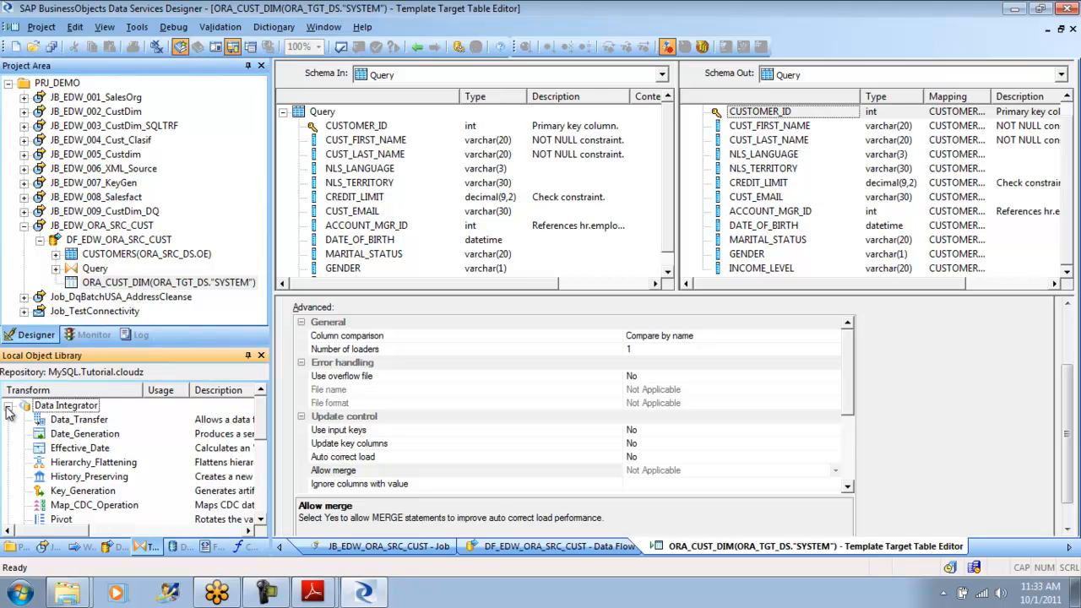
click(8, 406)
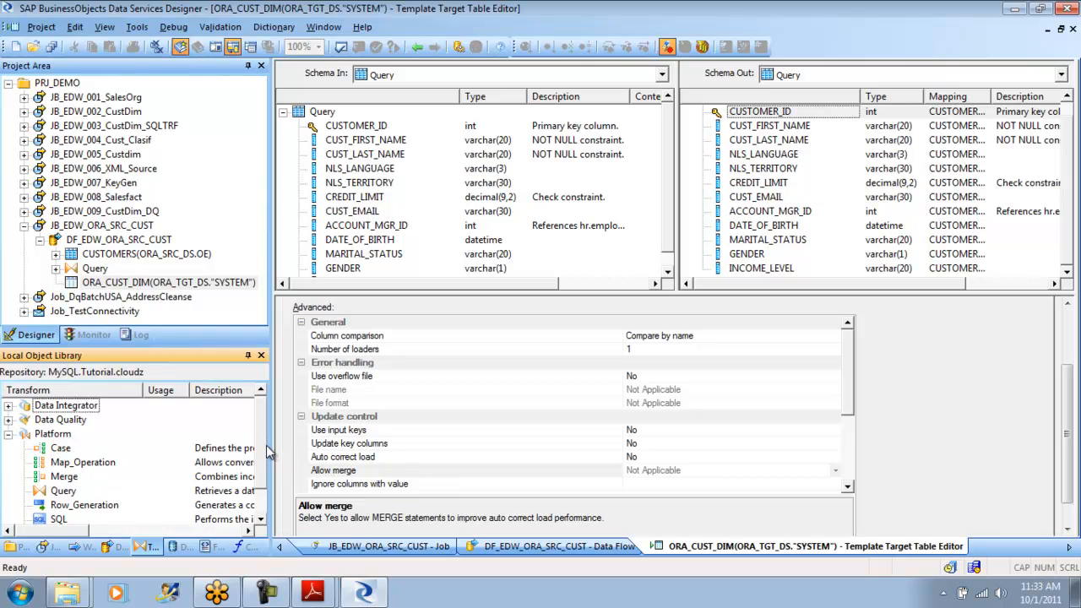
- Collapse the Platform transforms and examine the Data Integrator list, including Data_Transfer and History_Preserving
scroll(264, 464, down, 1)
scroll(263, 484, up, 1)
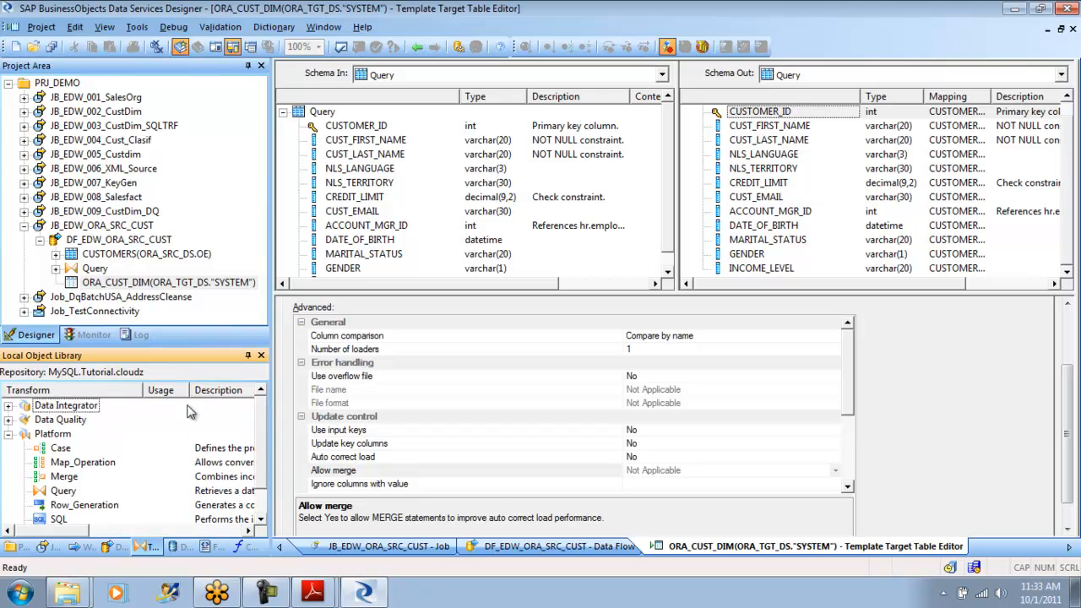
click(9, 433)
click(9, 406)
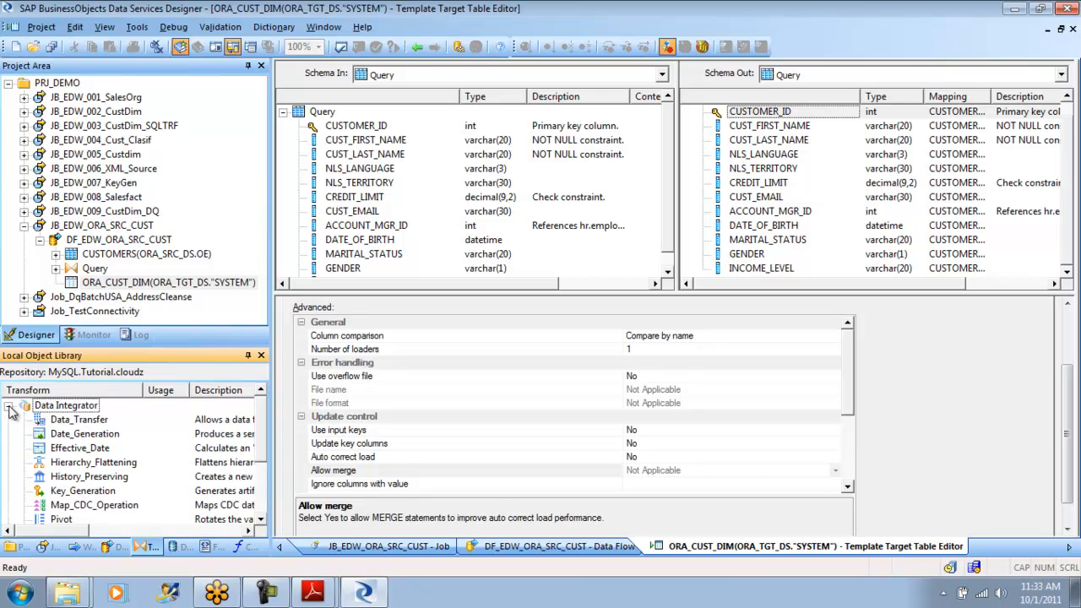
click(82, 480)
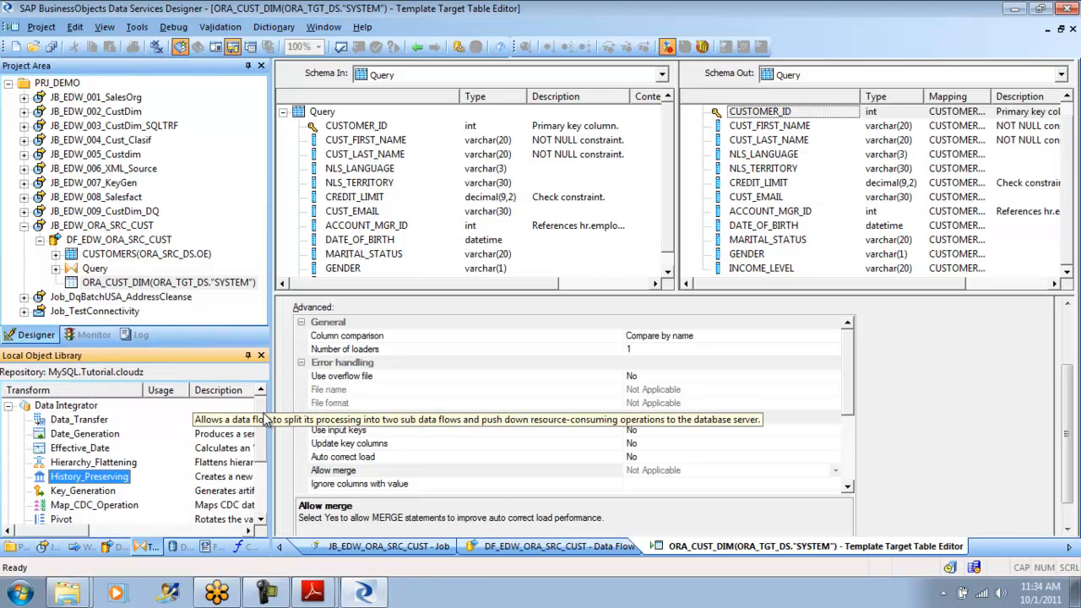
scroll(262, 416, down, 1)
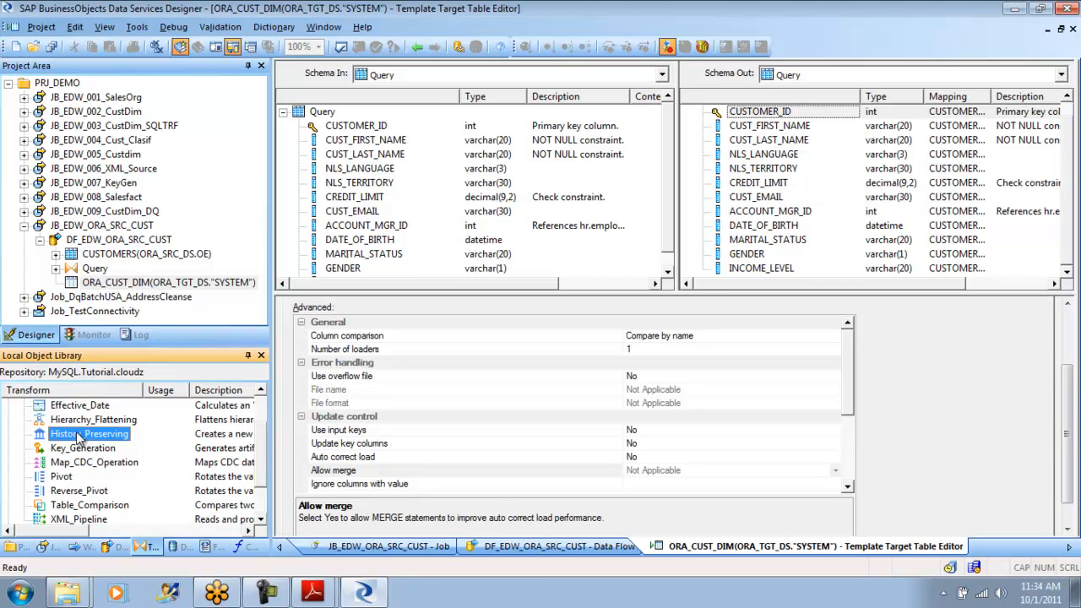
- Switch to Adobe Reader to recheck the INSERT INTO... SELECT passage on full push-down, and return to the Data Services Designer
click(315, 594)
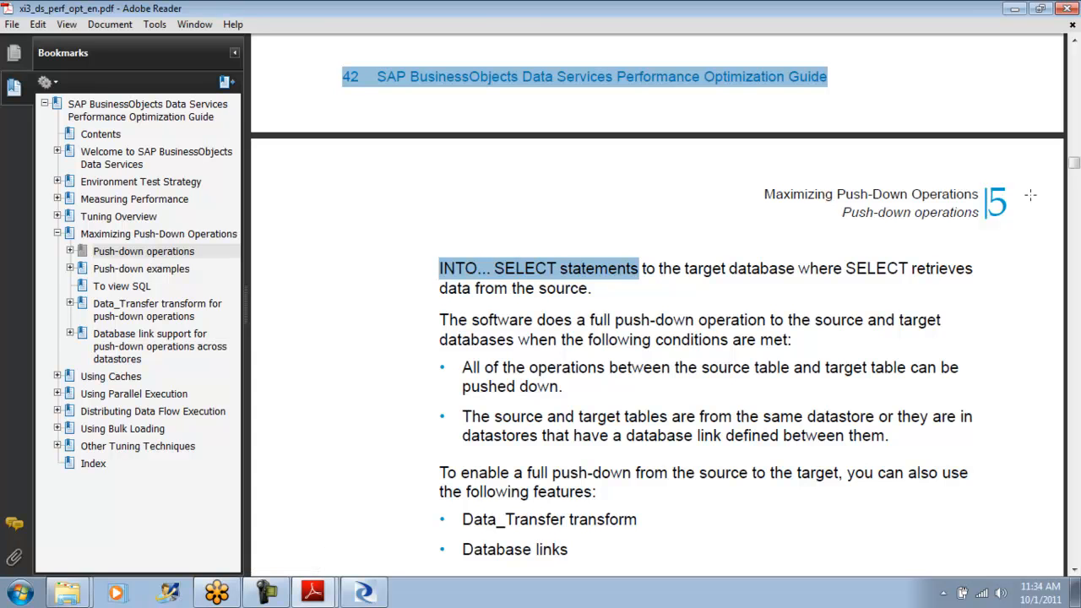
click(1073, 41)
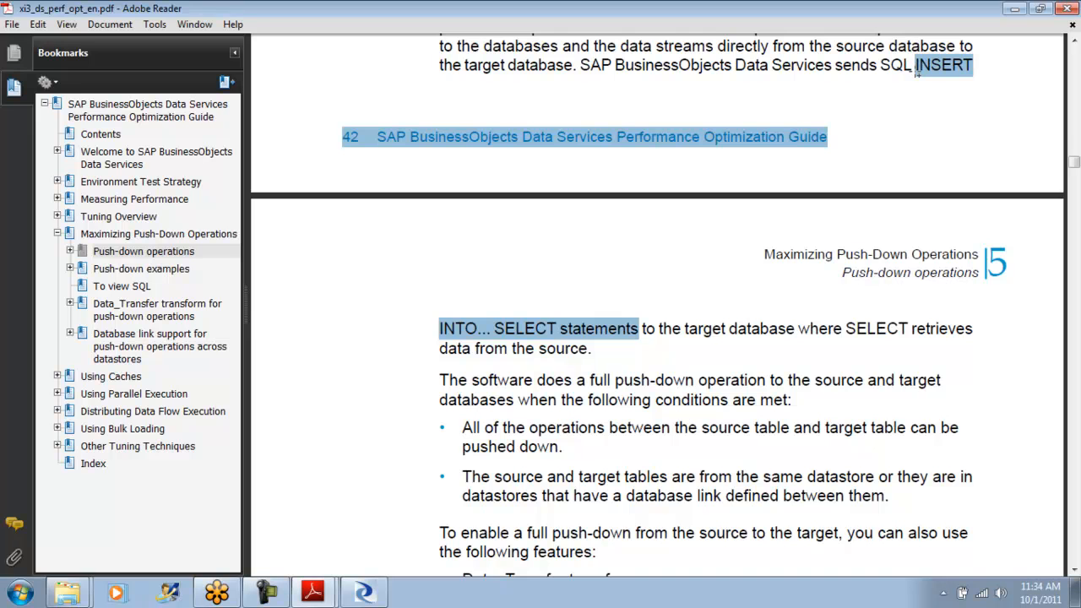
click(364, 592)
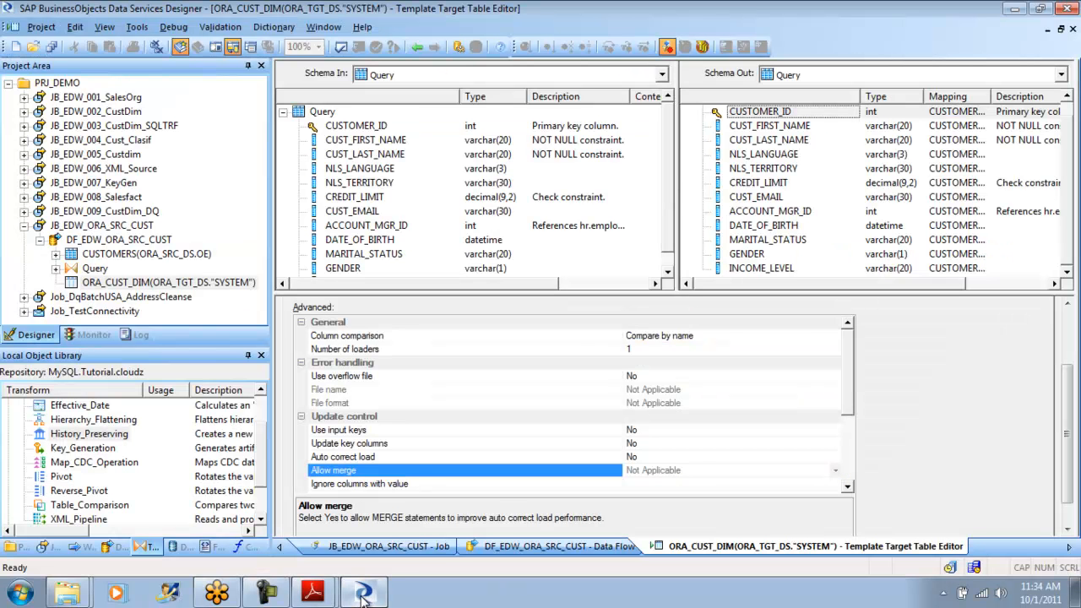
- Go back to the DF_EDW_ORA_SRC_CUST data flow and inspect its optimized SQL for ORA_SRC_DS
click(417, 47)
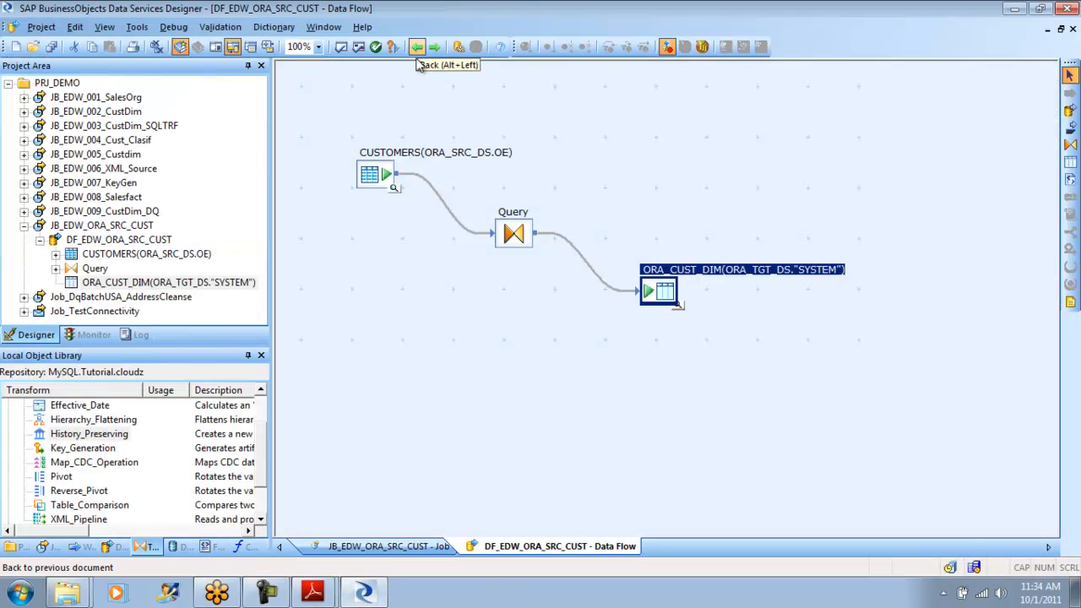
click(604, 142)
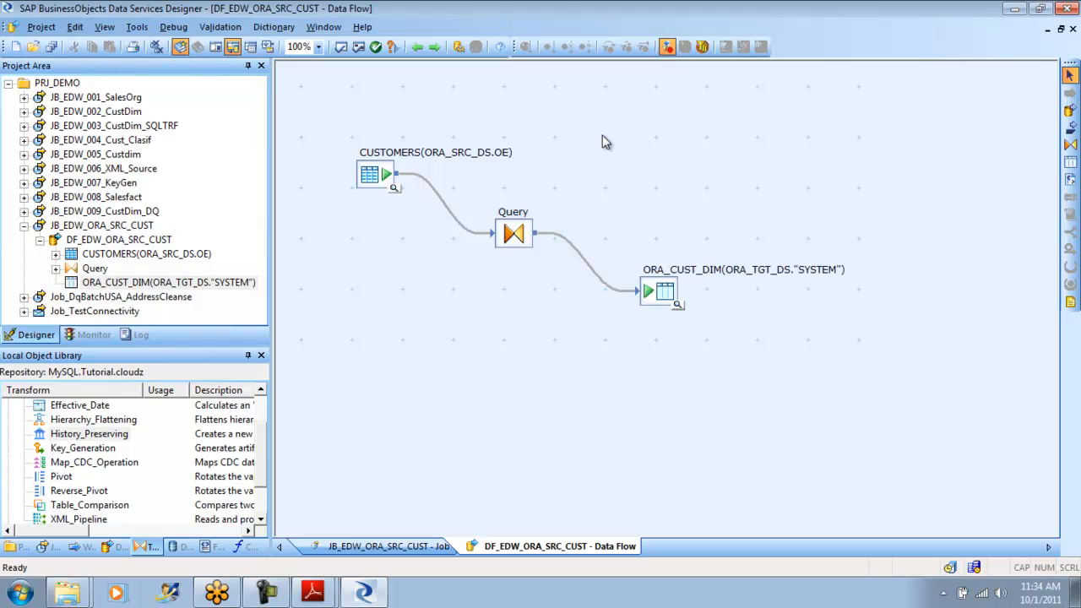
click(221, 28)
click(274, 86)
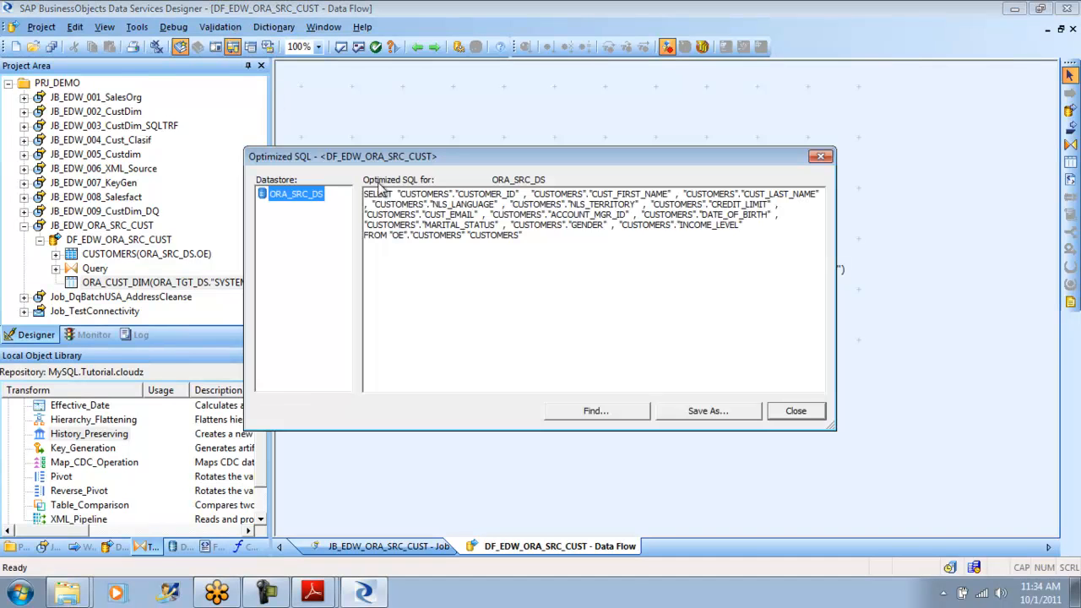
drag(541, 239, 358, 193)
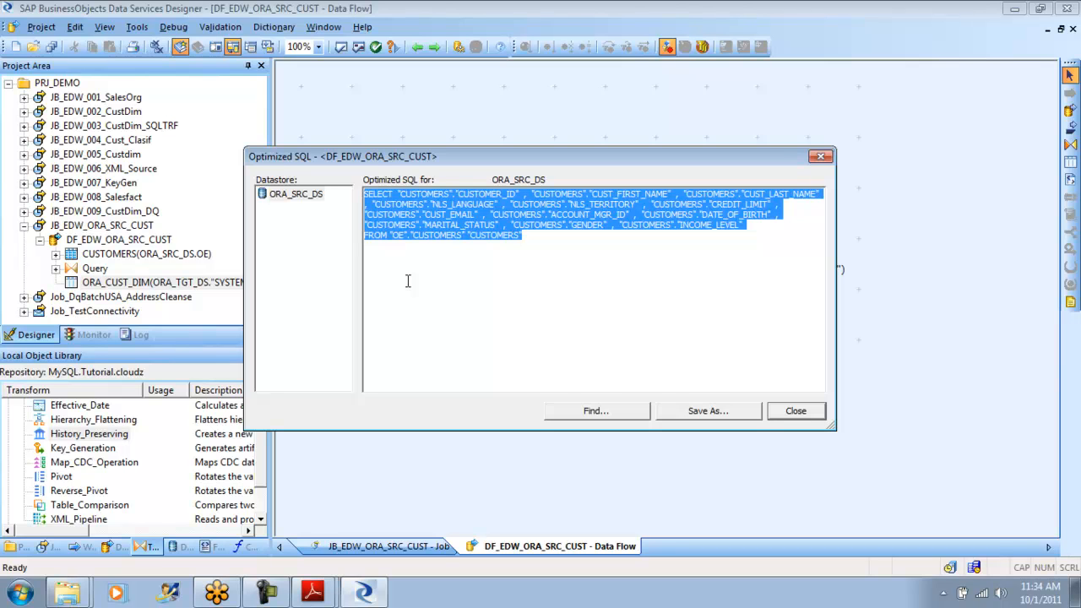
click(807, 417)
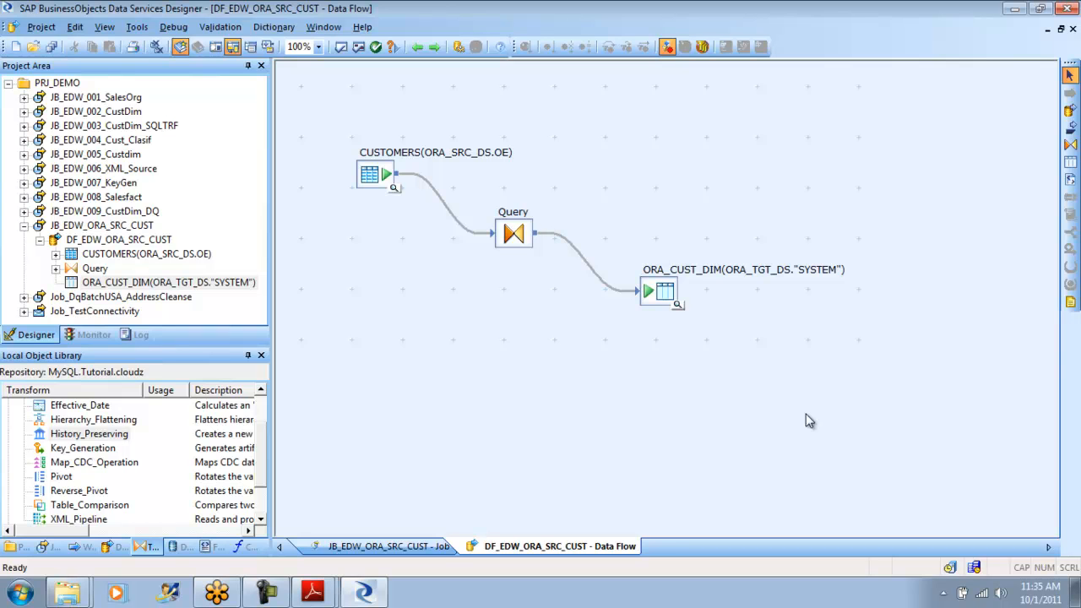
- Reopen DF_EDW_ORA_SRC_CUST from the JB_EDW_ORA_SRC_CUST job and examine the SELECT statement in its optimized SQL again
click(417, 47)
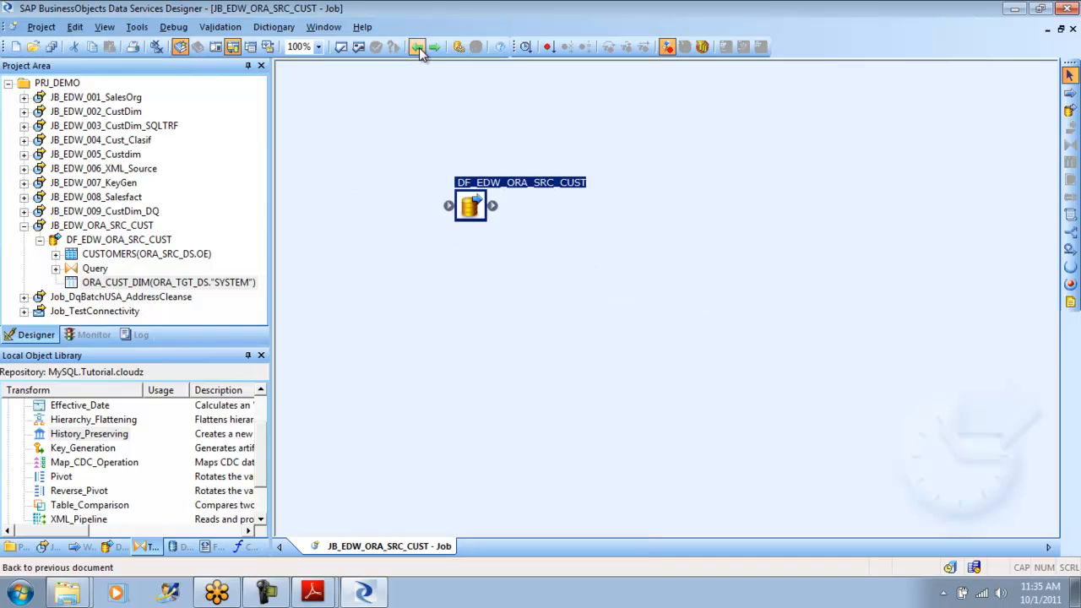
double_click(470, 202)
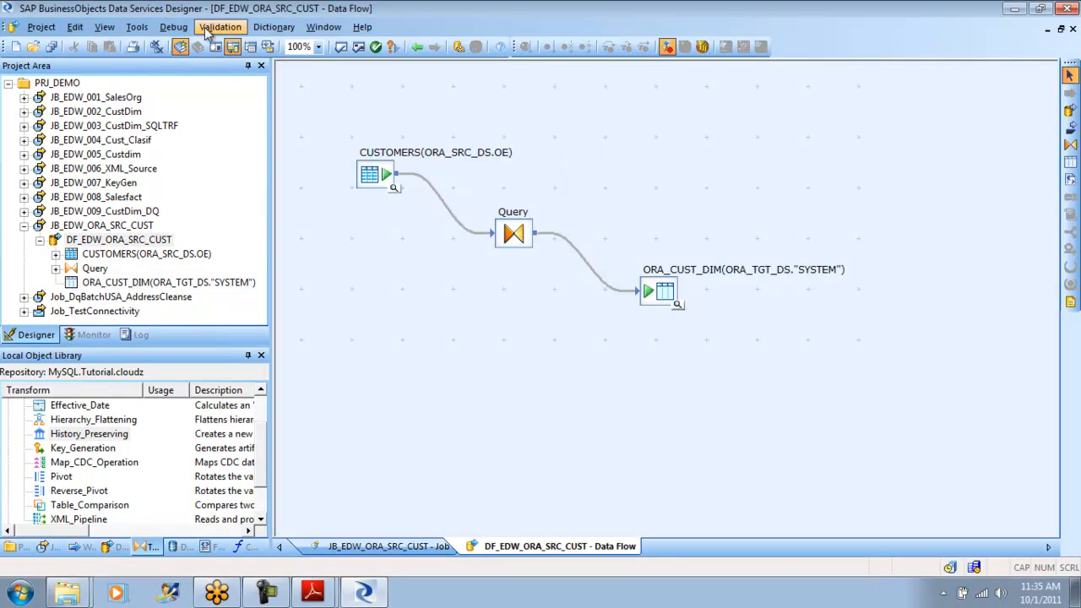
click(181, 28)
mouse_move(224, 29)
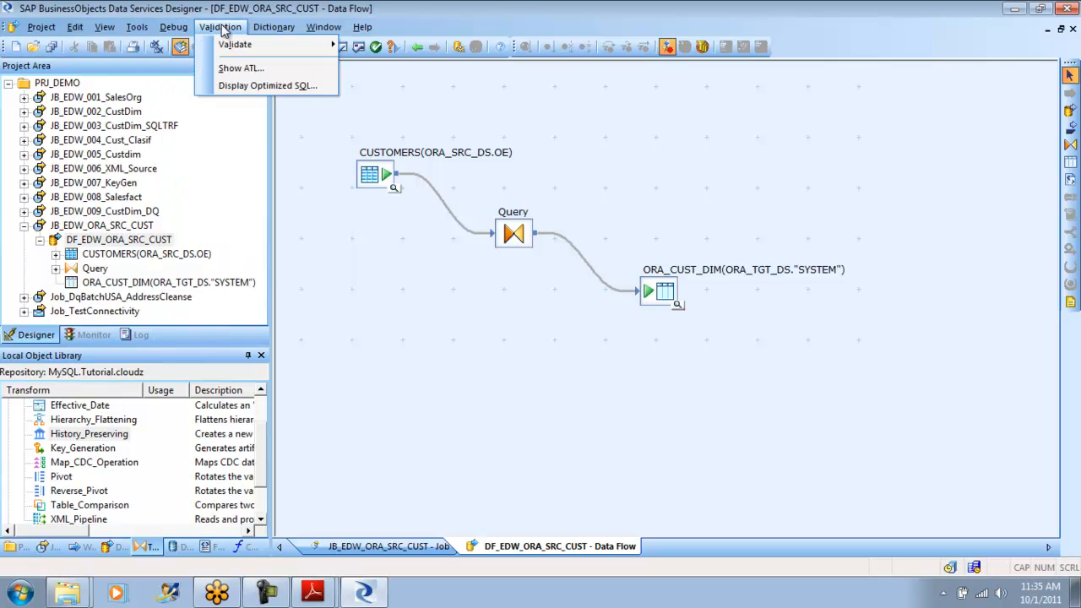
click(267, 88)
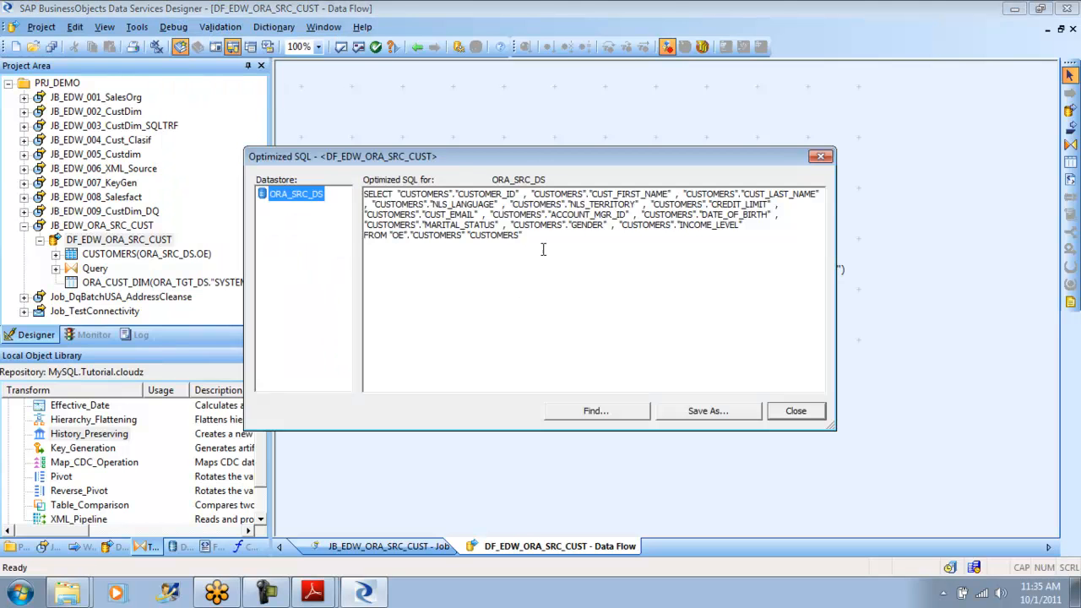
click(516, 236)
drag(516, 235, 360, 194)
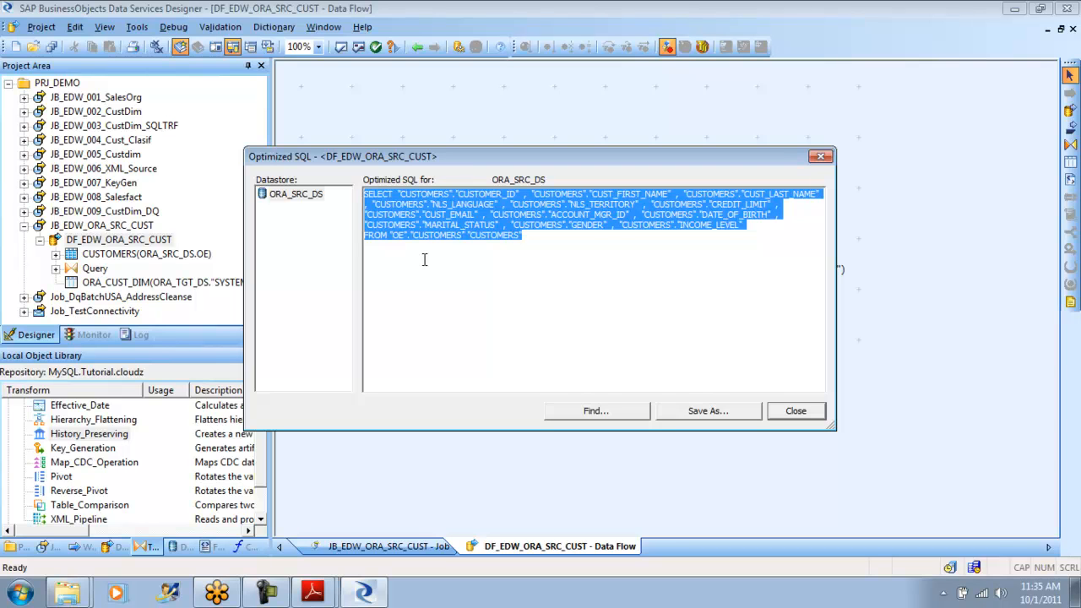
click(532, 238)
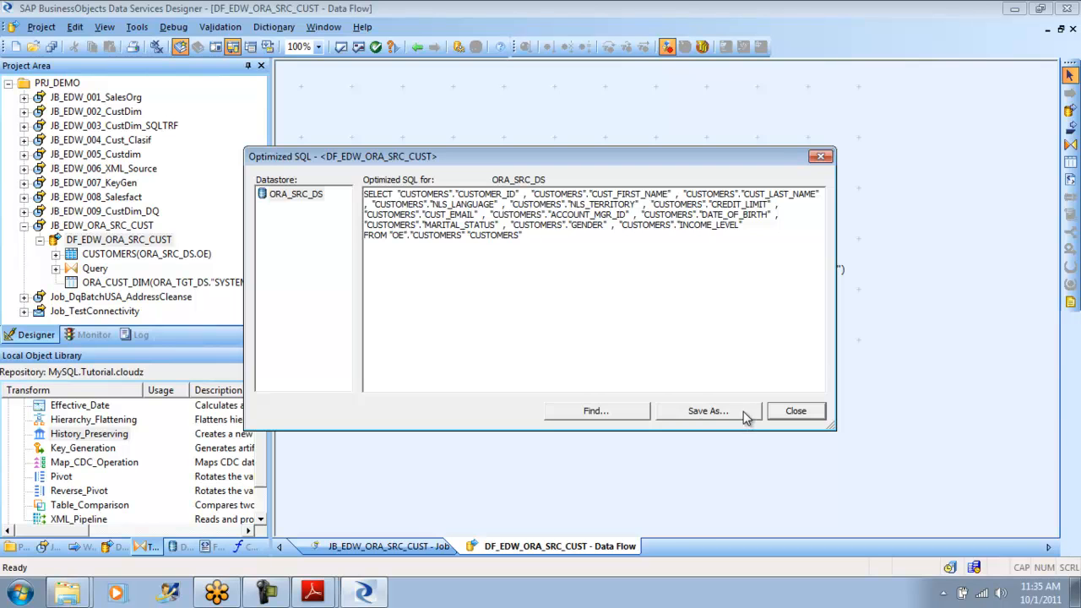
click(795, 411)
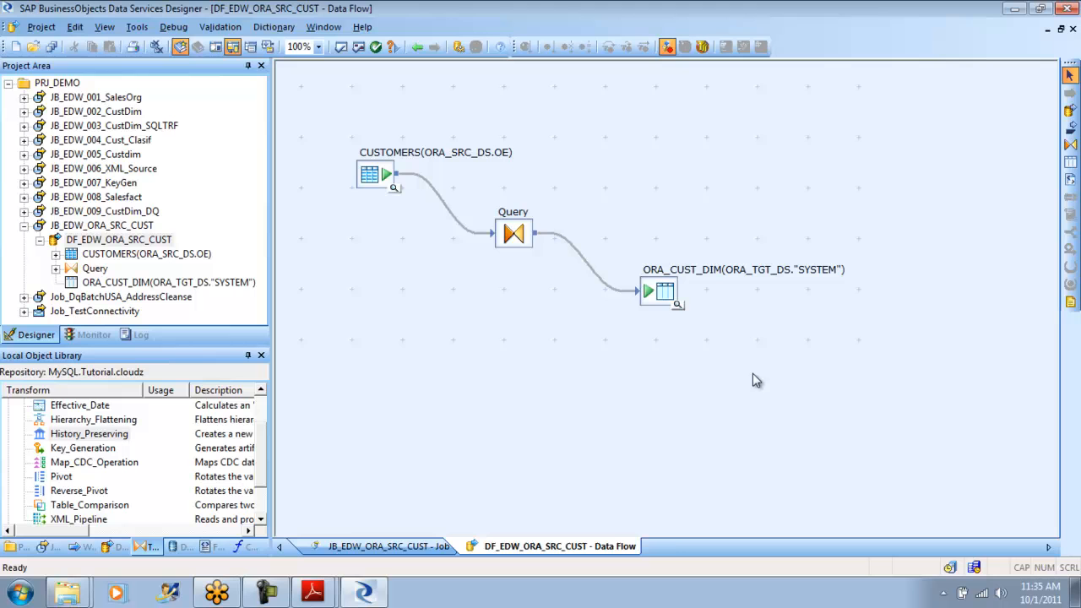
- Add the WHERE condition CUSTOMERS.GENDER = 'MALE' to the Query transform, return to the data flow, and save it
double_click(521, 238)
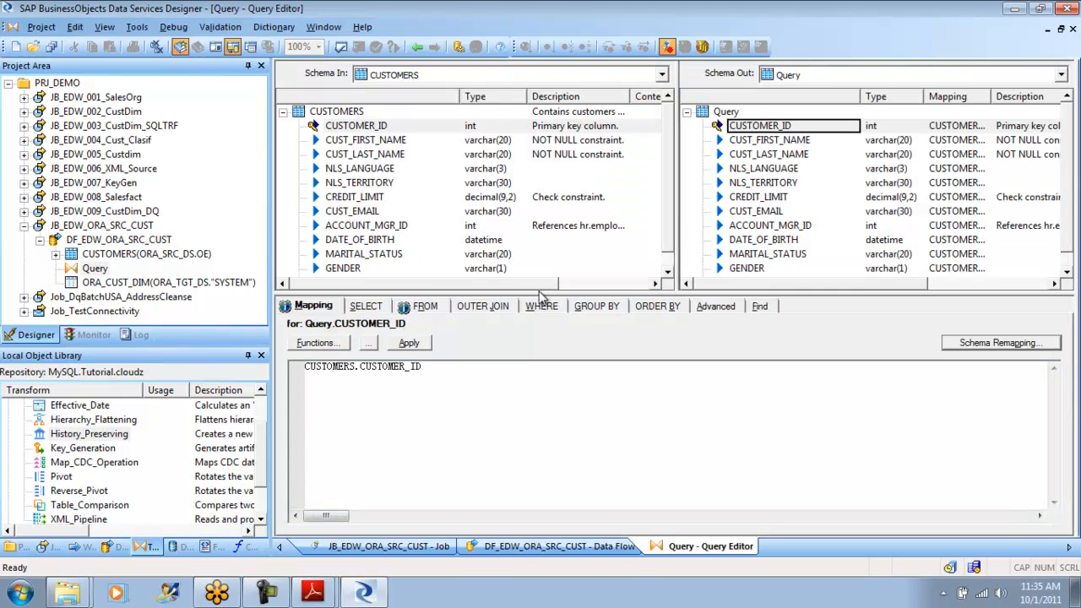
click(541, 310)
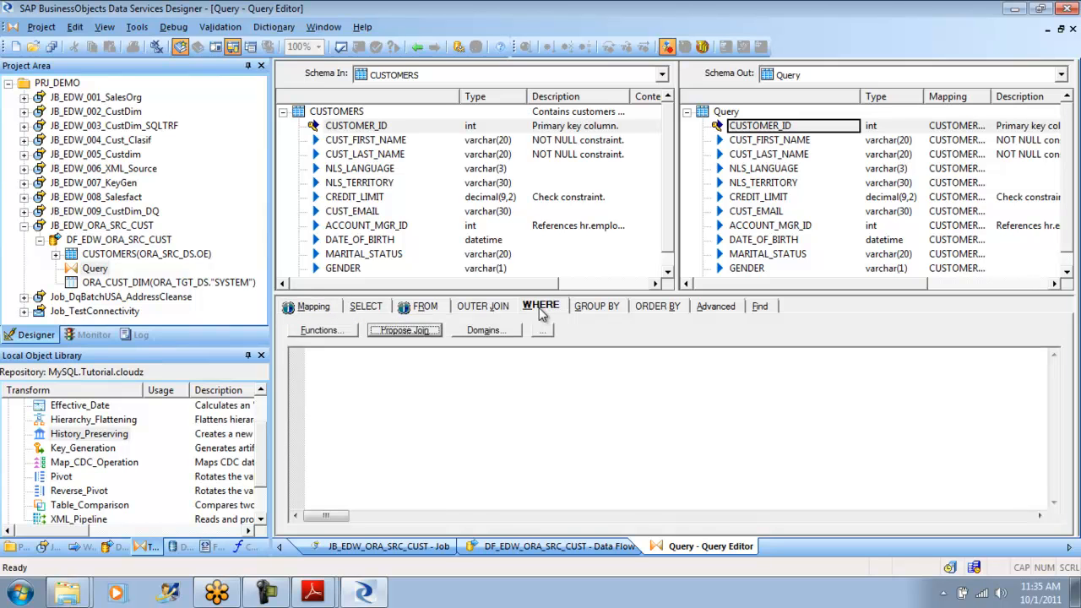
drag(351, 271, 363, 379)
text(= 'M)
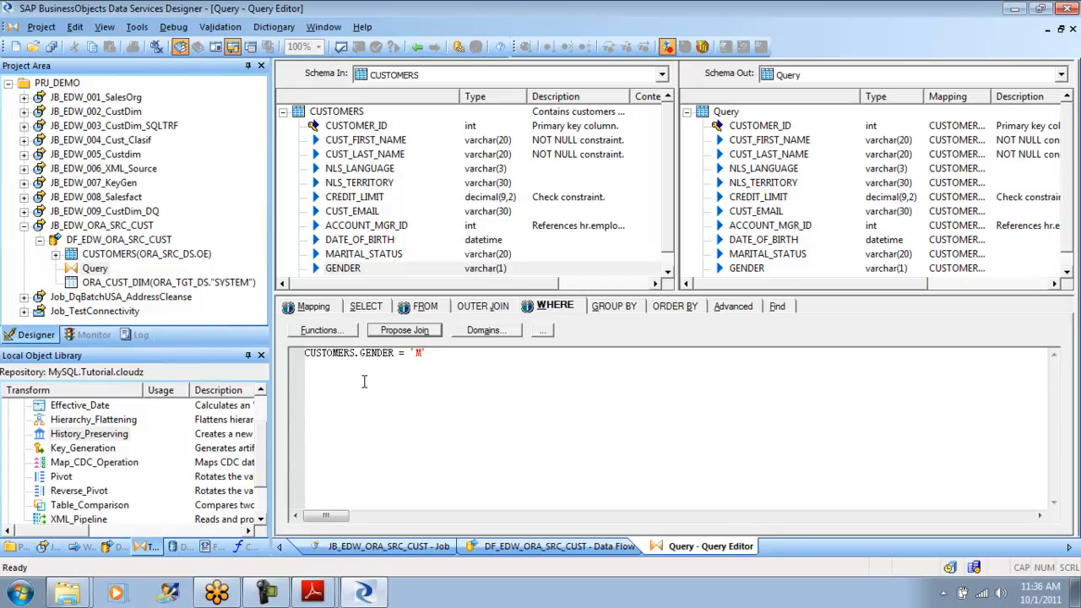
text(ALE')
click(417, 46)
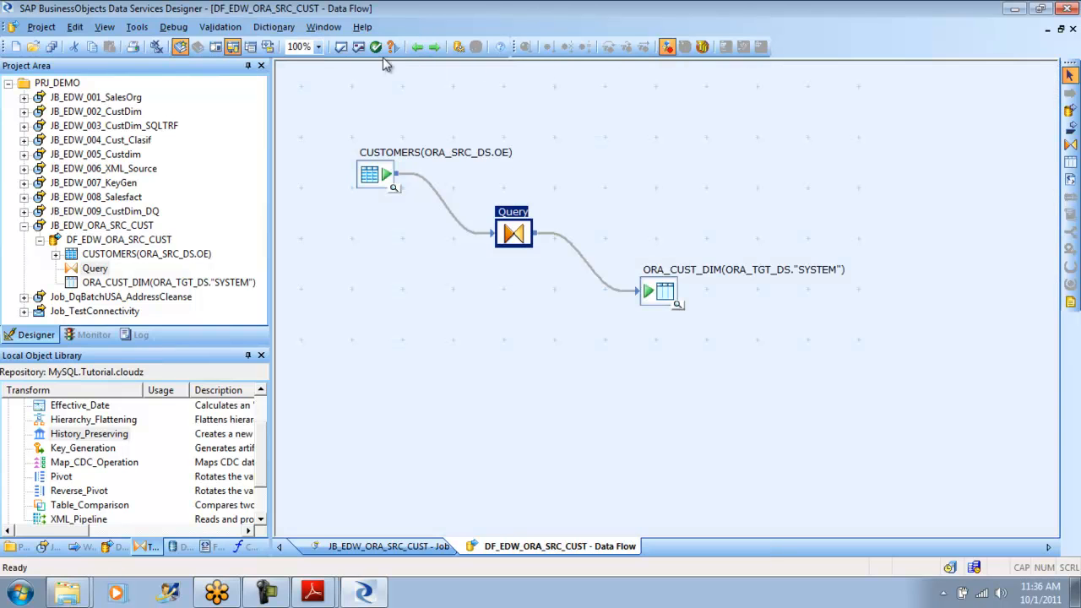
click(41, 27)
click(54, 120)
- Display the filtered data flow's optimized SQL and inspect its WHERE clause on GENDER
click(220, 27)
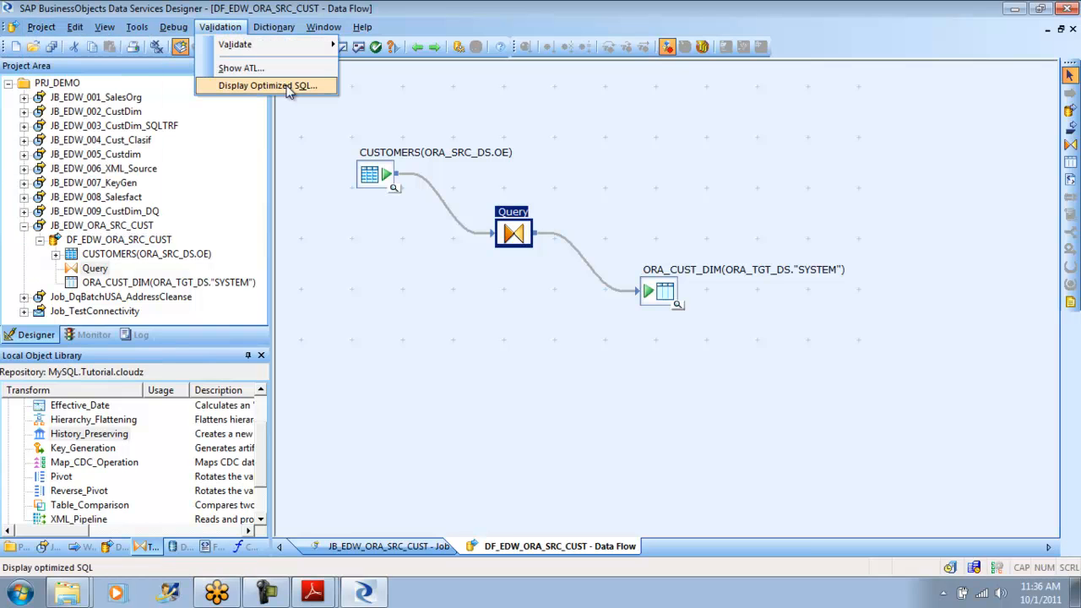
click(289, 86)
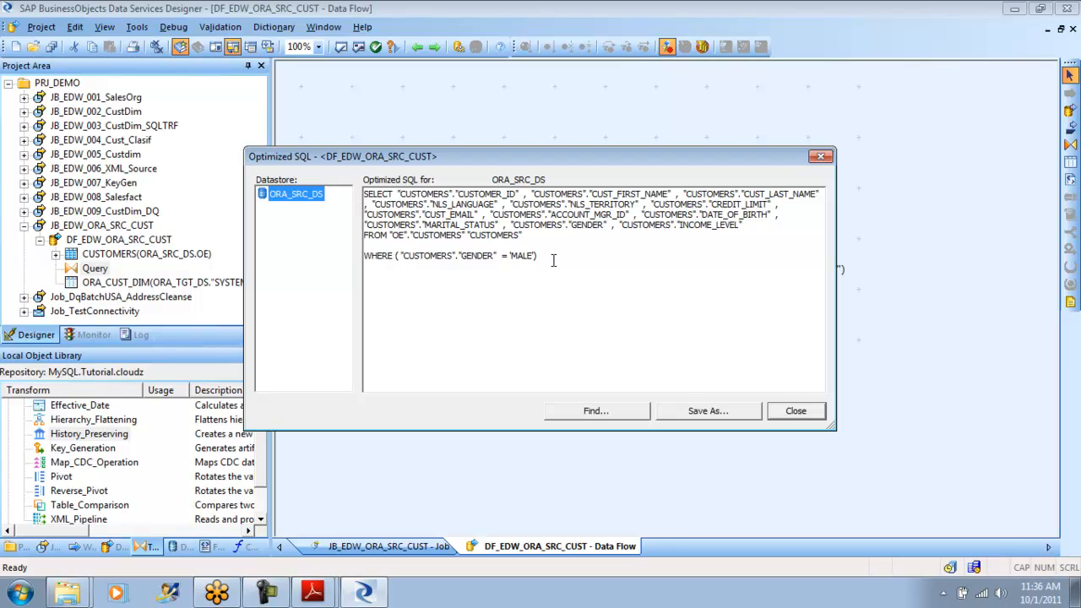
double_click(516, 257)
drag(516, 259, 349, 258)
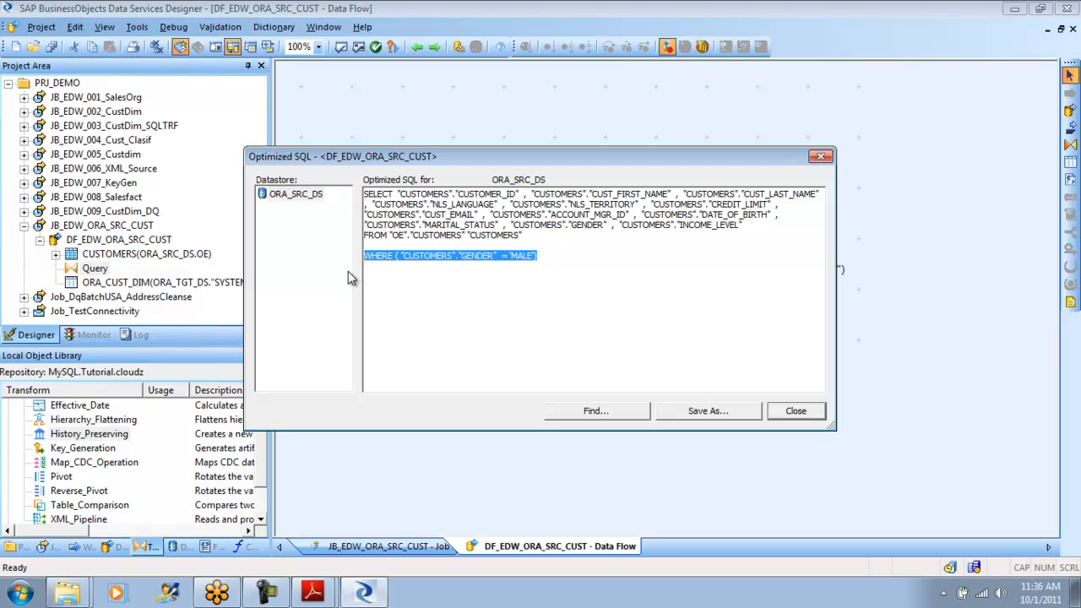
click(796, 411)
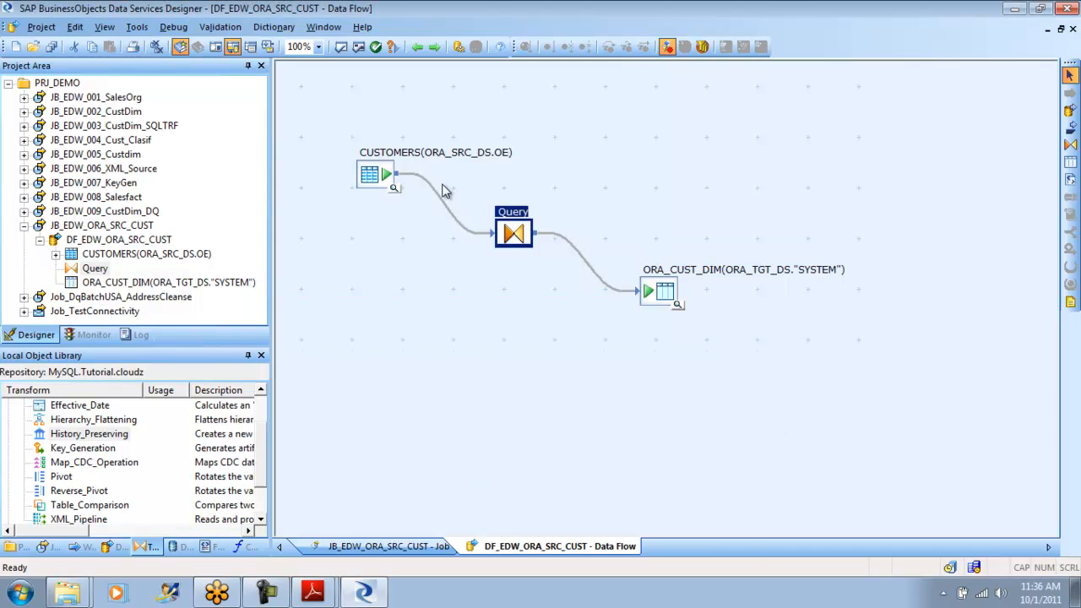
- Browse the Miscellaneous, Math and Conversion function categories from the Query transform's CUSTOMER_ID mapping, including the to_decimal description
double_click(521, 244)
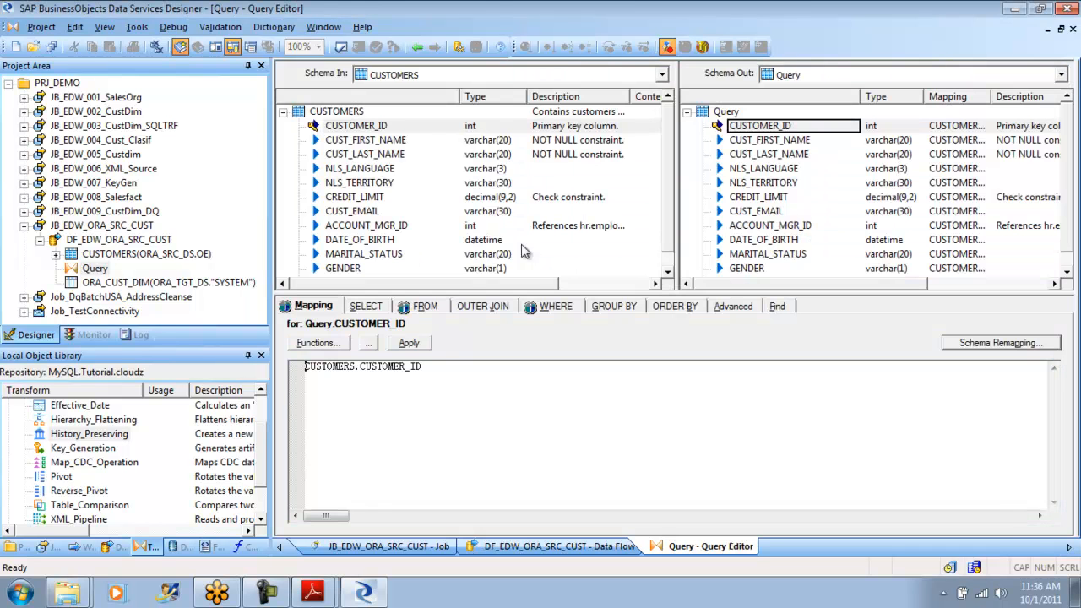
click(315, 344)
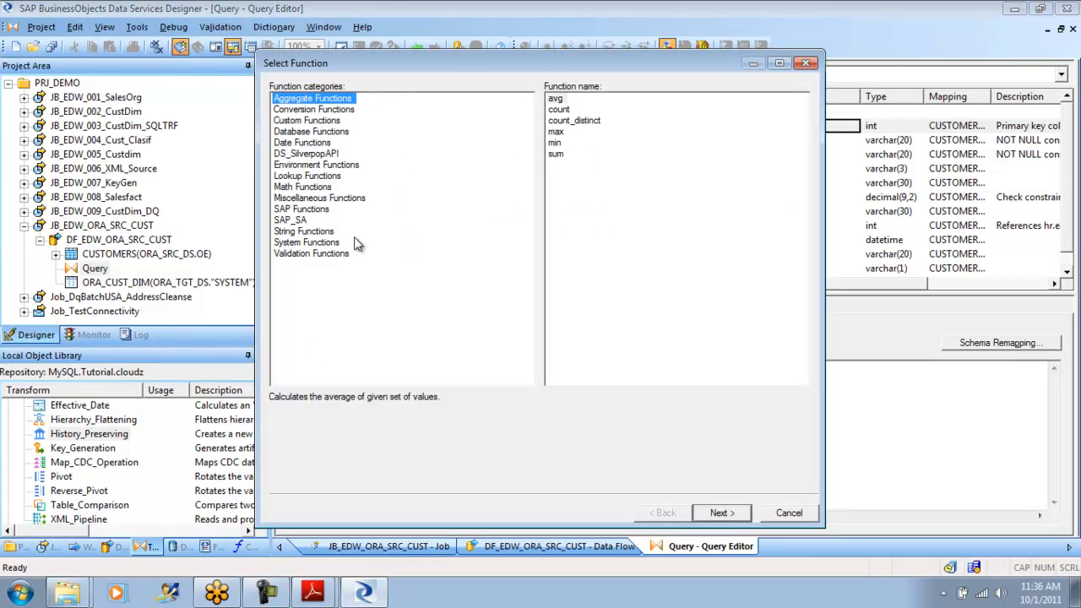
click(314, 199)
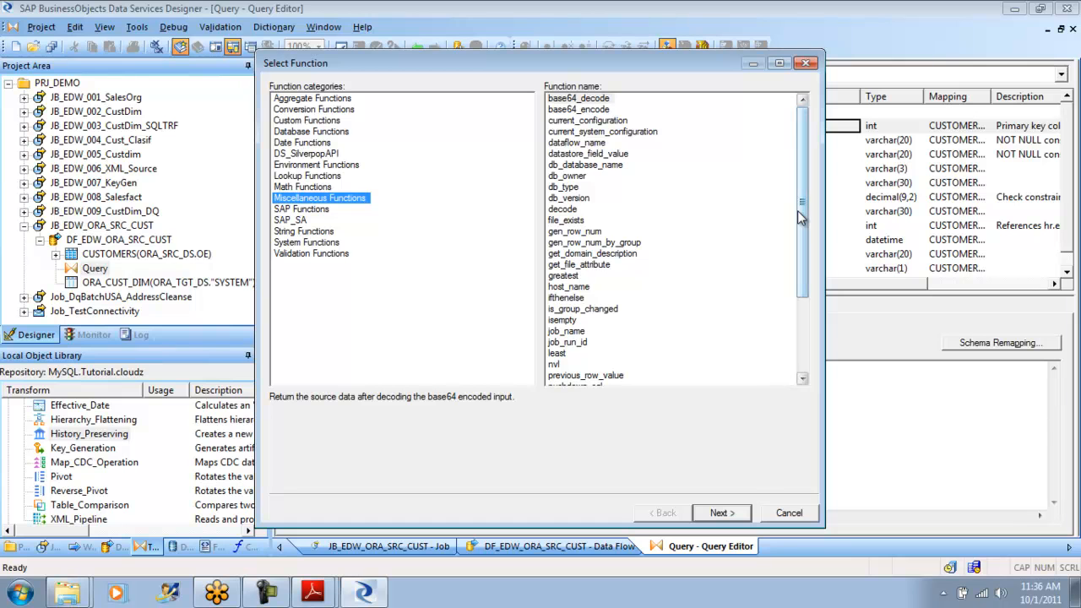
drag(799, 210, 800, 177)
click(305, 187)
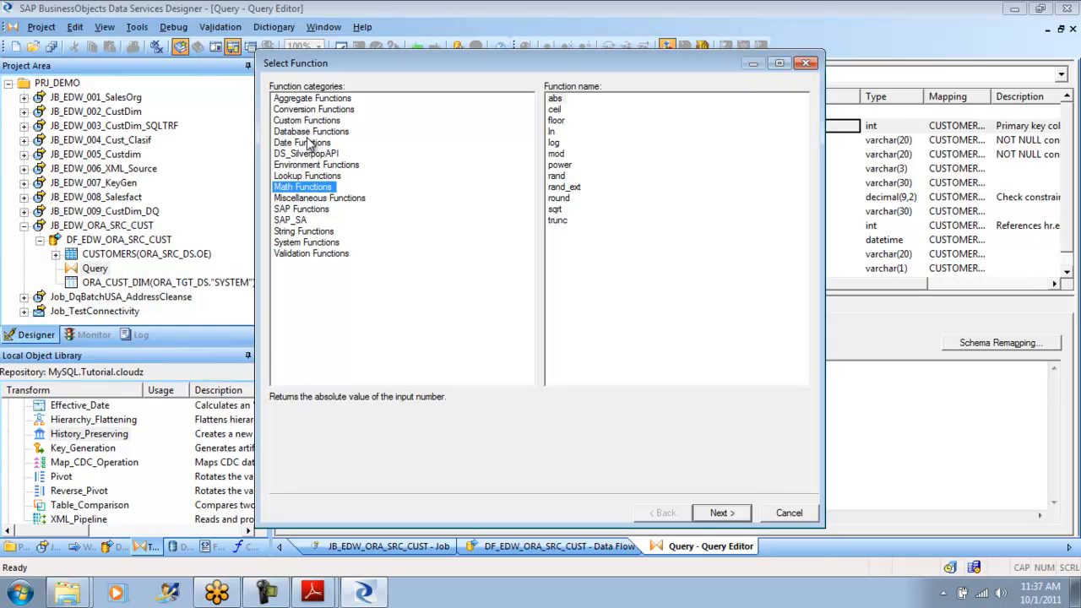
click(313, 111)
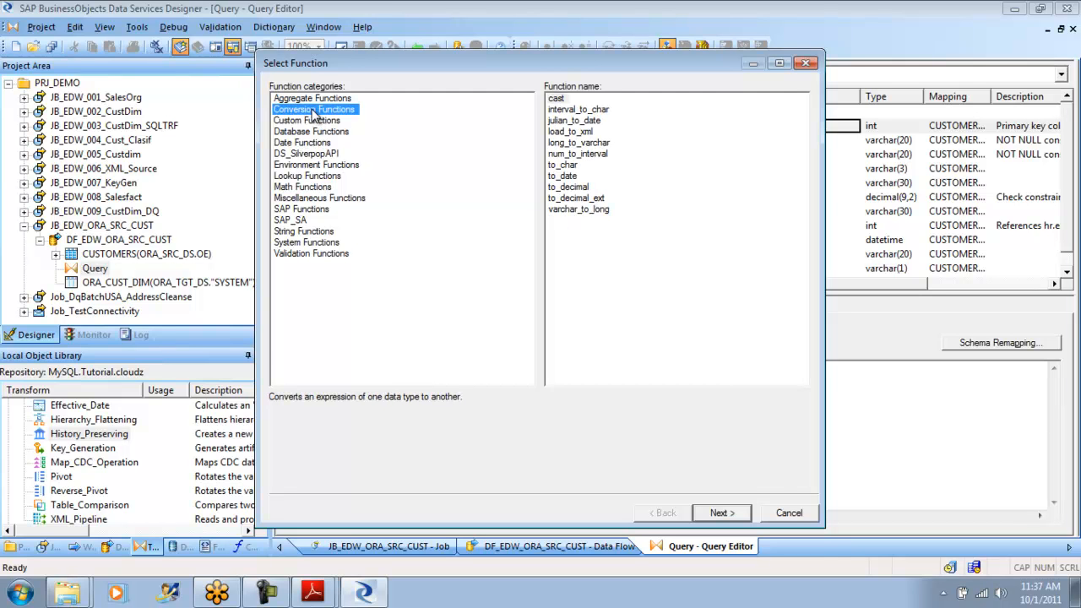
click(593, 188)
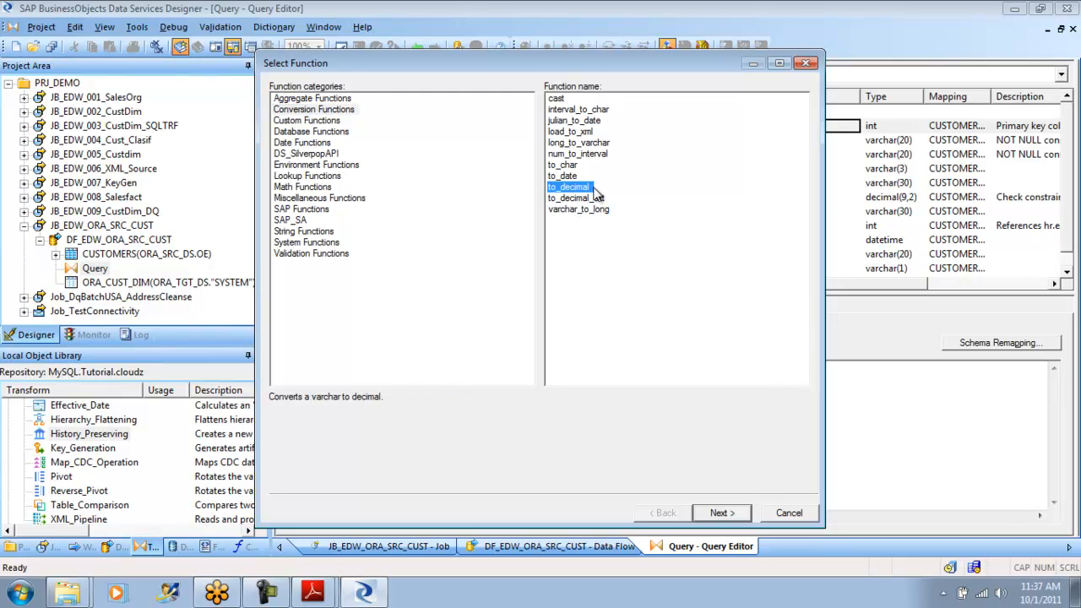
click(789, 512)
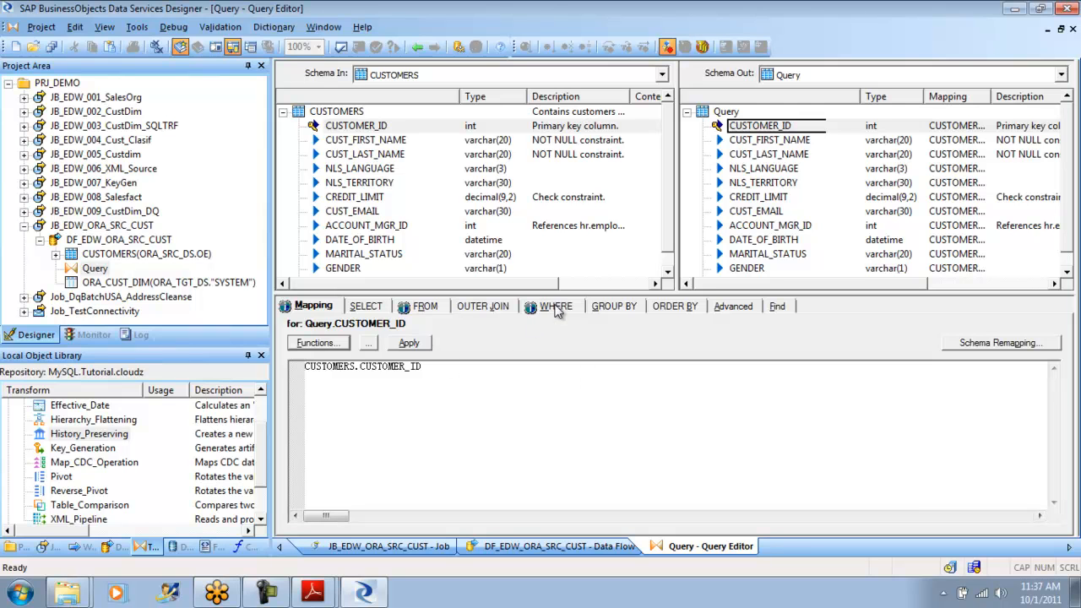
- Replace the gender condition in the Query's WHERE clause with the start of a to_decimal function call on CUSTOMERS.CUSTOMER_ID
click(555, 306)
drag(439, 353, 306, 353)
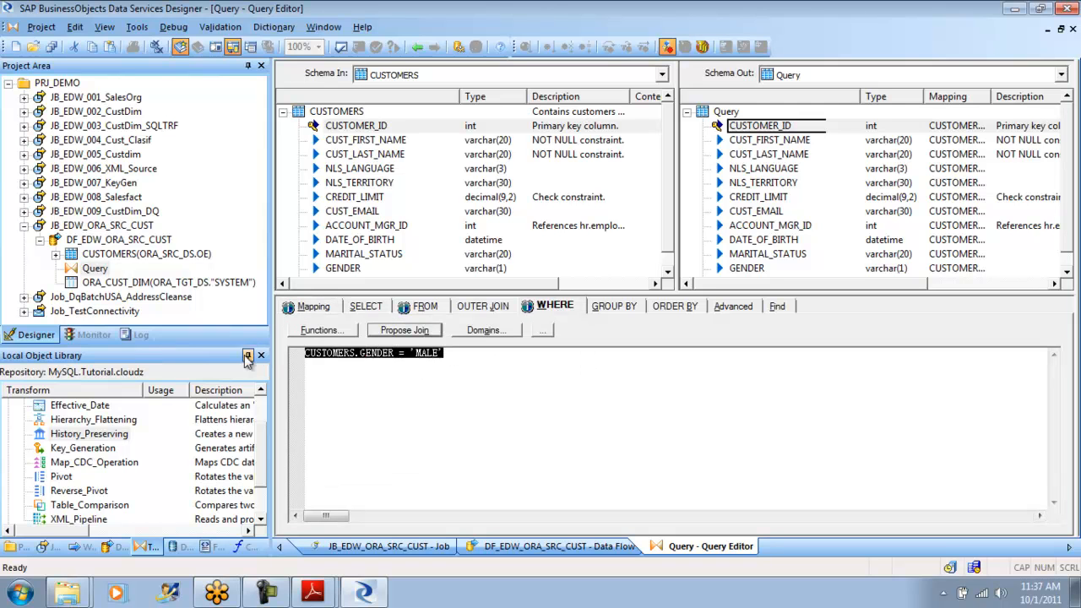
key(Delete)
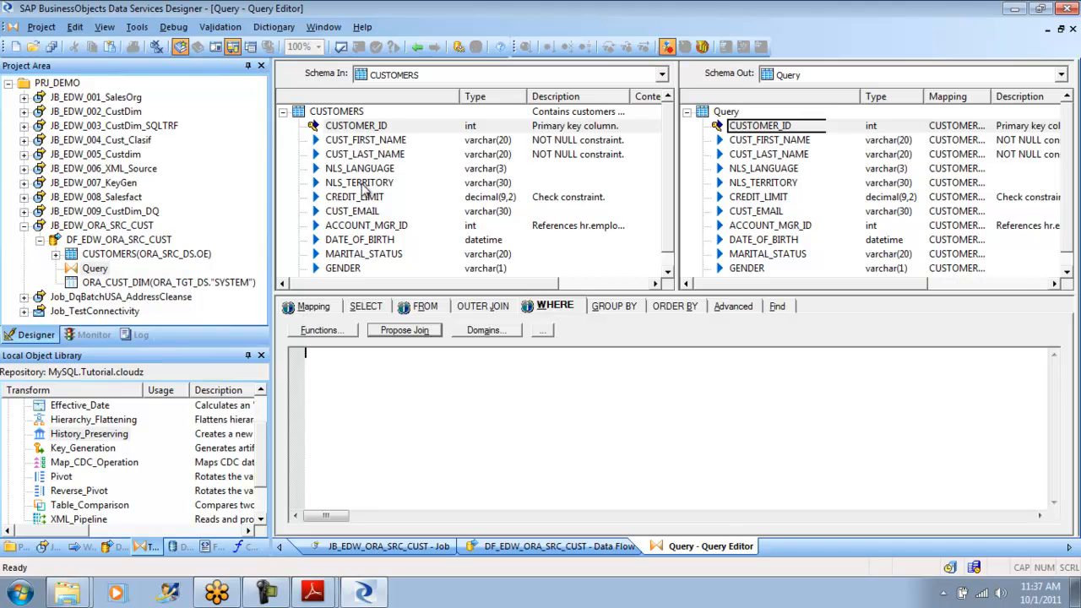
click(352, 131)
drag(350, 129, 359, 395)
key(Home)
text(to_)
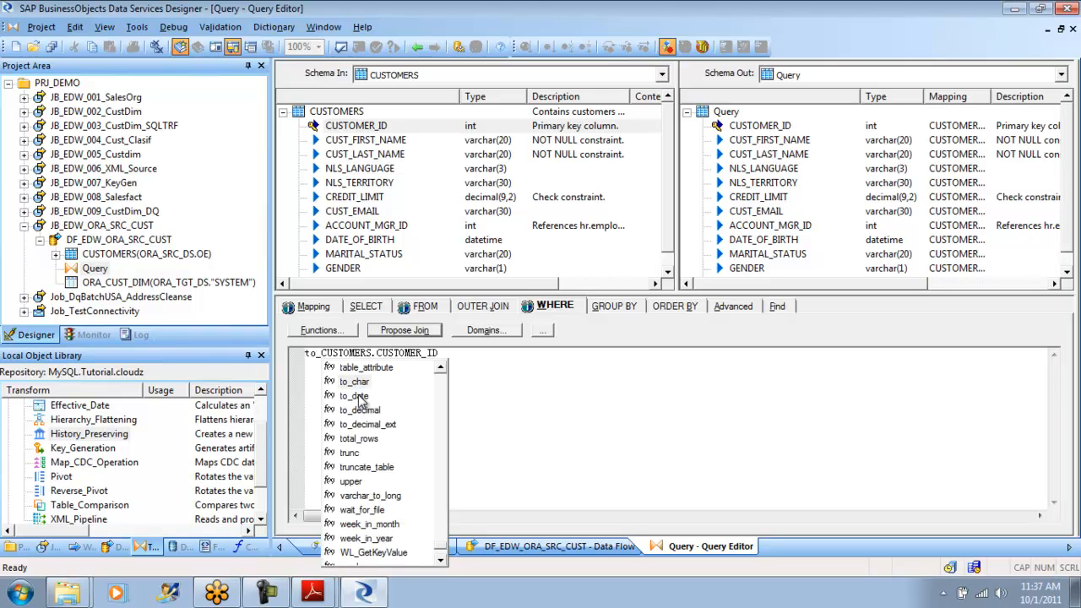
double_click(372, 409)
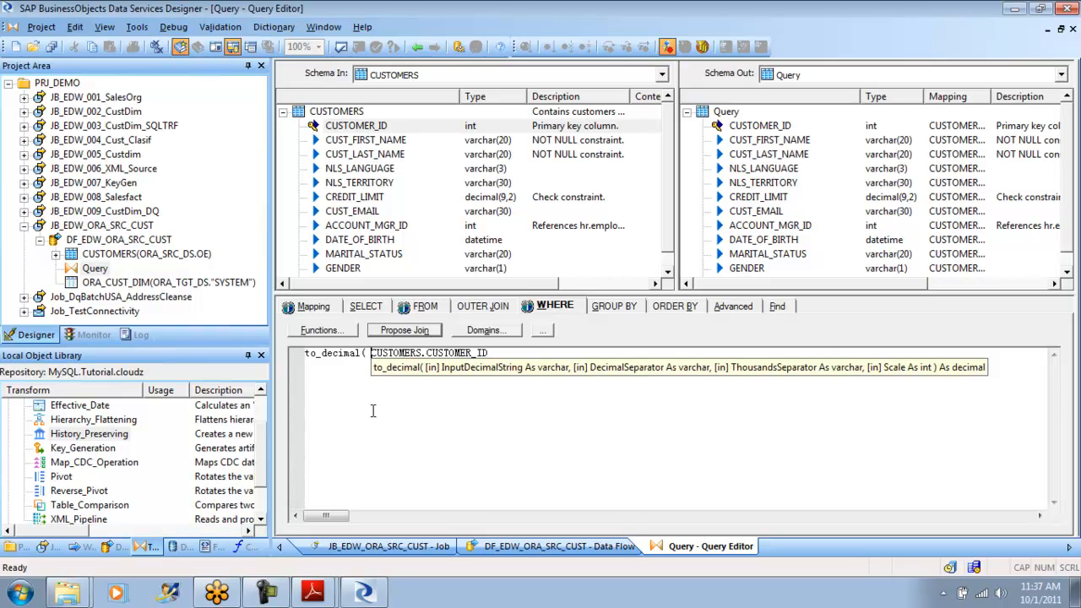
- Complete the to_decimal call with decimal separator '.', thousands separator ',' and scale 5
click(498, 351)
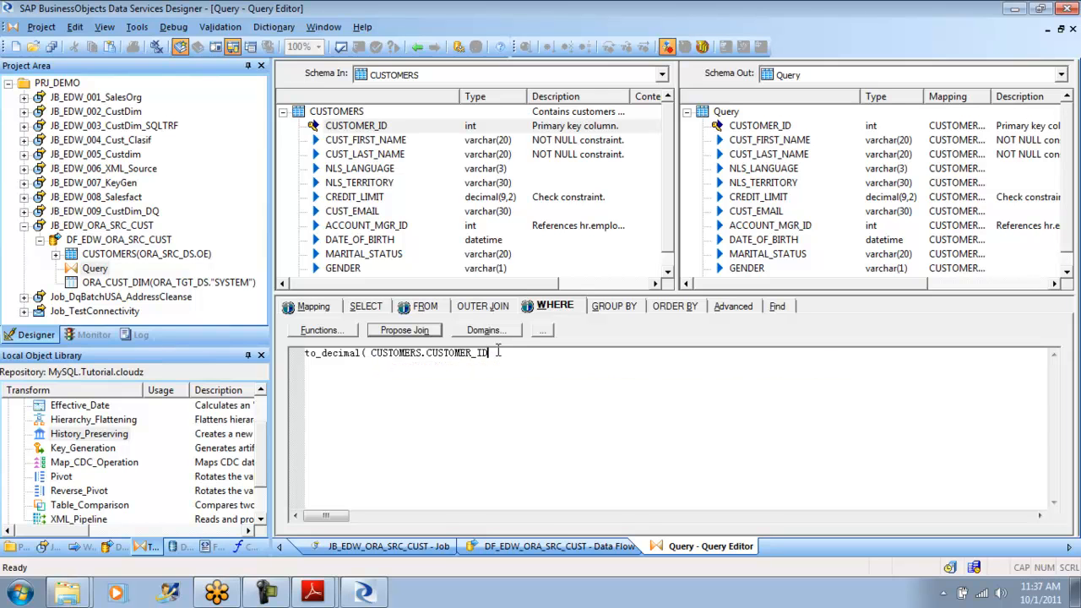
text(,)
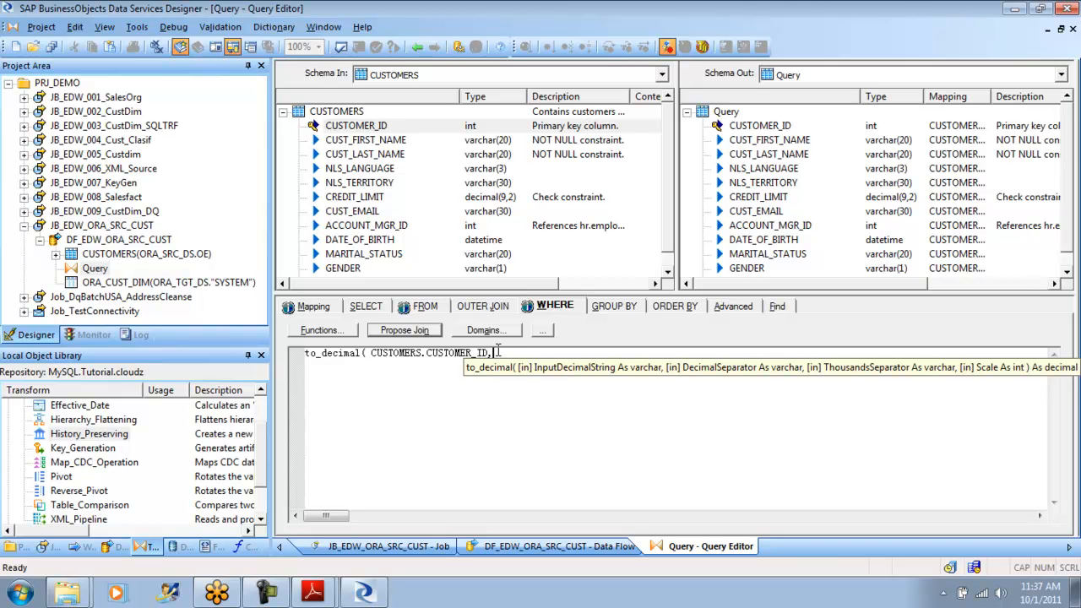
text('.',)
click(491, 356)
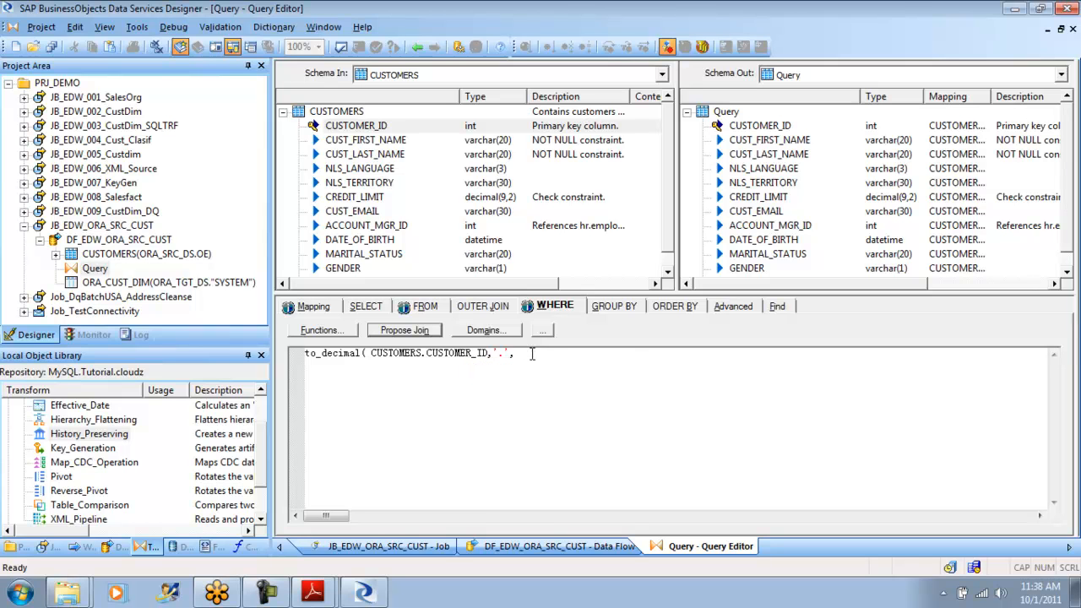
text(',',',)
click(489, 353)
text(,)
click(366, 353)
click(562, 355)
text(5))
- Validate the Query transform and read the full text of the WHERE clause message
click(341, 46)
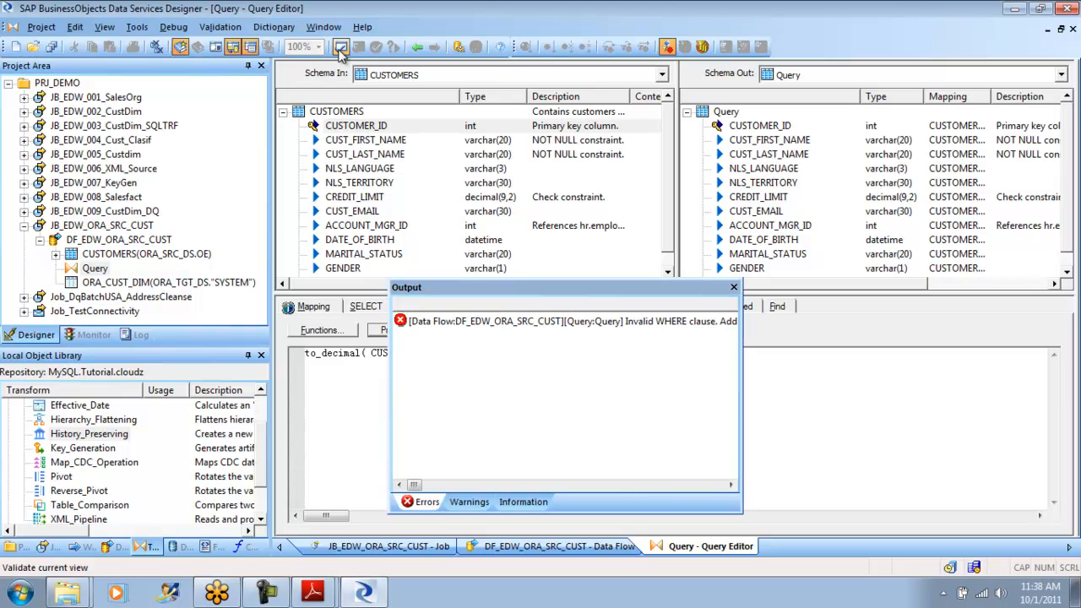
click(565, 329)
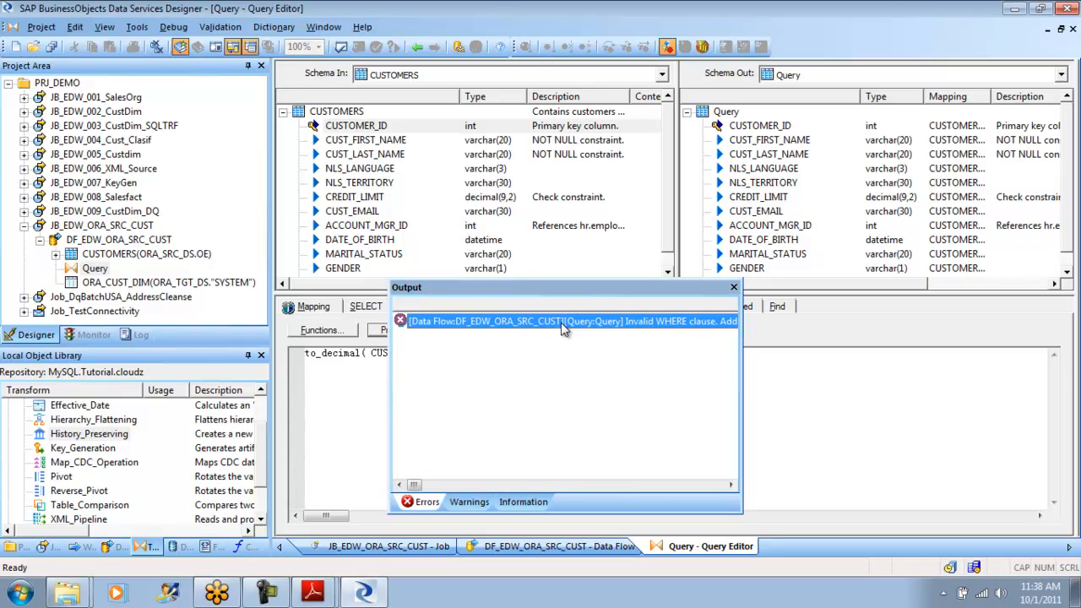
right_click(564, 329)
click(594, 336)
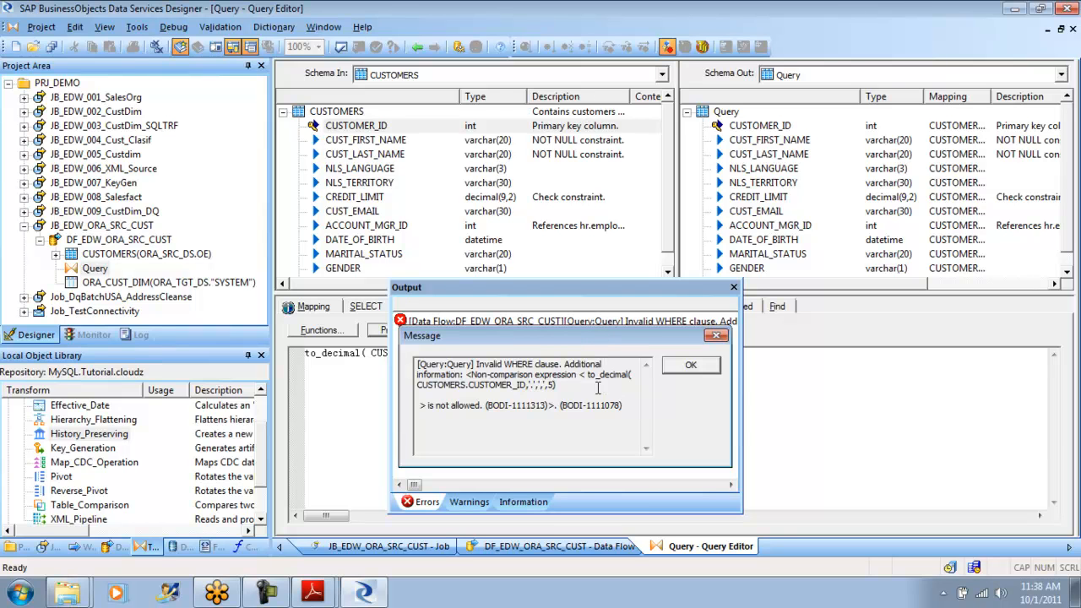
click(691, 368)
click(691, 366)
click(733, 287)
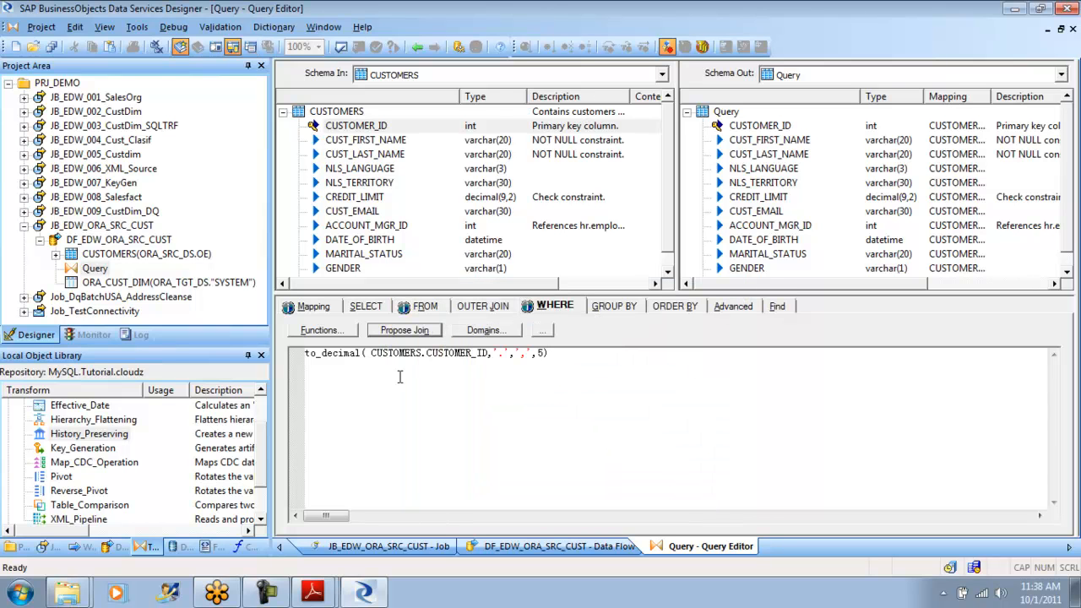
- Compare the to_decimal expression in the WHERE clause with = 100 and validate the Query transform again
click(365, 353)
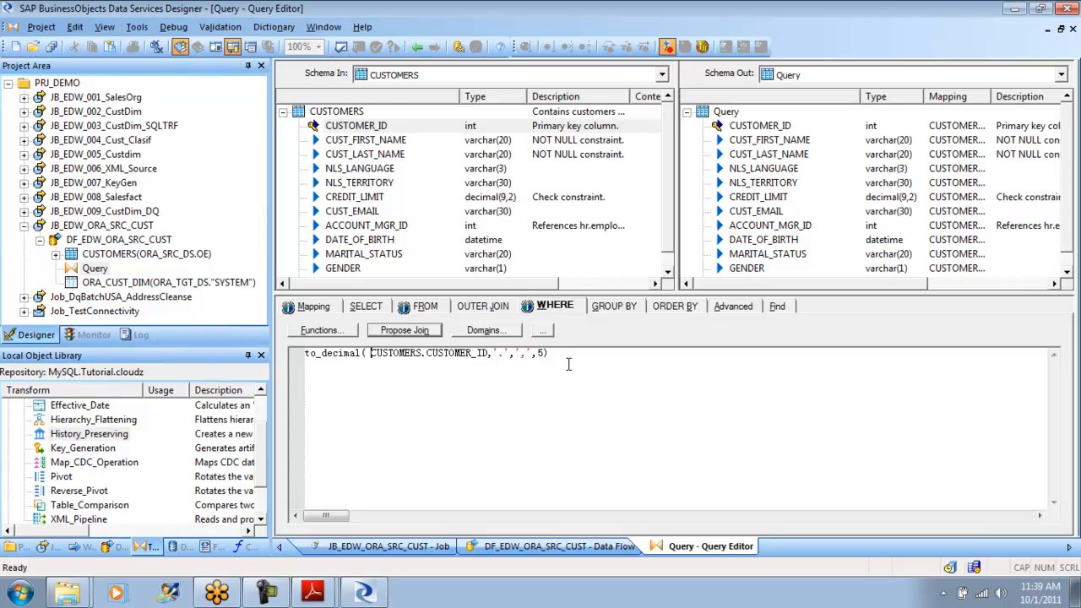
click(594, 351)
text(= 100)
click(341, 47)
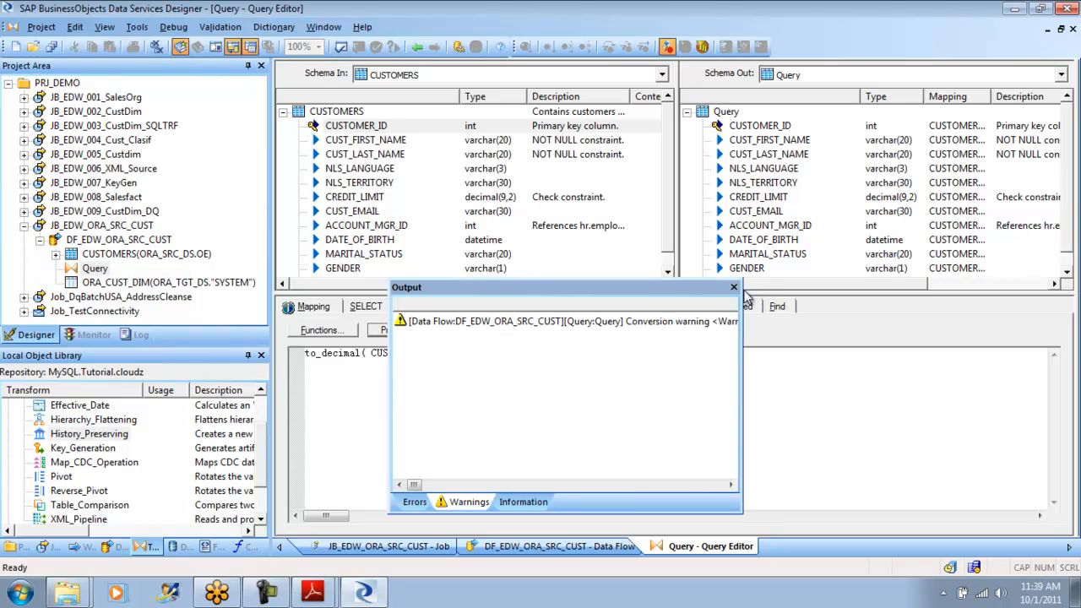
click(734, 288)
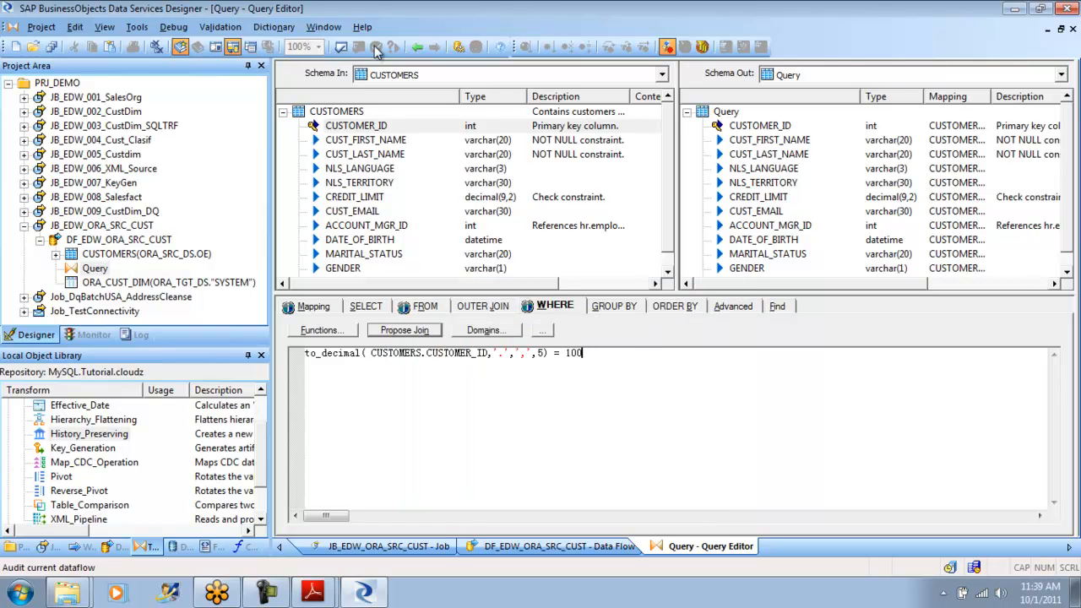
click(340, 49)
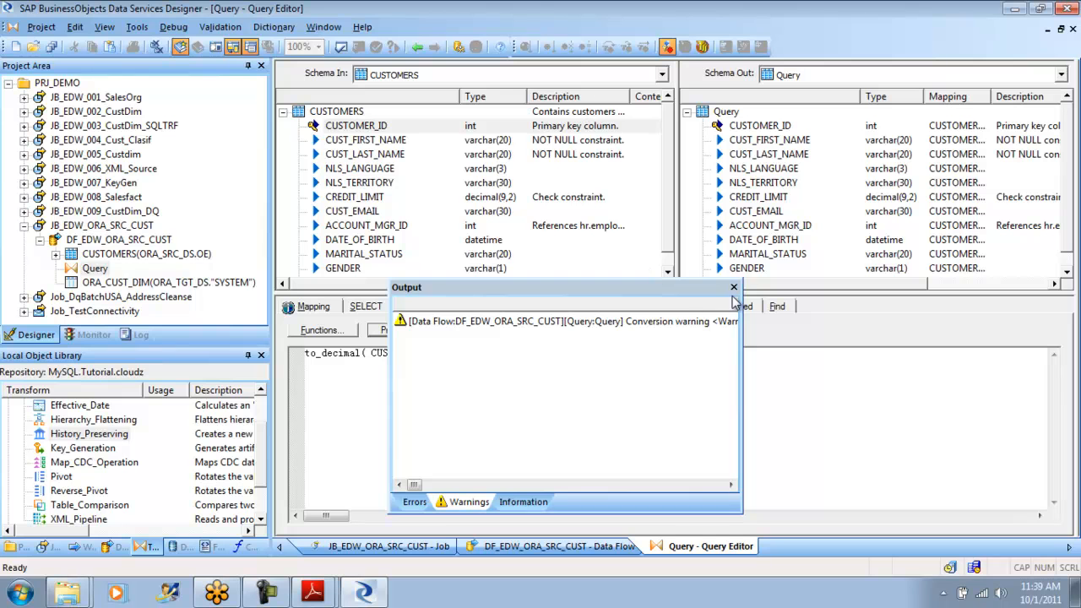
click(732, 284)
- Return to the data flow and check its optimized SQL for ORA_SRC_DS to see whether the to_decimal filter is pushed down
click(417, 46)
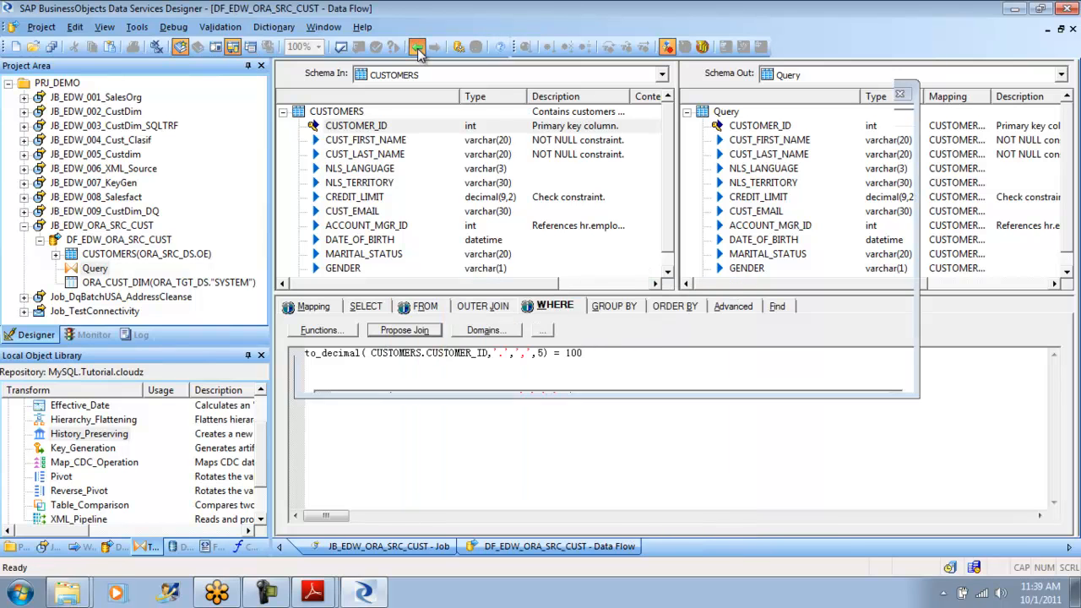
click(221, 32)
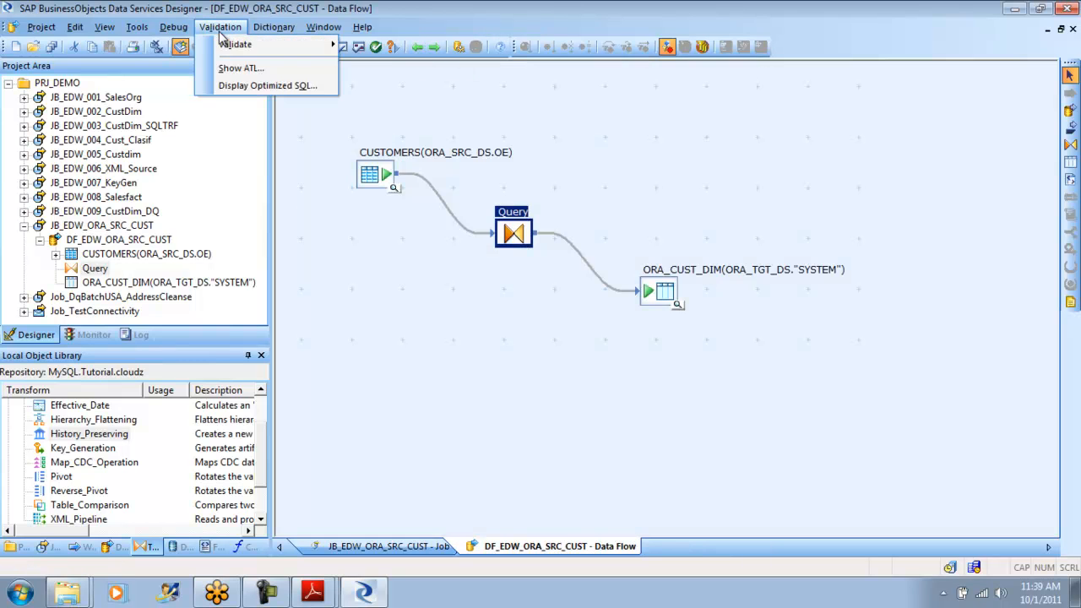
click(234, 84)
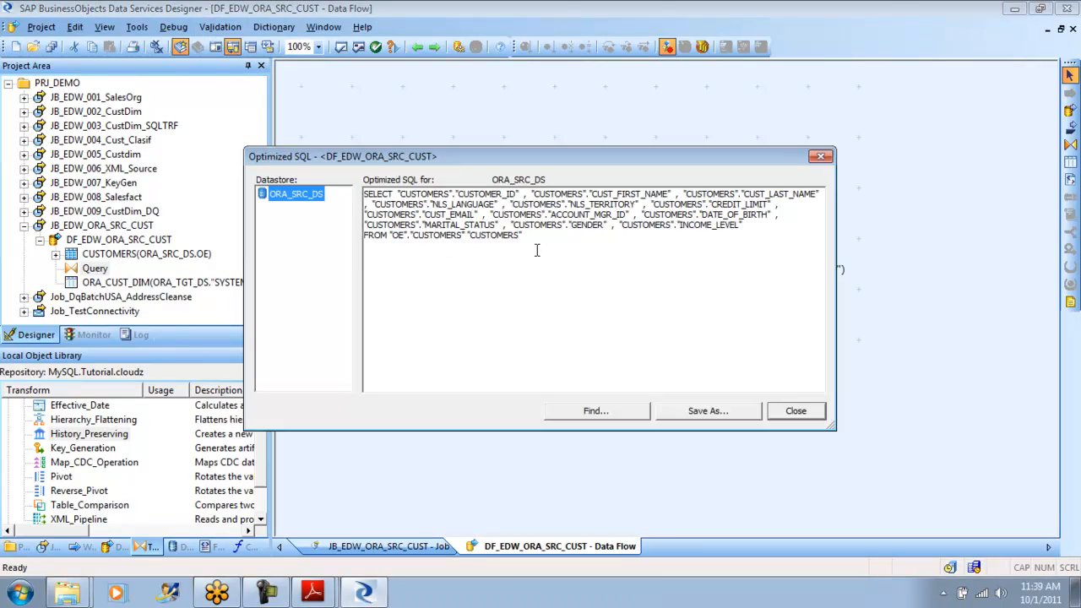
drag(534, 237, 336, 196)
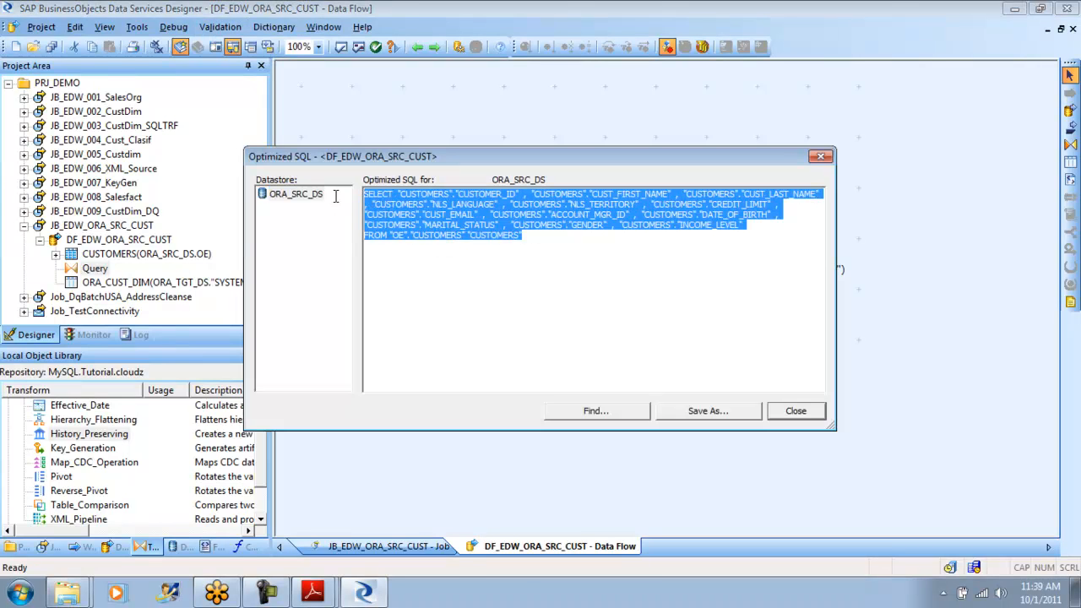
drag(533, 240, 363, 190)
click(425, 268)
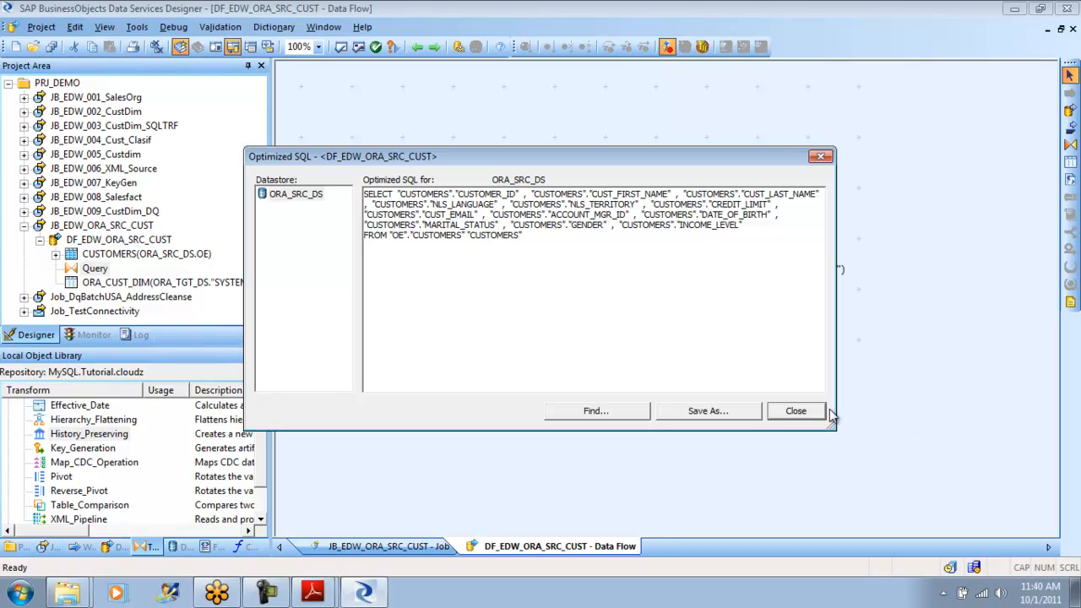
click(795, 410)
- Save all changes to the DF_EDW_ORA_SRC_CUST data flow
click(42, 26)
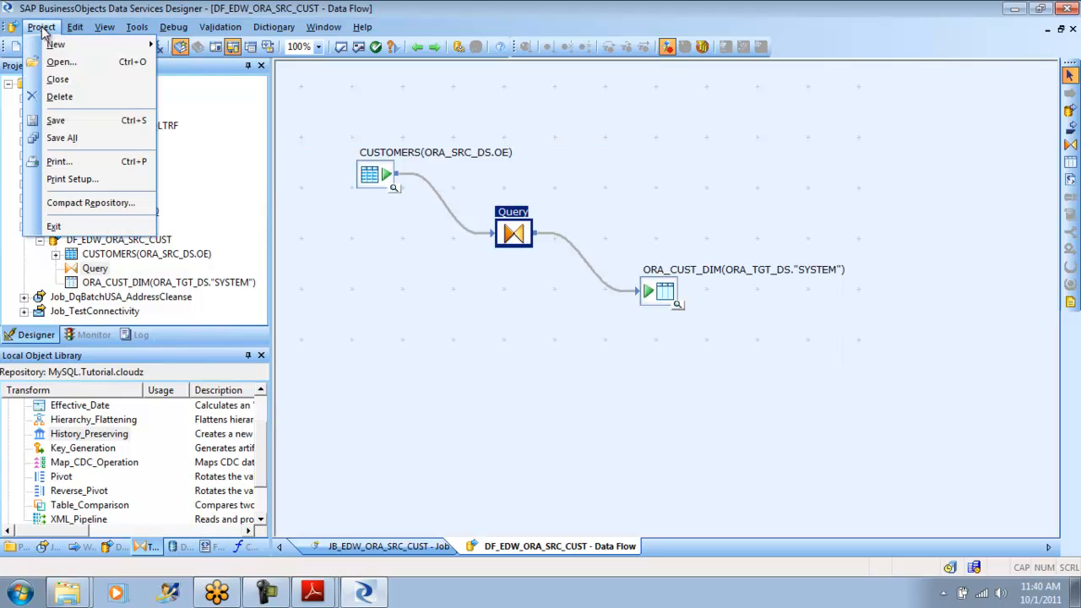
click(84, 139)
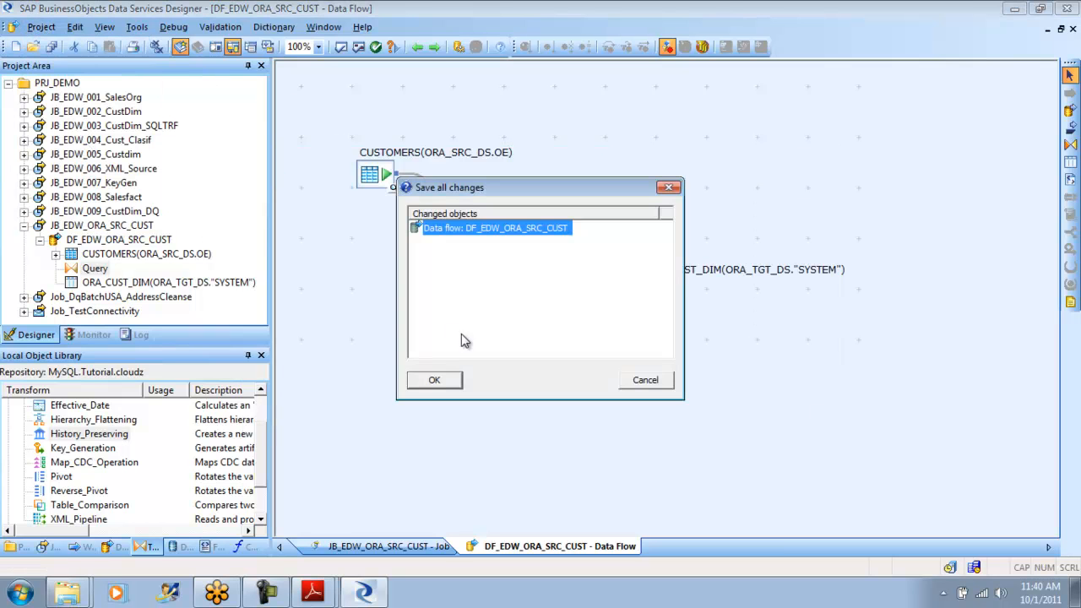
click(434, 379)
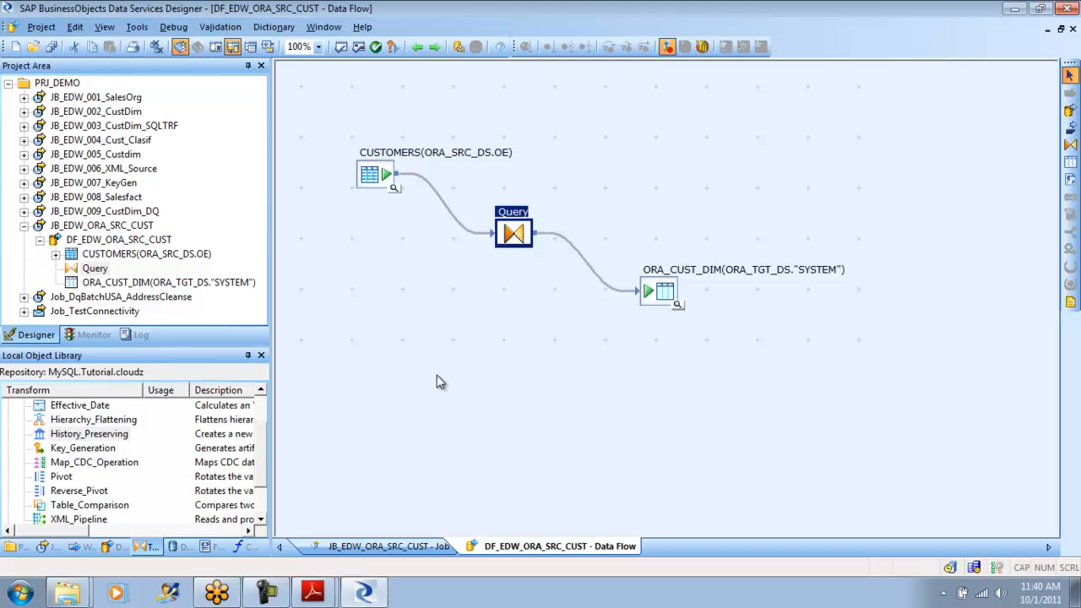
click(448, 293)
- Display the saved data flow's optimized SQL again and inspect the full SELECT statement for a WHERE clause
click(221, 27)
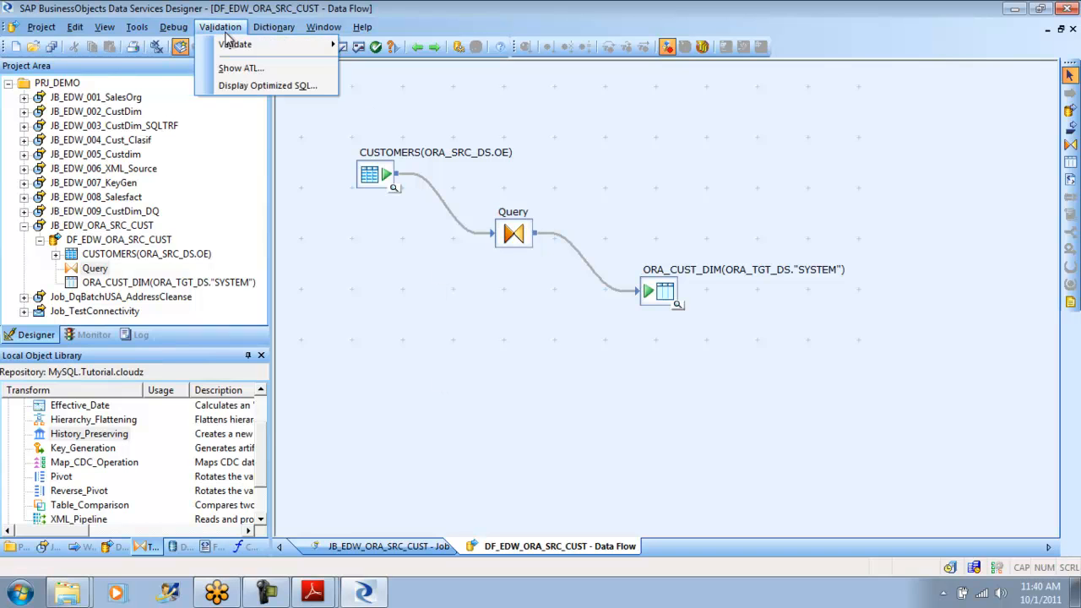
click(267, 85)
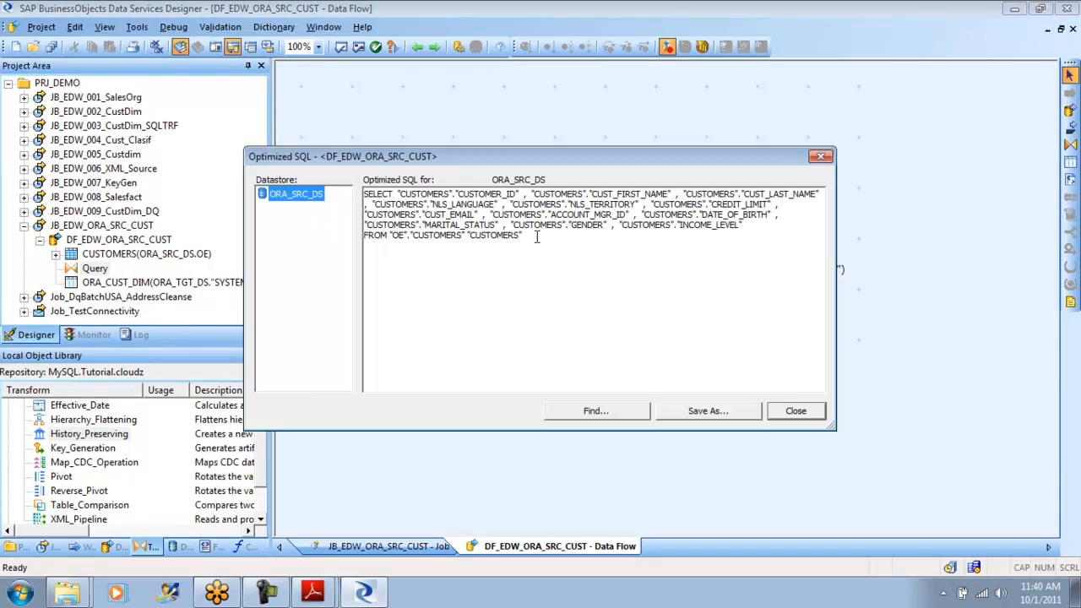
drag(537, 237, 352, 188)
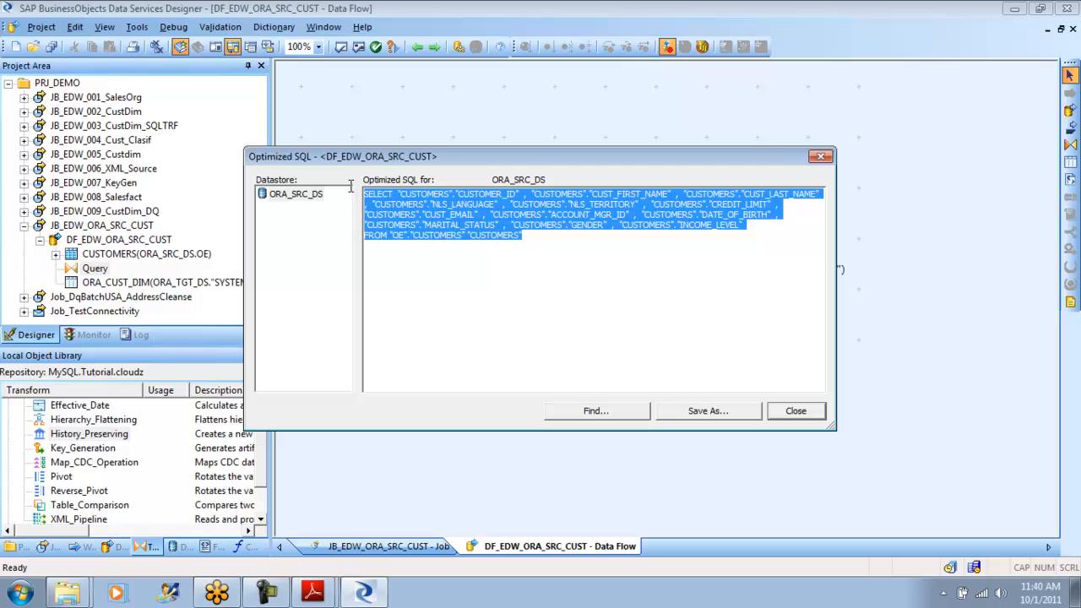
click(816, 419)
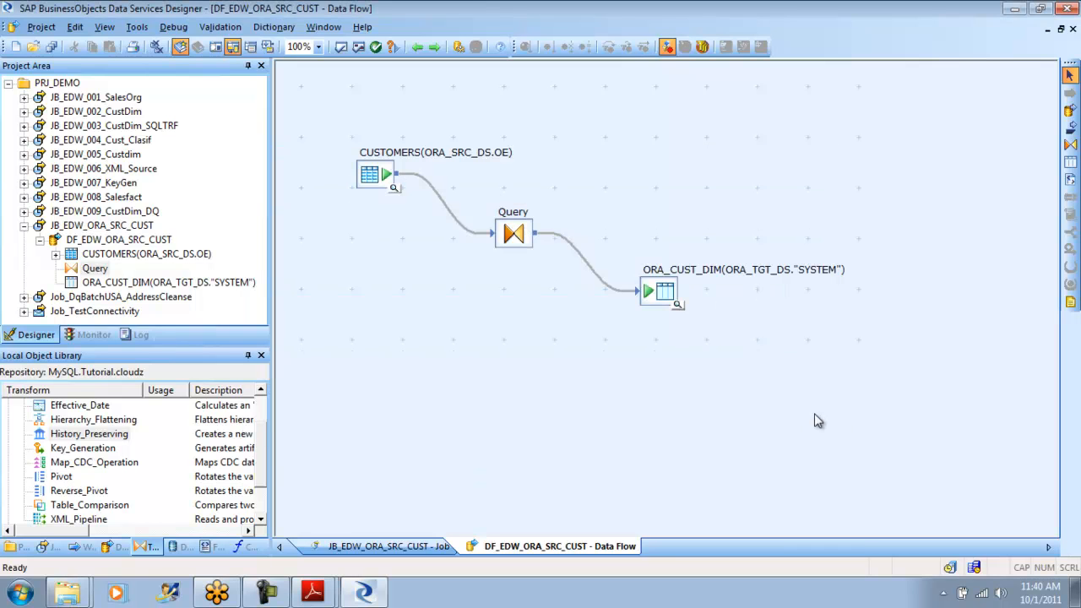
- Open the Query transform's WHERE clause and examine the to_decimal expression on CUSTOMERS.CUSTOMER_ID
double_click(515, 233)
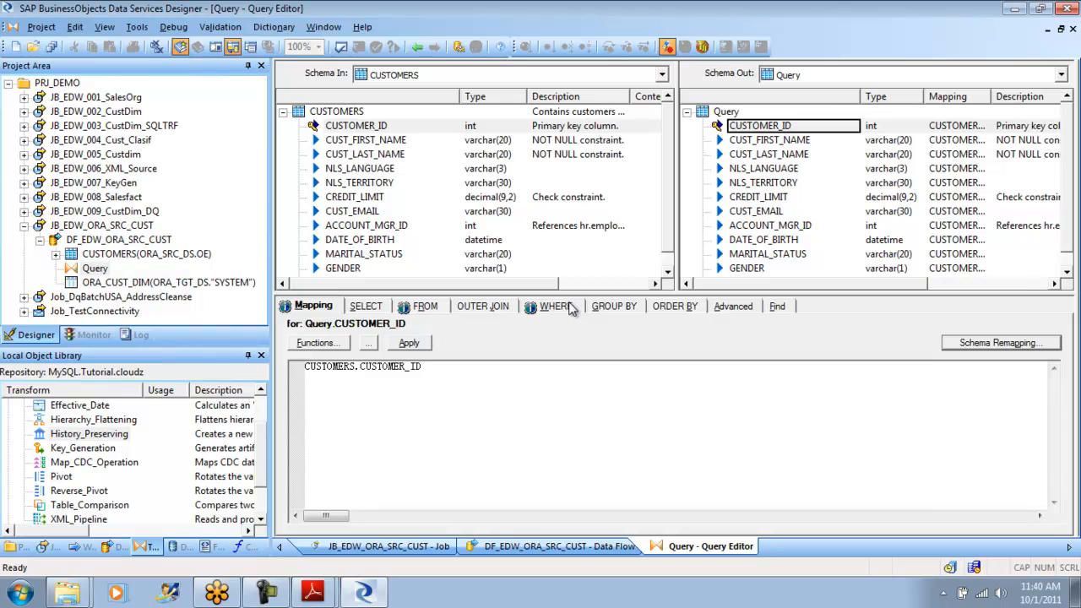
click(557, 306)
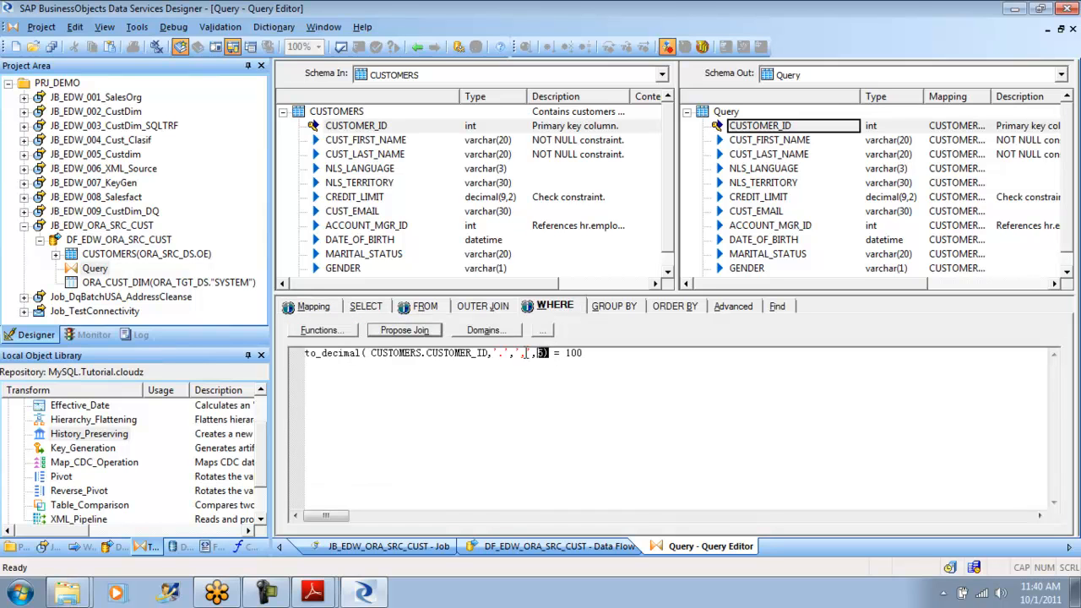
drag(548, 353, 305, 353)
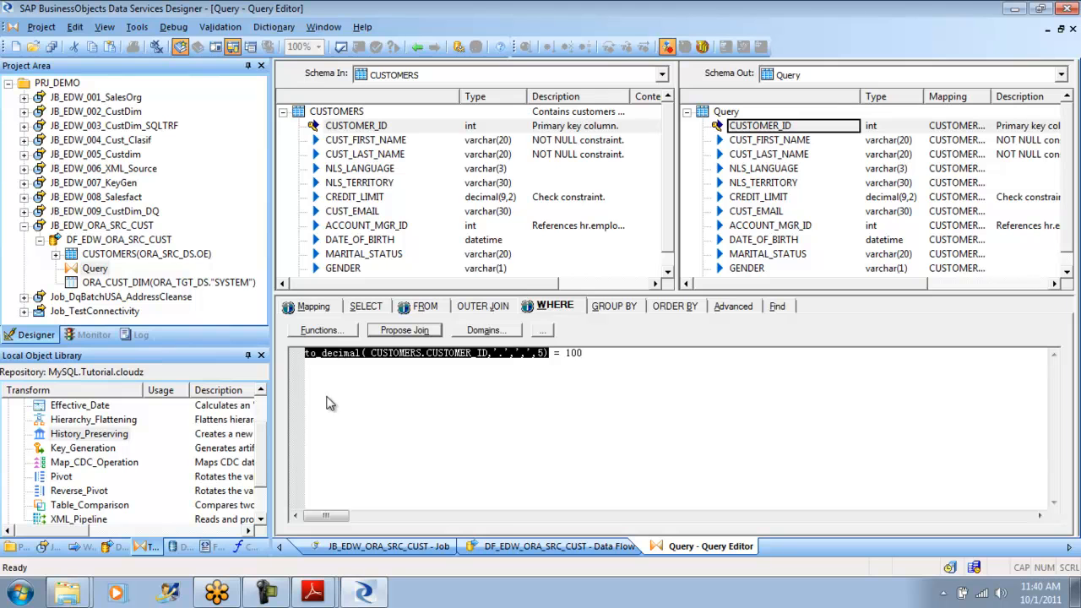
click(328, 397)
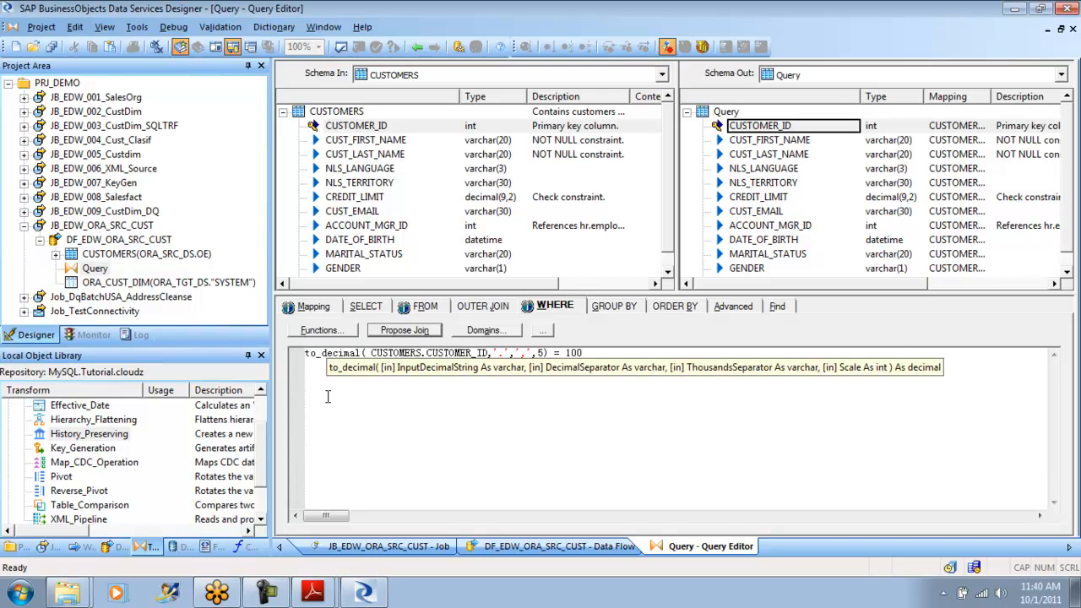
- Insert the pushdown_sql function in front of the to_decimal expression in the WHERE clause
click(306, 353)
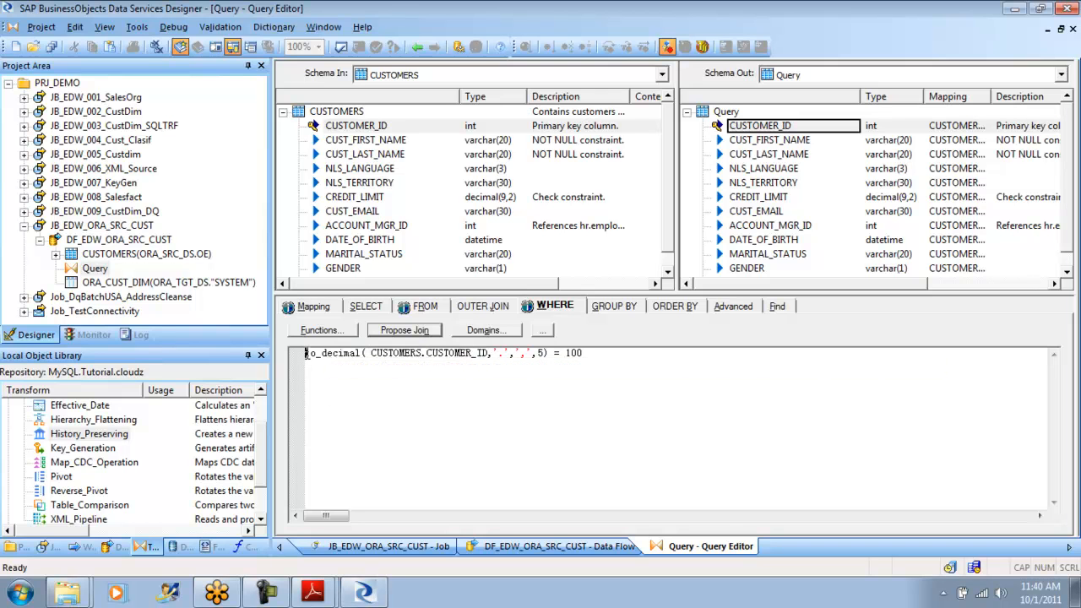
text(to)
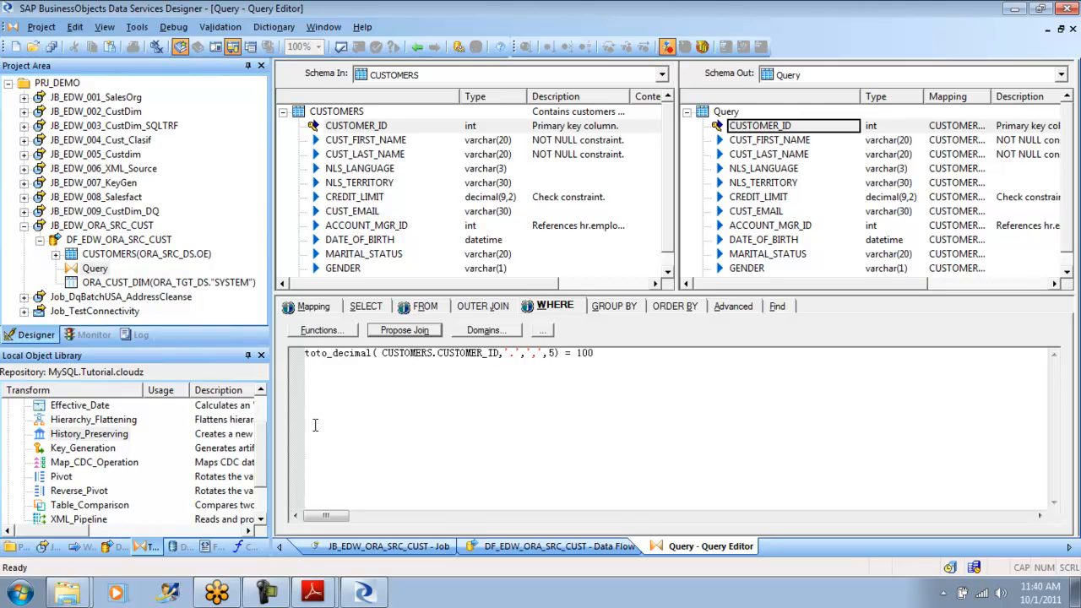
key(BackSpace)
key(BackSpace)
text(pus)
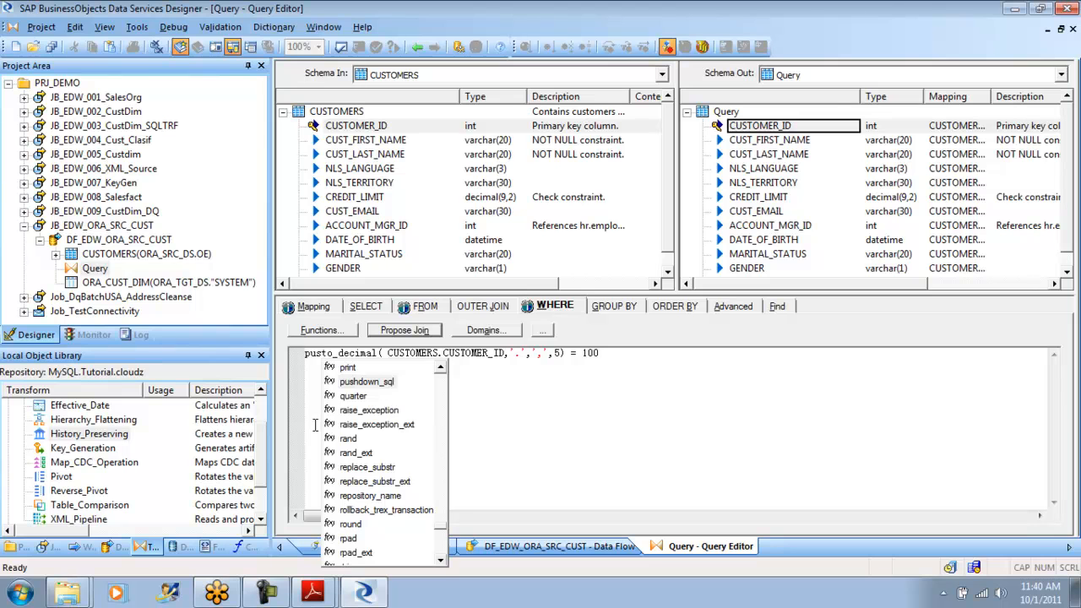
key(Return)
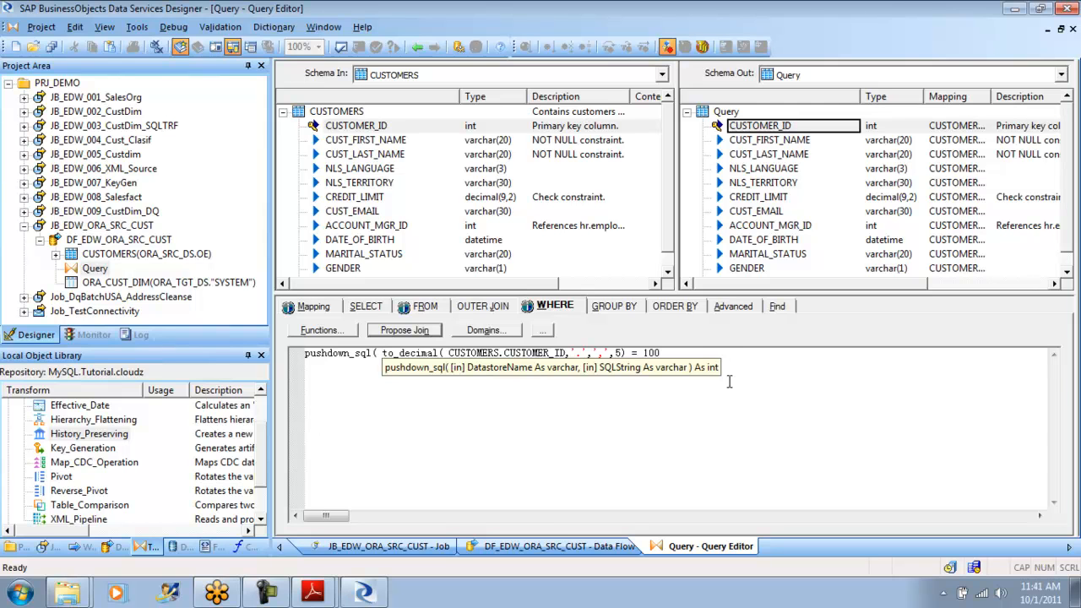
- Replace the whole WHERE clause with CUSTOMERS.GENDER = 'MALE' and validate the Query transform
drag(675, 351, 256, 357)
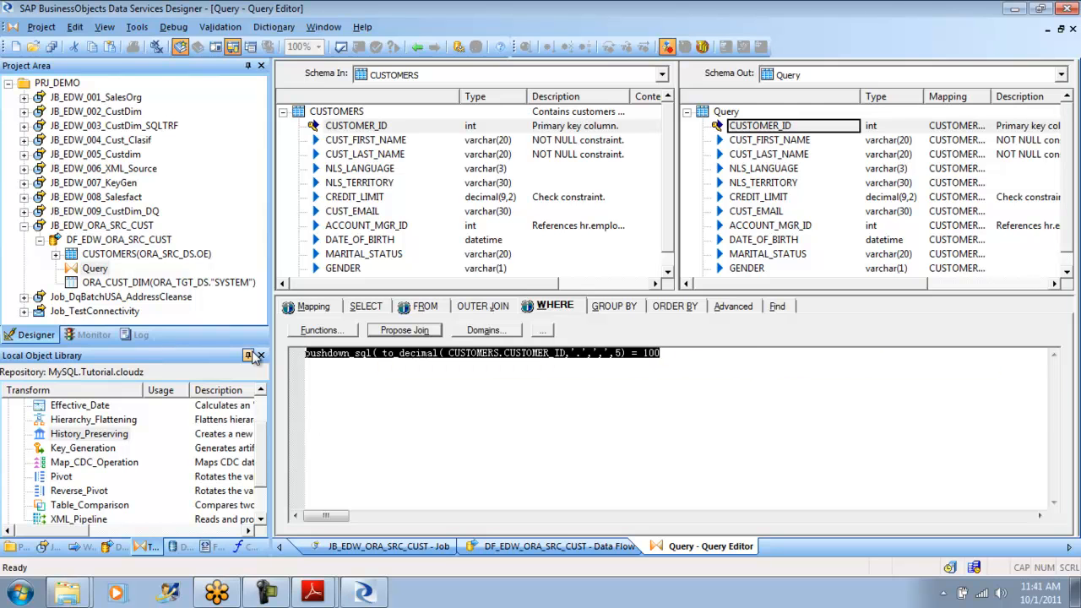
key(Delete)
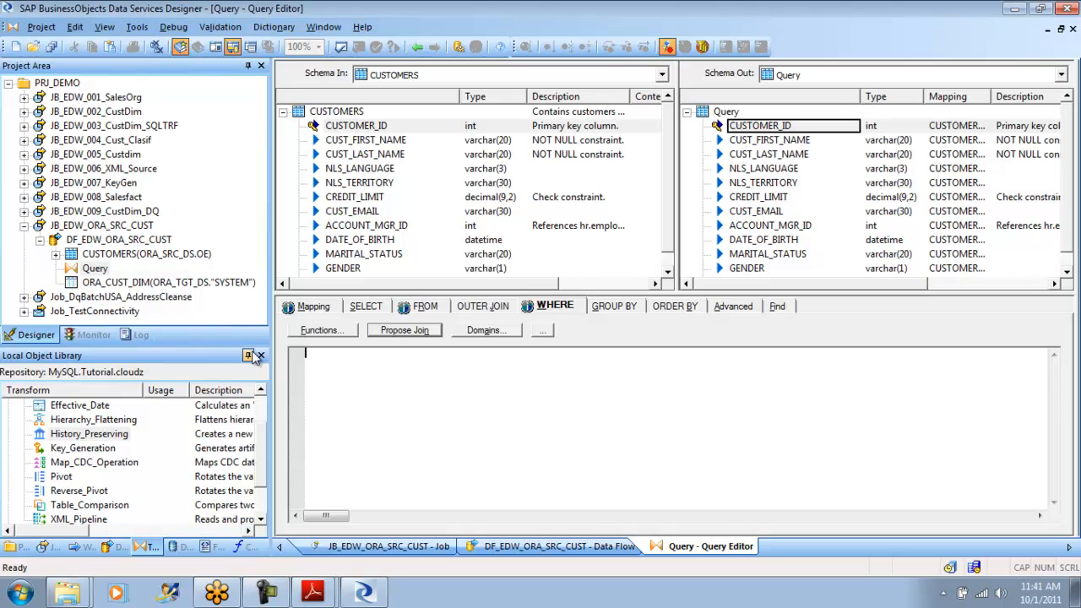
double_click(346, 270)
click(661, 452)
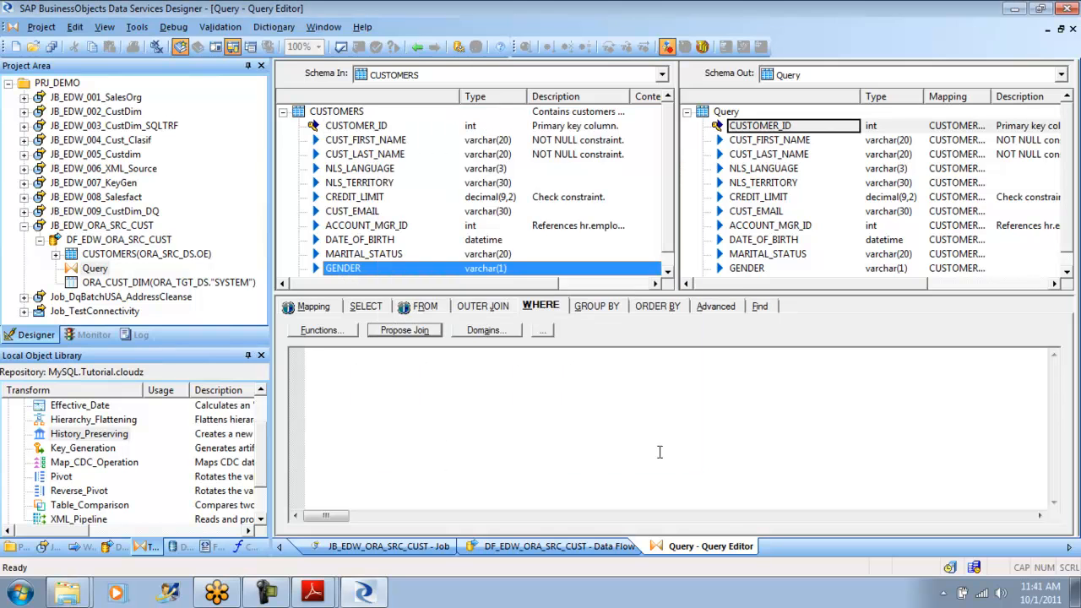
drag(355, 268, 366, 377)
text(= ')
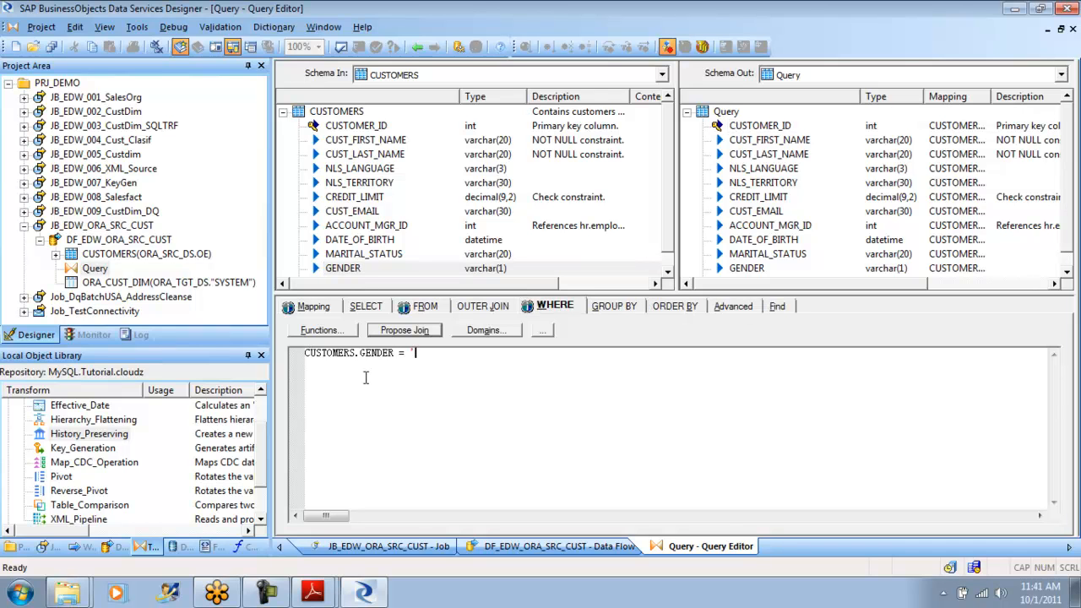
text(MALE')
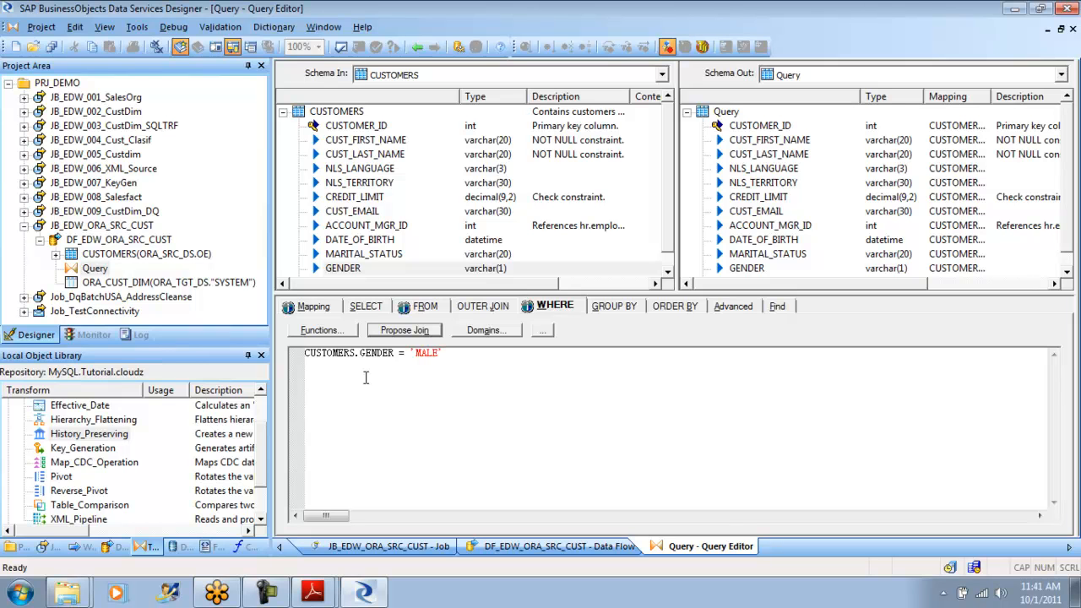
click(342, 46)
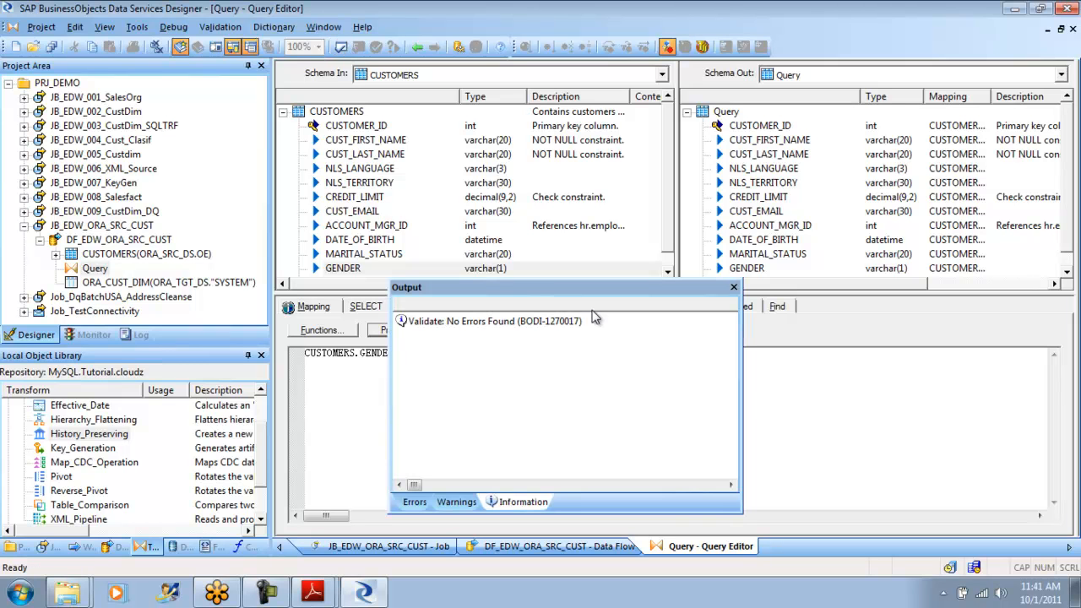
click(733, 287)
- Return to the data flow and inspect its optimized SQL for ORA_SRC_DS to see whether the gender filter is pushed down
click(219, 26)
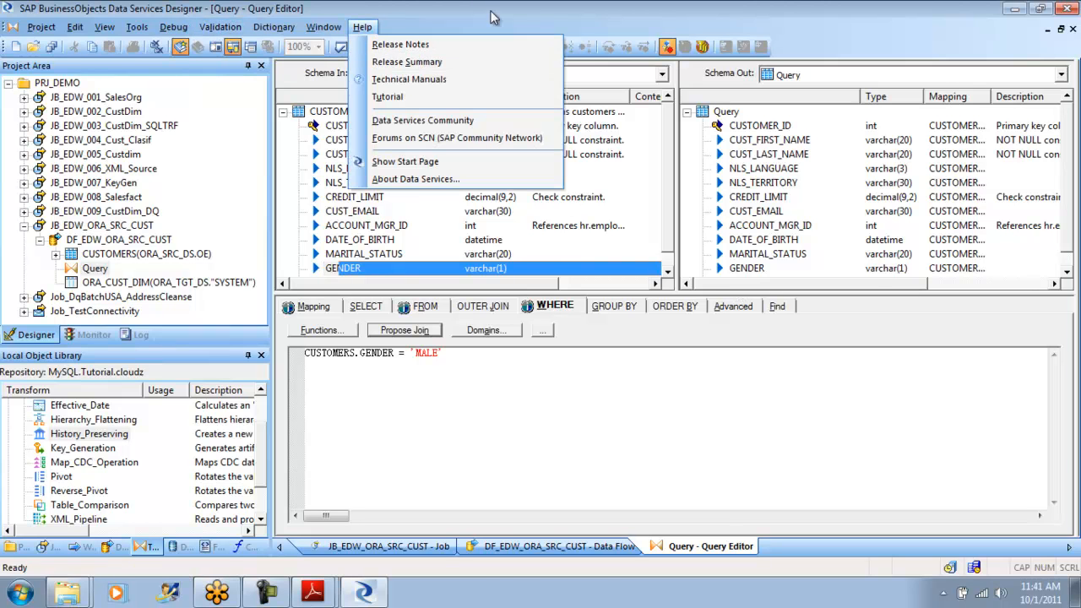
drag(474, 11, 468, 17)
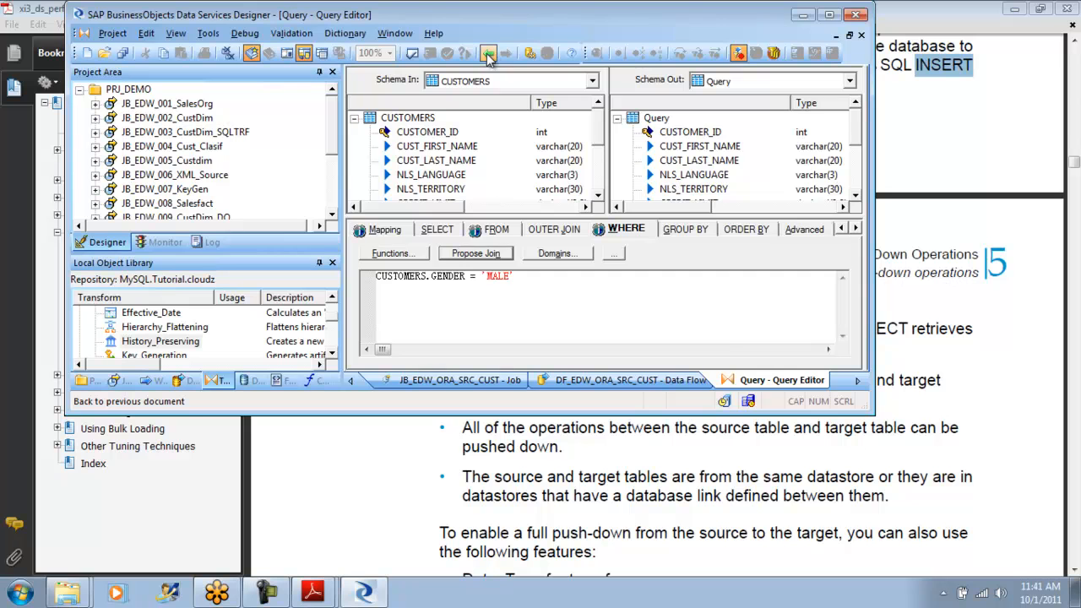
click(487, 54)
click(830, 15)
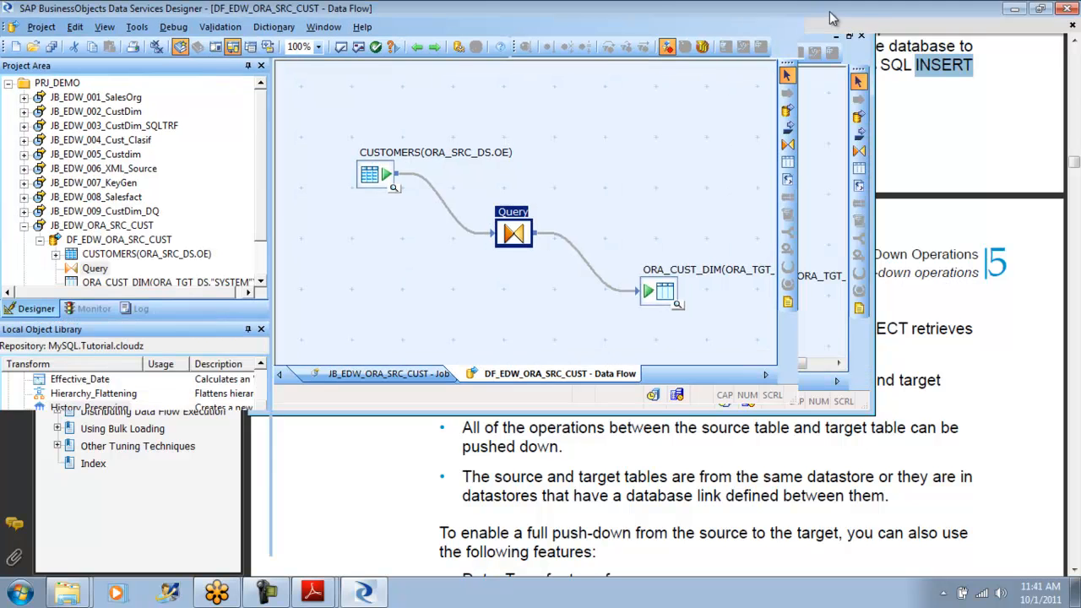
click(179, 28)
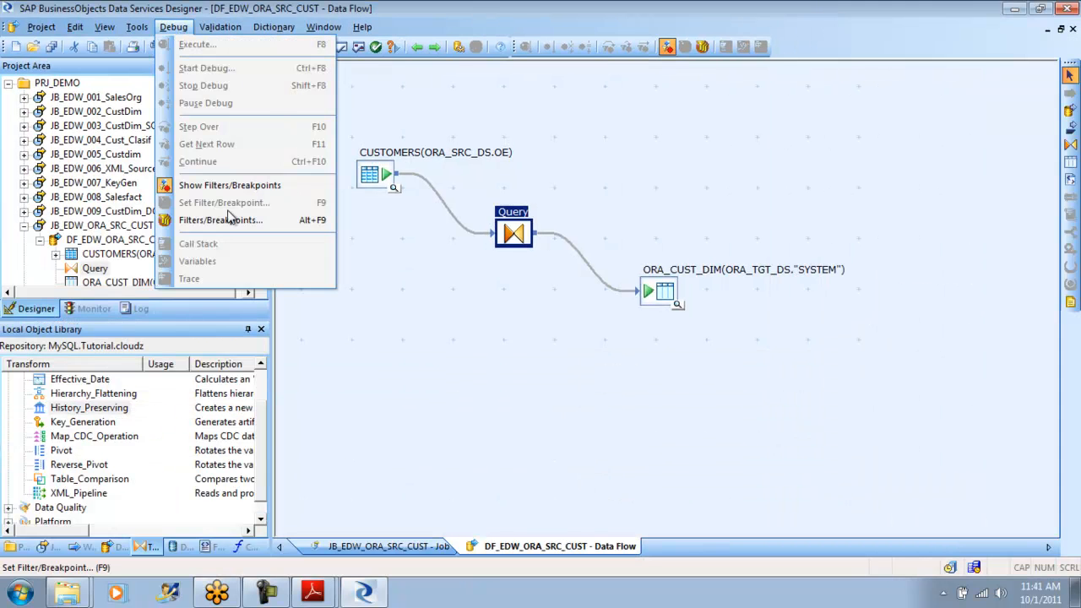
mouse_move(223, 32)
click(267, 85)
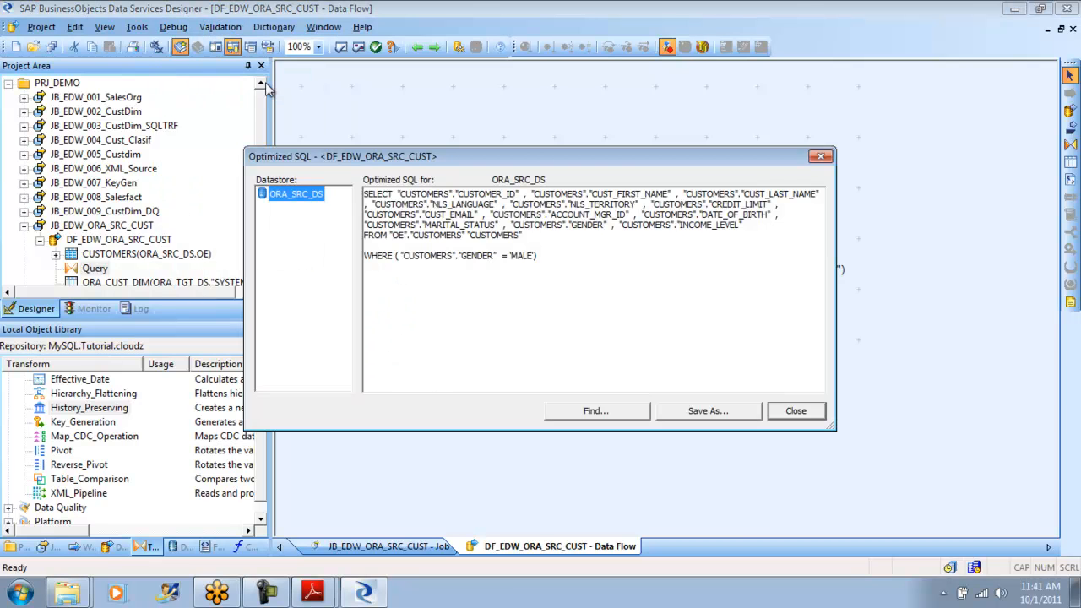
click(545, 263)
drag(546, 263, 324, 194)
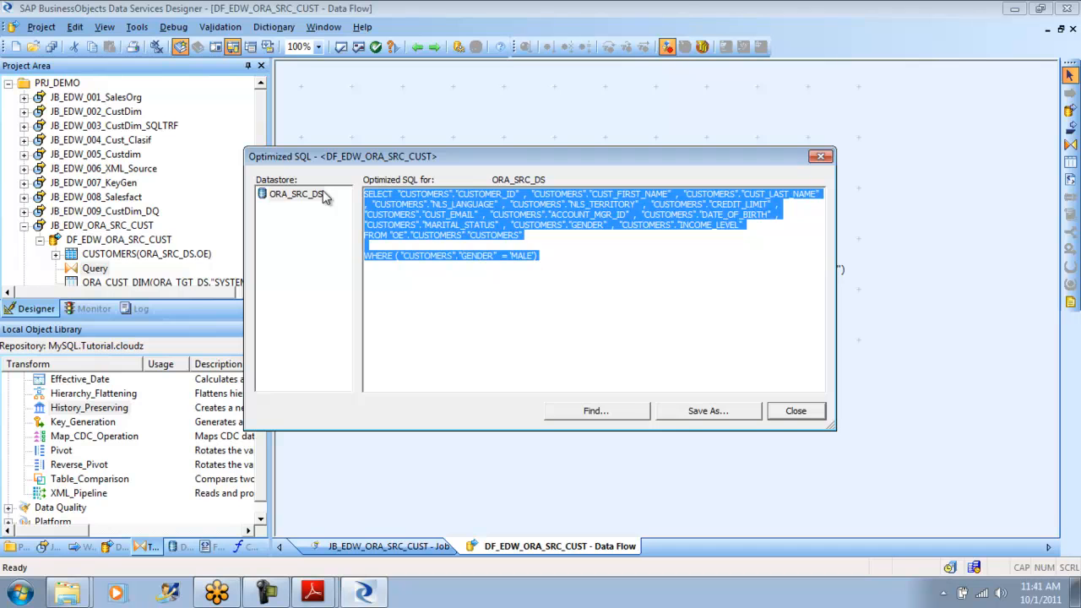
click(795, 410)
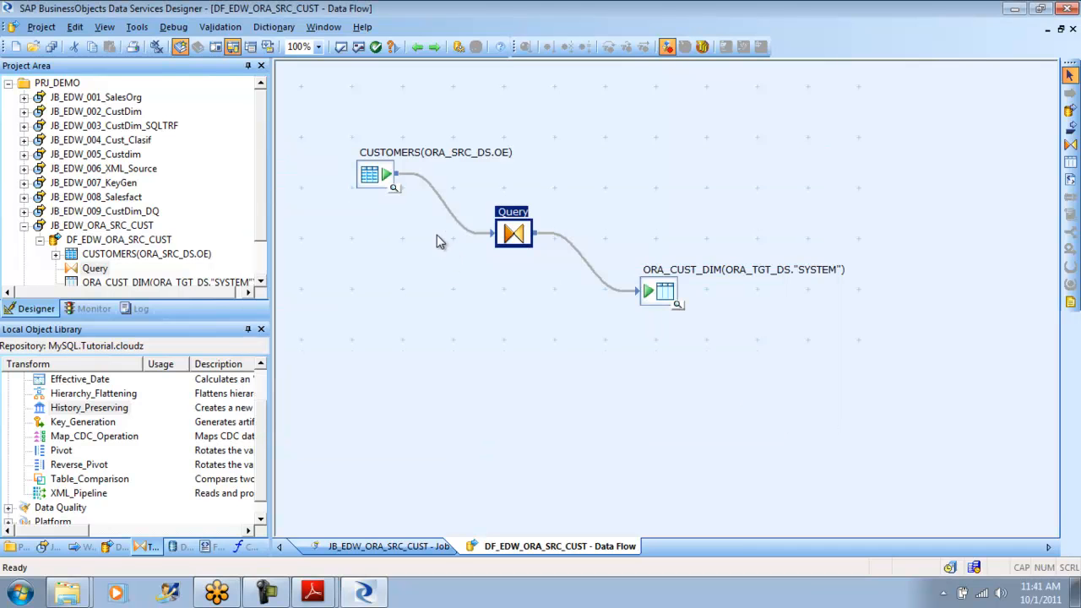
- Add the EDW_ORA_CUST table from ORA_TGT_DS as a second source below CUSTOMERS and connect it to the Query transform
click(179, 549)
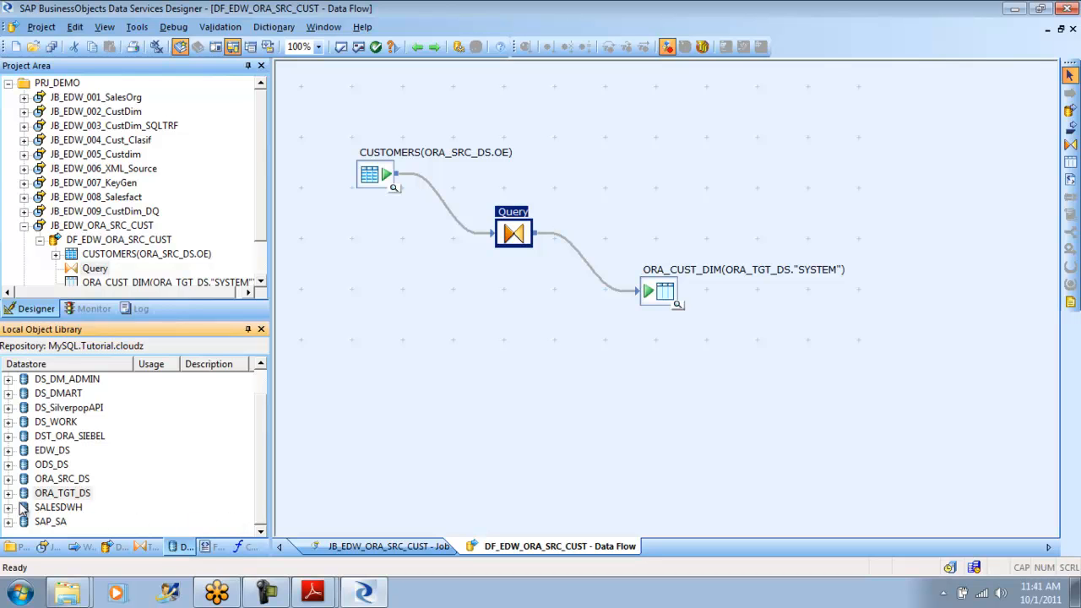
click(8, 494)
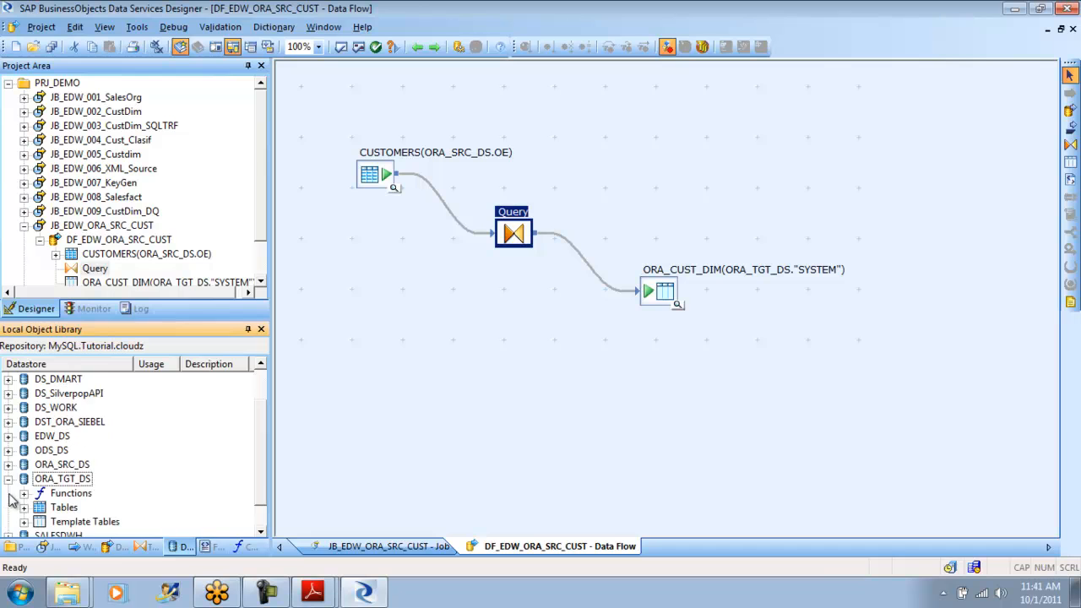
click(24, 507)
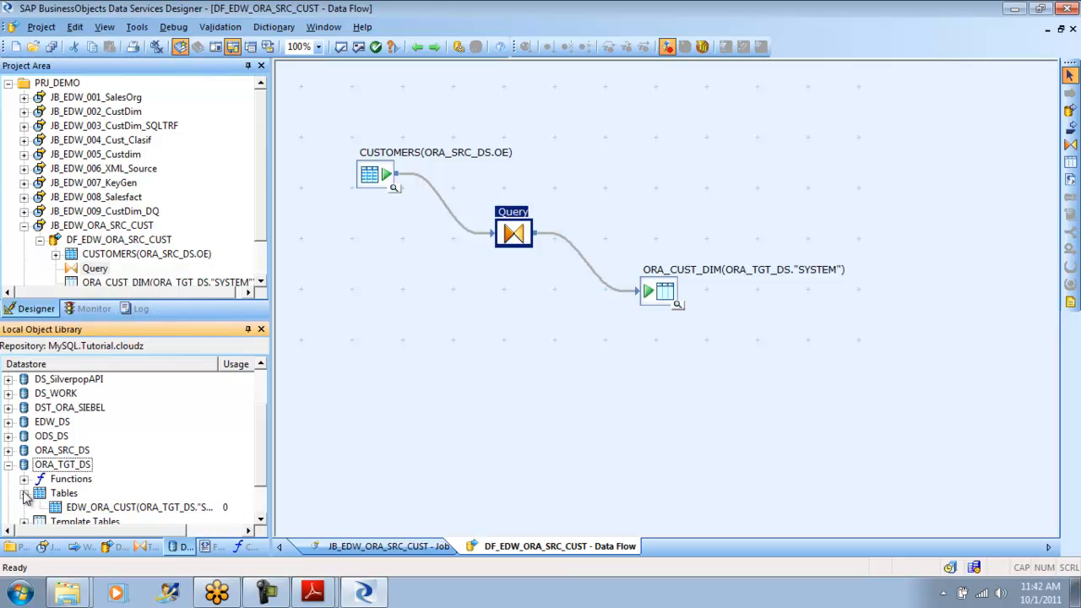
click(8, 450)
click(23, 479)
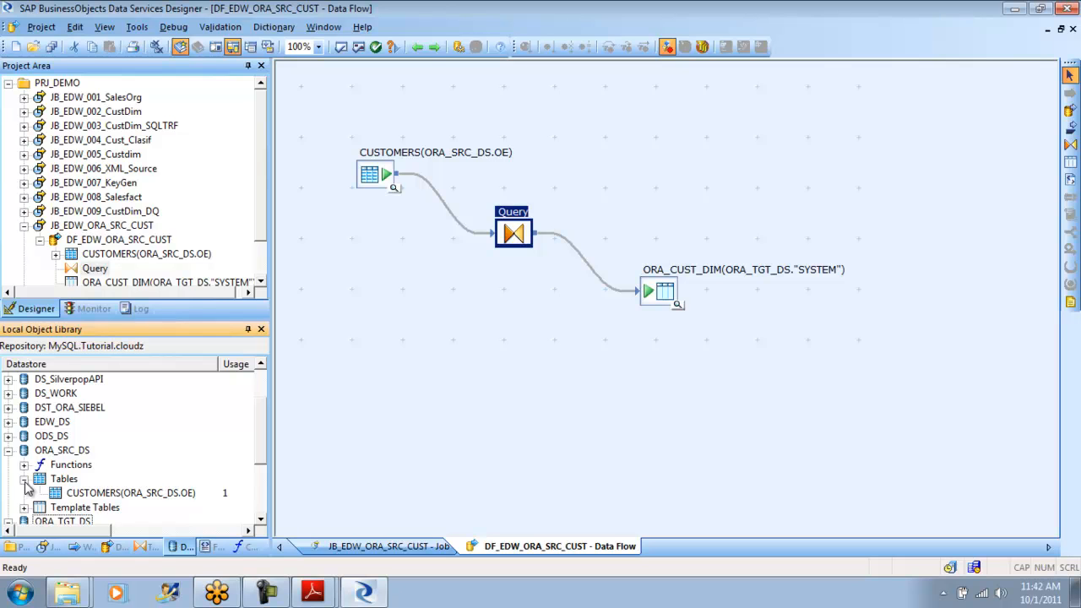
scroll(262, 447, down, 1)
drag(262, 448, 262, 466)
drag(136, 492, 505, 238)
click(354, 332)
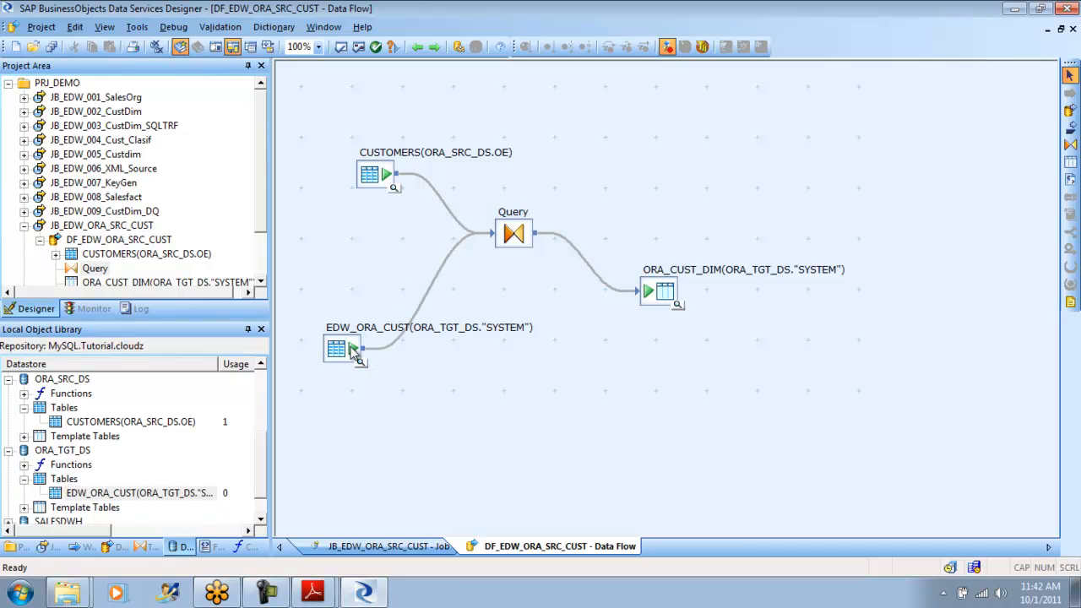
drag(352, 348, 381, 315)
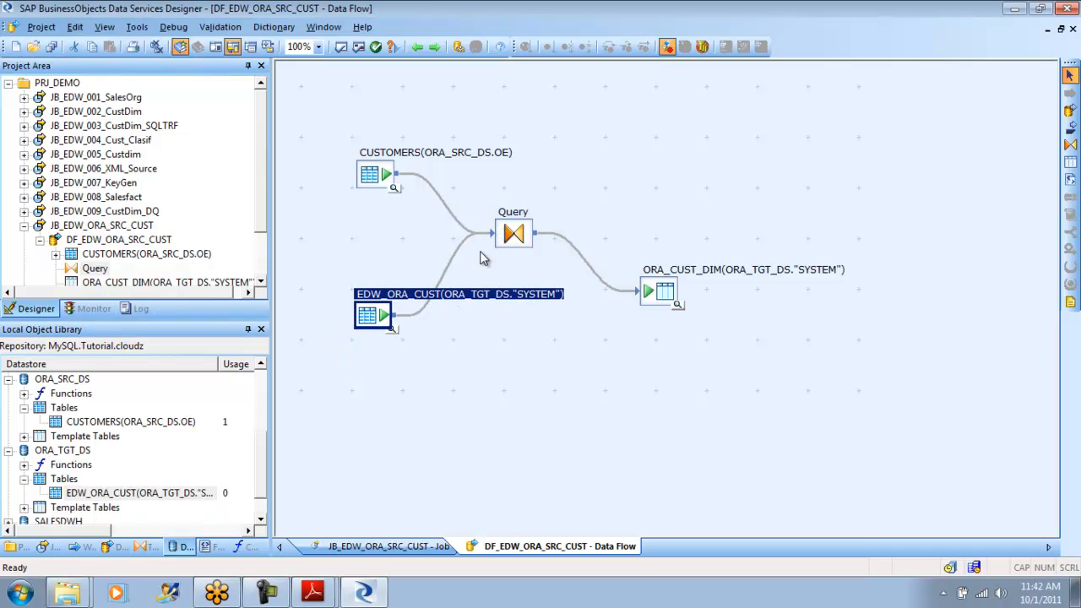
- Extend the Query's WHERE clause with the join condition and CUSTOMERS.CUSTOMER_ID = EDW_ORA_CUST.CUSTOMER_ID
double_click(511, 237)
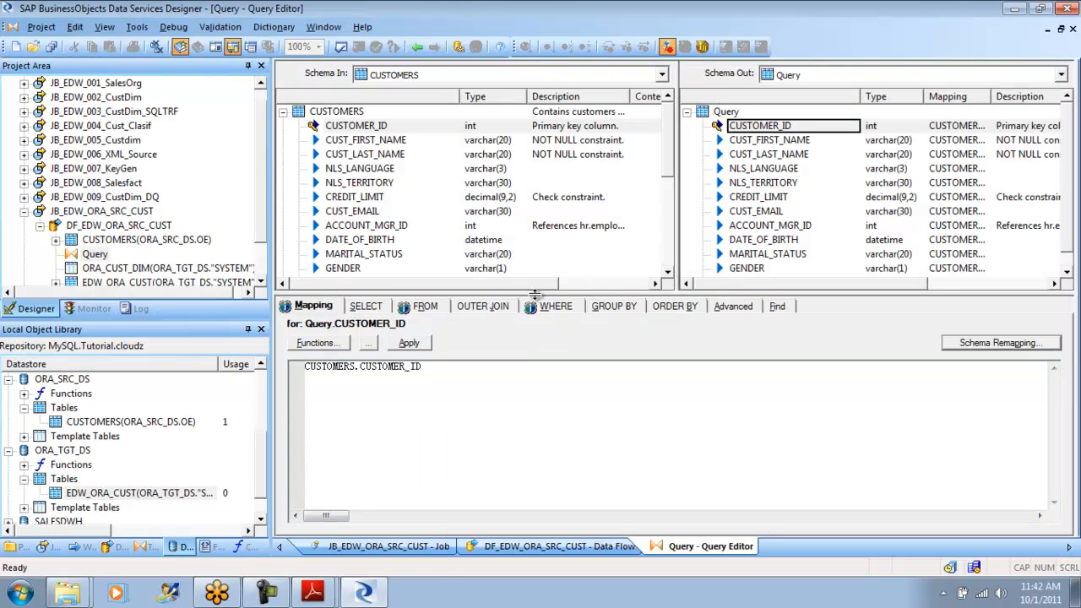
click(551, 308)
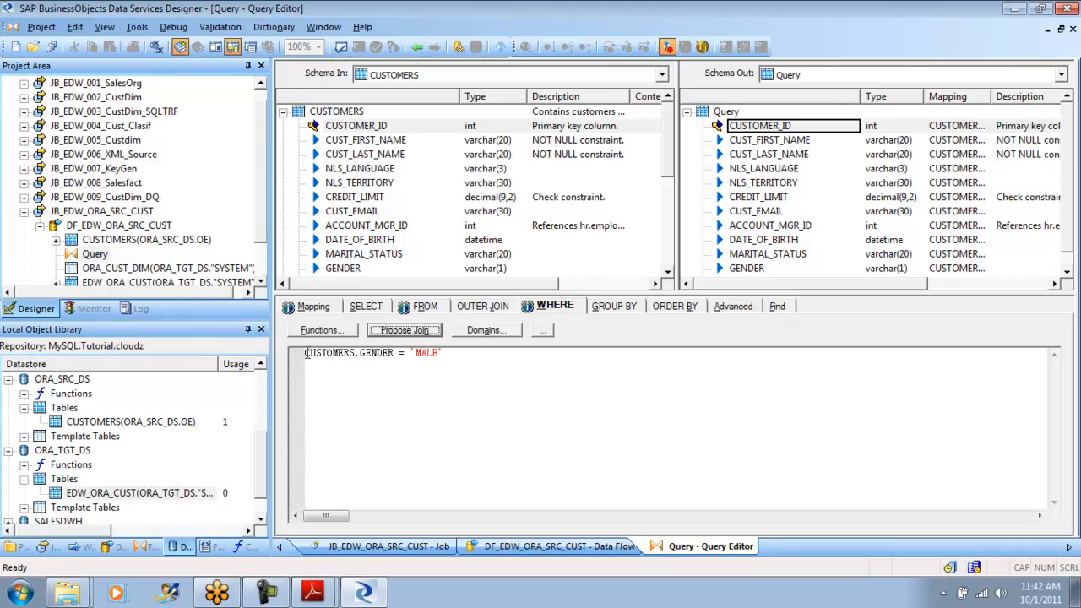
drag(305, 353, 354, 410)
click(456, 356)
text(and)
drag(354, 125, 397, 387)
text(=)
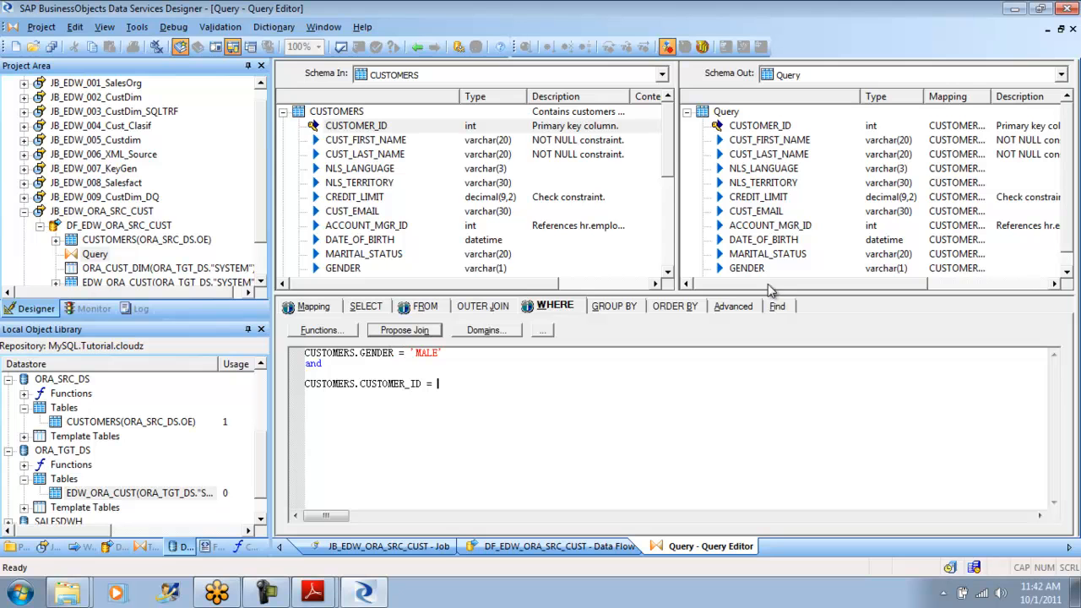
drag(668, 149, 673, 219)
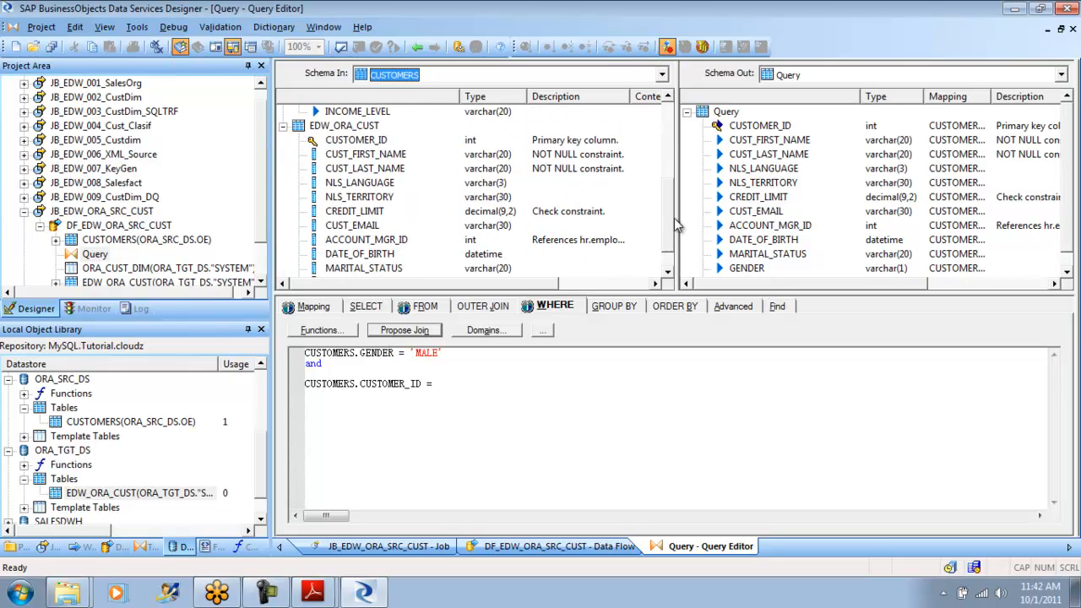
click(349, 141)
drag(349, 141, 529, 441)
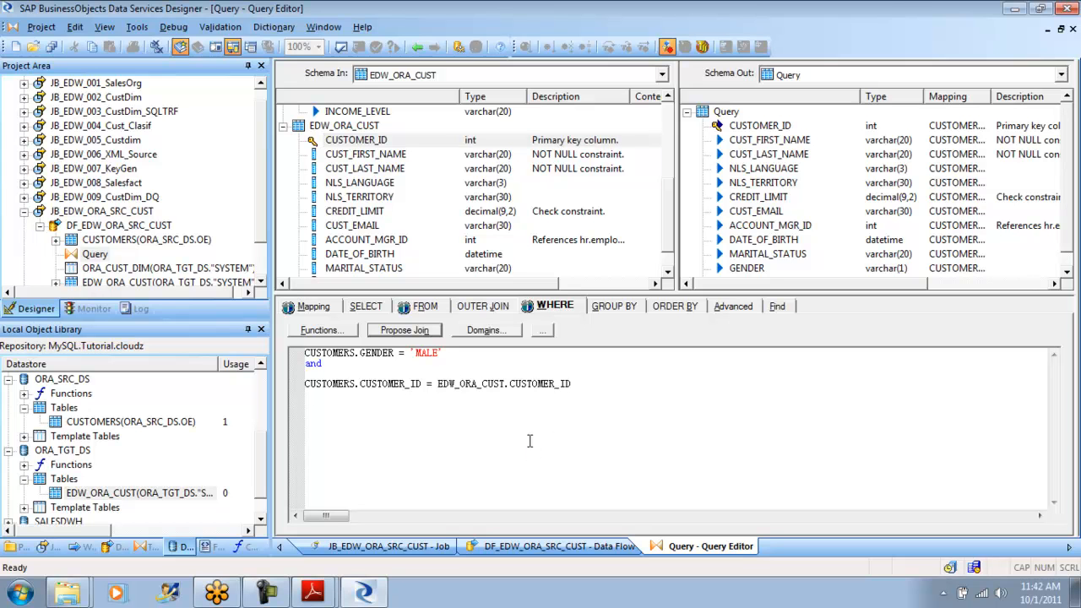
- Begin another condition at the end of the Query's WHERE clause with and CUSTOMERS.GENDER =
key(Return)
text(and)
drag(668, 248, 668, 187)
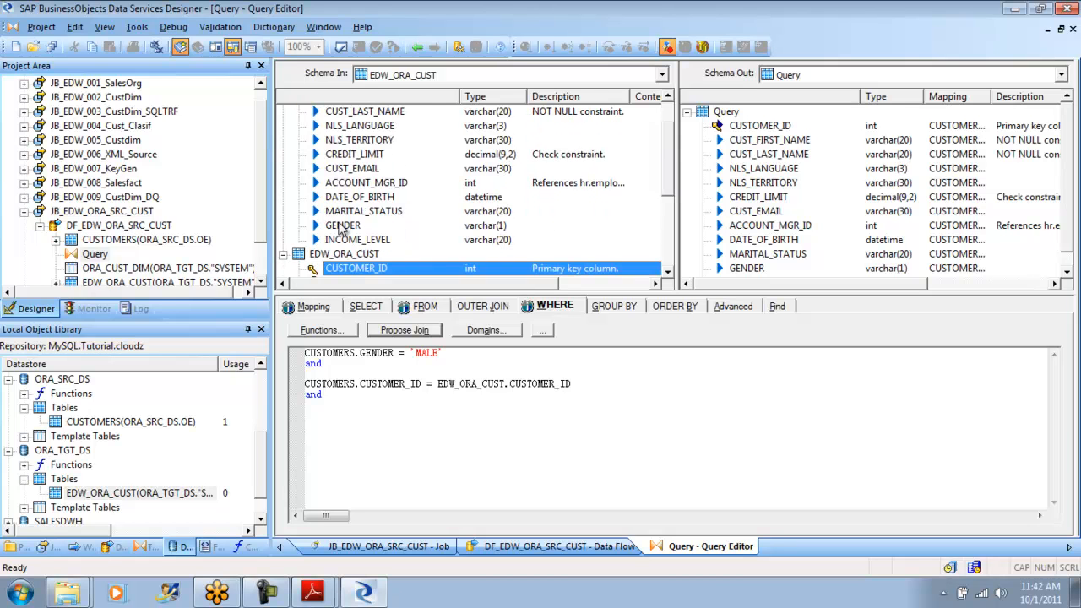
double_click(342, 226)
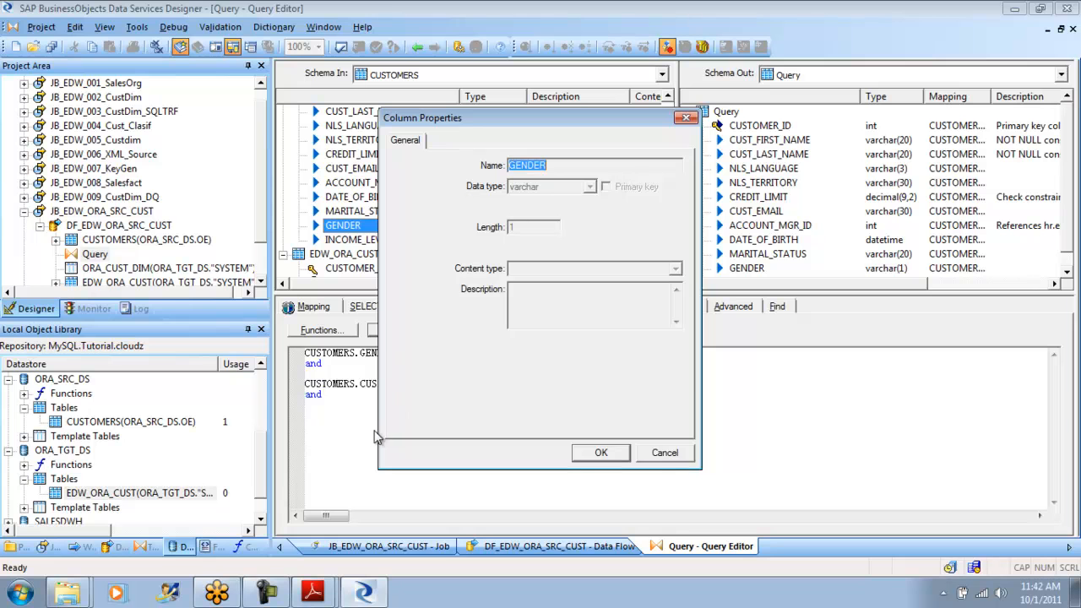
click(664, 453)
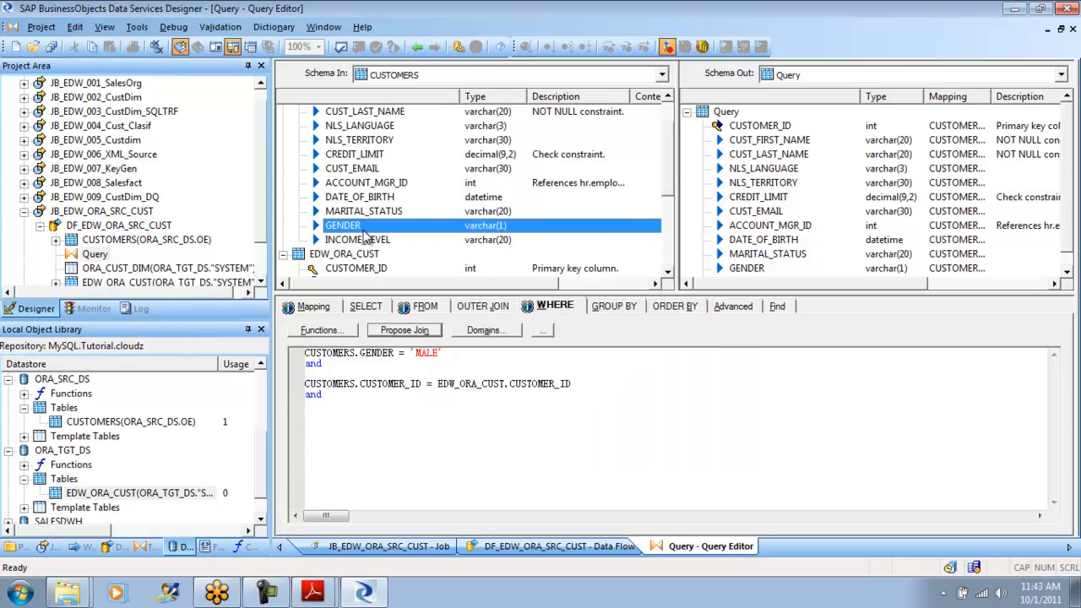
drag(362, 232, 380, 407)
text(=)
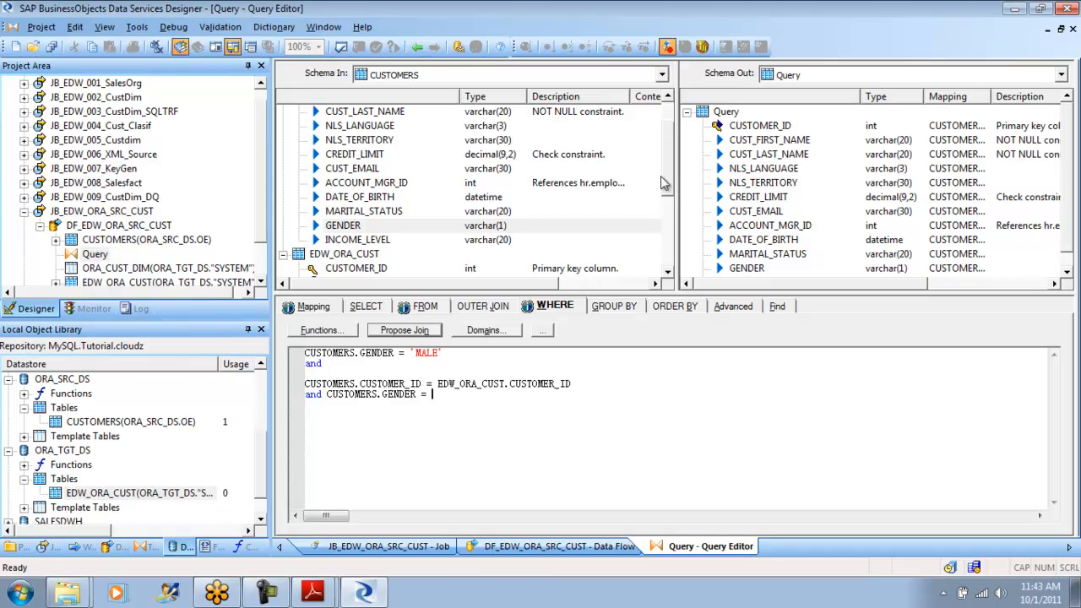
- Complete the unfinished gender condition with the GENDER column of the EDW_ORA_CUST table
drag(670, 180, 671, 258)
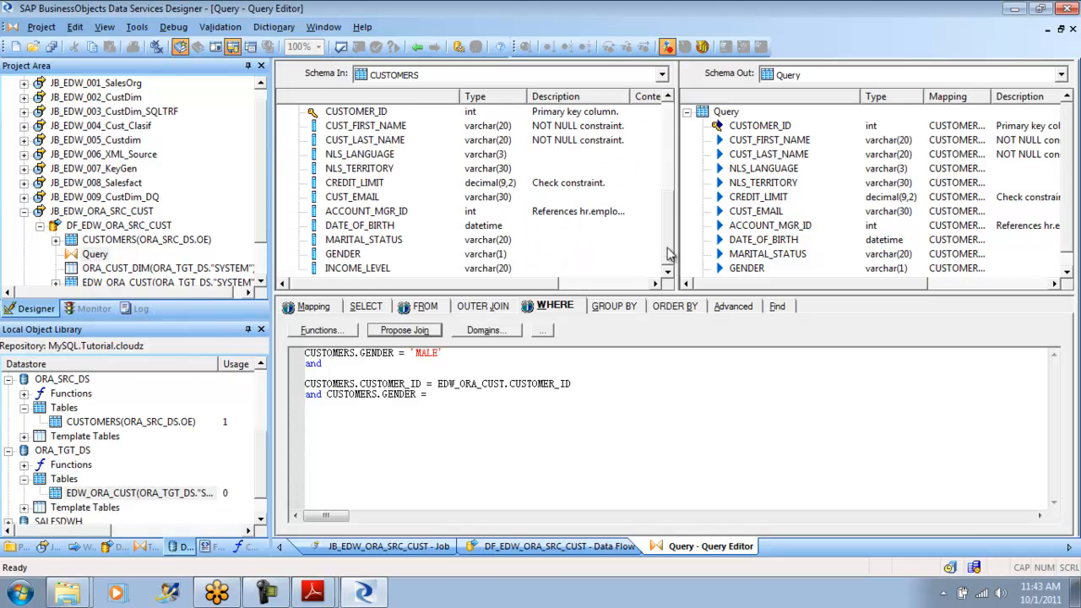
click(353, 260)
double_click(353, 260)
click(664, 453)
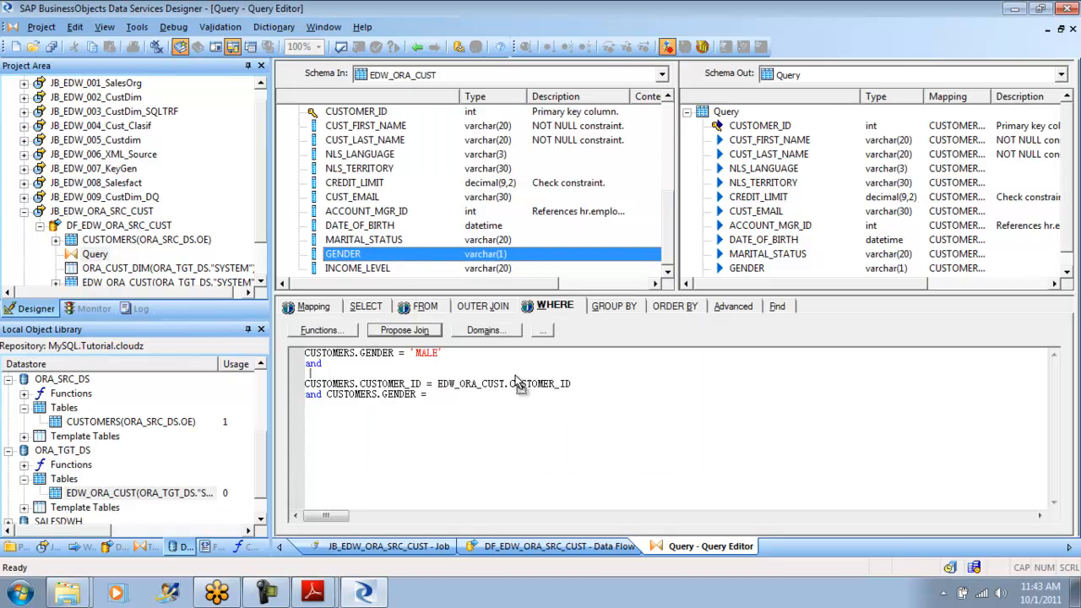
click(506, 394)
text(EDW_ORA_CUST.GENDER)
- Remove the blank line and line break before the CUSTOMER_ID join condition and validate the Query transform
click(310, 373)
key(BackSpace)
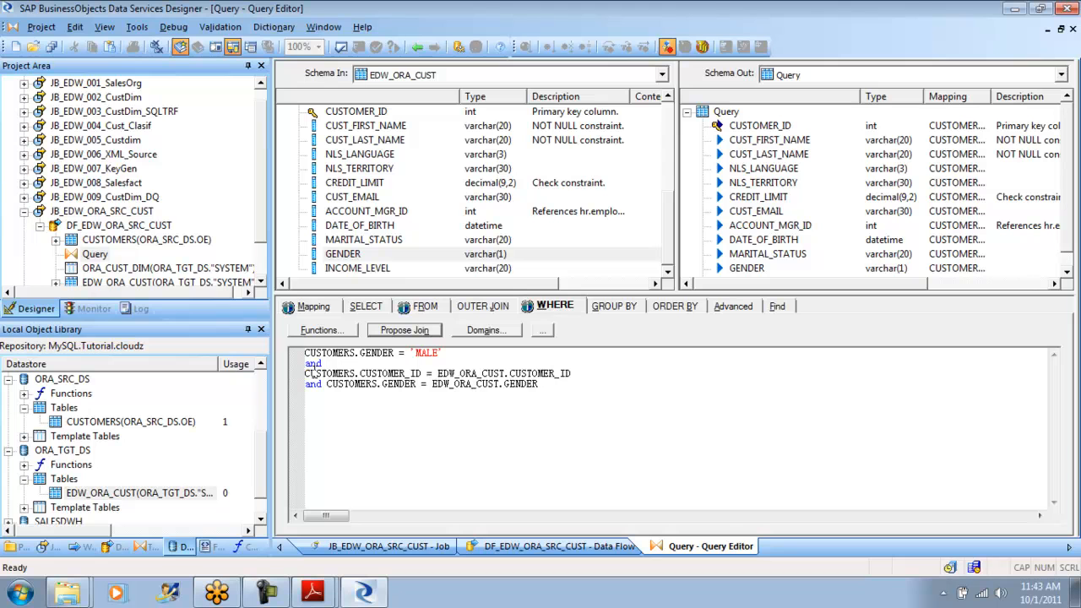
key(BackSpace)
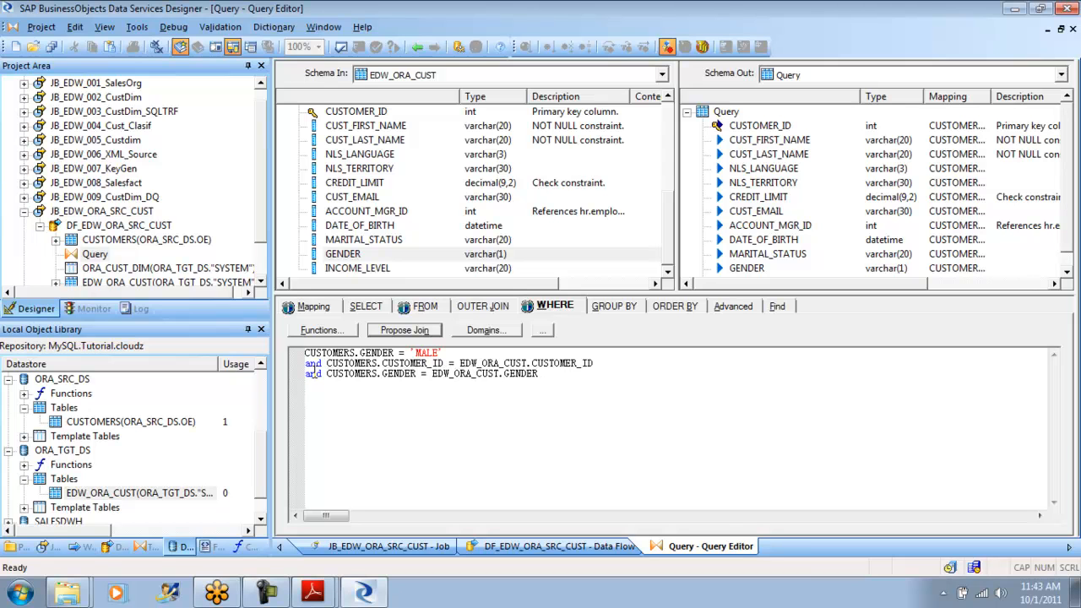
click(341, 47)
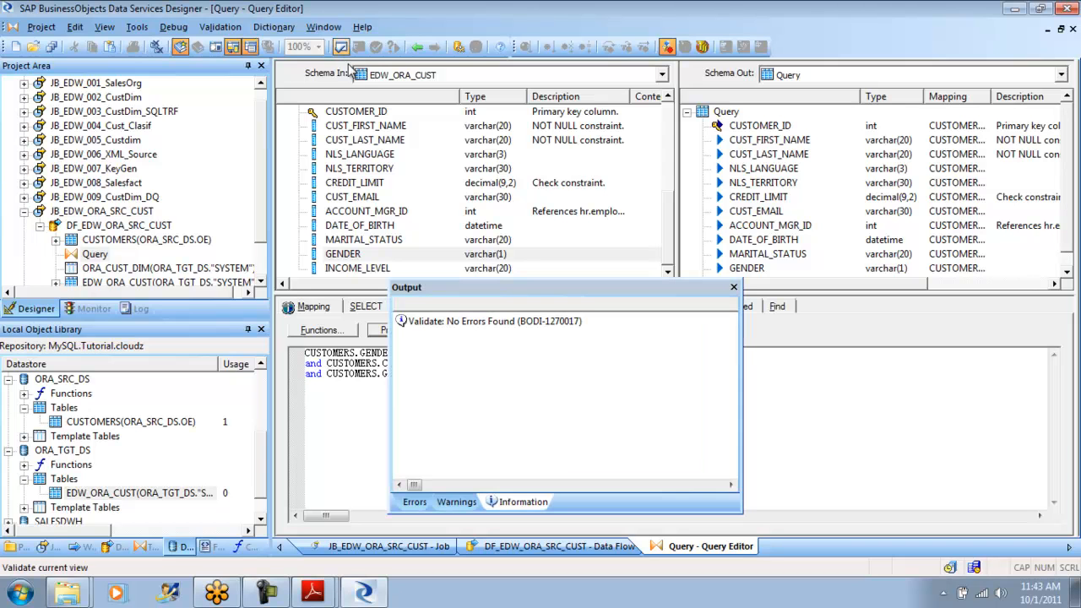
click(733, 287)
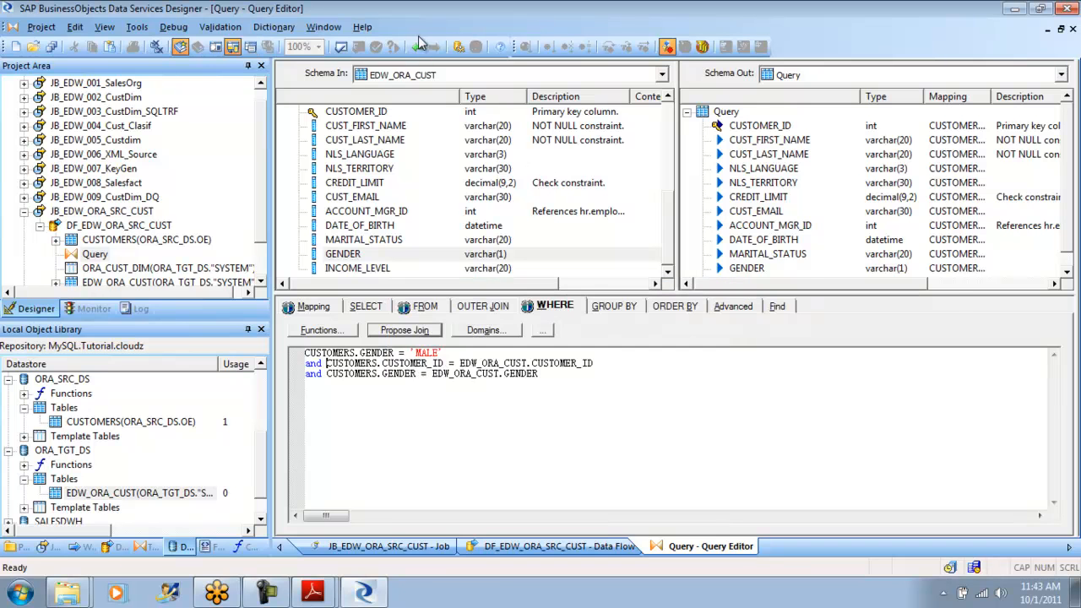
- Return to the data flow and compare its optimized SQL for ORA_SRC_DS and ORA_TGT_DS to check which conditions are pushed down
click(417, 46)
click(220, 26)
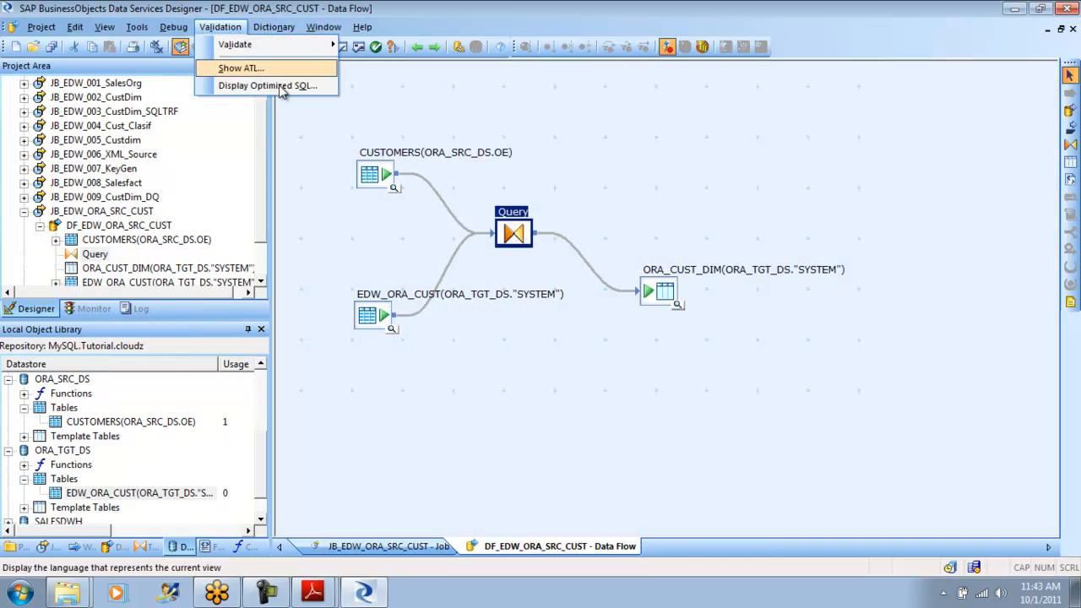
click(278, 86)
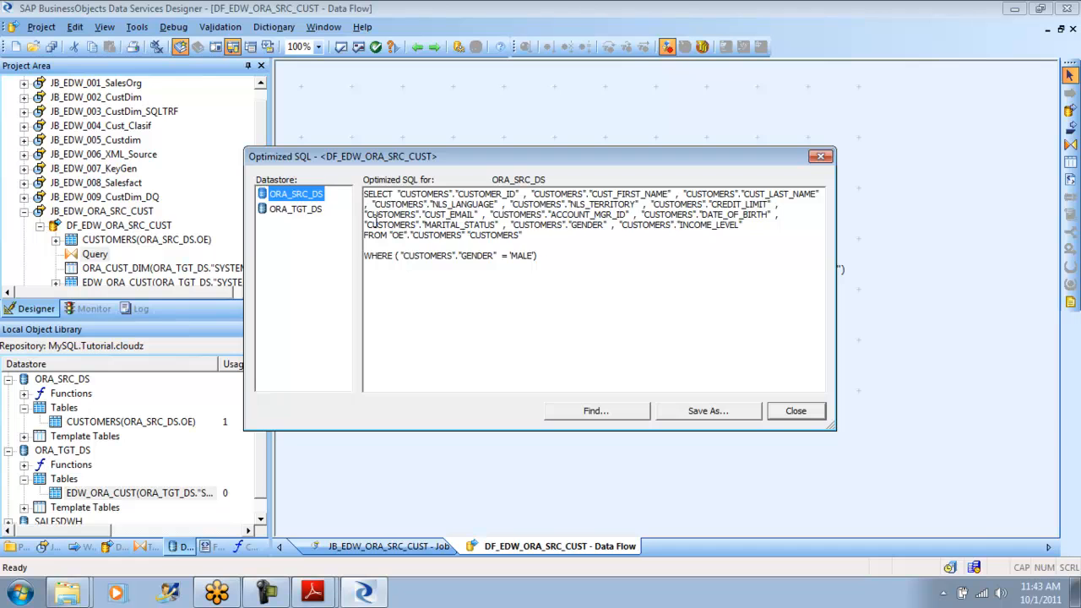
click(313, 210)
click(309, 196)
click(308, 213)
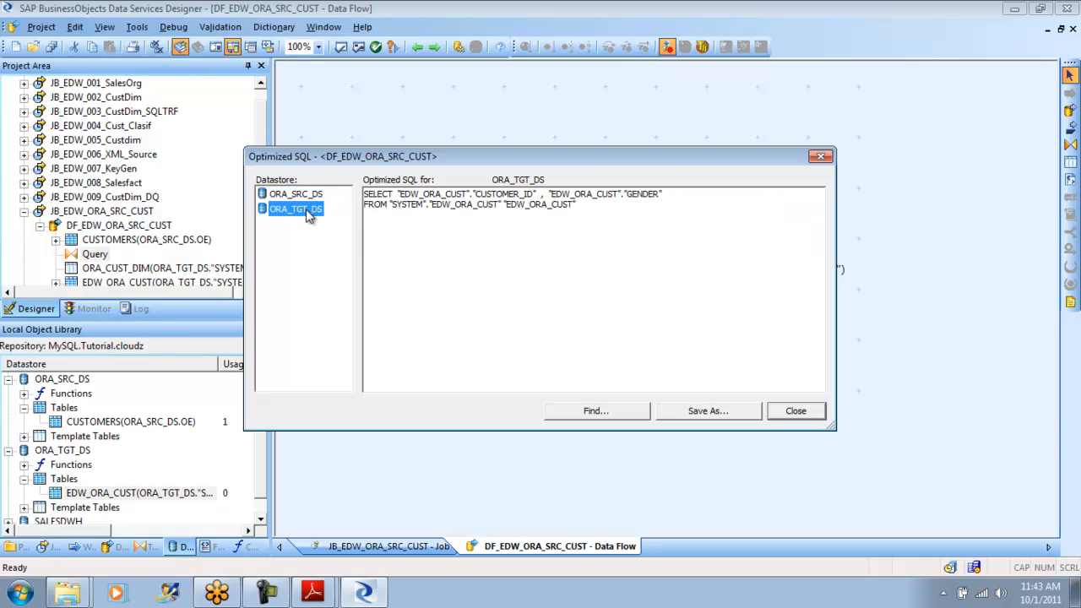
click(305, 195)
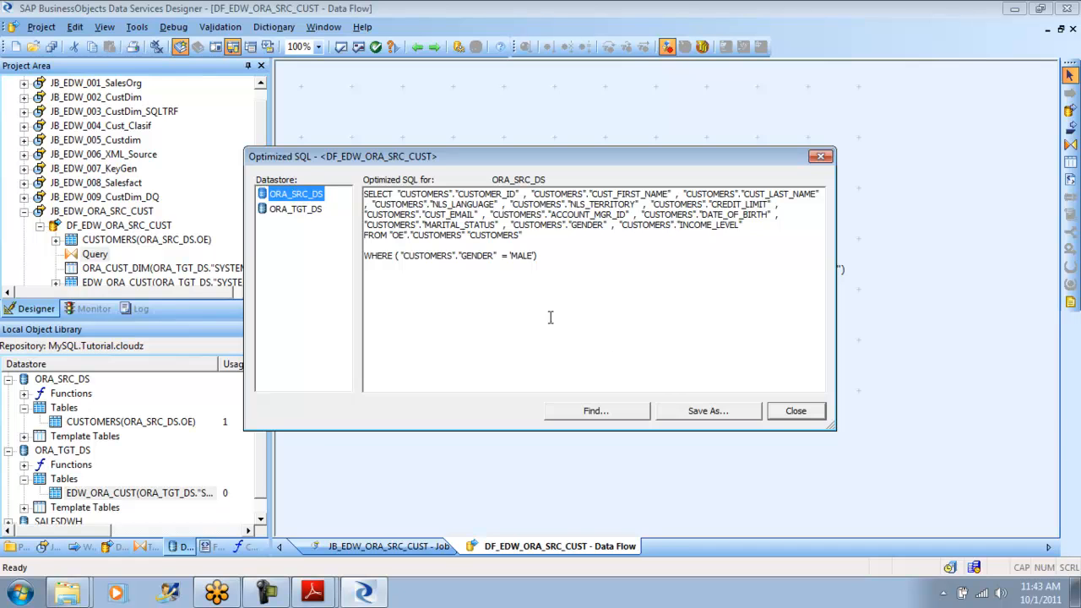
click(796, 411)
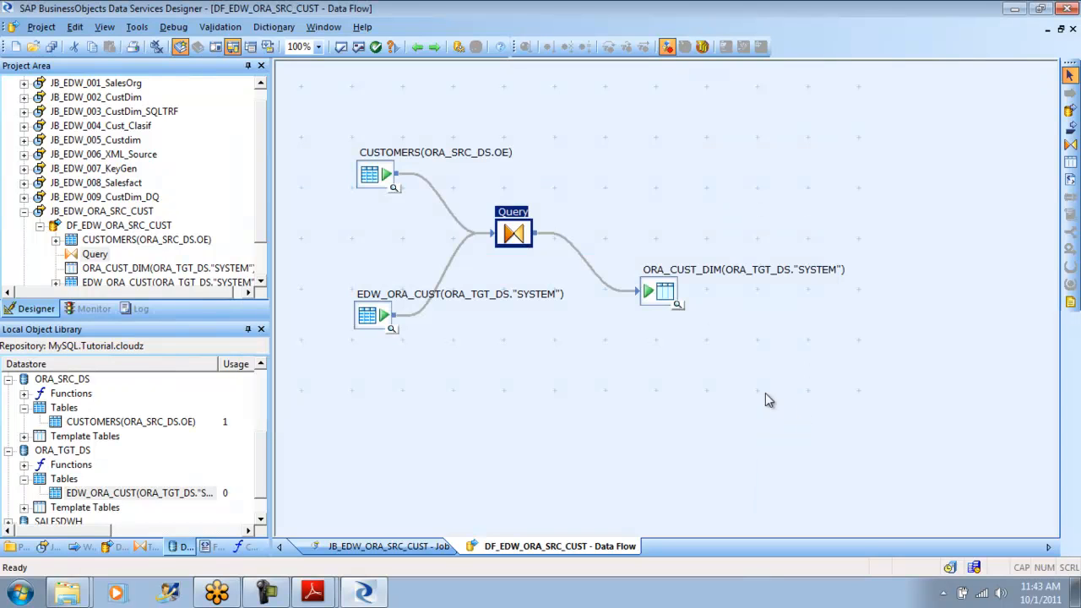
- Reopen the Query's WHERE clause and put both join conditions on one line beneath the first and
double_click(516, 235)
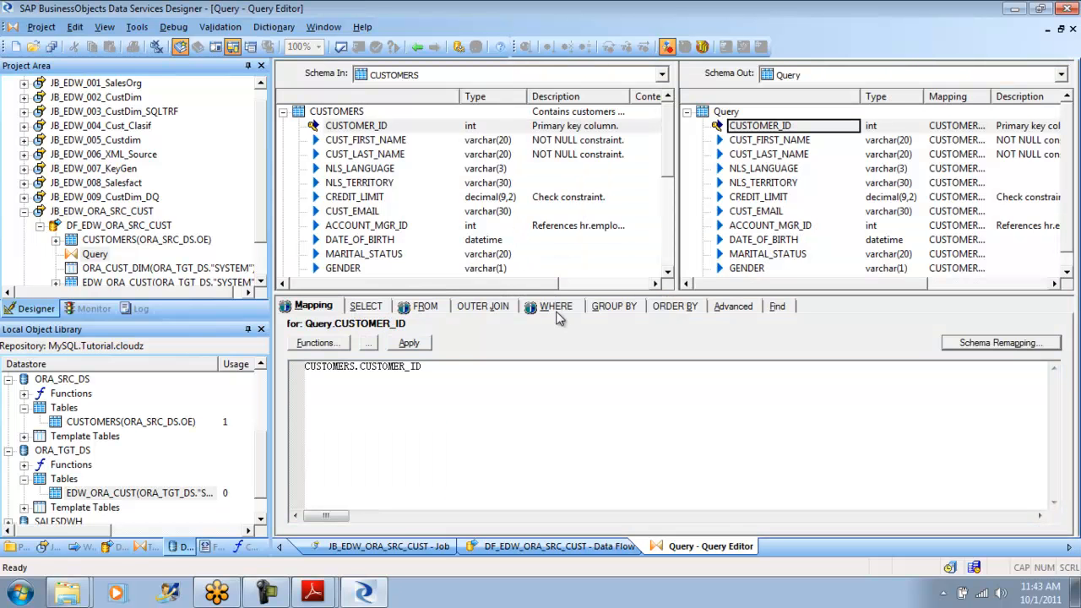
click(558, 312)
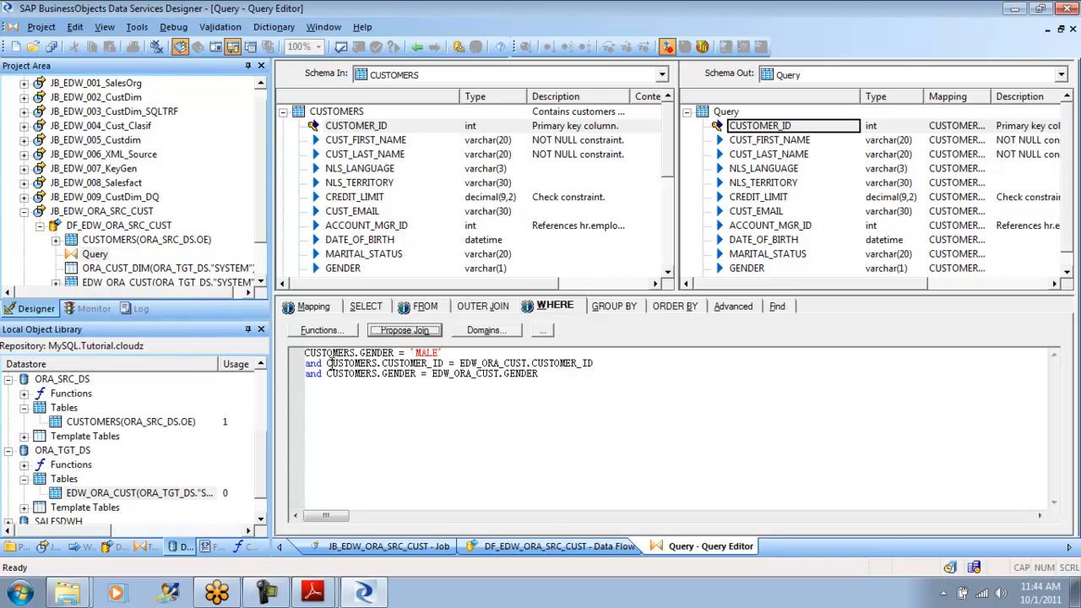
click(328, 363)
key(Return)
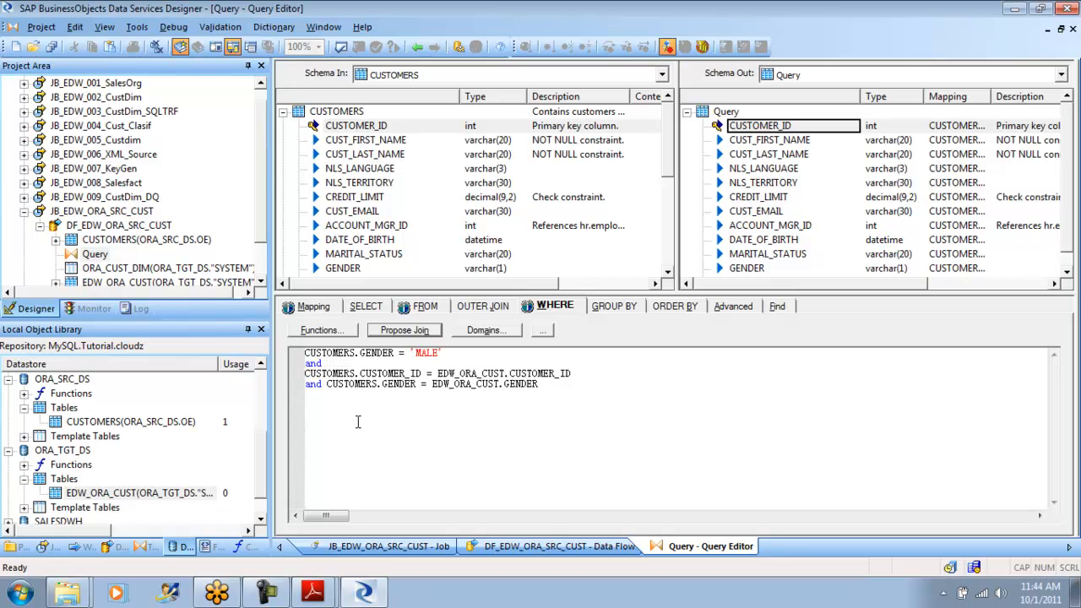
key(BackSpace)
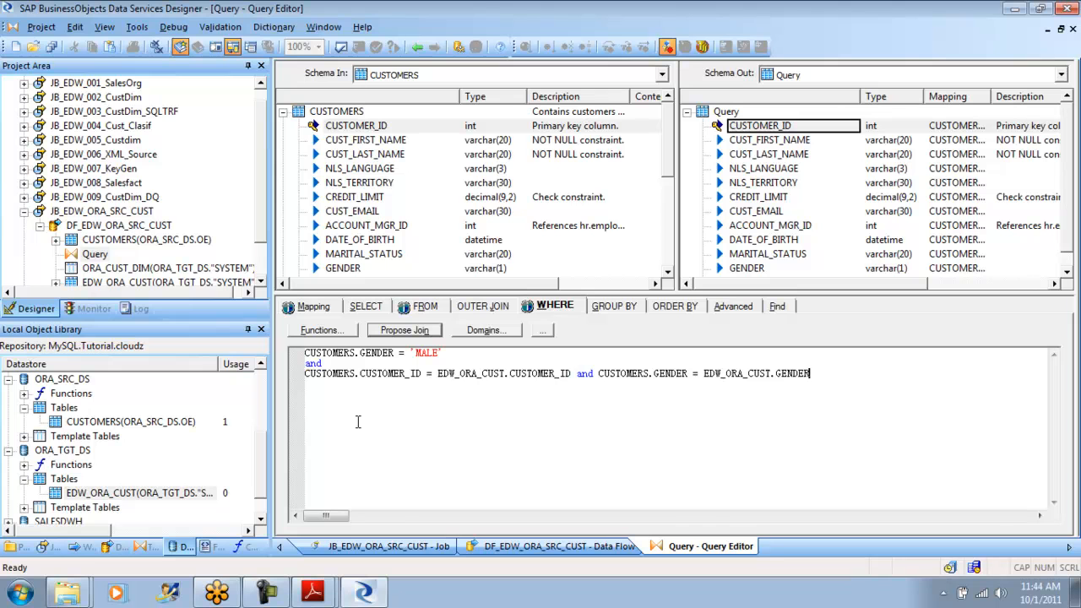
- Wrap the CUSTOMER_ID and GENDER join conditions in a pushdown_sql( ) function call
key(Home)
text(push)
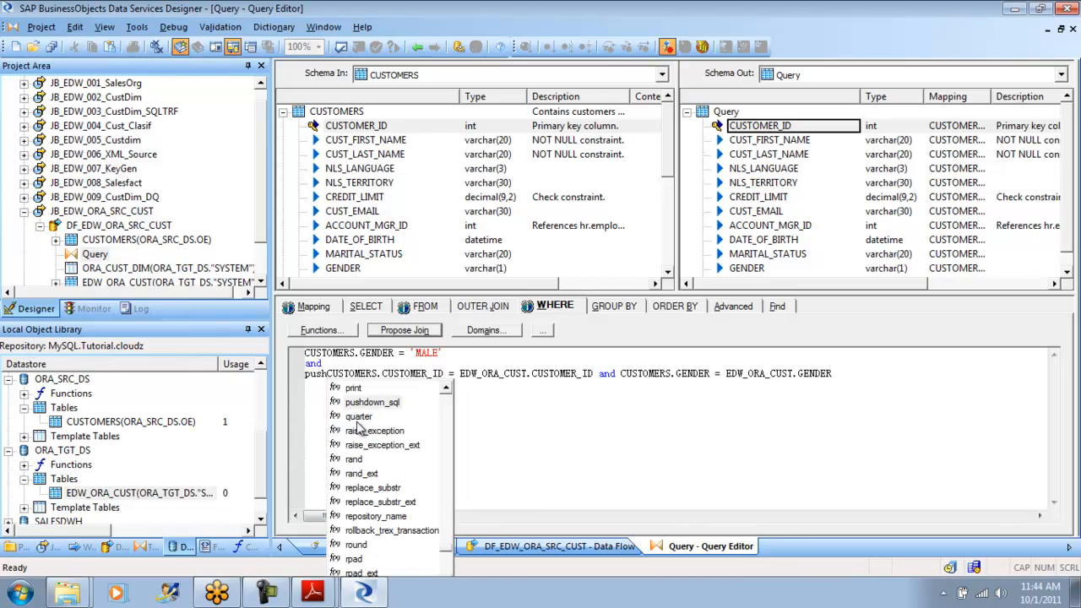
key(Return)
key(End)
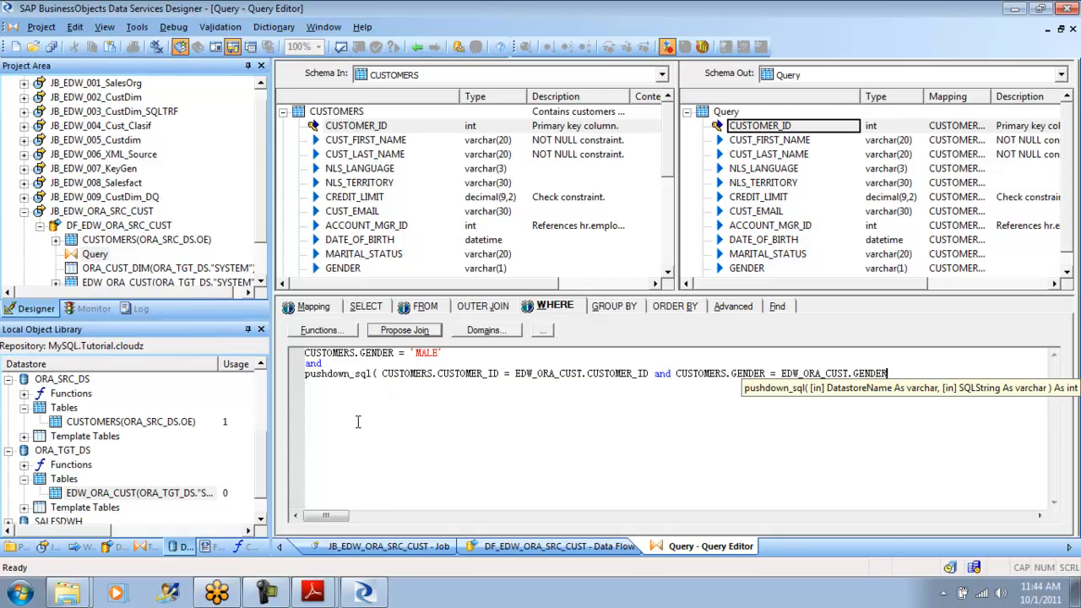
text())
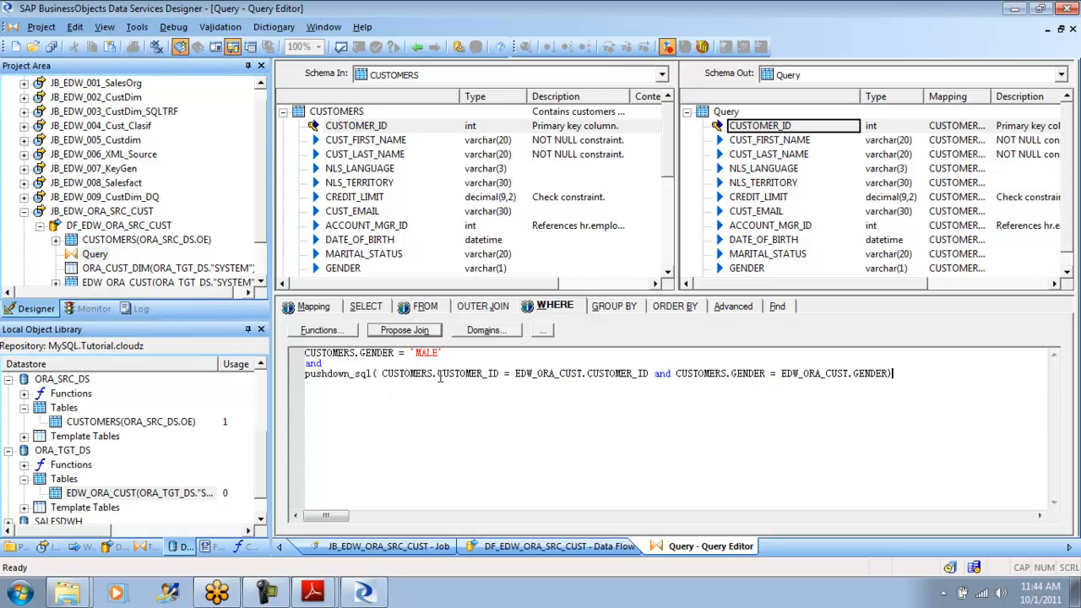
- Insert 'ORA_SRC_DS' followed by a comma as the datastore argument of the pushdown_sql call
click(377, 374)
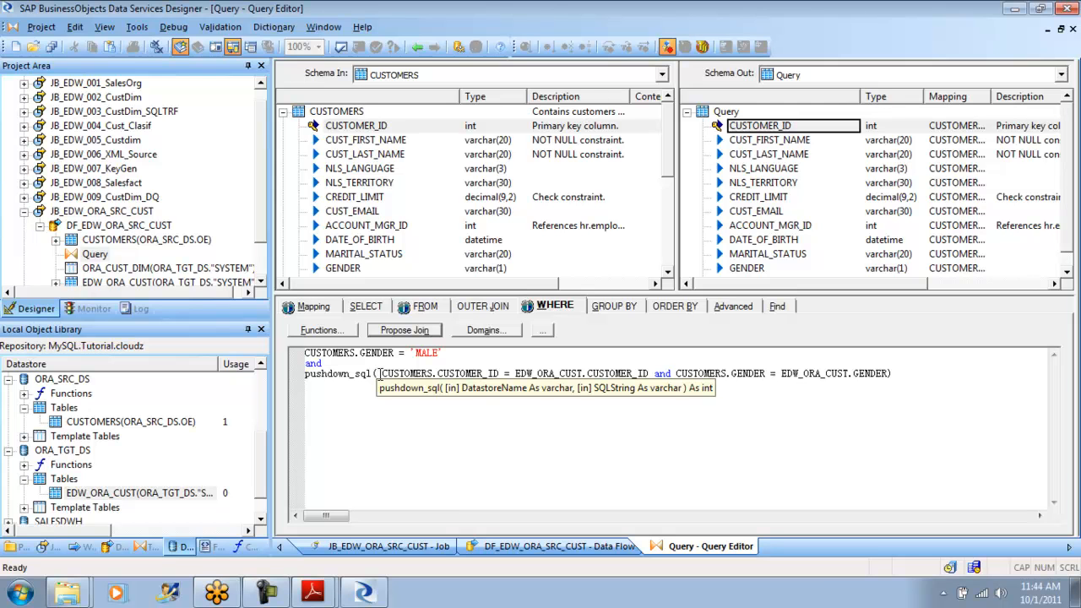
text('ORA)
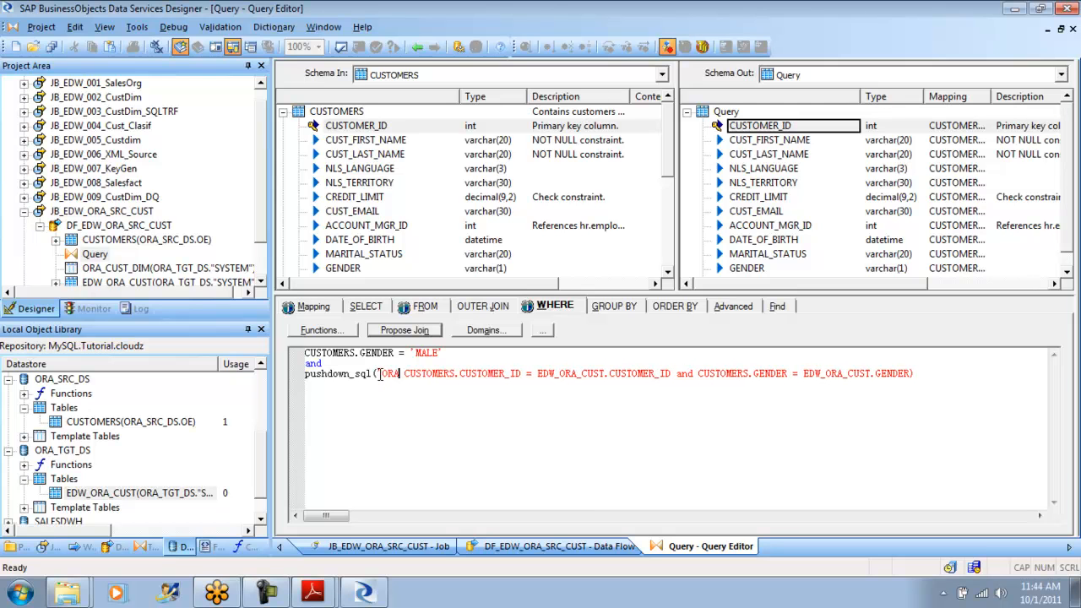
text(_SRC_)
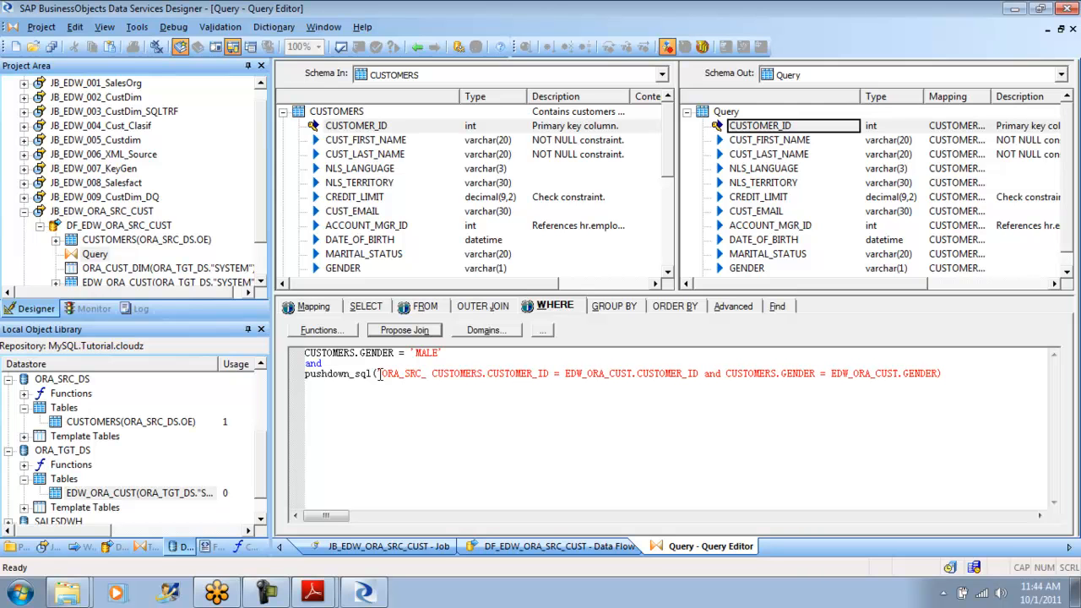
text(DS')
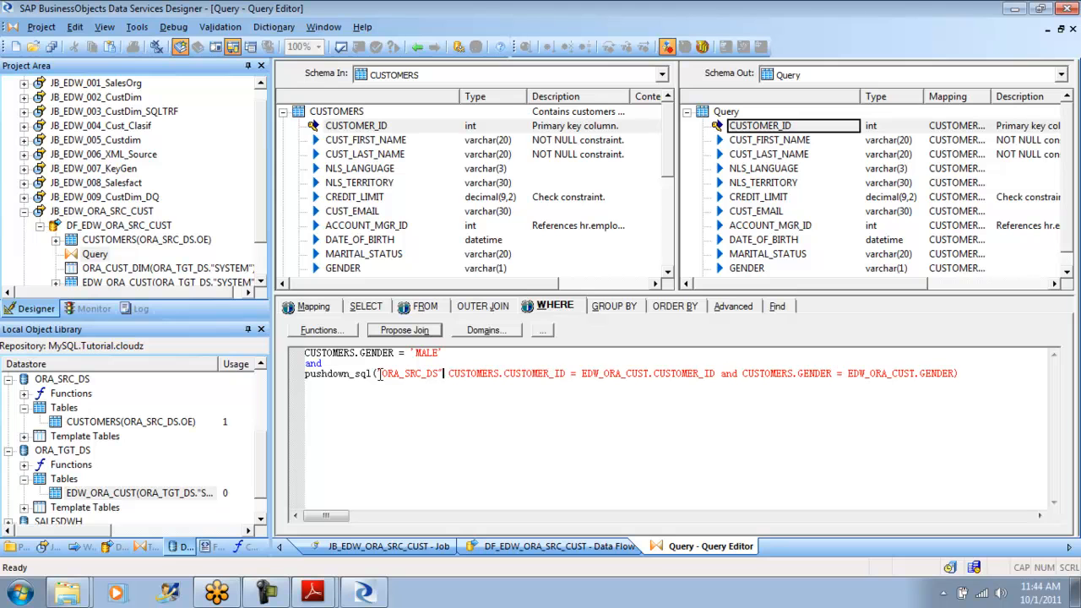
key(BackSpace)
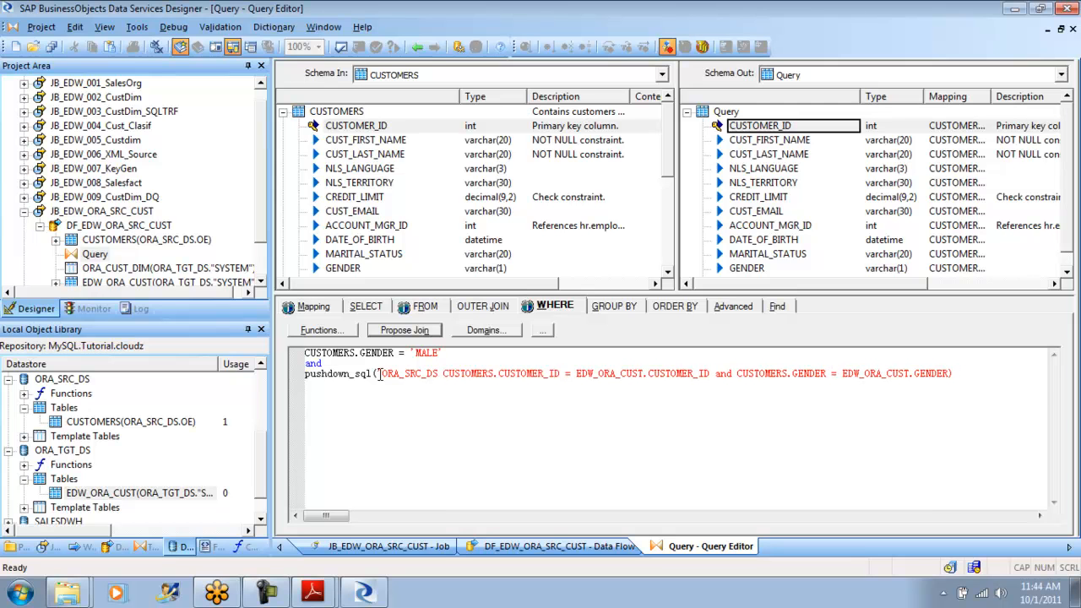
text(',)
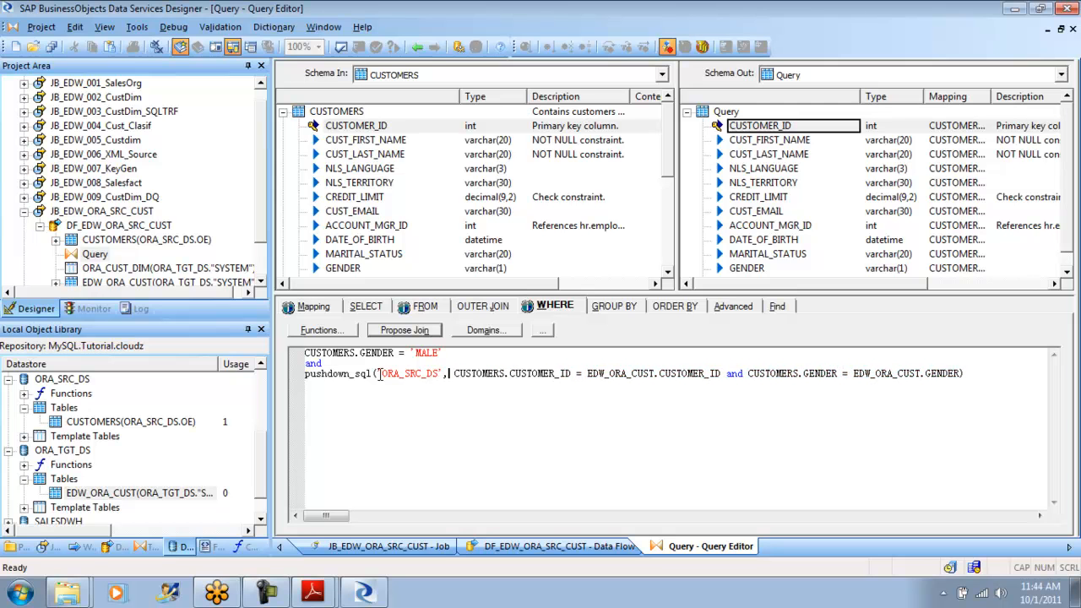
- Enclose the two join conditions in single quotes as the SQL string argument of pushdown_sql
click(377, 374)
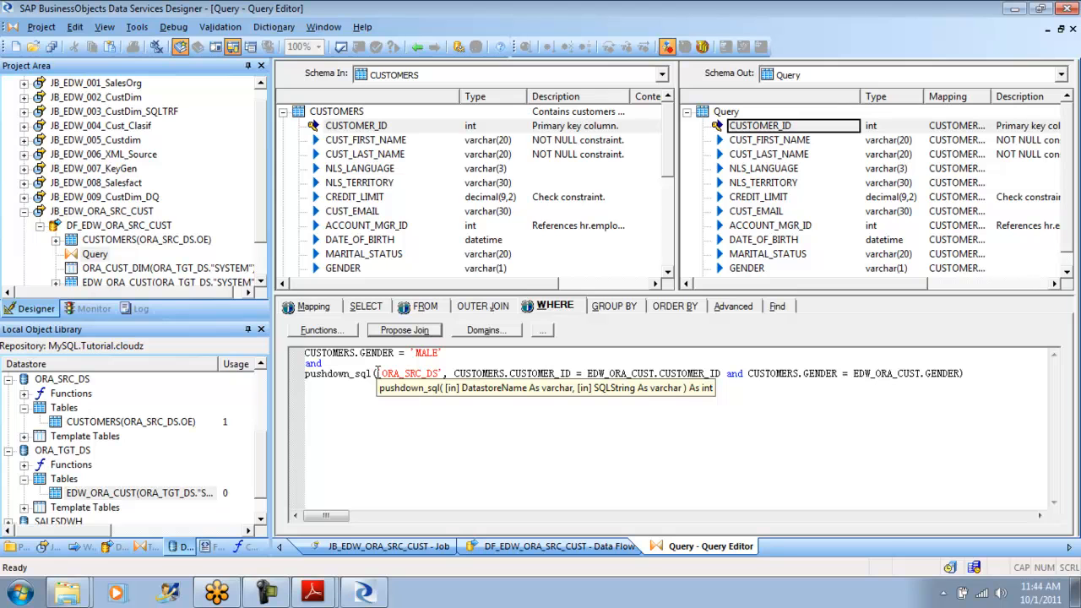
click(454, 374)
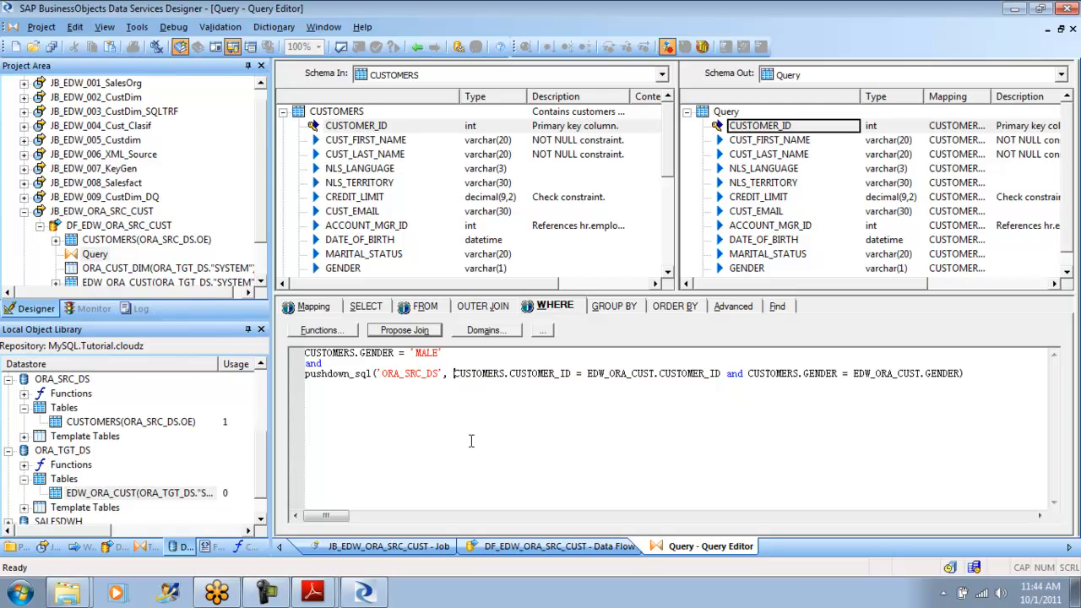
text(')
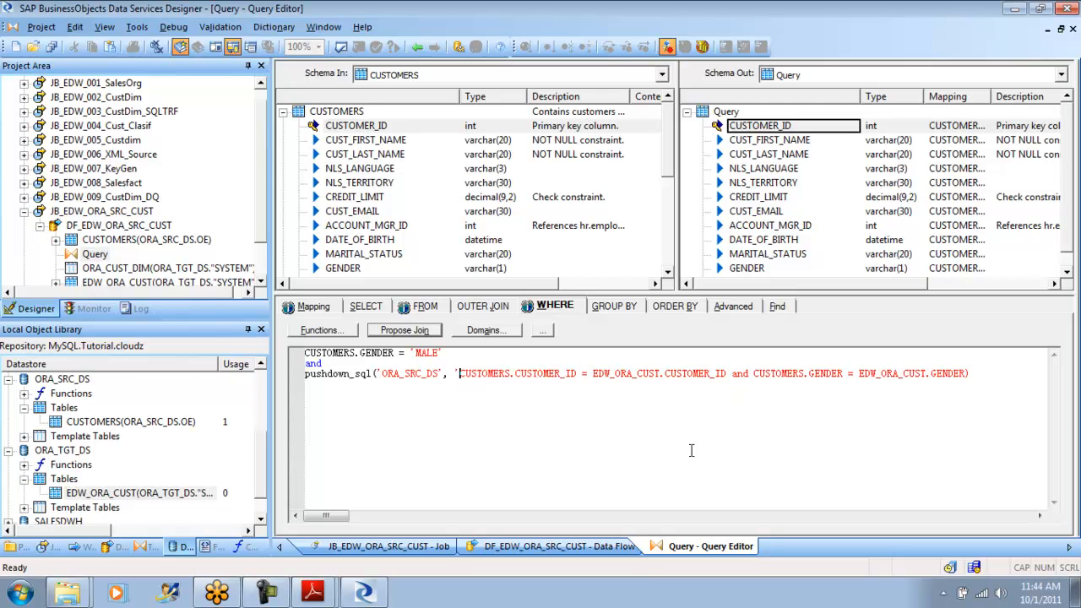
click(968, 373)
text(')
- Validate the Query transform with the pushdown_sql condition and return to the data flow
click(341, 48)
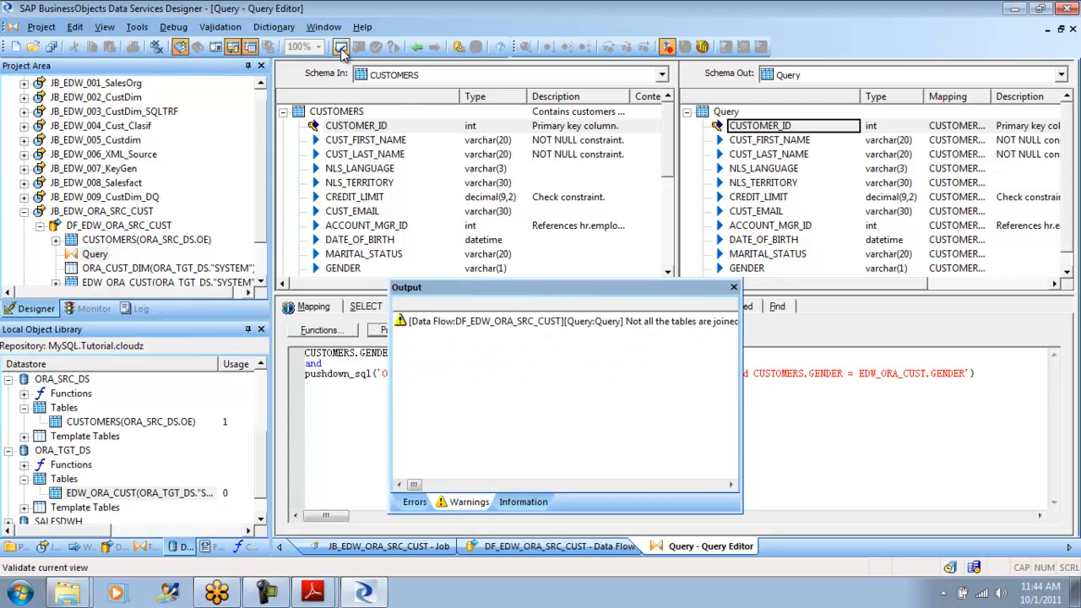
click(734, 288)
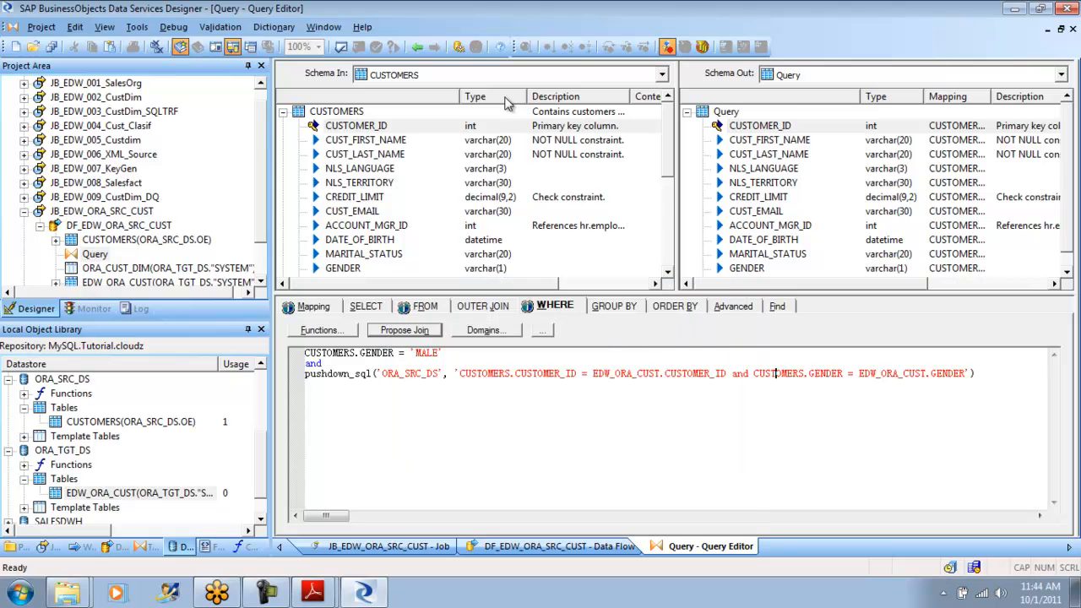
click(417, 49)
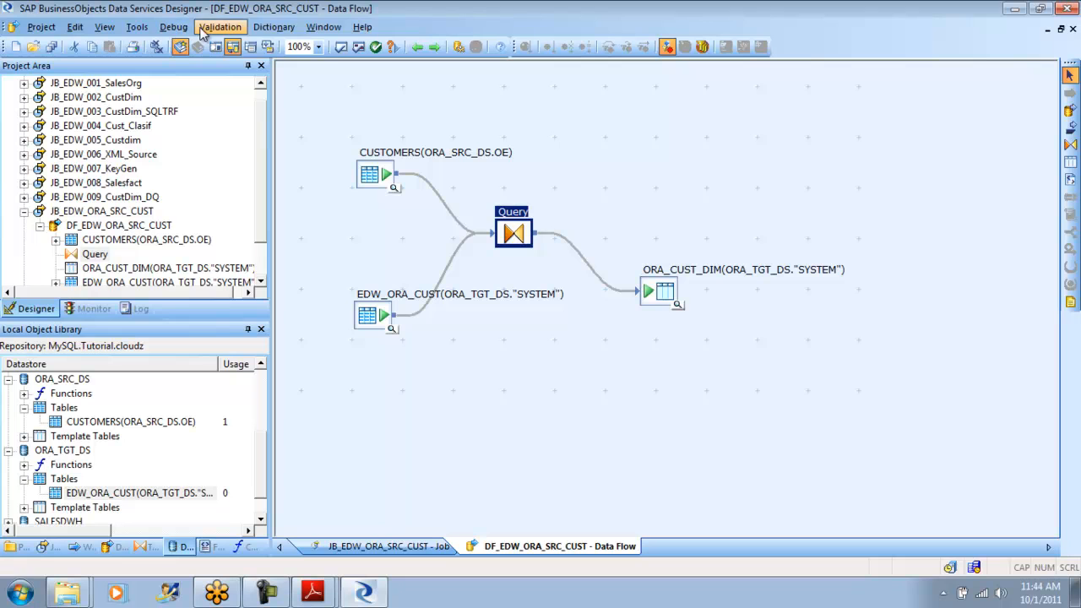
- Display the optimized SQL of DF_EDW_ORA_SRC_CUST and examine how the pushdown_sql conditions appear in the ORA_SRC_DS statement
click(203, 31)
click(253, 84)
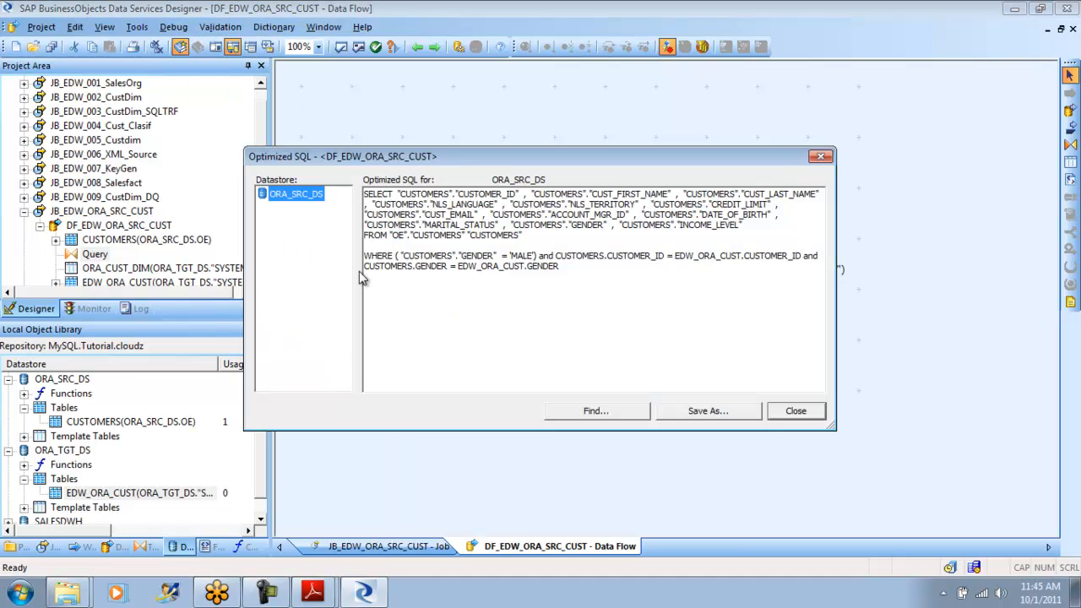
drag(561, 267, 362, 193)
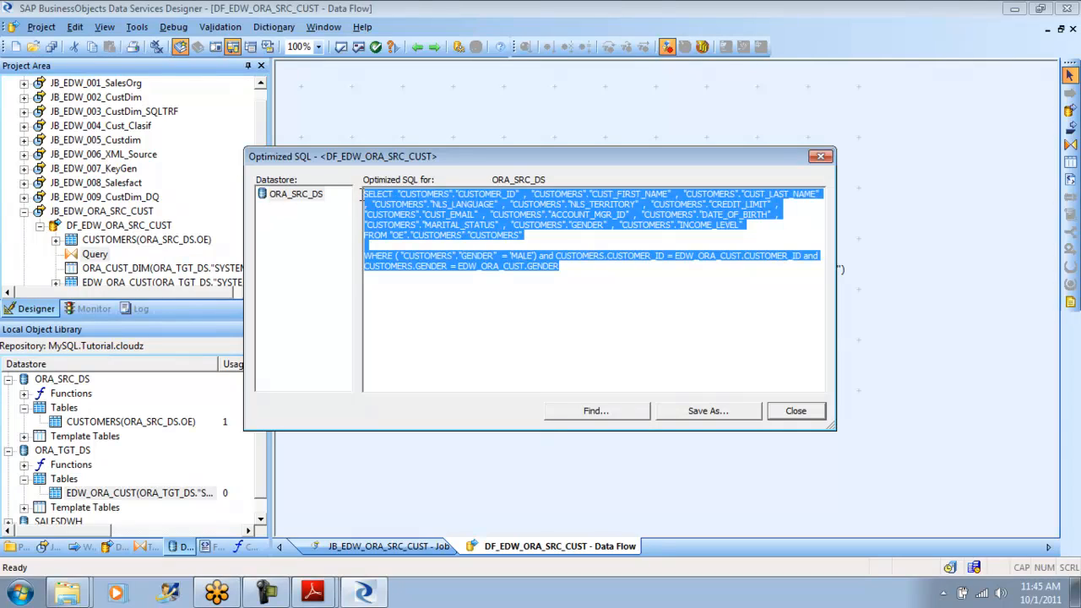
click(440, 309)
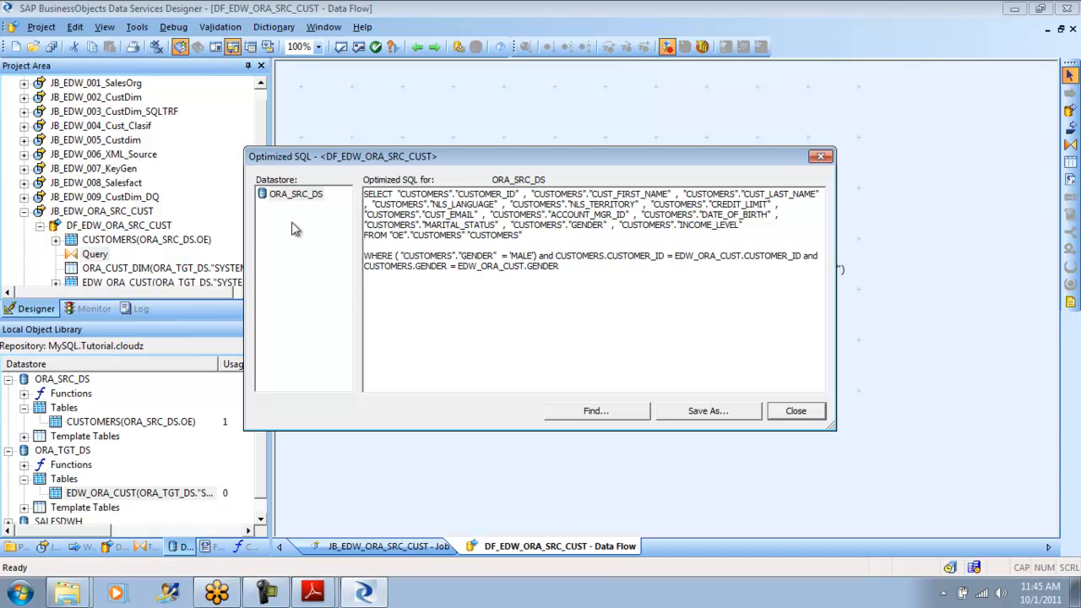
click(300, 195)
drag(570, 268, 359, 195)
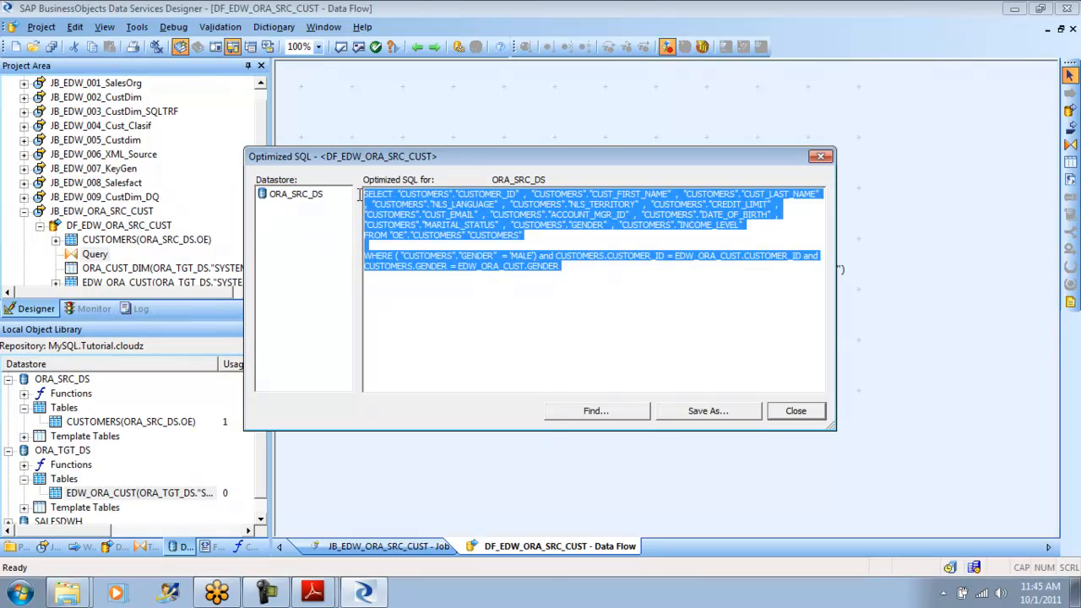
click(574, 285)
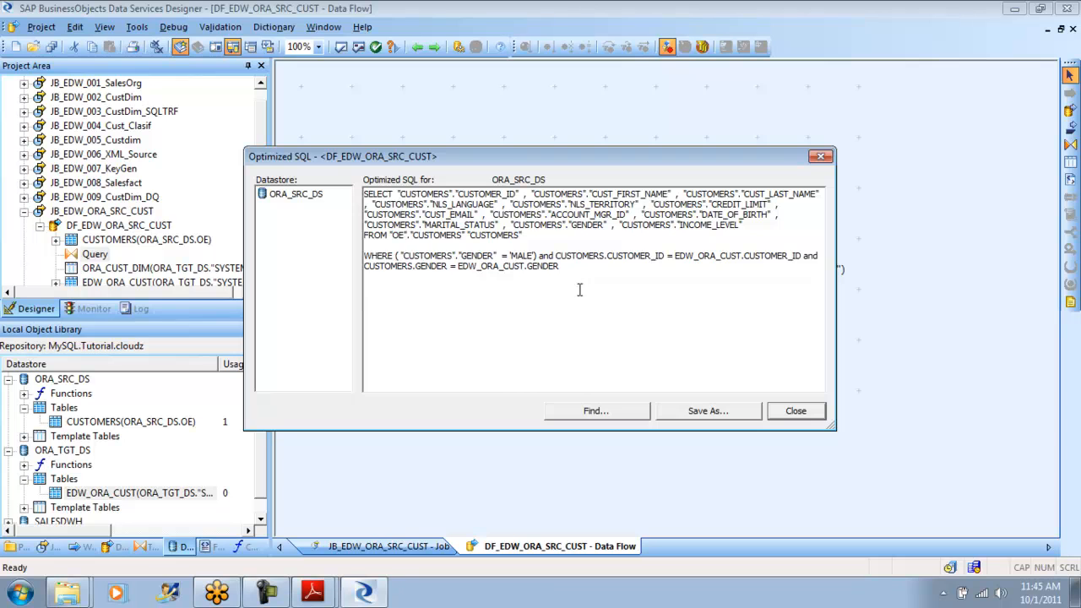
click(796, 412)
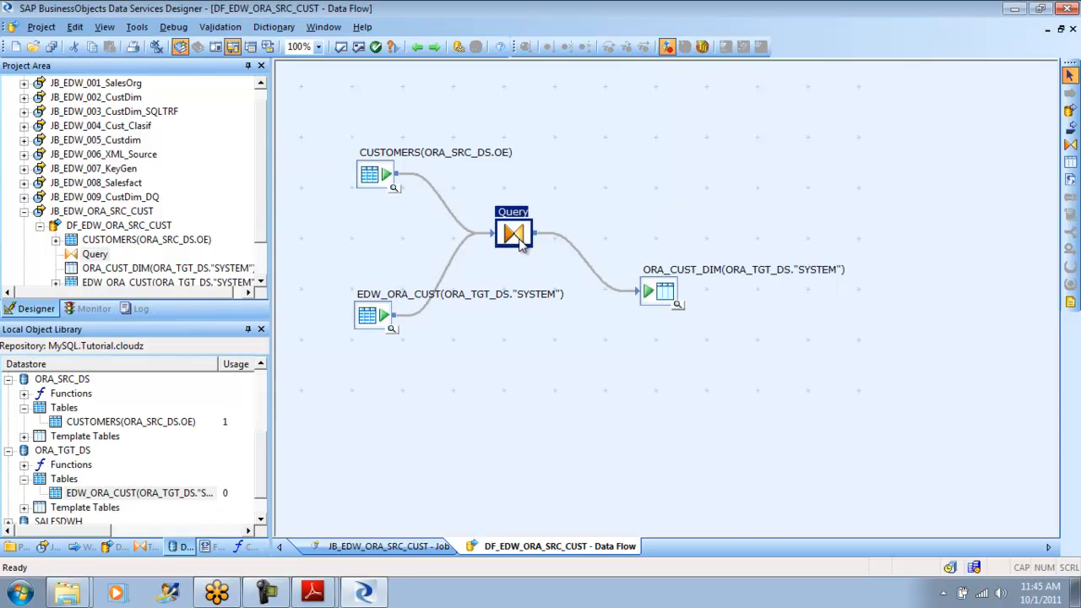
- Review the pushdown_sql condition in the Query transform's WHERE clause and return to the data flow
double_click(521, 241)
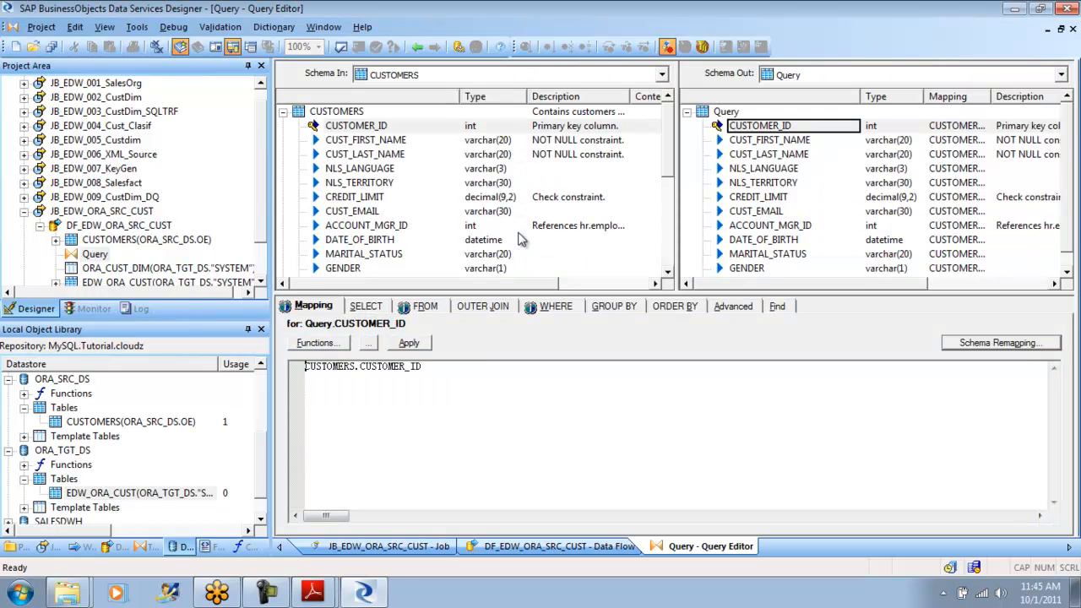
click(555, 310)
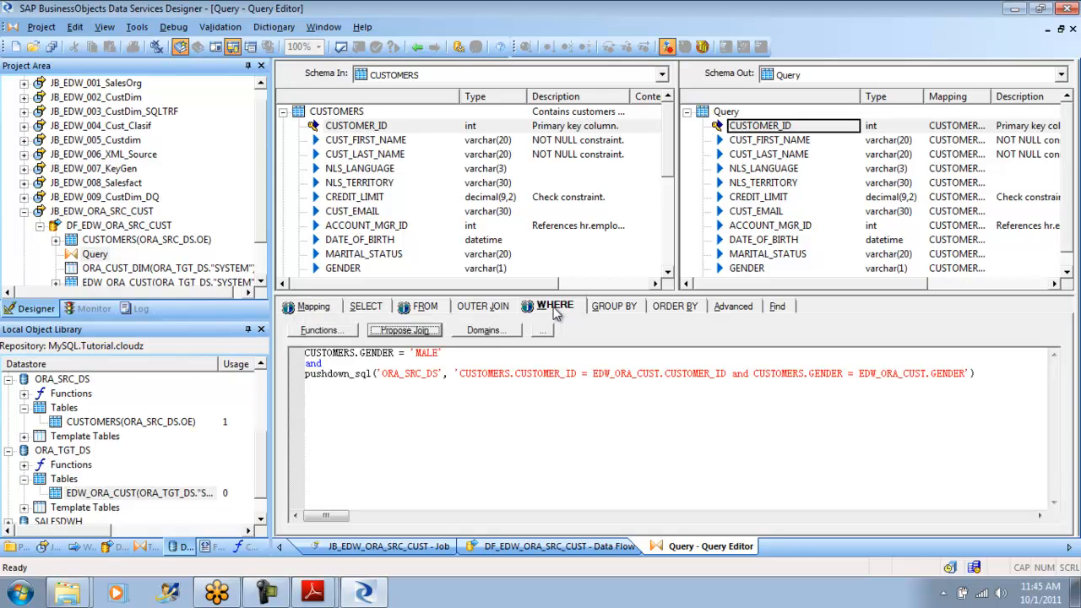
click(417, 48)
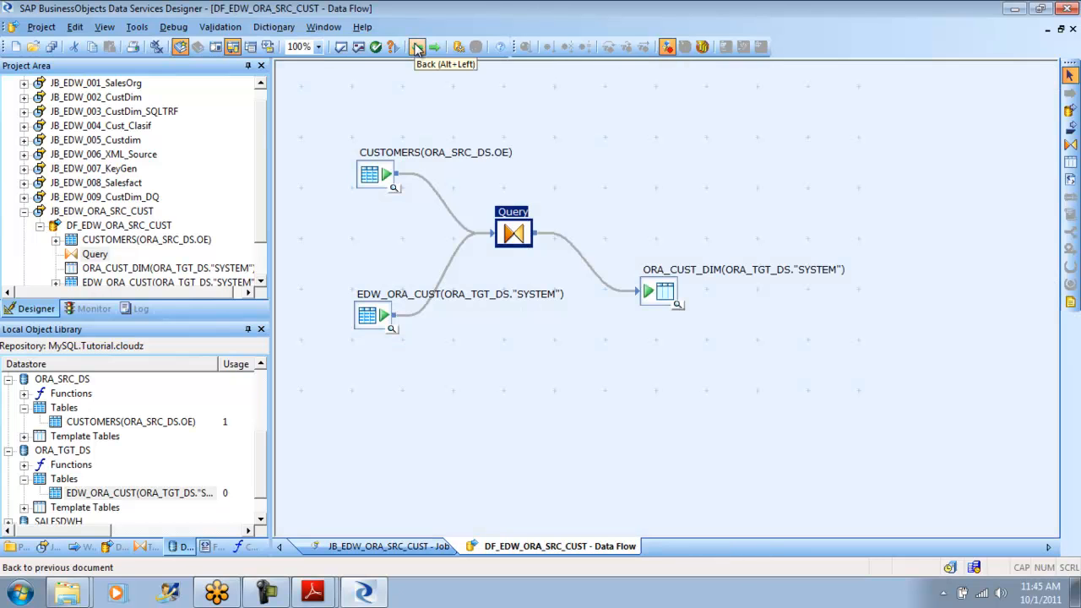
- Tidy the data flow layout by aligning ORA_CUST_DIM horizontally with Query and nudging the CUSTOMERS and EDW_ORA_CUST sources
click(577, 140)
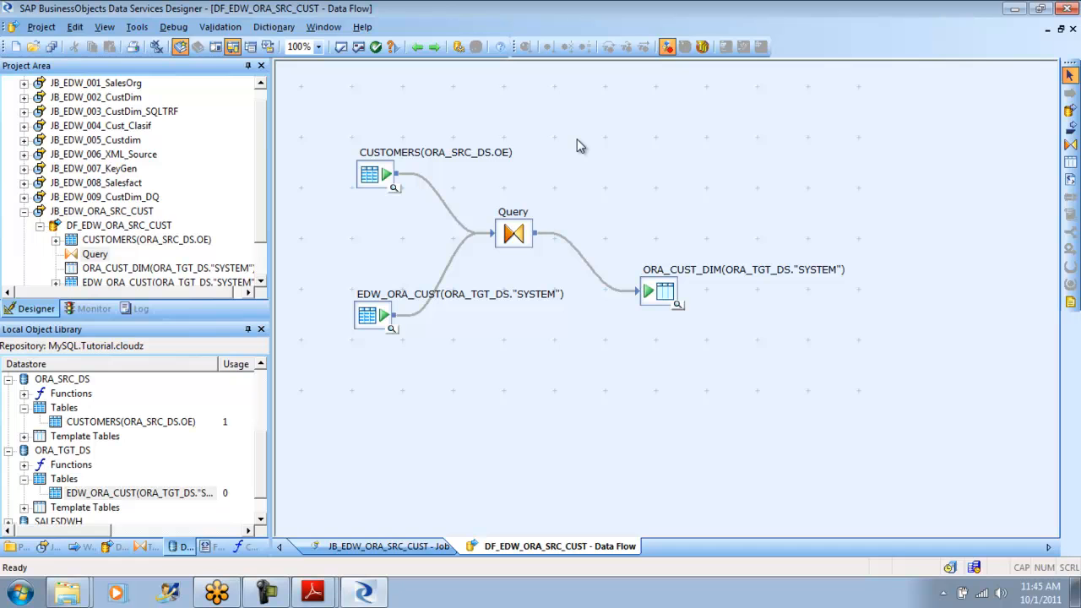
drag(657, 296, 678, 238)
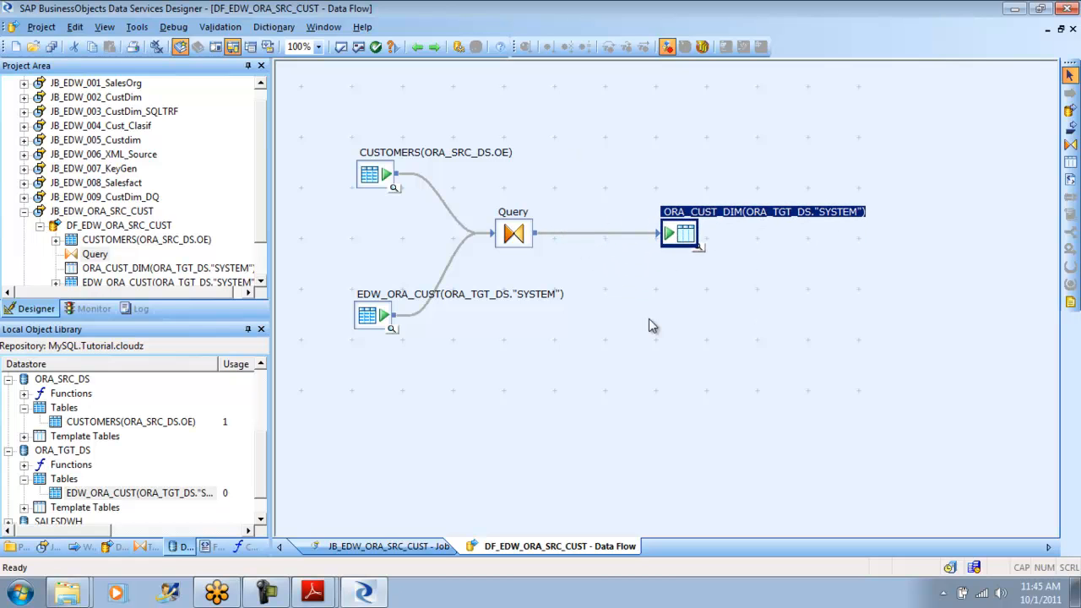
drag(381, 174, 376, 165)
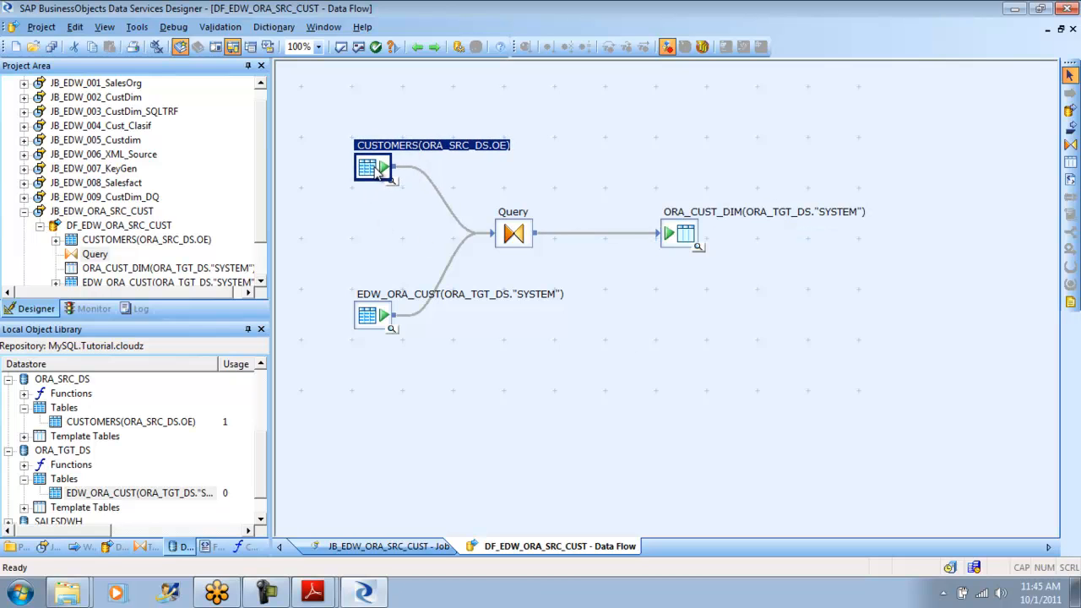
click(571, 341)
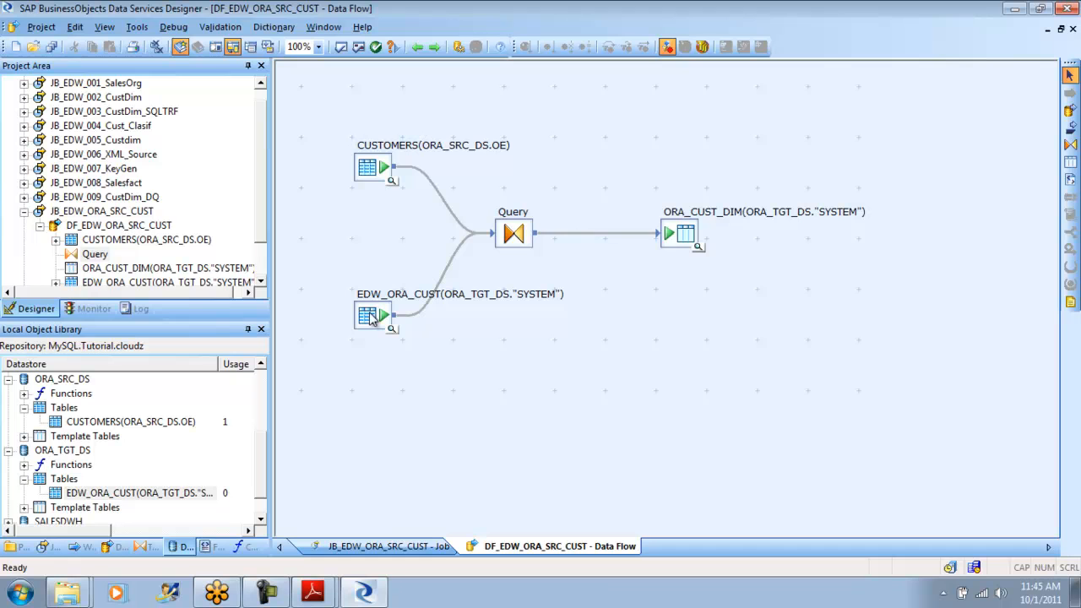
drag(372, 317, 375, 311)
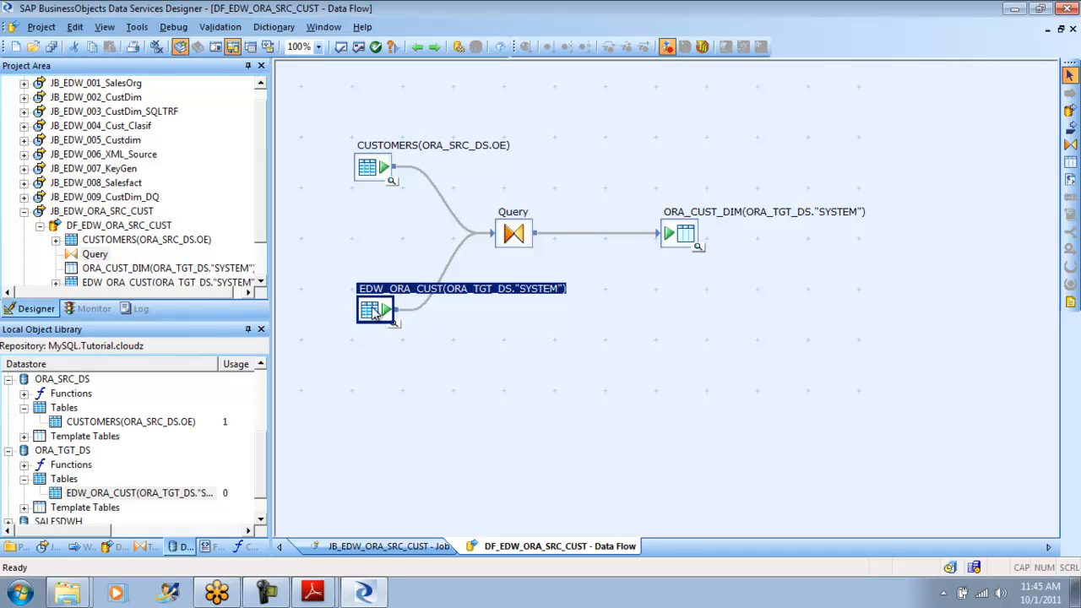
- Inspect the join rank and performance settings of the CUSTOMERS and EDW_ORA_CUST source tables
double_click(385, 170)
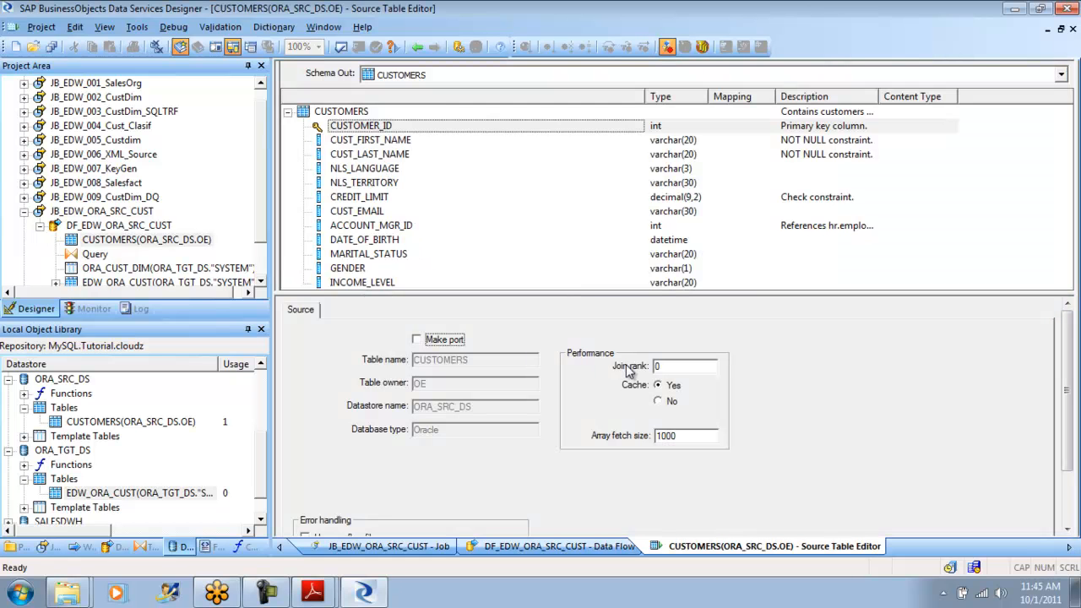
key(Tab)
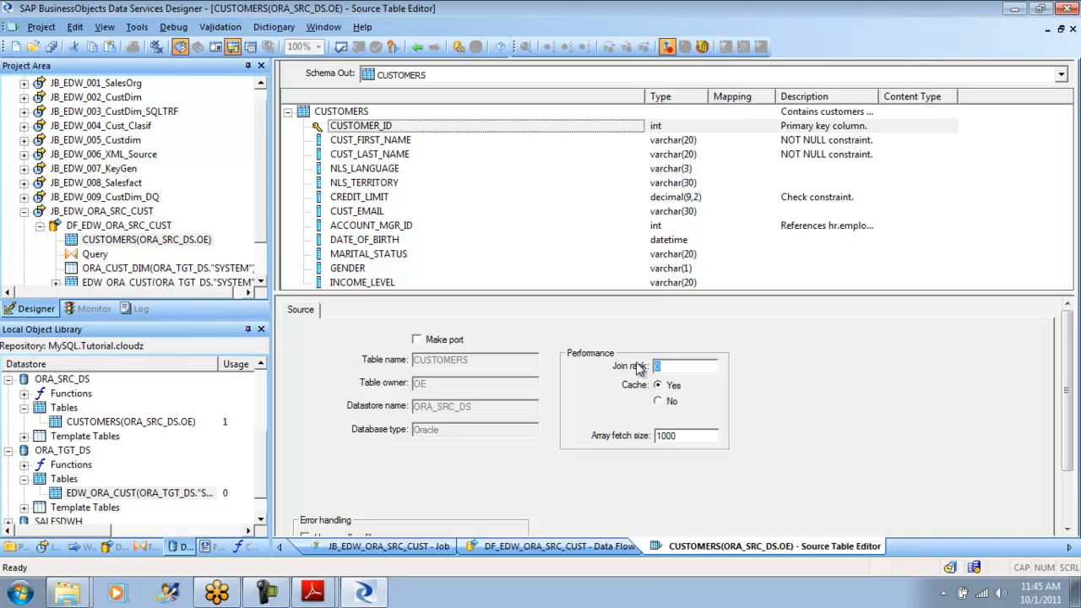
click(417, 46)
double_click(369, 313)
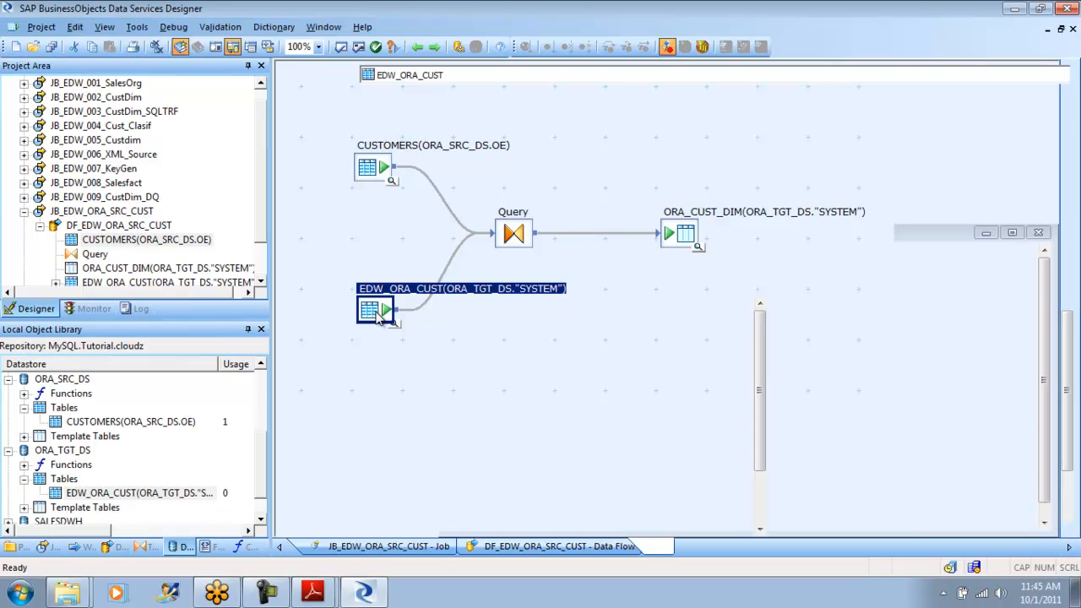
key(Tab)
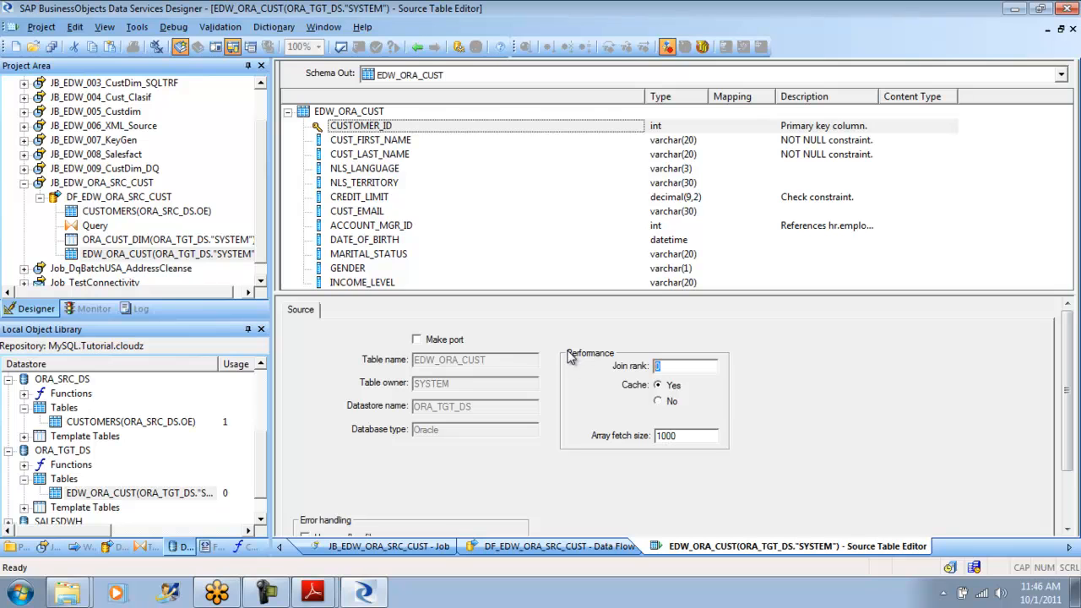
click(417, 47)
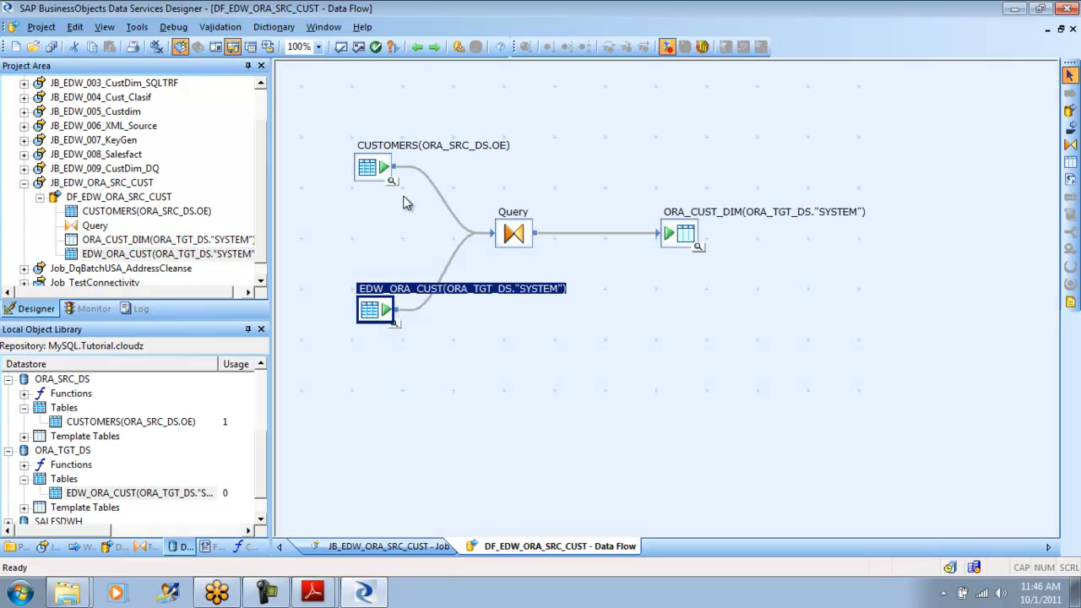
- Set the CUSTOMERS source table's join rank to 1 and array fetch size to 3000, and return to the data flow
double_click(376, 169)
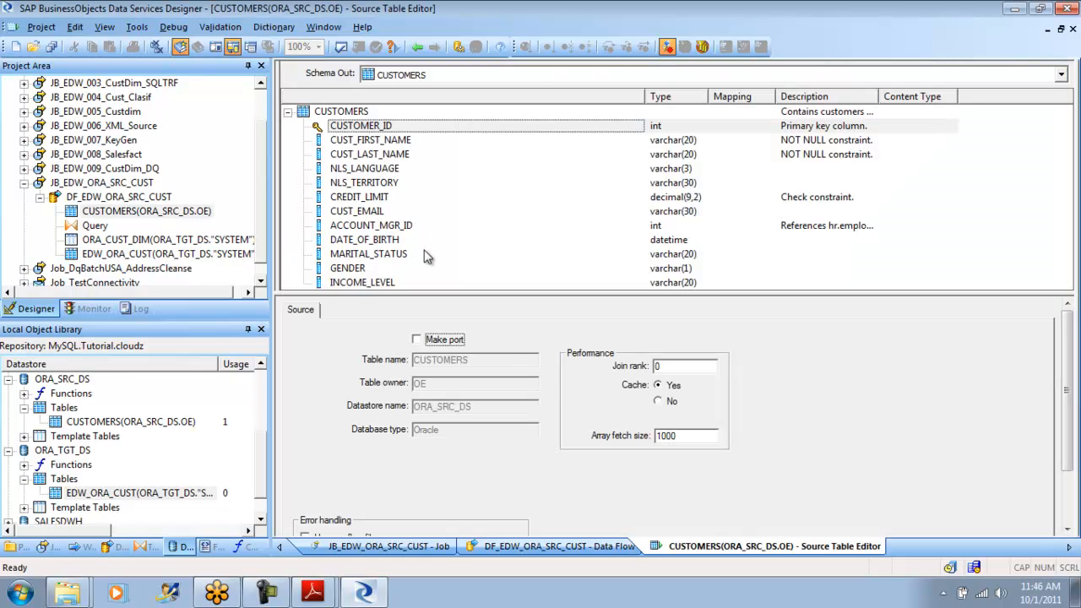
double_click(667, 365)
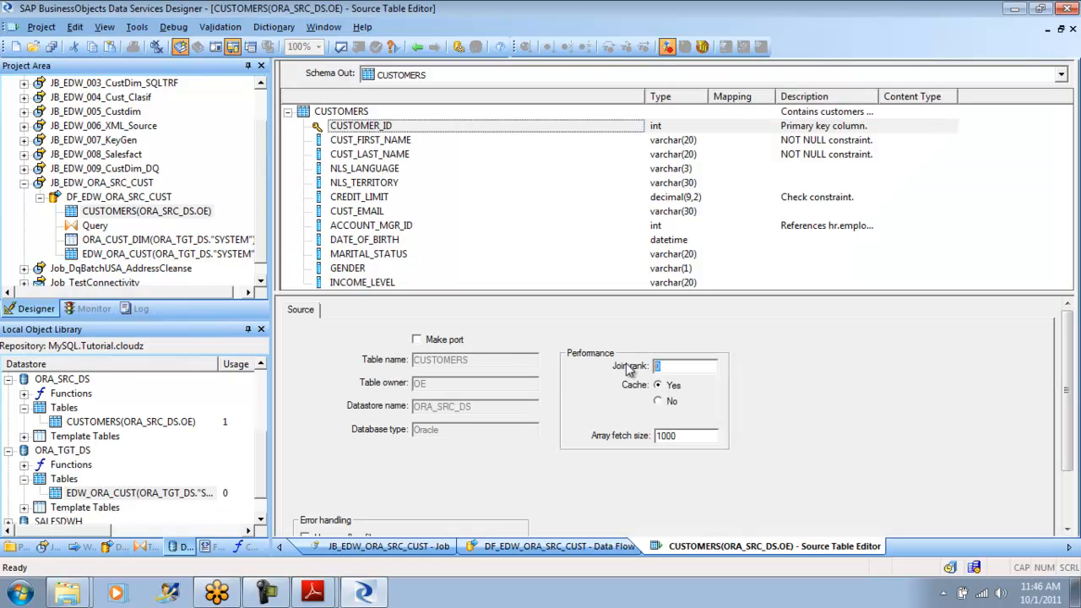
text(1)
key(BackSpace)
text(3)
click(418, 48)
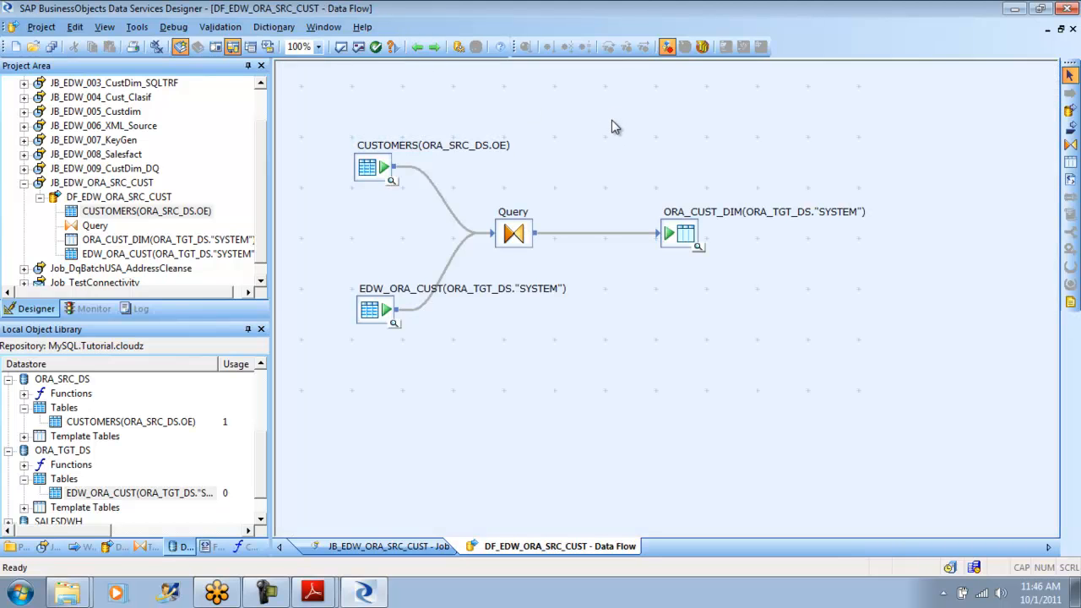
- Validate all objects in the data flow and recheck the performance settings of the CUSTOMERS source table
click(358, 47)
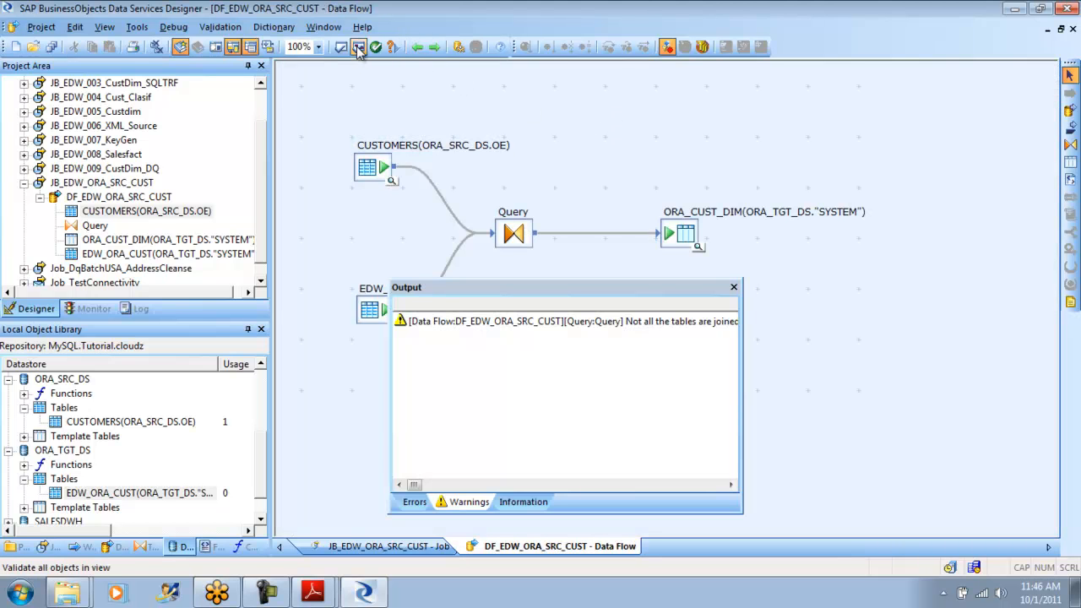
click(734, 287)
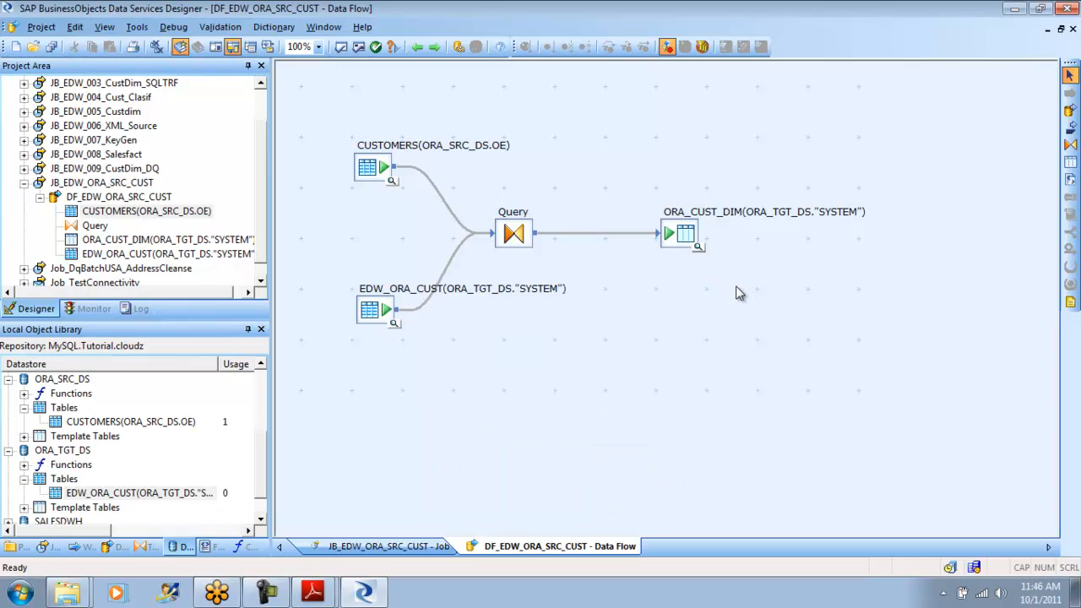
double_click(379, 179)
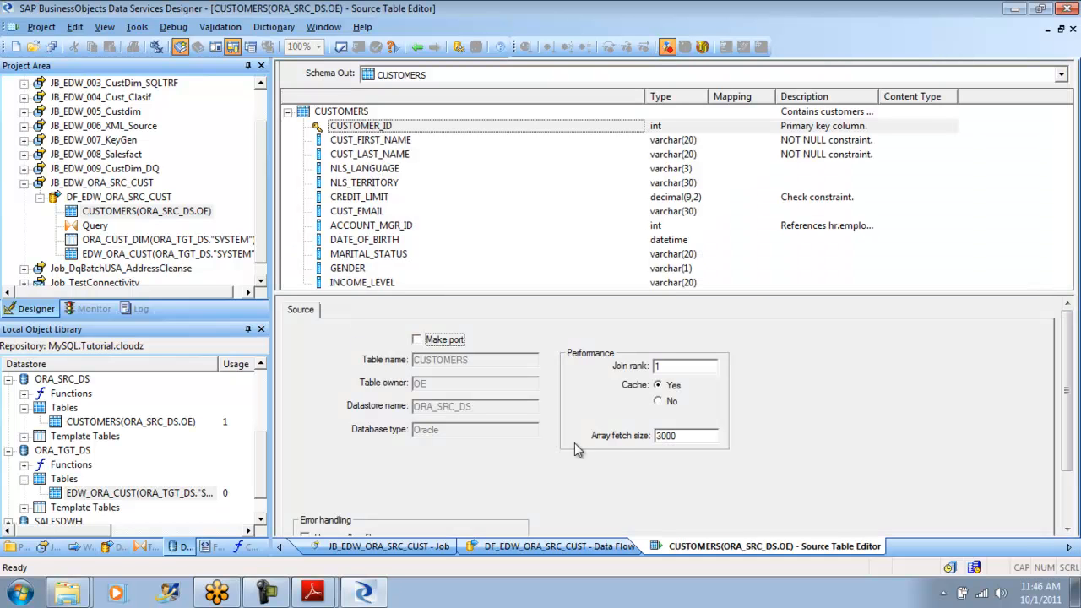
click(420, 49)
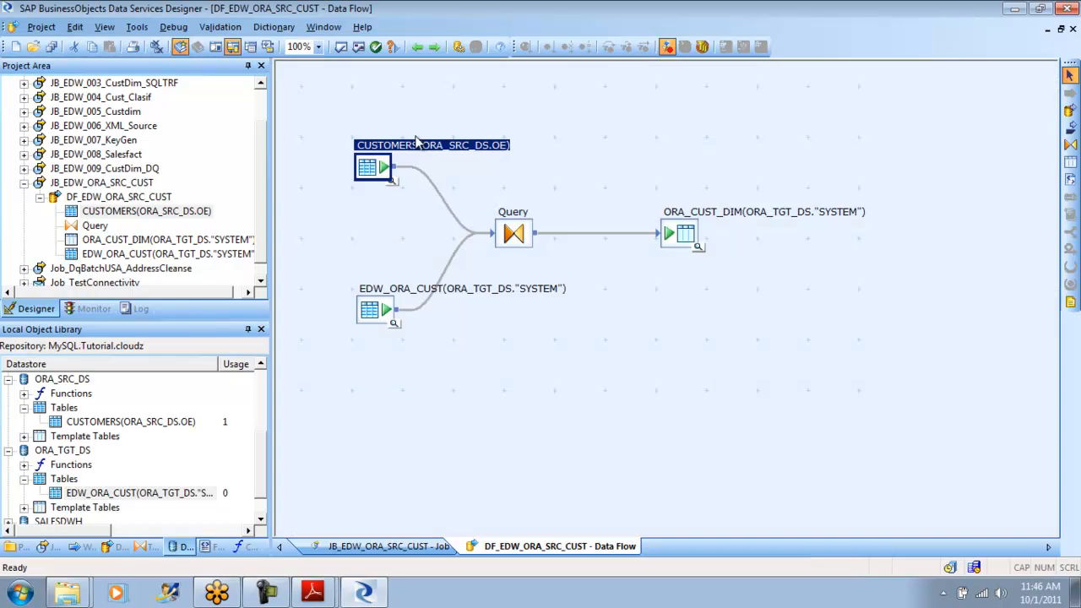
click(388, 311)
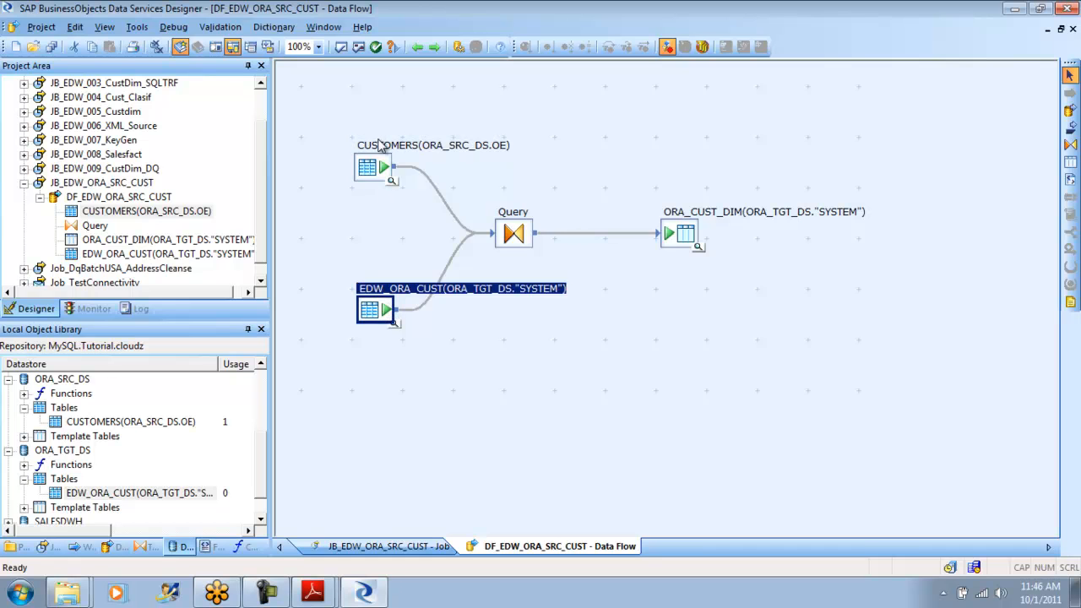
- Try Cache No on the CUSTOMERS source table, restore it to Yes, and review its join rank and array fetch size
double_click(377, 166)
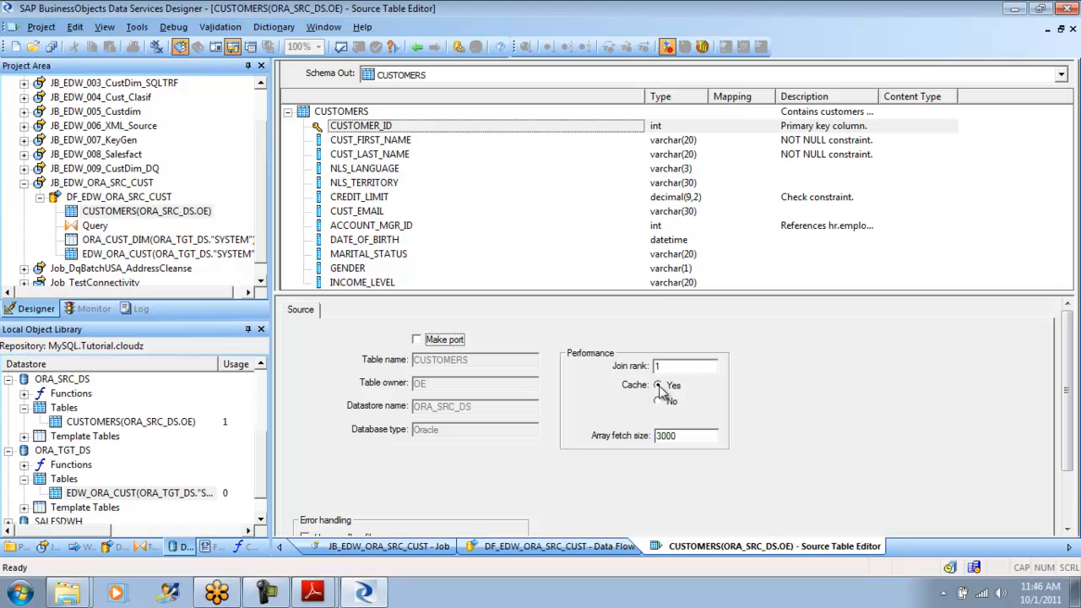
click(661, 402)
click(664, 388)
click(663, 367)
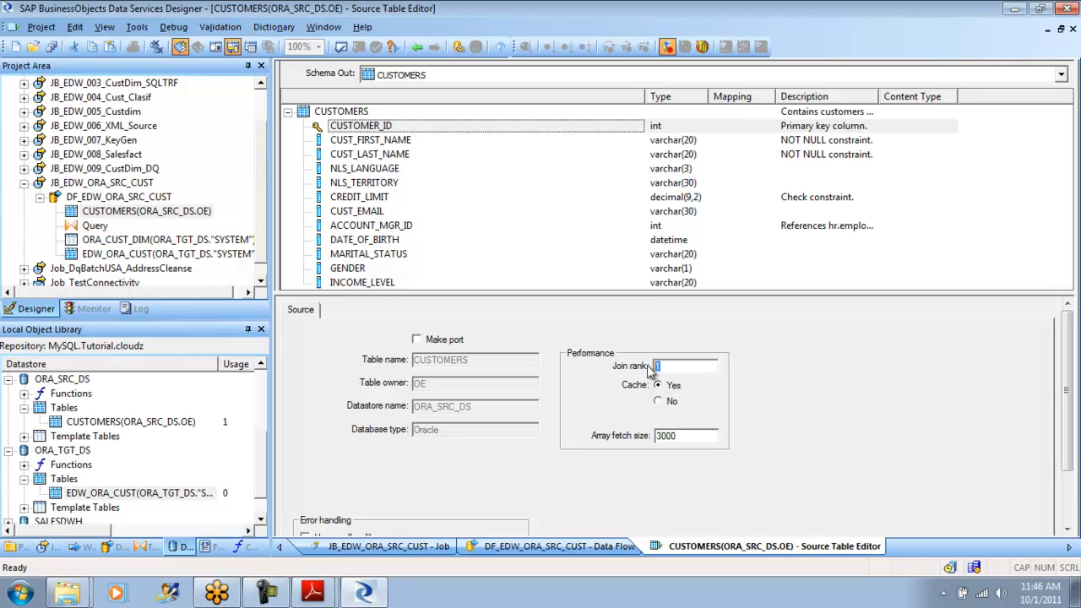
click(695, 436)
click(417, 47)
- Set Cache to No for the EDW_ORA_CUST source table and return to the data flow
double_click(380, 309)
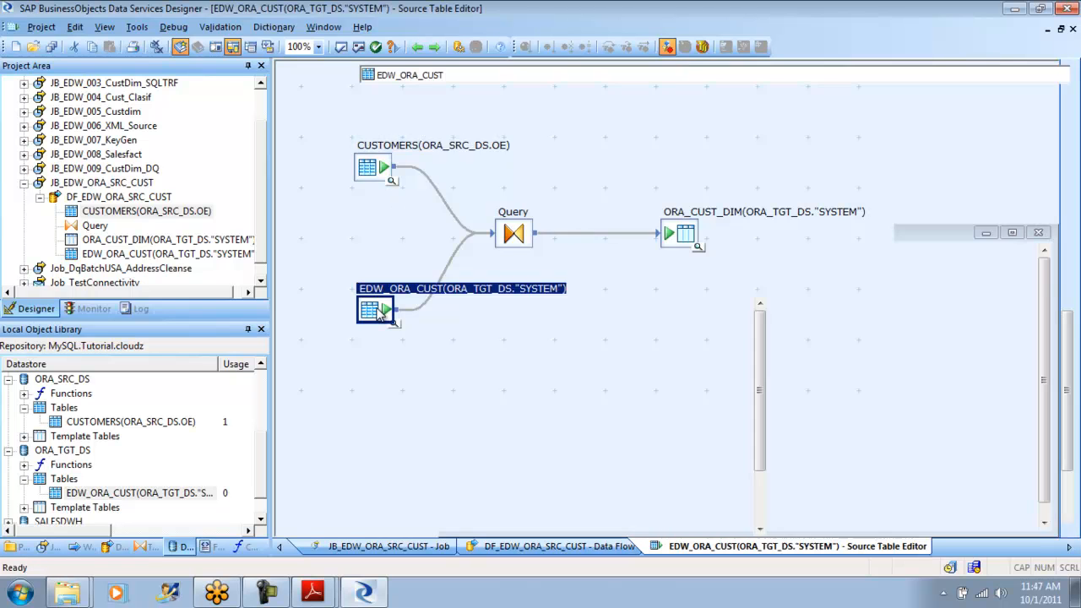
click(659, 402)
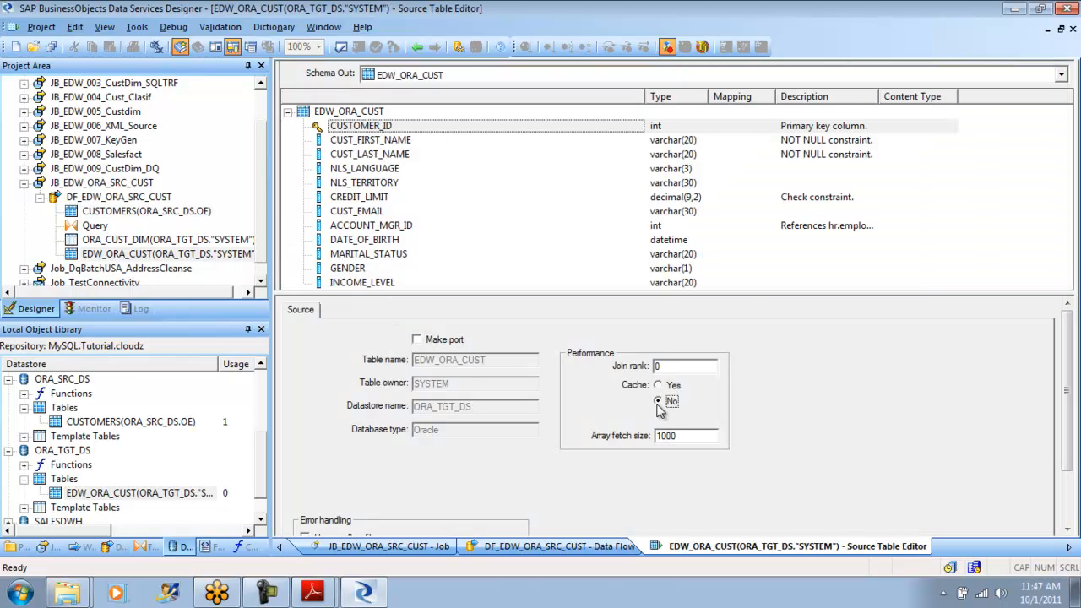
click(419, 48)
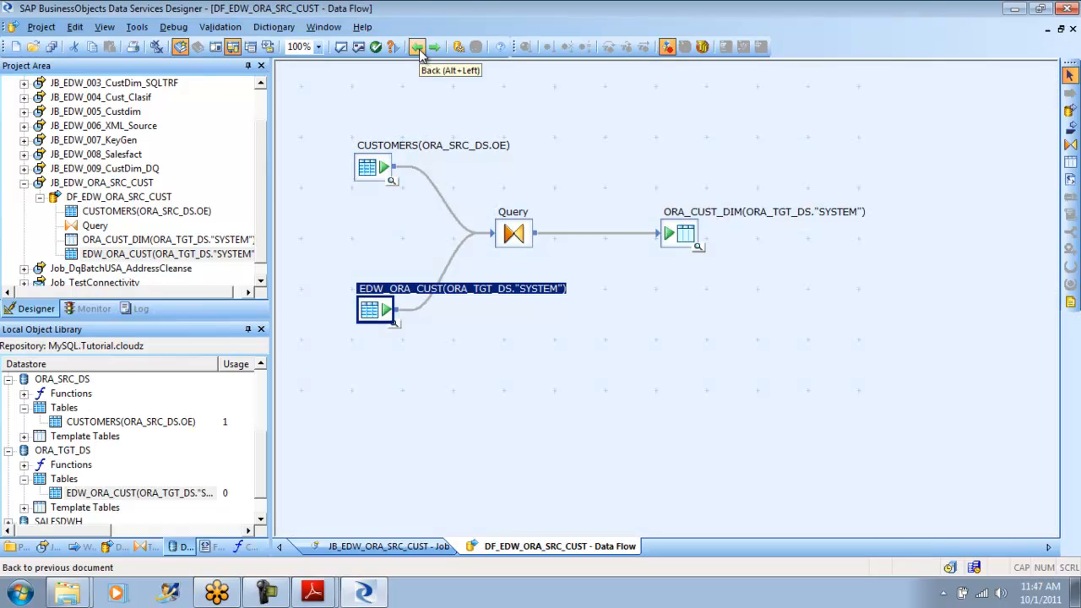
- Open the loading options of the ORA_CUST_DIM target table and try 10000 rows per commit
drag(381, 168, 380, 150)
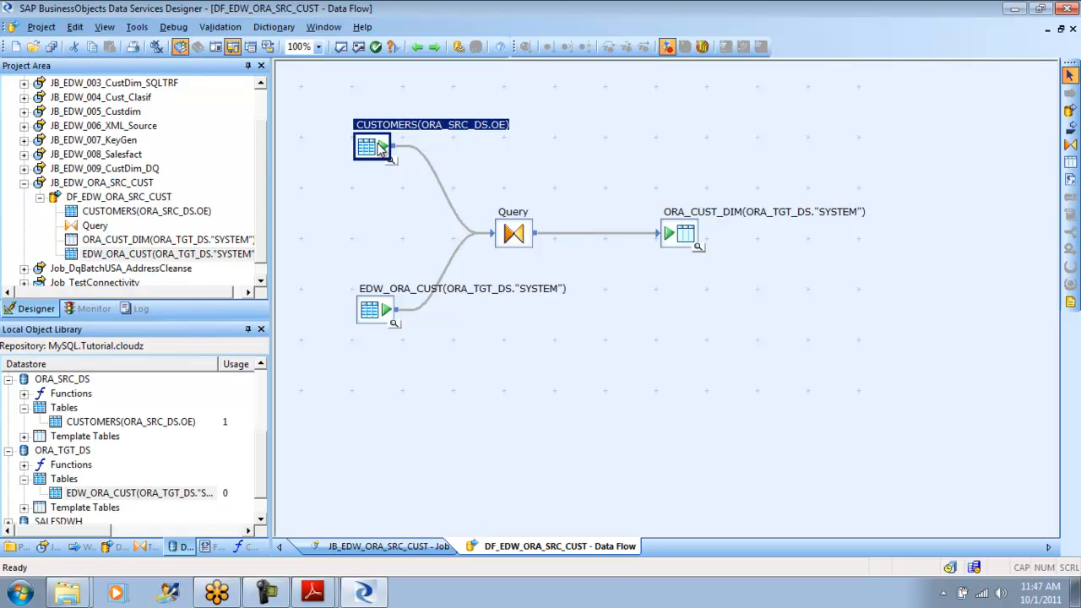
double_click(685, 235)
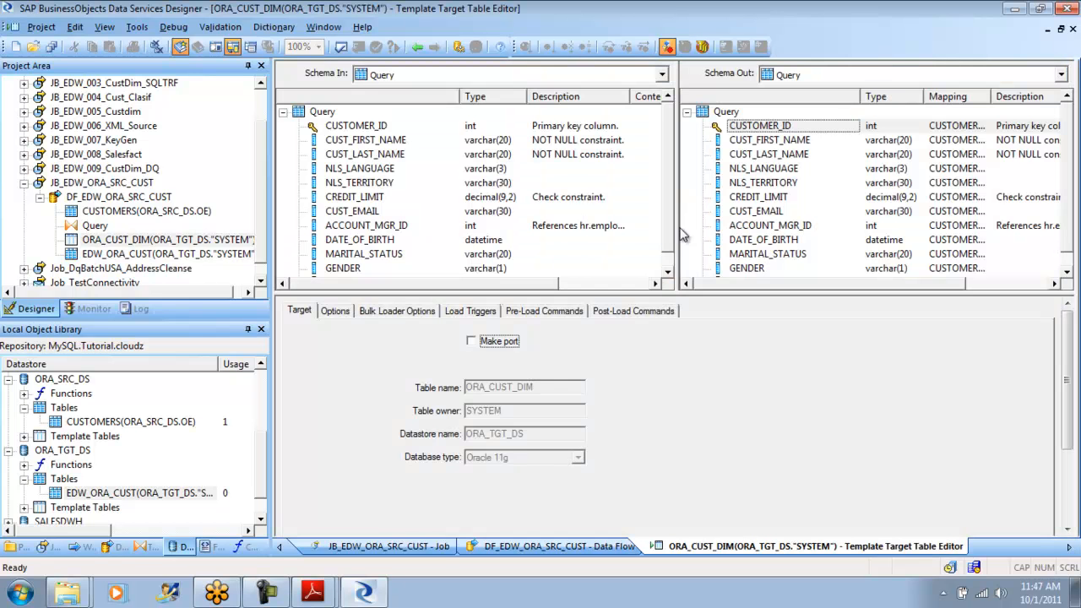
click(342, 310)
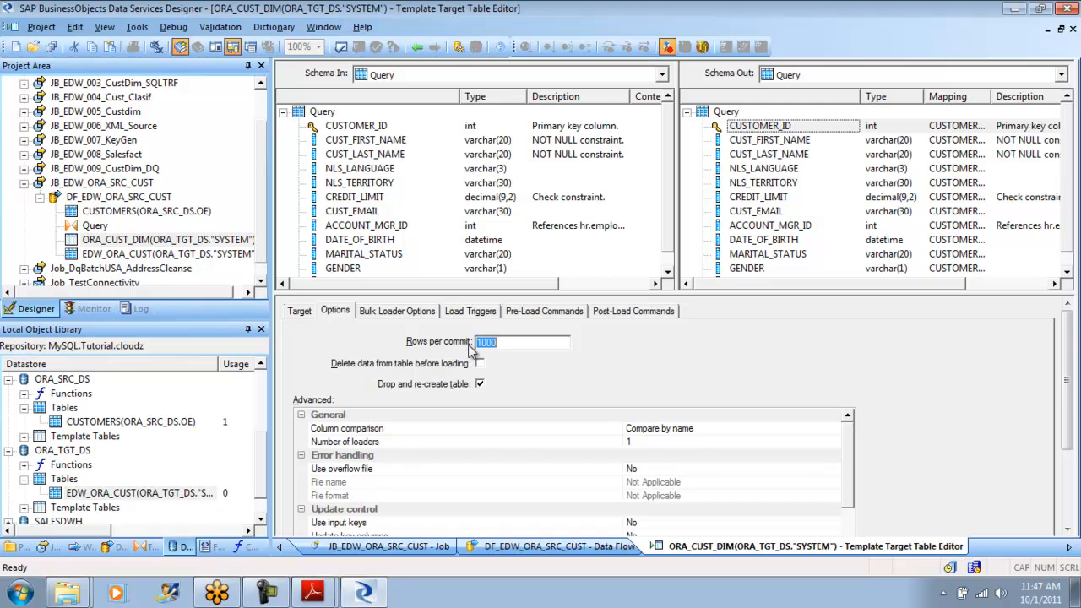
click(505, 344)
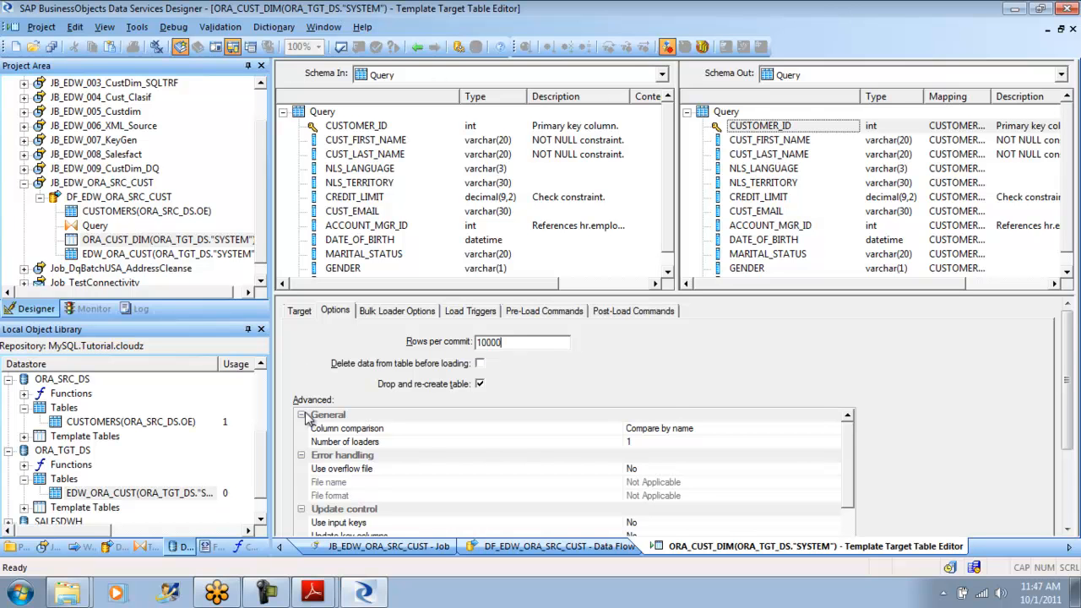
- Restore the target's rows per commit to 1000 and save all changes to the DF_EDW_ORA_SRC_CUST data flow
drag(260, 461, 264, 391)
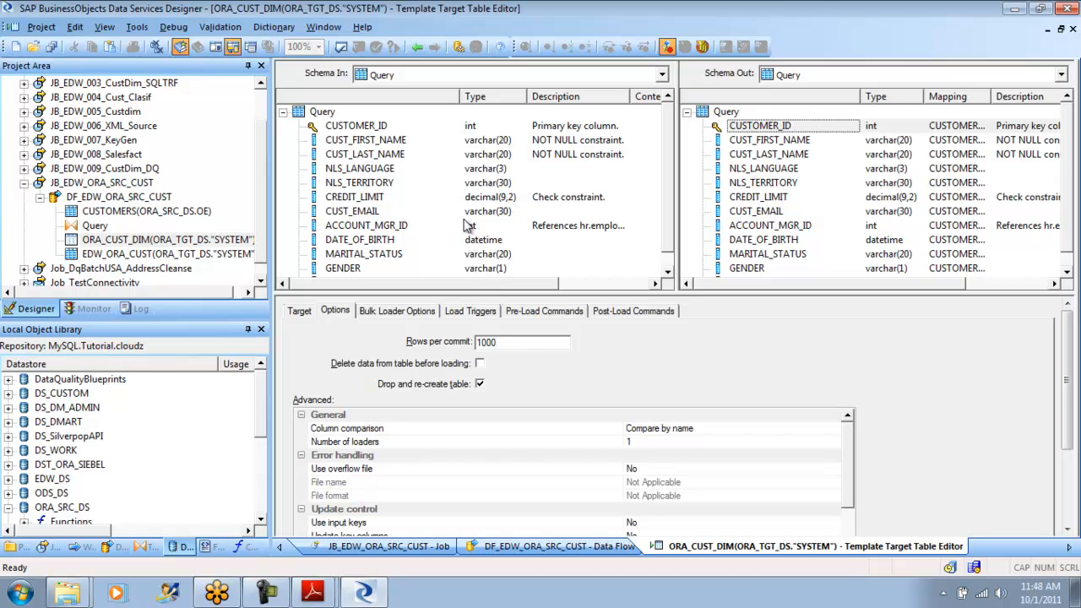
click(43, 27)
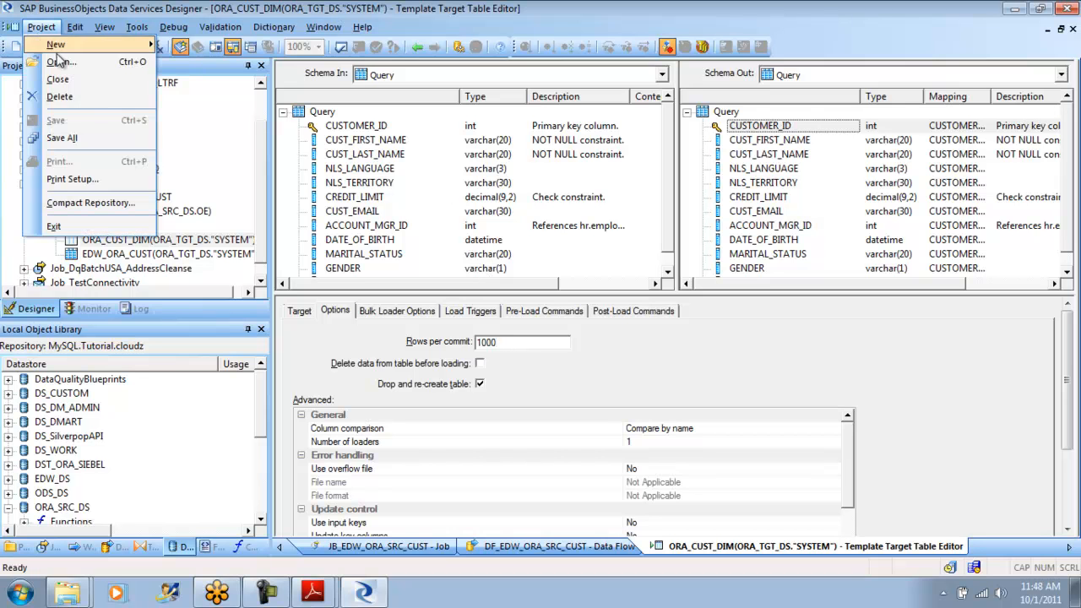
click(75, 137)
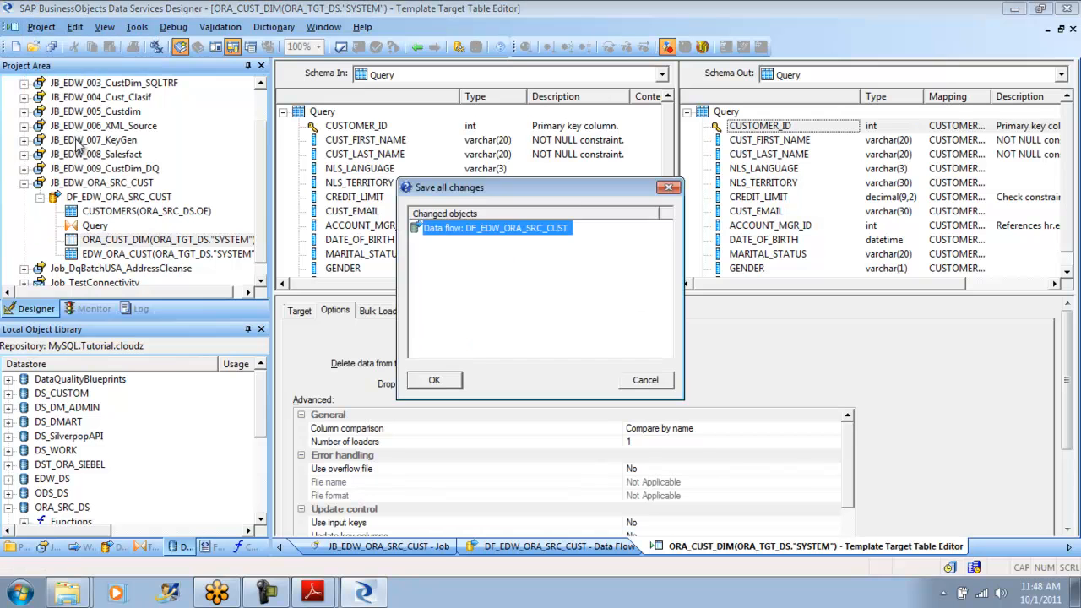
click(434, 380)
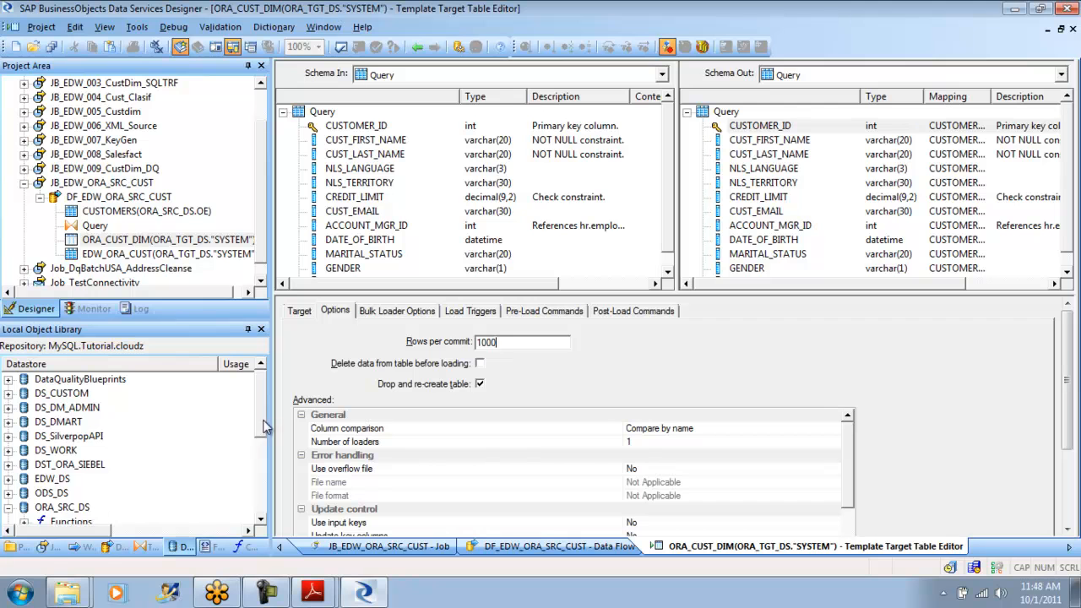
- Open the ORA_TGT_DS datastore for editing and expand its advanced settings
drag(261, 413, 261, 428)
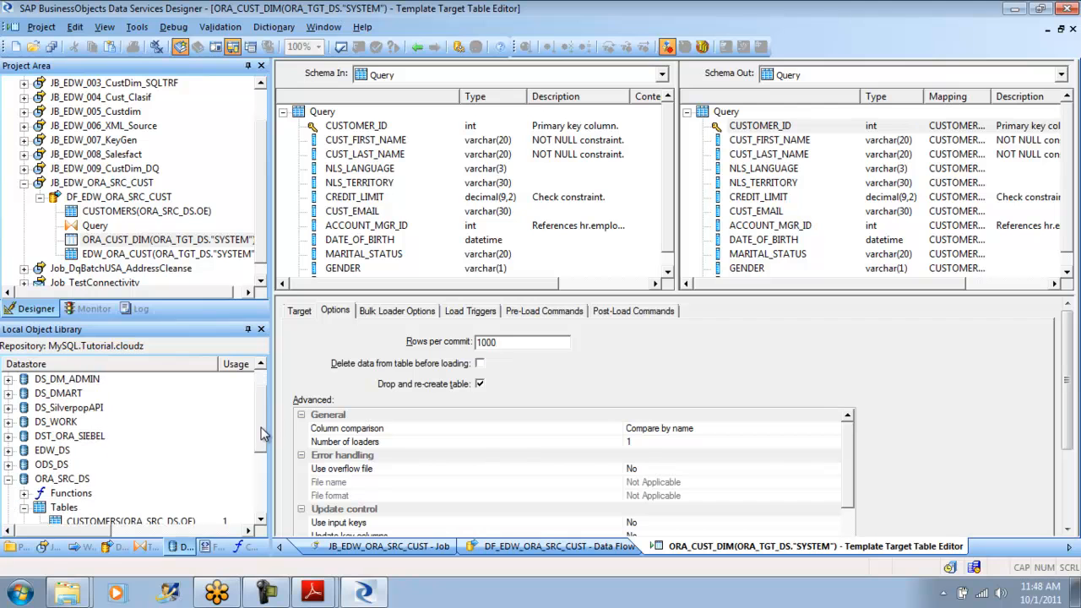
click(9, 479)
right_click(50, 494)
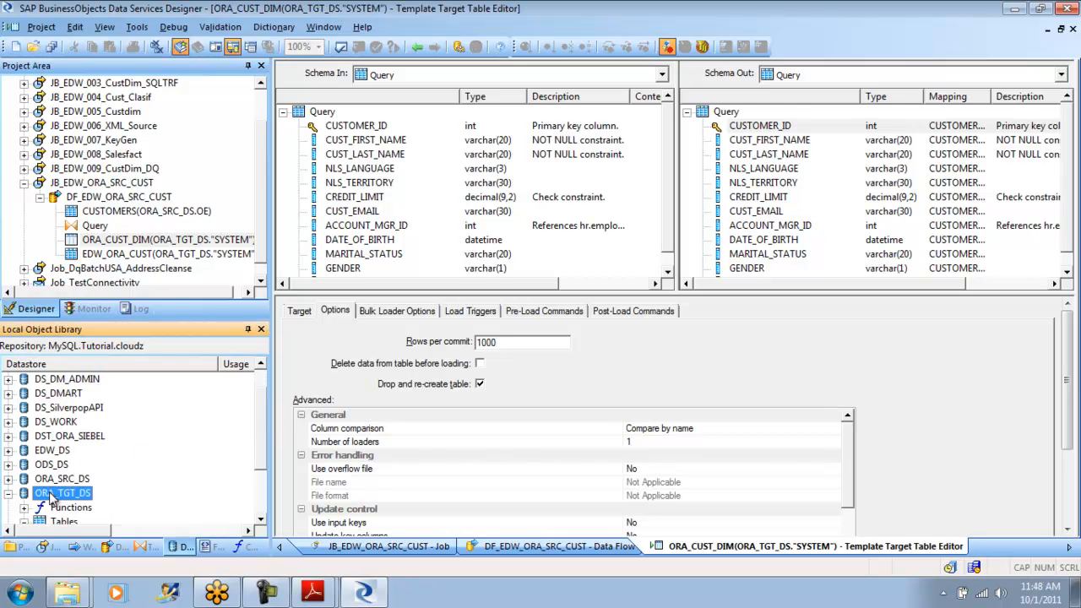
click(110, 171)
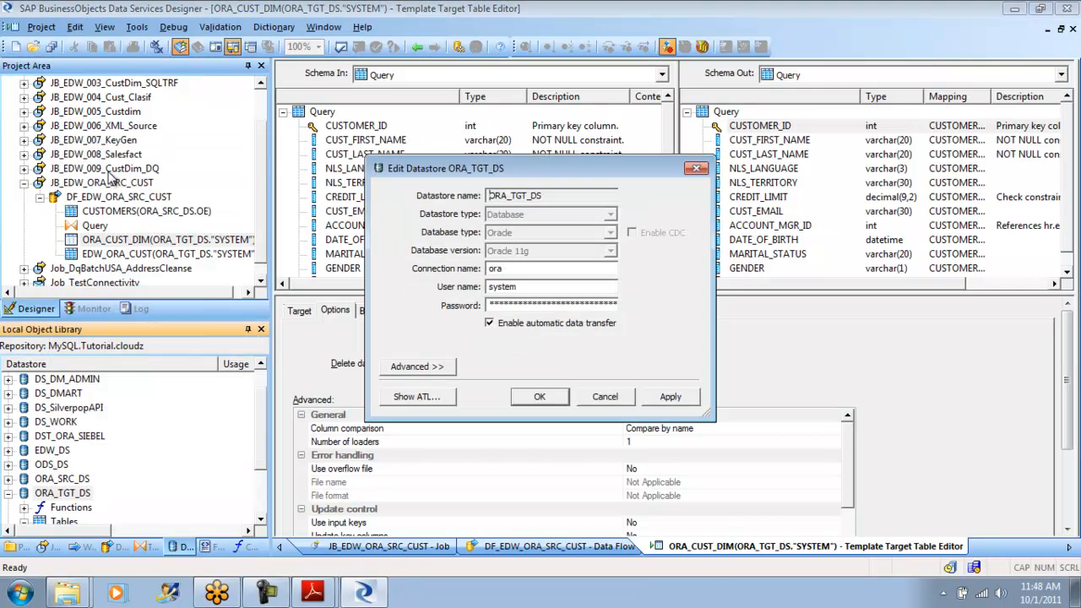
click(418, 366)
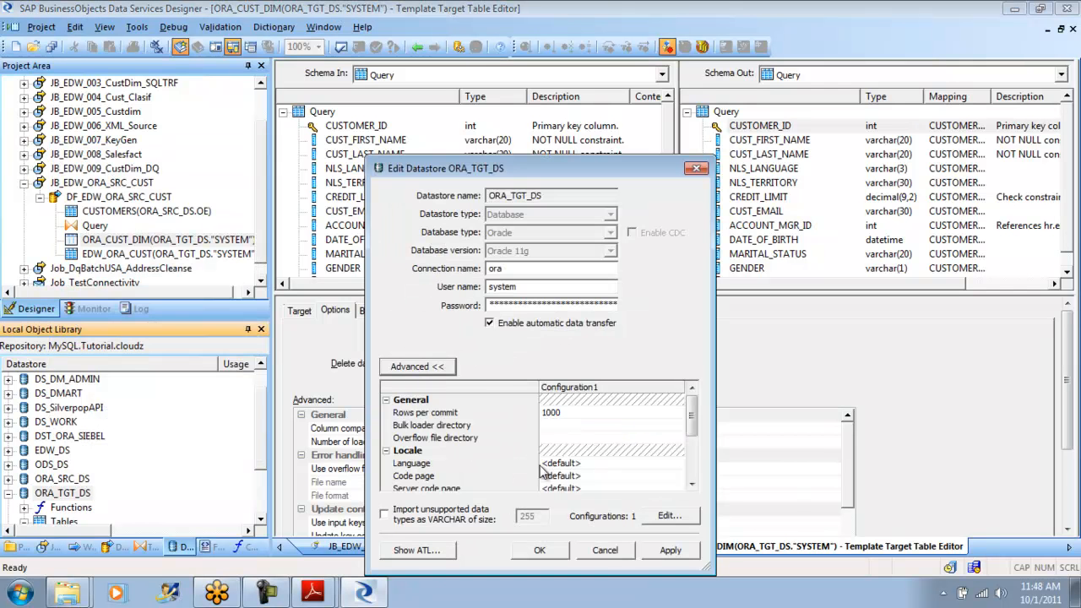
- Set the ORA_TGT_DS datastore's rows per commit to 5000 and save the datastore despite the connection warning
click(565, 412)
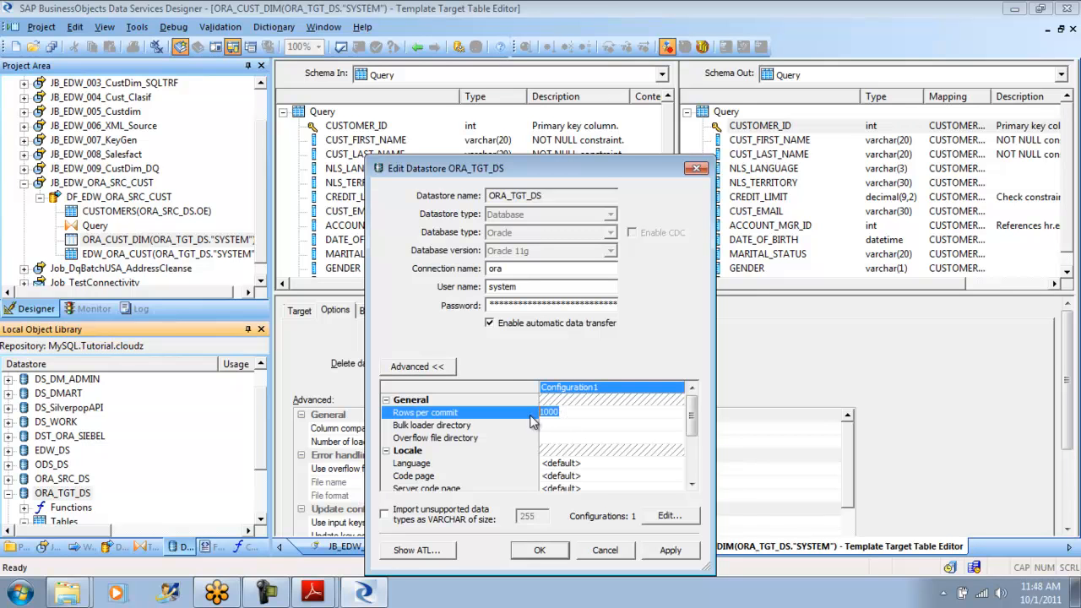
click(584, 412)
key(BackSpace)
key(BackSpace)
key(BackSpace)
text(5000)
click(670, 550)
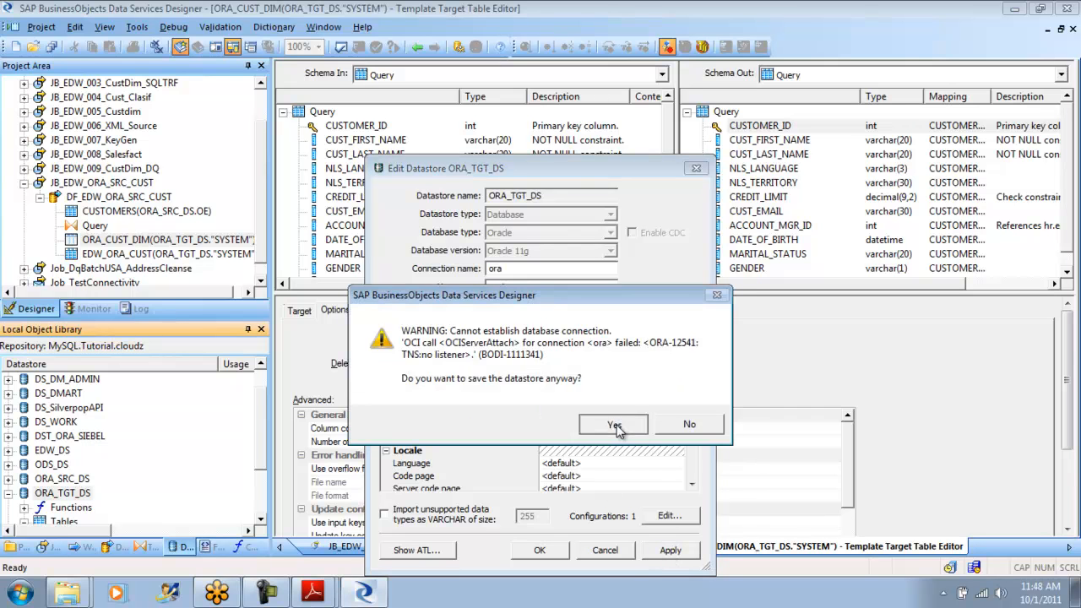
click(616, 425)
click(541, 550)
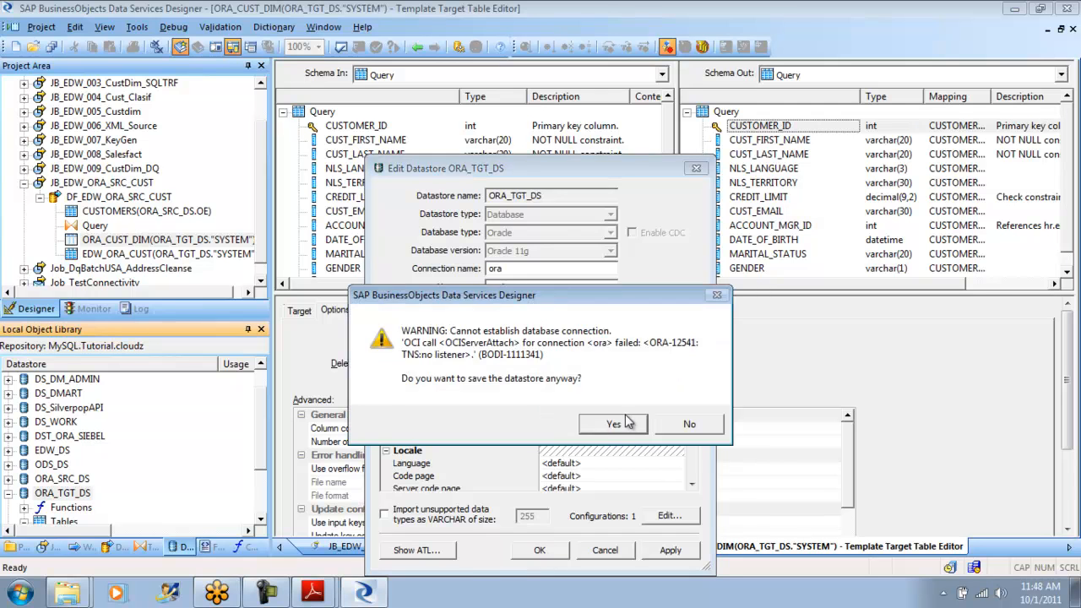
click(619, 423)
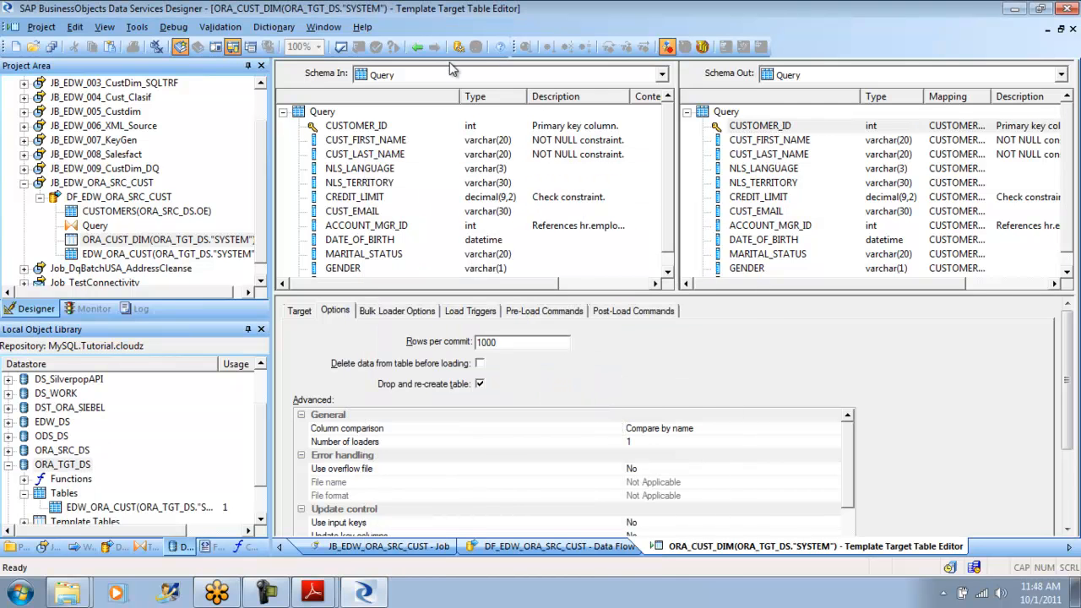
- Return to the JB_EDW_ORA_SRC_CUST job, save all changes, and collapse the job in the project tree
click(419, 47)
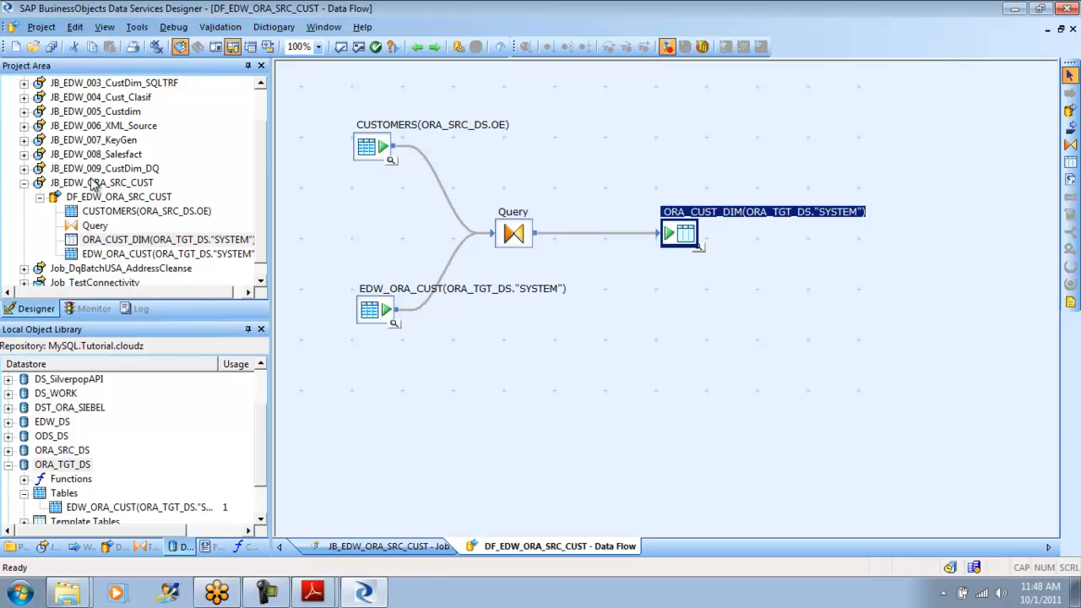
click(419, 47)
click(41, 26)
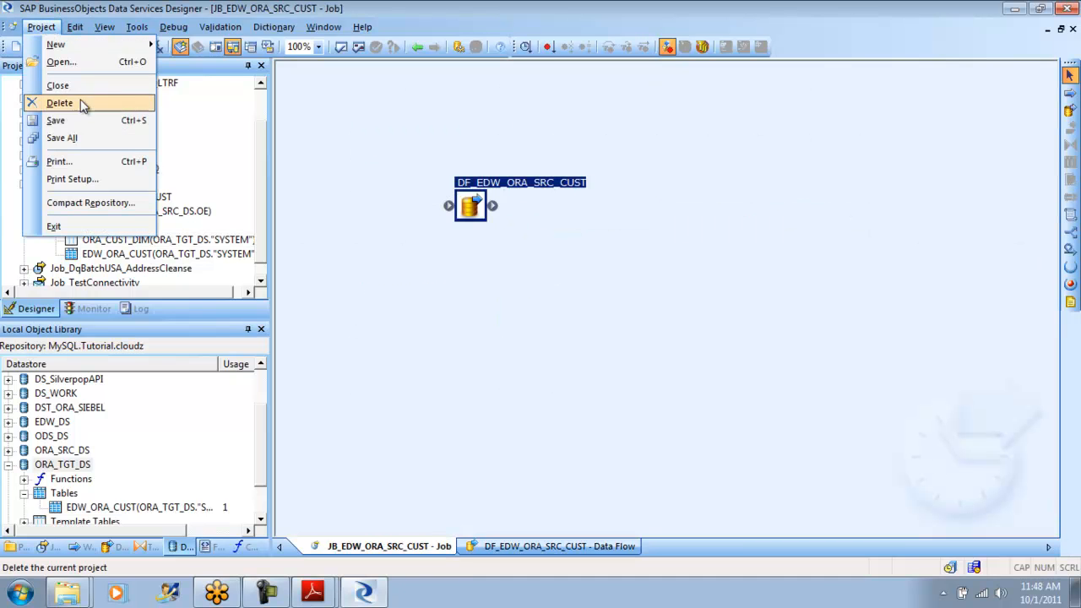
click(83, 144)
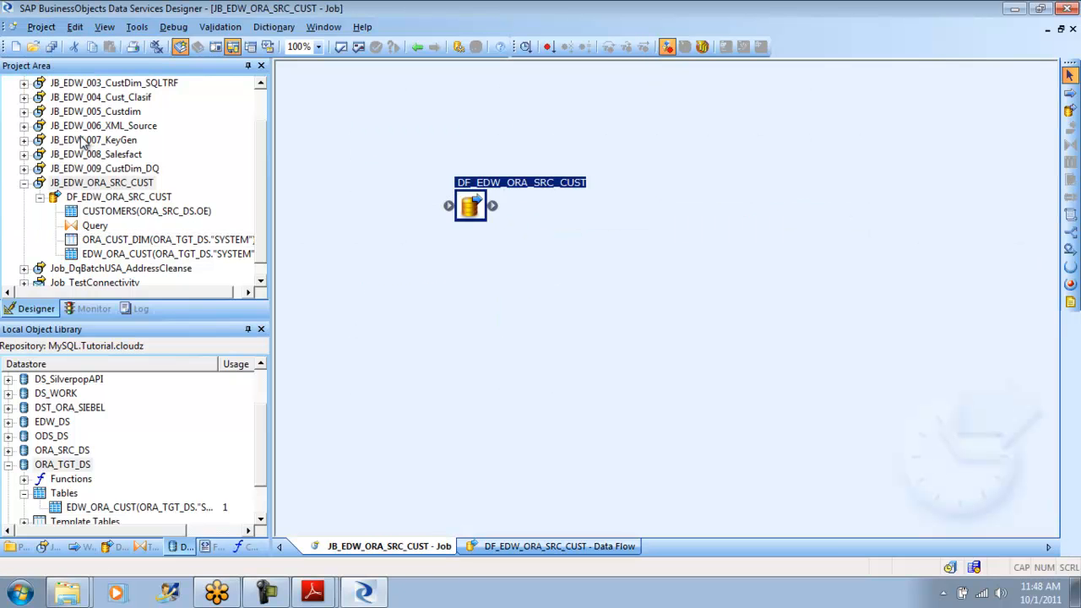
click(25, 184)
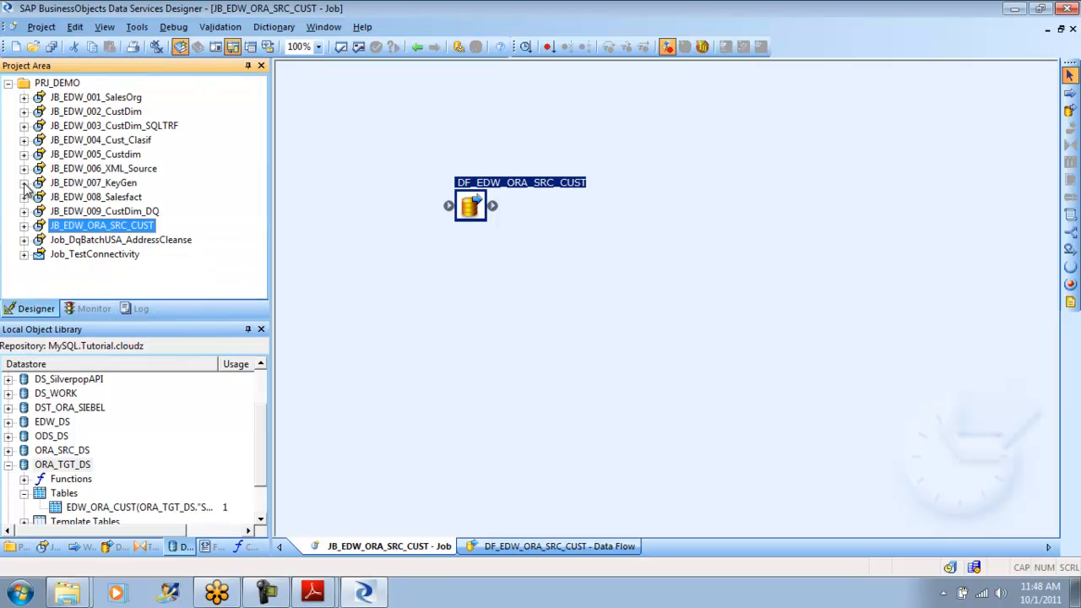
- Reopen the ORA_CUST_DIM target's options to check its rows per commit, and return to the job
double_click(464, 210)
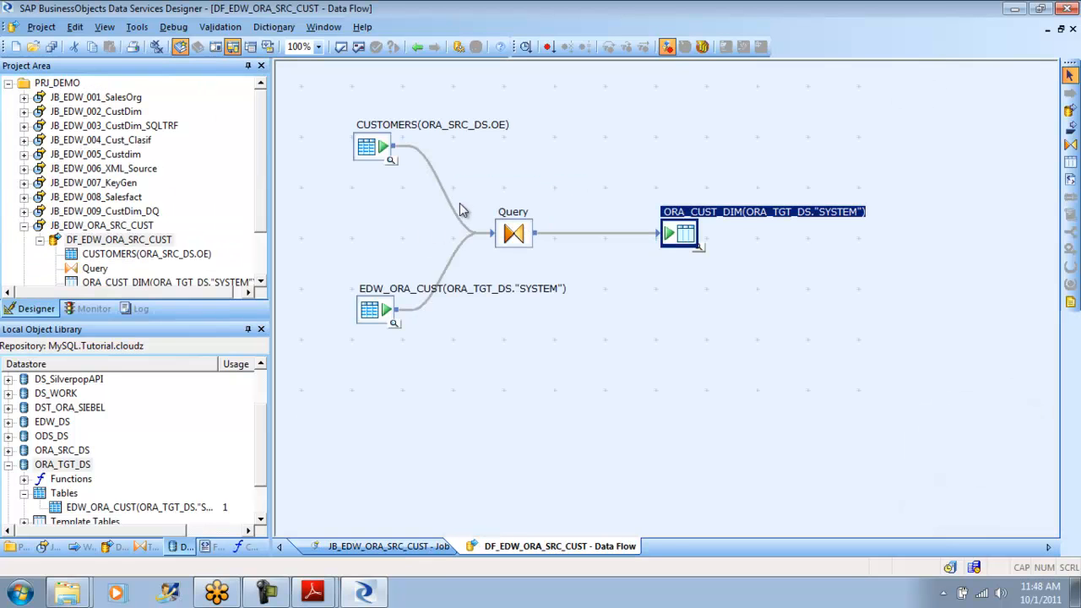
double_click(688, 238)
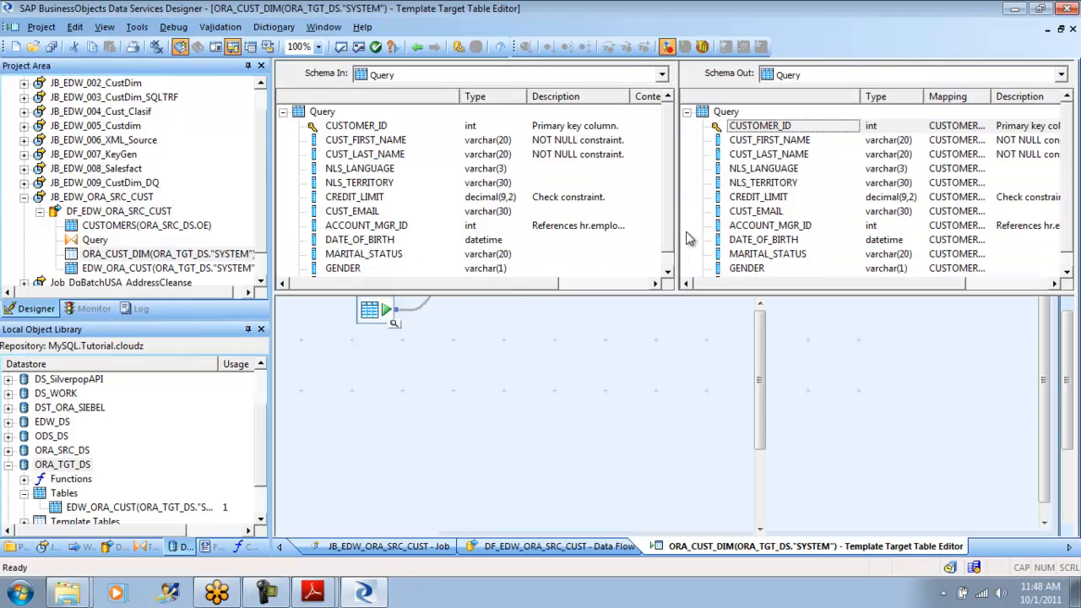
click(343, 311)
drag(517, 340, 445, 339)
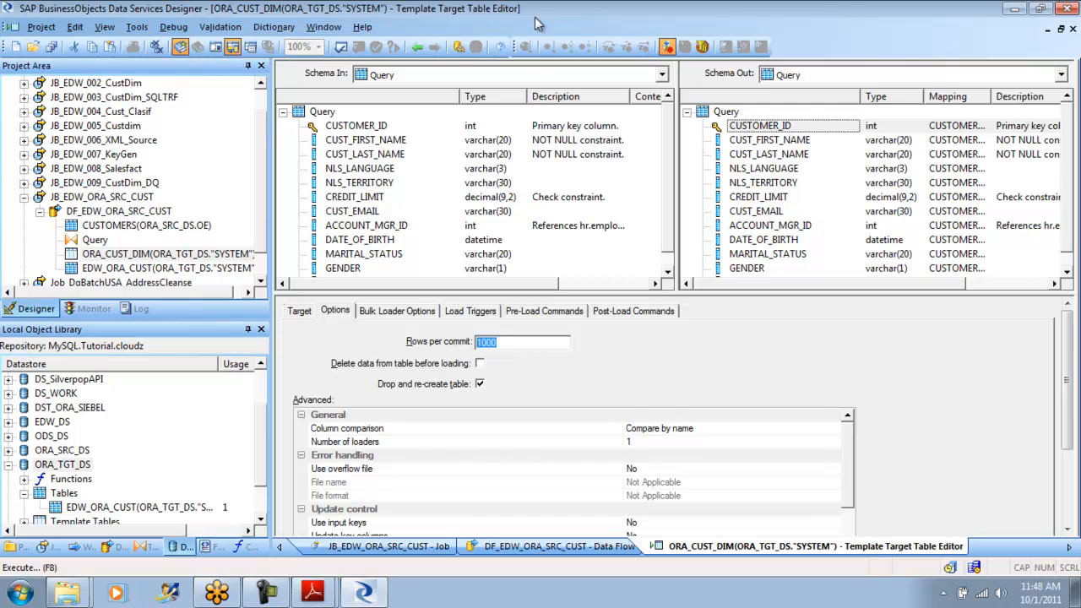
click(416, 49)
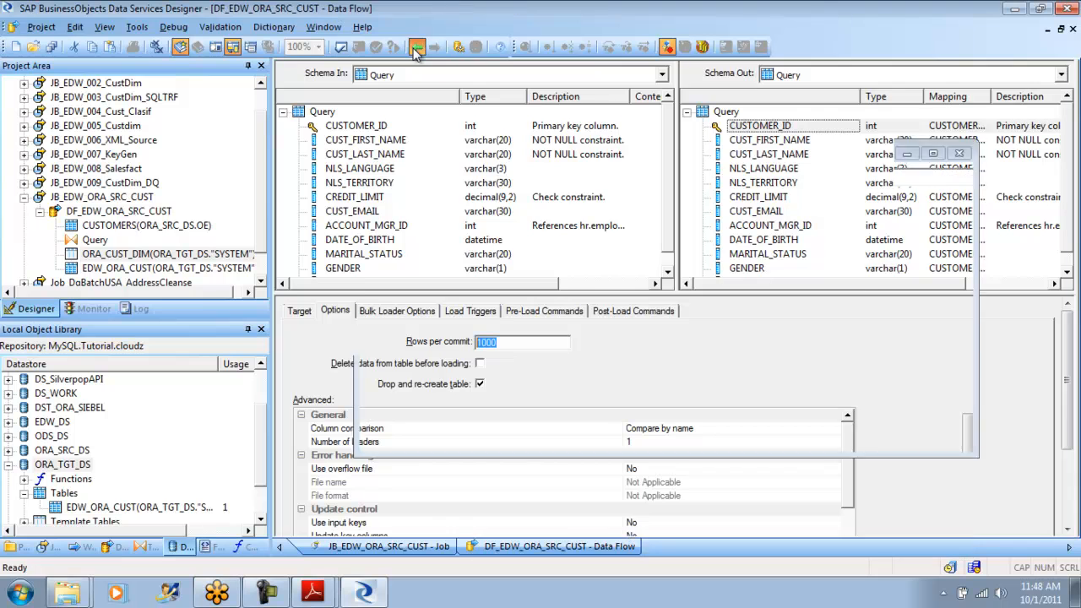
click(416, 49)
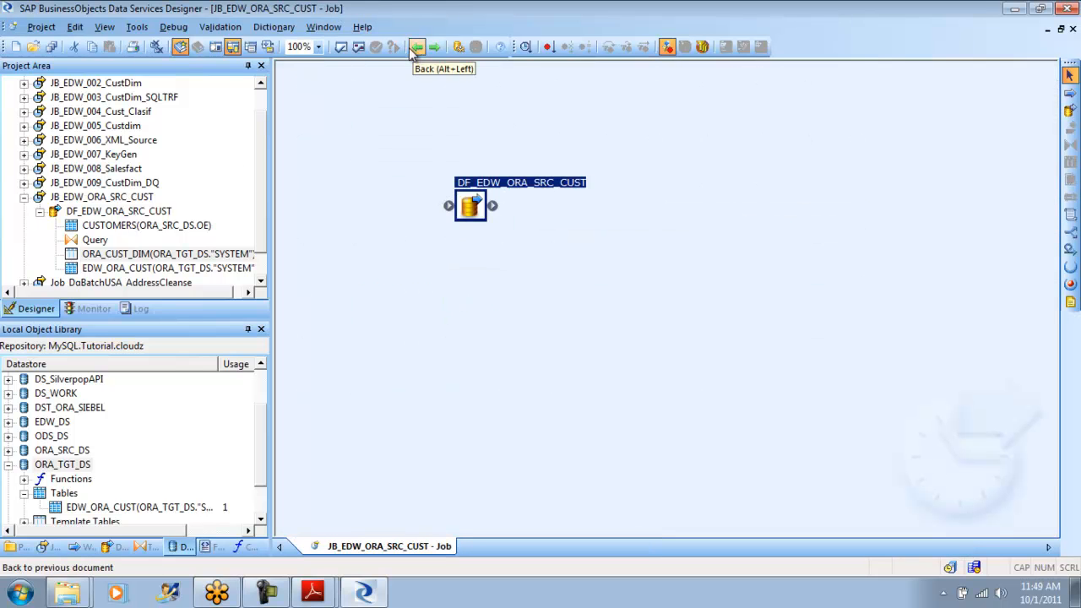
- Check the rows per commit in the EDW_DS datastore's advanced settings and close the datastore without changes
click(8, 465)
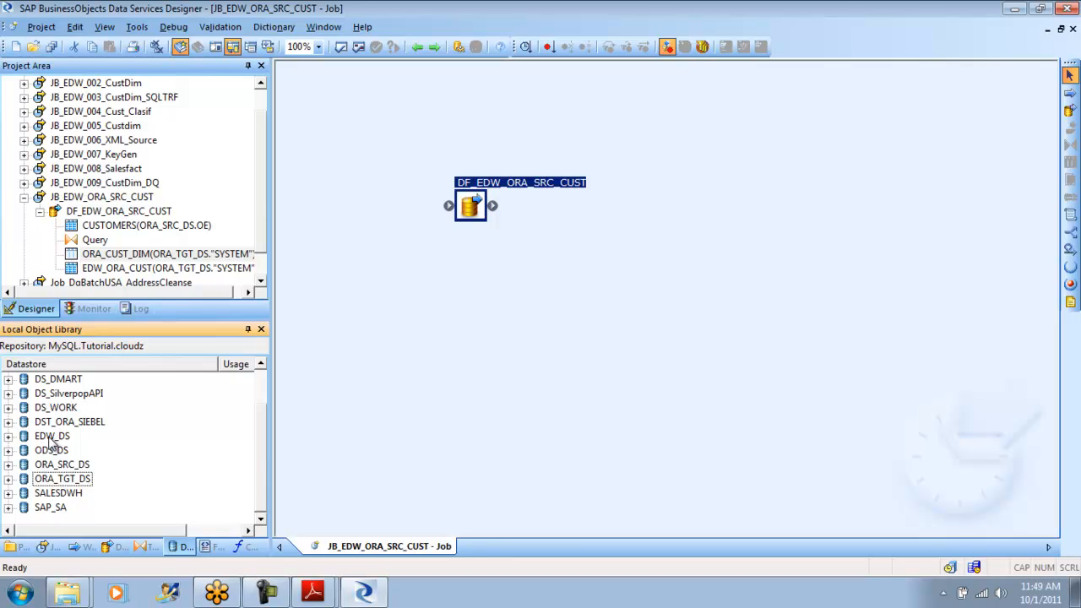
right_click(51, 441)
click(117, 117)
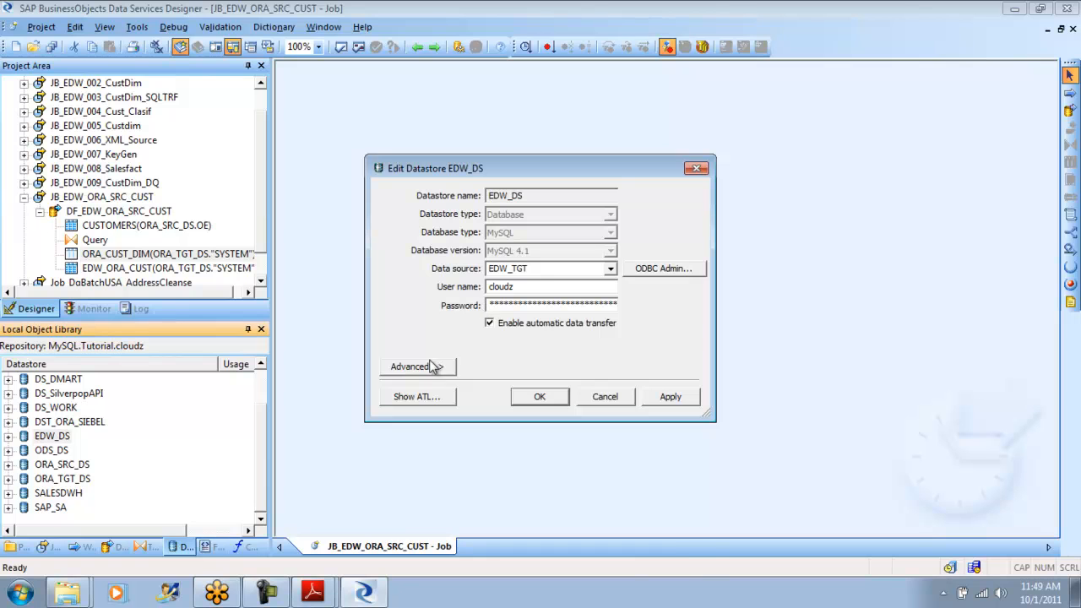
click(427, 368)
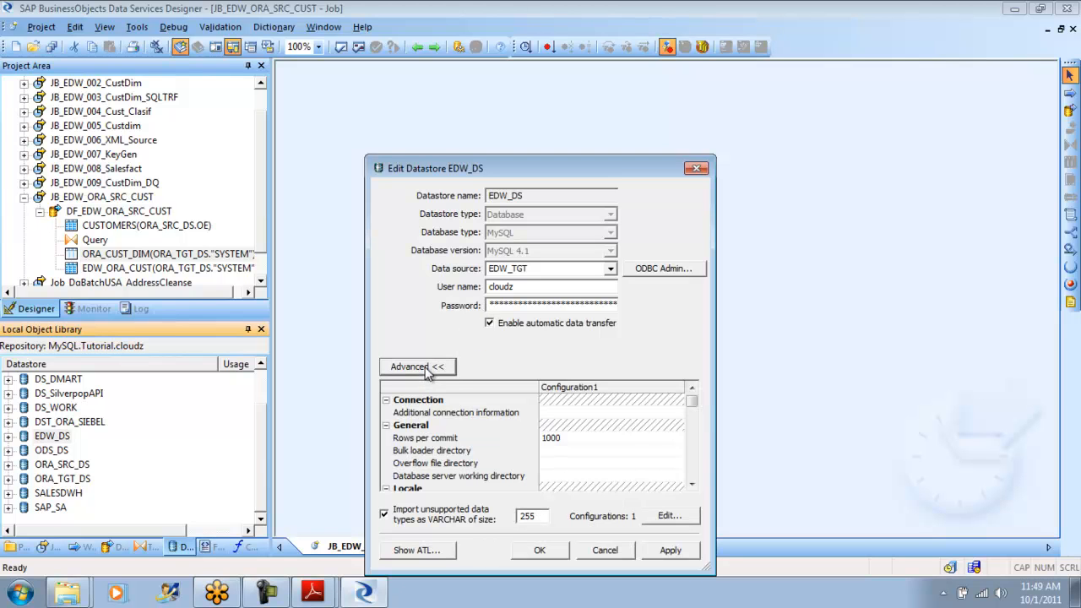
click(564, 438)
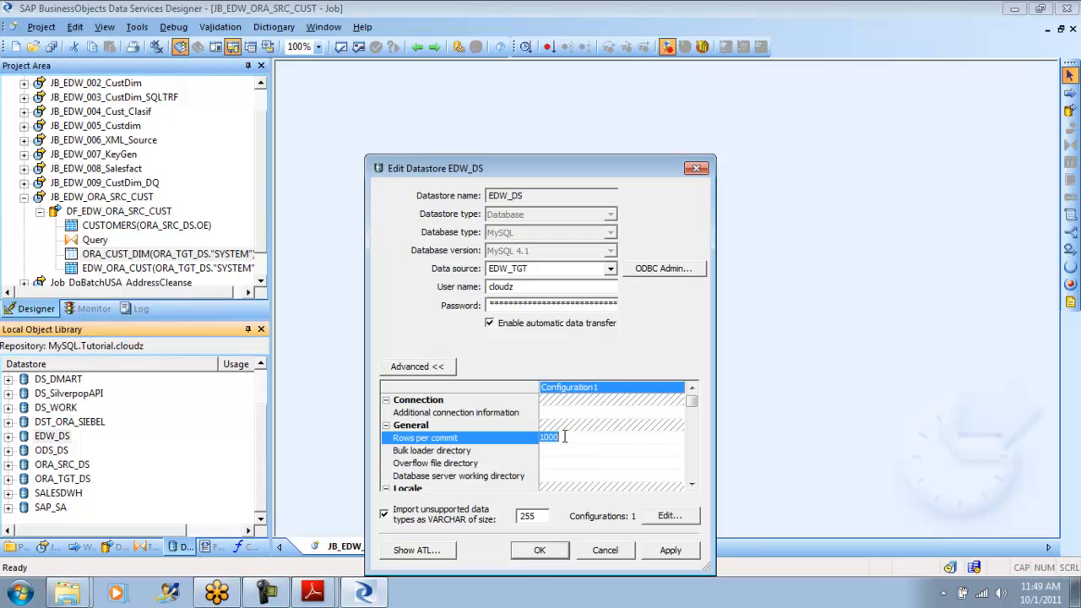
click(605, 551)
- Check the rows per commit of the sales_fact target in job JB_EDW_008_Salesfact and return to its data flow
double_click(108, 171)
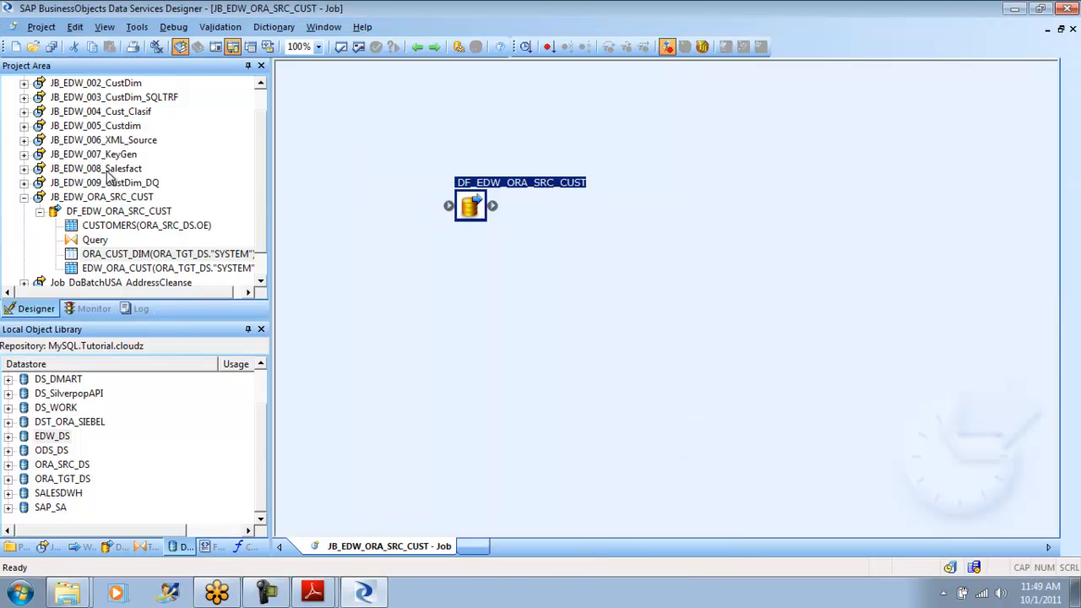
double_click(561, 246)
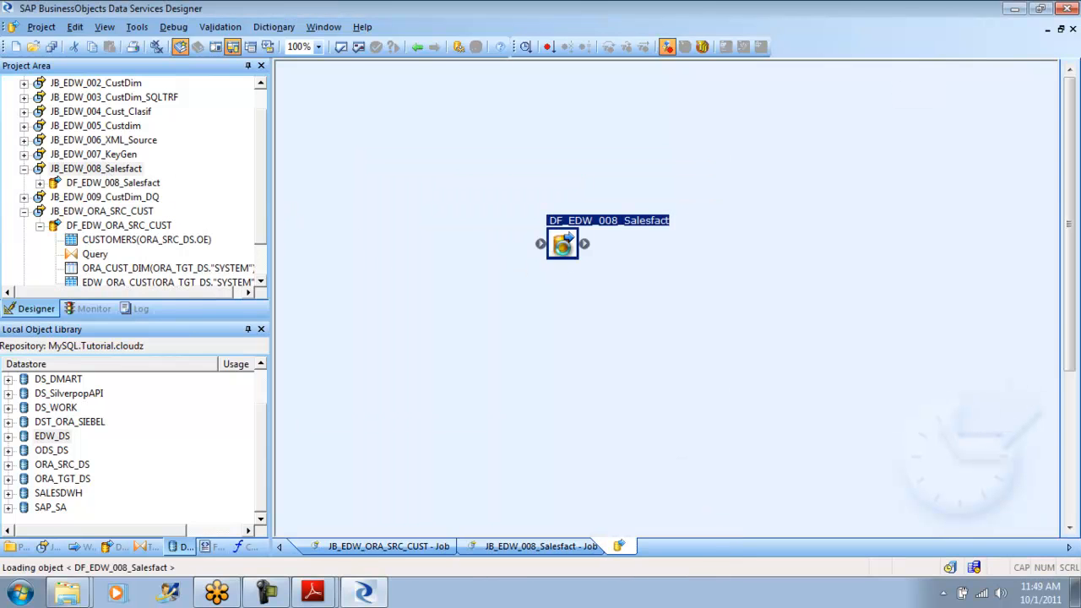
double_click(625, 269)
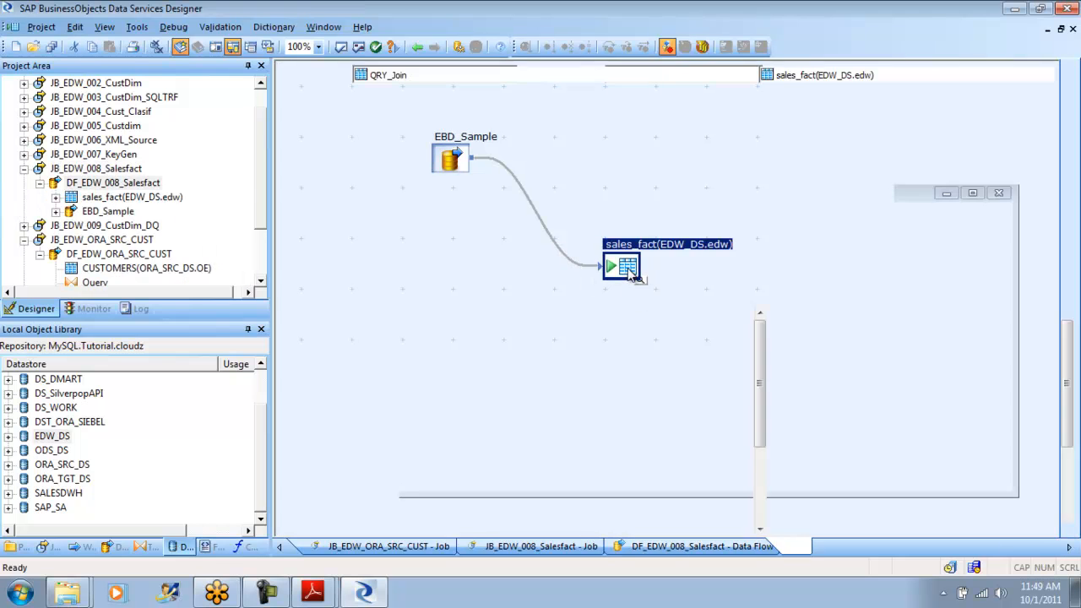
click(346, 326)
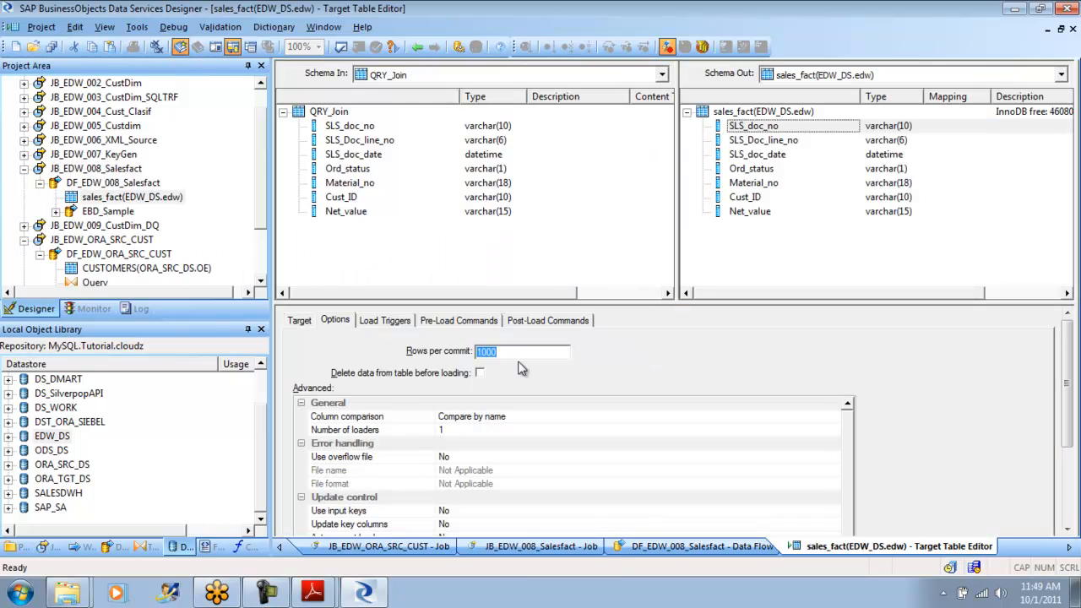
drag(512, 351, 432, 355)
click(418, 47)
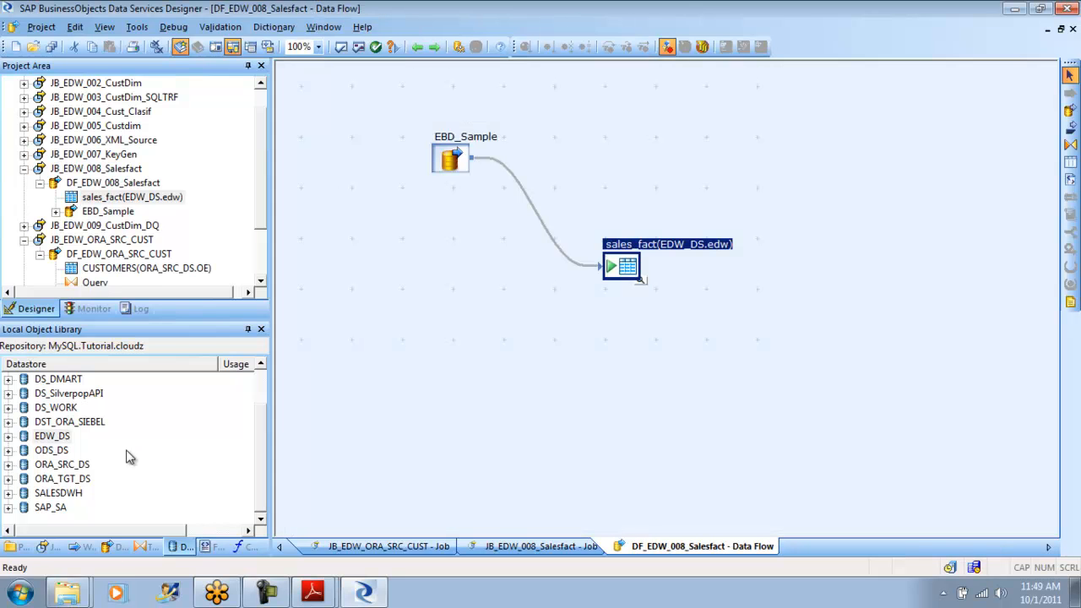
- Set the EDW_DS datastore's rows per commit to 5000 in its advanced settings and apply the change
right_click(64, 439)
click(118, 116)
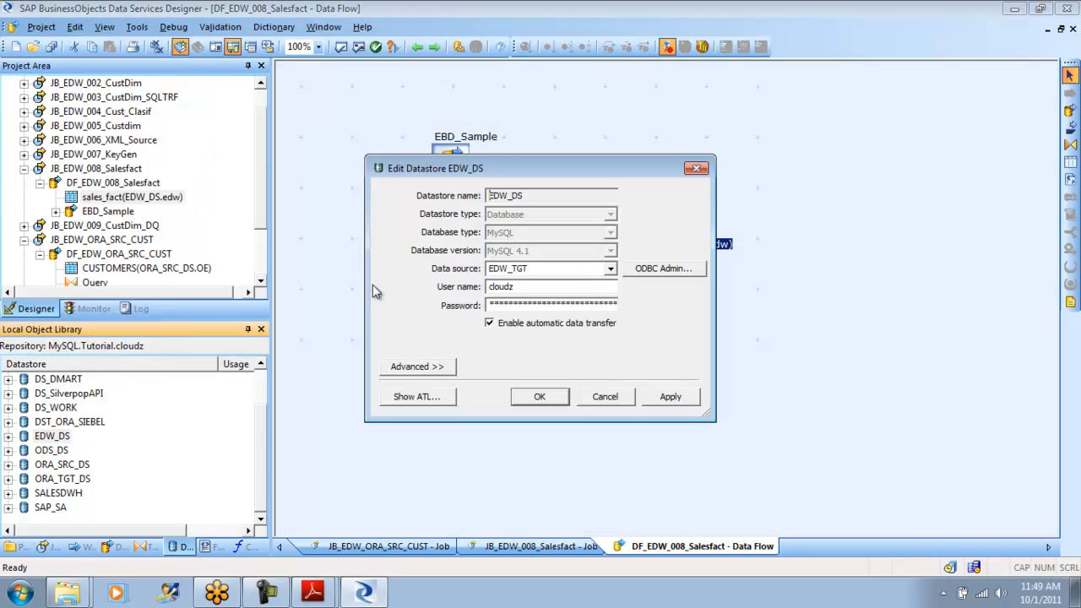
click(420, 368)
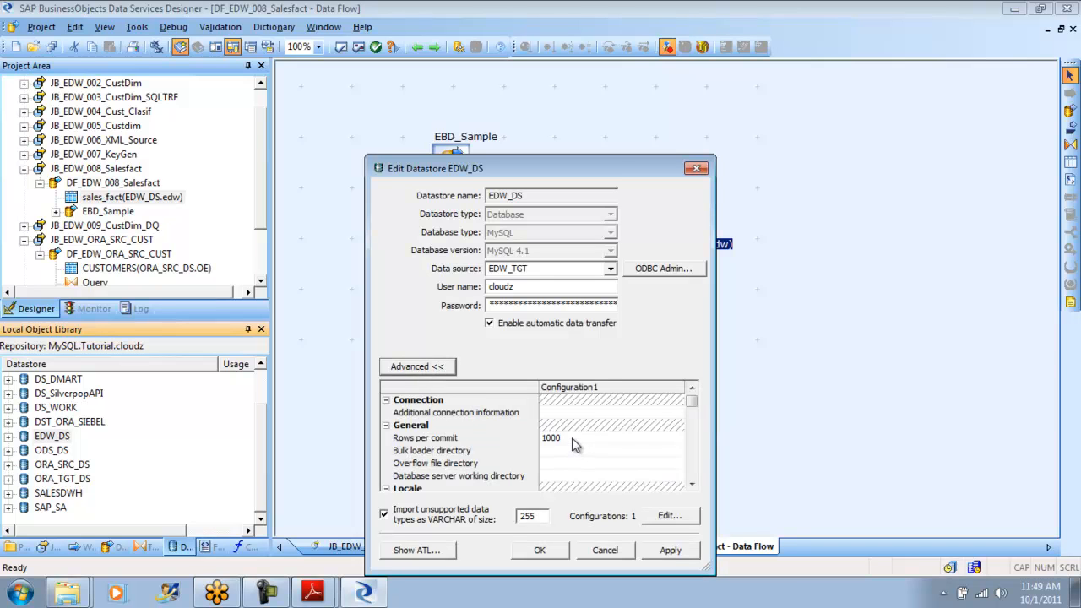
click(573, 437)
click(573, 437)
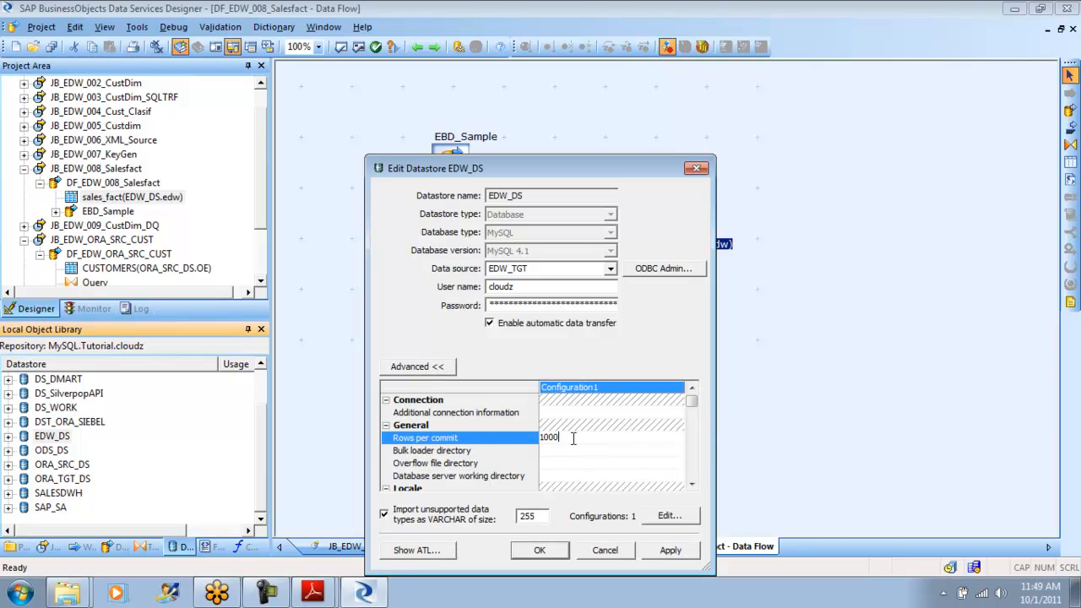
key(BackSpace)
key(BackSpace)
key(BackSpace)
text(500)
click(656, 553)
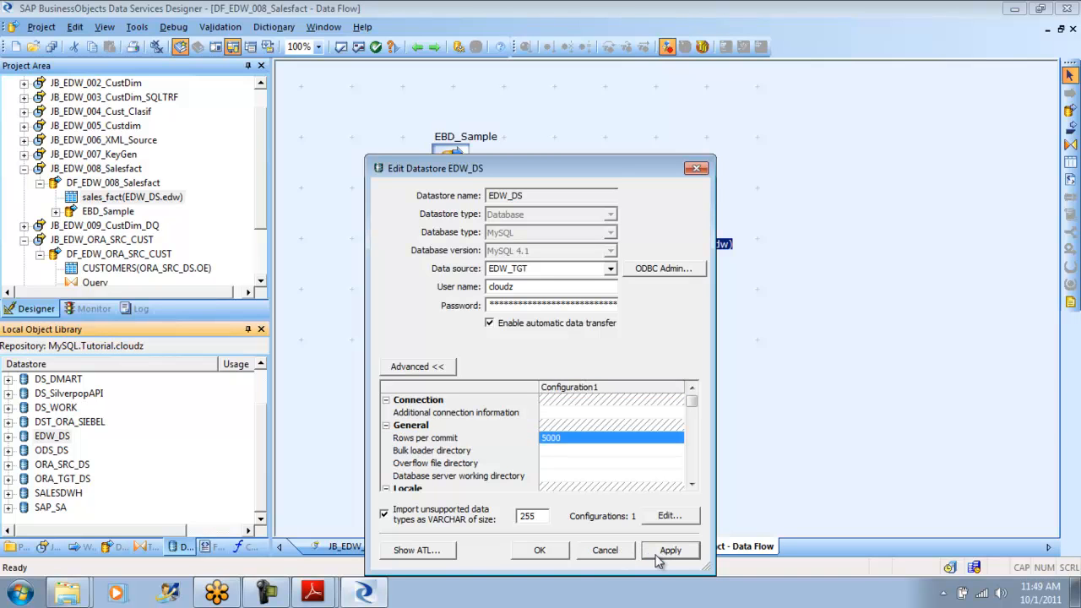
click(554, 551)
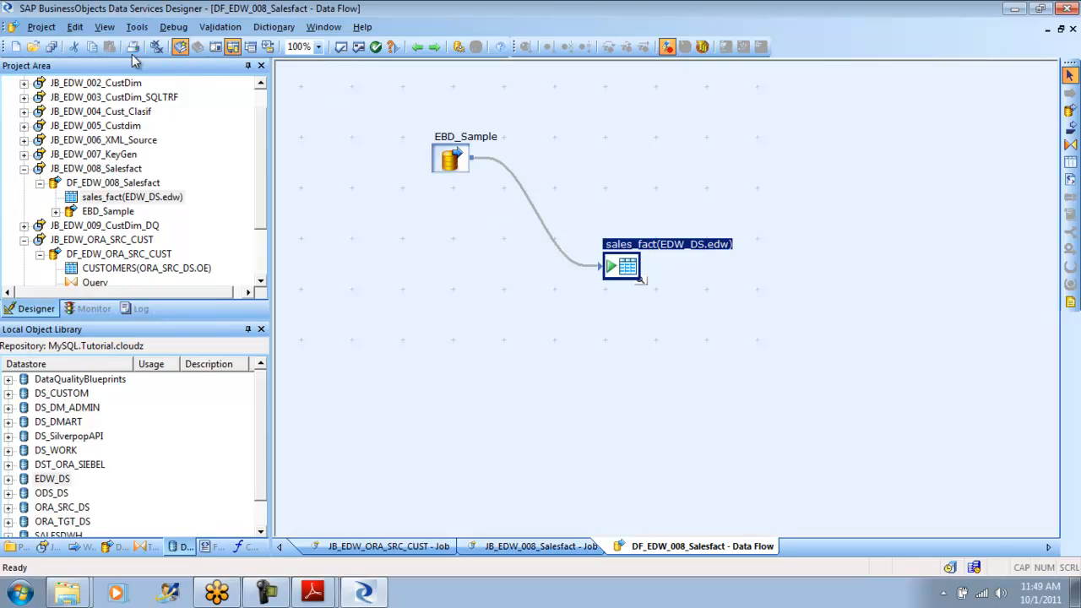
- Save all changes, recheck the rows per commit of the sales_fact target, and return to its data flow
click(42, 26)
click(75, 138)
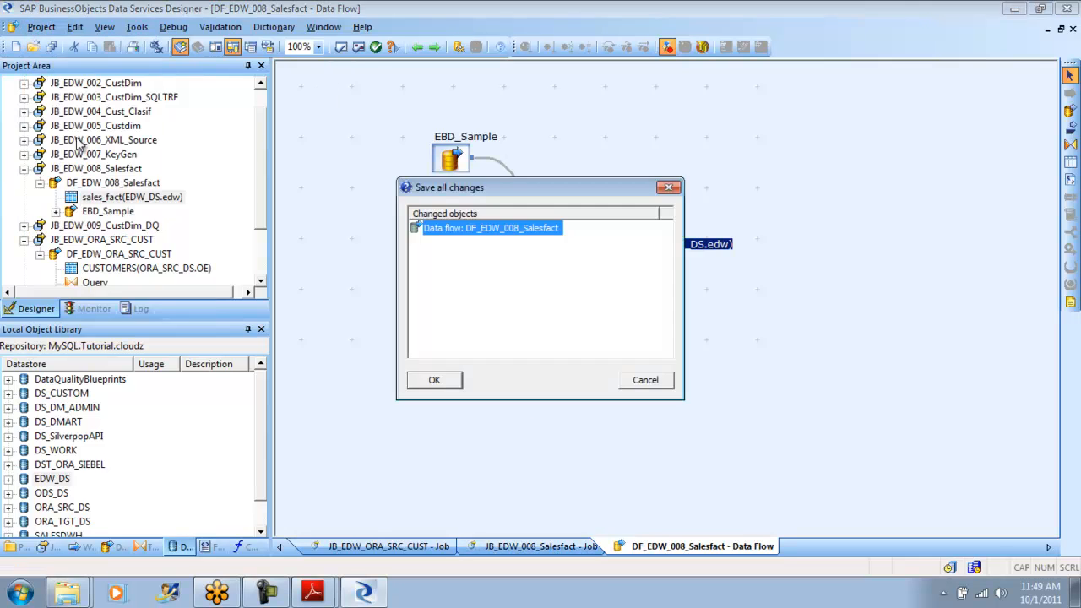
click(433, 380)
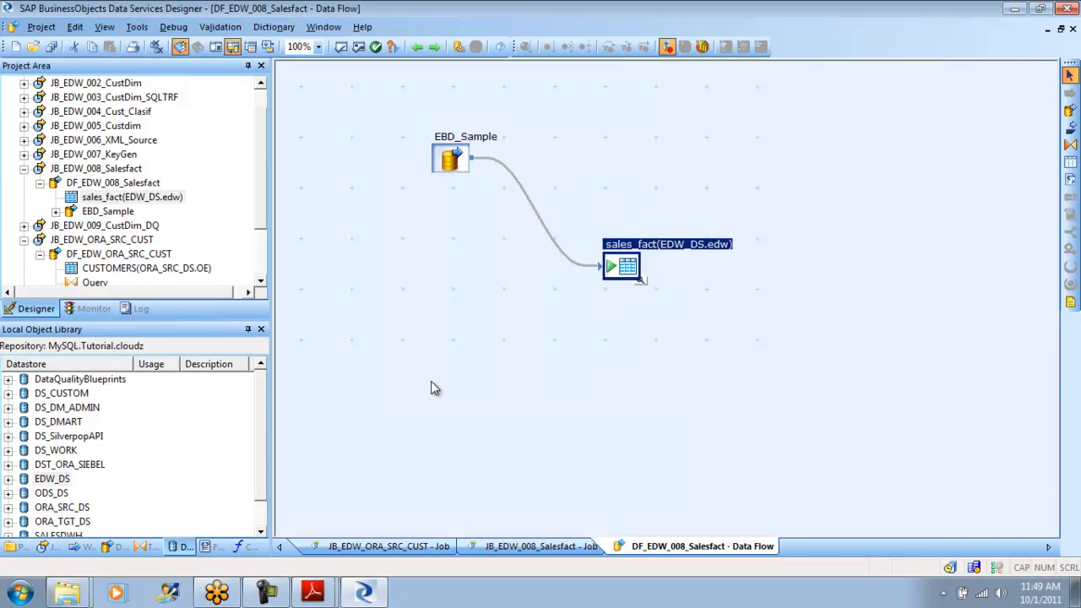
double_click(629, 272)
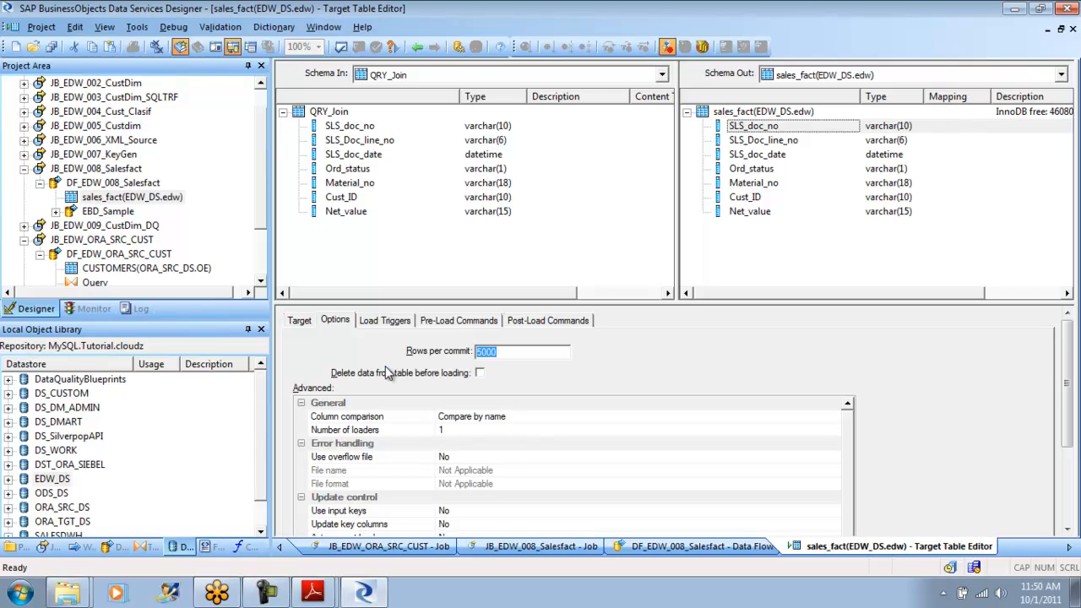
click(416, 49)
- Check the cust_dim_type2 target's rows per commit in job JB_EDW_005_Custdim, data flow DF_001_04_CustDim_Map_Op, and return to work flow WF_EDW_005_Map_Op
double_click(116, 127)
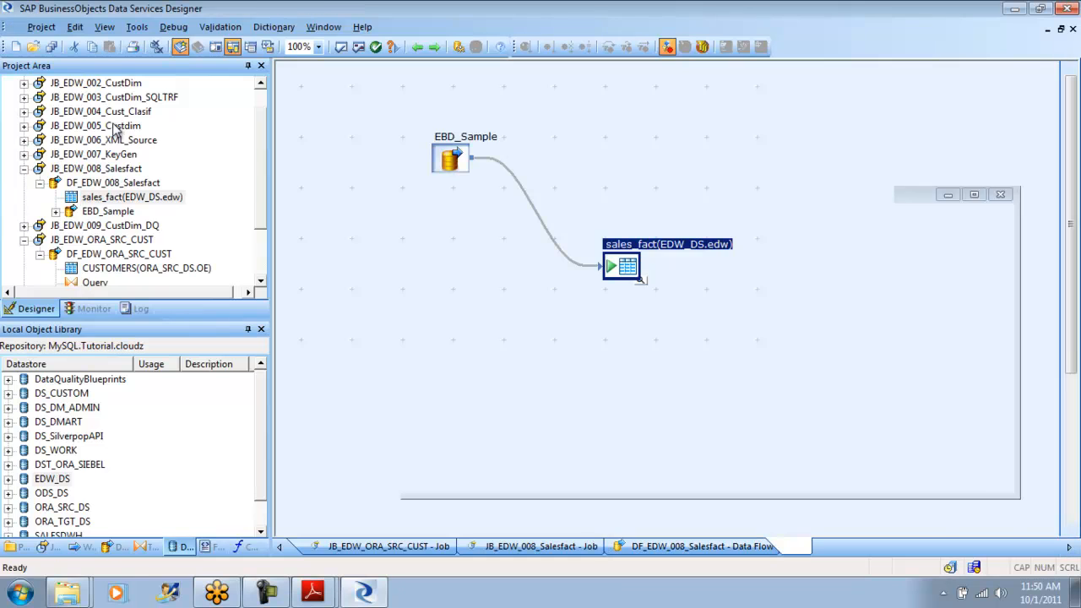
double_click(610, 262)
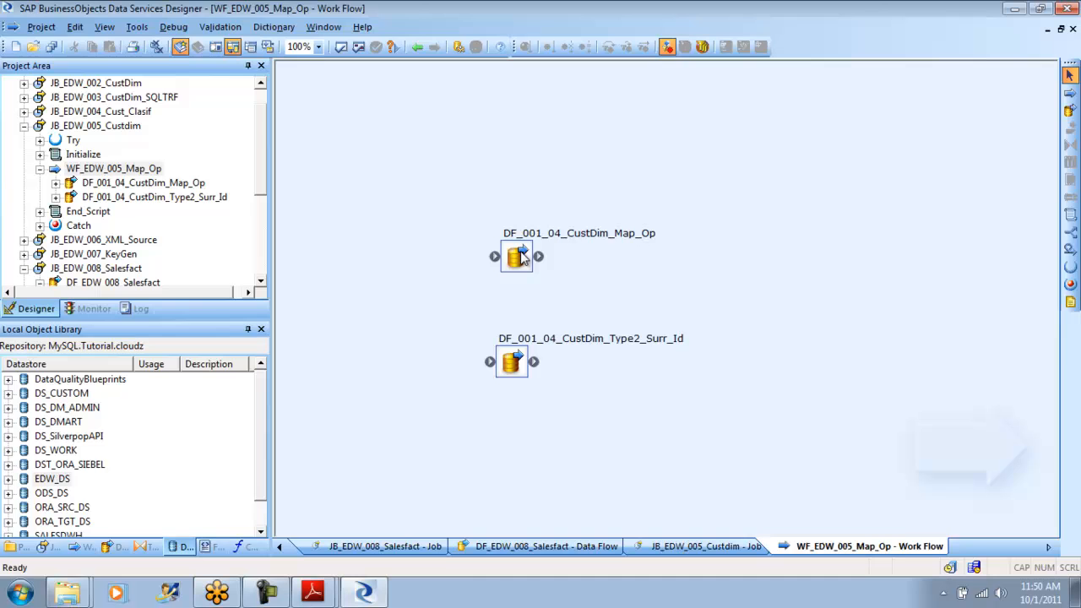
double_click(519, 258)
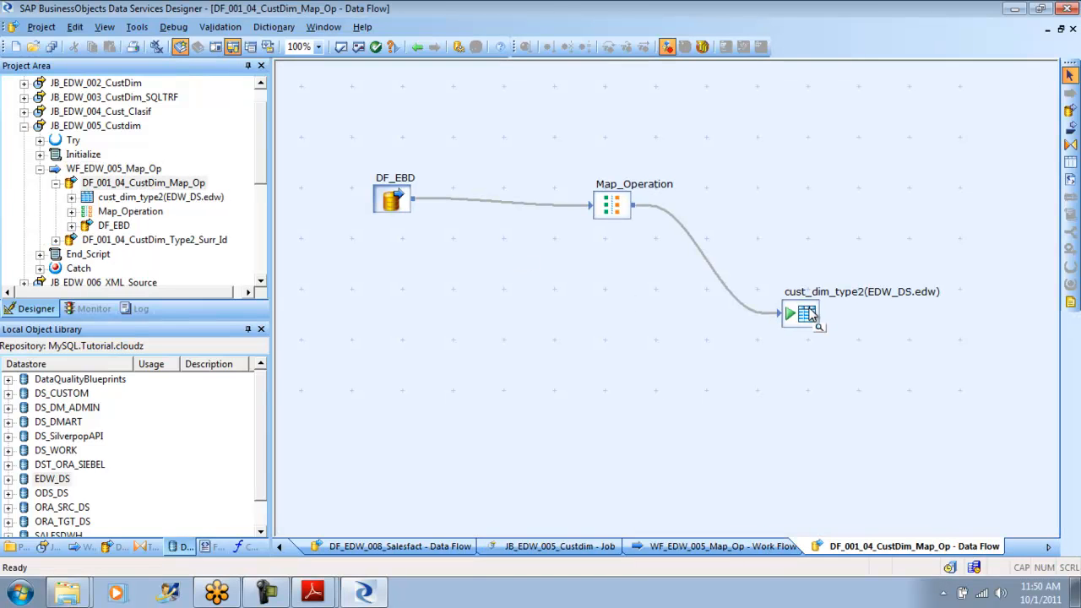
double_click(809, 314)
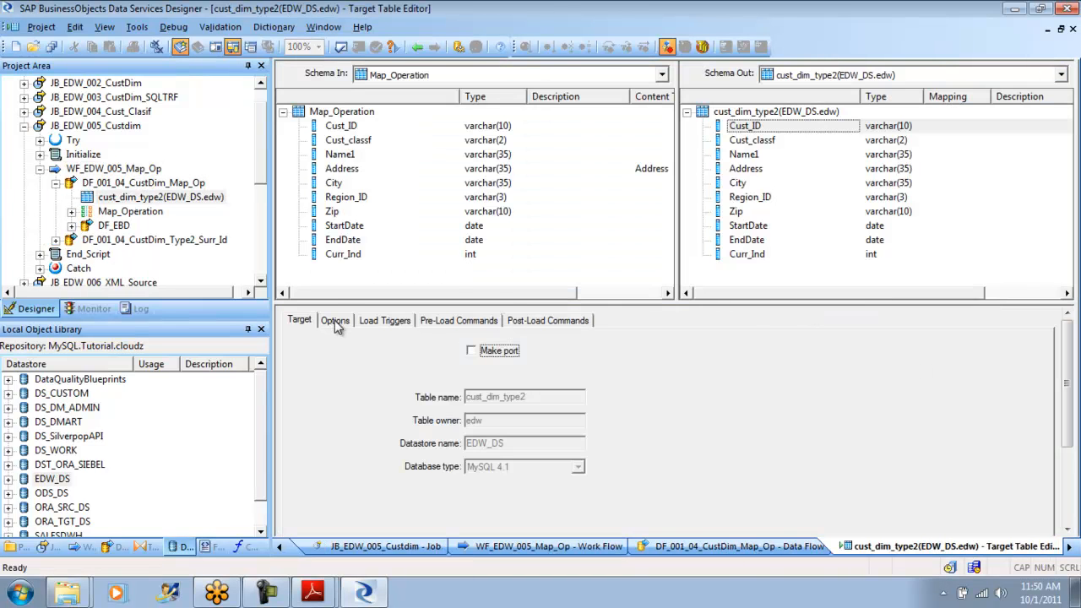
click(336, 321)
click(530, 352)
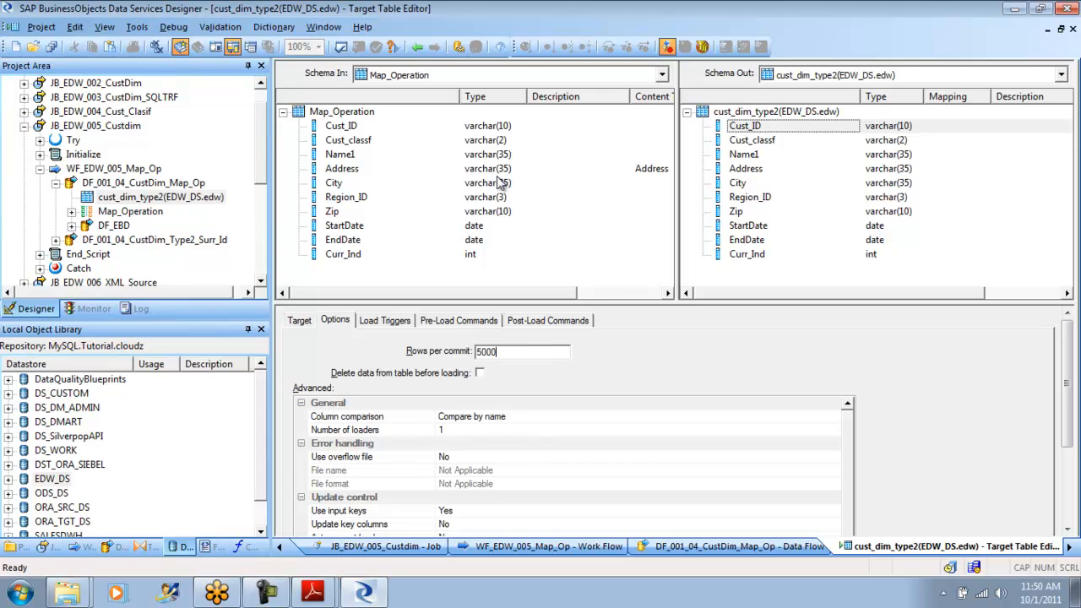
click(418, 48)
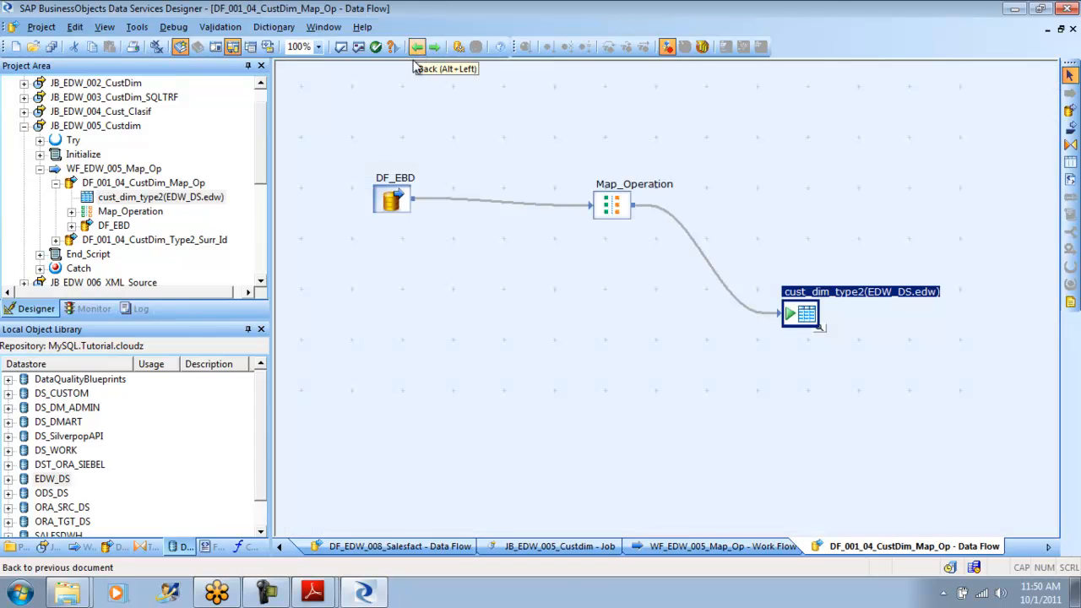
click(615, 204)
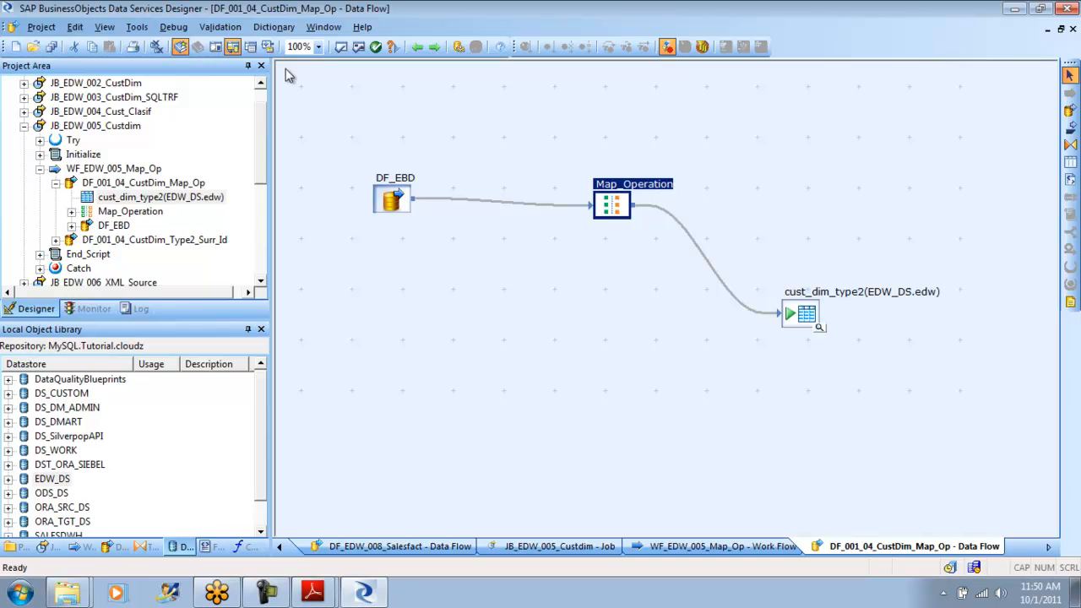
click(173, 27)
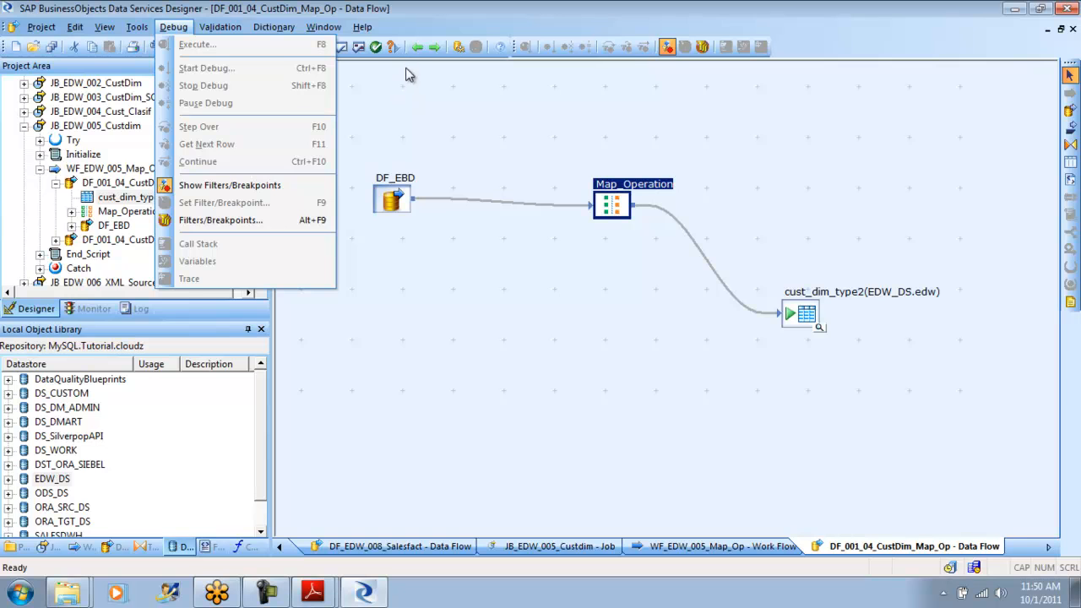
click(417, 49)
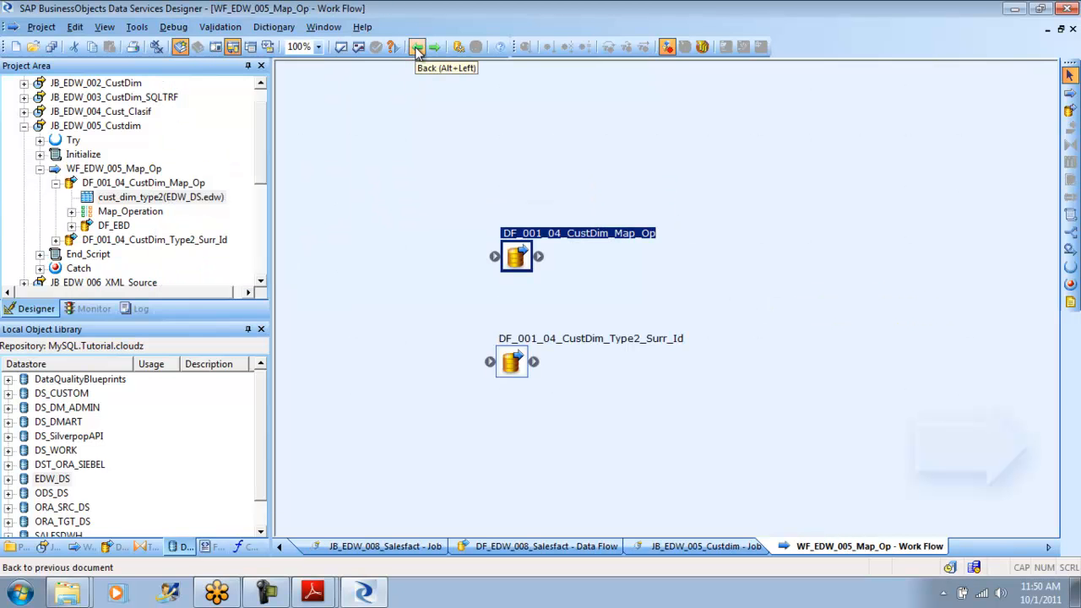
right_click(517, 256)
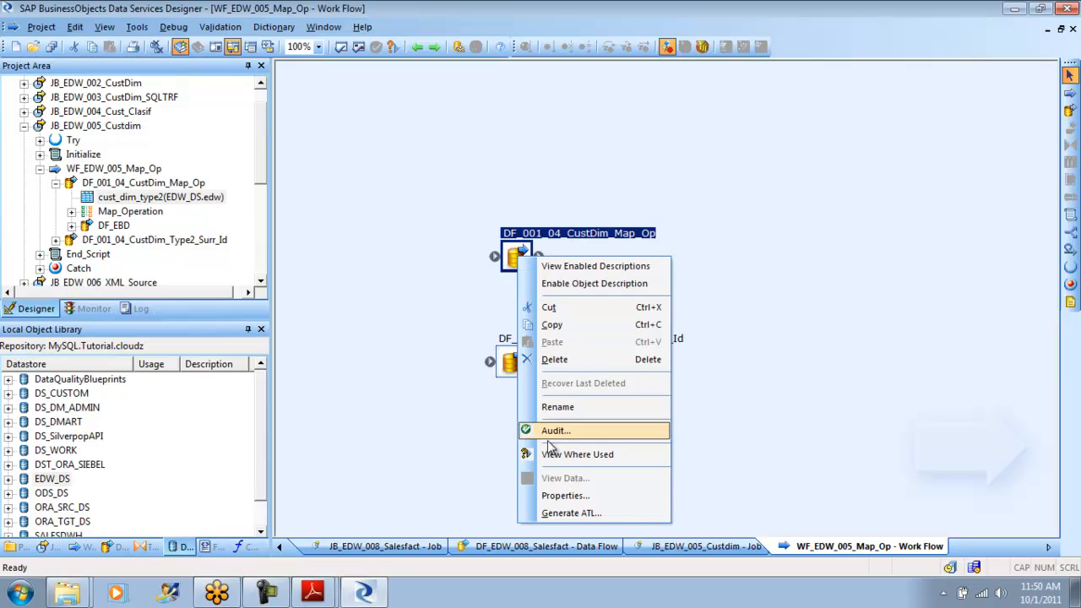
click(557, 496)
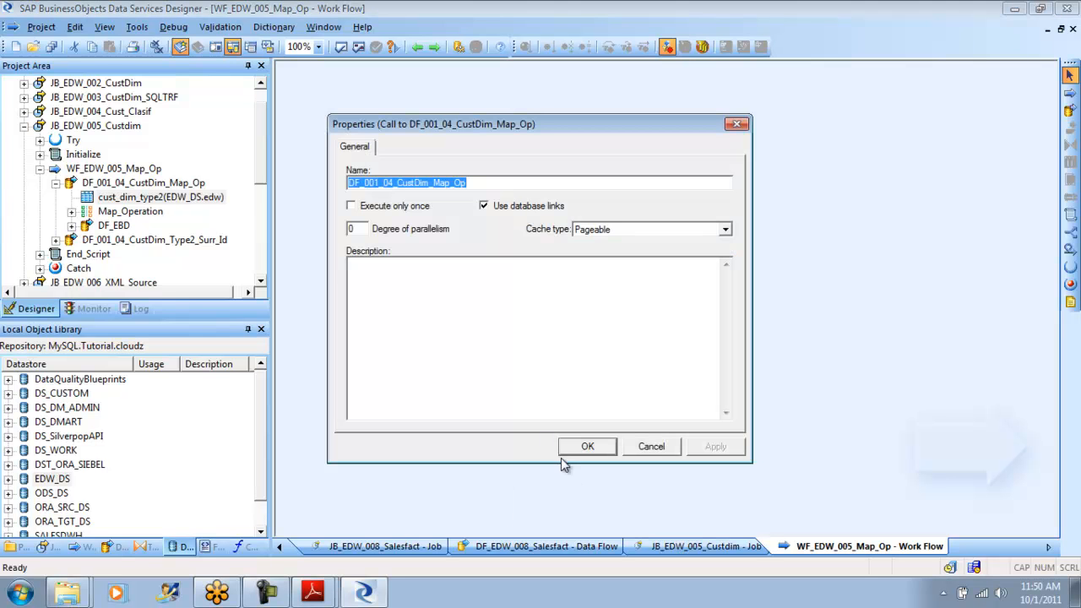
double_click(358, 229)
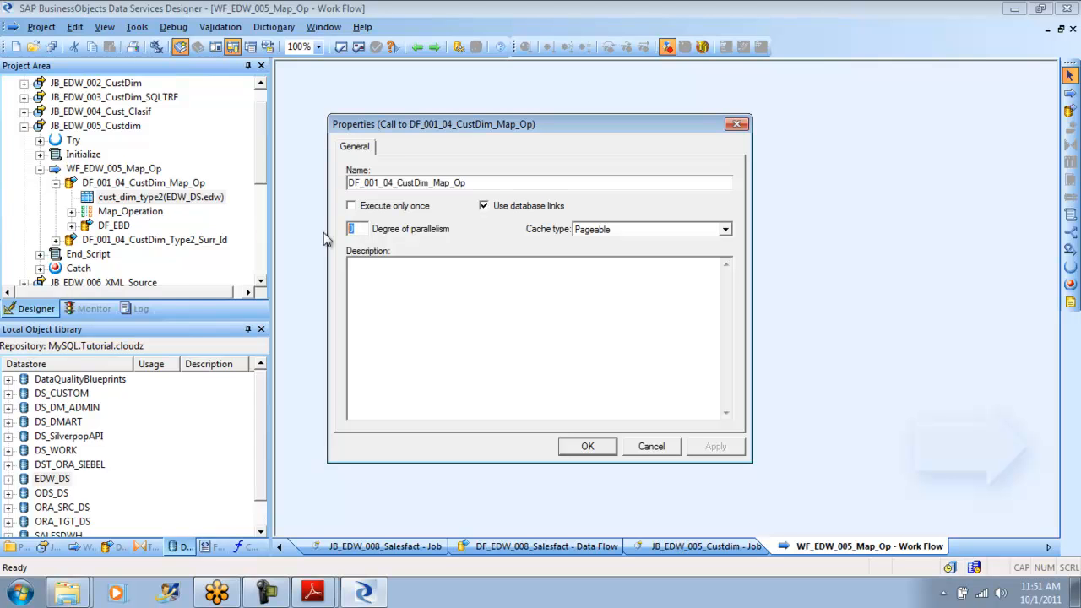
click(486, 208)
double_click(358, 229)
text(5)
click(649, 449)
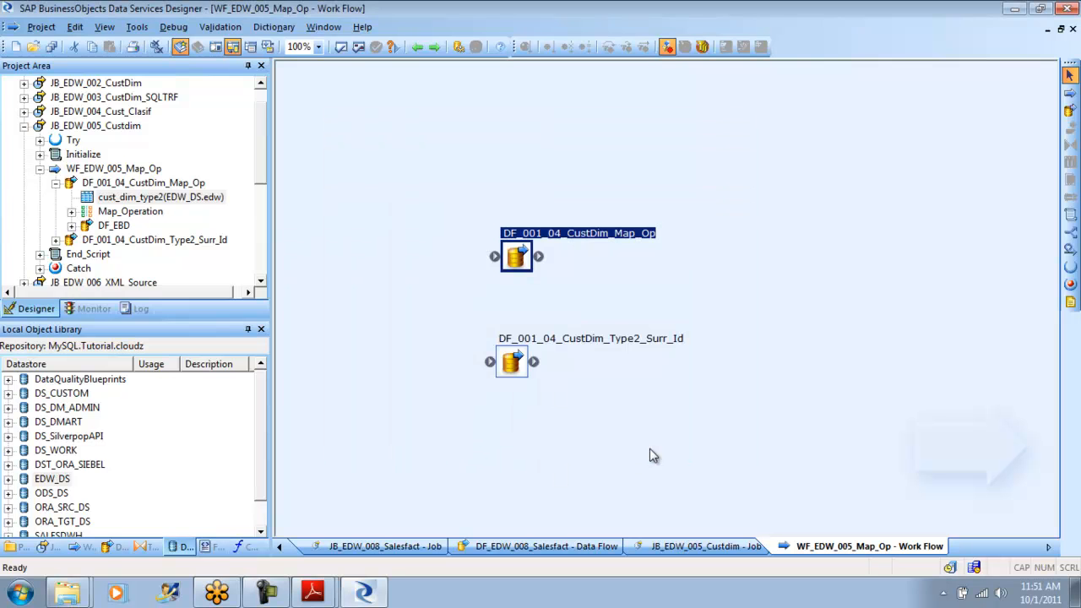
- Set the degree of parallelism to 5 in the DF_001_04_CustDim_Map_Op data flow's properties and apply it
right_click(523, 265)
click(598, 500)
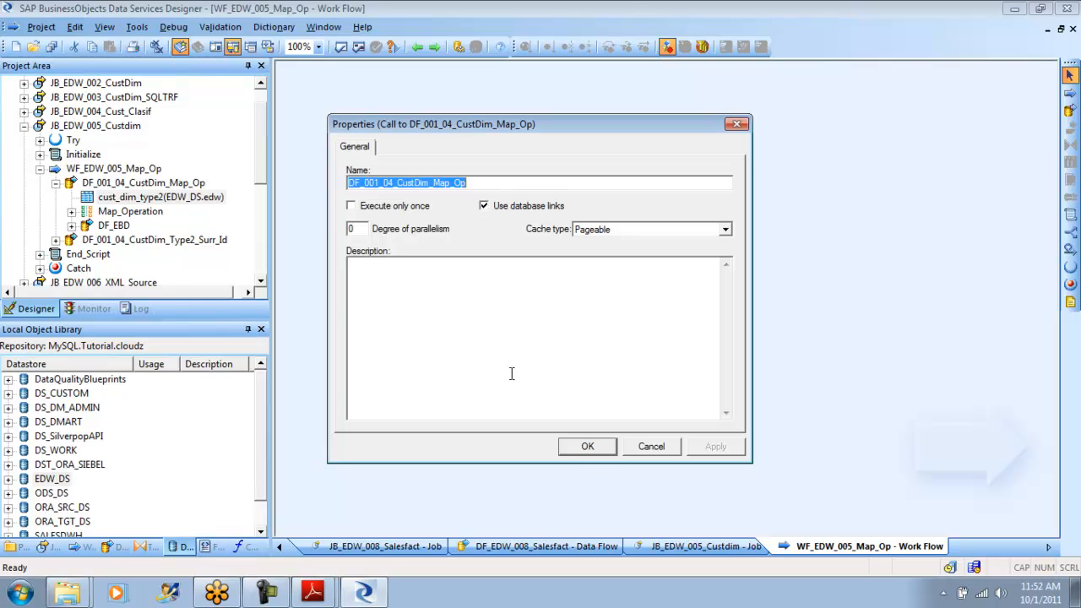
double_click(347, 228)
text(5)
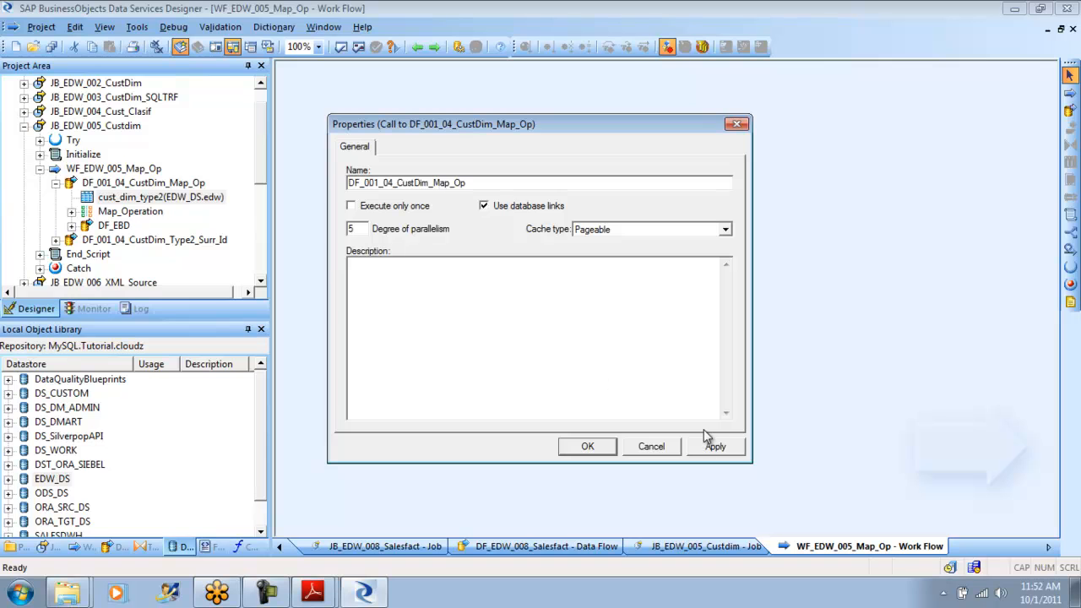
click(716, 448)
click(583, 448)
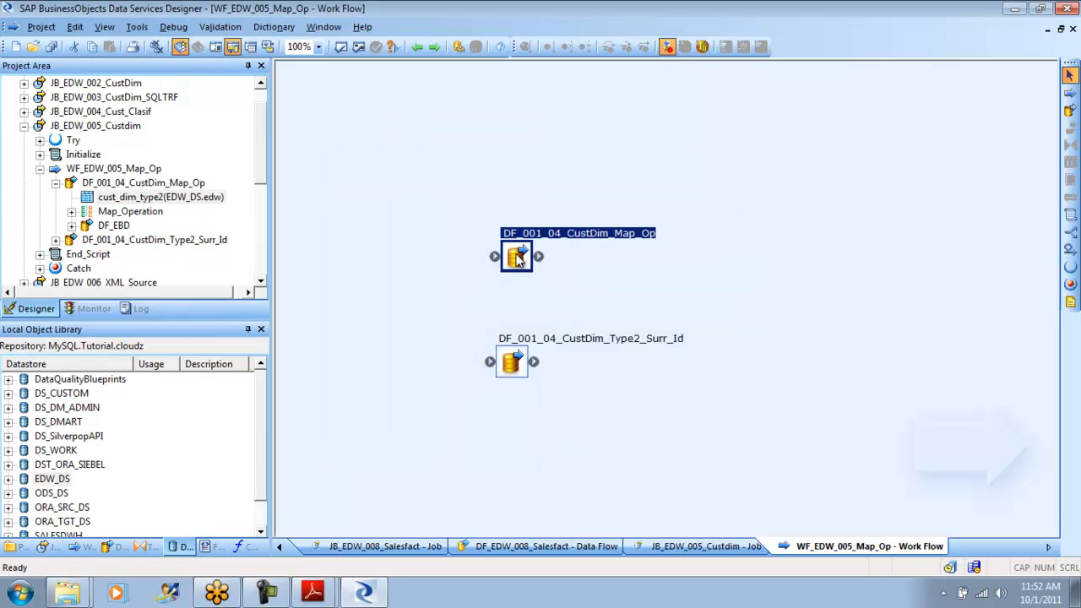
- View the DF_001_04_CustDim_Map_Op data flow, recheck its degree of parallelism in the properties, and close them without changes
double_click(520, 262)
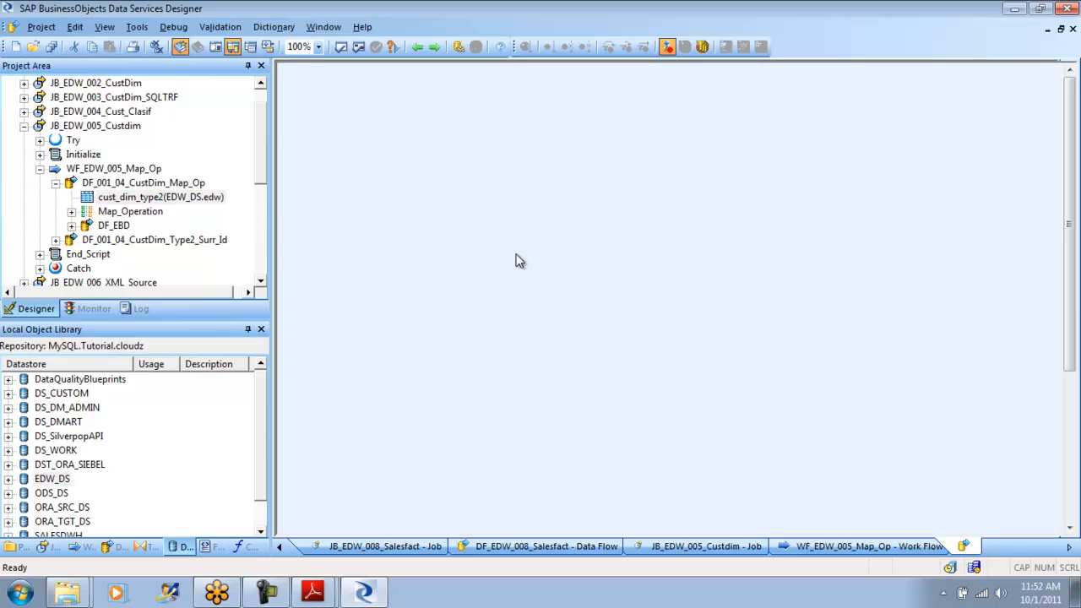
click(417, 46)
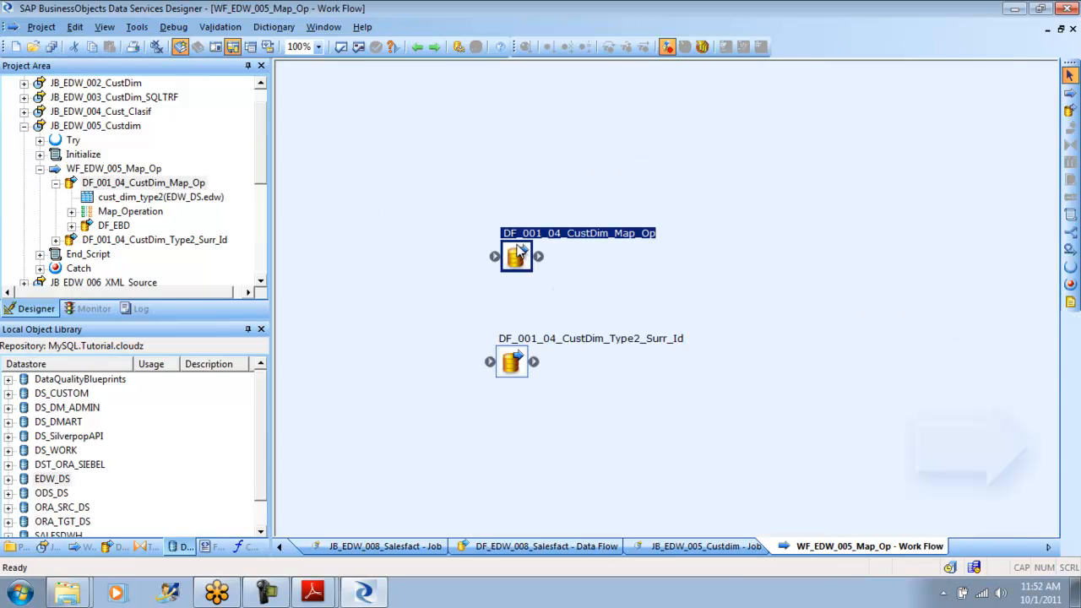
right_click(518, 247)
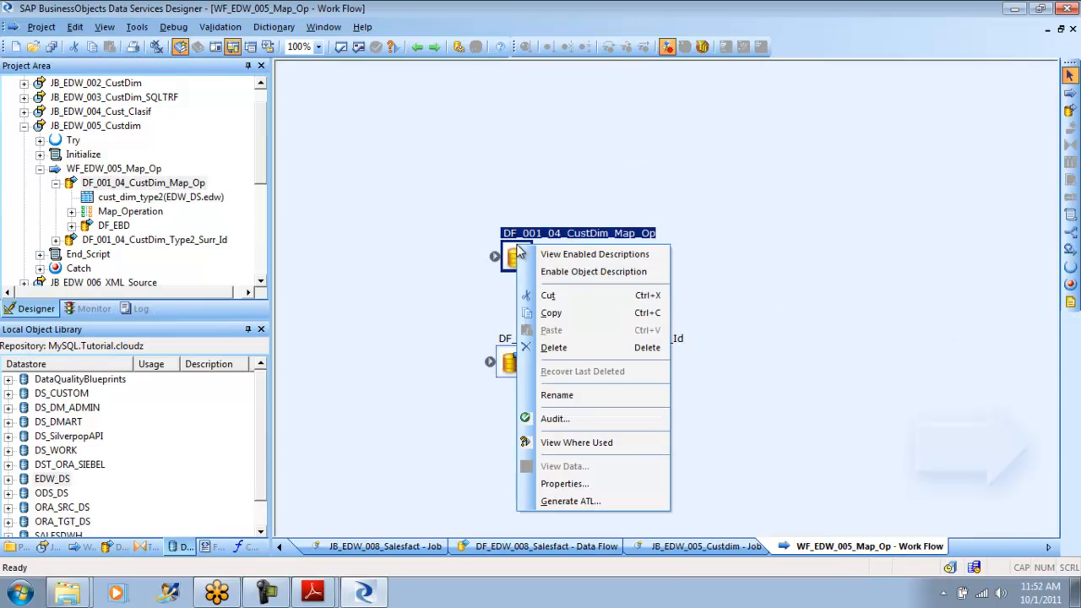
click(595, 489)
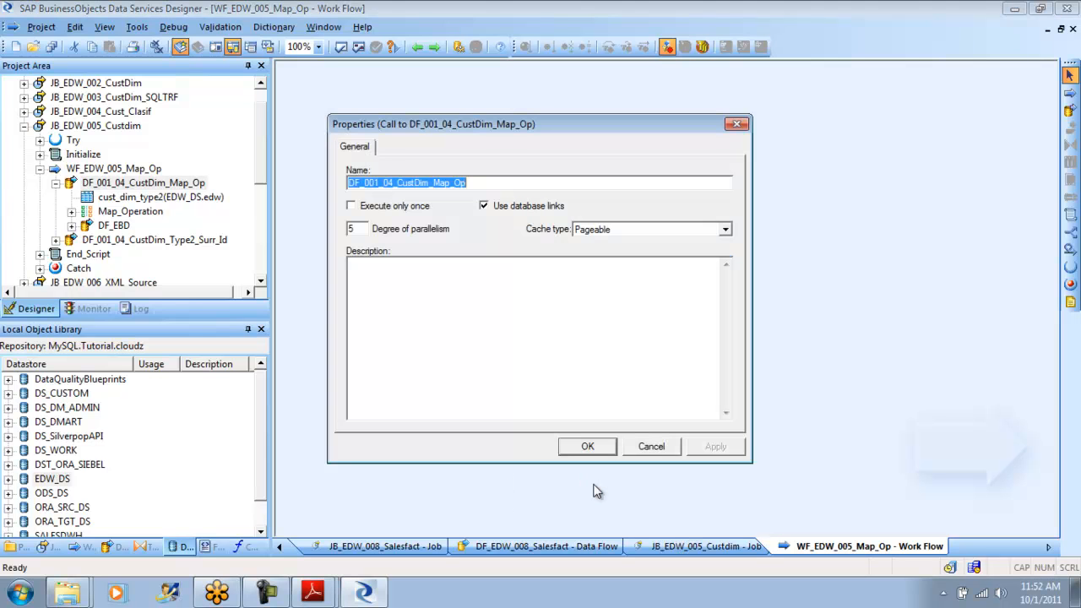
click(663, 454)
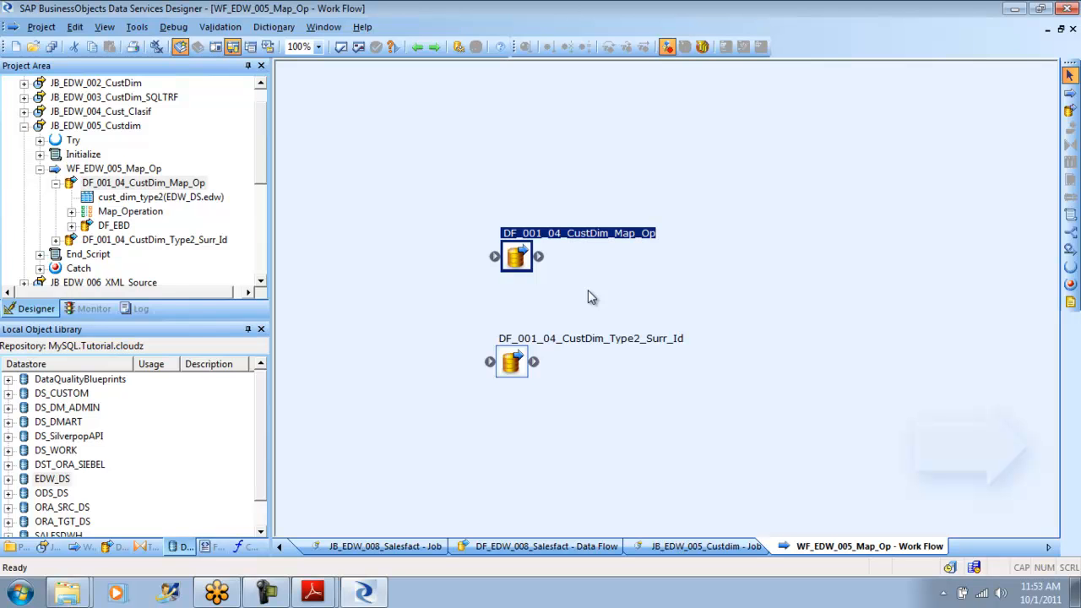
- Review the join rank, cache and array fetch size of ods_customer in DF_EBD, keep cache on Yes, and return to DF_EBD
double_click(521, 265)
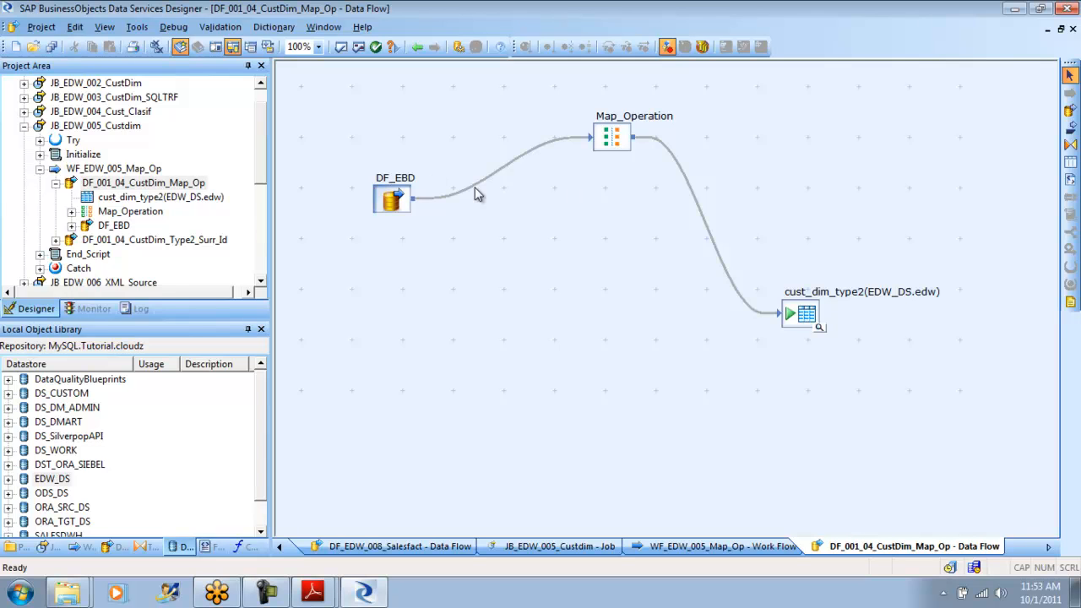
double_click(397, 201)
double_click(311, 159)
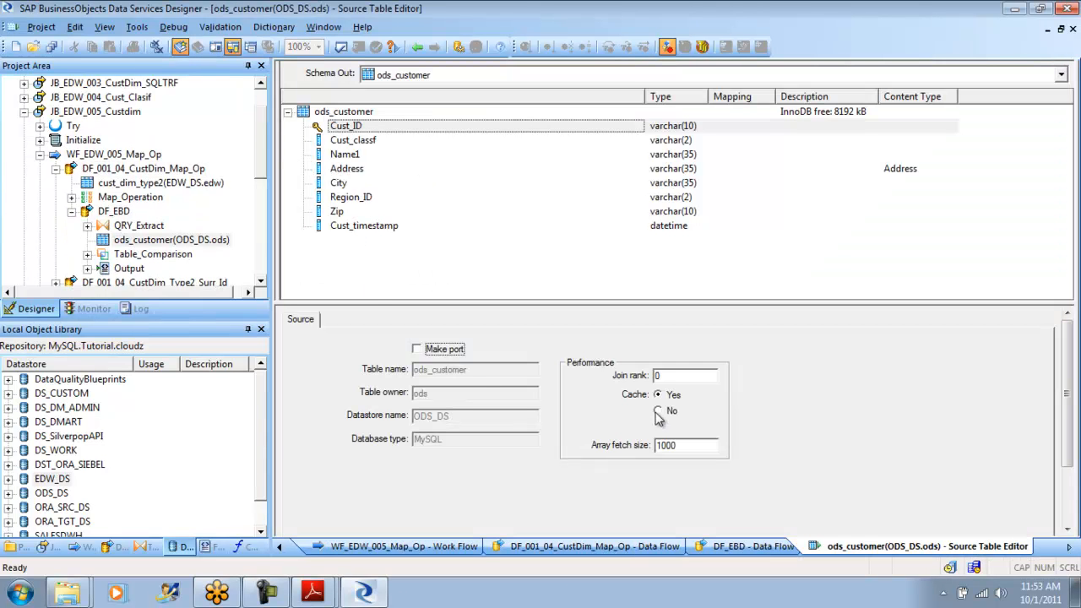
click(669, 375)
double_click(669, 374)
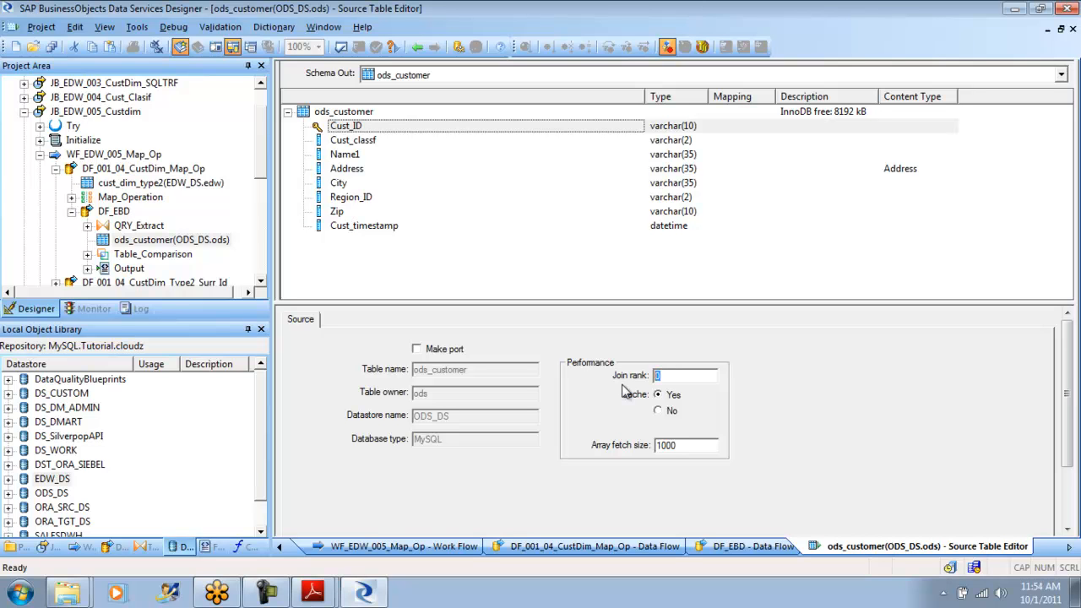
drag(686, 447, 655, 448)
click(660, 413)
click(658, 395)
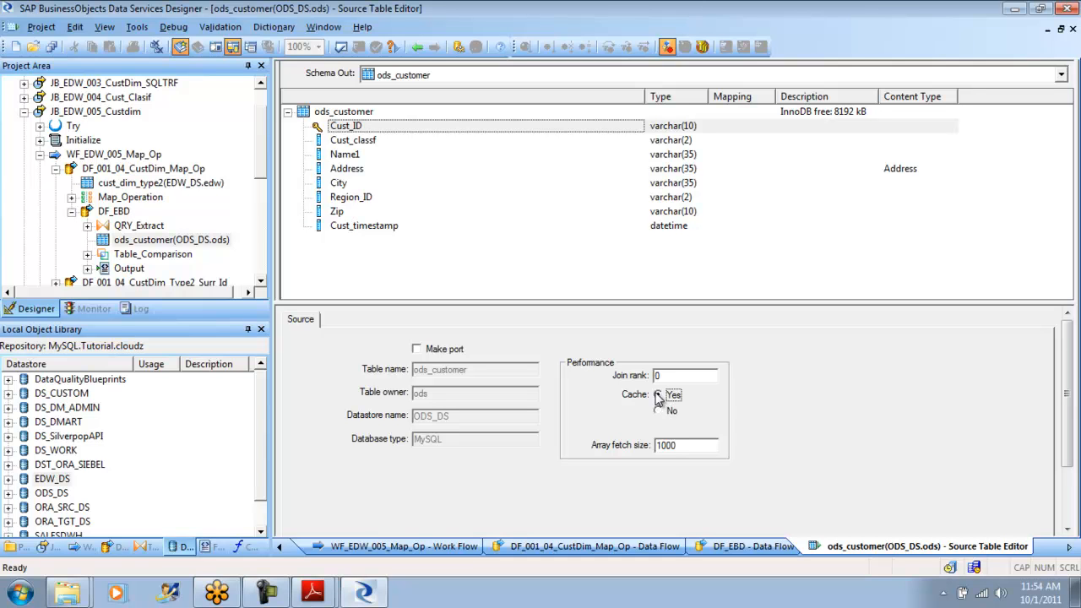
click(417, 49)
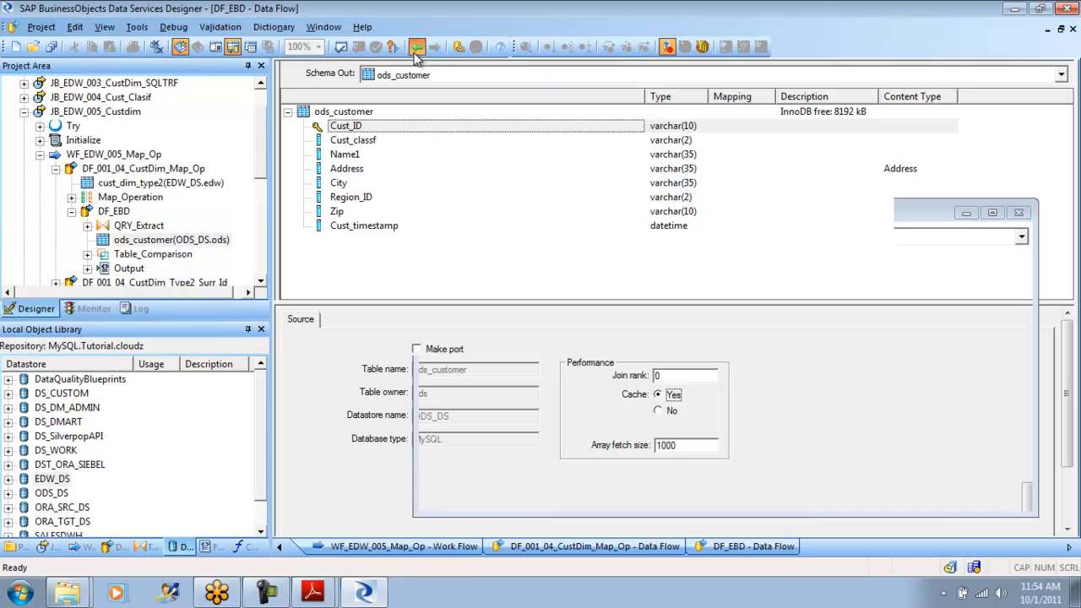
- Enter push in QRY_Extract's WHERE clause to look up the pushdown_sql function, and return to work flow WF_EDW_005_Map_Op
click(401, 211)
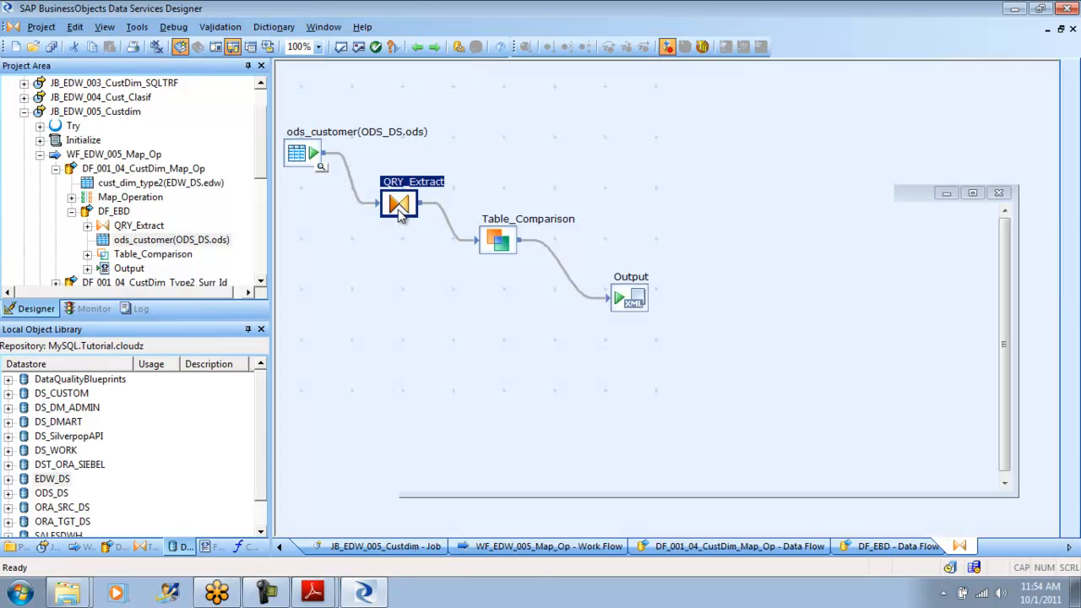
double_click(400, 207)
click(560, 316)
text(pu)
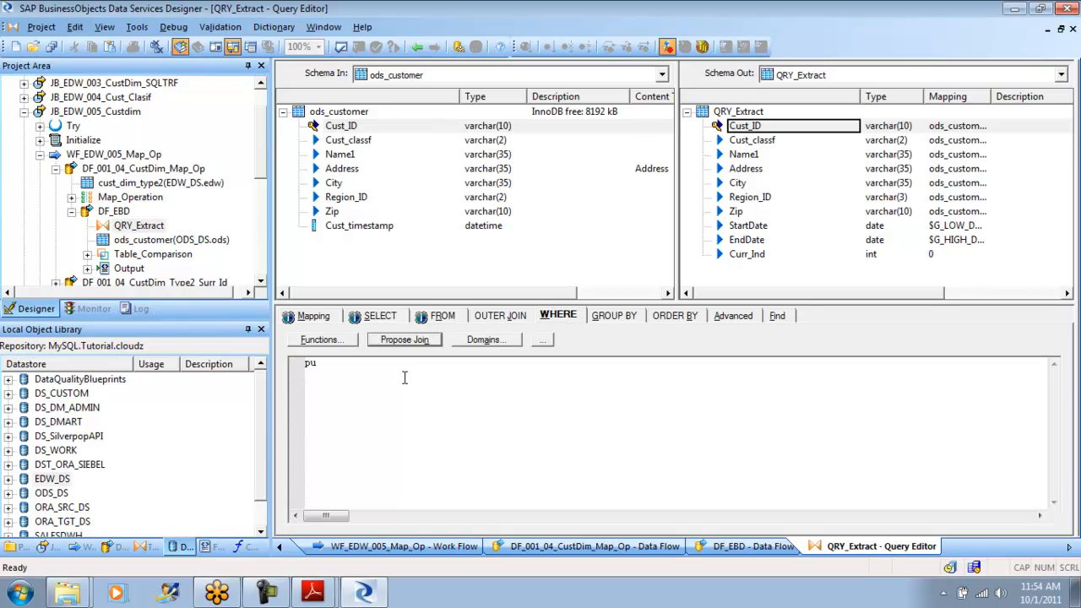
text(sh)
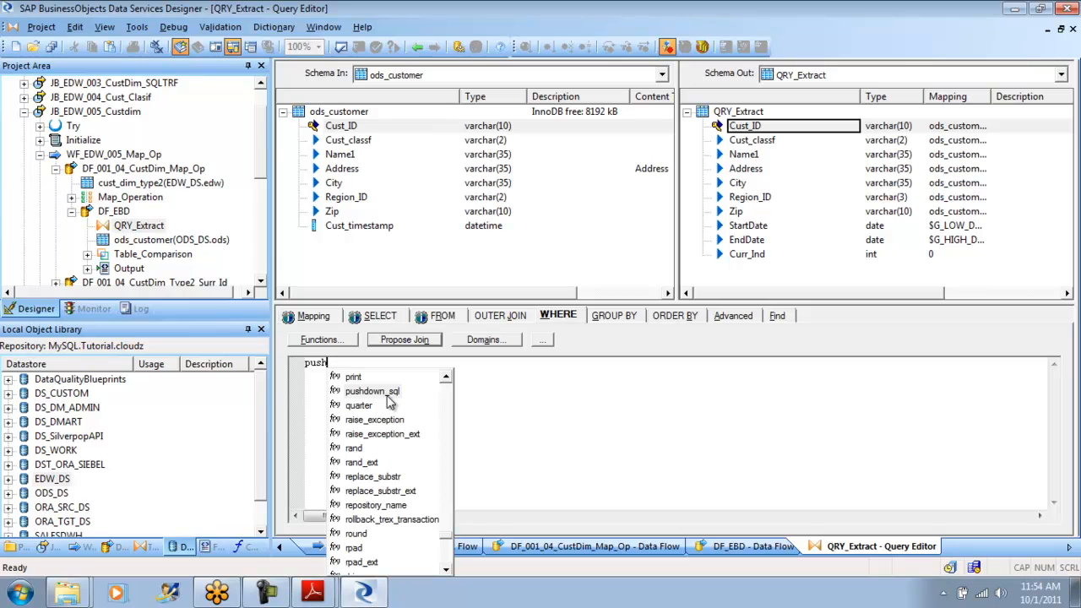
click(417, 48)
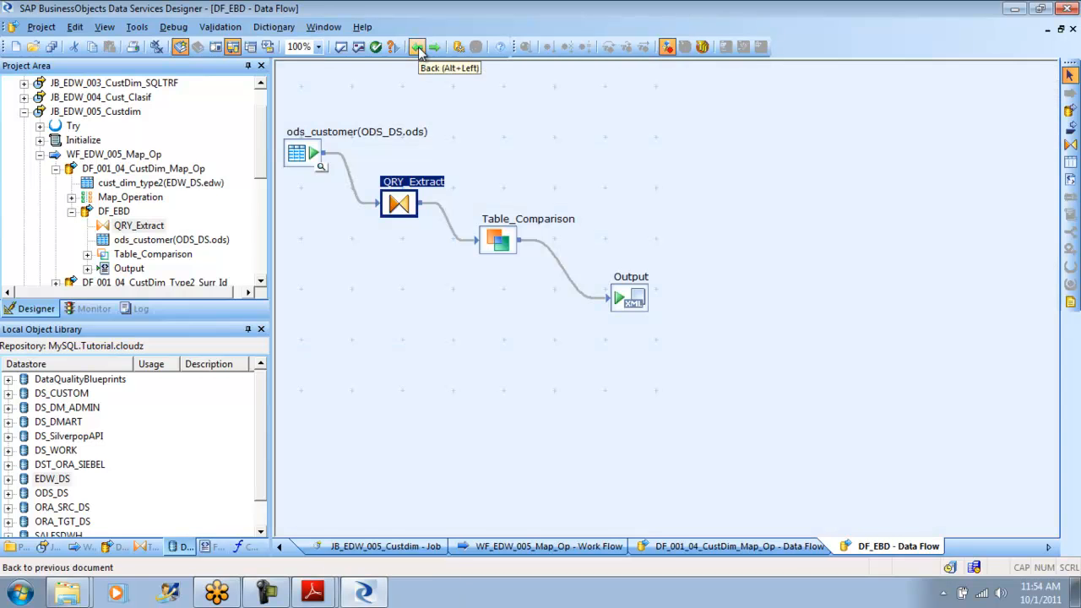
click(417, 47)
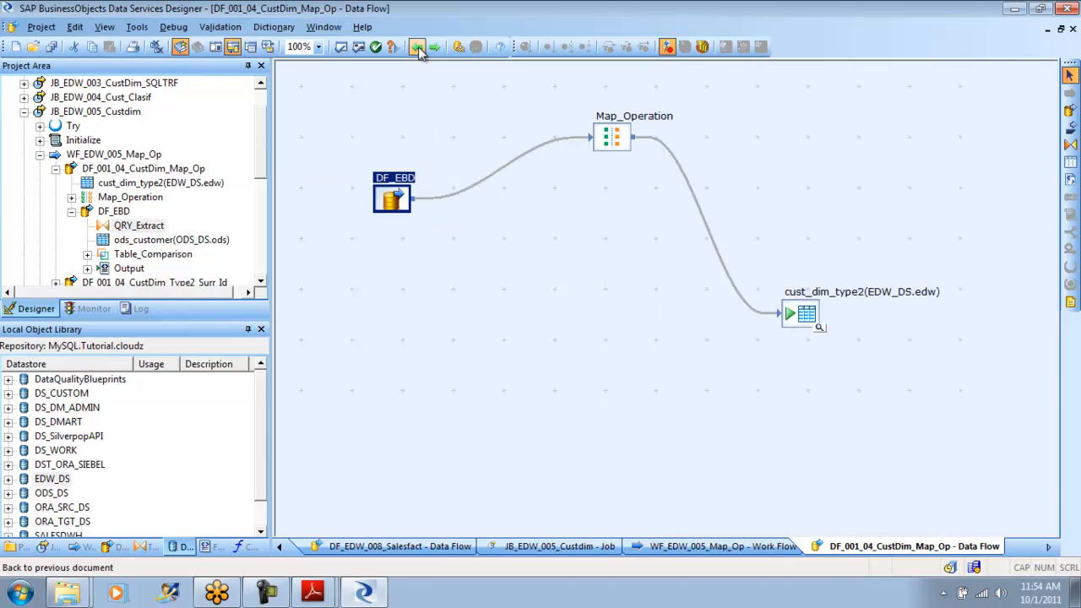
click(417, 48)
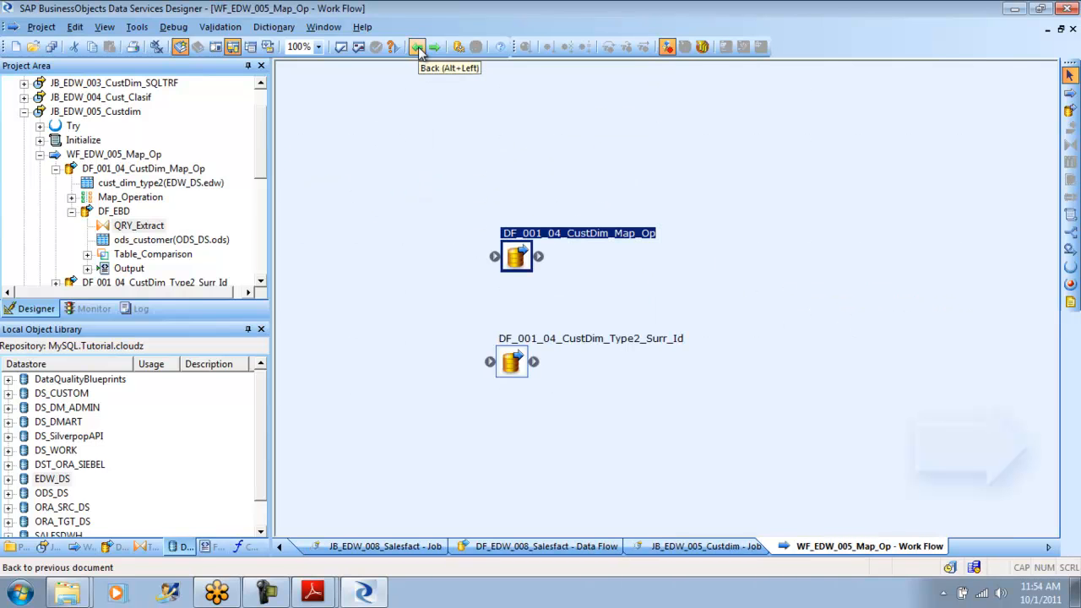
- Open data flow DF_001_04_CustDim_Type2_Surr_Id and add a Data_Transfer transform above the cust_dim_type2_surr_id target
double_click(513, 362)
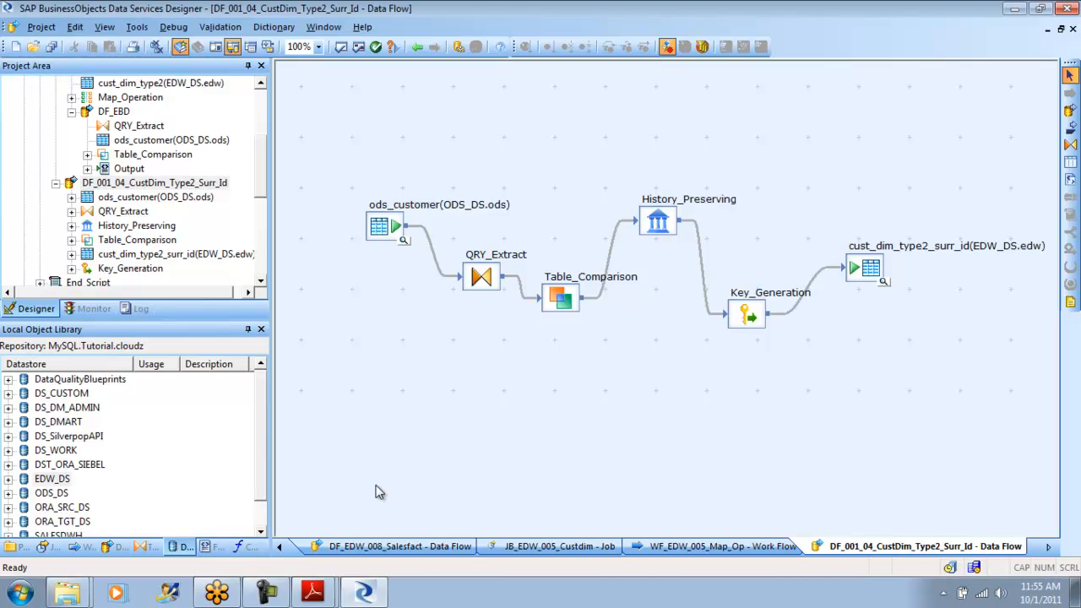
click(145, 547)
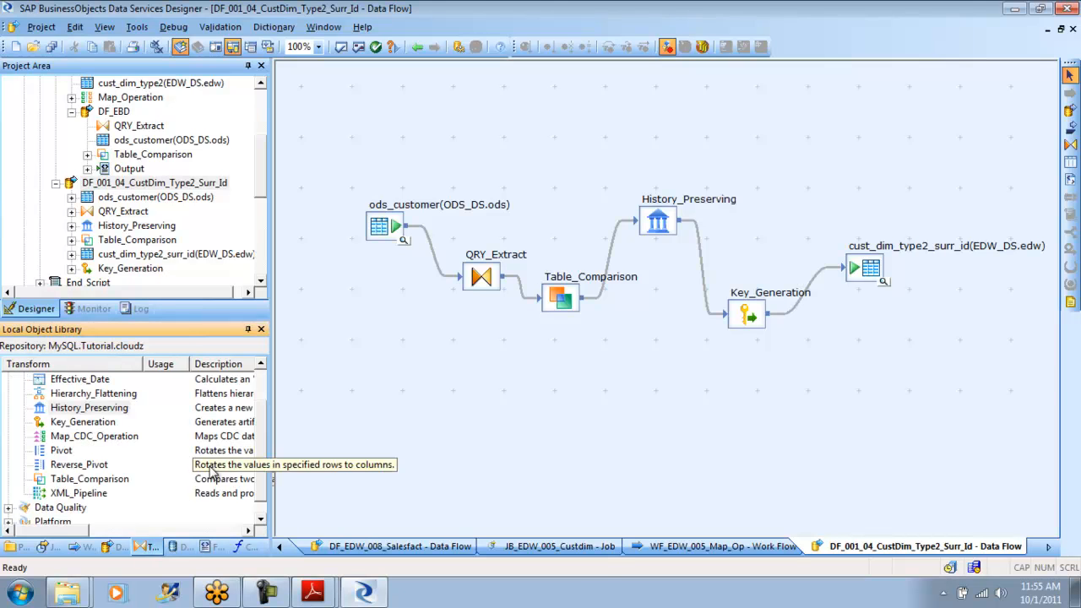
scroll(261, 469, up, 1)
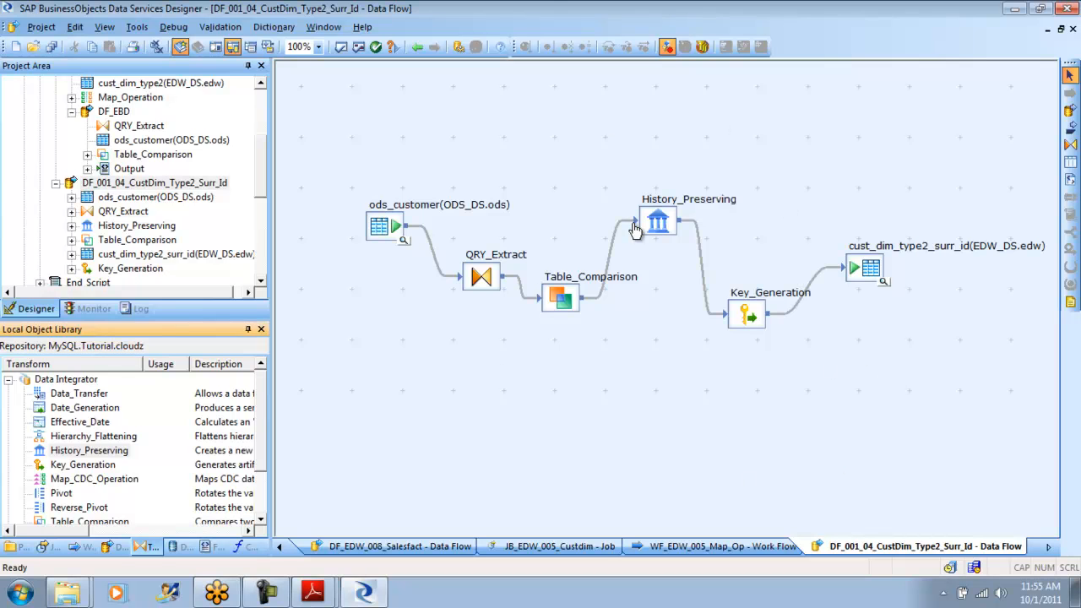
click(745, 317)
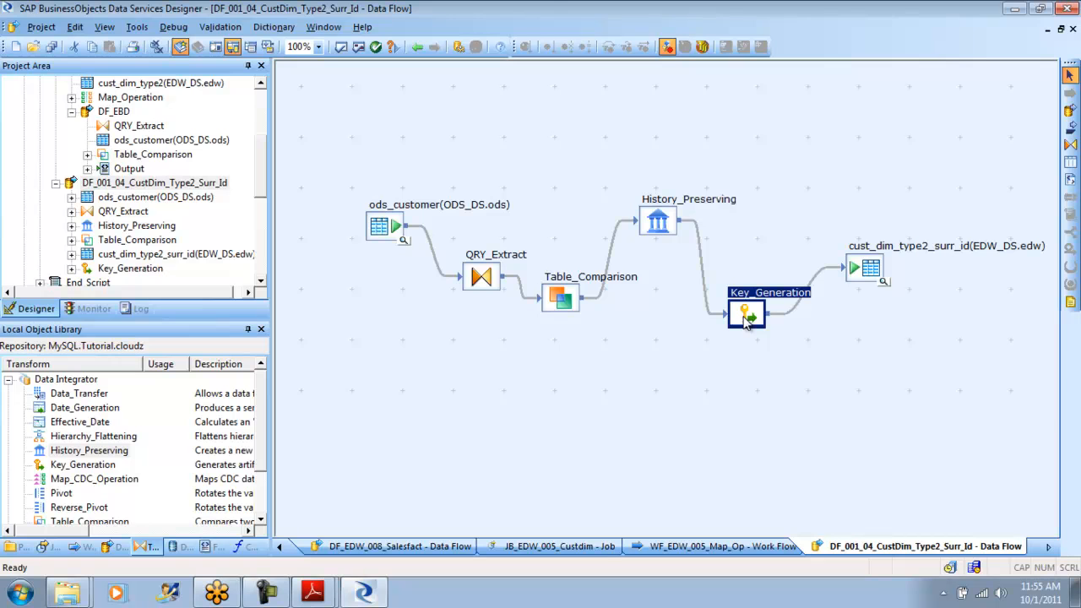
click(75, 396)
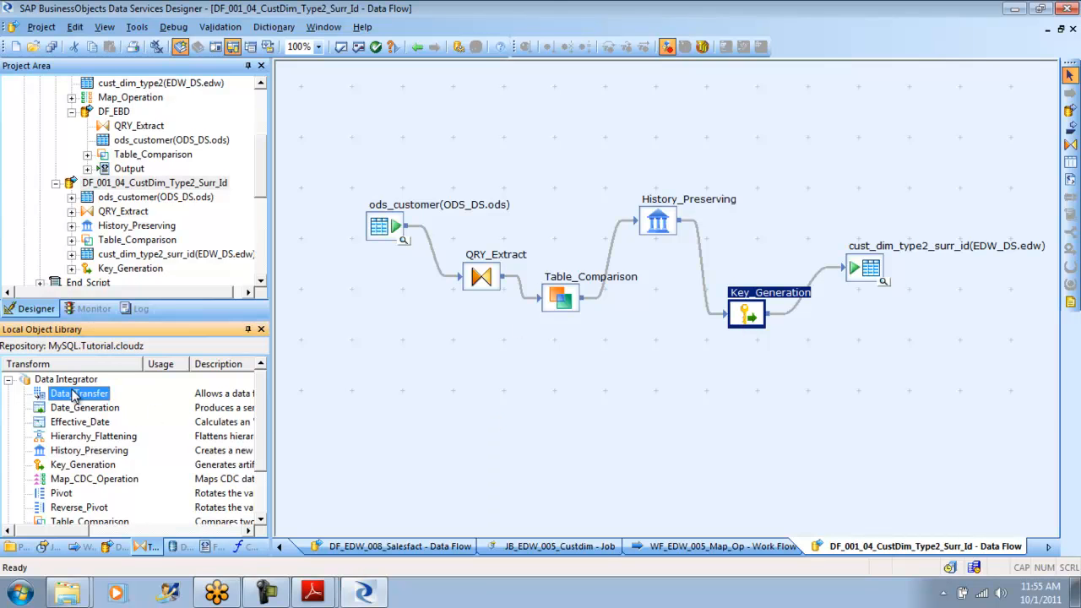
drag(75, 395, 785, 157)
click(779, 245)
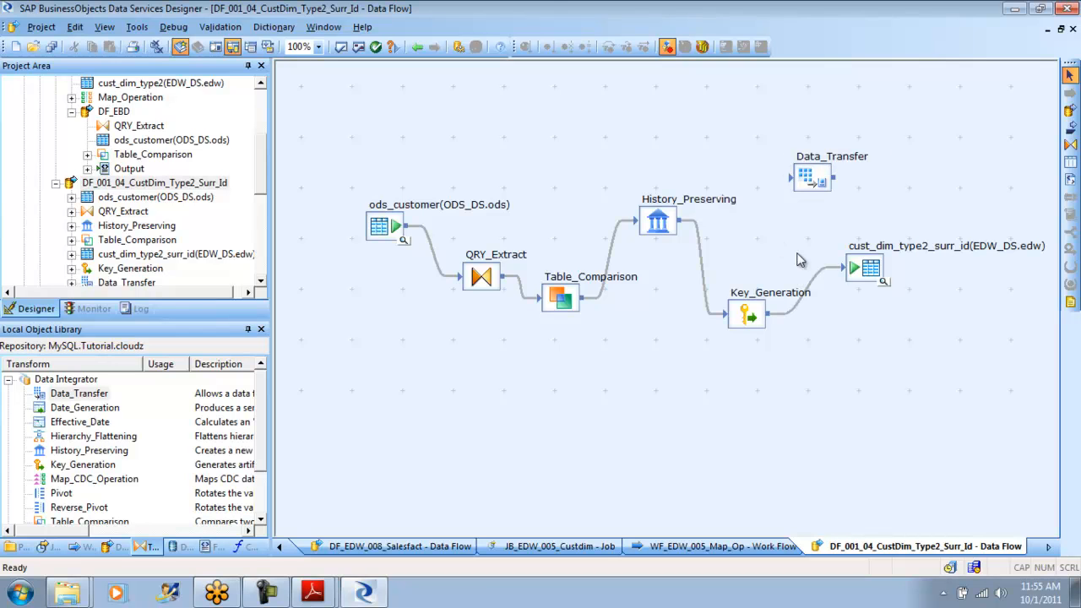
- Try to route Key_Generation through Data_Transfer into the cust_dim_type2_surr_id target in place of their direct link
click(823, 277)
key(Delete)
drag(775, 321, 792, 181)
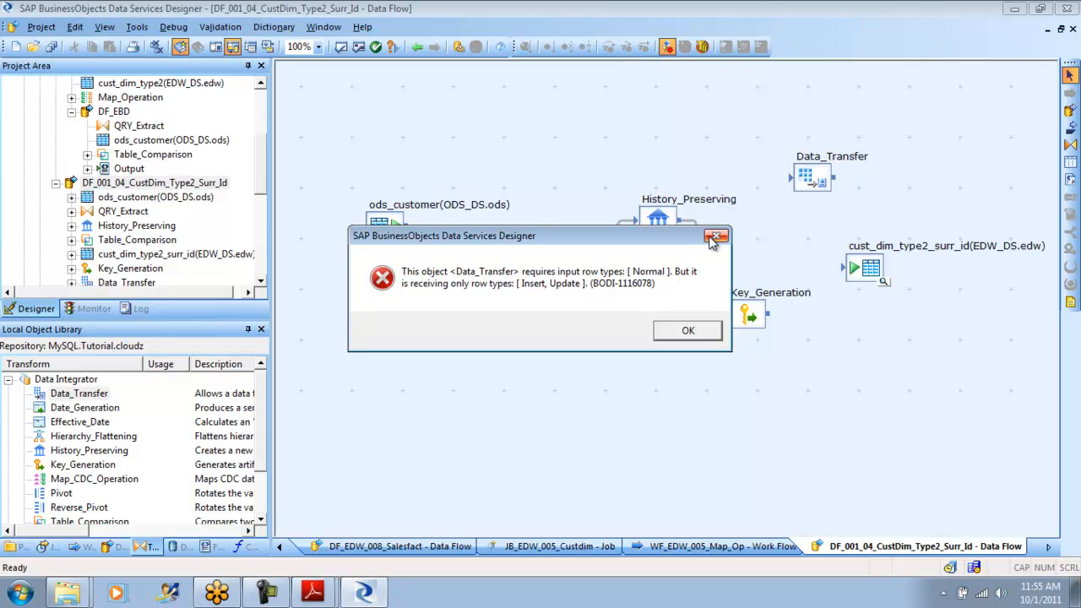
click(685, 326)
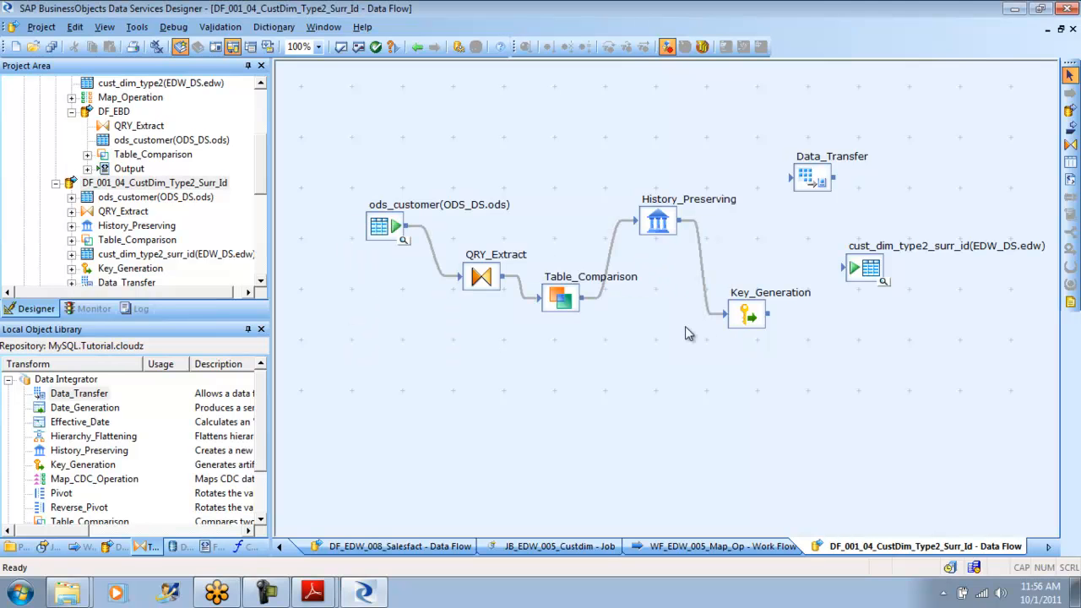
drag(751, 314, 810, 182)
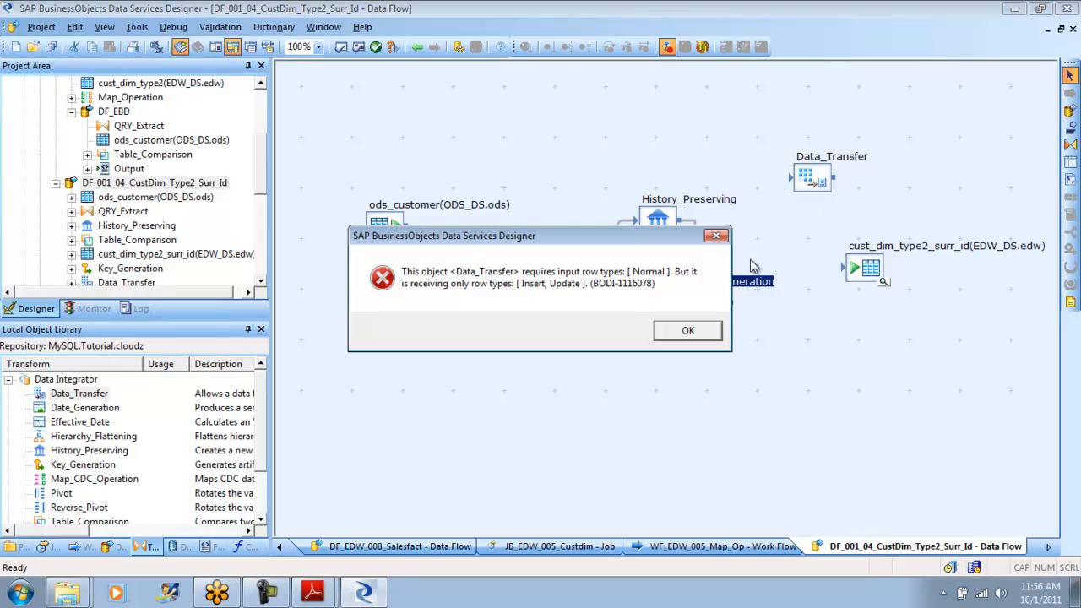
click(698, 334)
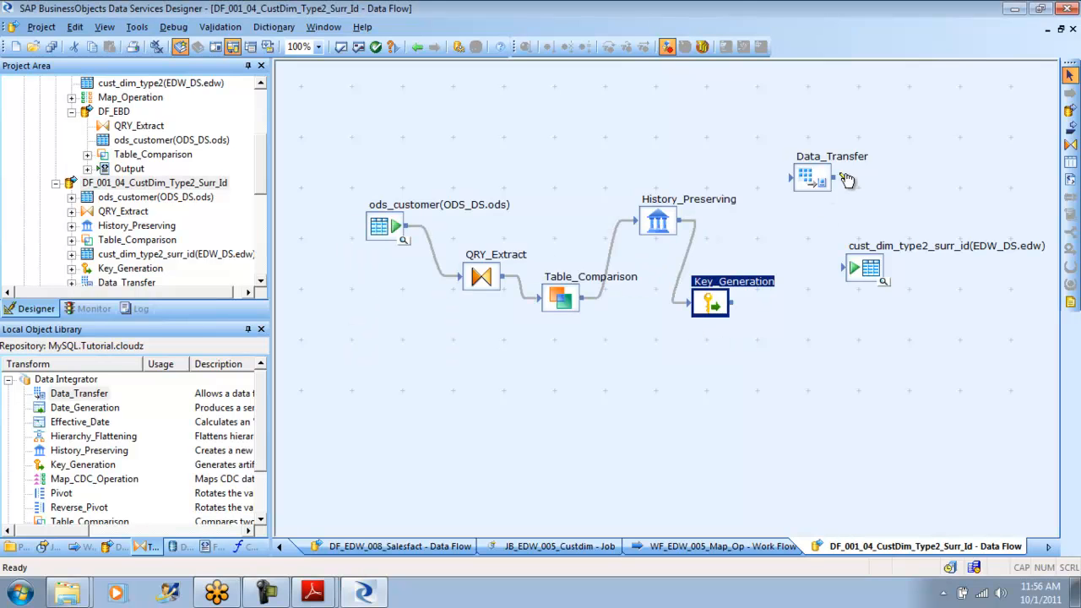
drag(838, 181, 847, 268)
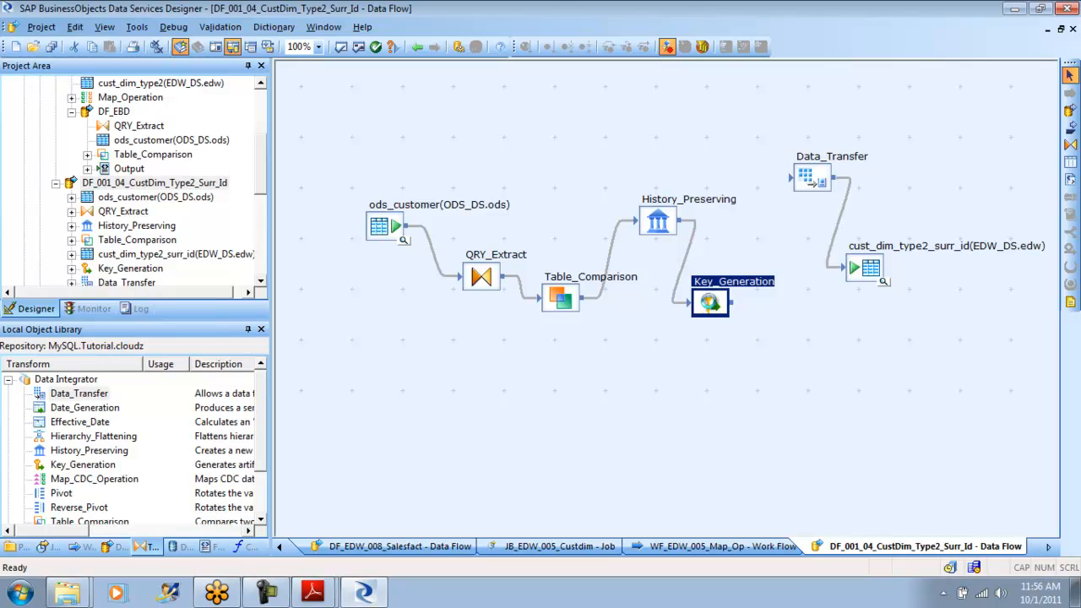
- Delete the Key_Generation transform and try to connect History_Preserving to Data_Transfer
key(Delete)
drag(686, 223, 792, 179)
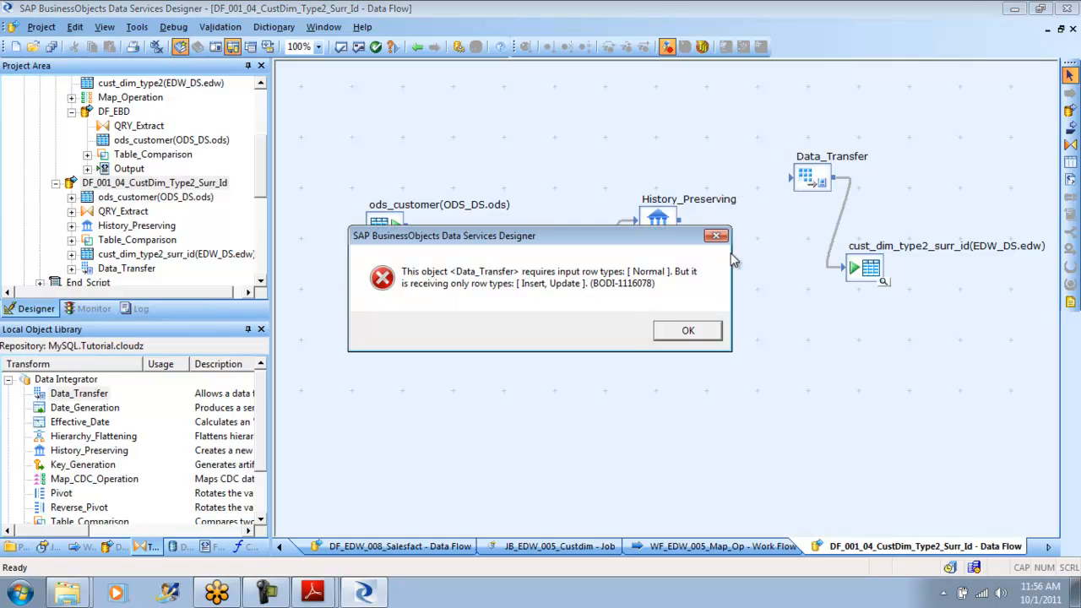
click(690, 329)
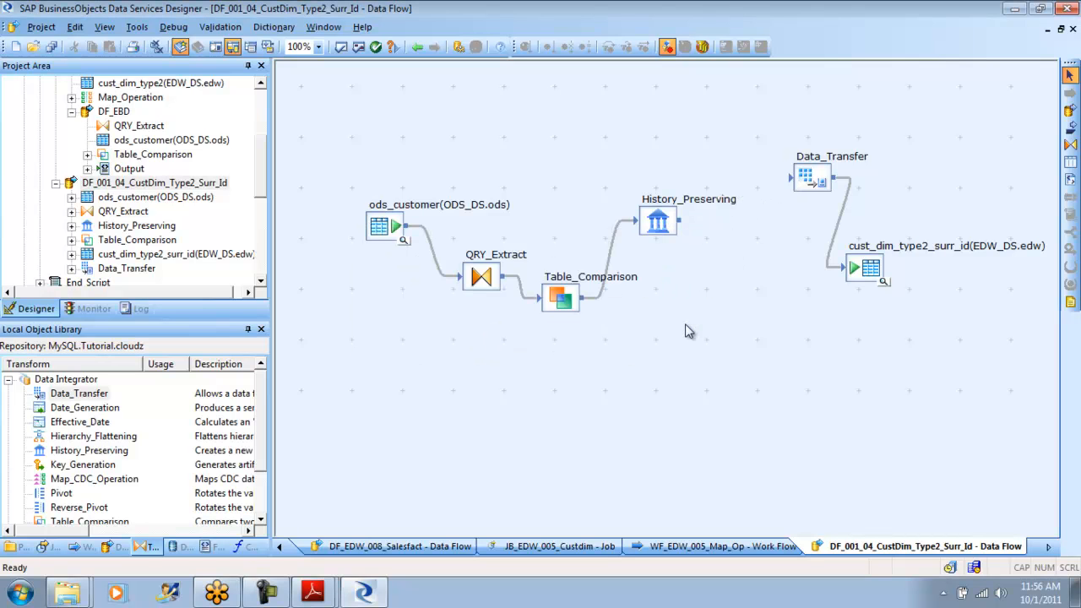
- Delete the History_Preserving transform and try to connect Table_Comparison to Data_Transfer
click(823, 179)
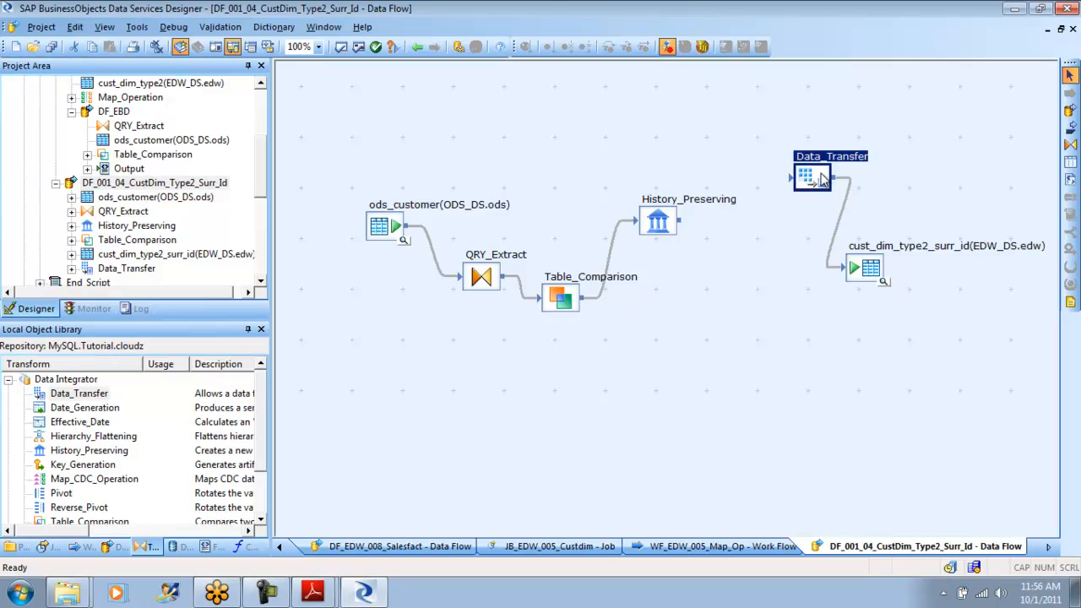
click(660, 225)
key(Delete)
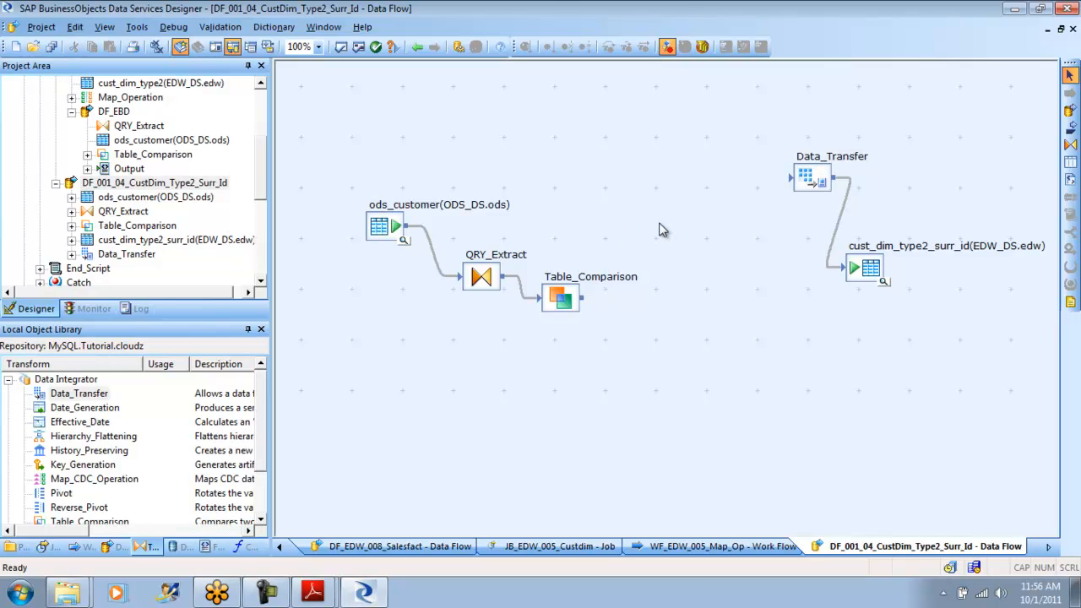
drag(589, 302, 799, 182)
click(683, 332)
click(570, 297)
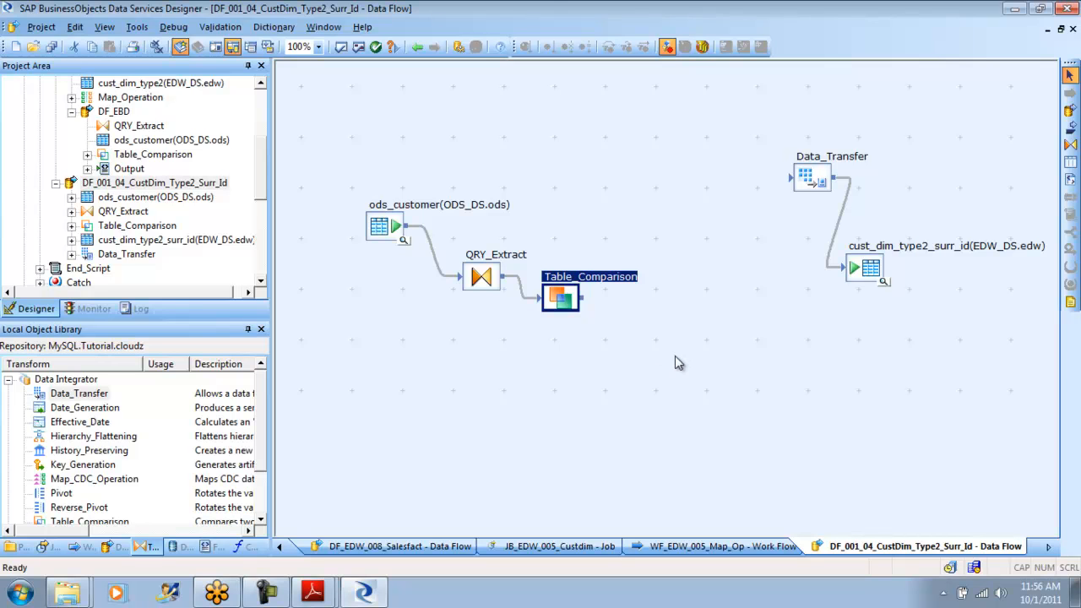
- Leave the data flow and collapse jobs JB_EDW_005_Custdim, JB_EDW_008_Salesfact and JB_EDW_ORA_SRC_CUST in project PRJ_DEMO
click(420, 46)
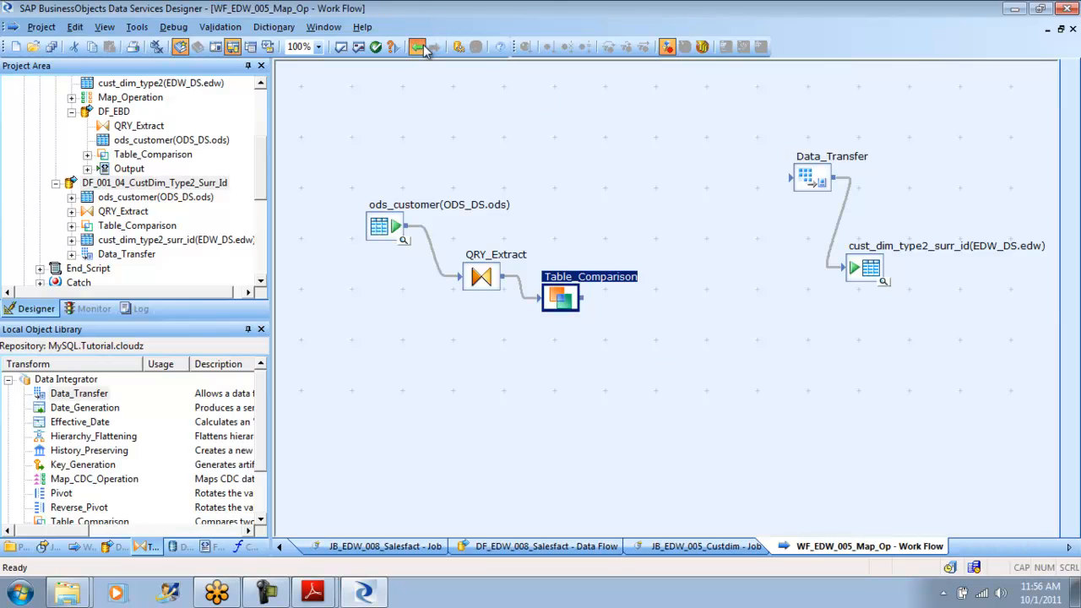
click(420, 47)
click(423, 46)
click(422, 47)
click(423, 46)
click(423, 47)
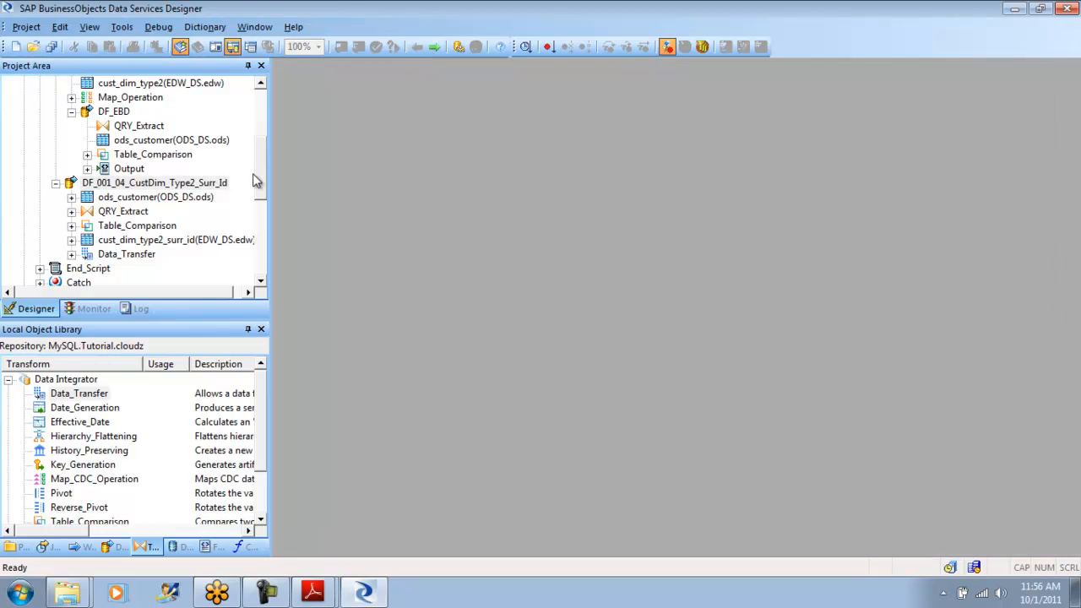
drag(262, 189, 262, 66)
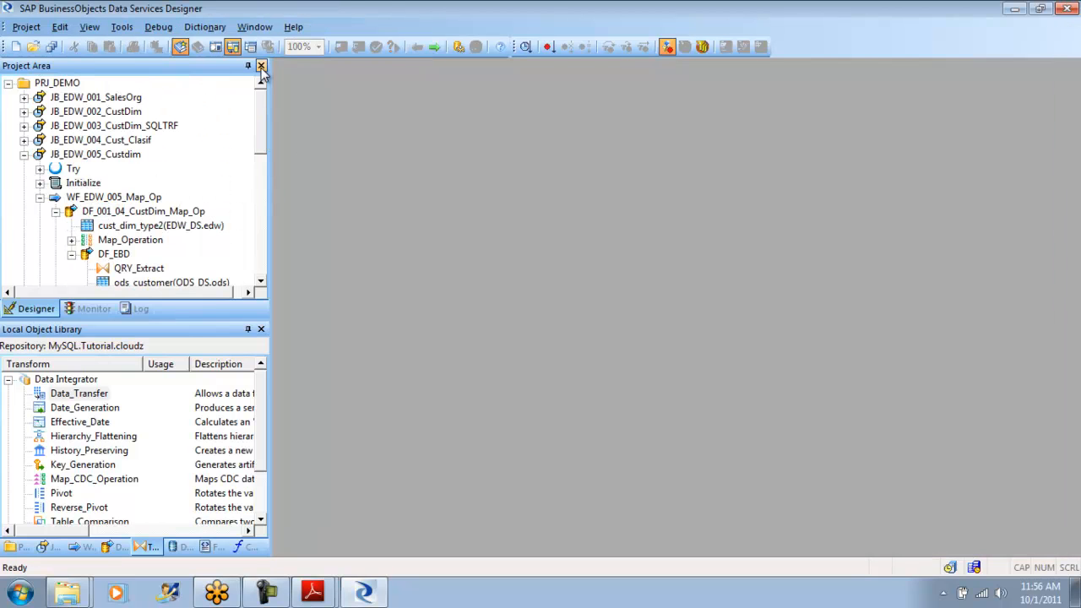
click(24, 157)
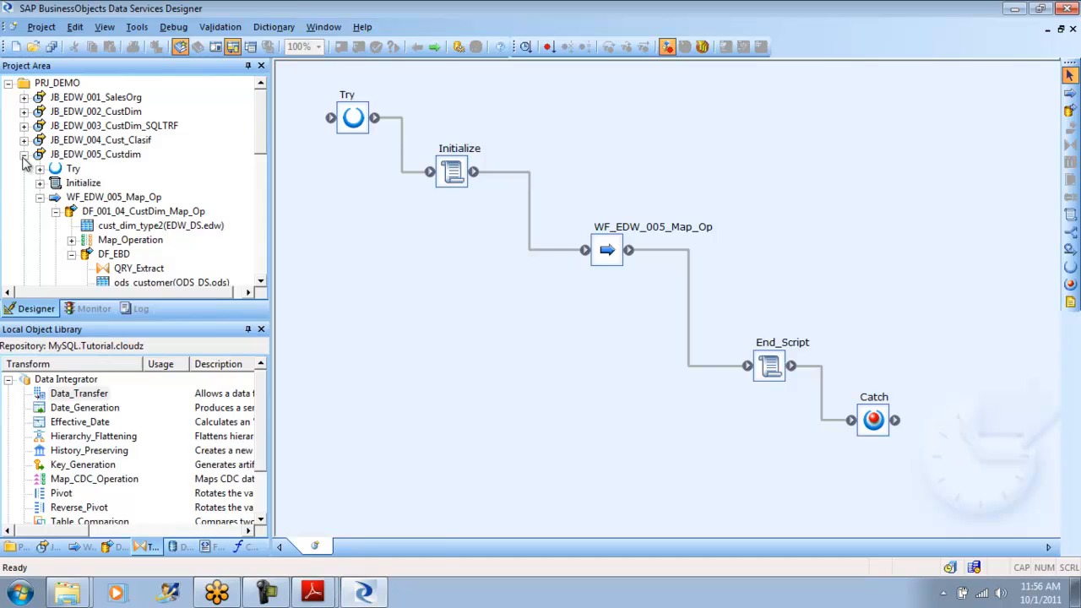
click(24, 155)
click(23, 196)
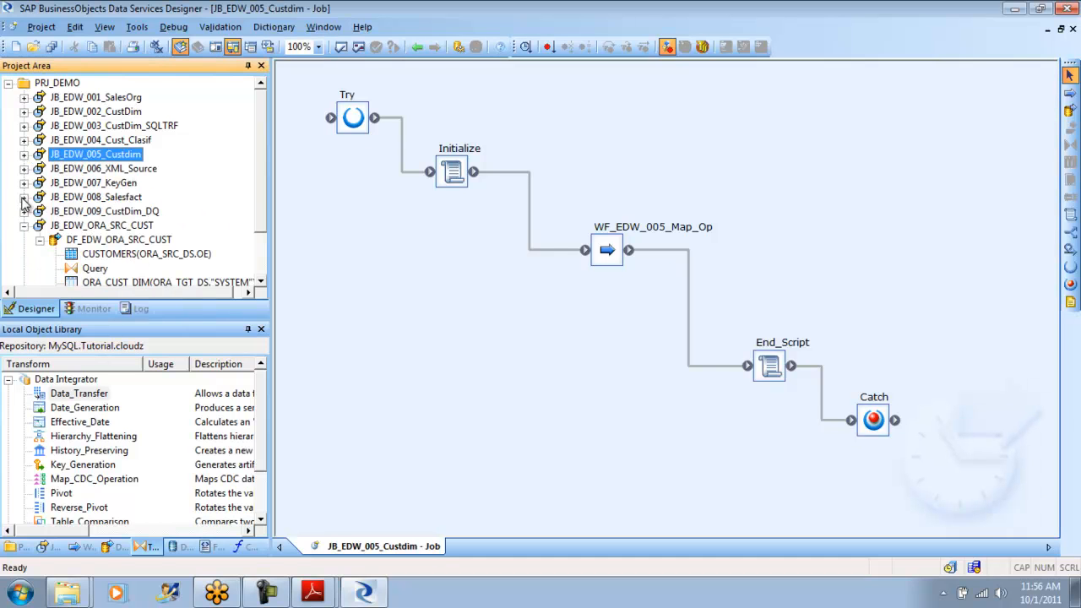
click(24, 225)
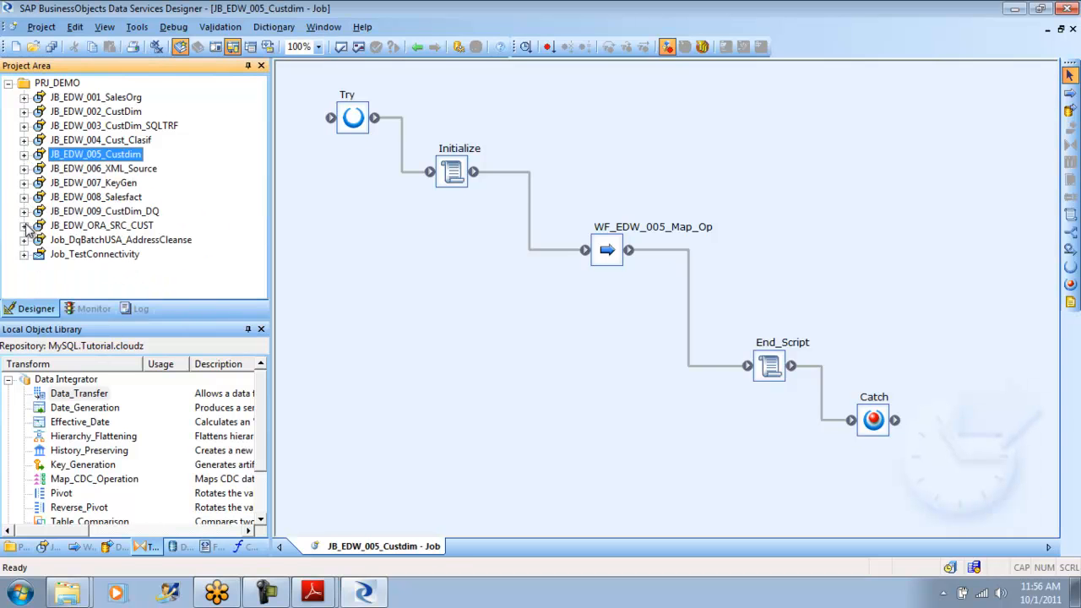
- Open data flow Df_004_04_SalesOrg inside work flow WF_003_01_E_CustDim of job JB_EDW_003_CustDim_SQLTRF
click(131, 127)
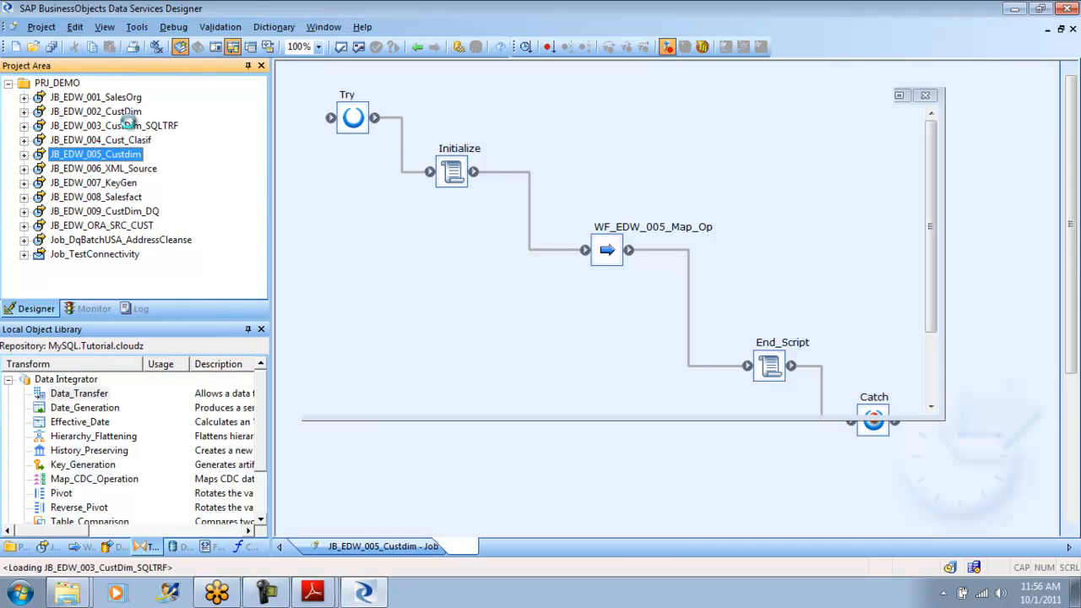
click(584, 272)
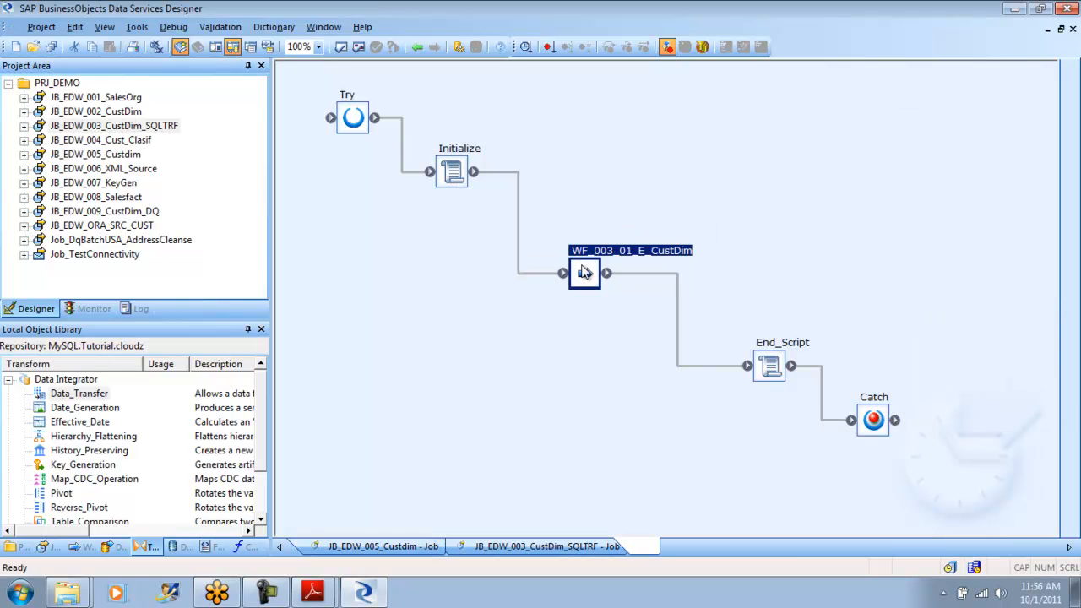
double_click(584, 272)
double_click(599, 307)
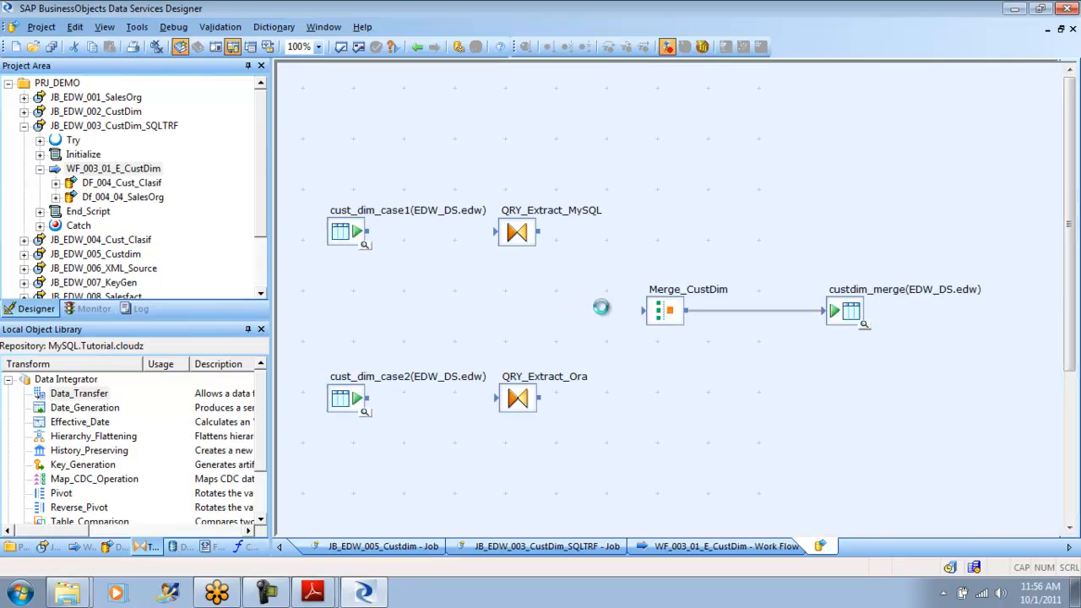
- Replace the direct link between Merge_CustDim and the custdim_merge target with a Data_Transfer transform connected between them
click(674, 306)
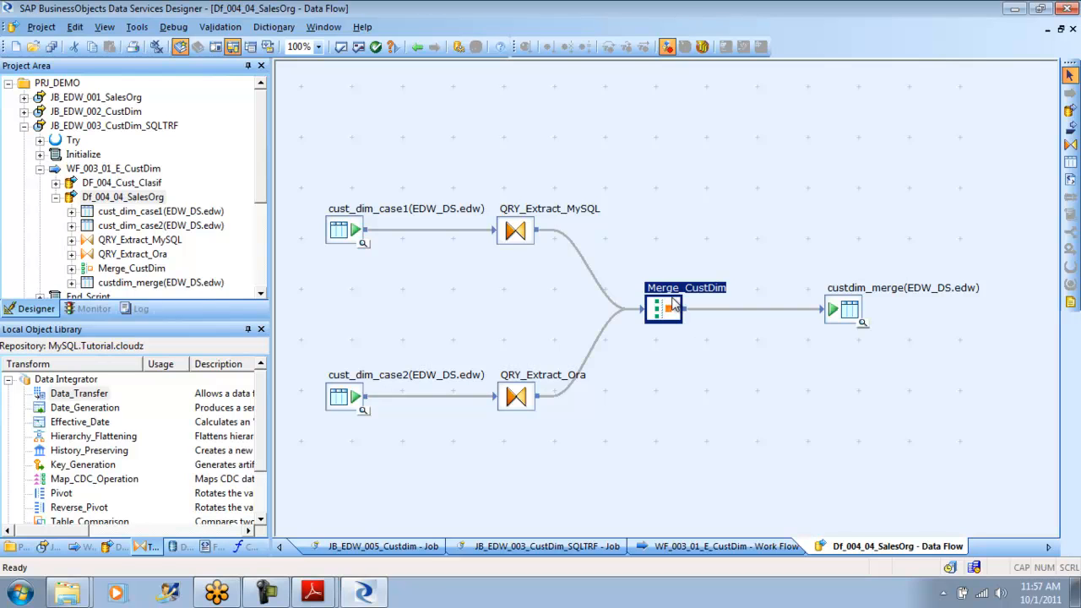
click(765, 310)
key(Delete)
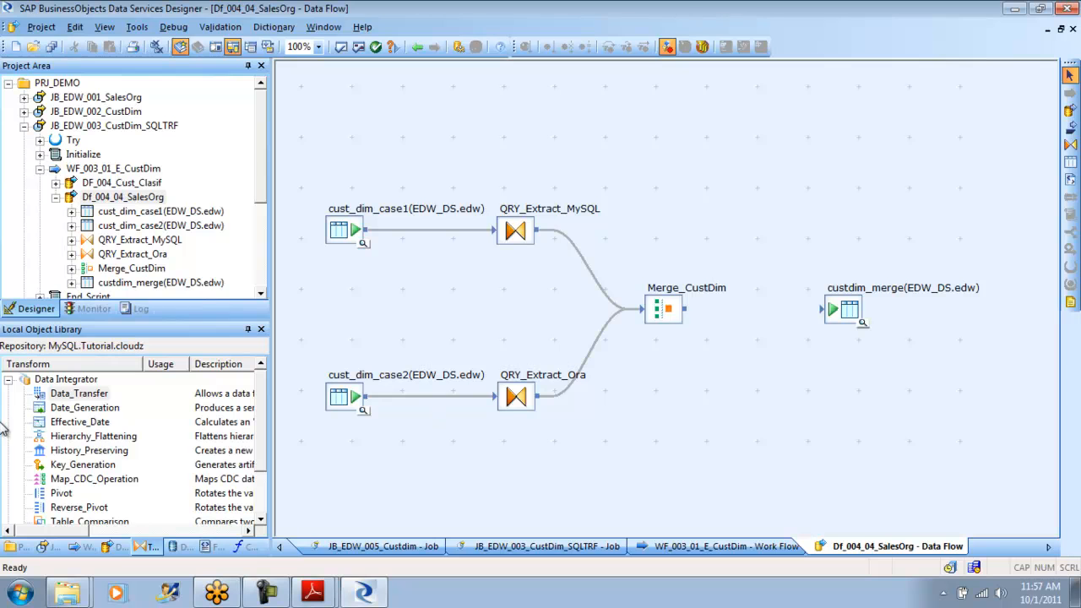
click(81, 397)
drag(81, 397, 802, 169)
mouse_move(686, 308)
mouse_down()
mouse_move(784, 171)
mouse_move(826, 181)
mouse_move(832, 306)
mouse_up()
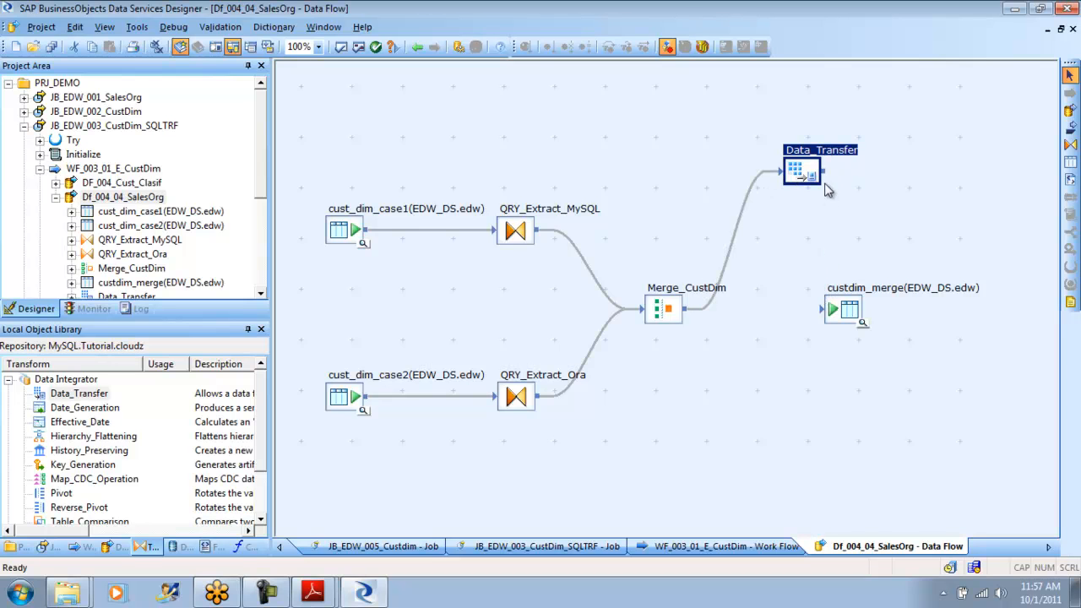
drag(824, 173, 882, 308)
drag(811, 176, 791, 233)
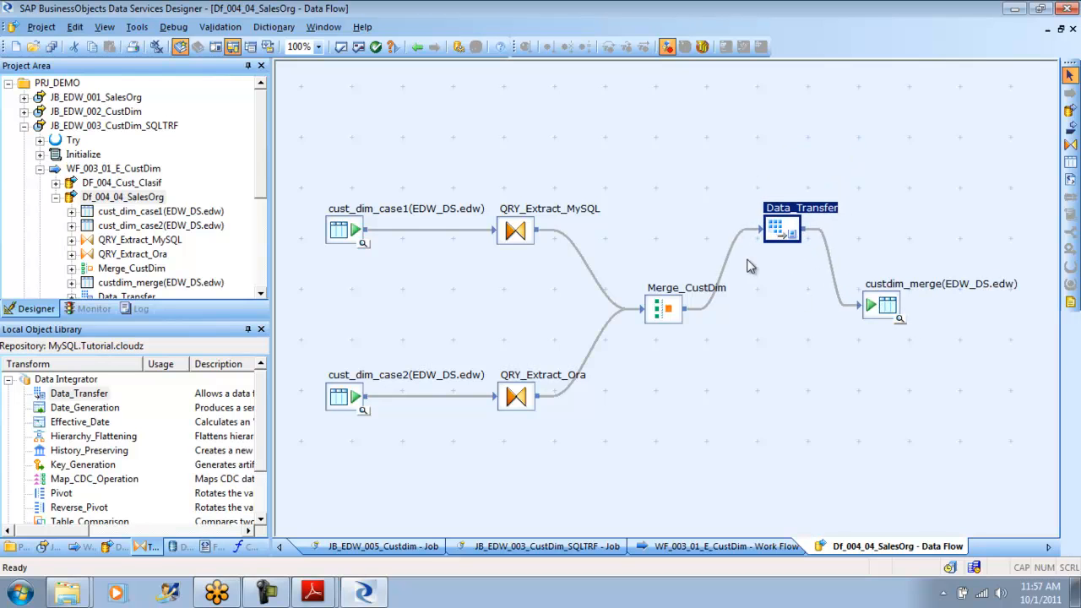
- Open the Data_Transfer transform of Df_004_04_SalesOrg for editing
click(665, 311)
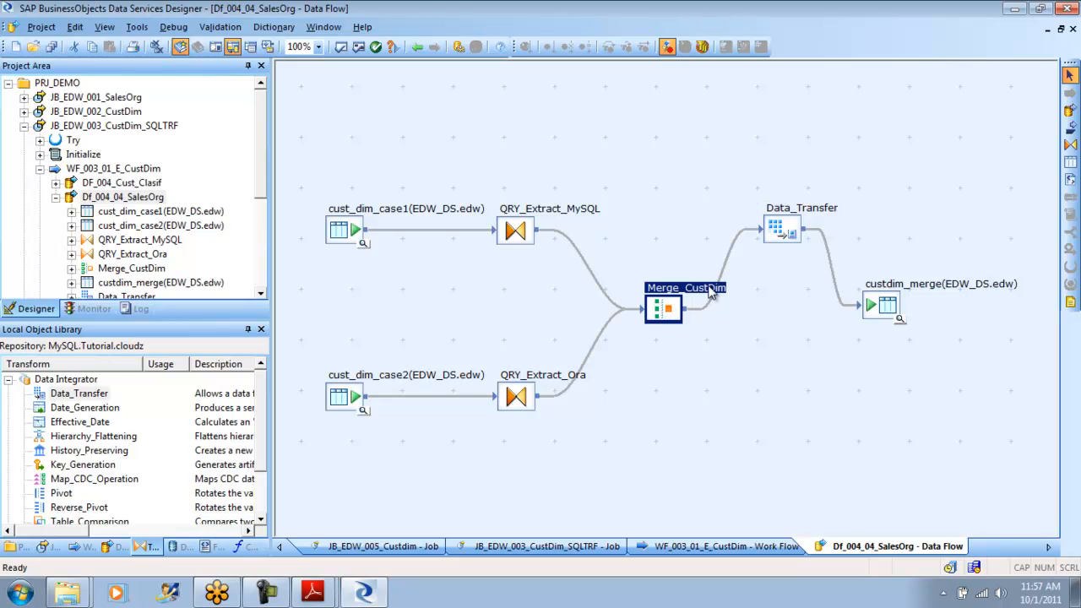
click(792, 233)
double_click(792, 231)
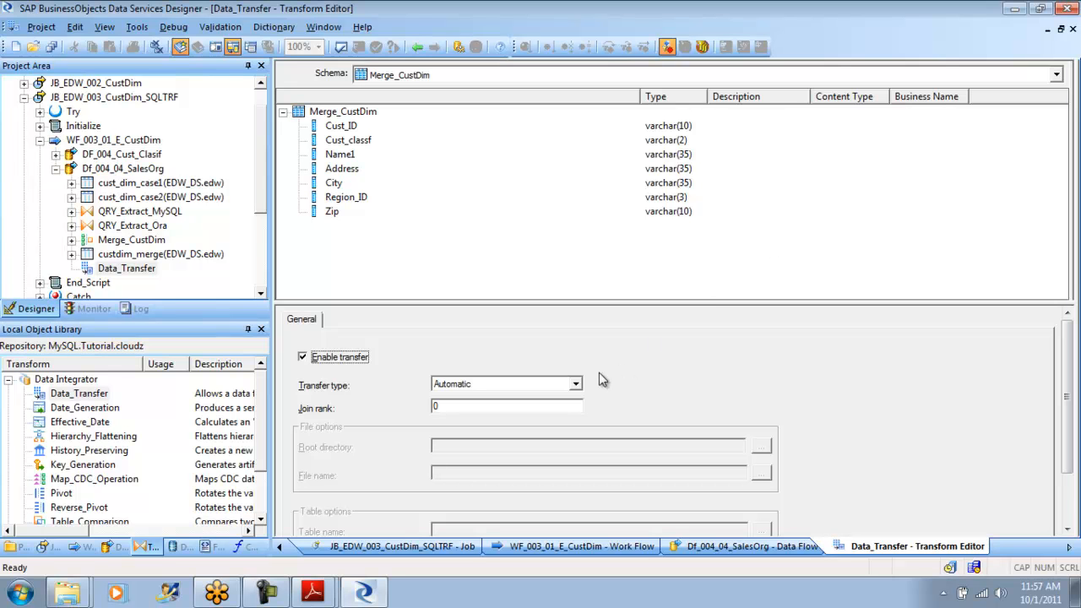
- Try the File transfer type and browse for its root directory, cancelling without choosing a folder
click(577, 384)
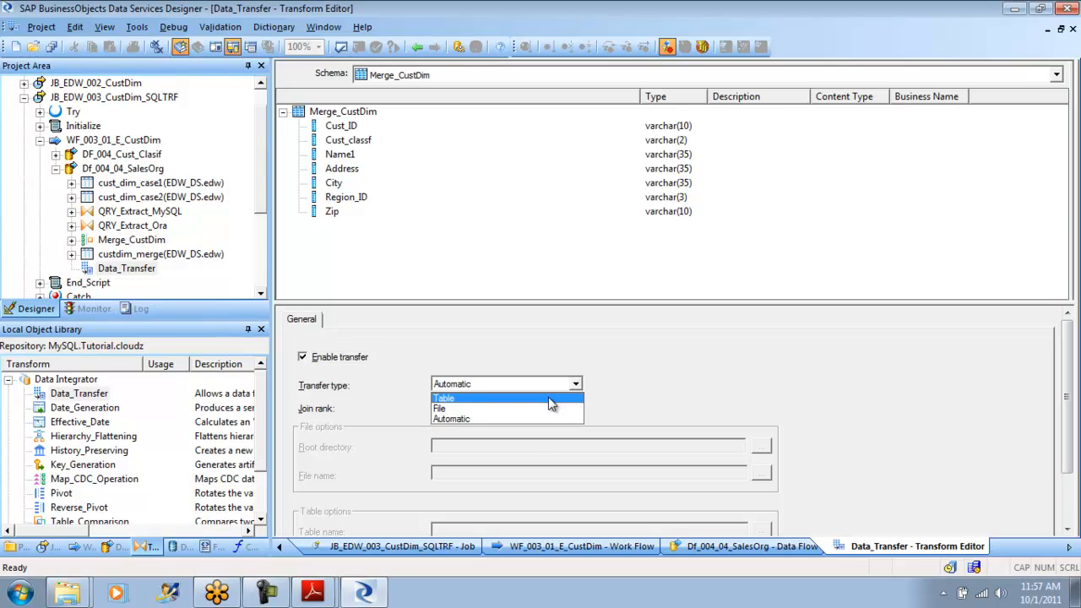
click(516, 410)
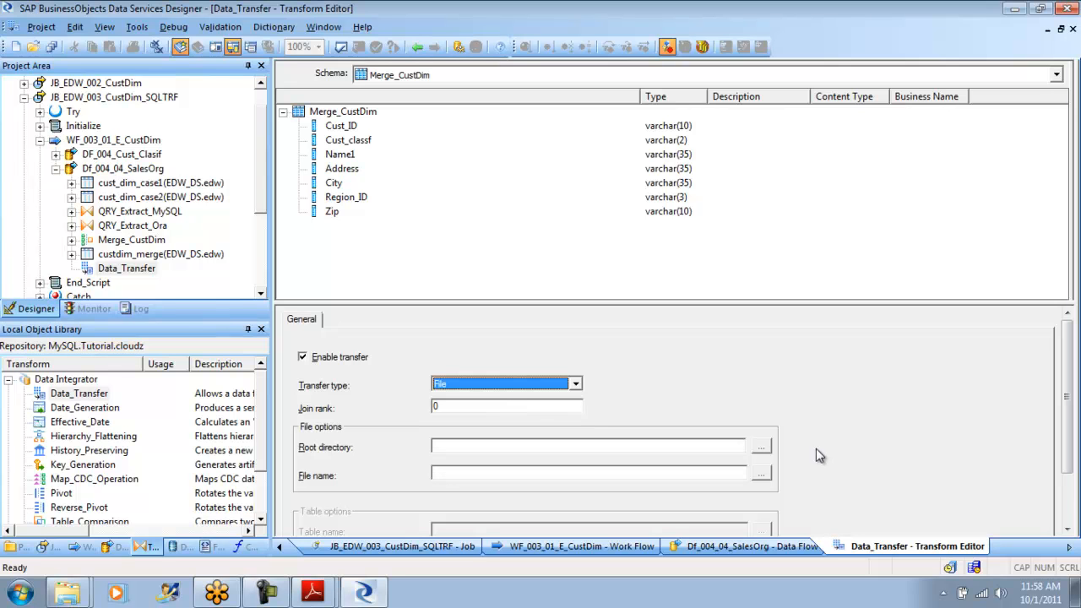
click(762, 448)
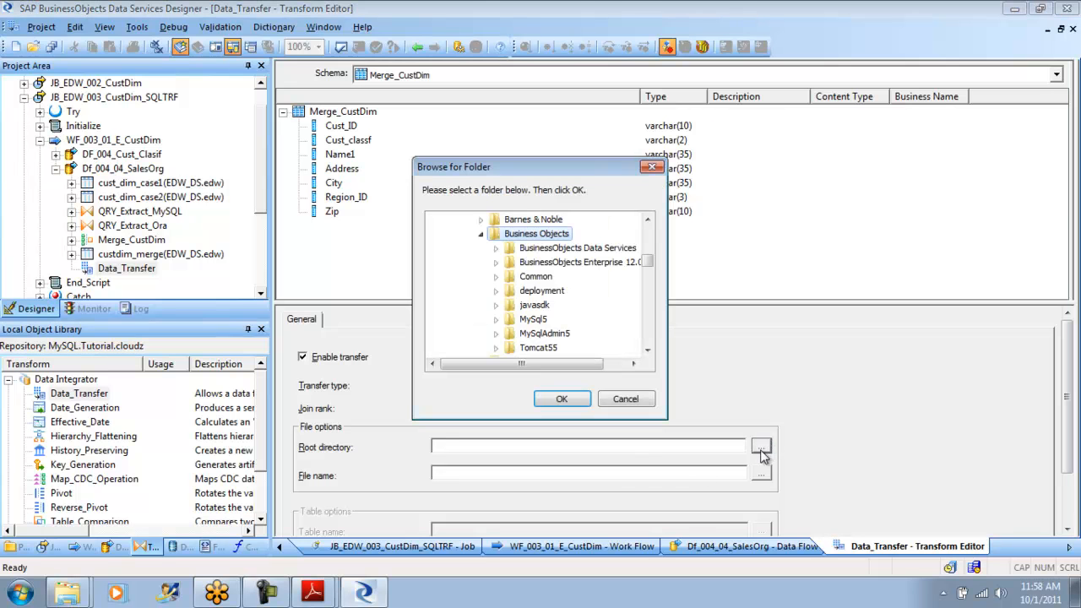
click(626, 399)
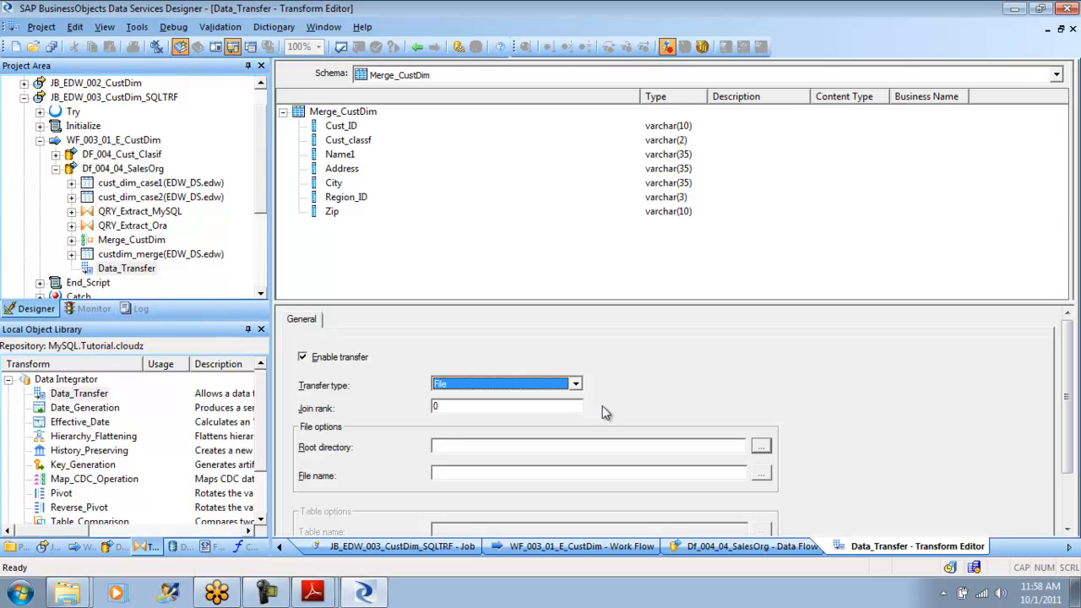
- Set the transfer type to Table and name the transfer table data_transfer_test in datastore ORA_TGT_DS with owner SYSTEM
click(575, 385)
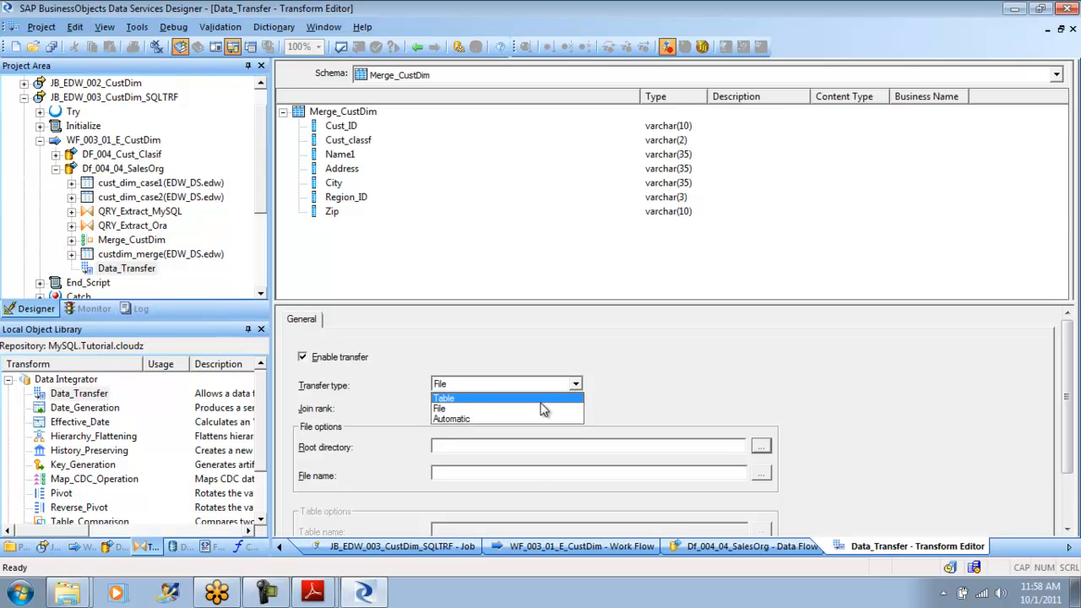
click(507, 398)
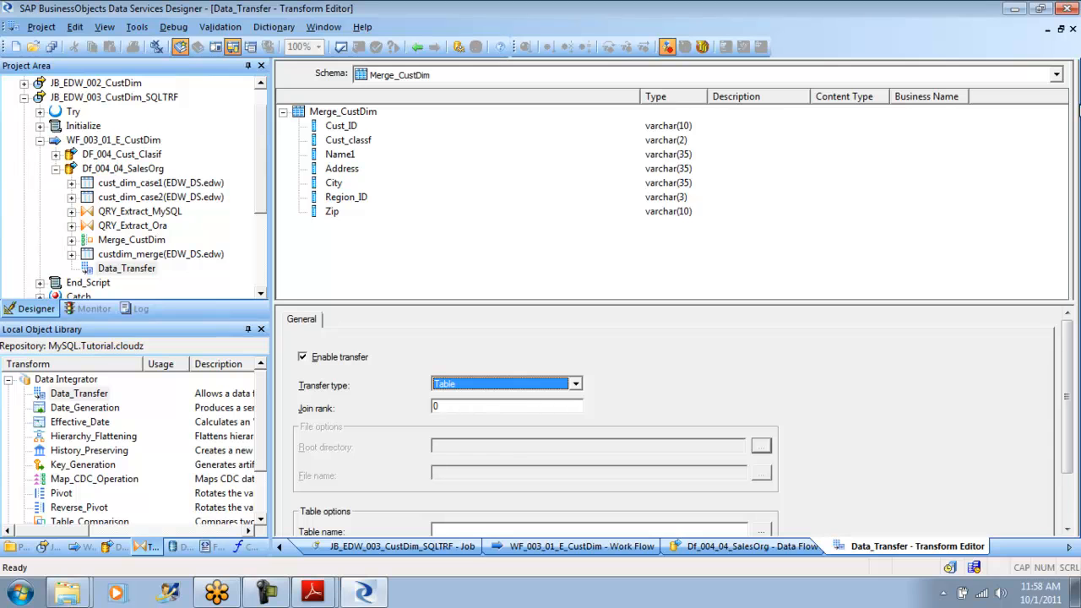
drag(1069, 454, 1071, 499)
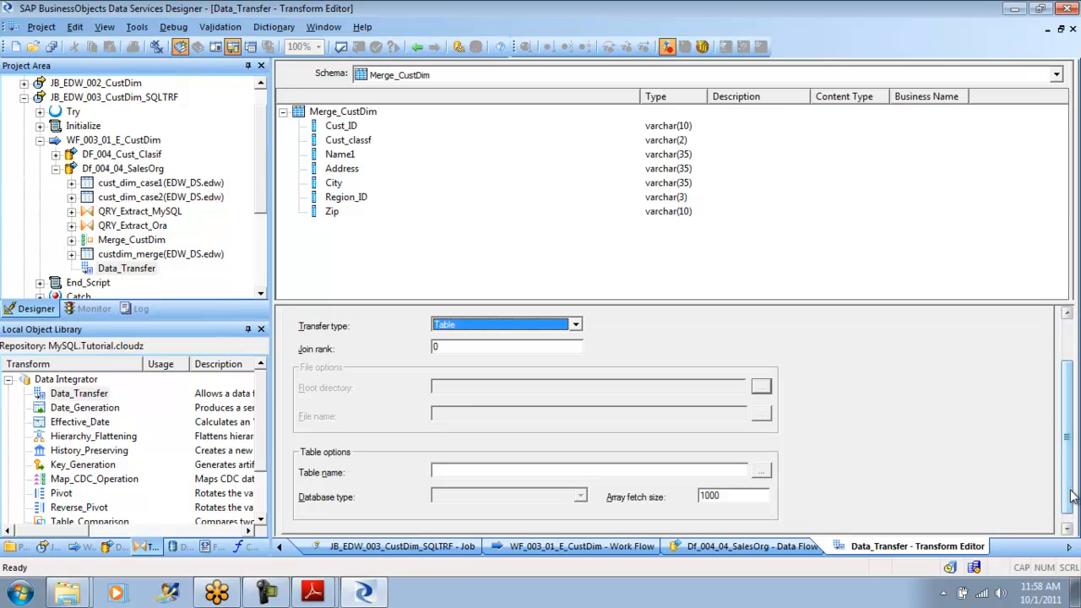
click(762, 470)
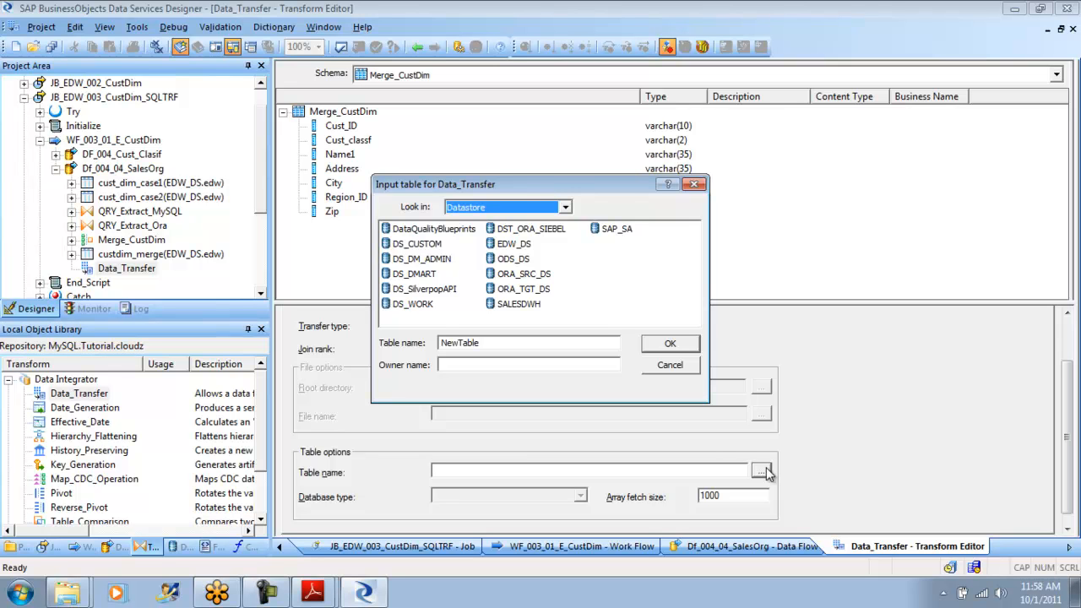
double_click(543, 290)
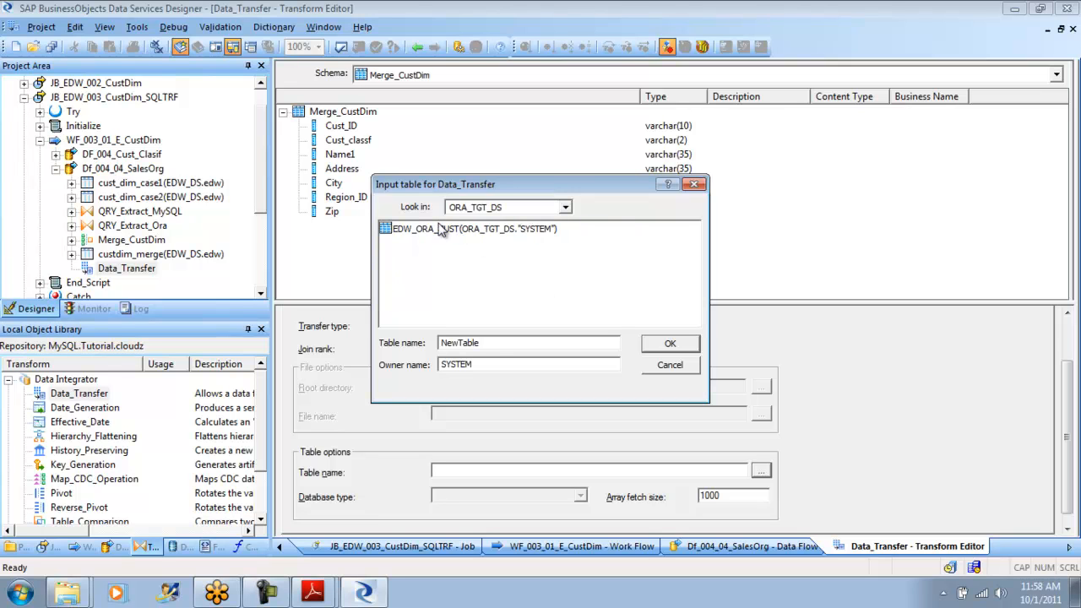
drag(486, 345, 382, 348)
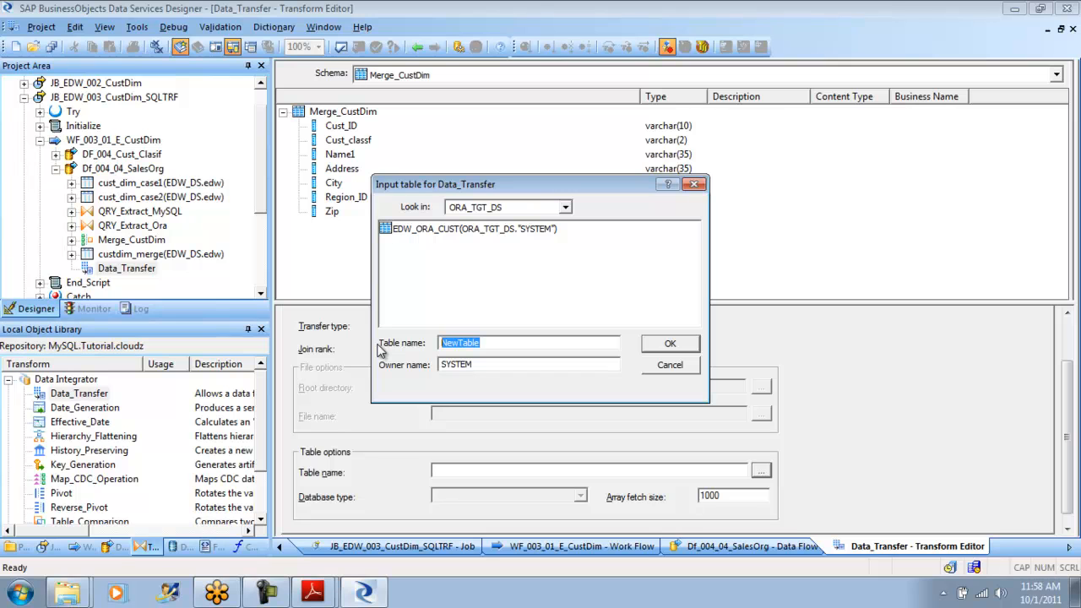
text(data_)
text(transfer_test)
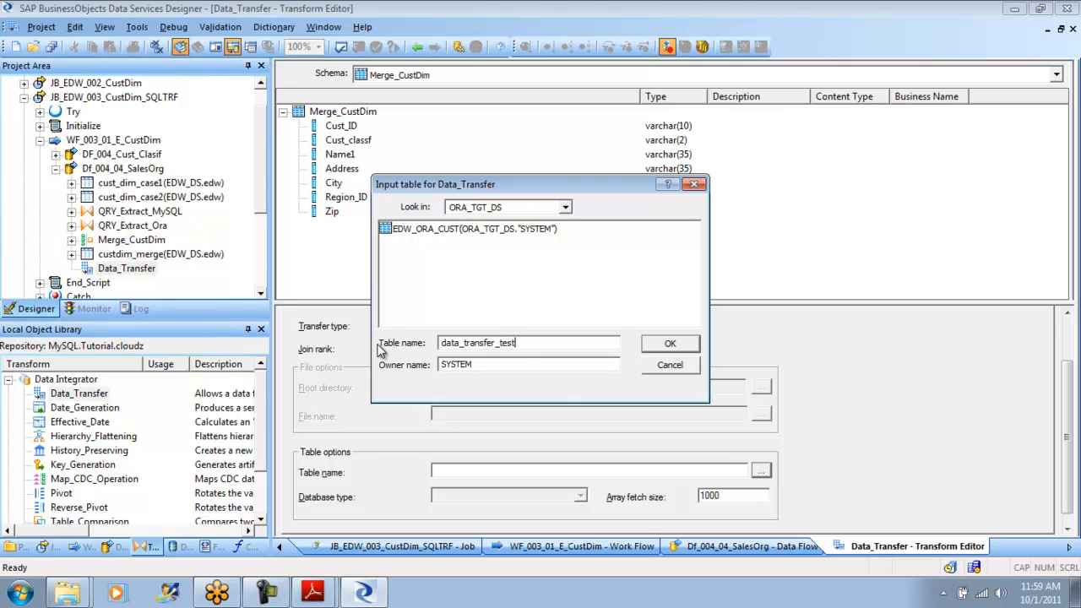
click(671, 345)
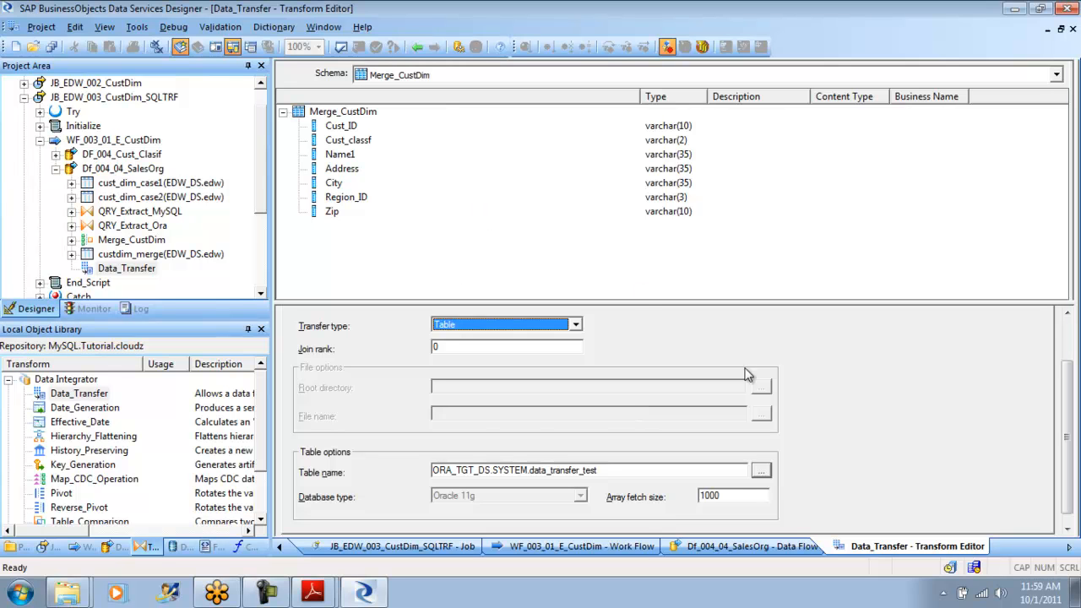
- Set the transfer table's array fetch size to 1000 and return to the data flow
drag(732, 496, 665, 495)
text(1000)
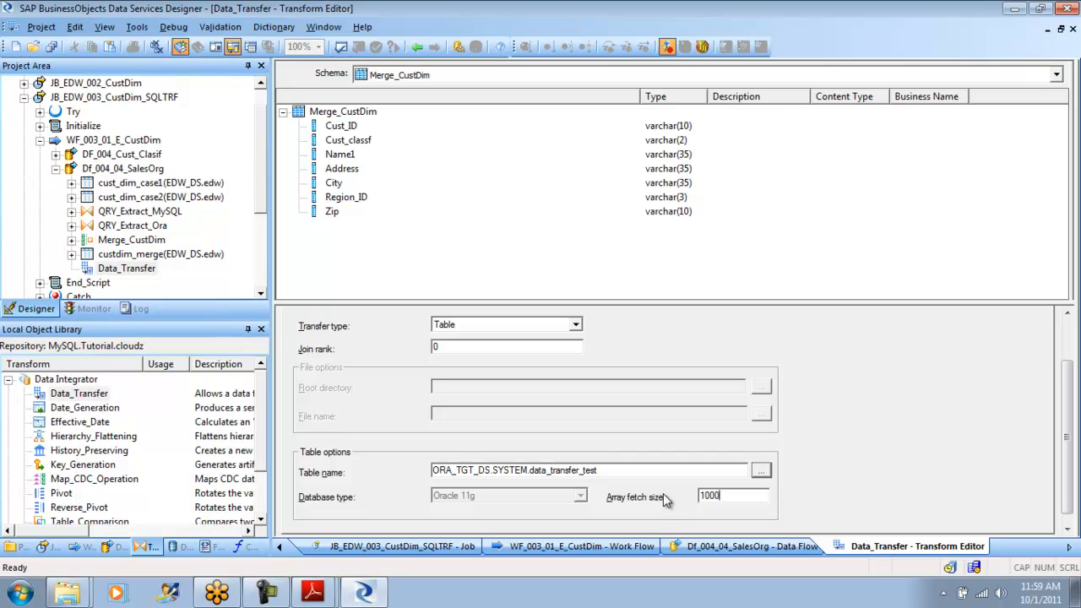
click(417, 47)
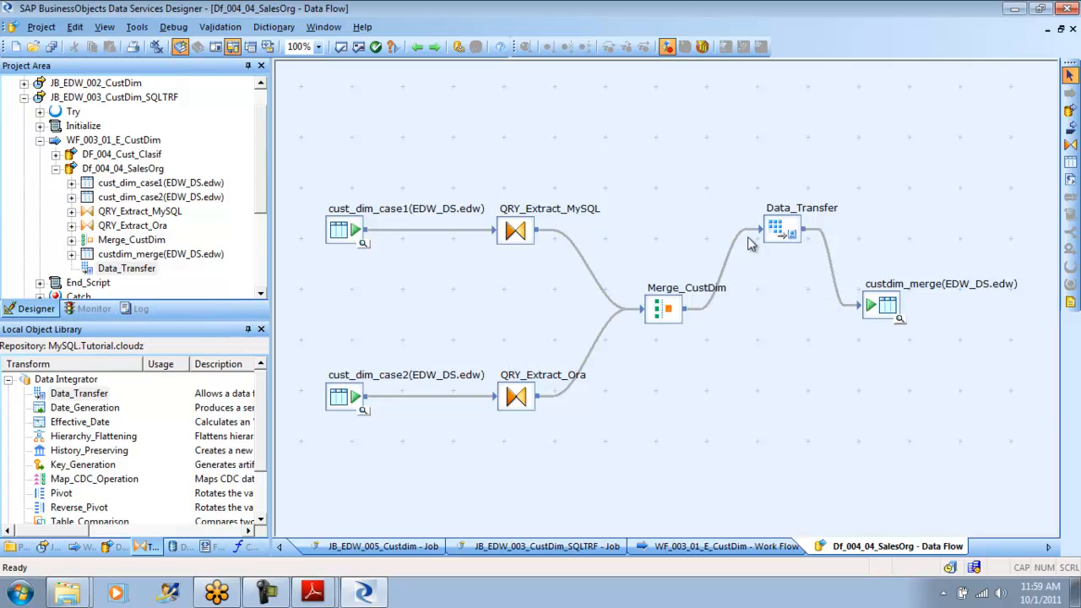
- Review the target settings and schema of the custdim_merge table, and return to the data flow
click(787, 227)
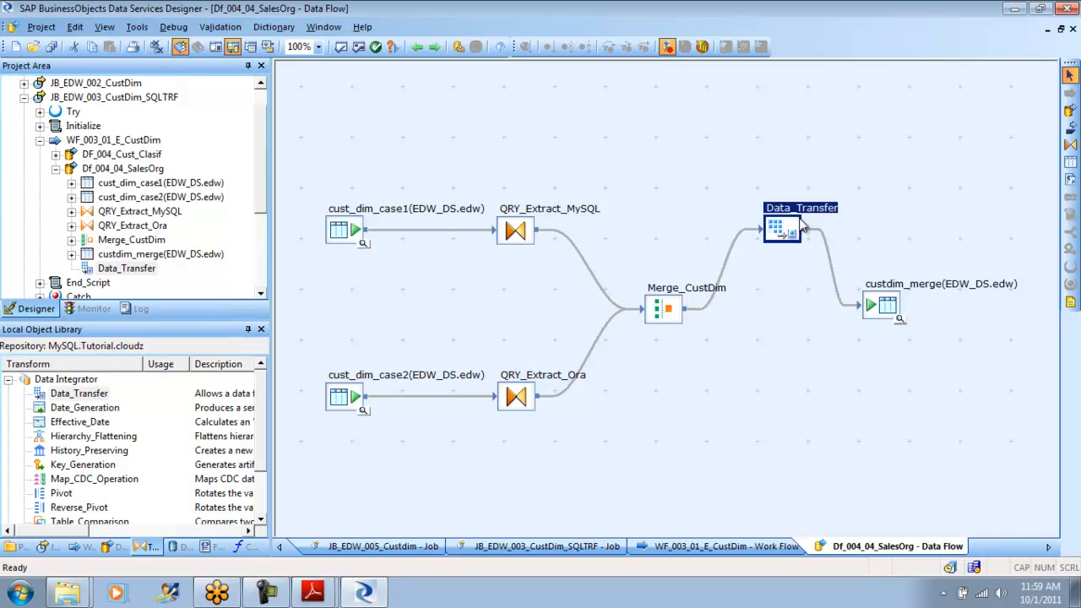
double_click(885, 304)
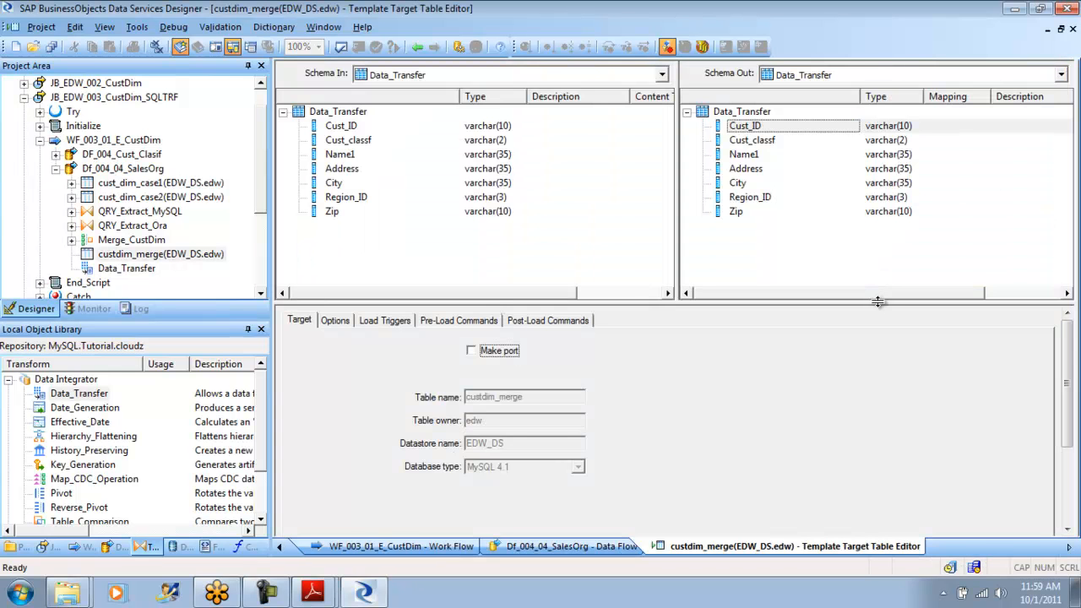
click(418, 48)
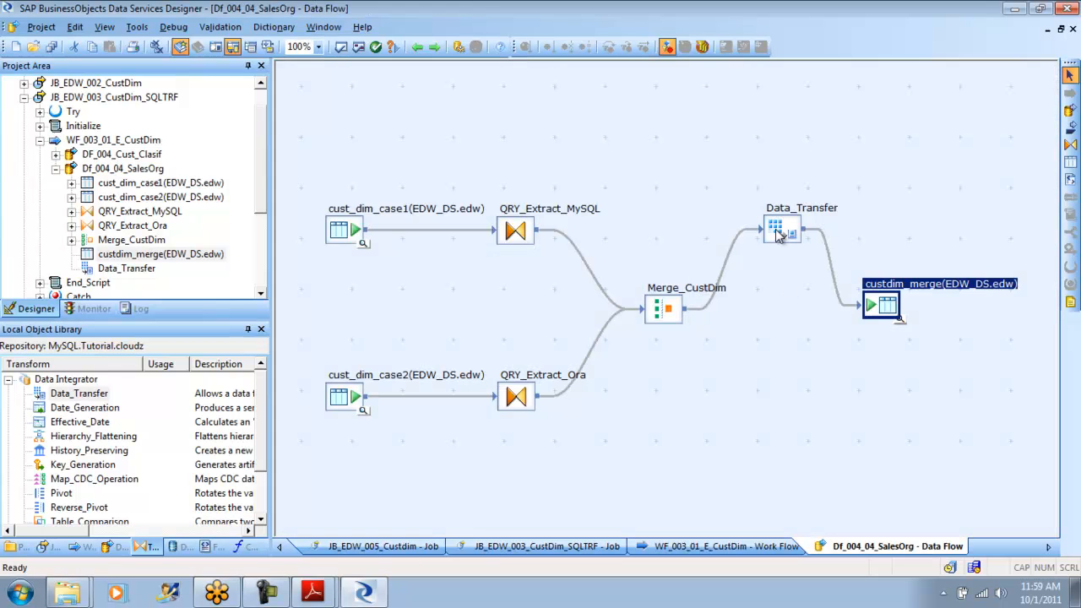
click(779, 235)
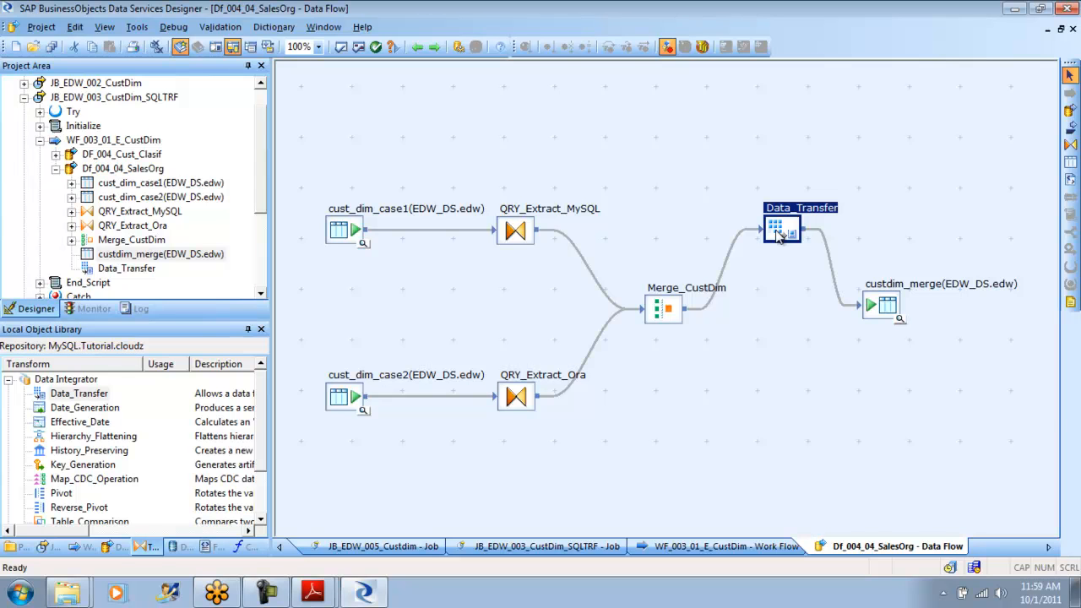
click(873, 316)
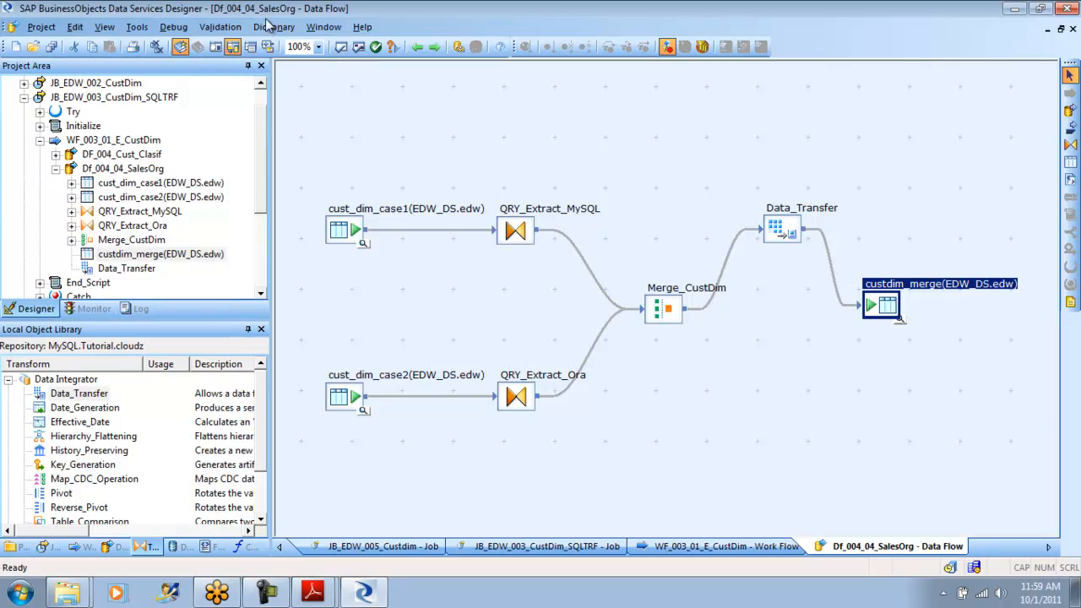
- Display the optimized SQL of Df_004_04_SalesOrg and close it
click(221, 26)
click(275, 85)
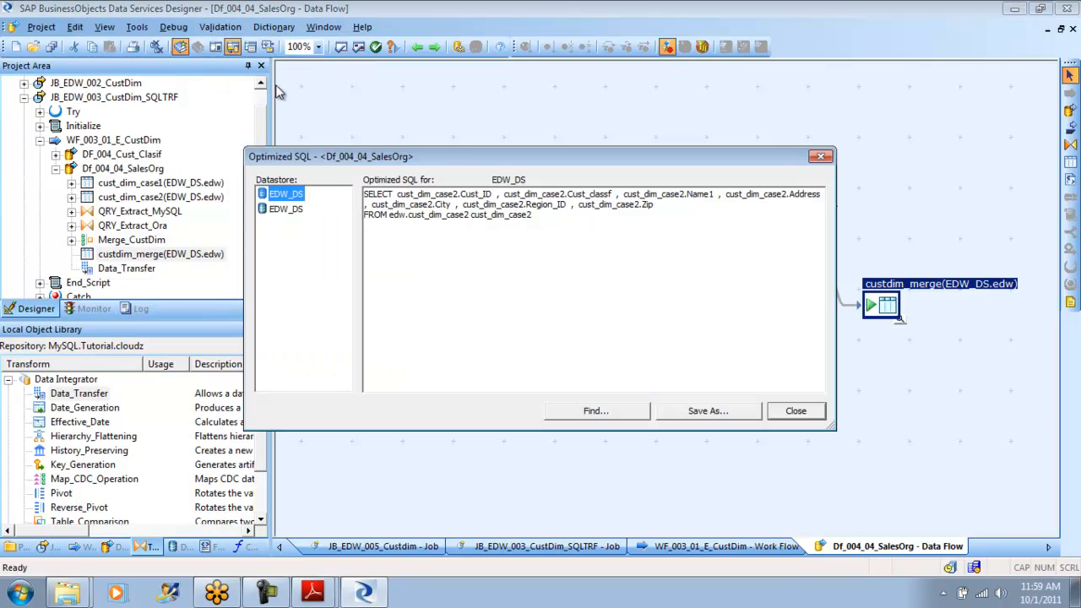
click(796, 412)
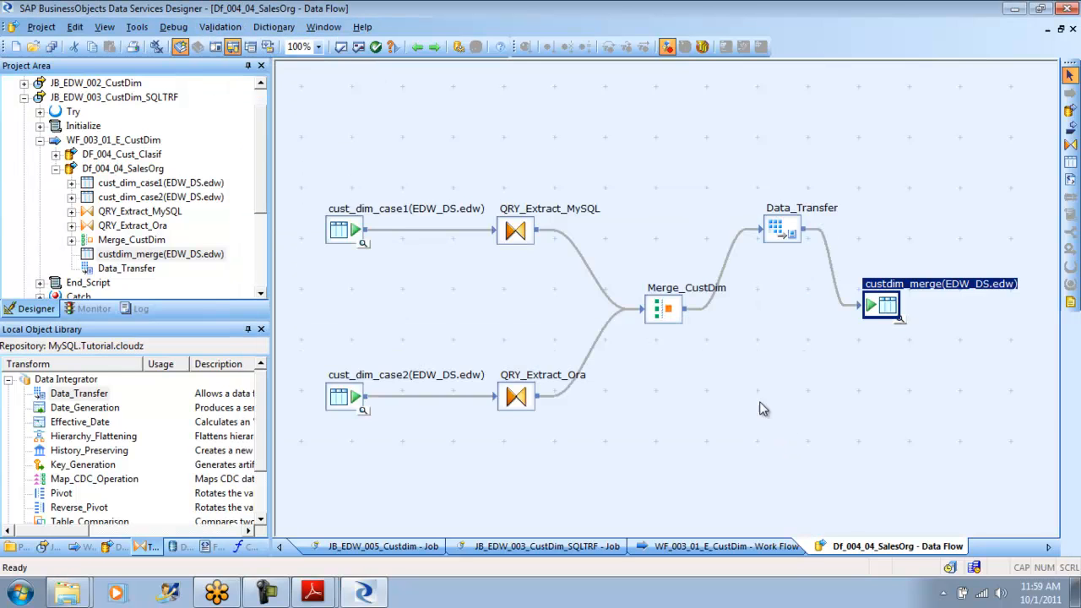
- Save all changed objects in the project
click(44, 28)
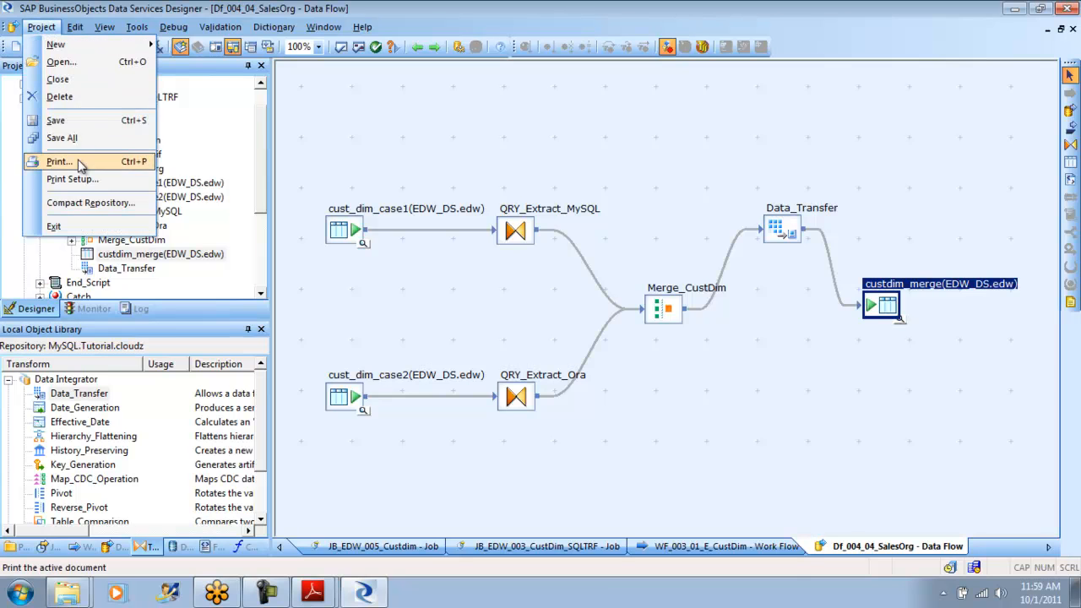
click(64, 138)
click(432, 379)
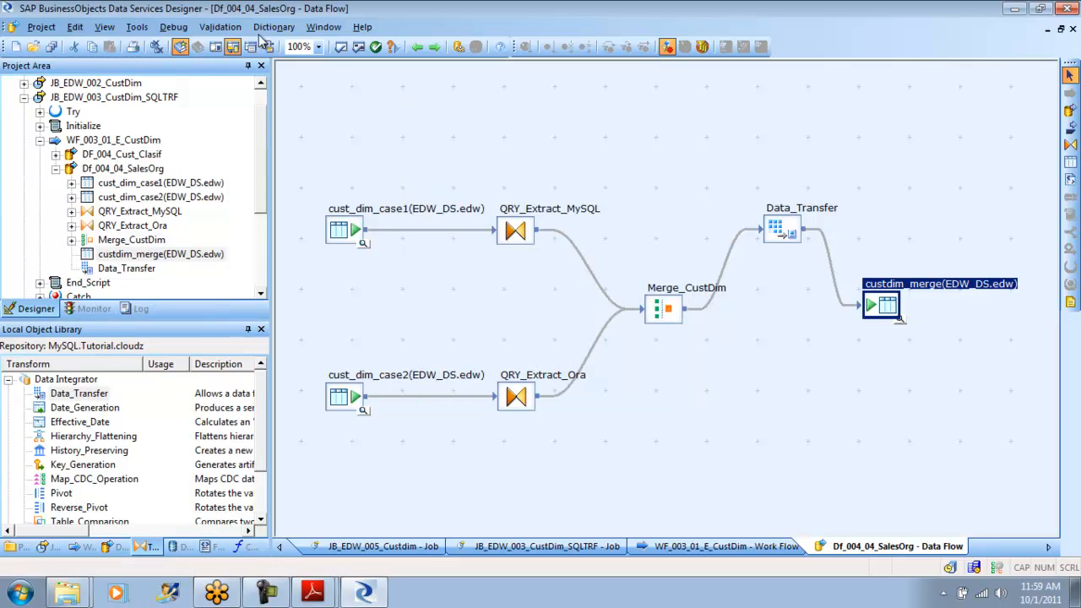
- Reopen the optimized SQL of the saved data flow and compare the statements for ORA_TGT_DS and the first EDW_DS entry
click(223, 28)
click(253, 86)
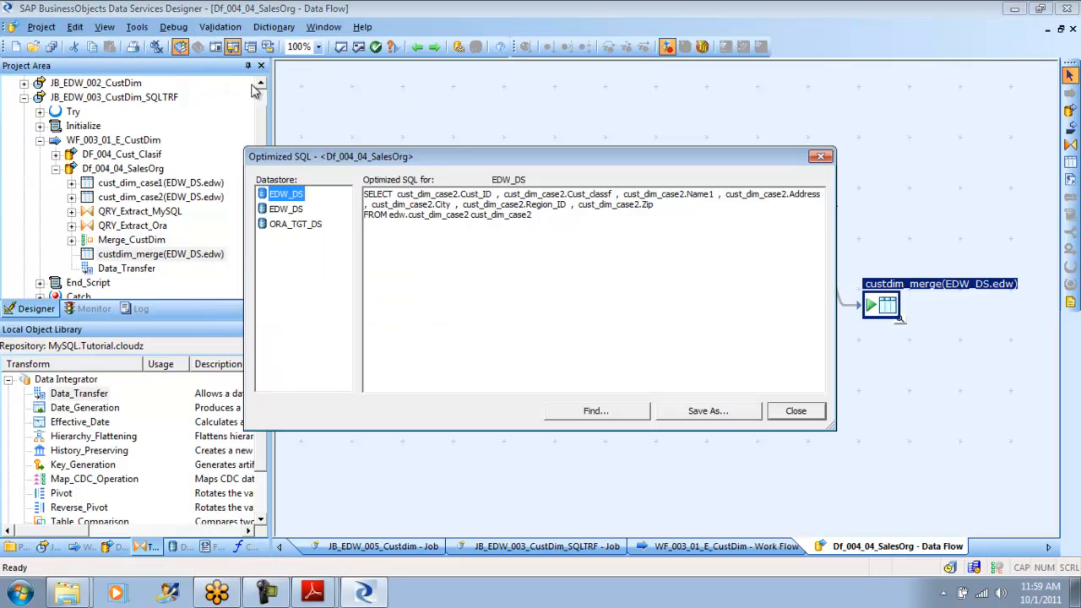
click(297, 225)
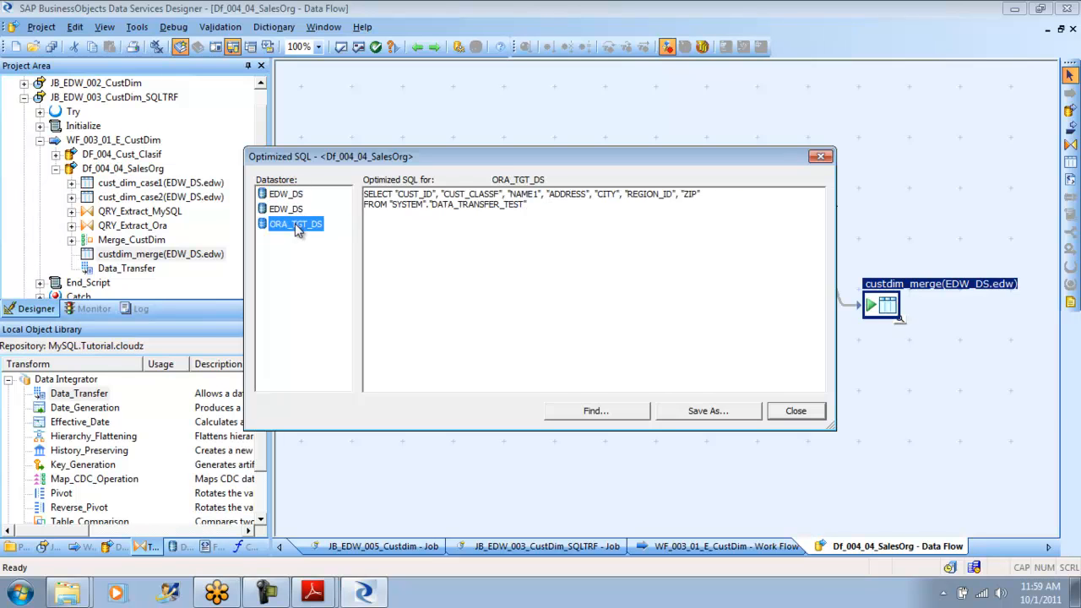
click(286, 195)
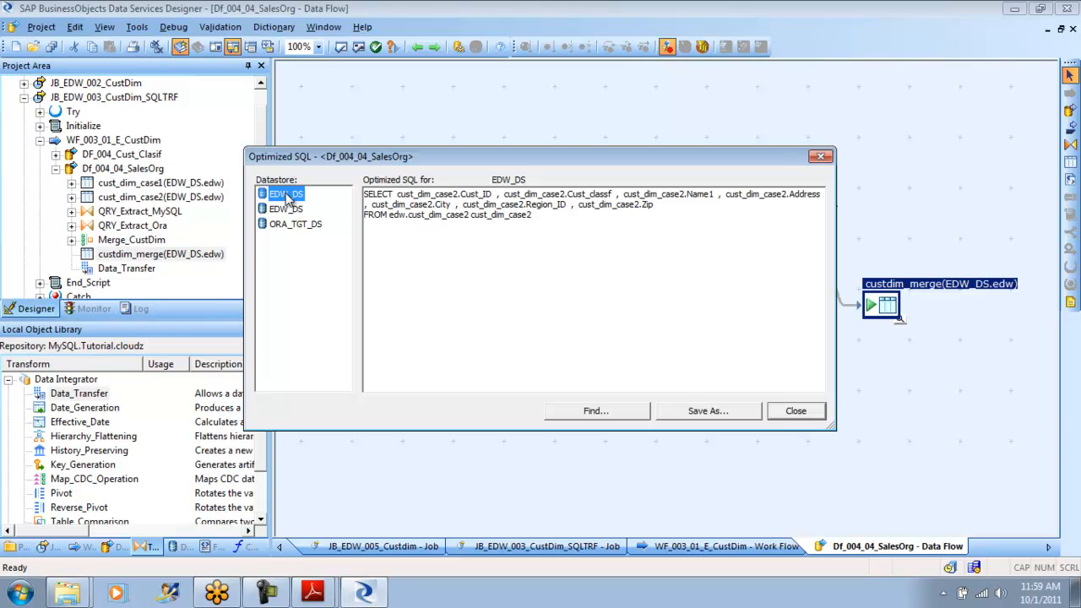
- Examine the optimized SQL for the second EDW_DS entry and for ORA_TGT_DS, and close the optimized SQL display
click(284, 209)
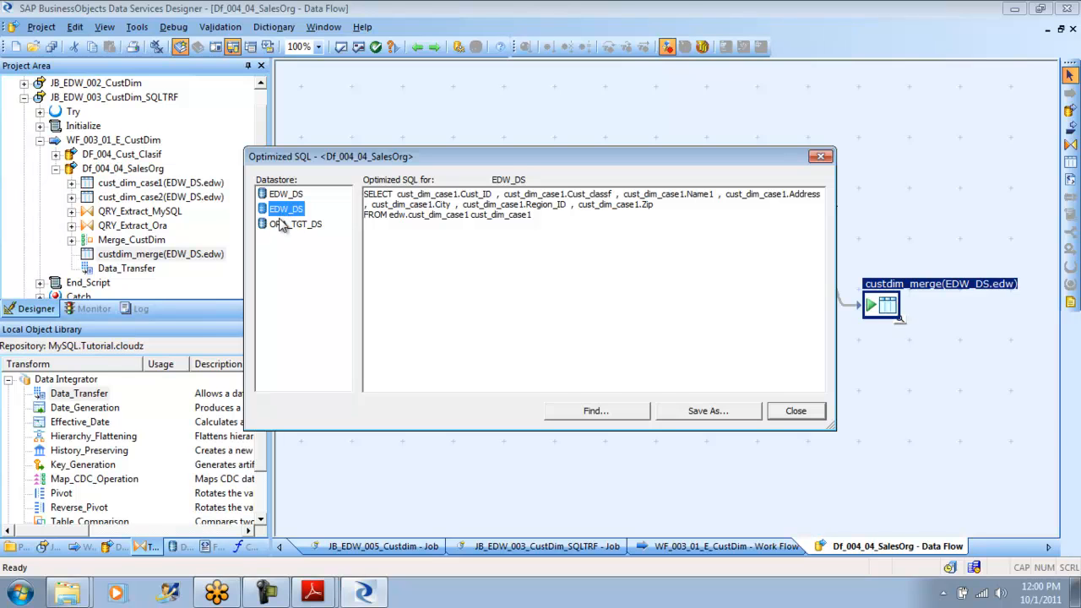
click(290, 231)
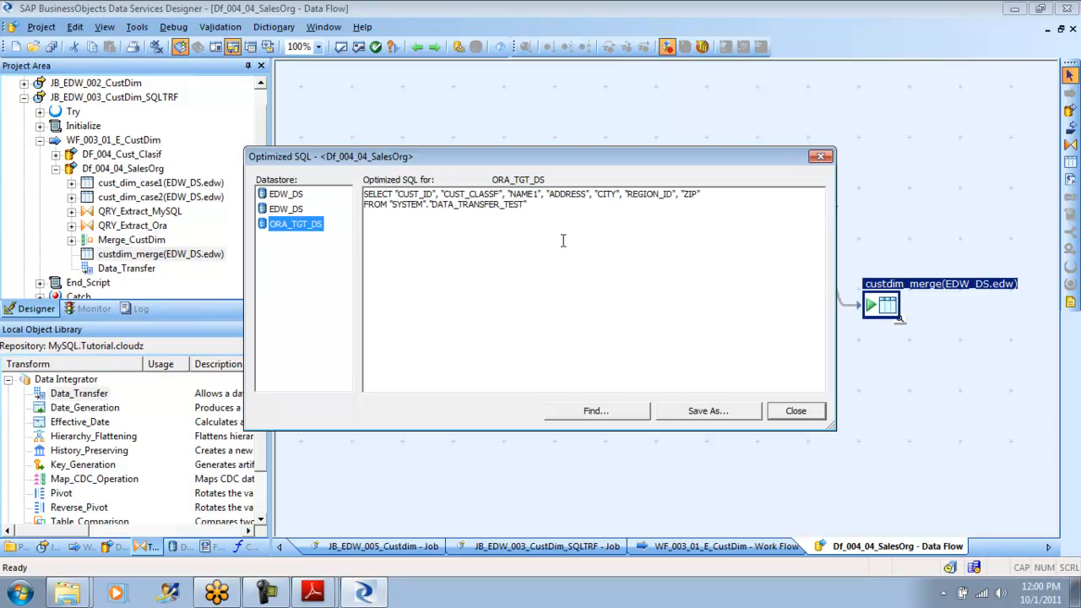
click(528, 207)
drag(528, 206, 355, 196)
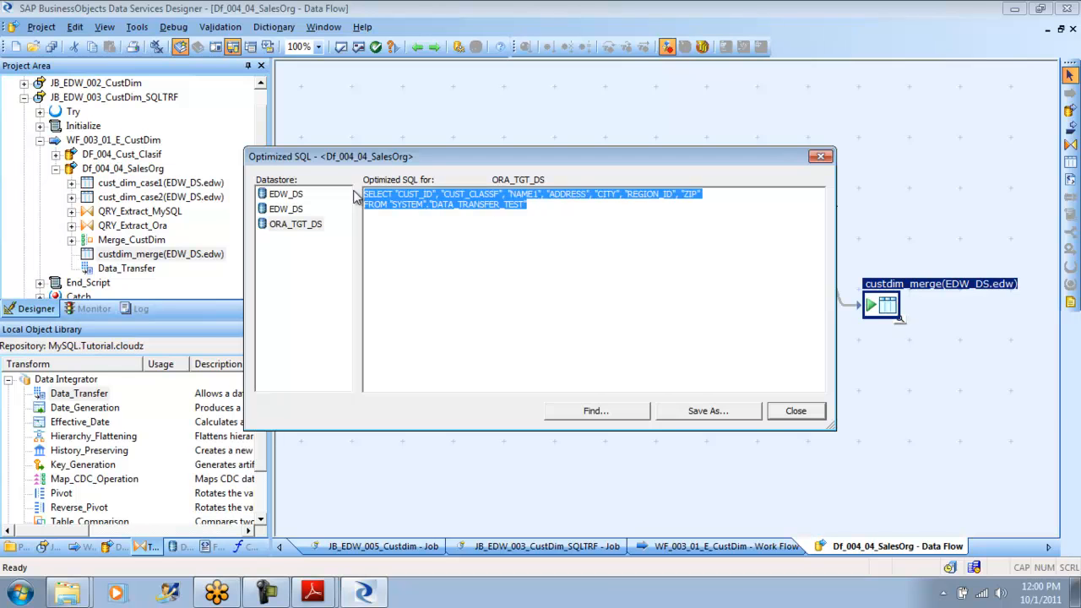
click(917, 411)
click(795, 410)
click(784, 228)
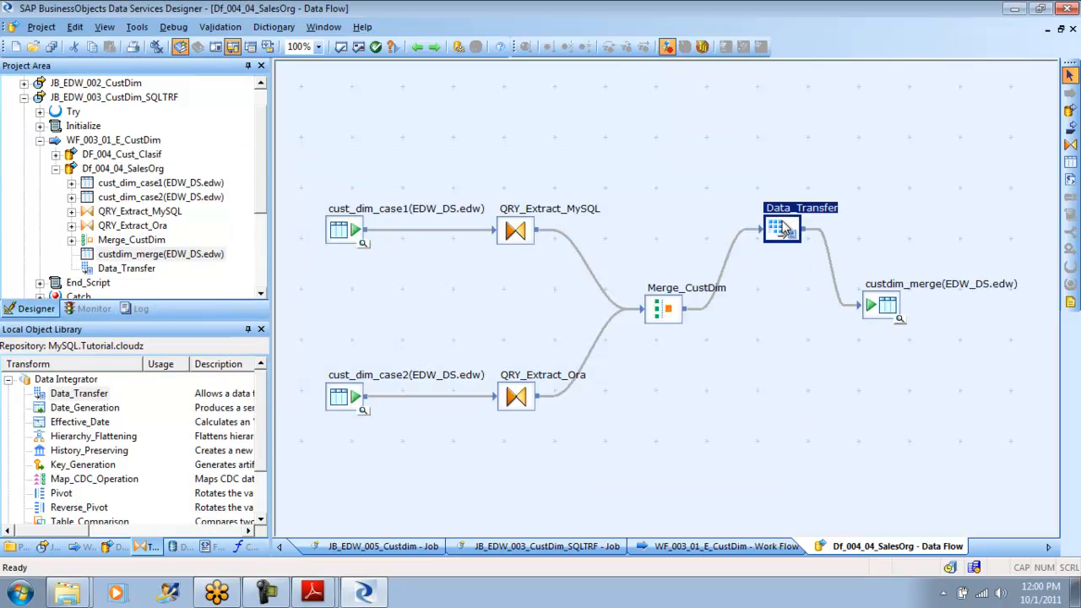
click(882, 309)
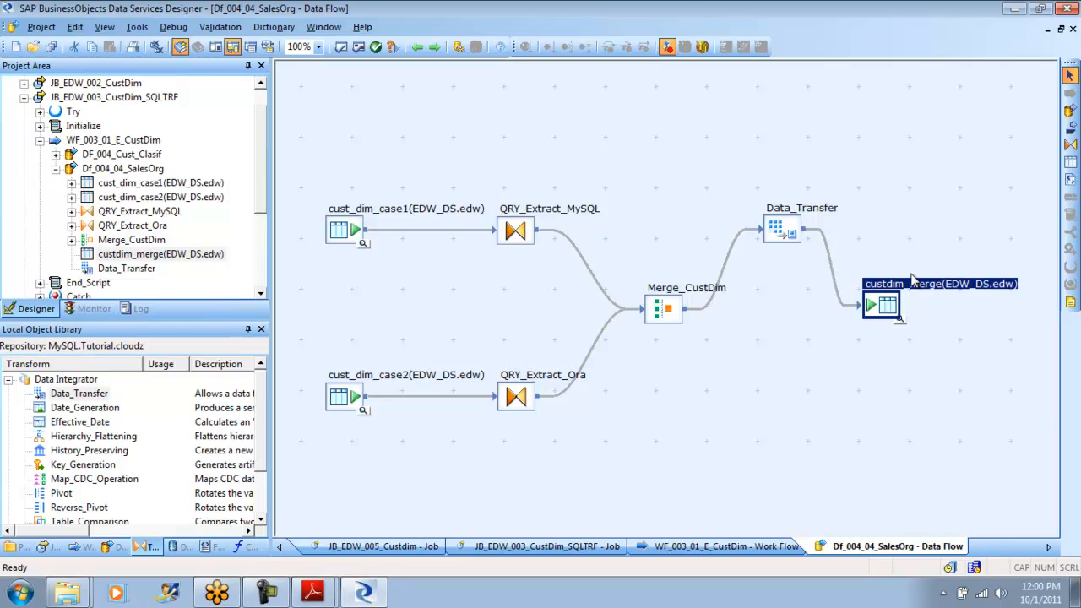
click(781, 234)
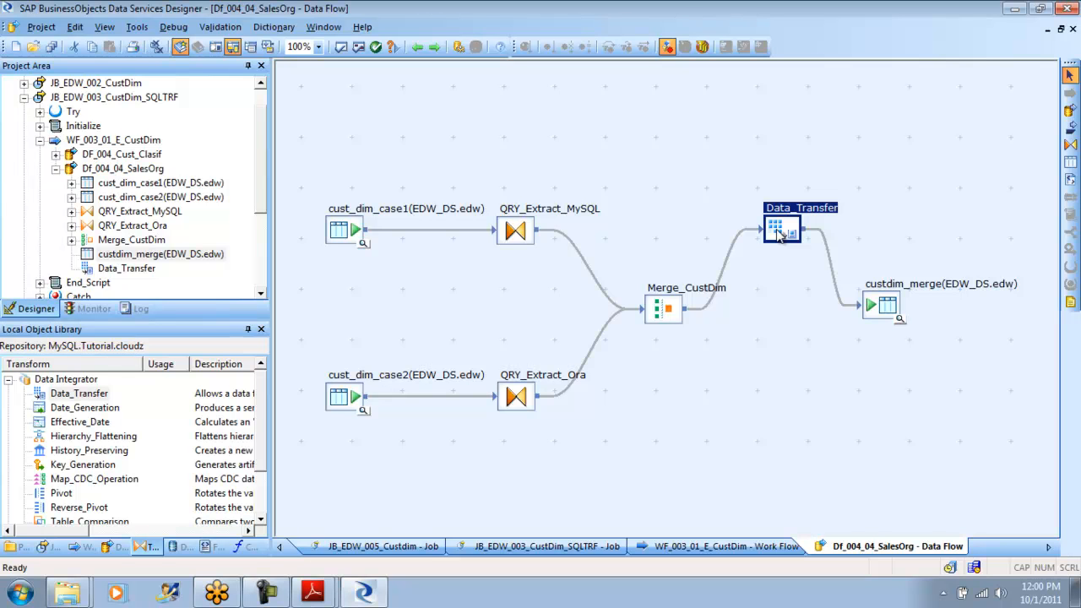
- Leave Df_004_04_SalesOrg and open the DF_004_Cust_Clasif data flow through job JB_EDW_003_CustDim_SQLTRF and workflow WF_003_01_E_CustDim
click(417, 47)
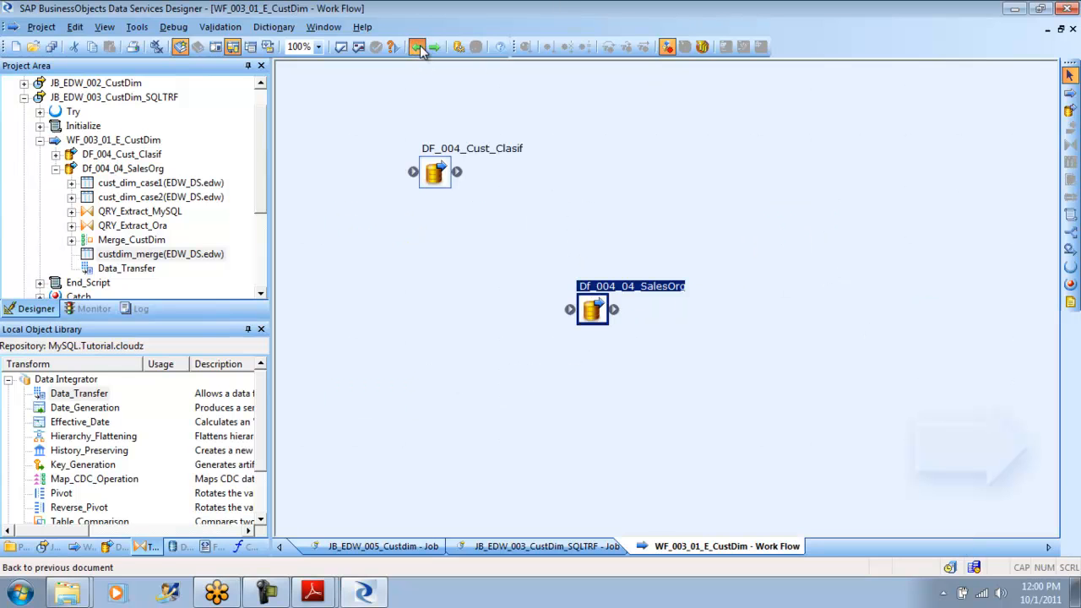
click(417, 47)
click(417, 47)
click(418, 47)
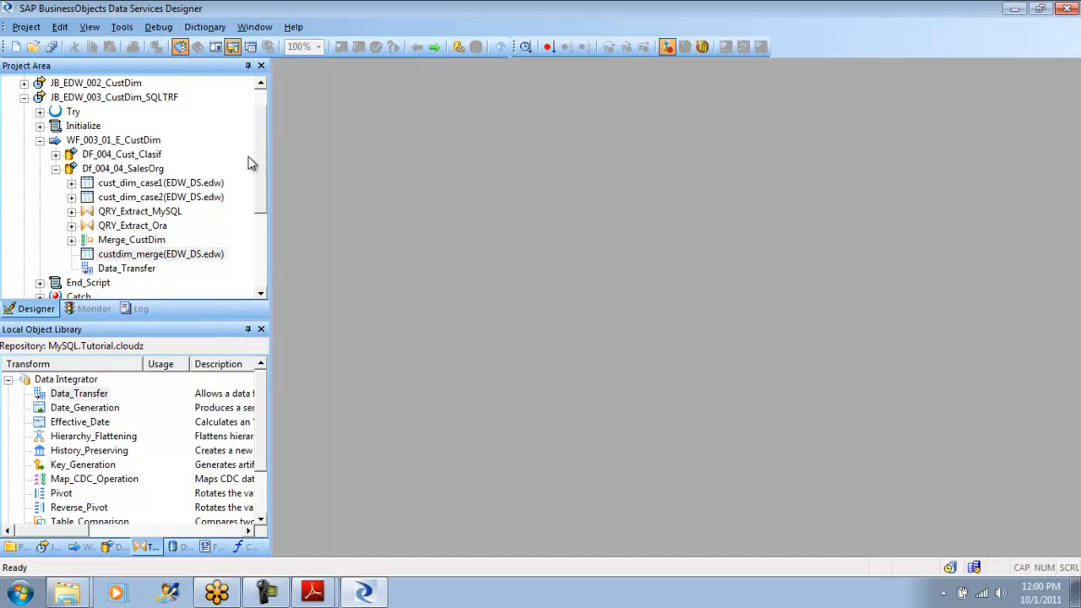
scroll(261, 179, up, 1)
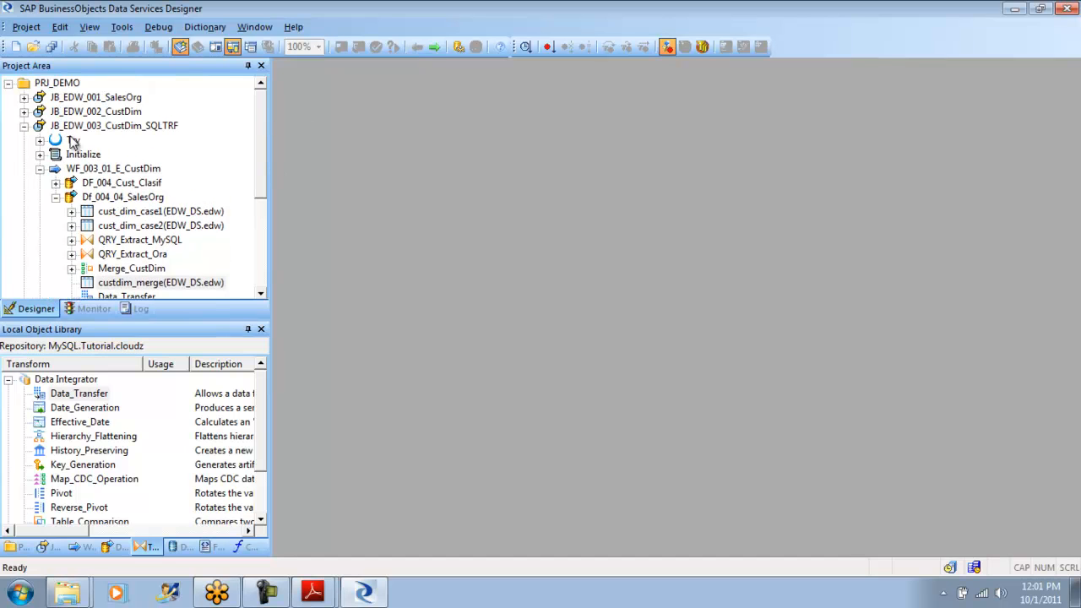
click(23, 126)
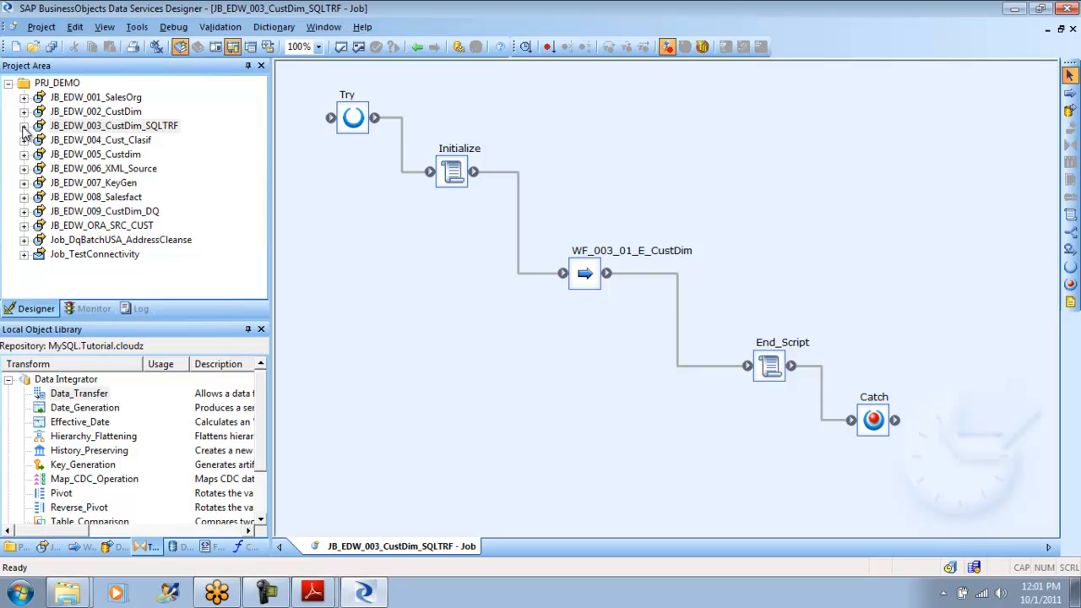
double_click(589, 281)
click(433, 175)
double_click(433, 173)
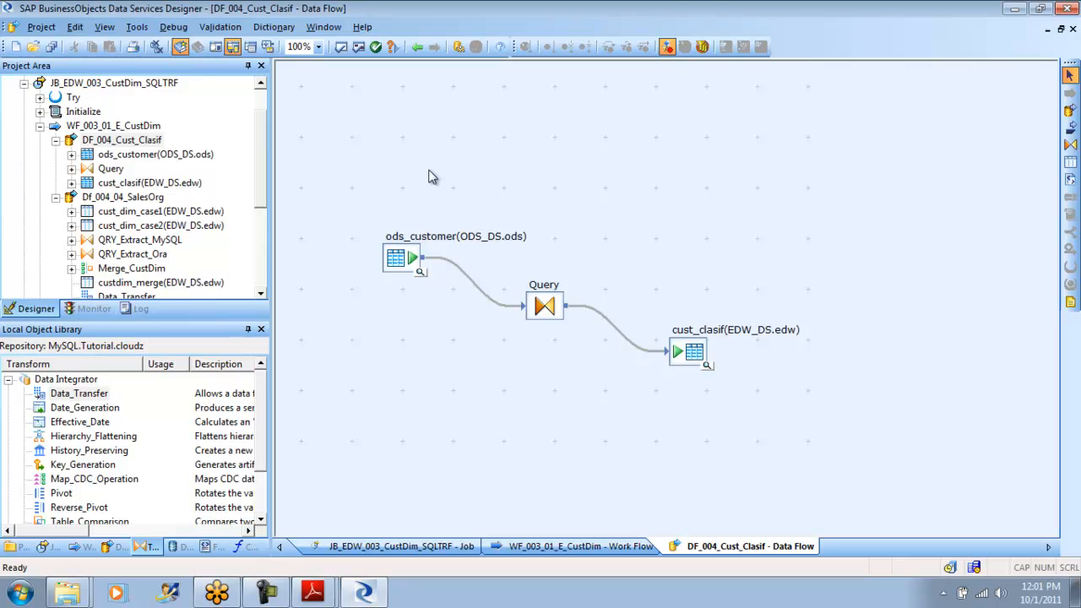
- Review the schema and performance settings of the ods_customer source table, and return to the data flow
click(409, 259)
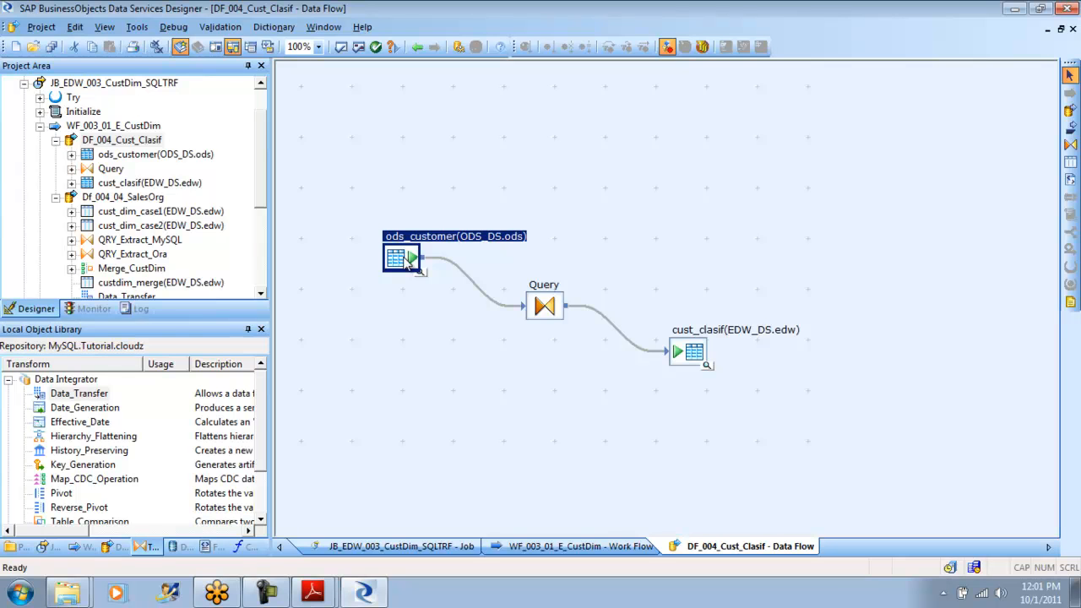
click(692, 356)
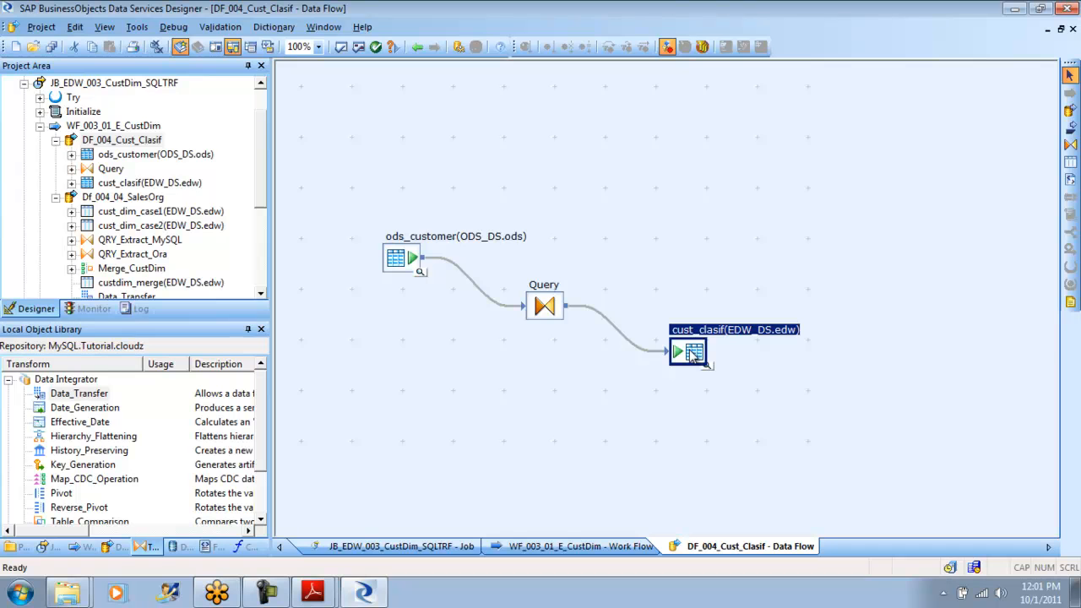
double_click(395, 265)
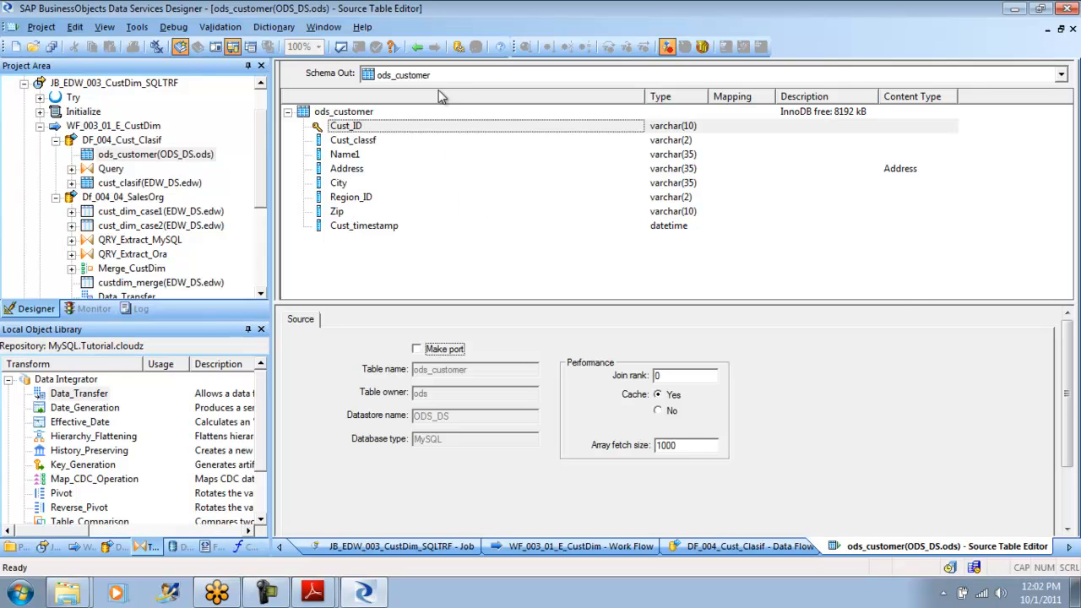
click(417, 48)
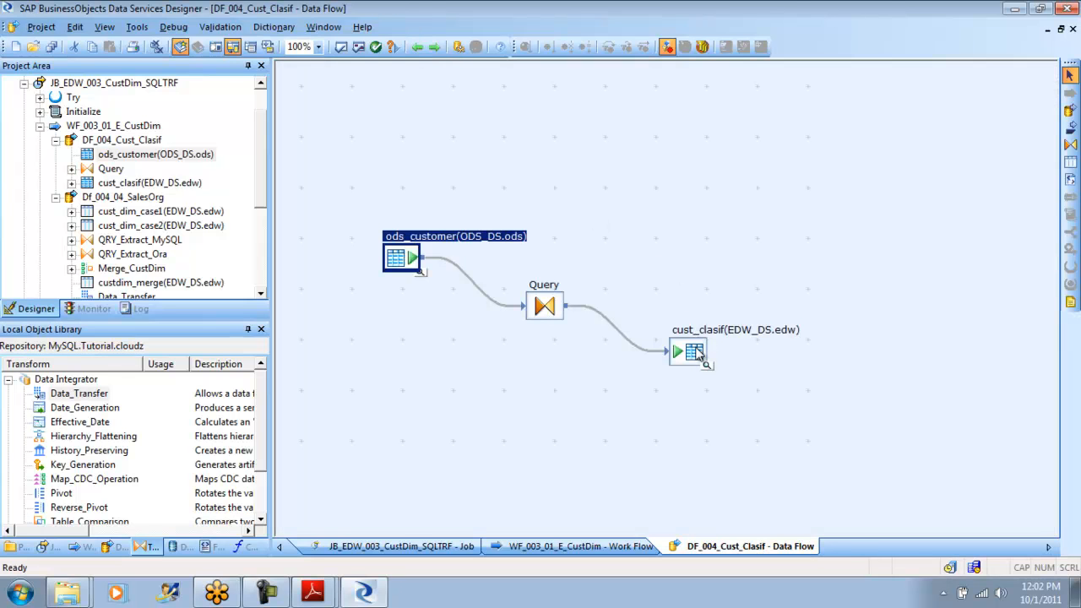
- Review the target details and loading options of the cust_clasif table, and return to the data flow
click(696, 353)
double_click(696, 354)
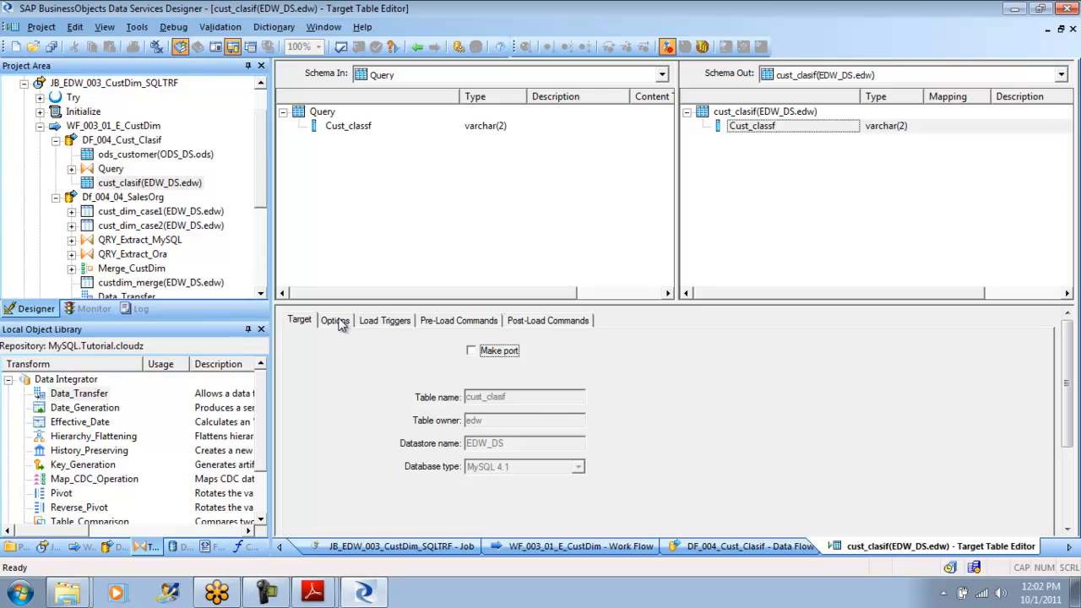
click(336, 322)
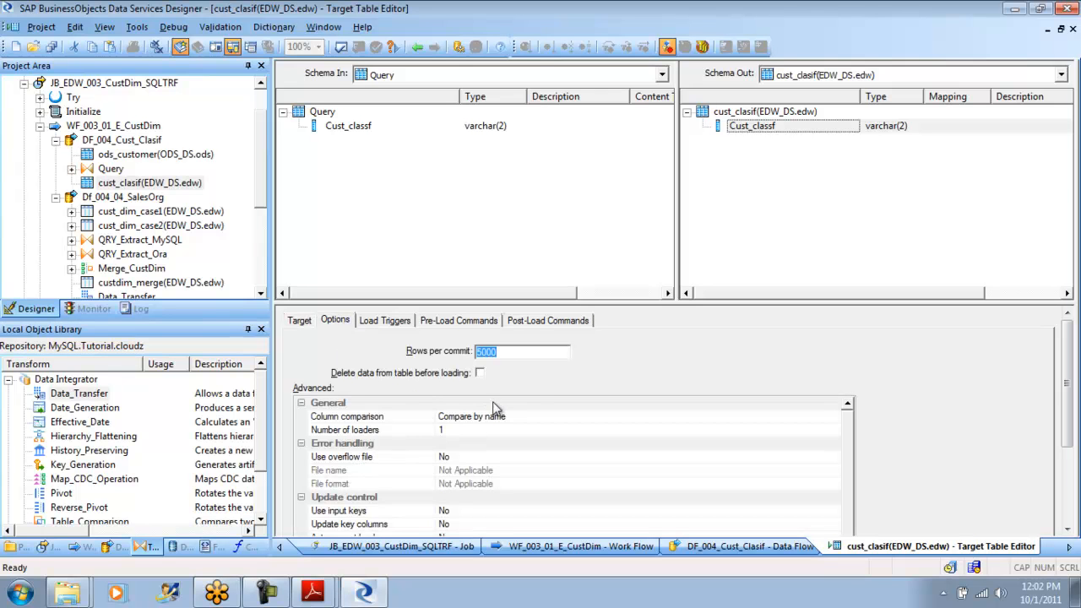
click(422, 49)
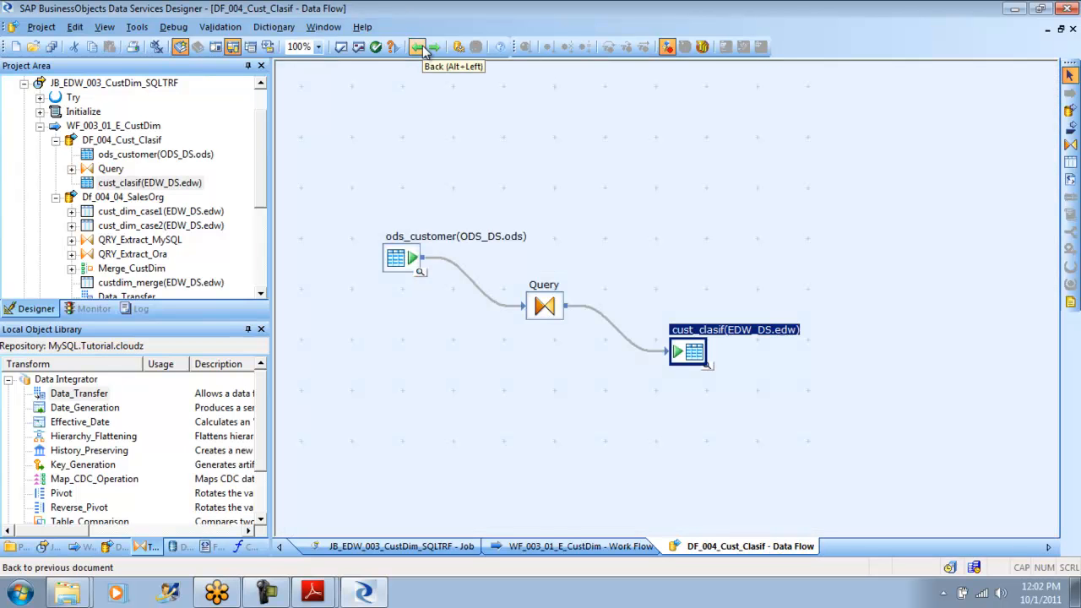
- Inspect the Cust_classf mapping and the WHERE clause of the Query transform, and return to the data flow
click(551, 309)
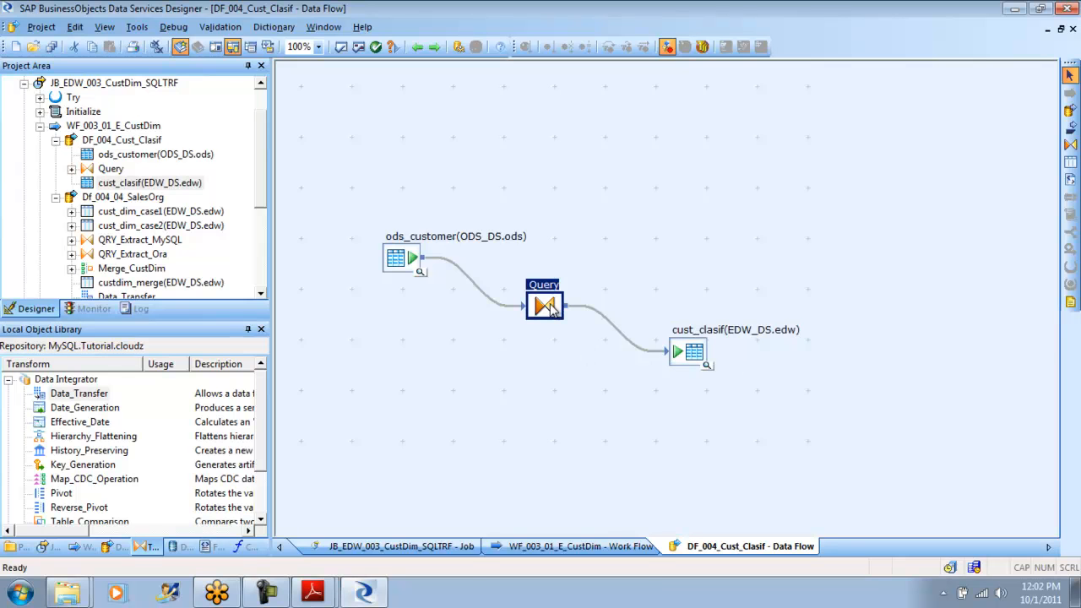
double_click(547, 307)
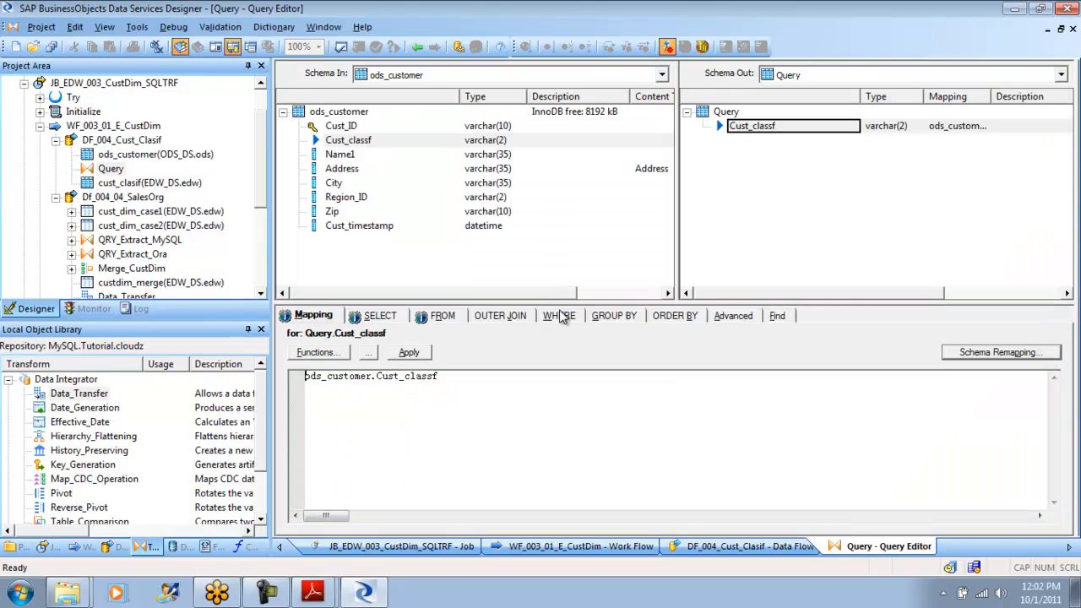
click(559, 315)
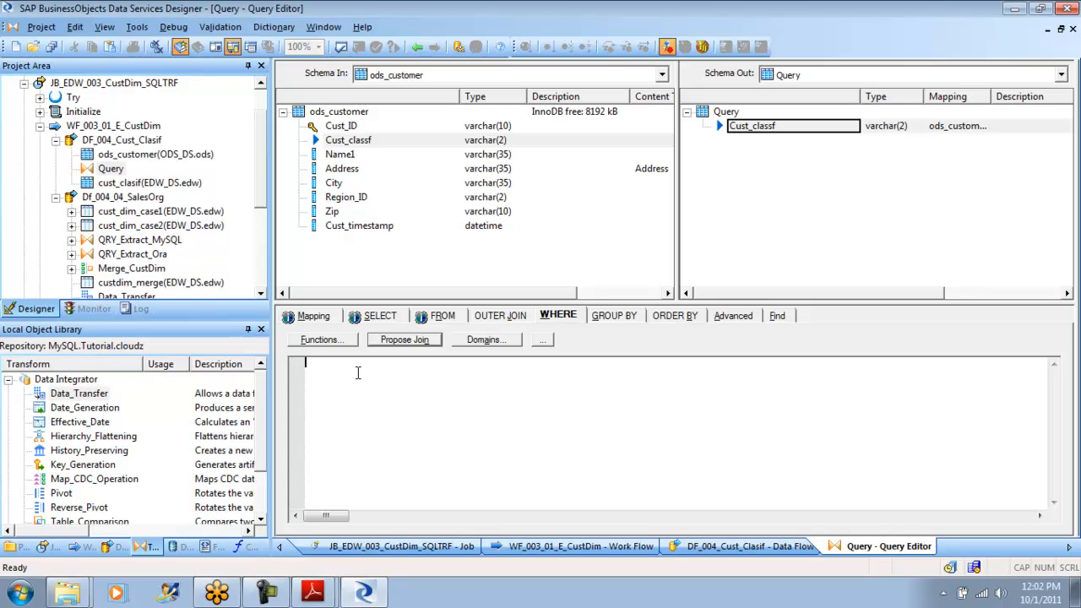
click(417, 48)
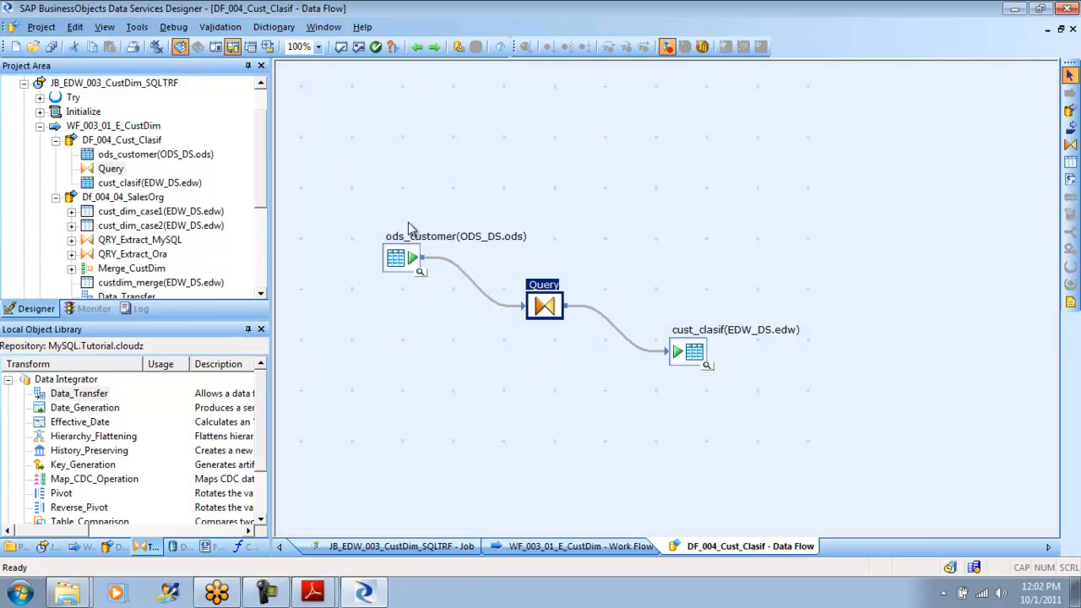
- Set the degree of parallelism of DF_004_Cust_Clasif to 5 in its properties within the WF_003_01_E_CustDim workflow
click(419, 49)
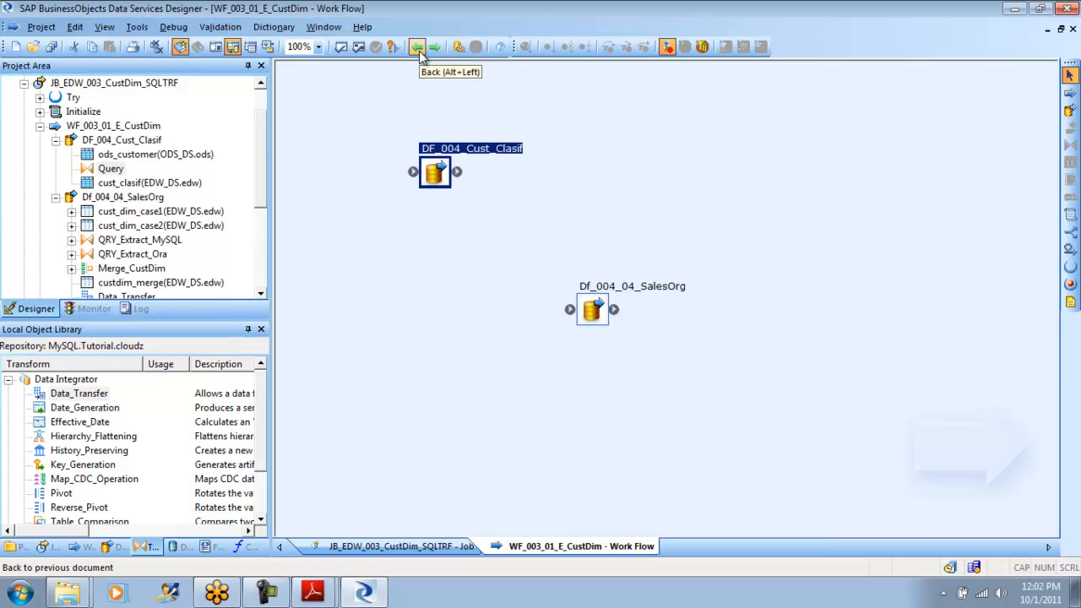
right_click(437, 173)
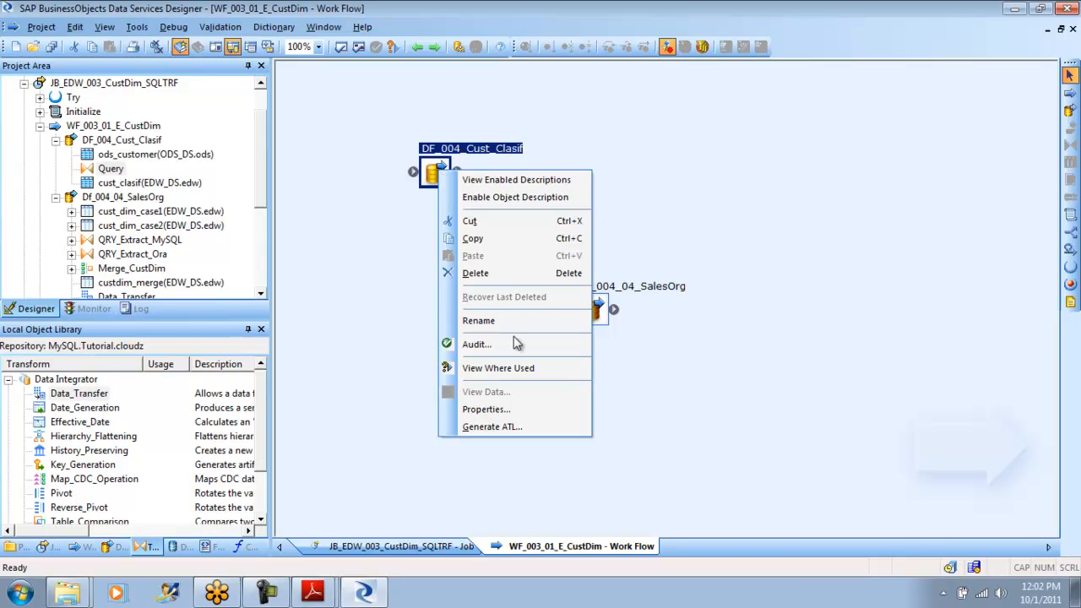
click(495, 410)
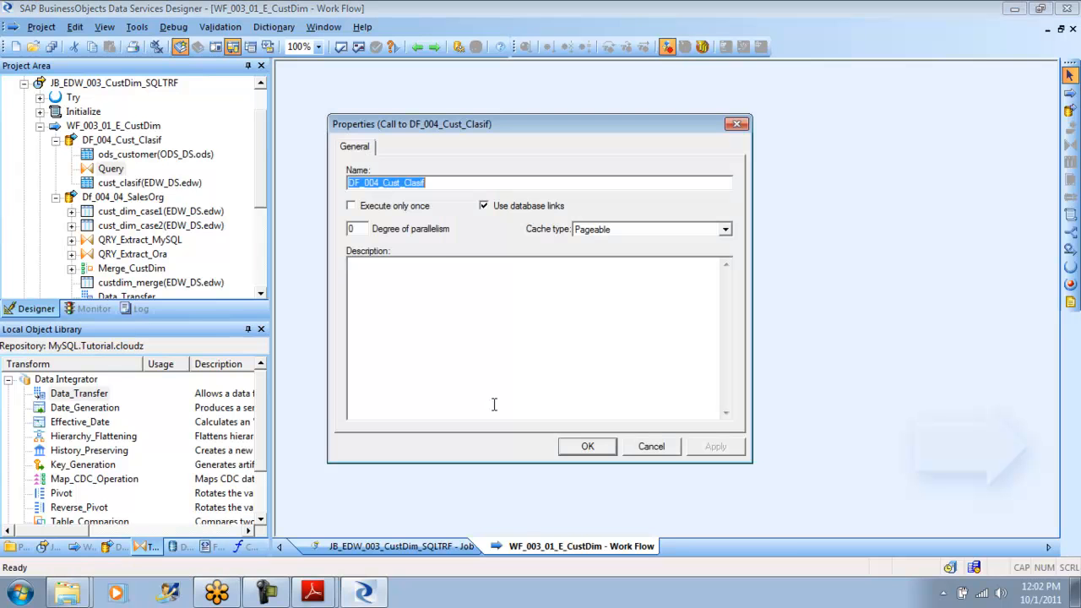
double_click(360, 228)
text(5)
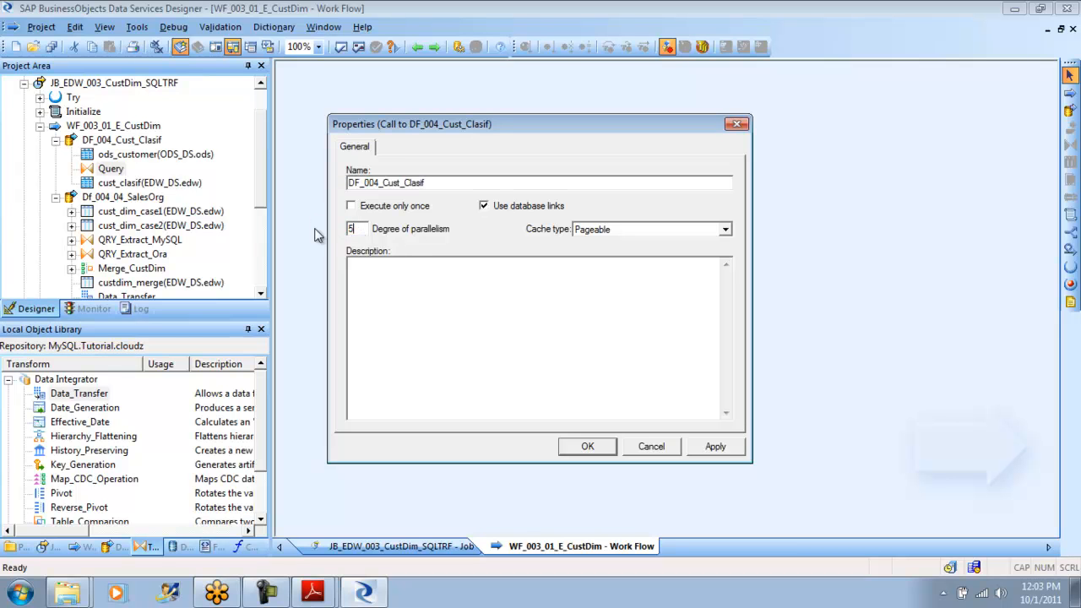
click(717, 447)
click(587, 449)
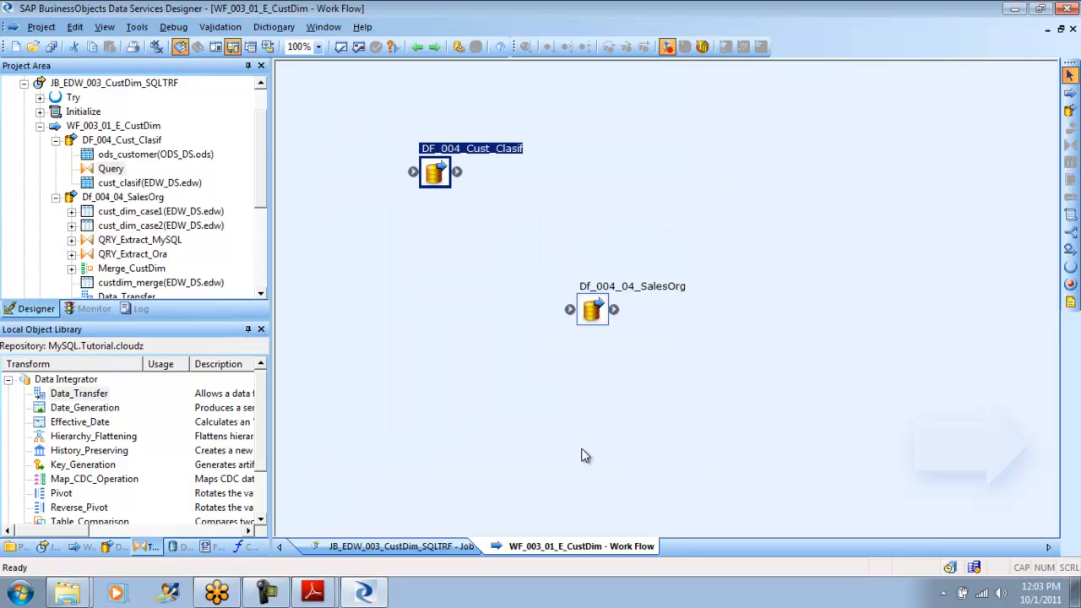
- Return to the JB_EDW_003_CustDim_SQLTRF job, save the changed DF_004_Cust_Clasif data flow, and bring up the job's execution properties
click(417, 48)
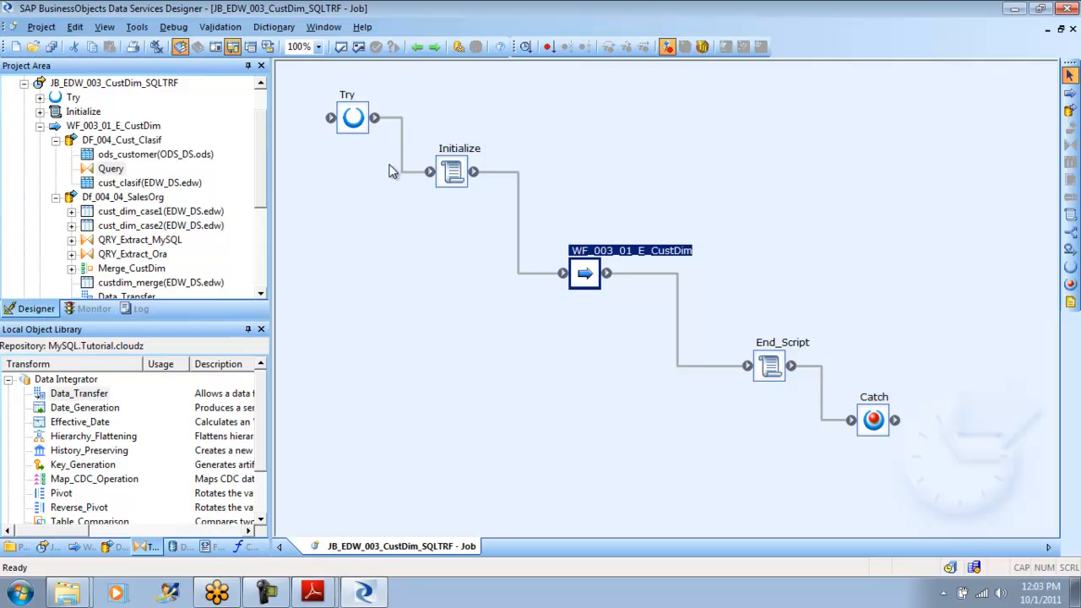
drag(262, 165, 262, 107)
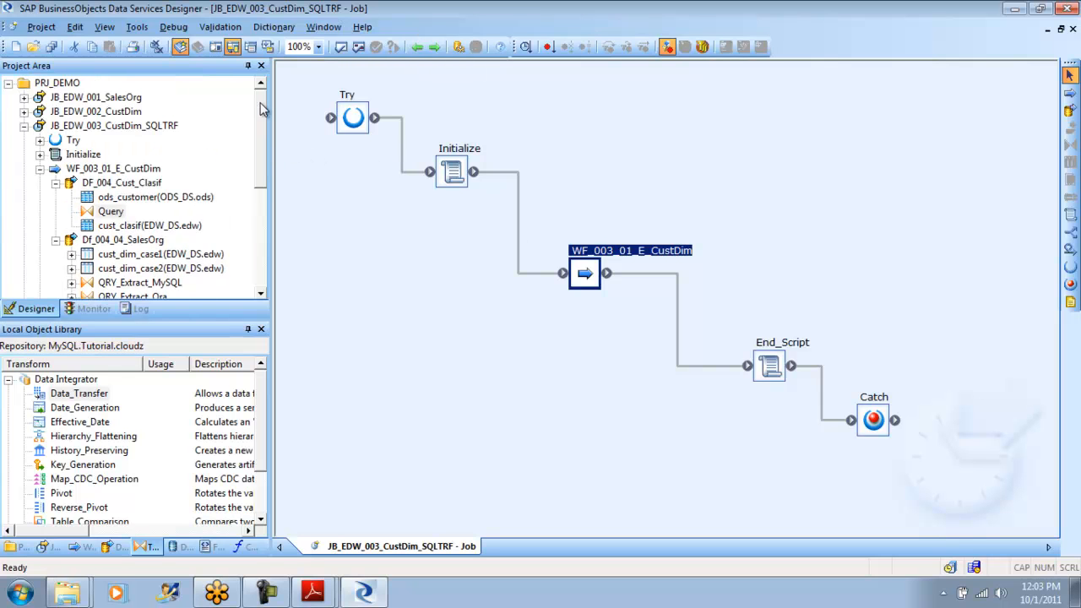
click(25, 126)
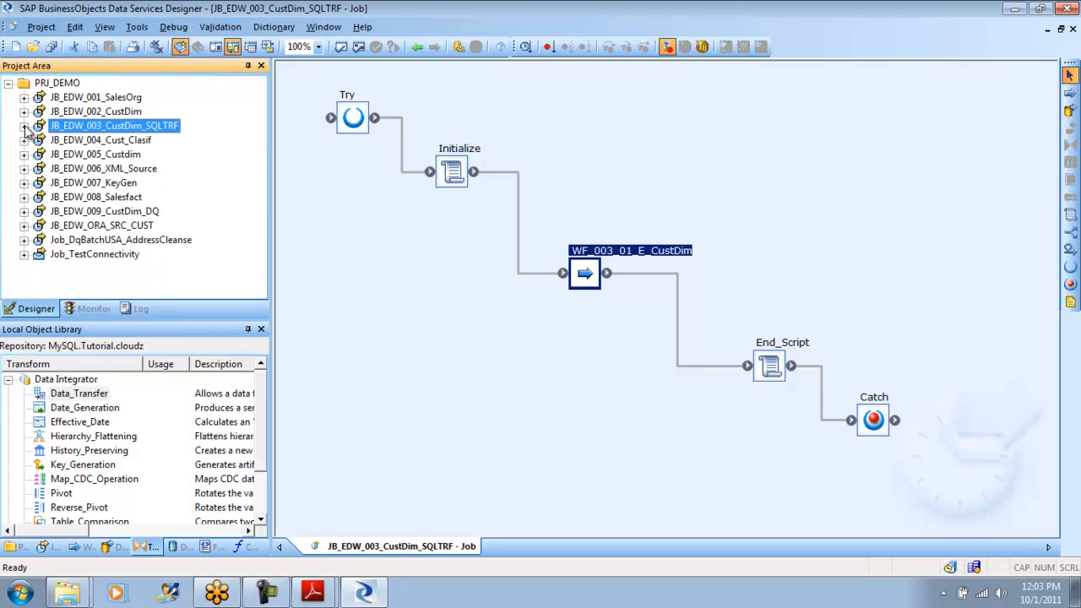
right_click(120, 131)
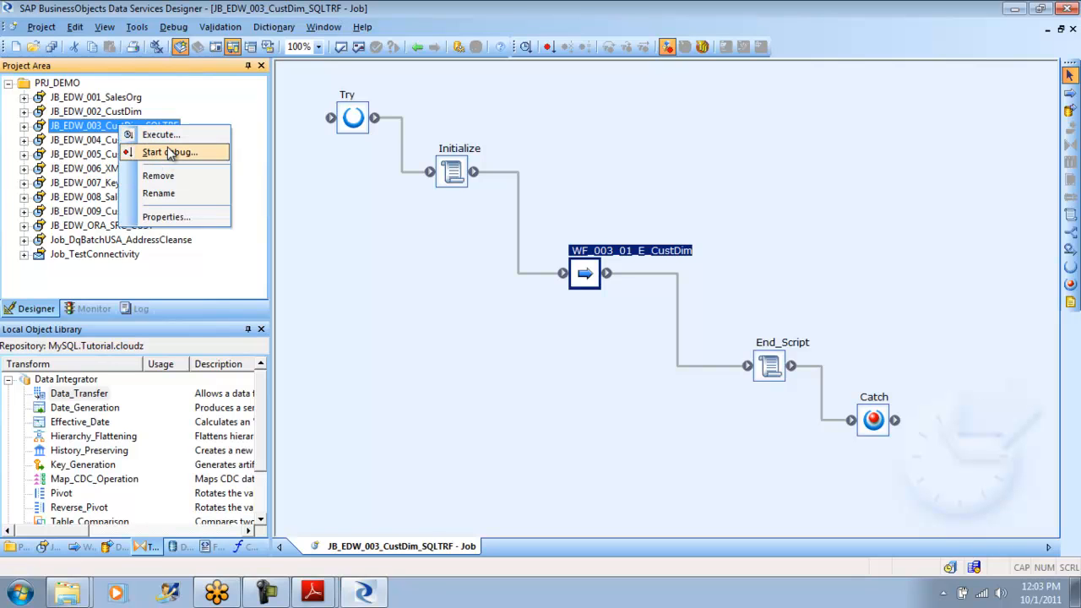
click(163, 134)
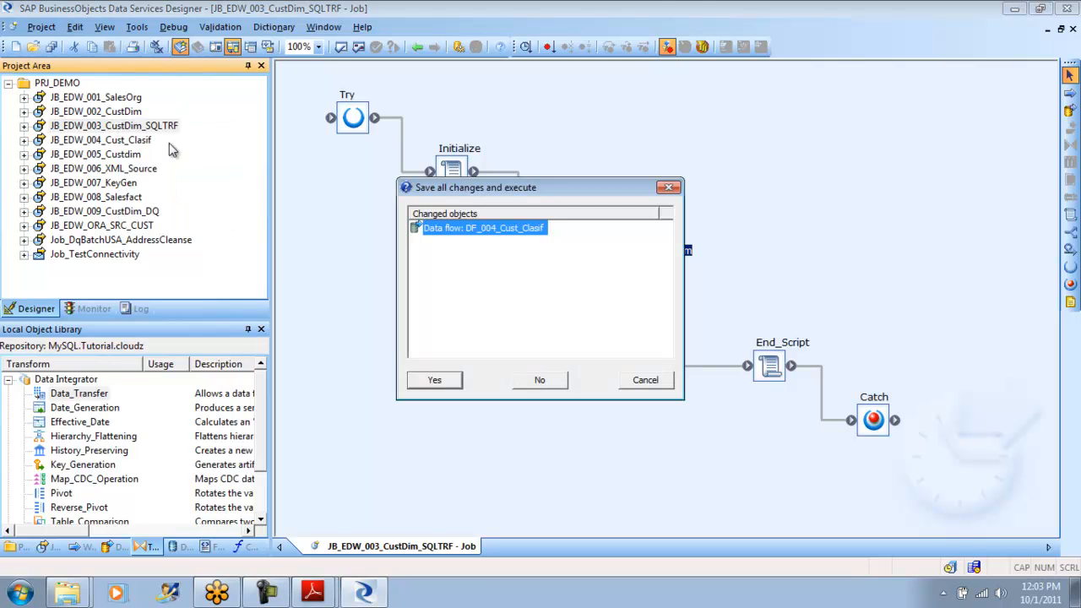
click(429, 380)
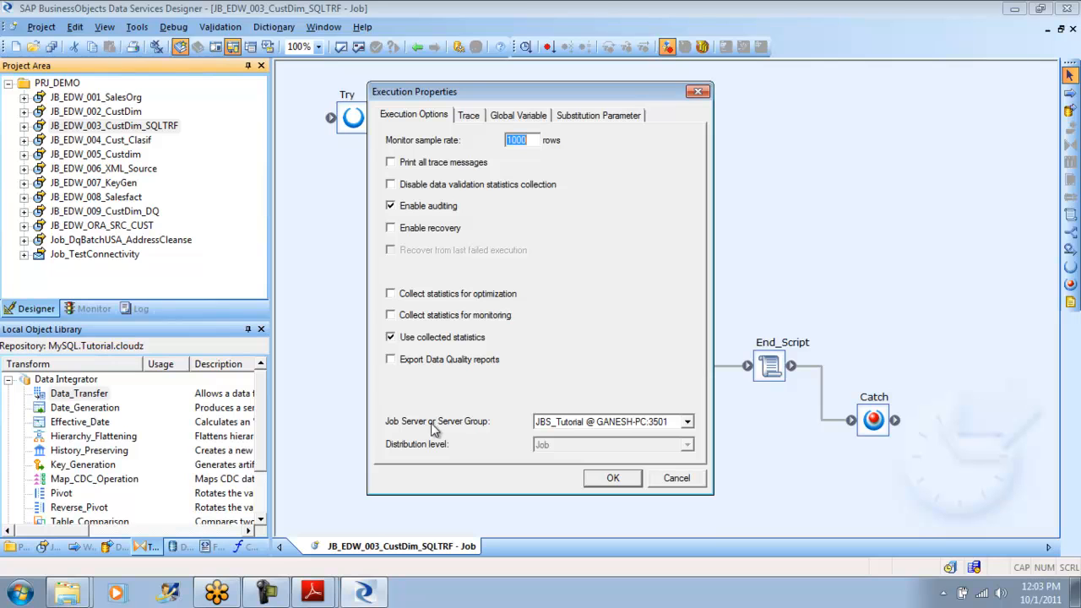
- Check which job servers or server groups are available for running the job, and cancel the execution
click(688, 423)
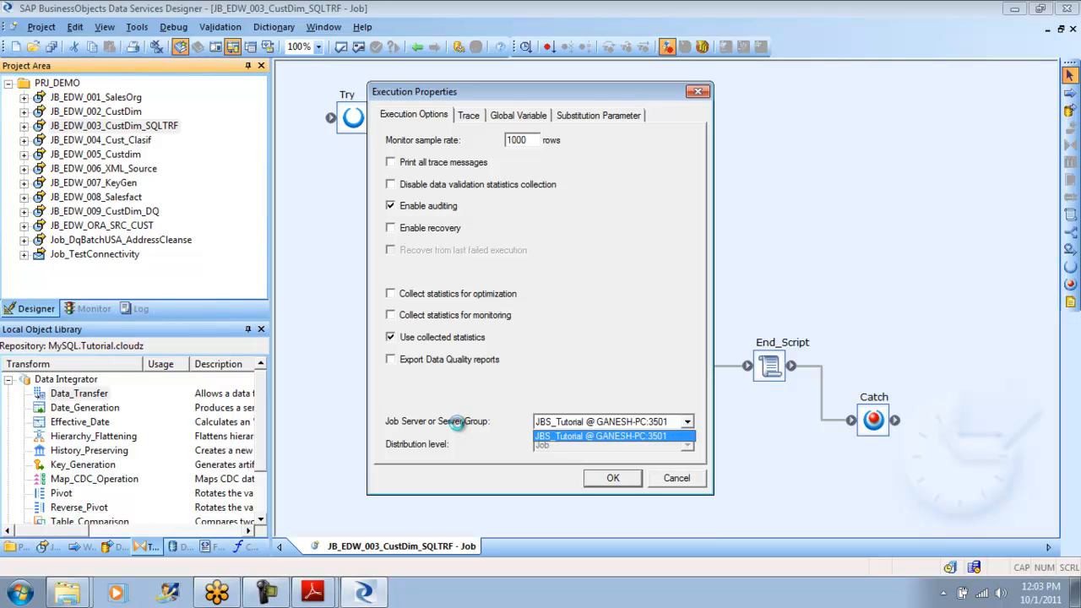
click(672, 485)
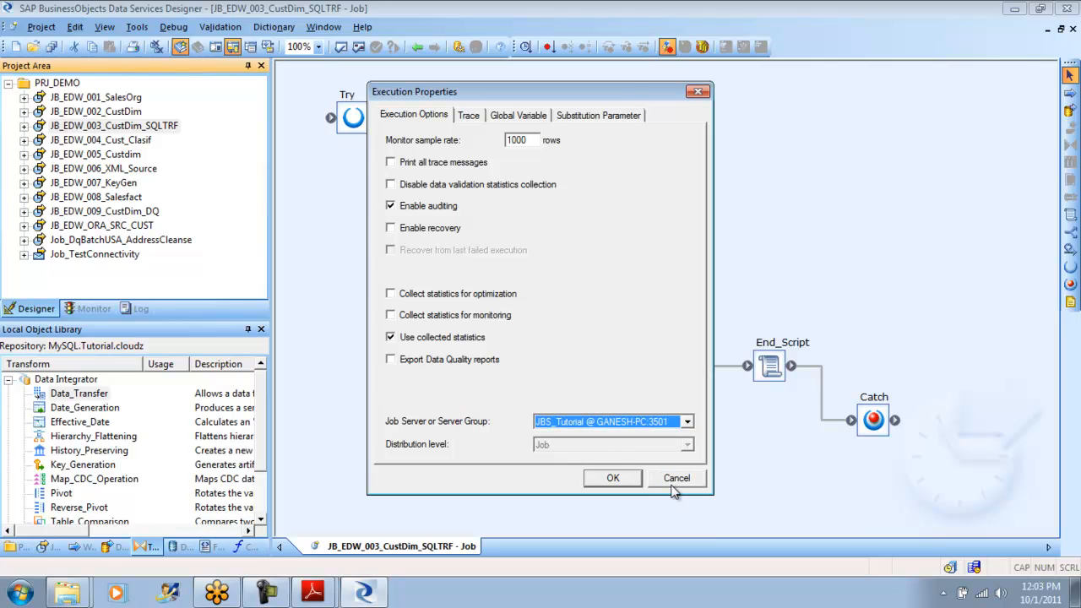
click(675, 479)
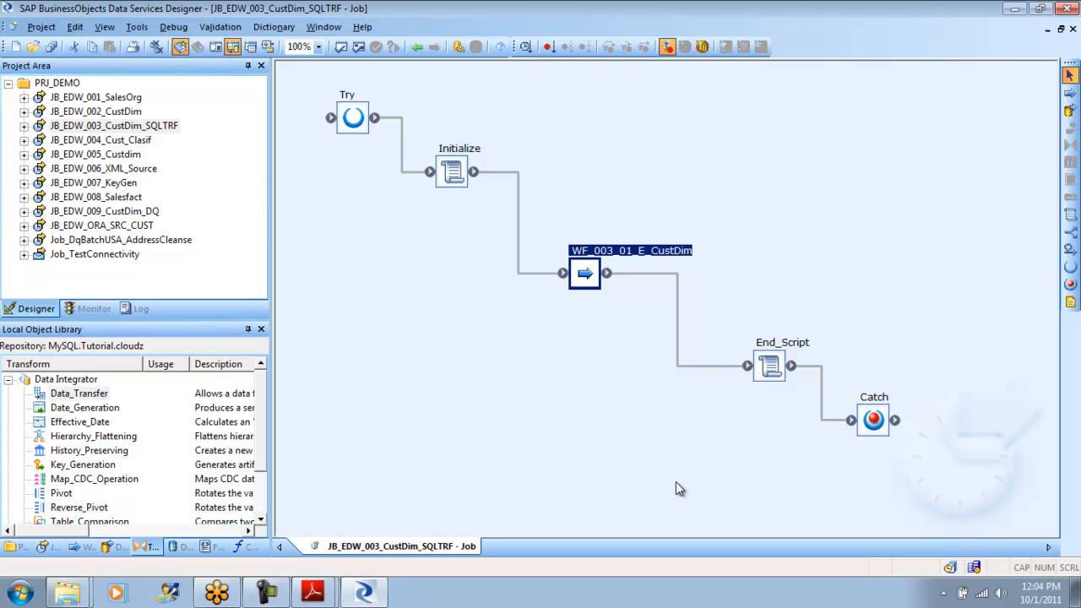
- Open the EDW_DS datastore definition for editing and expand its advanced options
click(179, 547)
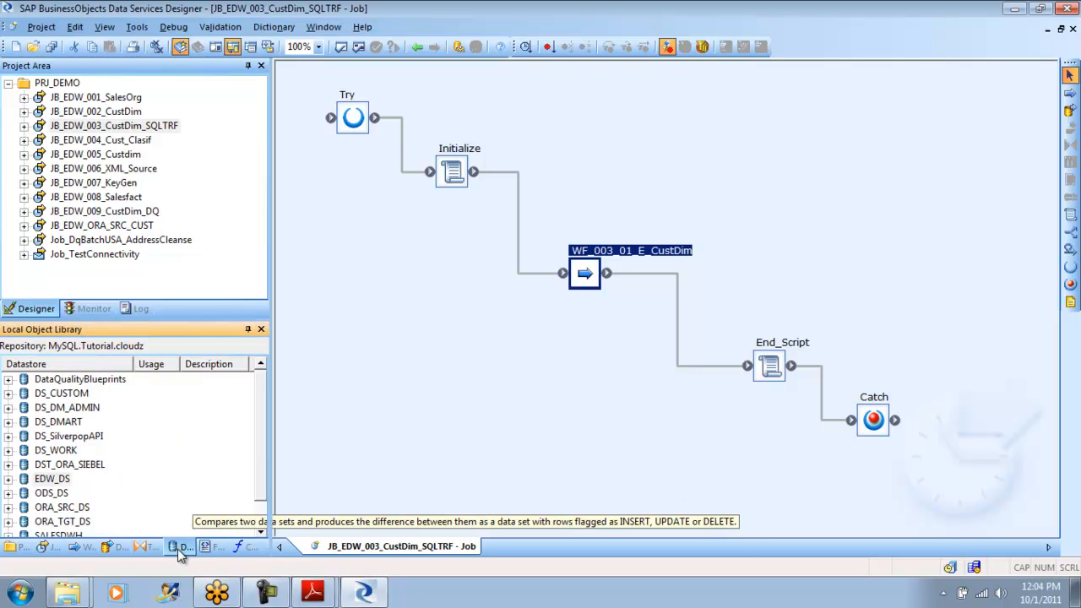
right_click(59, 479)
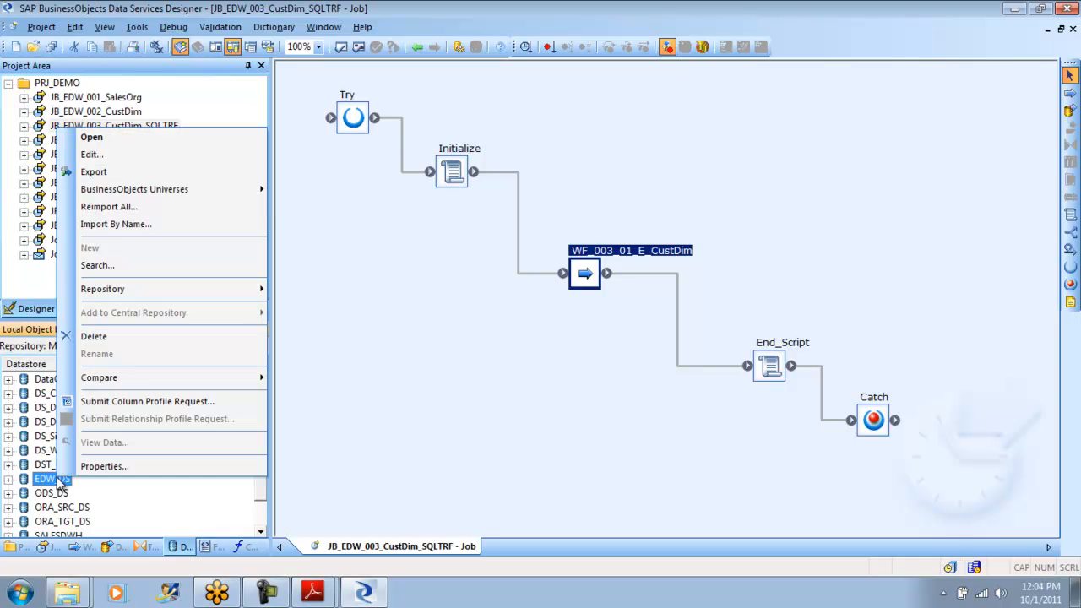
click(126, 155)
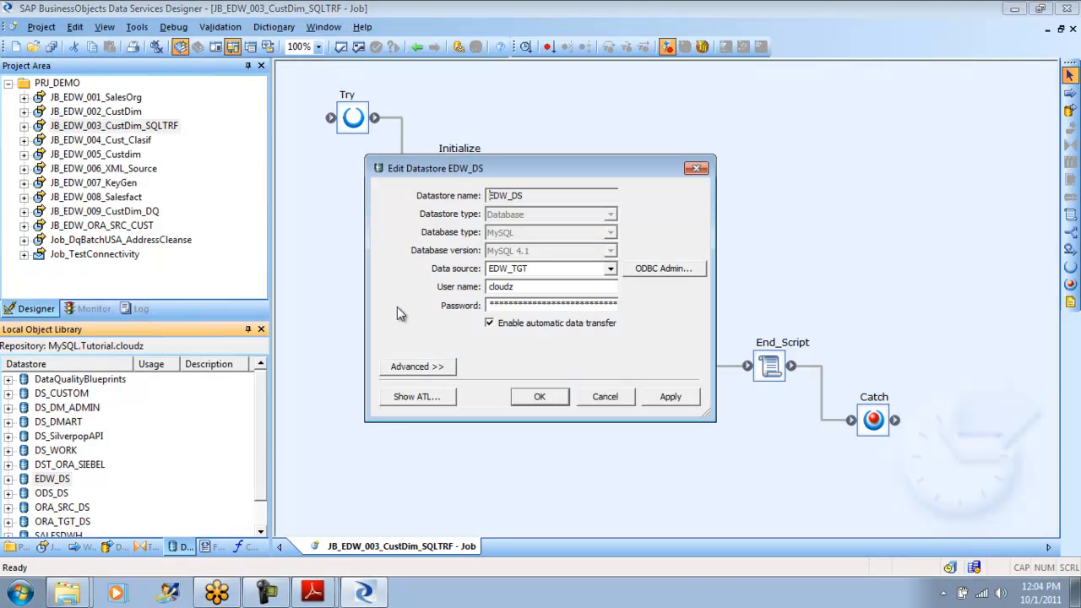
click(421, 366)
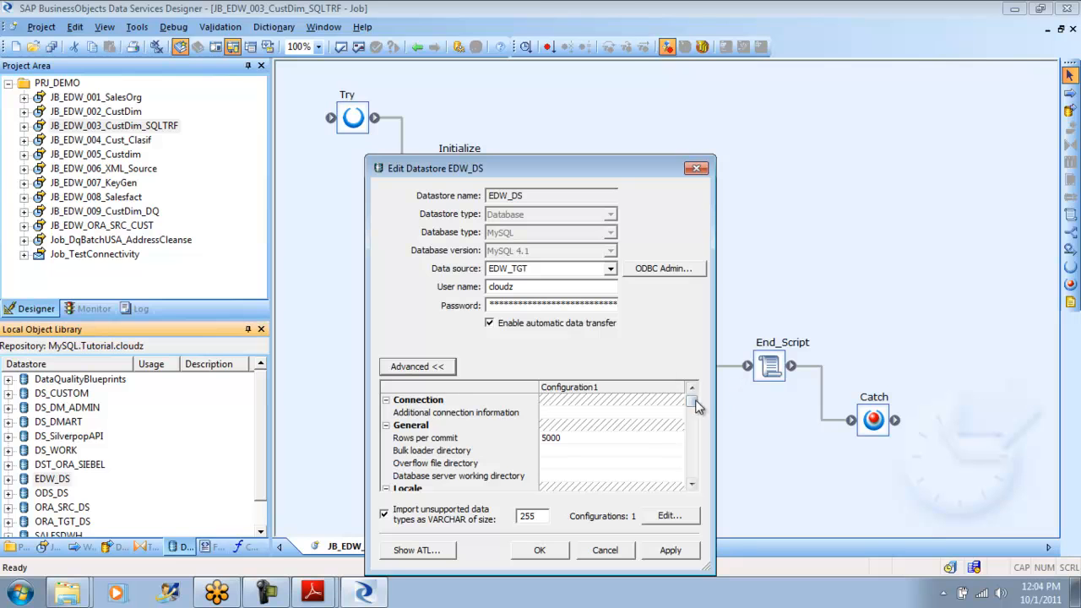
- Examine all advanced settings of EDW_DS, from locale, FTP and ODBC function support to session parameters and aliases, and close the datastore without saving
drag(692, 405, 692, 420)
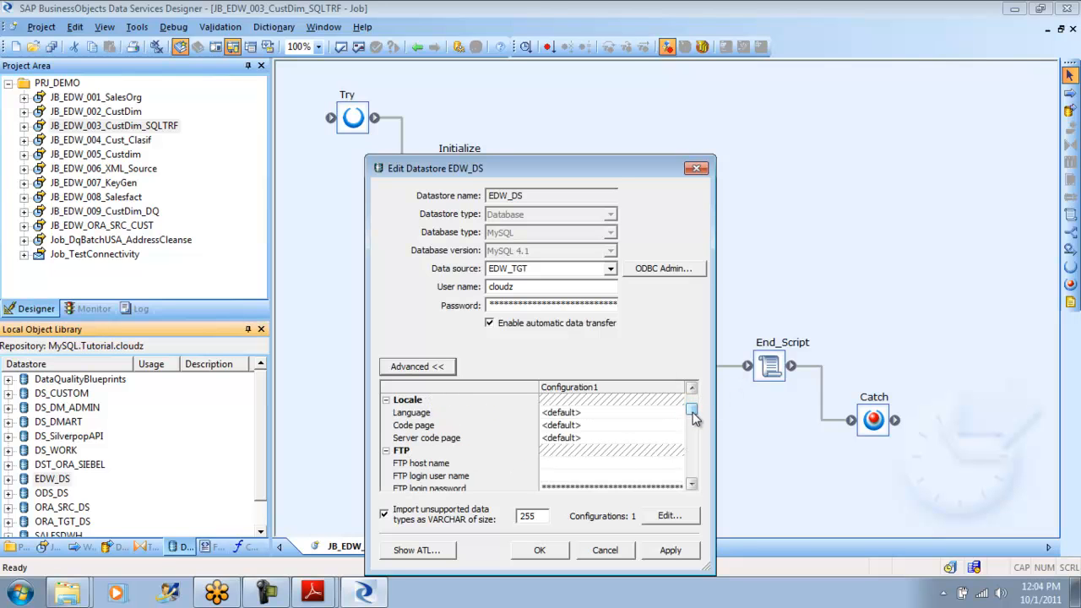
click(692, 488)
click(692, 488)
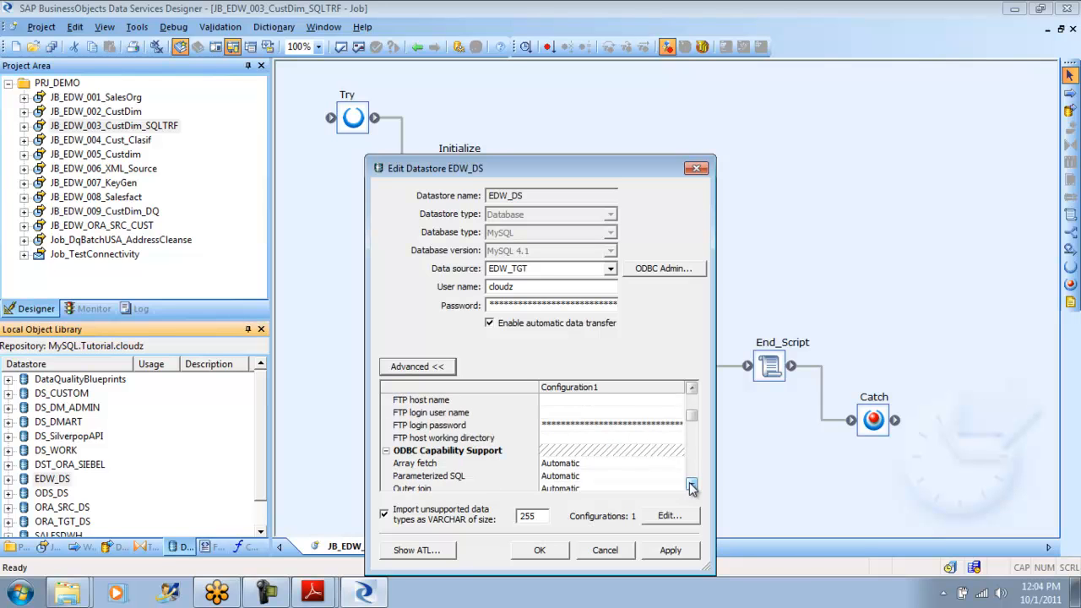
click(692, 487)
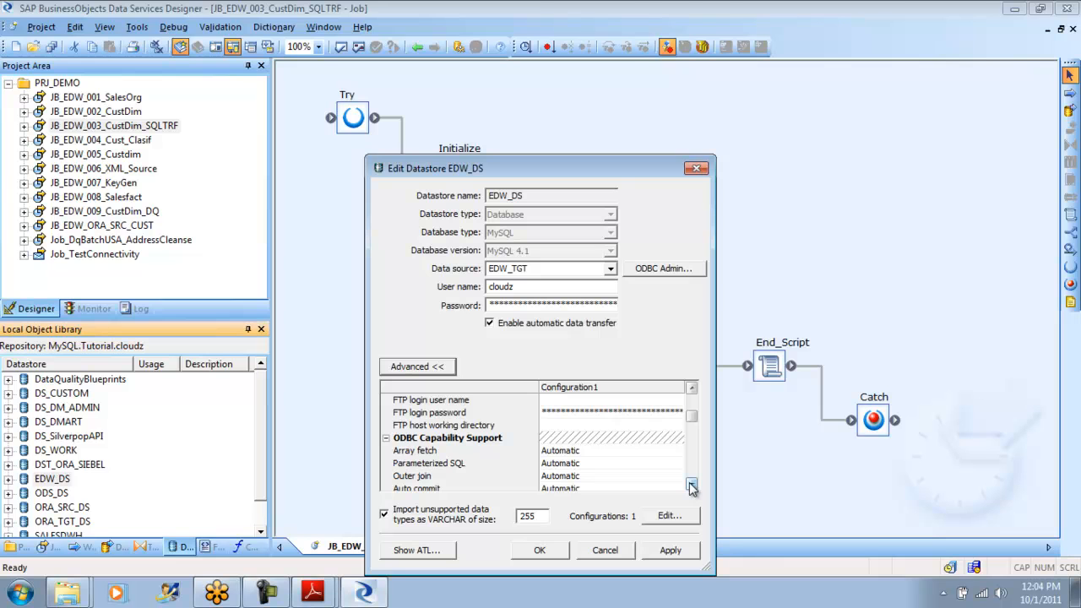
click(691, 487)
click(692, 487)
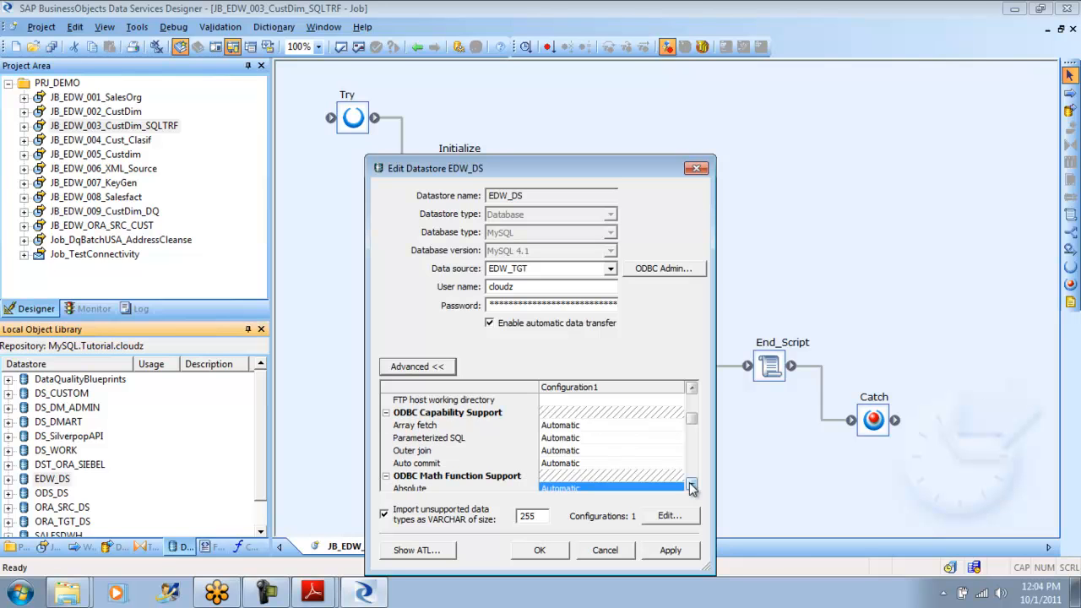
click(692, 487)
click(692, 488)
click(692, 487)
click(692, 487)
click(692, 487)
click(692, 488)
click(691, 487)
click(692, 488)
click(692, 487)
click(692, 488)
click(692, 487)
click(692, 488)
click(692, 487)
click(692, 488)
click(691, 487)
click(692, 487)
click(692, 487)
click(691, 488)
click(692, 487)
click(692, 488)
click(691, 487)
click(692, 487)
click(692, 487)
click(692, 488)
click(692, 487)
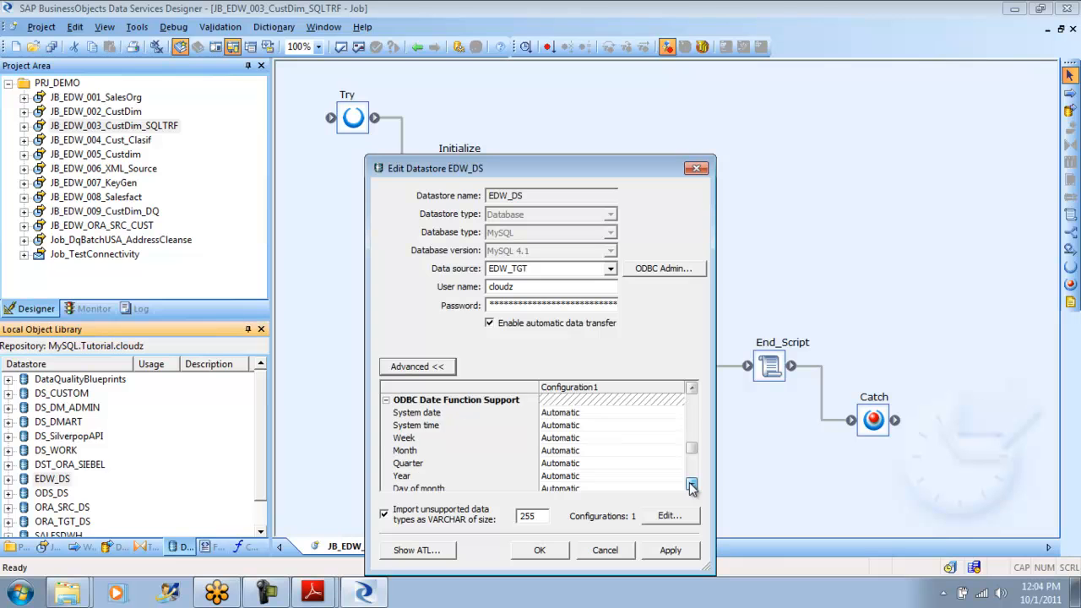
click(691, 487)
click(691, 488)
click(692, 488)
click(692, 487)
click(692, 488)
click(692, 487)
click(692, 488)
click(692, 487)
click(692, 488)
click(691, 487)
click(692, 487)
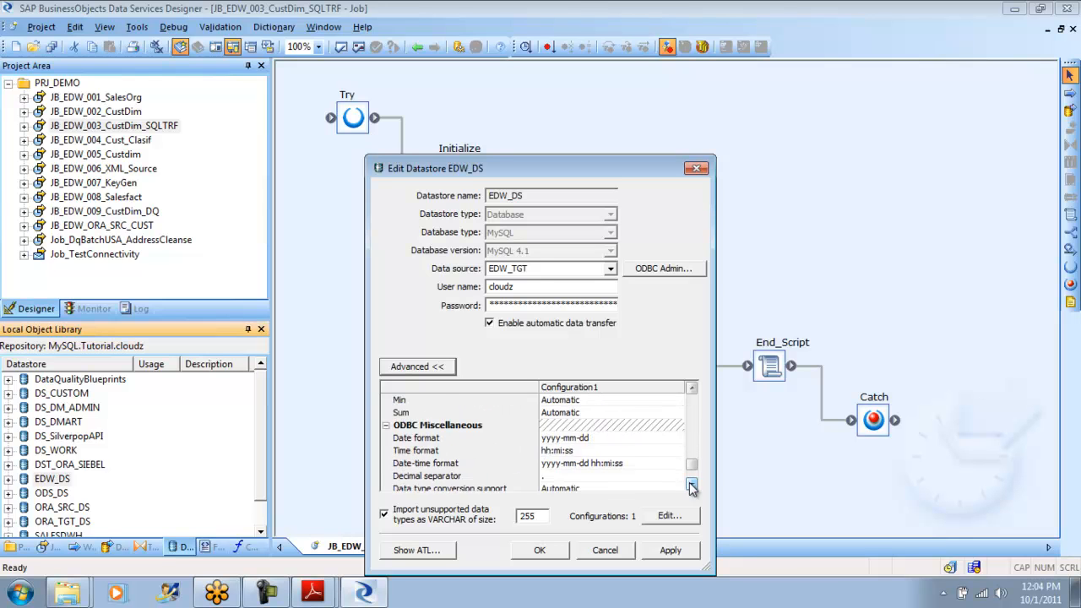
click(691, 487)
click(692, 487)
click(692, 488)
click(692, 487)
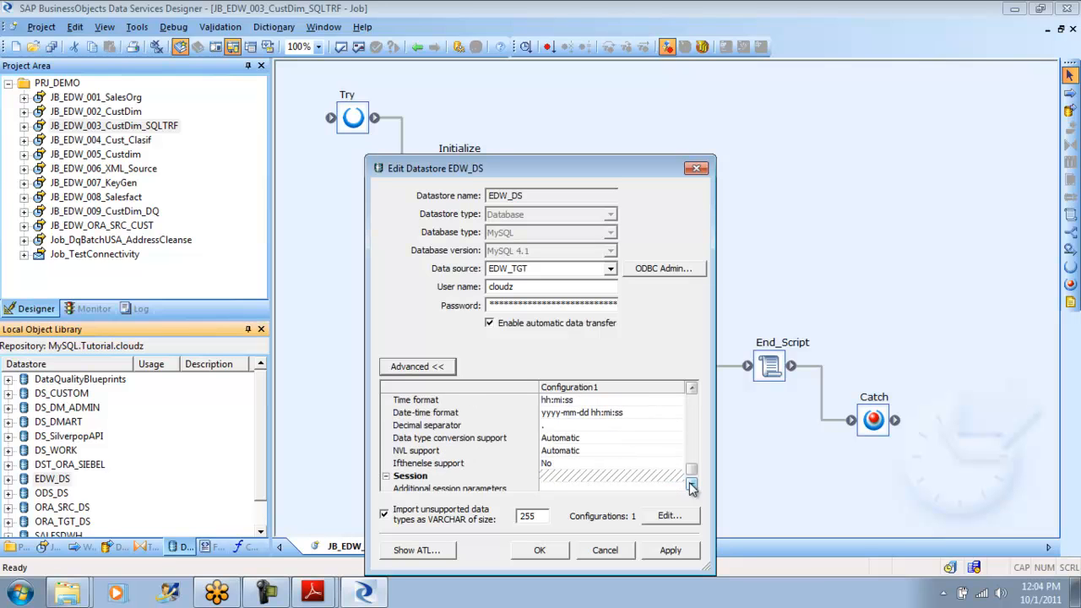
click(692, 488)
click(692, 487)
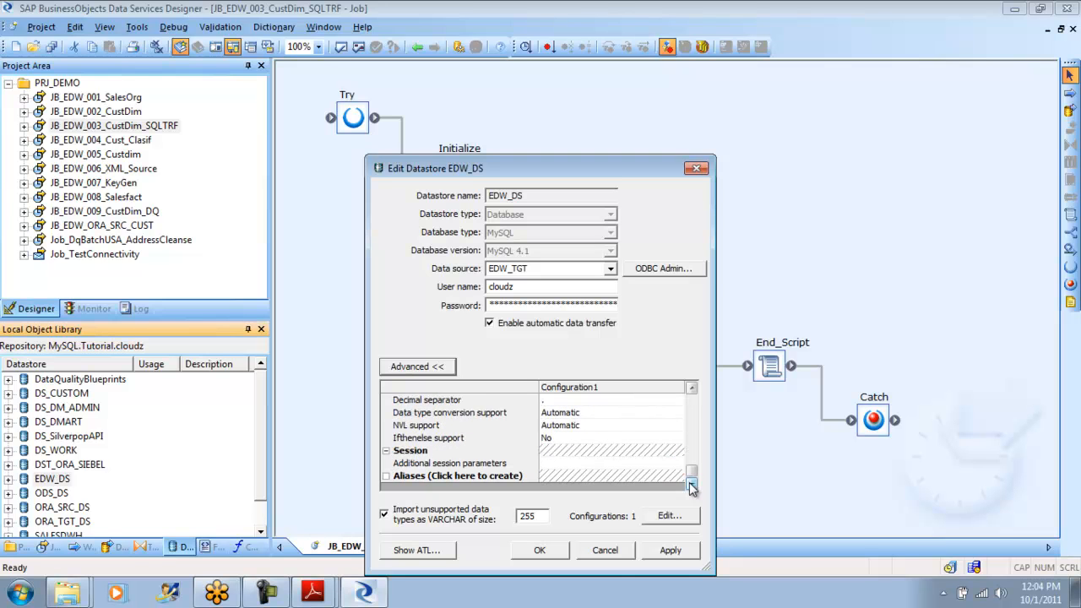
click(605, 550)
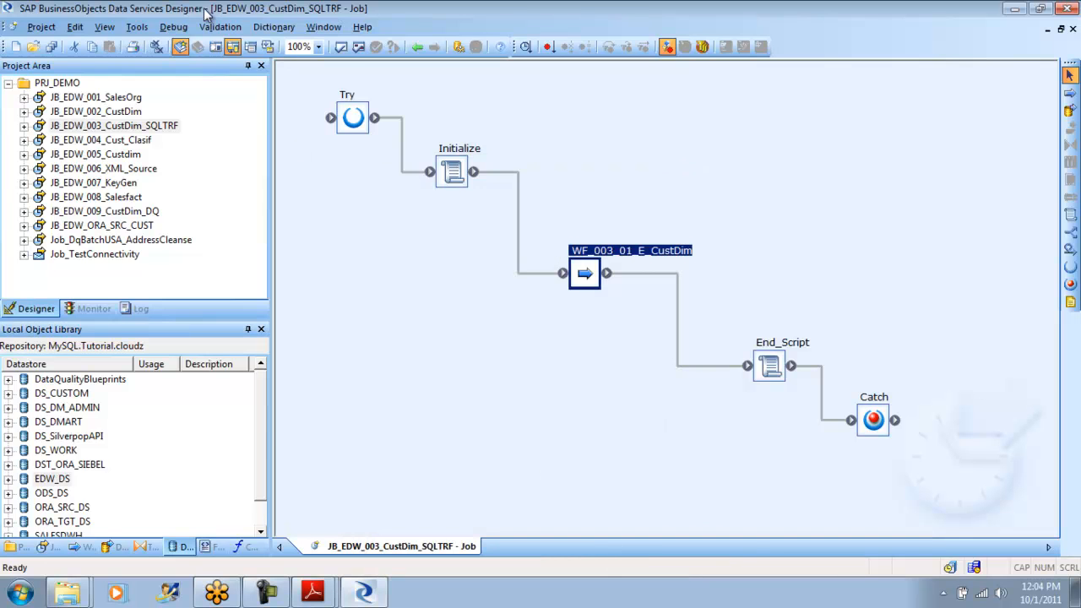
click(136, 27)
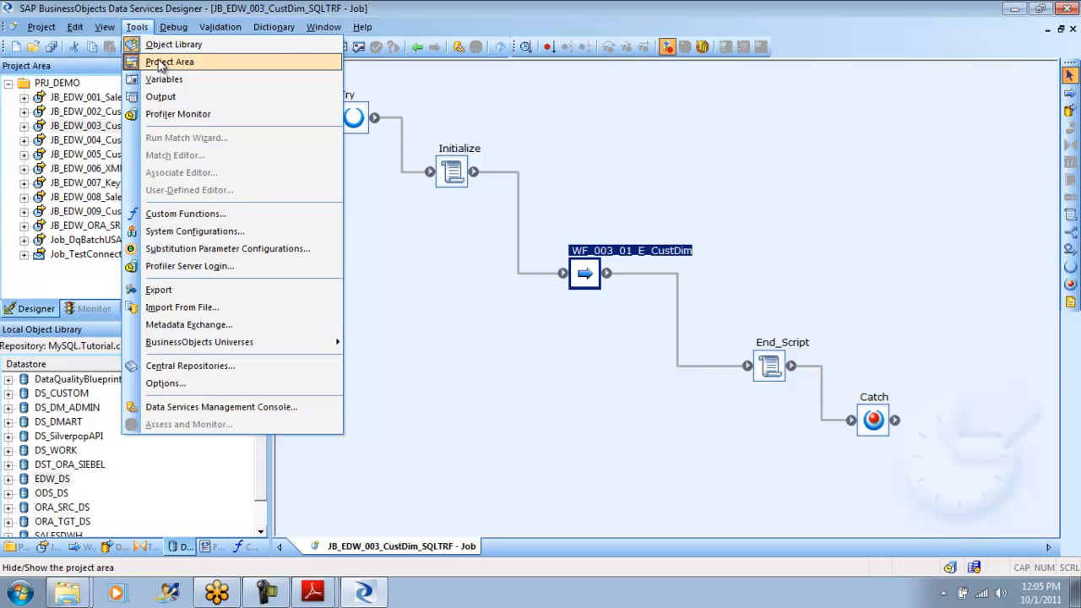
click(486, 330)
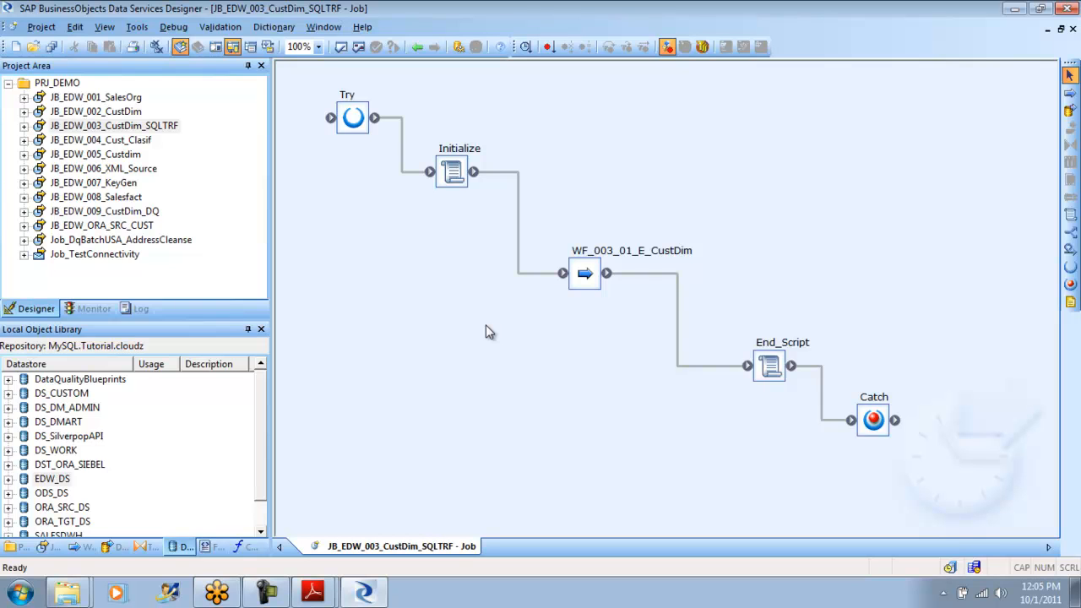
- Switch to the Performance Optimization Guide in Adobe Reader and view the Using Parallel Execution and Distributing Data Flow Execution chapters
click(311, 595)
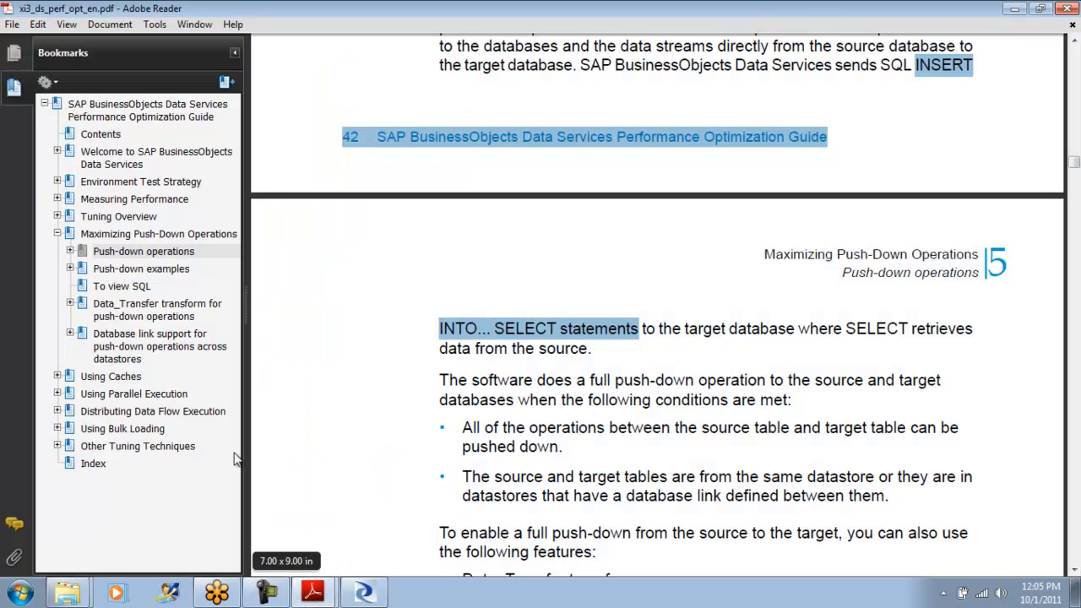
click(131, 395)
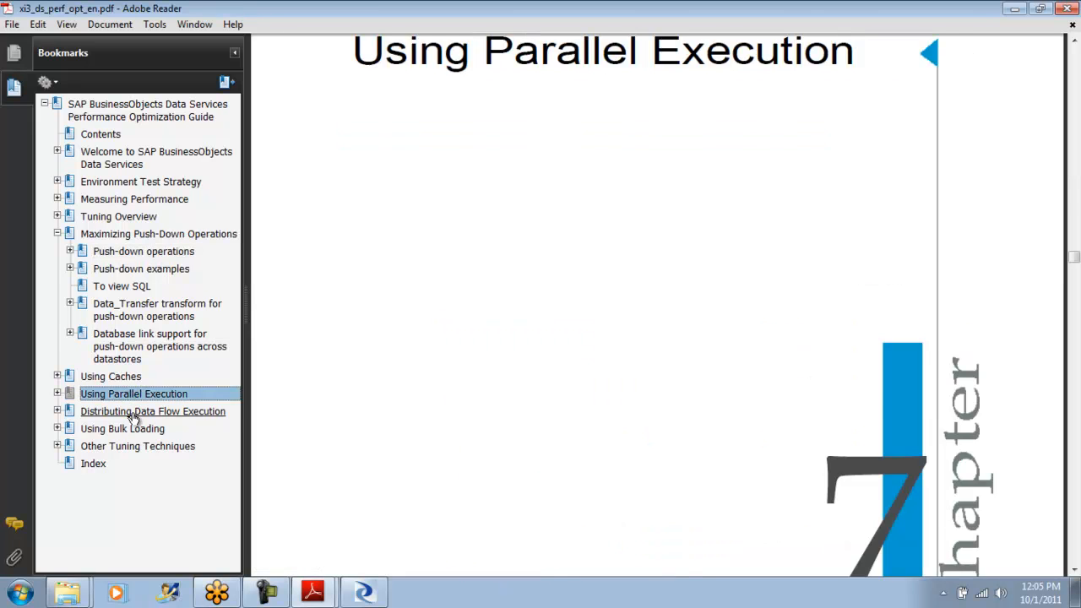
click(132, 411)
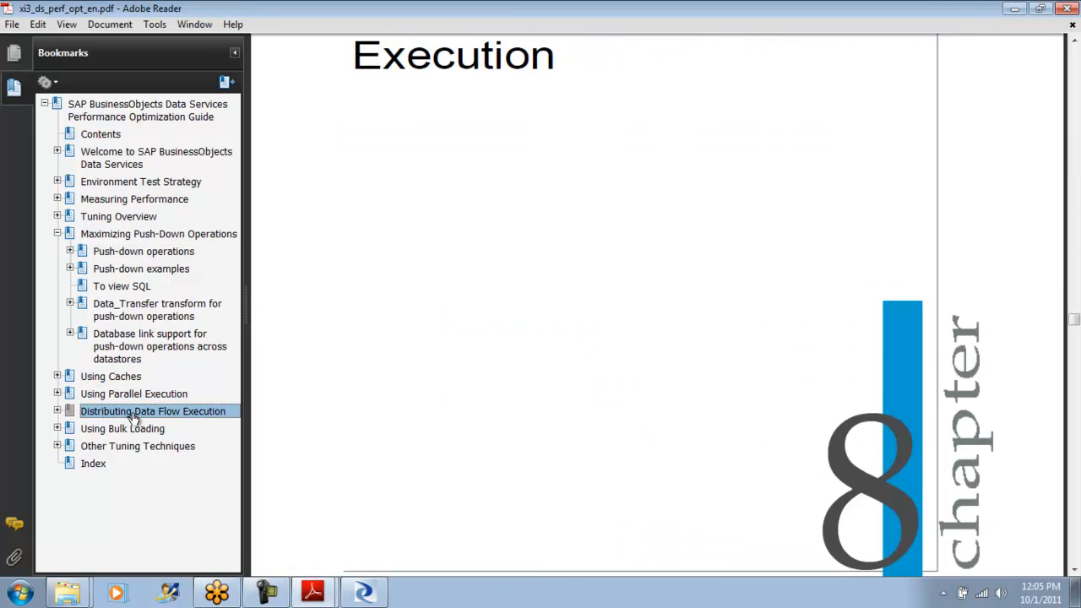